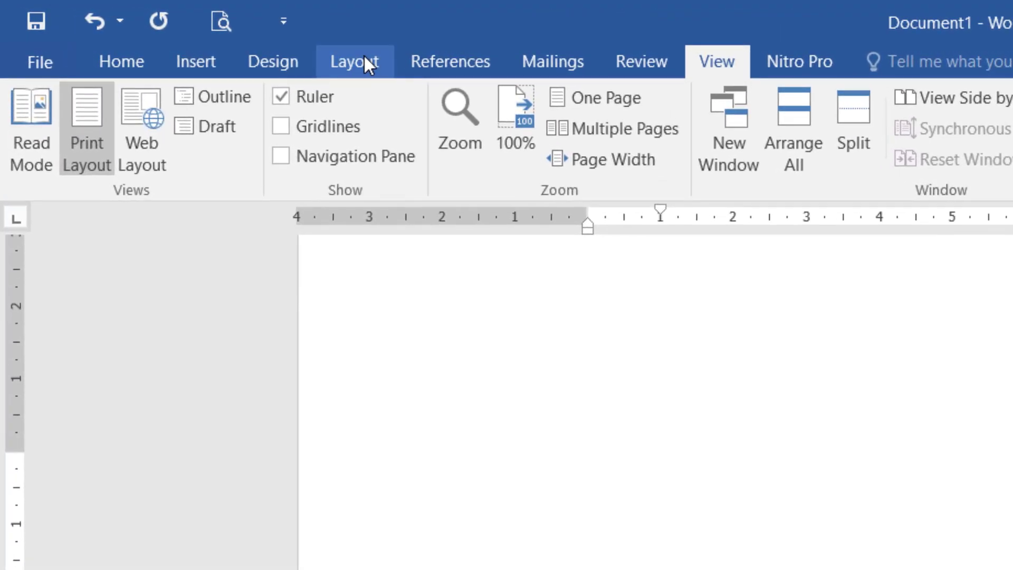
Set the document's paper size to A4 (21 cm x 29,7 cm)
{"action": "left_click", "coordinate": [364, 62]}
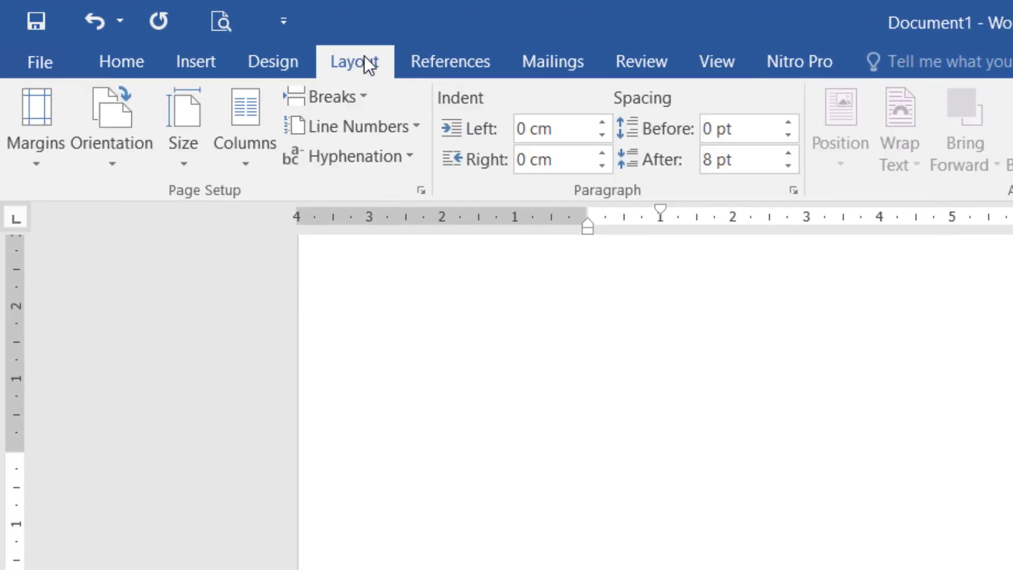
{"action": "left_click", "coordinate": [191, 166]}
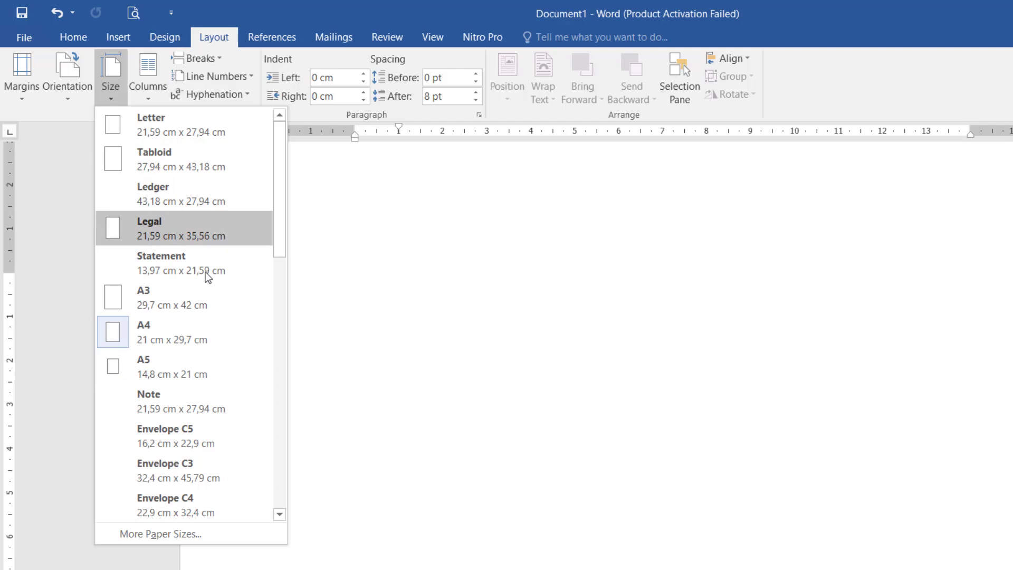
{"action": "left_click", "coordinate": [213, 325]}
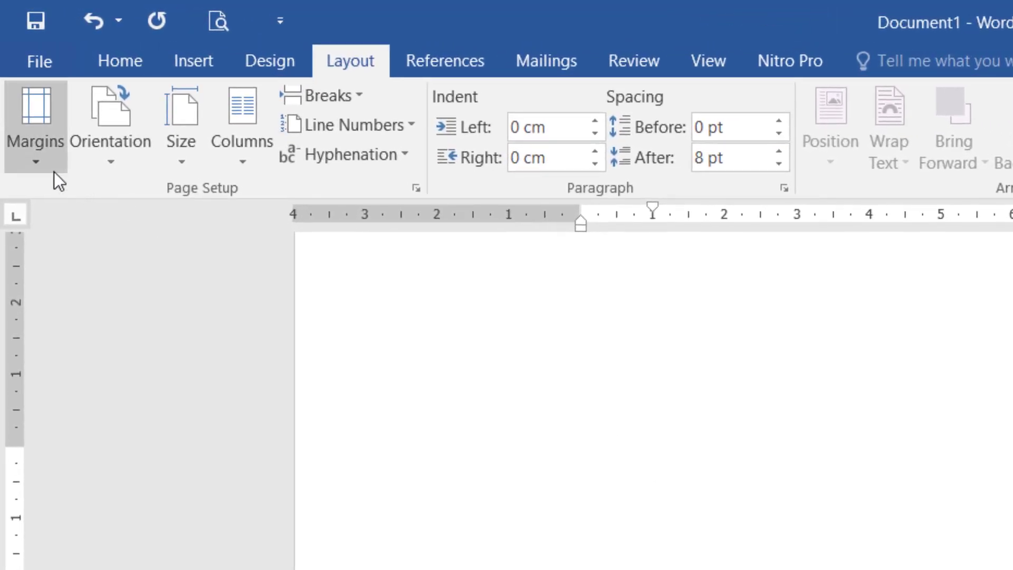
Apply custom page margins of 3 cm top, 3 cm bottom, 4 cm left and 3 cm right to the whole document
{"action": "left_click", "coordinate": [24, 164]}
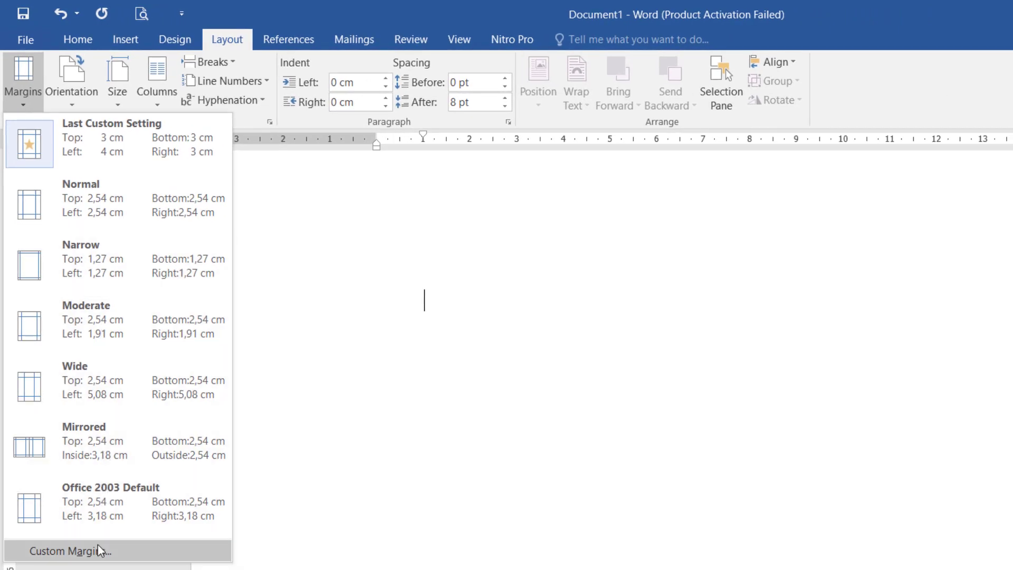
{"action": "left_click", "coordinate": [147, 550]}
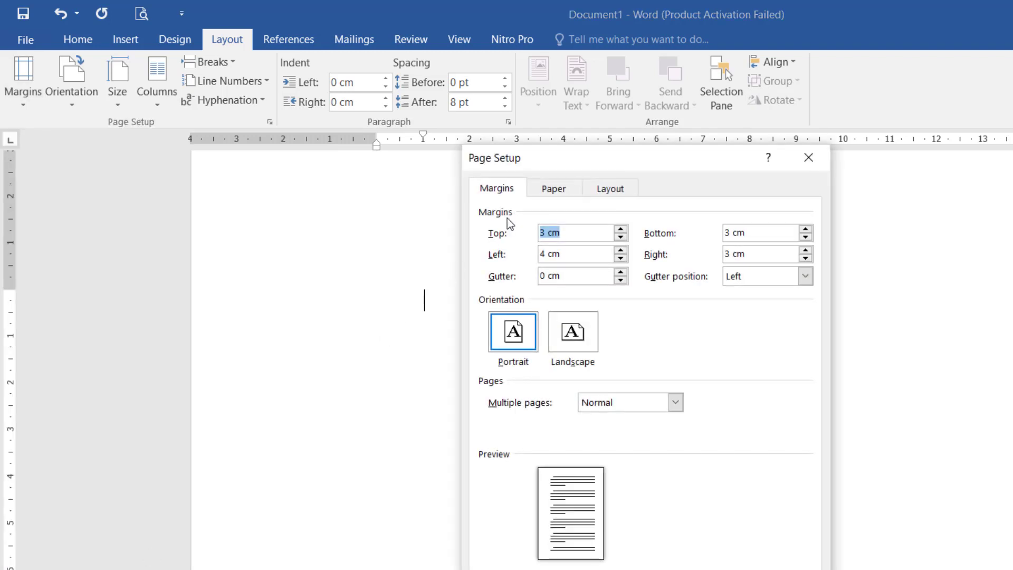
{"action": "left_click", "coordinate": [548, 232]}
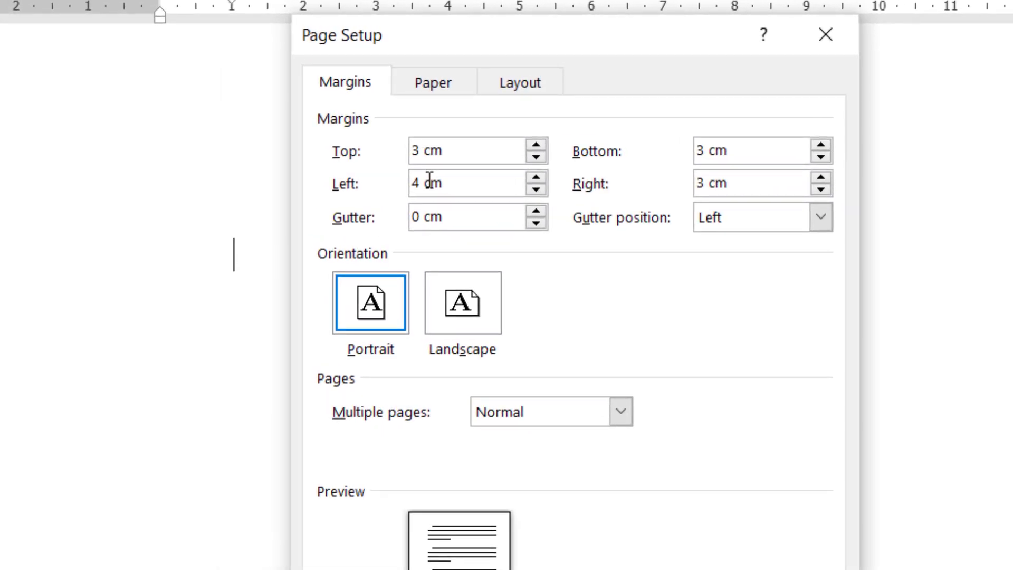
{"action": "left_click", "coordinate": [455, 150]}
{"action": "left_click", "coordinate": [425, 190]}
{"action": "left_click", "coordinate": [753, 182]}
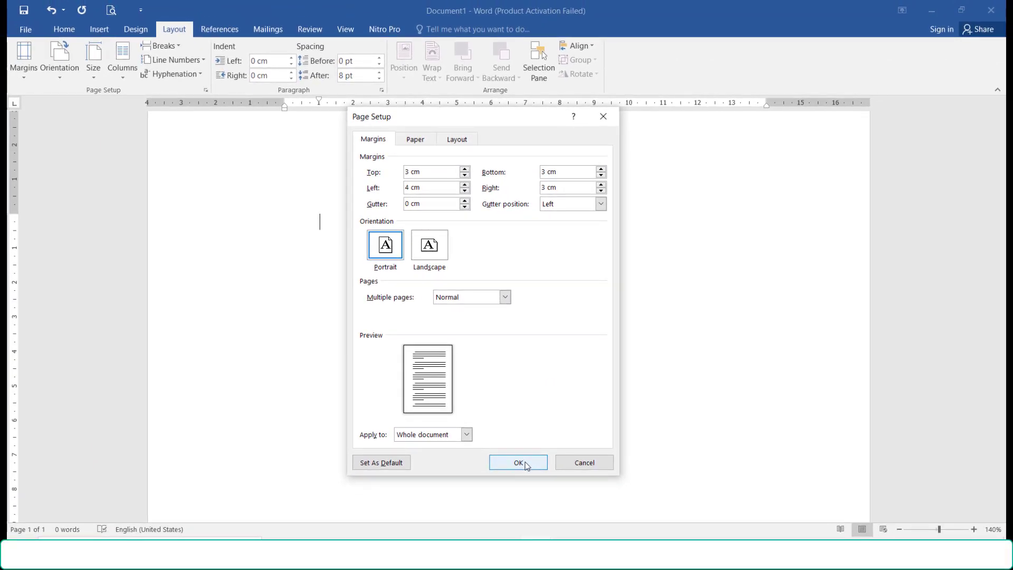
{"action": "left_click", "coordinate": [517, 461]}
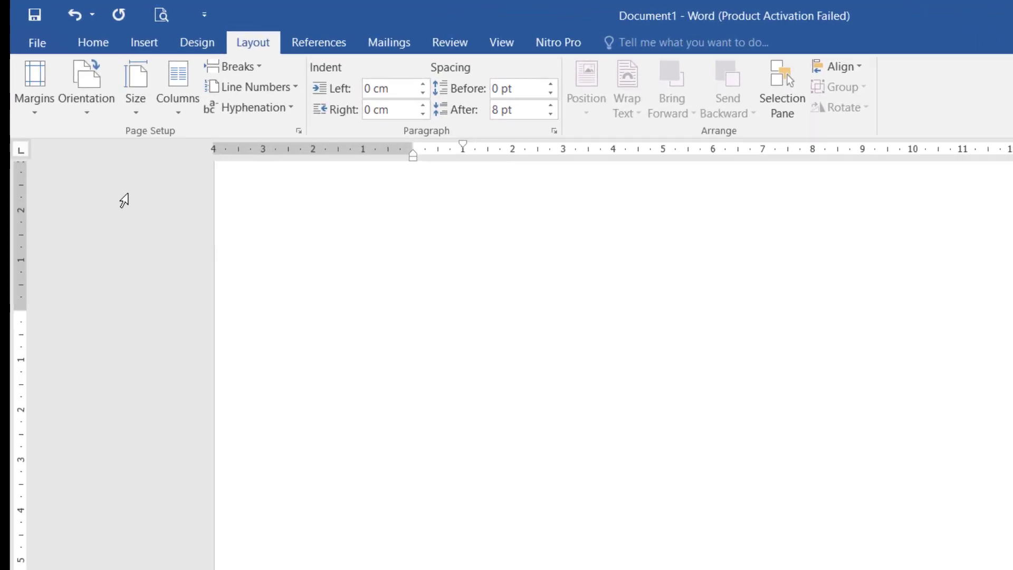
Set the measurement units to Centimeters in the advanced display options of Word
{"action": "left_click", "coordinate": [46, 40]}
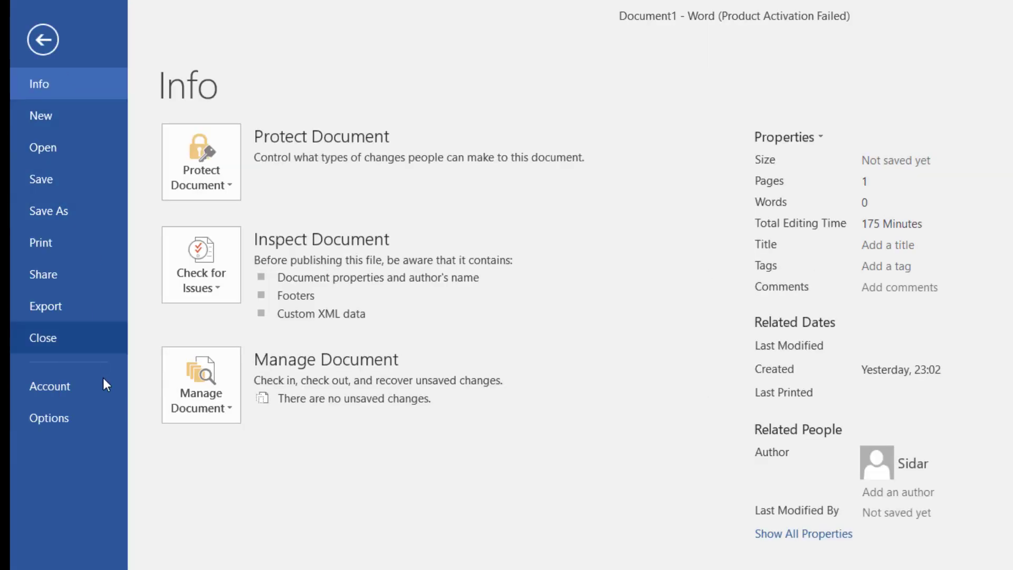
{"action": "left_click", "coordinate": [92, 416]}
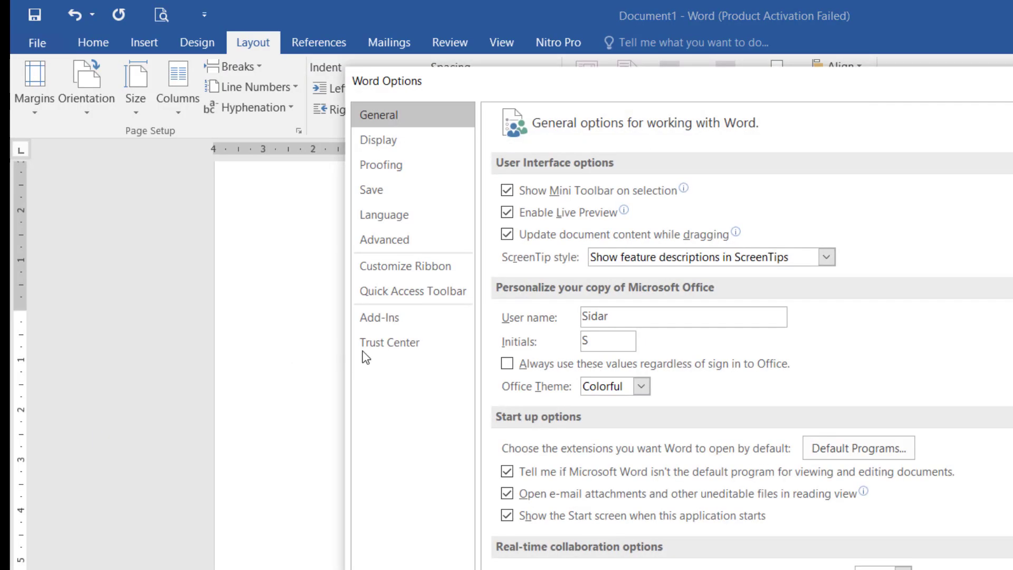
{"action": "left_click", "coordinate": [406, 244]}
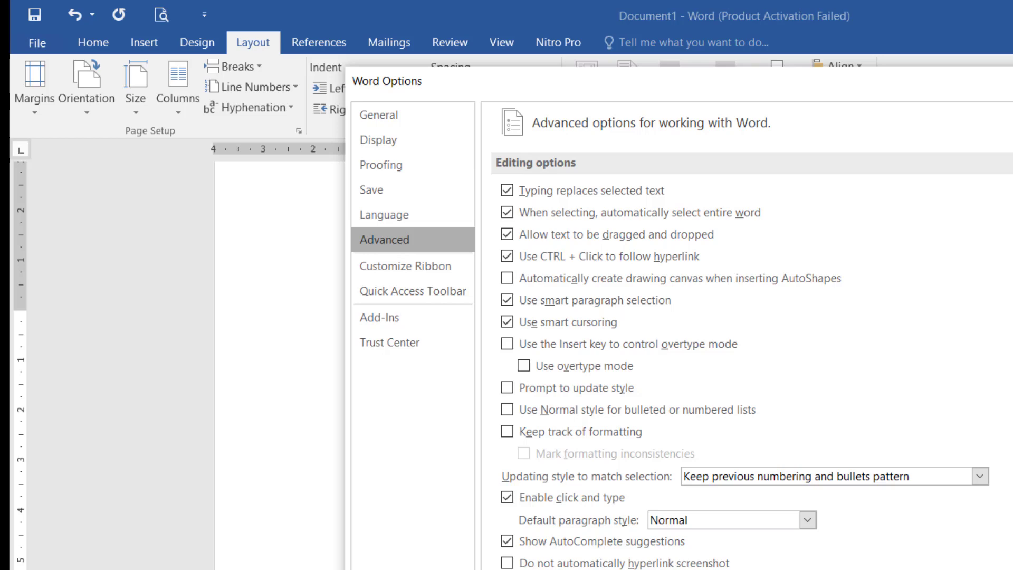
{"action": "scroll", "coordinate": [747, 337], "scroll_direction": "down", "scroll_amount": 6}
{"action": "scroll", "coordinate": [602, 343], "scroll_direction": "down", "scroll_amount": 12}
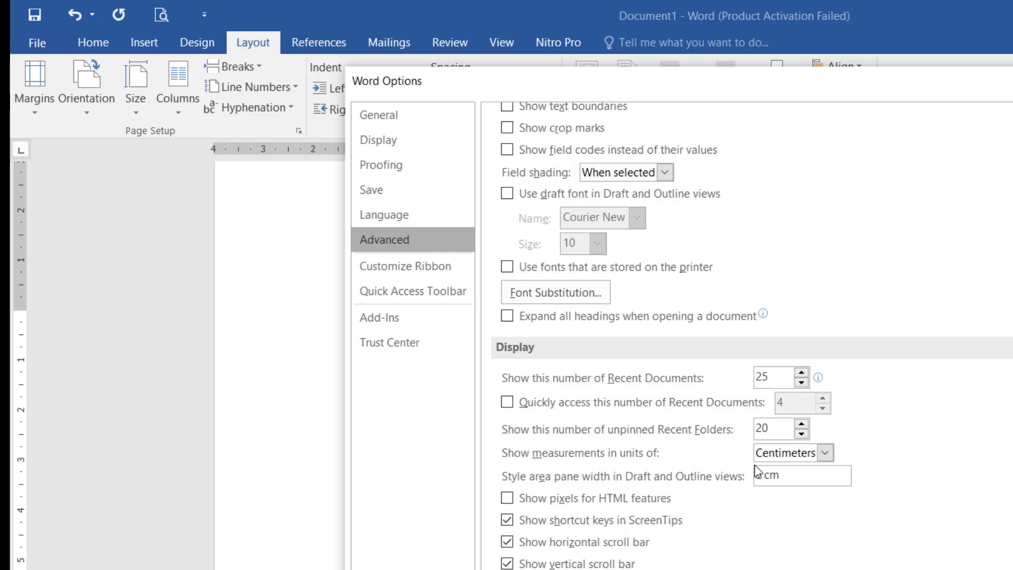
{"action": "left_click", "coordinate": [825, 453]}
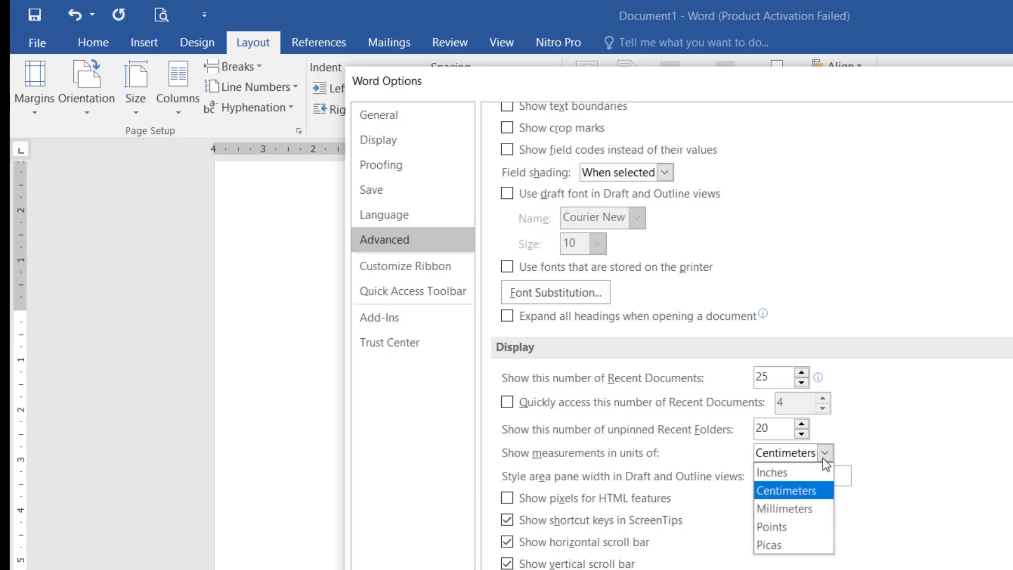
{"action": "left_click", "coordinate": [798, 491]}
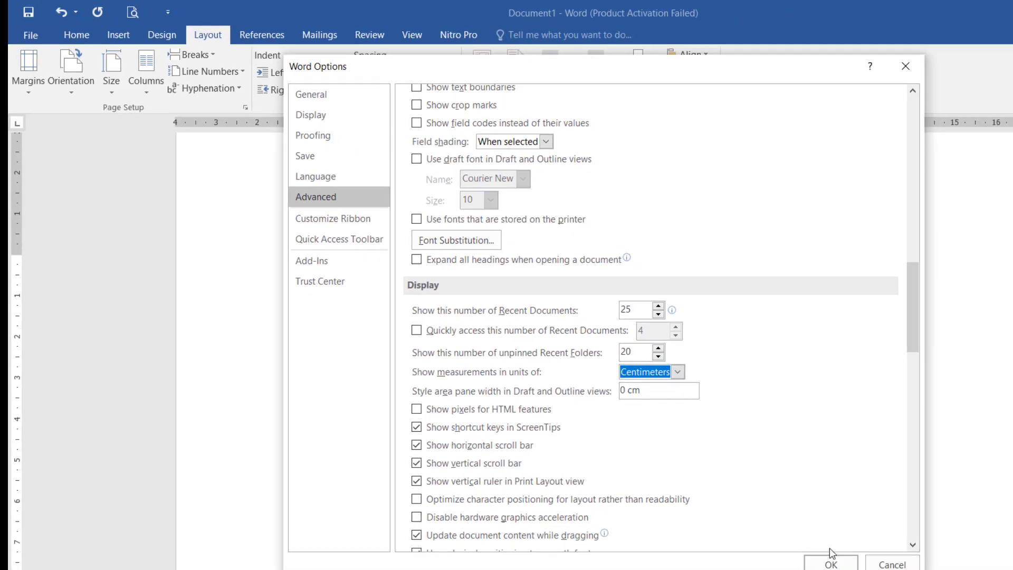
{"action": "left_click", "coordinate": [832, 562]}
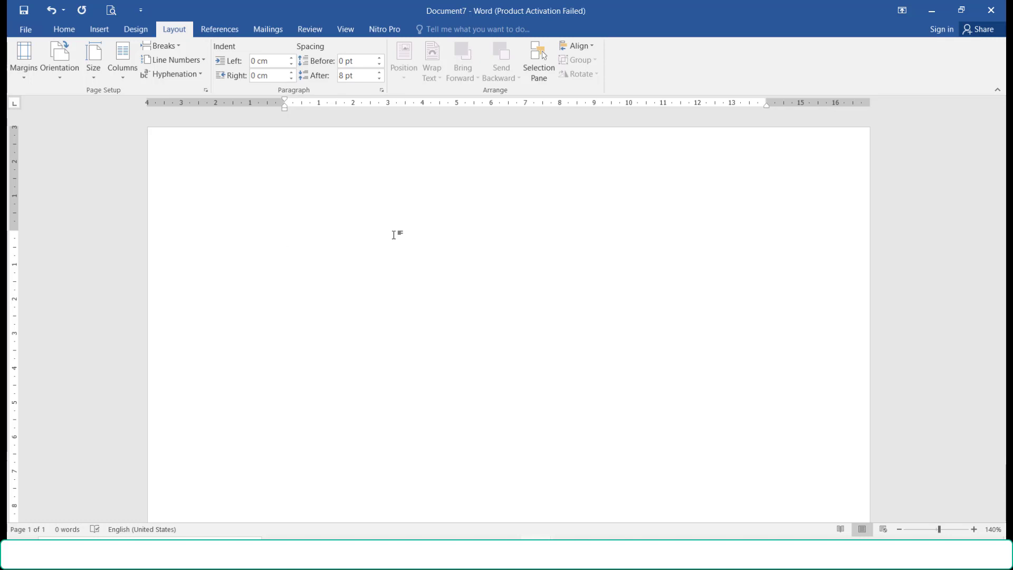
Enter the chapter headings "BAB I PENDAHULUAN", "BAB II PEMBAHASAN" and "BAB III PENUTUP" on separate lines
{"action": "type", "text": "BAB I PENDAHULUAN "}
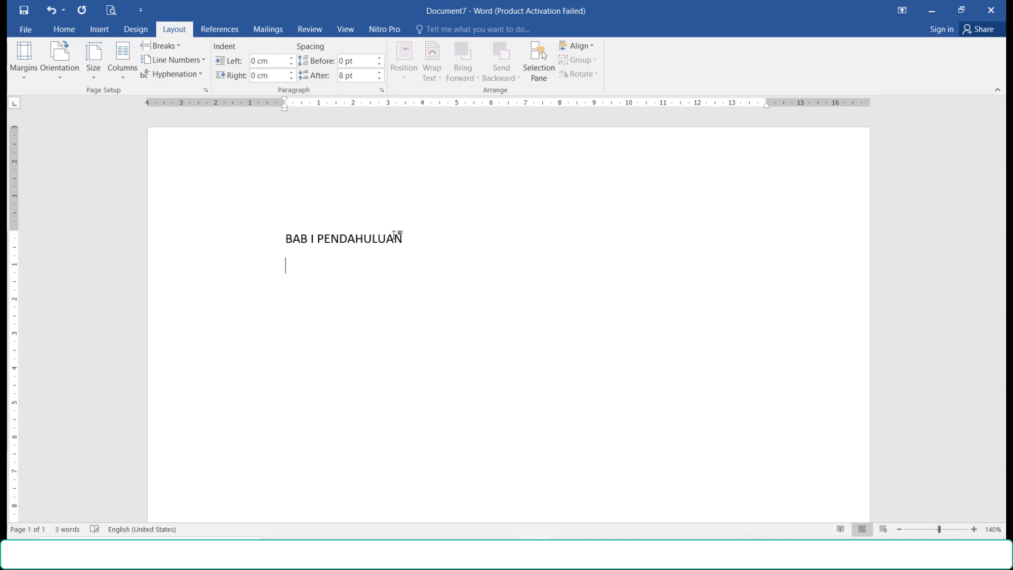
{"action": "type", "text": "BAB II PEMBAHASA"}
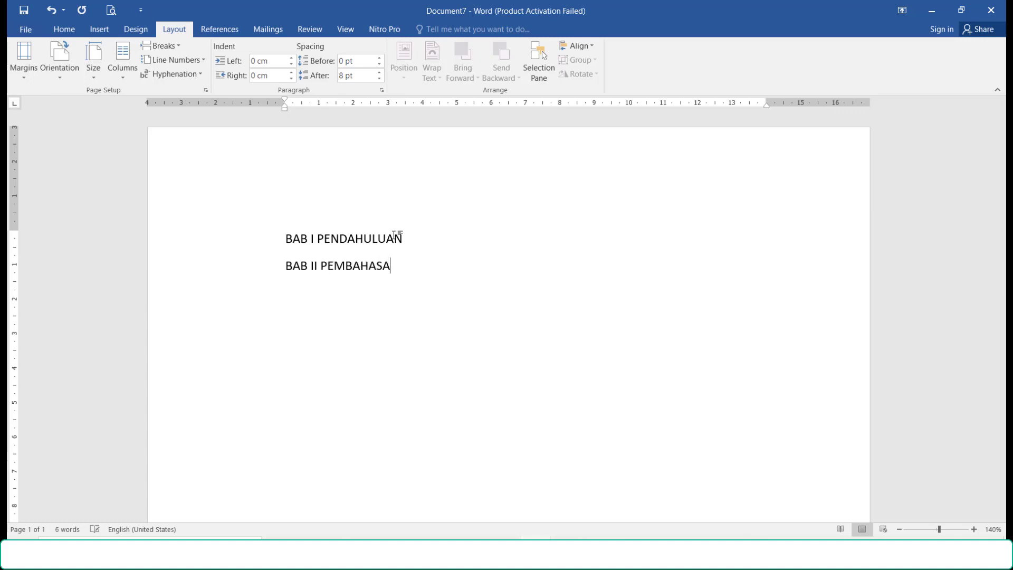
{"action": "type", "text": "N"}
{"action": "key", "text": "Return"}
{"action": "type", "text": "BAB III"}
{"action": "key", "text": "BackSpace"}
{"action": "type", "text": "I PENUTUP"}
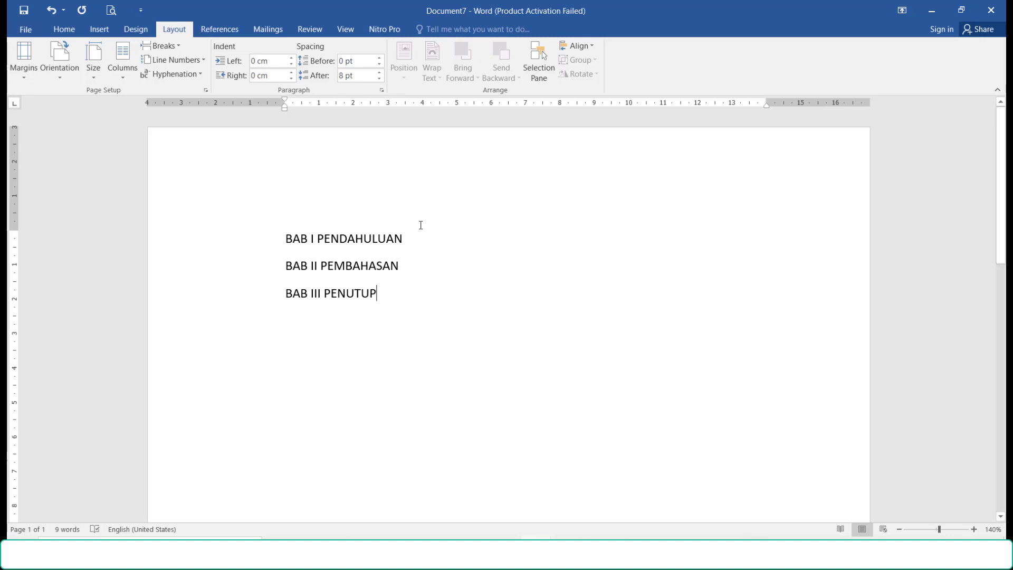
Add the subheadings "Latar Belakang", "Tujuan" and "Manfaat" on separate lines beneath BAB I PENDAHULUAN
{"action": "left_click", "coordinate": [420, 240]}
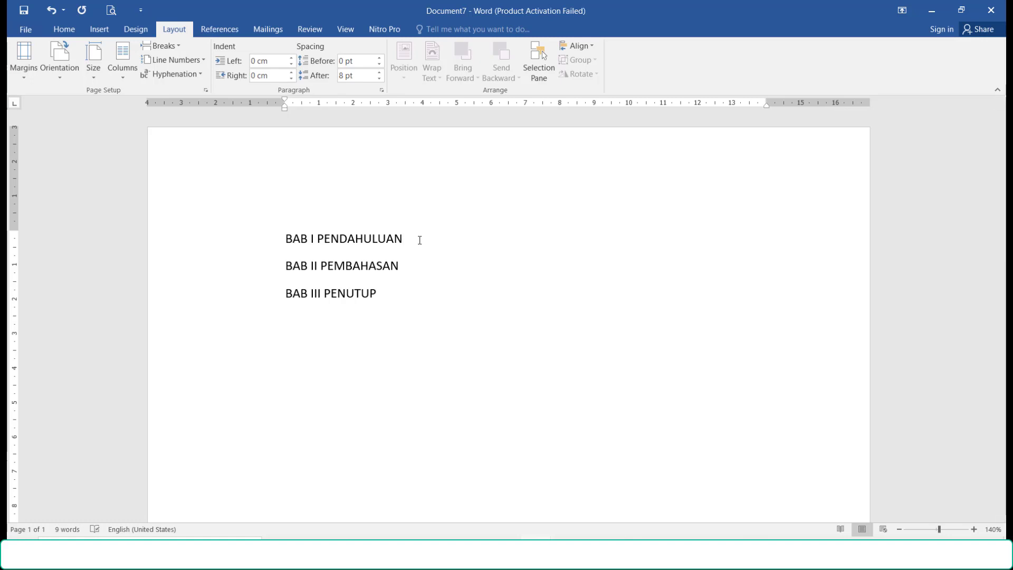
{"action": "key", "text": "Return"}
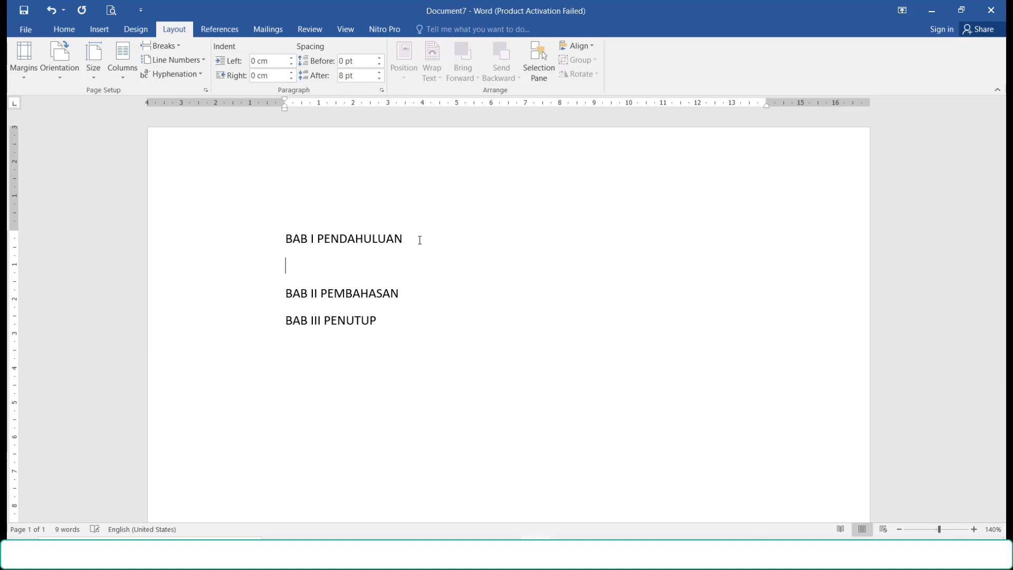
{"action": "type", "text": "Latar"}
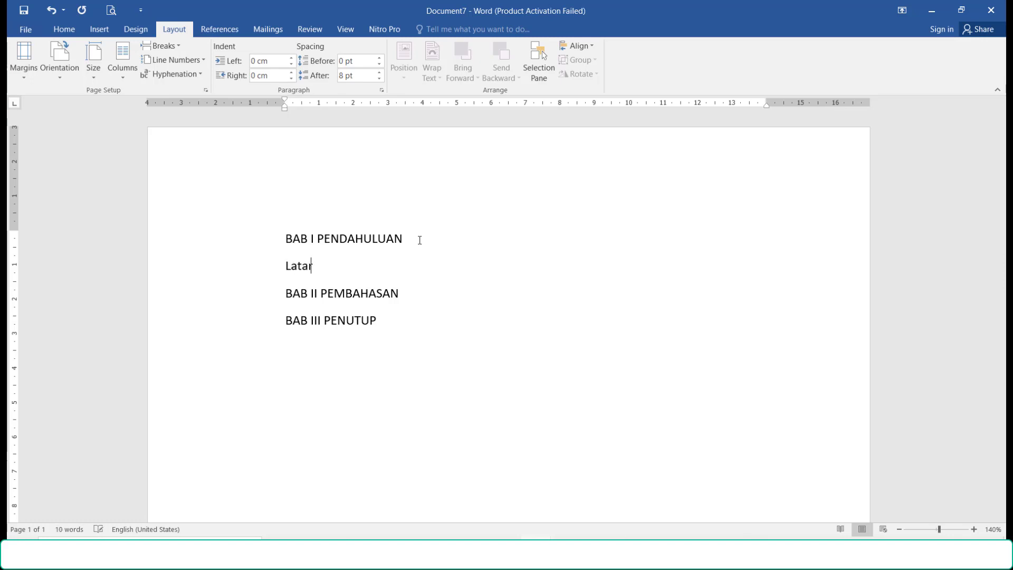
{"action": "type", "text": " Bela"}
{"action": "key", "text": "BackSpace"}
{"action": "type", "text": "lakang"}
{"action": "key", "text": "Return"}
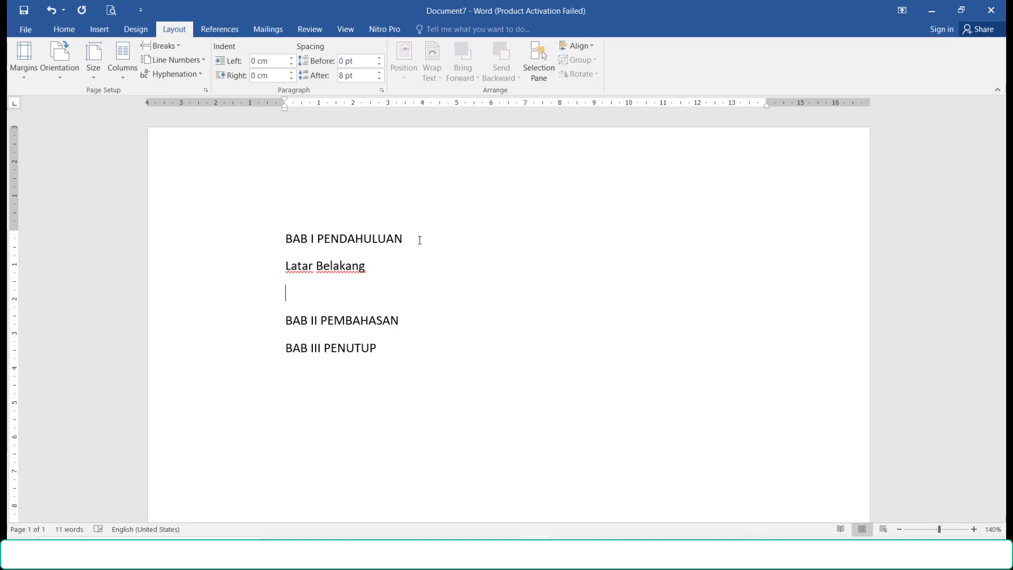
{"action": "type", "text": "Tujuan"}
{"action": "key", "text": "Return"}
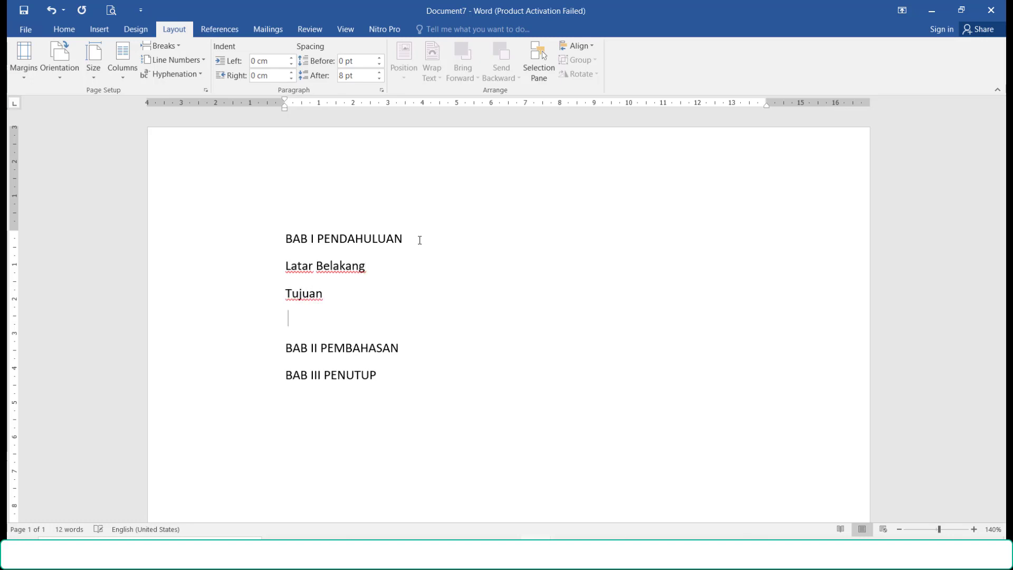
{"action": "type", "text": "Manfaat"}
Add the subheadings "Pengertian", "Pembahasan Pertama" and "Pembahasan Kedua" on separate lines beneath BAB II PEMBAHASAN
{"action": "left_click", "coordinate": [440, 347]}
{"action": "key", "text": "Return"}
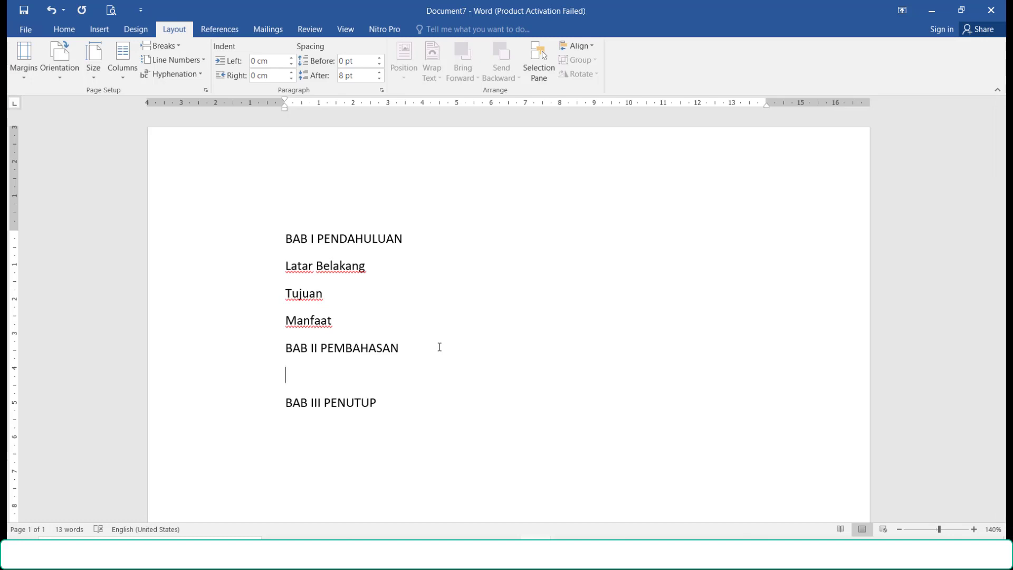
{"action": "type", "text": "Pengertian"}
{"action": "key", "text": "Return"}
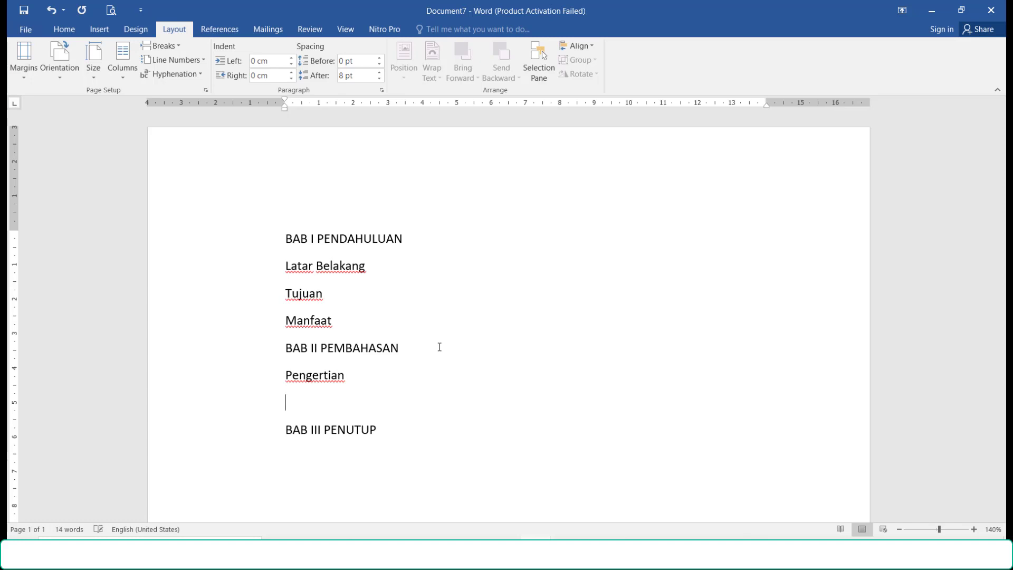
{"action": "type", "text": "Pembahsa"}
{"action": "key", "text": "BackSpace"}
{"action": "key", "text": "BackSpace"}
{"action": "type", "text": "asan "}
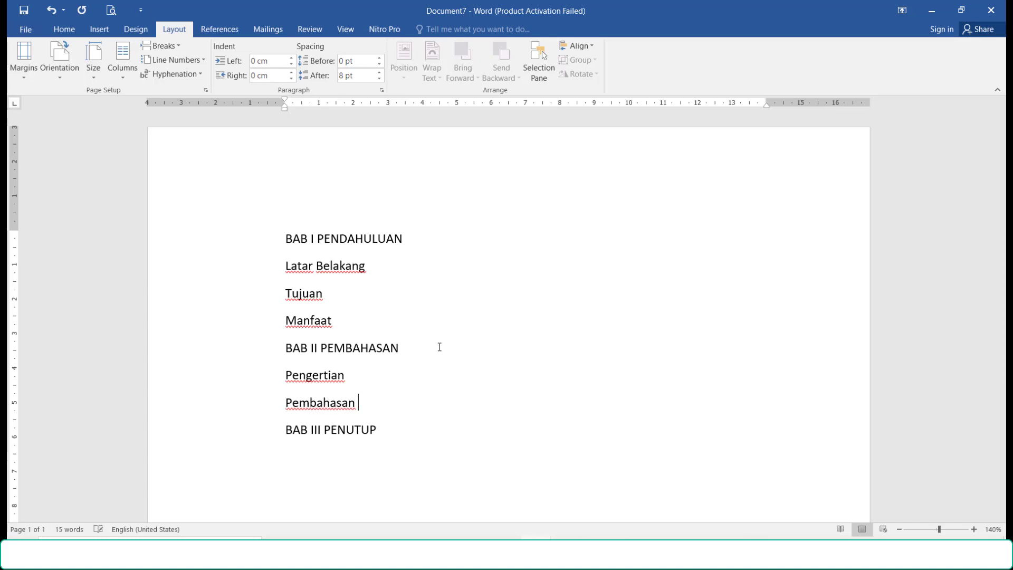
{"action": "type", "text": "Pertama"}
{"action": "key", "text": "Return"}
{"action": "type", "text": "Pembahsa"}
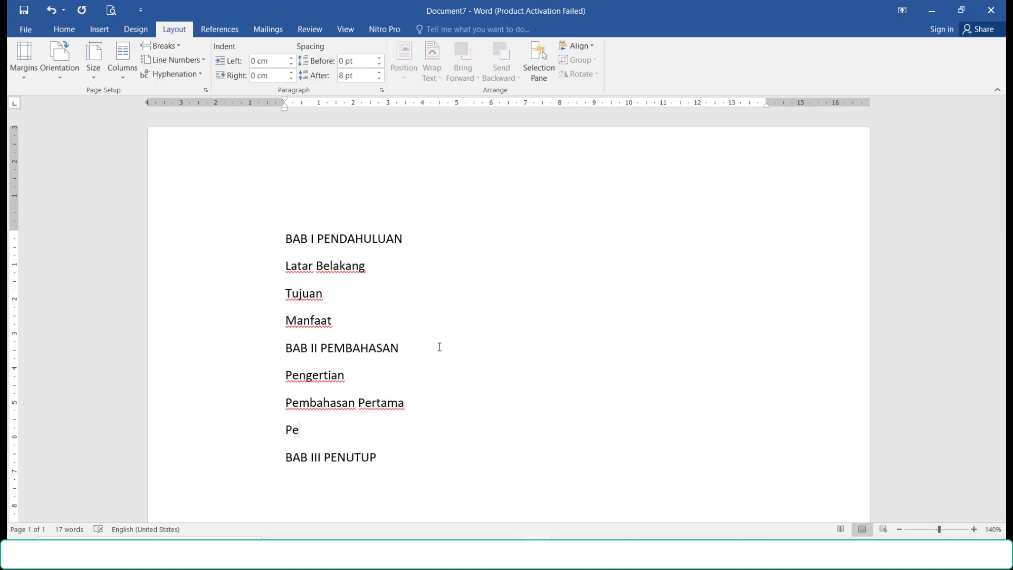
{"action": "key", "text": "BackSpace"}
{"action": "key", "text": "BackSpace"}
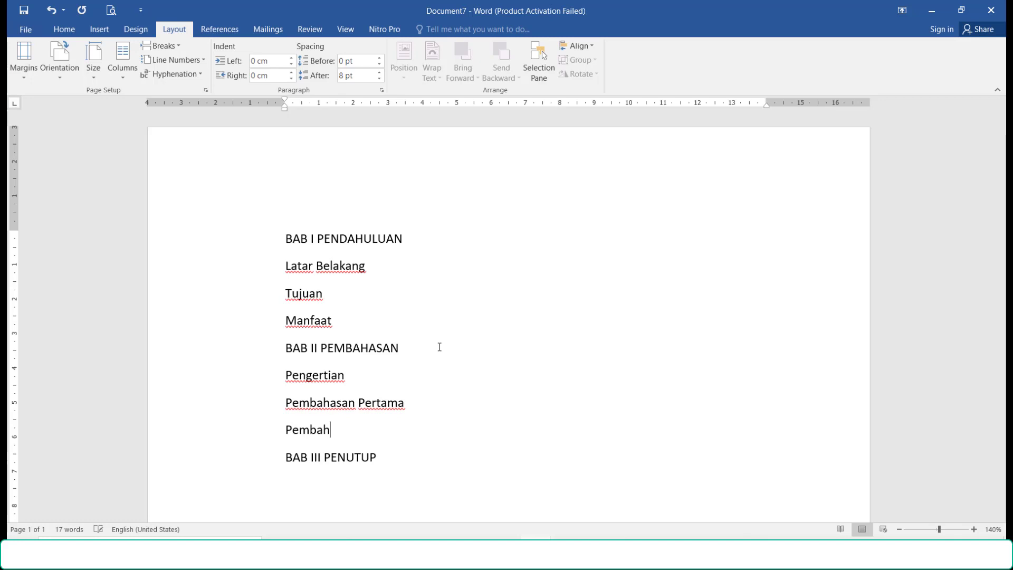
{"action": "type", "text": "asan Kedua"}
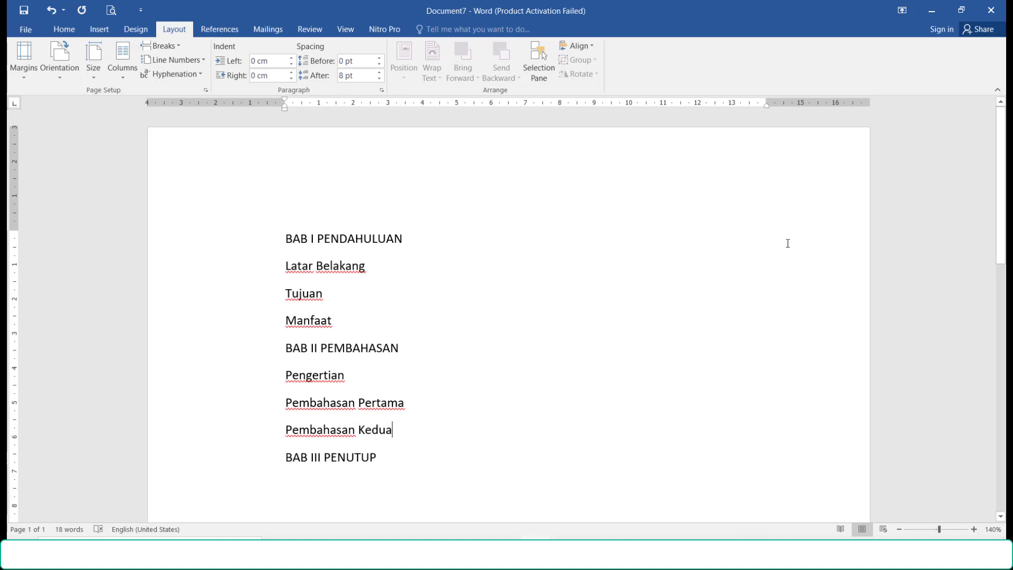
Add the subheadings "Kesimpulan" and "Kritik dan Saran" on separate lines beneath BAB III PENUTUP
{"action": "scroll", "coordinate": [494, 363], "scroll_direction": "down", "scroll_amount": 2}
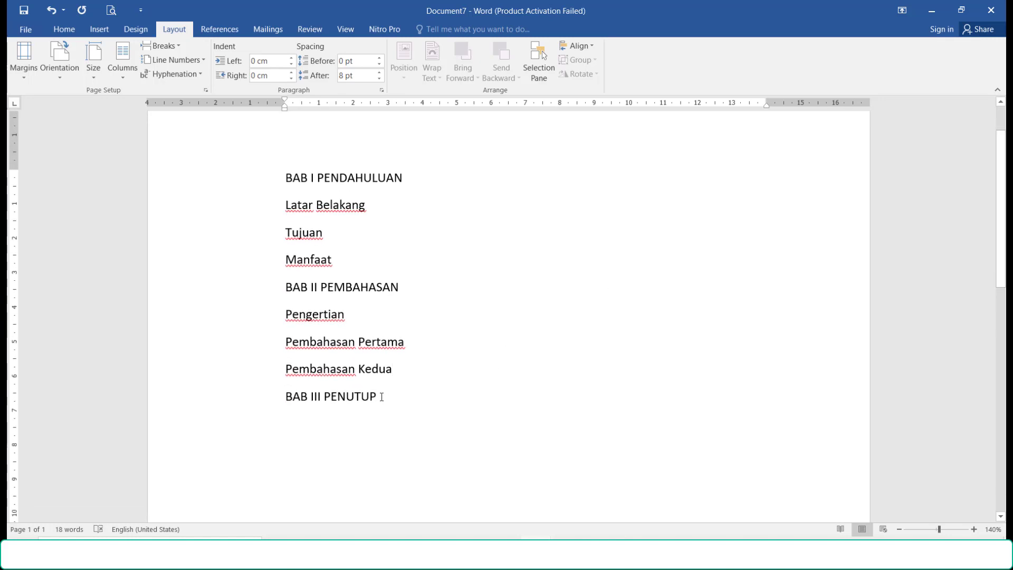
{"action": "key", "text": "Return"}
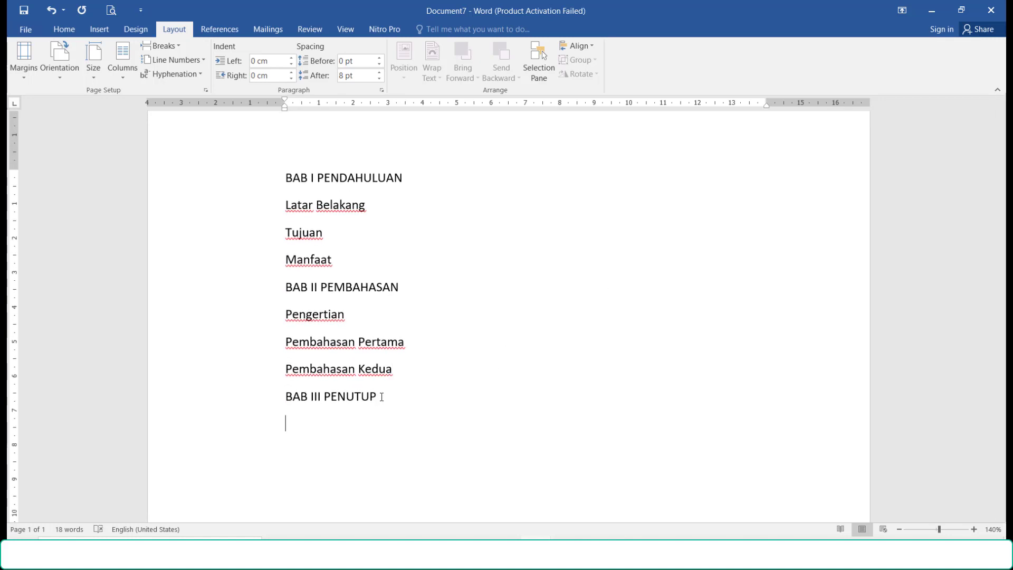
{"action": "type", "text": "Kesimpulan"}
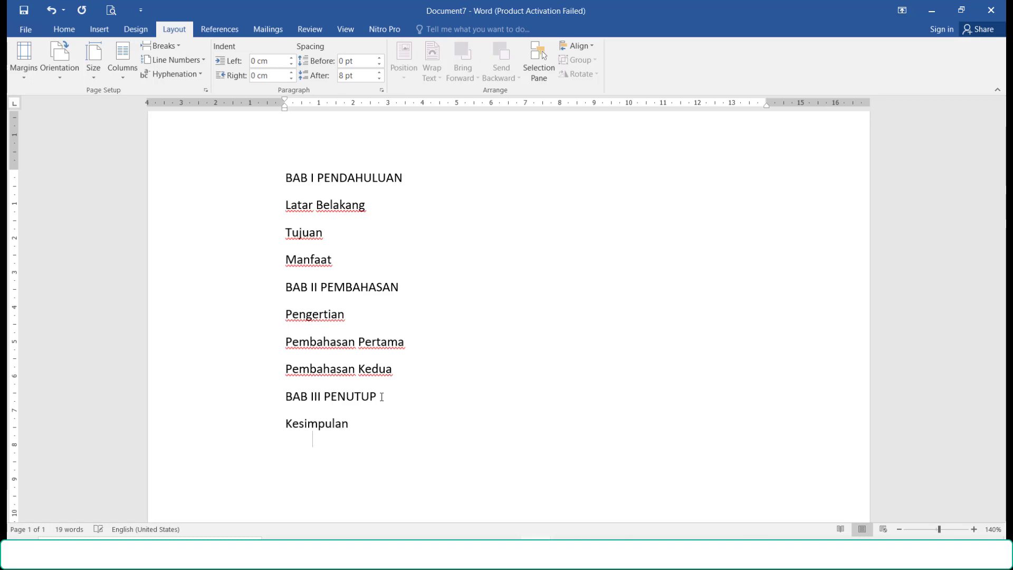
{"action": "key", "text": "Return"}
{"action": "type", "text": "Kri"}
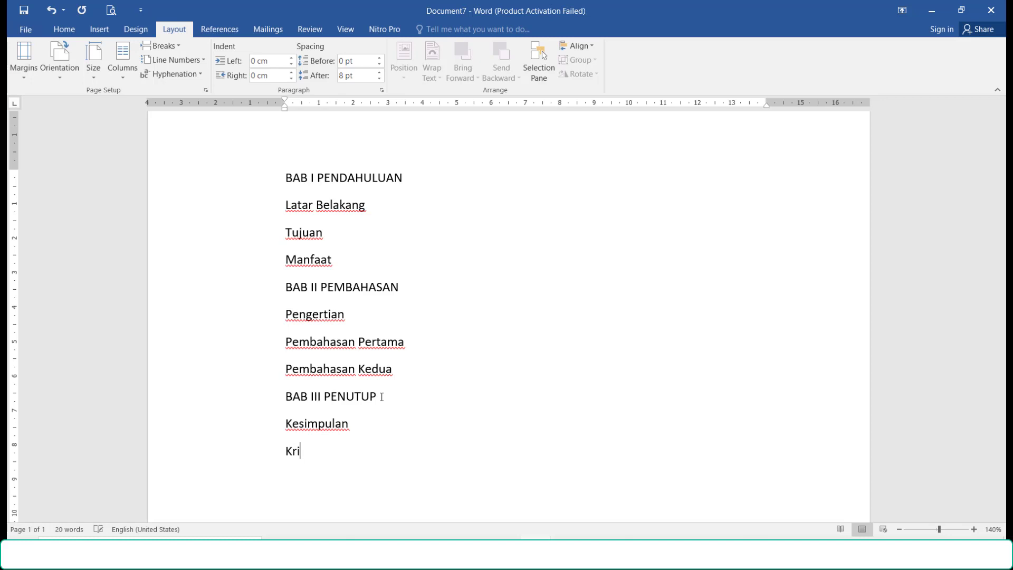
{"action": "type", "text": "tik dan Saran"}
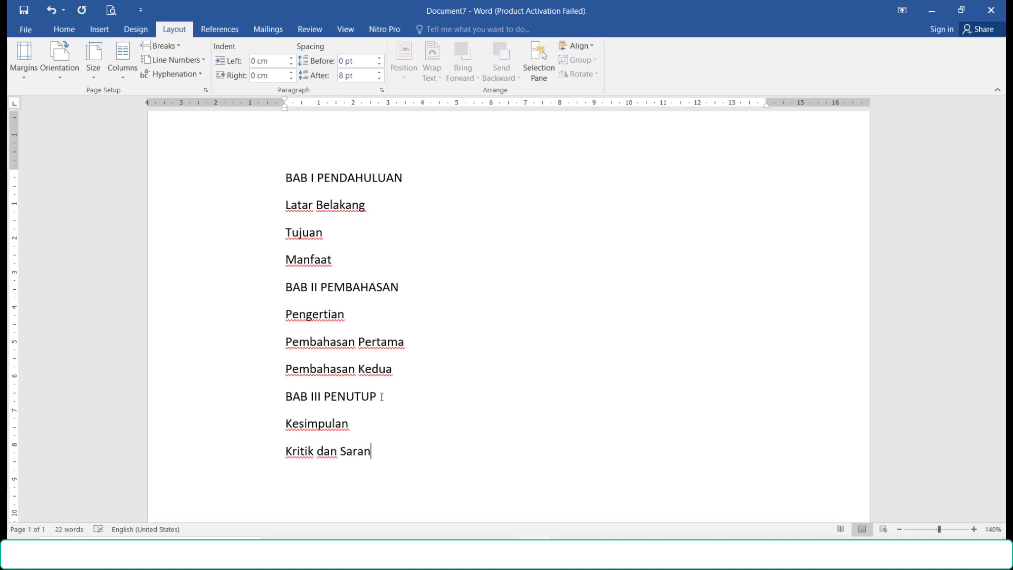
{"action": "left_click", "coordinate": [428, 291]}
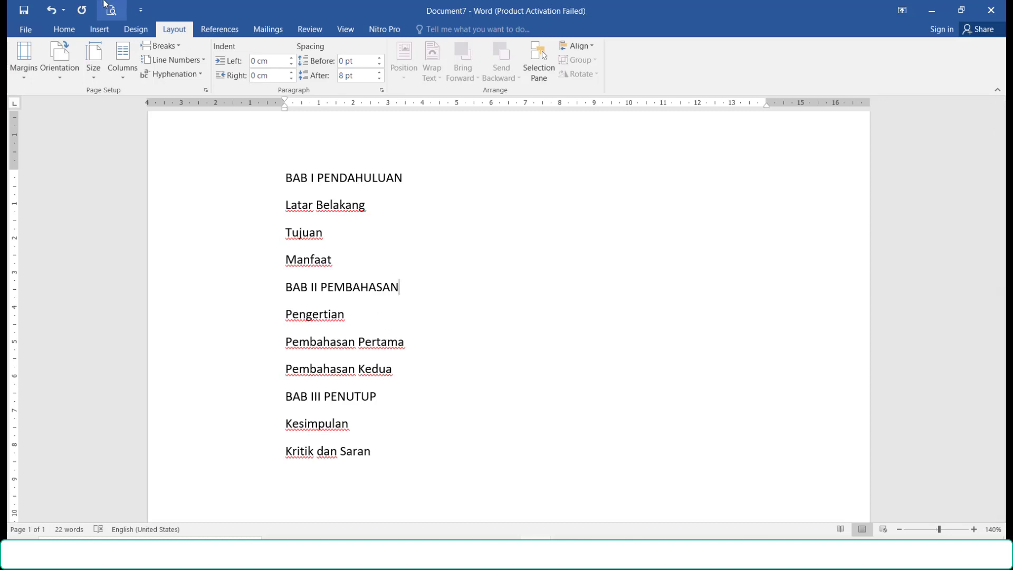
Apply the Heading 1 style to the chapter headings BAB I PENDAHULUAN, BAB II PEMBAHASAN and BAB III PENUTUP
{"action": "left_click", "coordinate": [404, 180]}
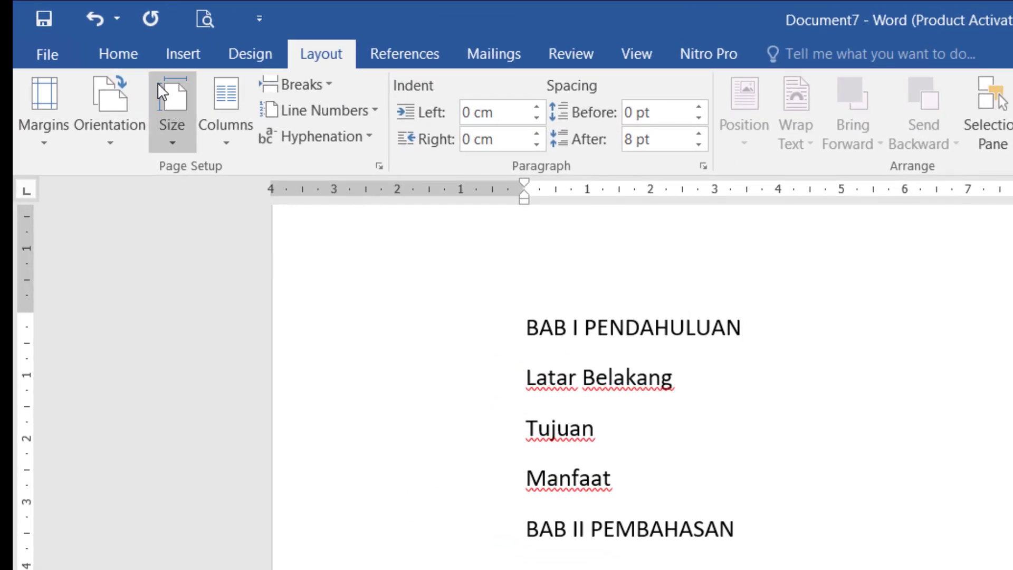
{"action": "left_click", "coordinate": [125, 54]}
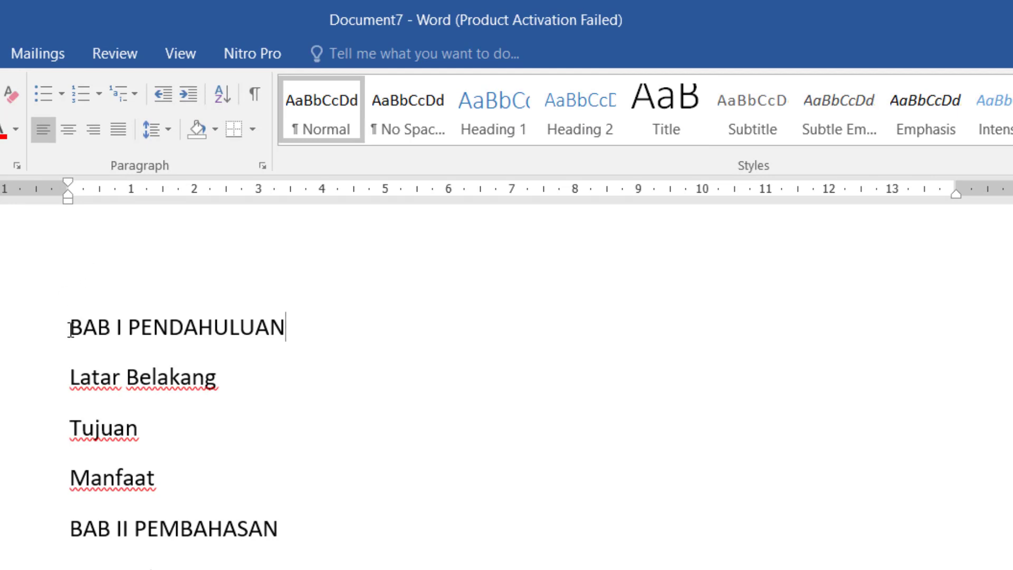
{"action": "left_click_drag", "start_coordinate": [69, 327], "coordinate": [219, 332]}
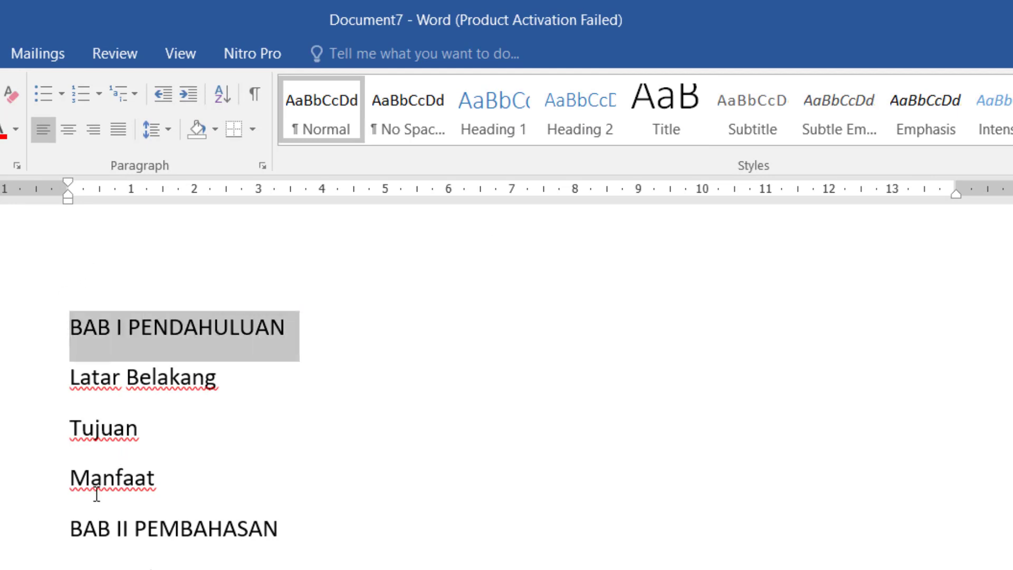
{"action": "left_click_drag", "start_coordinate": [72, 533], "coordinate": [244, 530]}
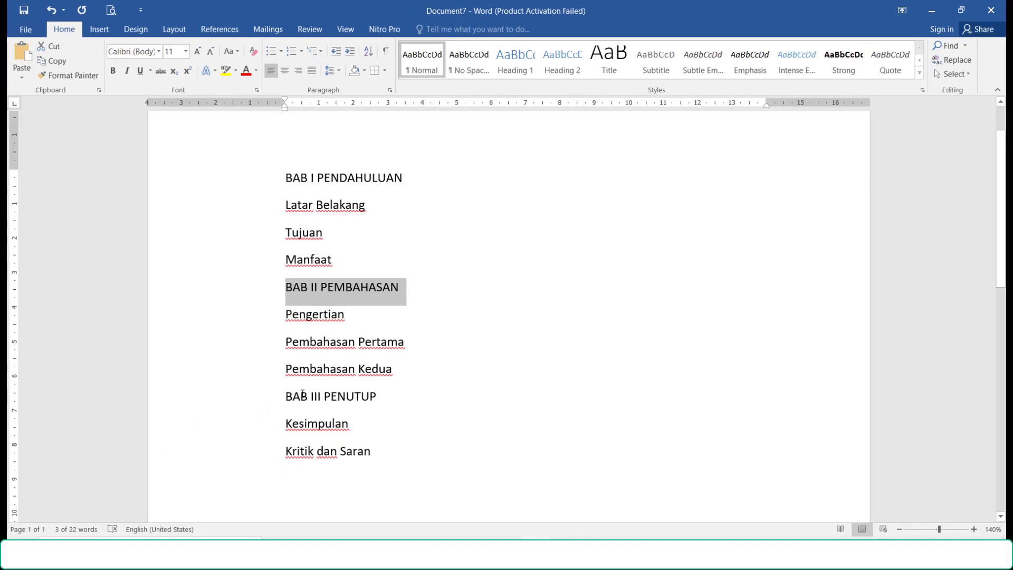
{"action": "left_click_drag", "start_coordinate": [284, 397], "coordinate": [385, 397]}
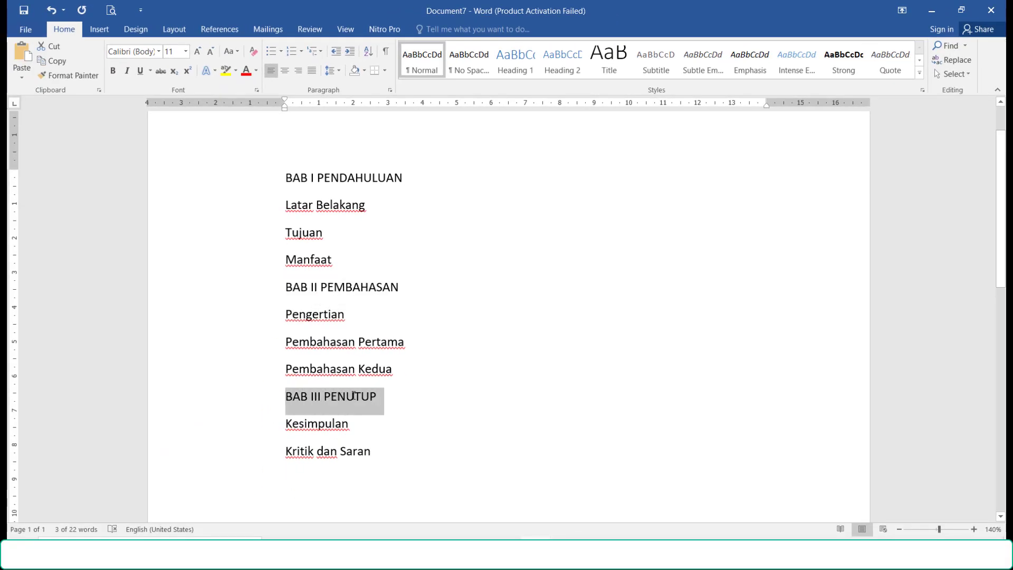
{"action": "left_click", "coordinate": [482, 311]}
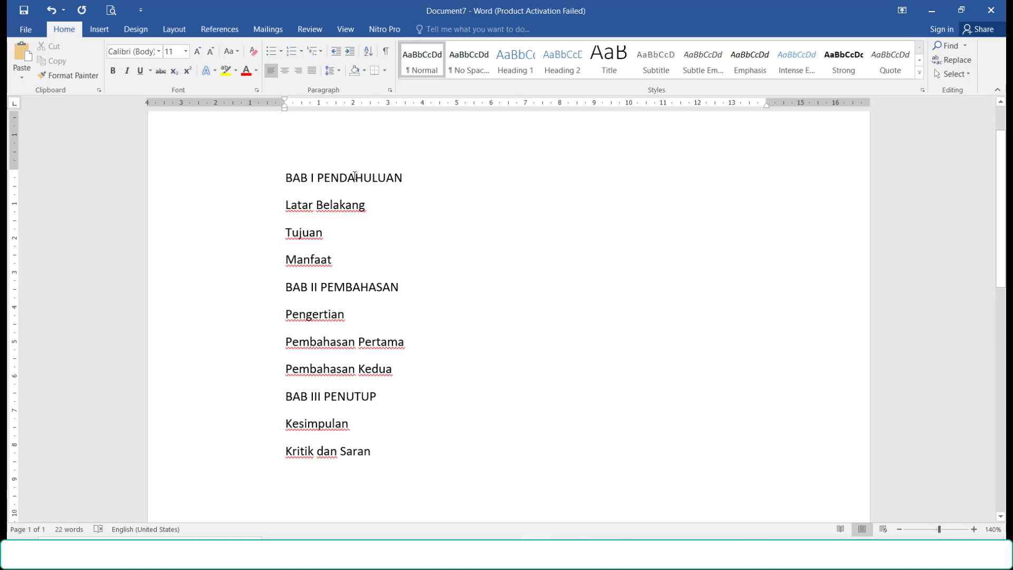
{"action": "left_click", "coordinate": [356, 177]}
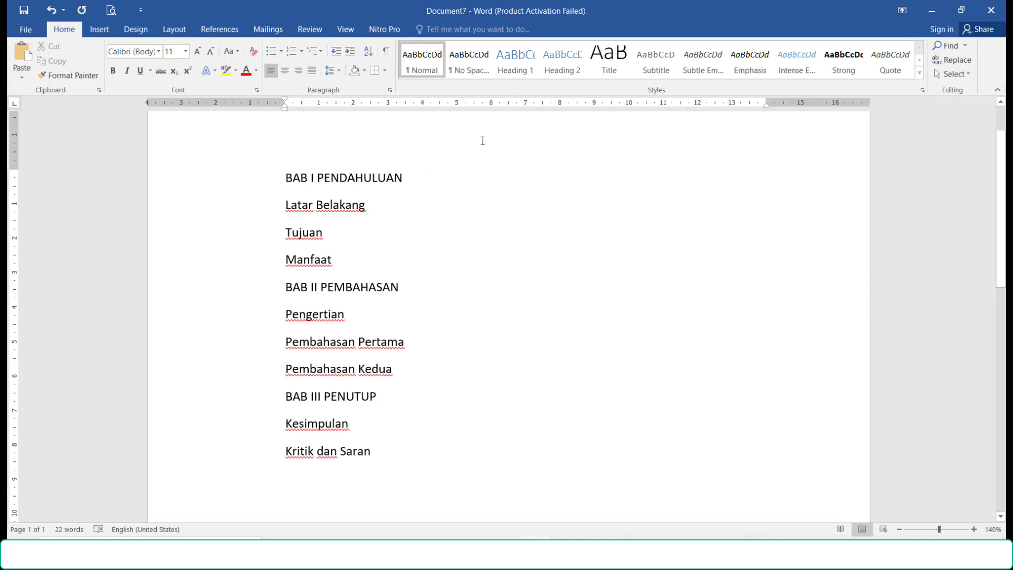
{"action": "left_click", "coordinate": [514, 62]}
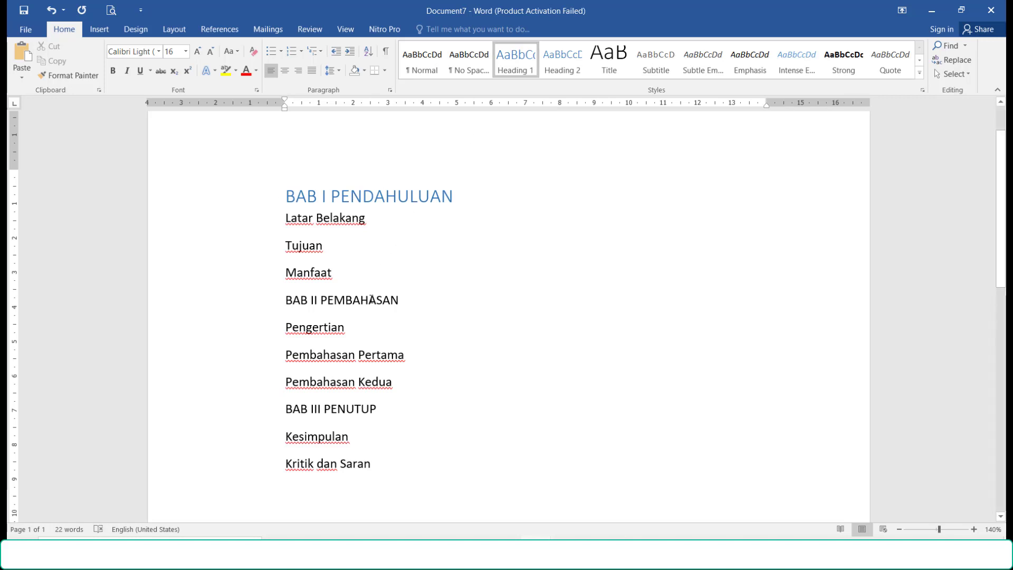
{"action": "left_click", "coordinate": [372, 300]}
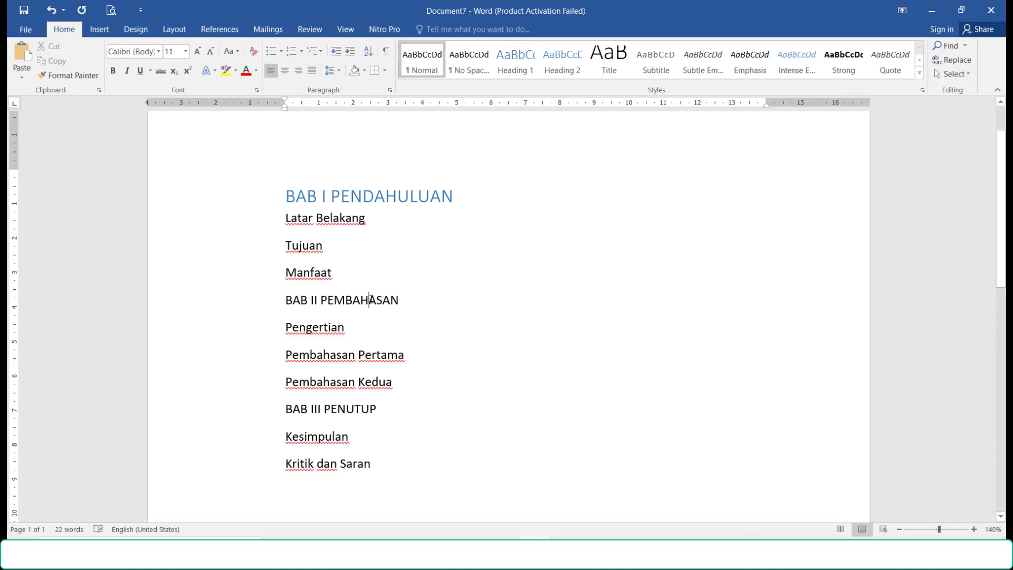
{"action": "left_click", "coordinate": [522, 72]}
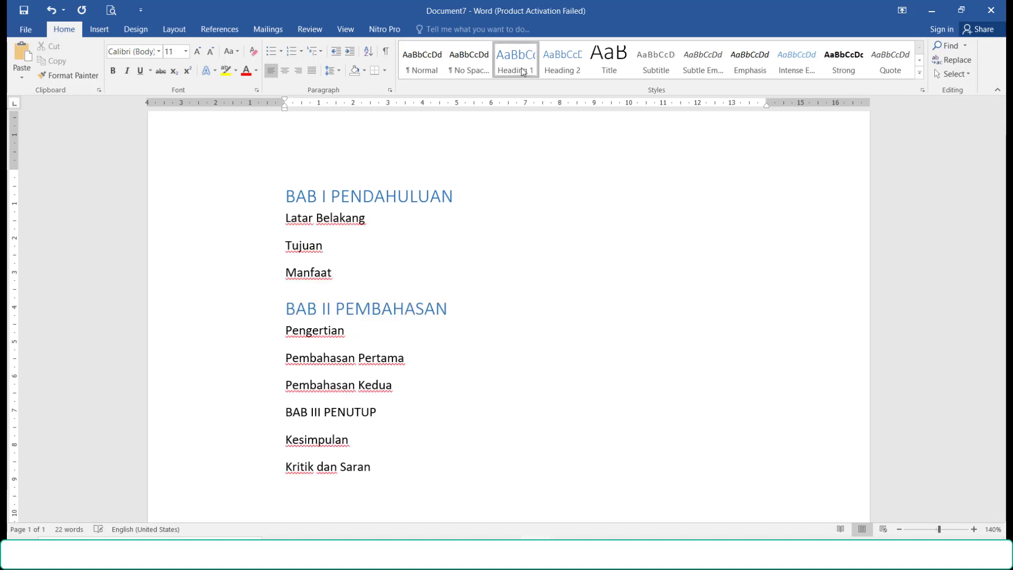
{"action": "left_click", "coordinate": [362, 412]}
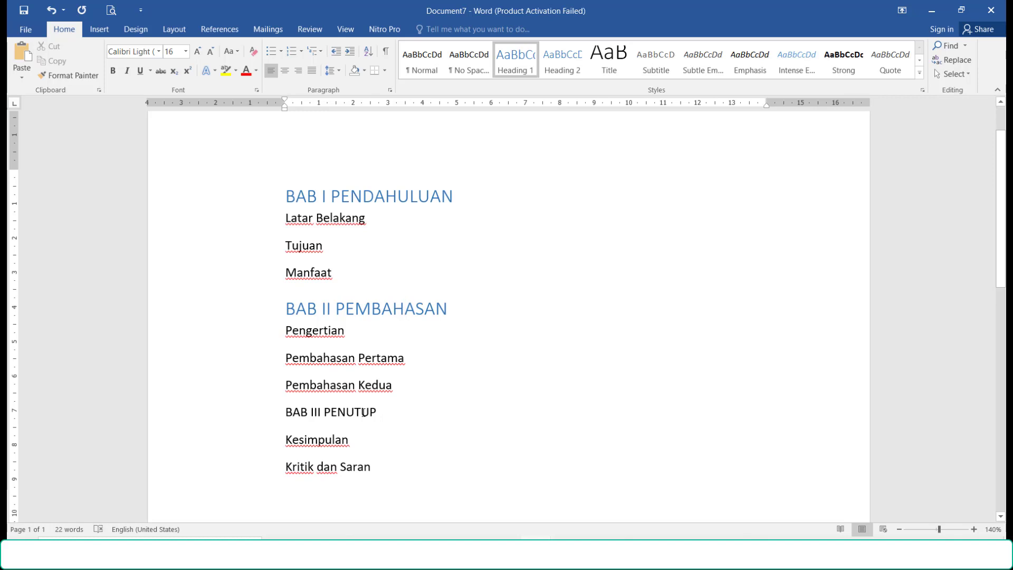
{"action": "left_click", "coordinate": [522, 74]}
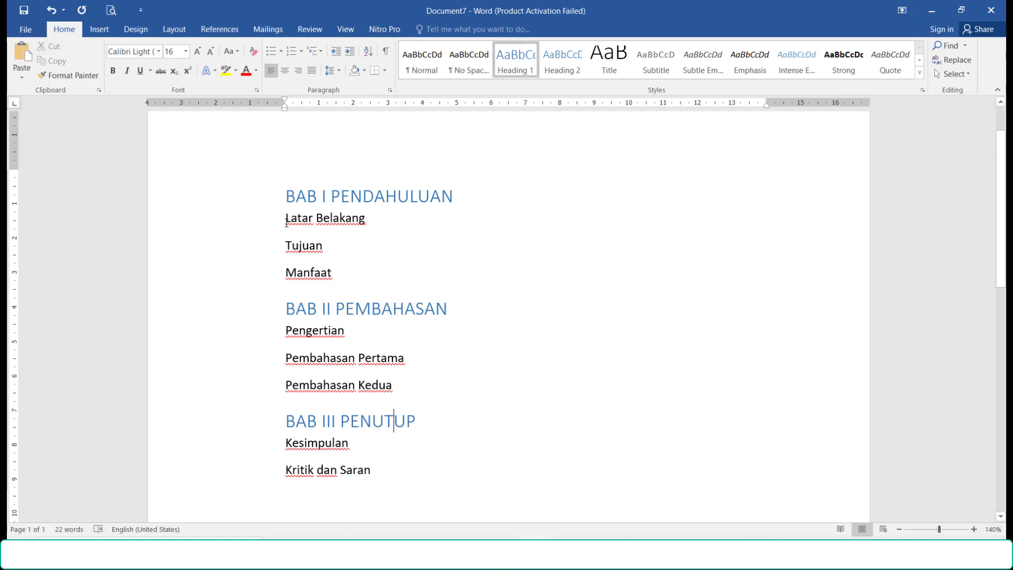
Apply the Heading 2 style to all the subheadings beneath the three chapter headings, from Latar Belakang to Kritik dan Saran
{"action": "left_click_drag", "start_coordinate": [286, 222], "coordinate": [335, 272]}
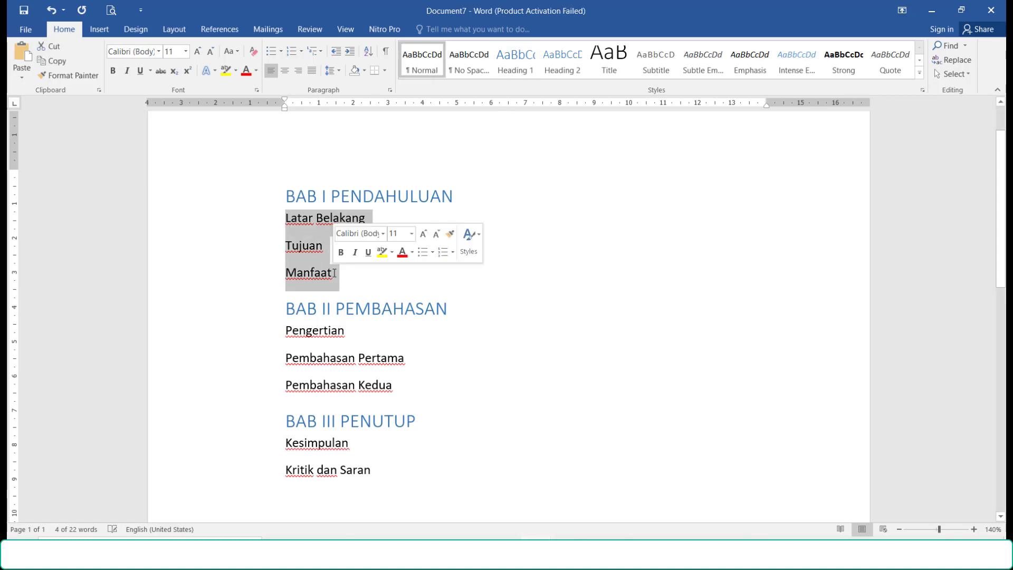
{"action": "left_click", "coordinate": [570, 70]}
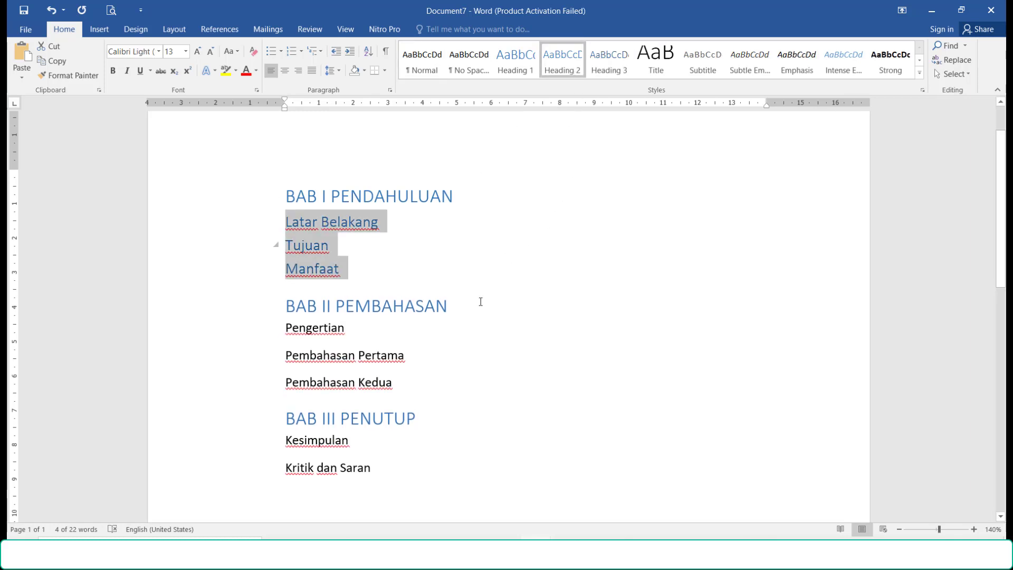
{"action": "left_click", "coordinate": [359, 327]}
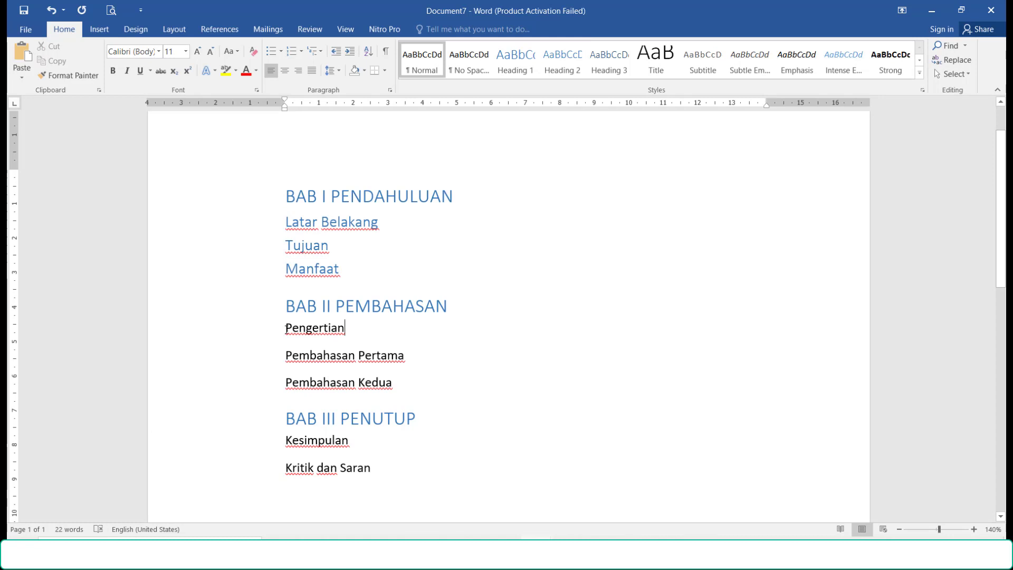
{"action": "left_click_drag", "start_coordinate": [288, 325], "coordinate": [400, 387]}
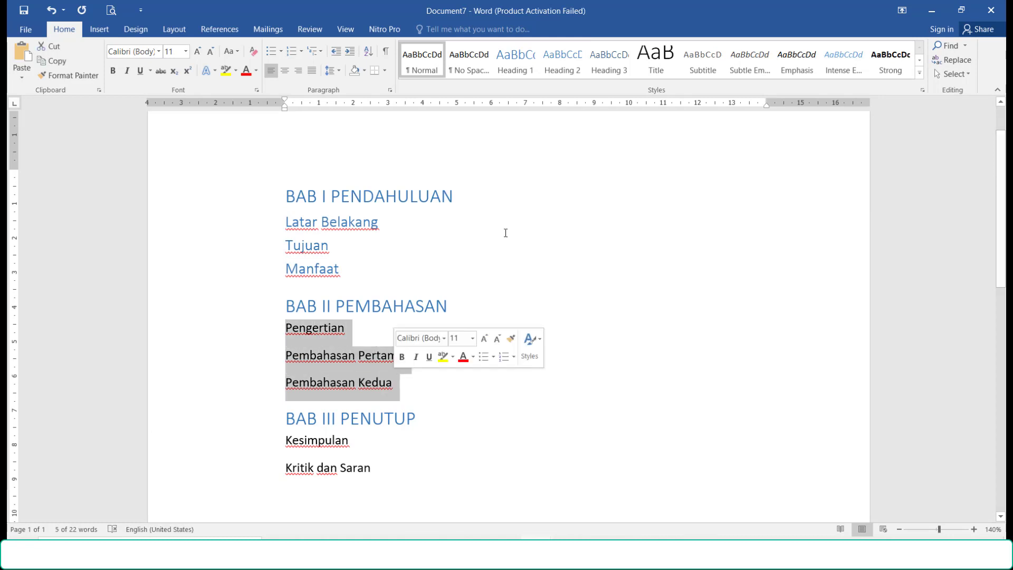
{"action": "left_click", "coordinate": [569, 68]}
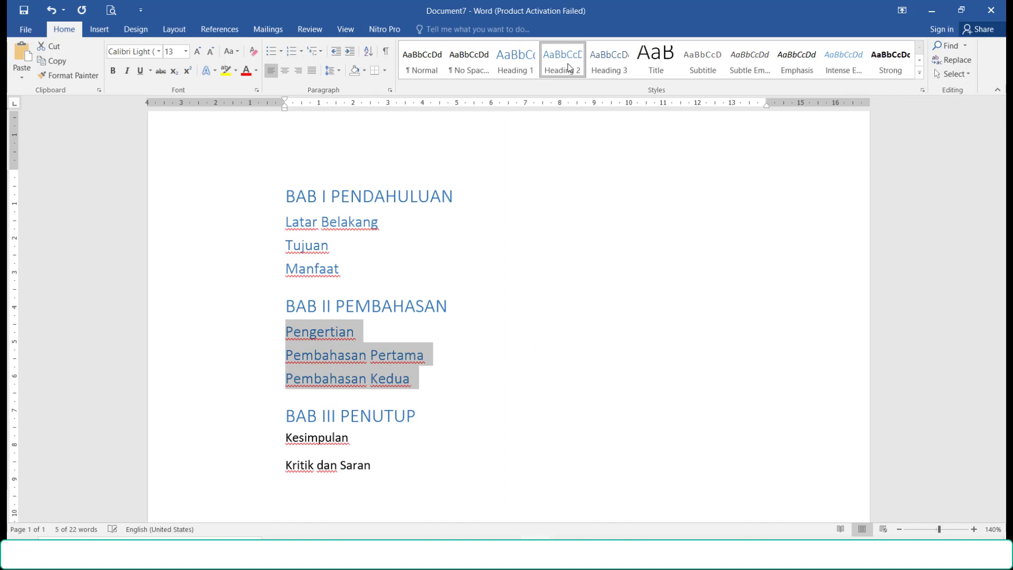
{"action": "left_click", "coordinate": [472, 360]}
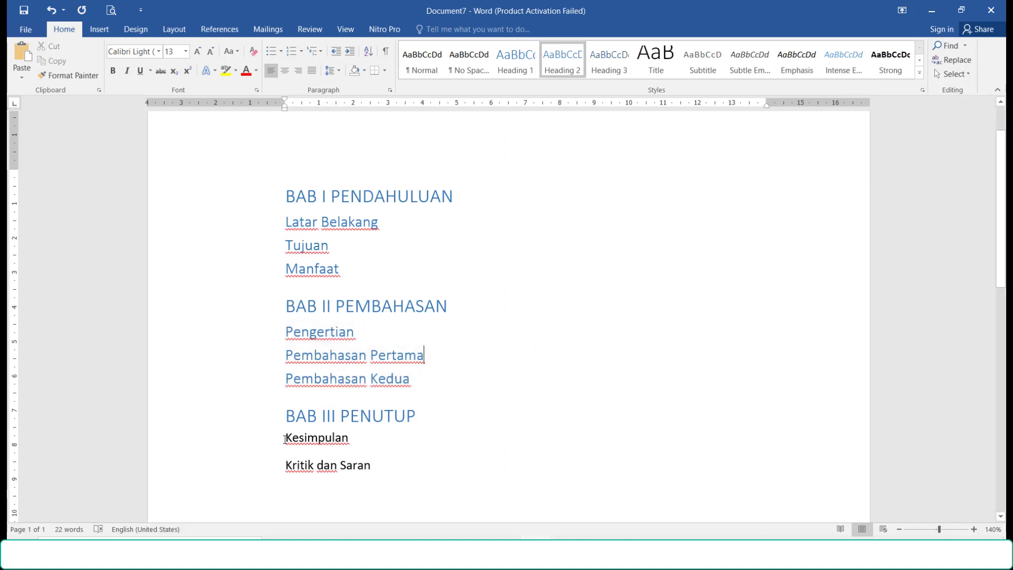
{"action": "left_click_drag", "start_coordinate": [286, 439], "coordinate": [371, 466]}
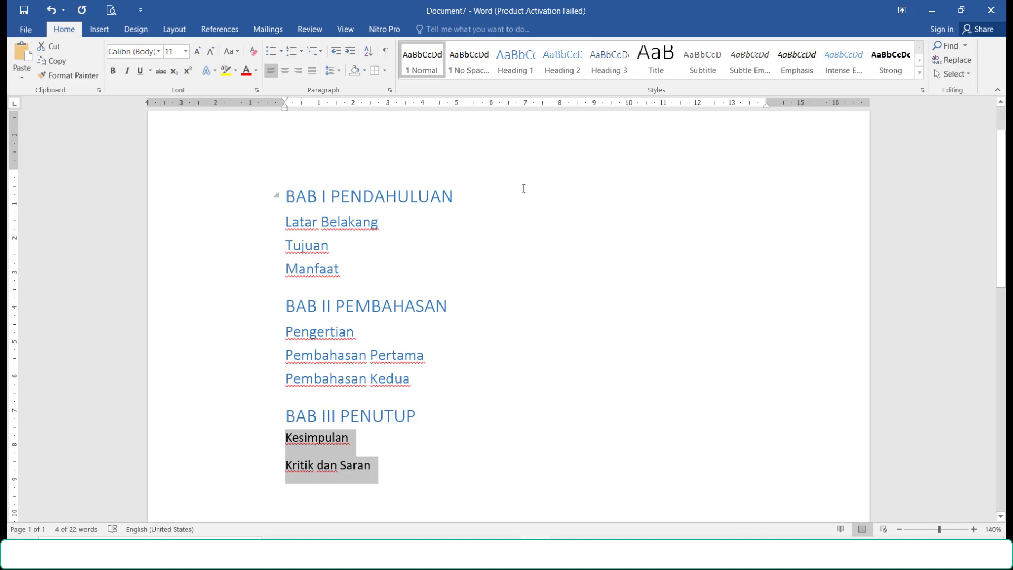
{"action": "left_click", "coordinate": [569, 69]}
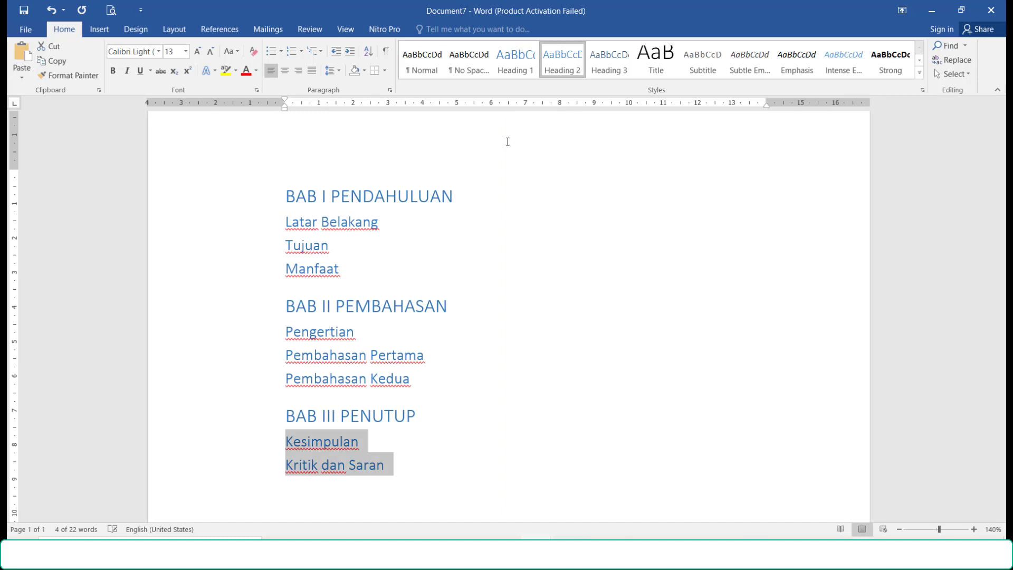
{"action": "left_click", "coordinate": [511, 244]}
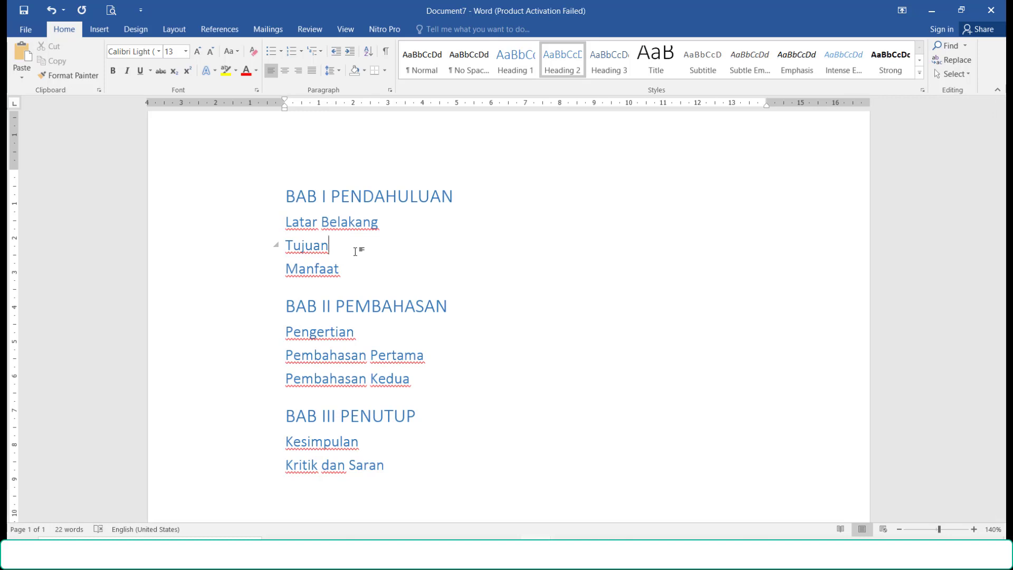
{"action": "left_click", "coordinate": [374, 196]}
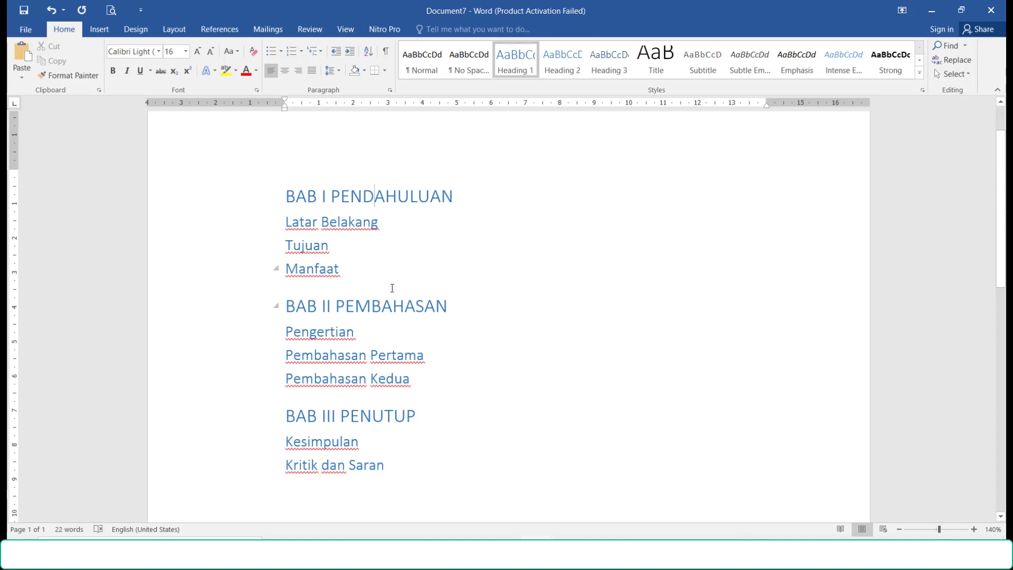
{"action": "left_click", "coordinate": [382, 306]}
{"action": "left_click", "coordinate": [409, 416]}
{"action": "left_click", "coordinate": [455, 199]}
Open the Heading 1 style for modification and set its font colour to Automatic
{"action": "left_click", "coordinate": [410, 198]}
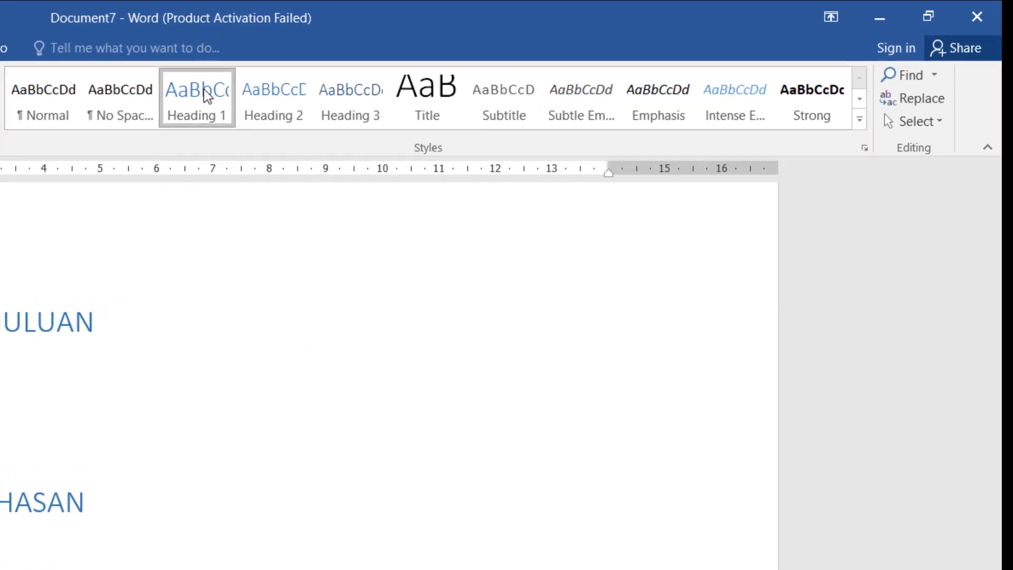
{"action": "right_click", "coordinate": [204, 89]}
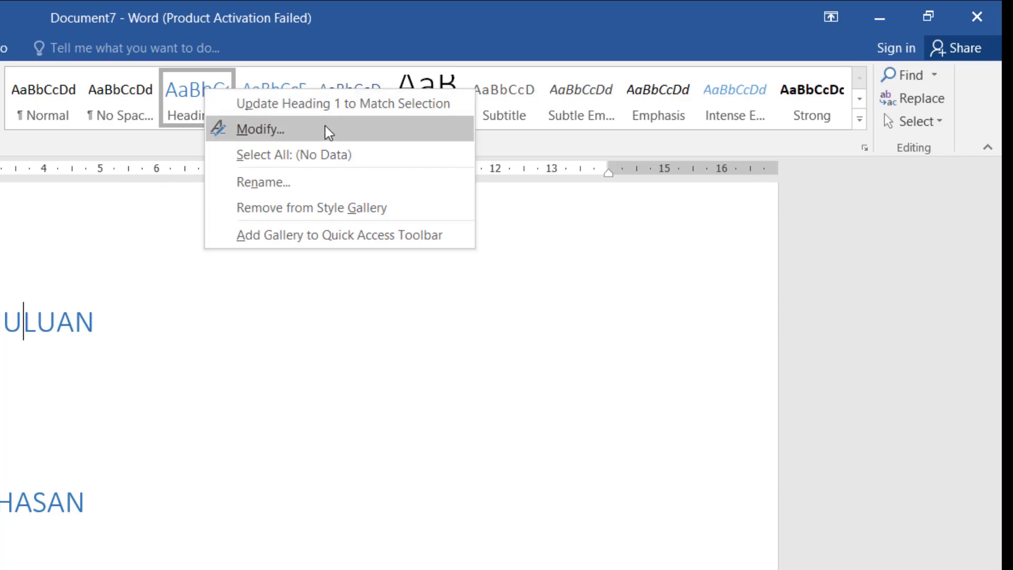
{"action": "left_click", "coordinate": [346, 128]}
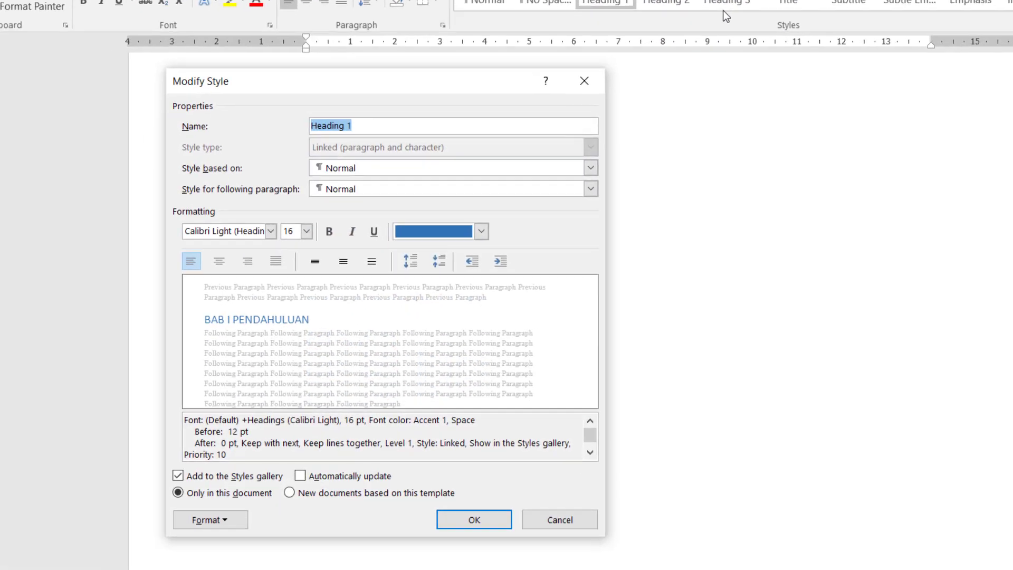
{"action": "left_click_drag", "start_coordinate": [410, 75], "coordinate": [826, 61]}
{"action": "left_click_drag", "start_coordinate": [749, 63], "coordinate": [754, 60]}
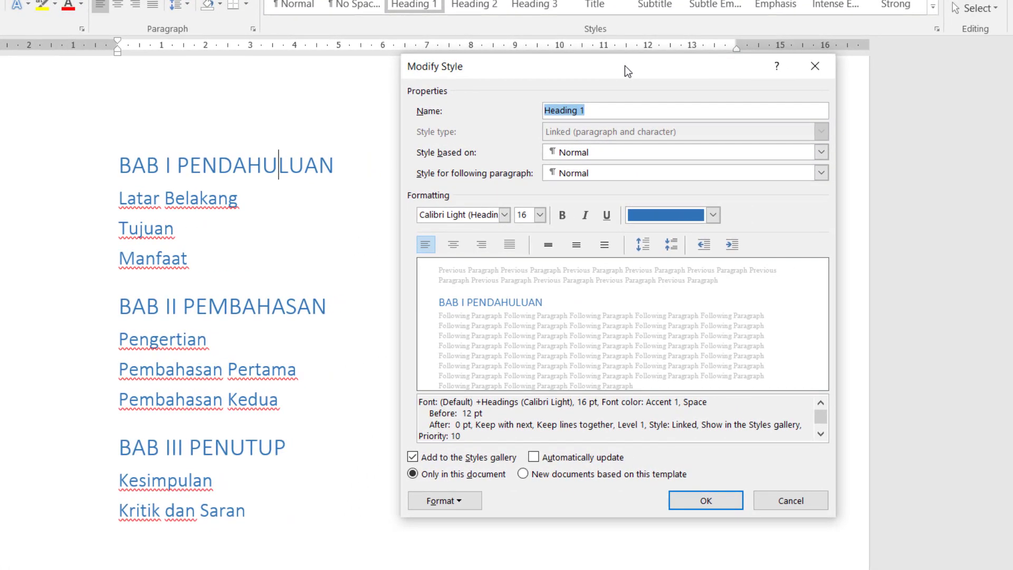
{"action": "left_click", "coordinate": [714, 214]}
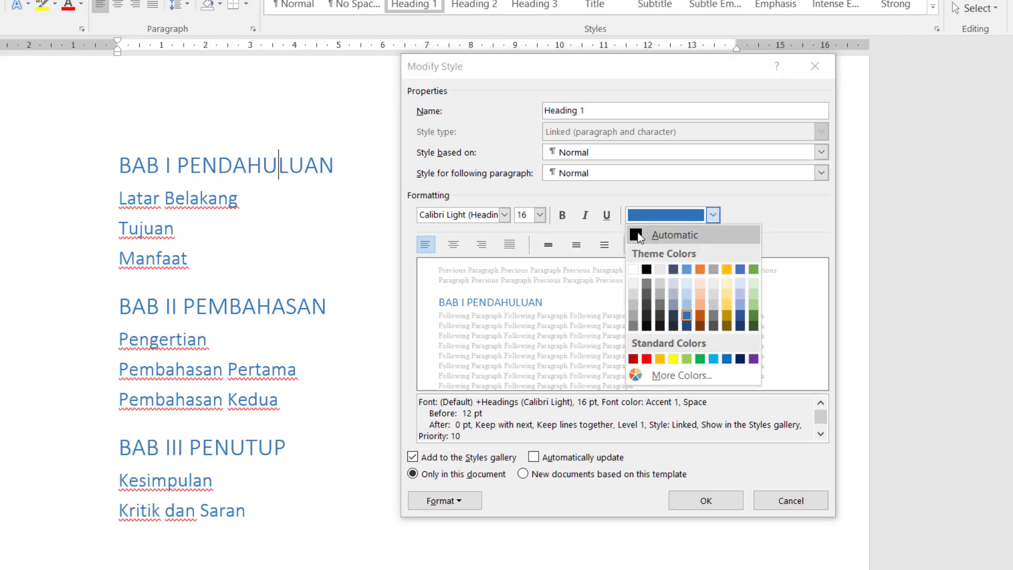
{"action": "left_click", "coordinate": [638, 237]}
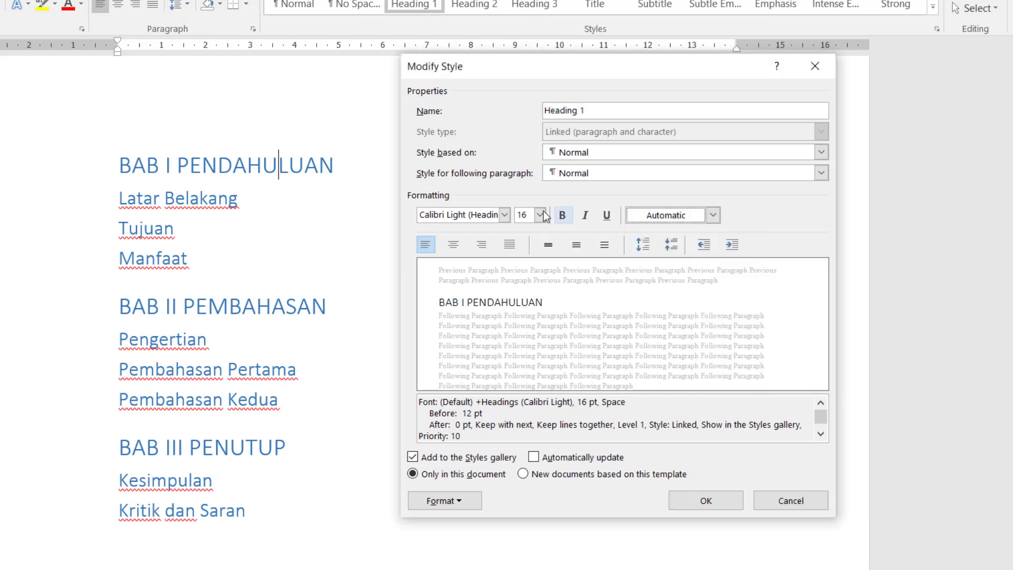
Set the Heading 1 style's font to Times New Roman and its size to 12 pt
{"action": "left_click", "coordinate": [505, 216]}
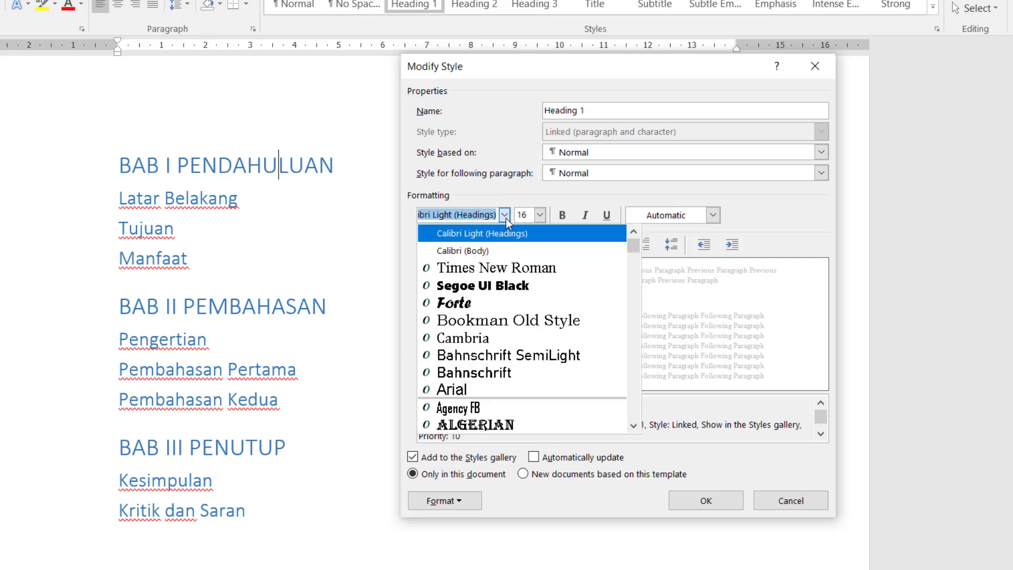
{"action": "left_click", "coordinate": [502, 268]}
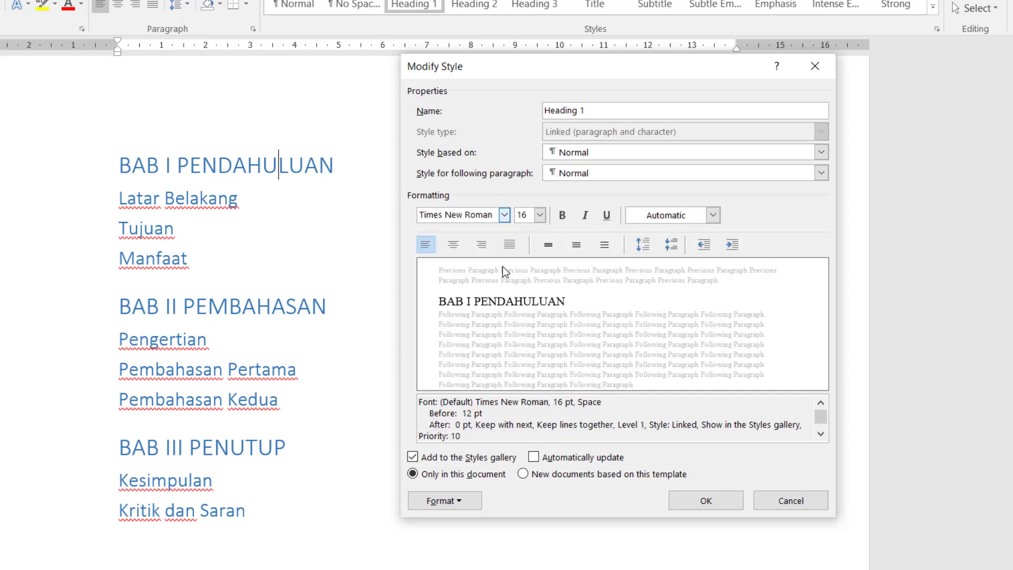
{"action": "left_click", "coordinate": [539, 216]}
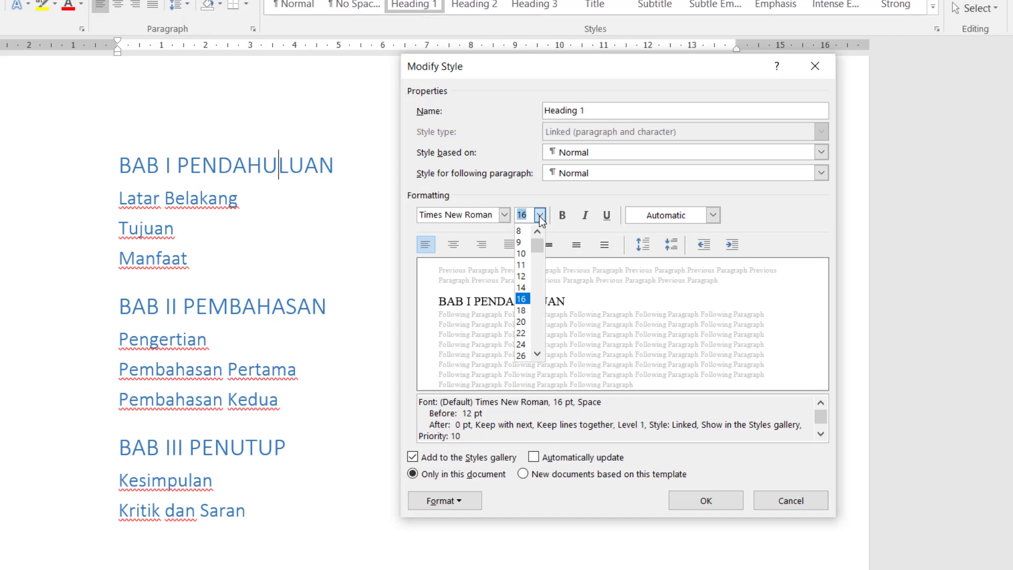
{"action": "left_click", "coordinate": [522, 276]}
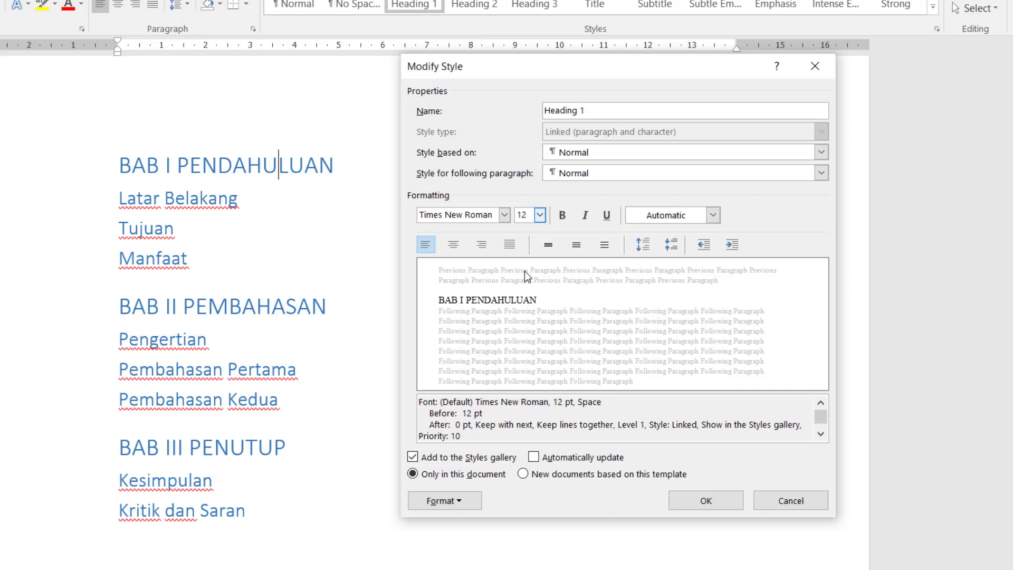
Make the Heading 1 style bold and centred, and apply the style changes to the document
{"action": "left_click", "coordinate": [562, 215]}
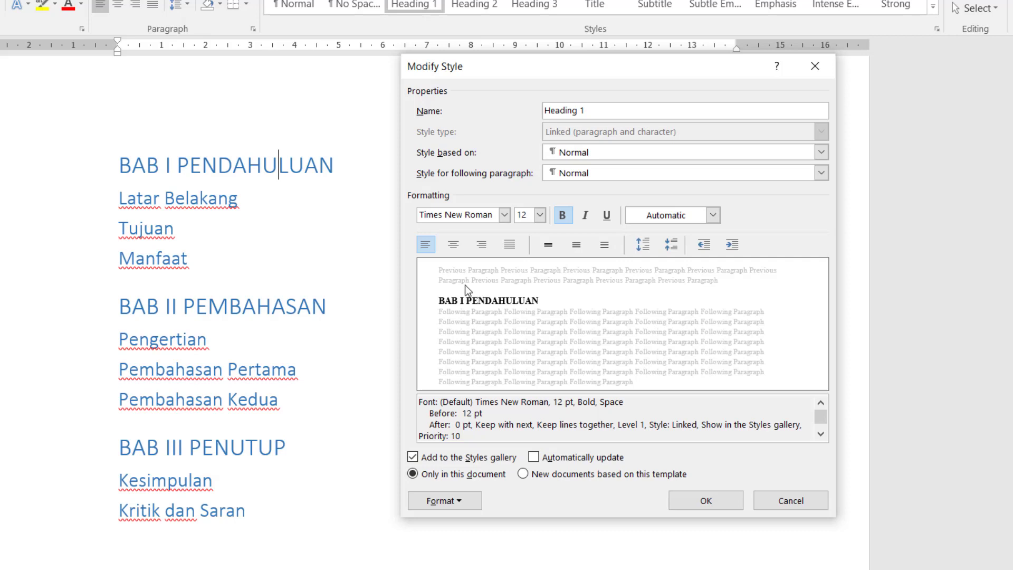
{"action": "left_click", "coordinate": [454, 245]}
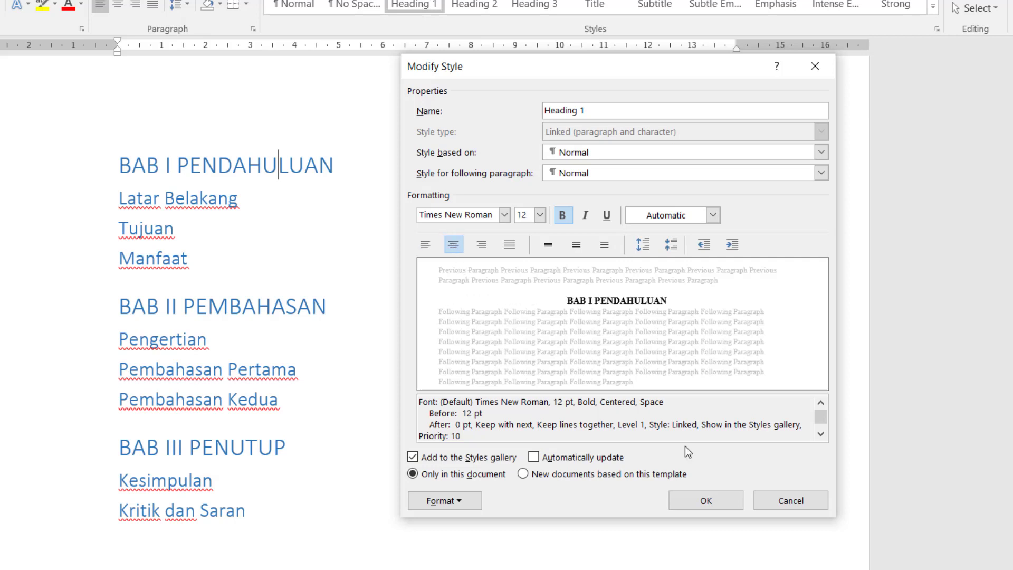
{"action": "left_click", "coordinate": [722, 500]}
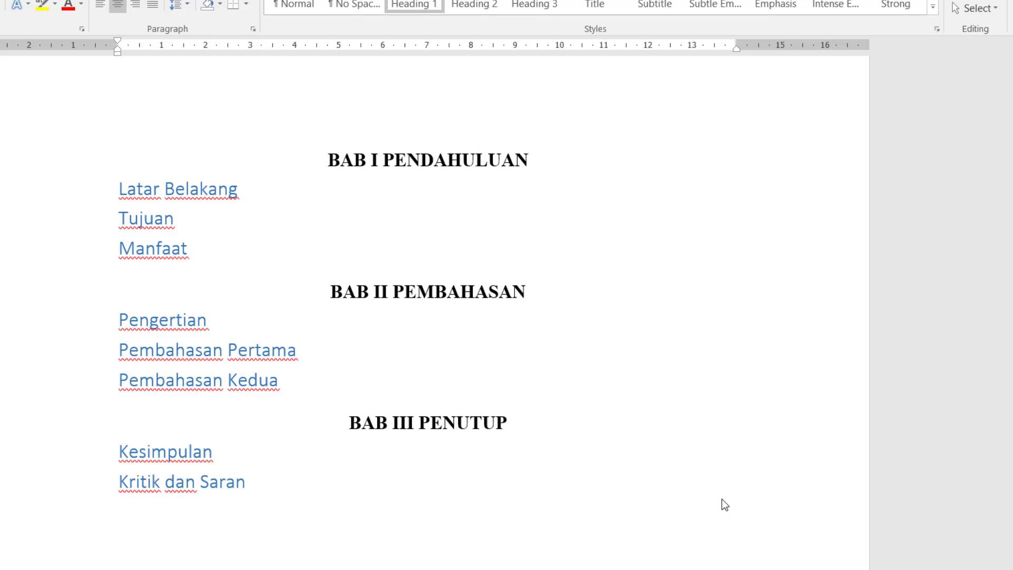
{"action": "left_click", "coordinate": [446, 158]}
{"action": "left_click", "coordinate": [421, 290]}
{"action": "left_click", "coordinate": [434, 162]}
Open the Heading 2 style for modification and set its font colour to Automatic
{"action": "left_click", "coordinate": [237, 189]}
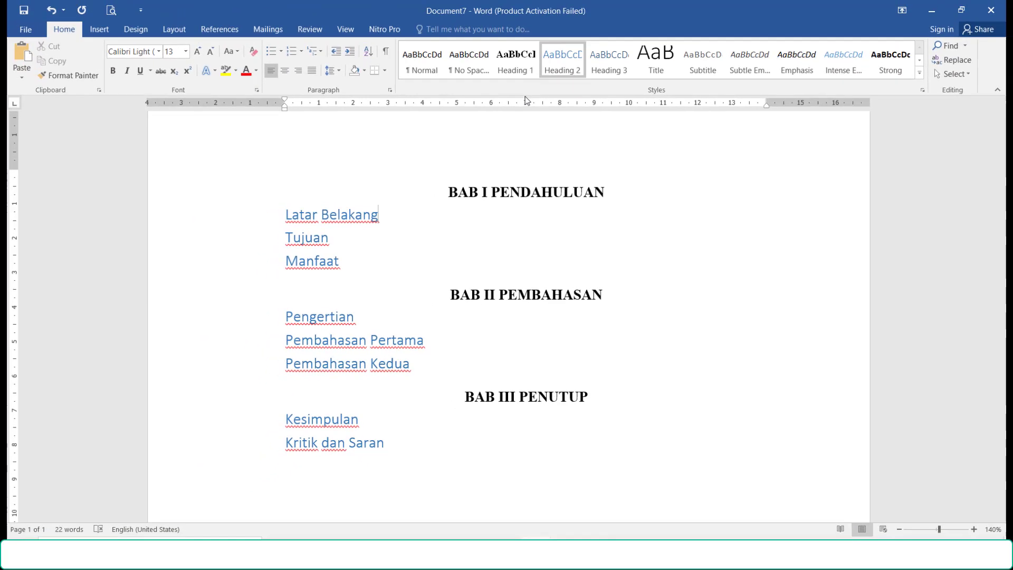
{"action": "left_click", "coordinate": [353, 214]}
{"action": "right_click", "coordinate": [565, 56]}
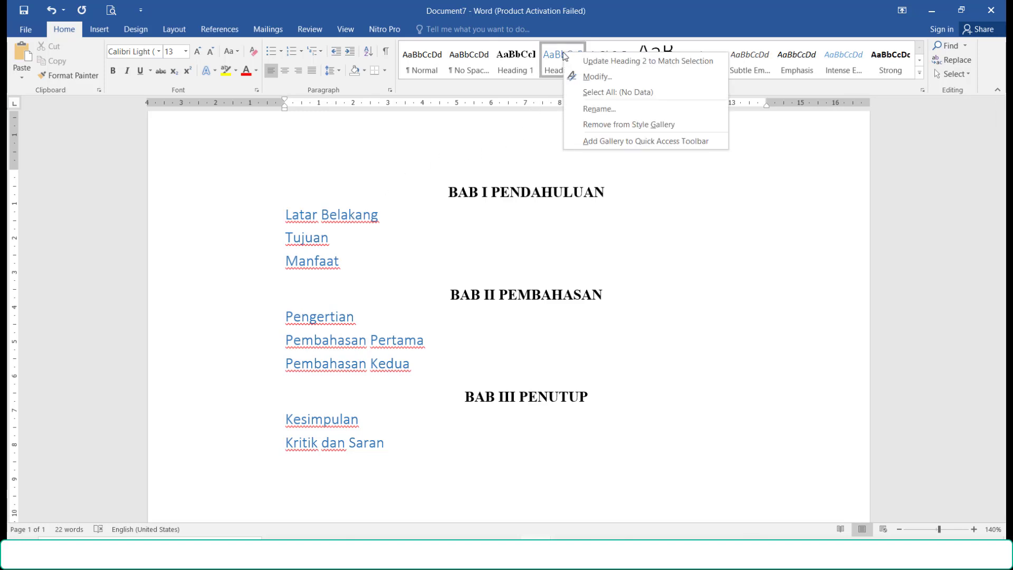
{"action": "left_click", "coordinate": [605, 79]}
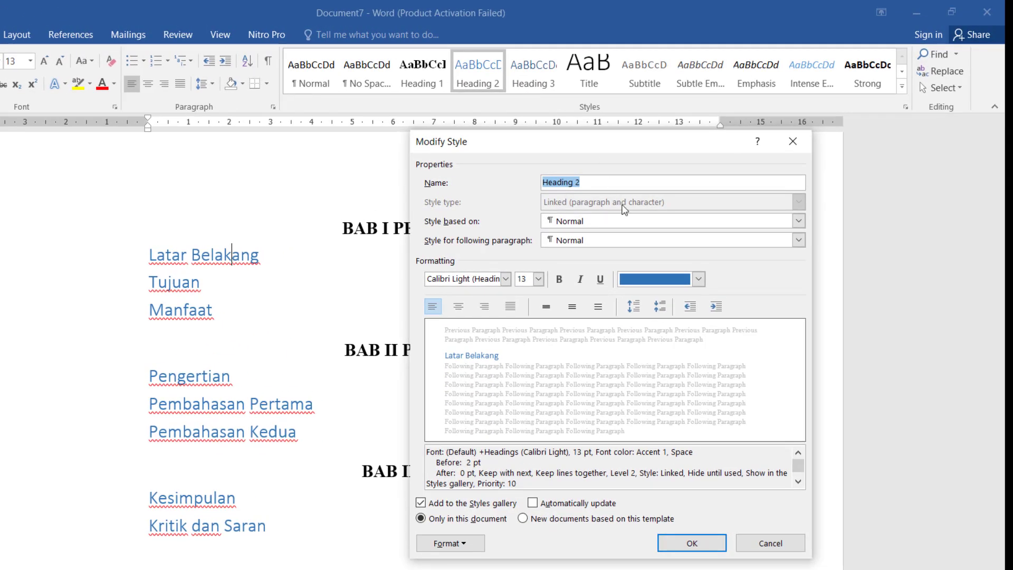
{"action": "left_click", "coordinate": [698, 280]}
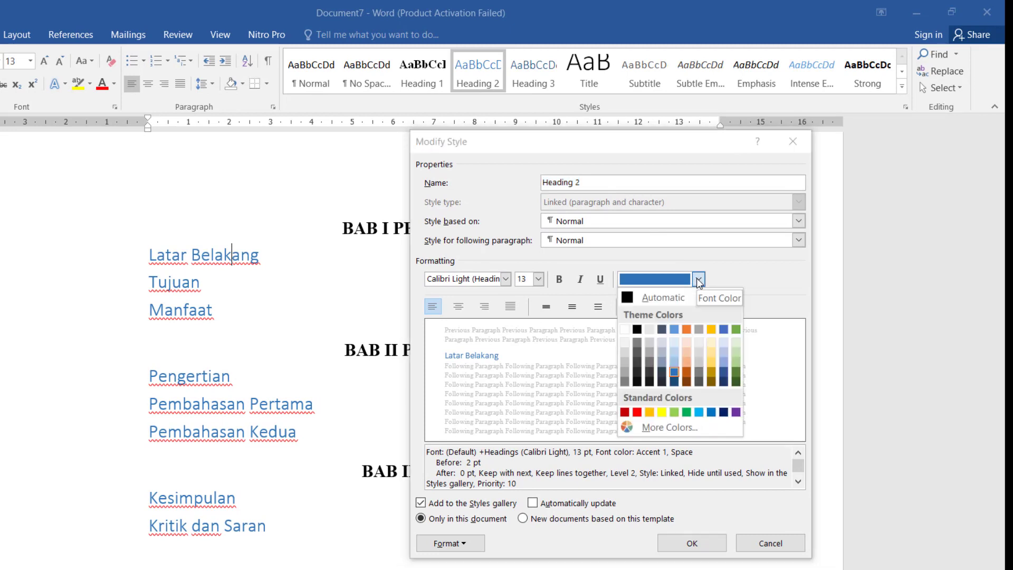
{"action": "left_click", "coordinate": [649, 300]}
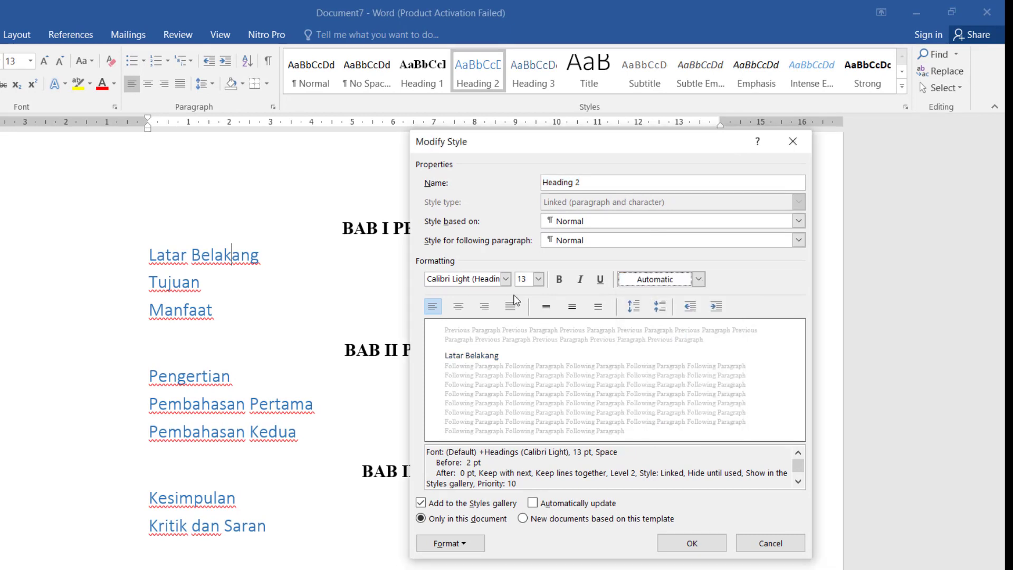
Set the Heading 2 style to bold Times New Roman at 12 pt and apply the style changes to the document
{"action": "left_click", "coordinate": [506, 279]}
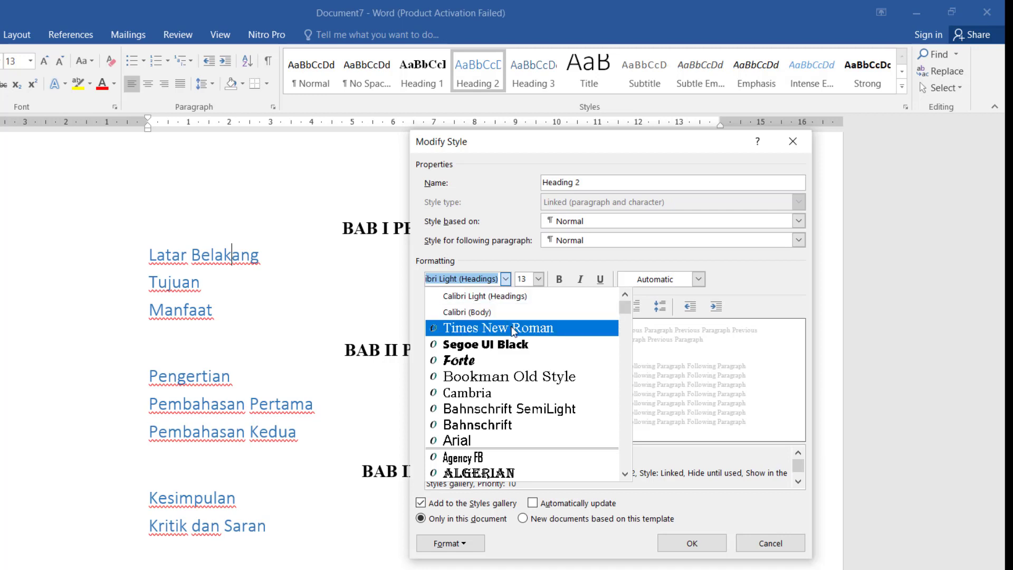
{"action": "left_click", "coordinate": [511, 329]}
{"action": "left_click", "coordinate": [539, 279]}
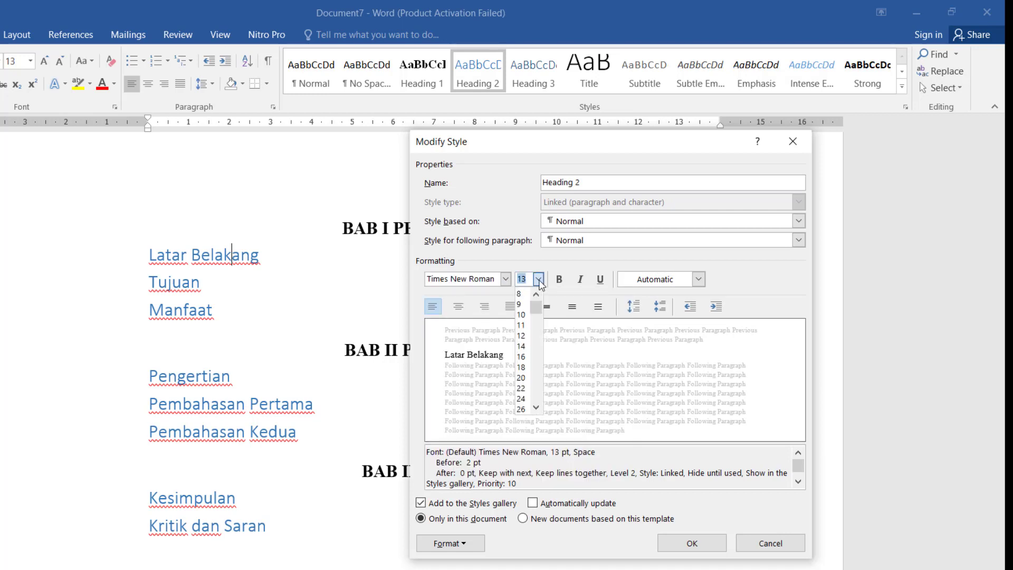
{"action": "left_click", "coordinate": [528, 335]}
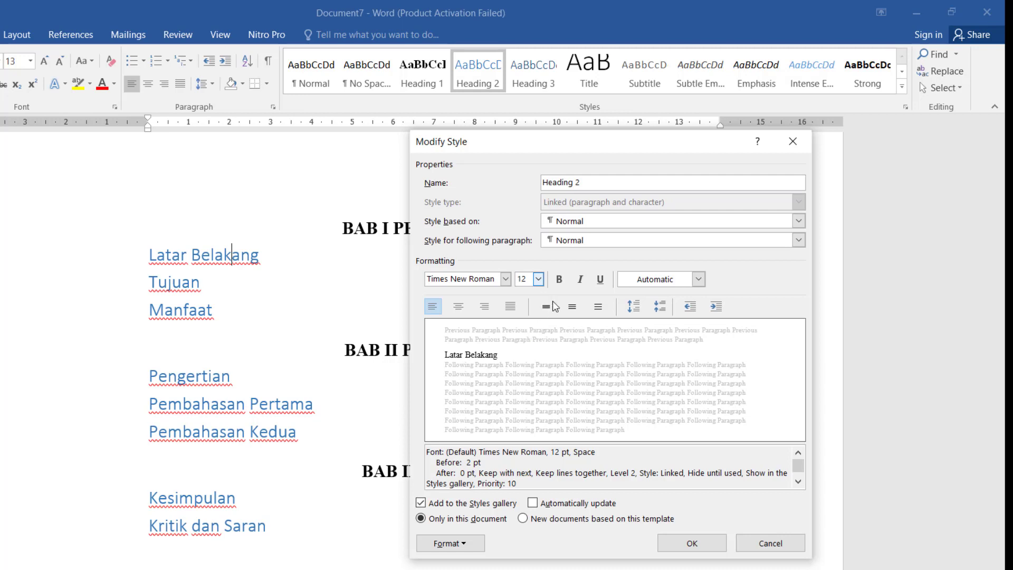
{"action": "left_click", "coordinate": [561, 284]}
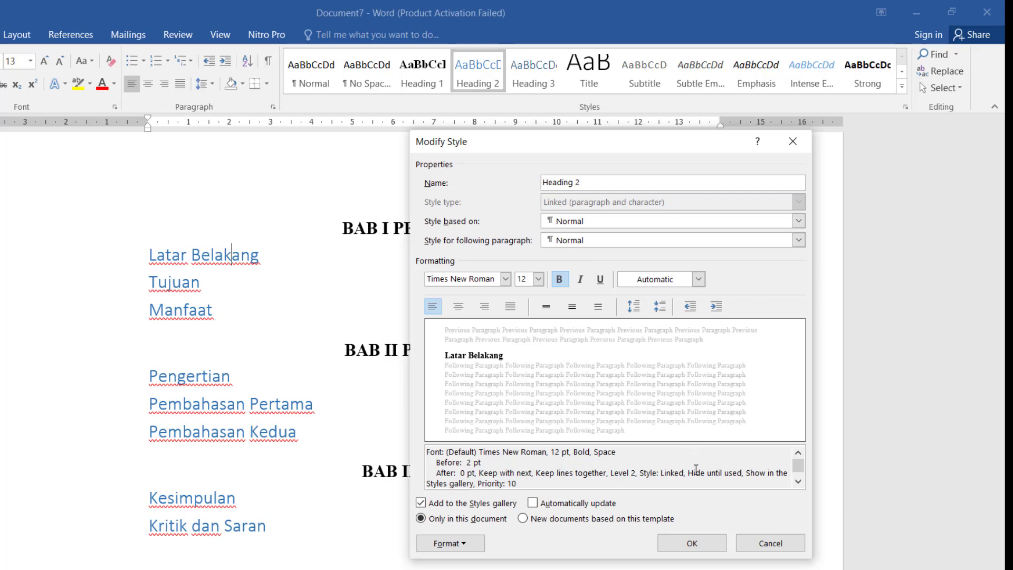
{"action": "left_click", "coordinate": [698, 543]}
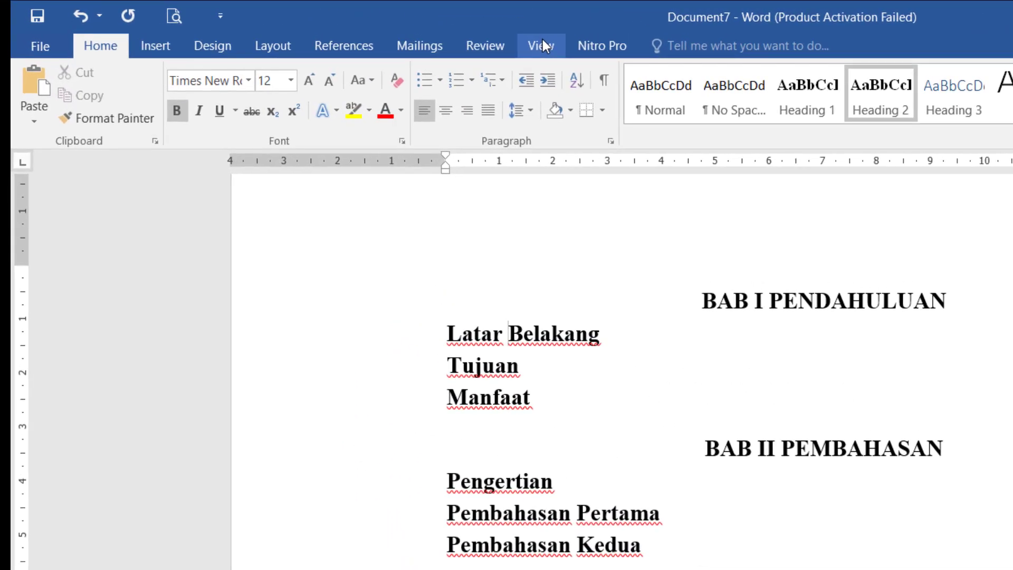
Show the Navigation Pane beside the document and place the cursor in the BAB I PENDAHULUAN heading
{"action": "left_click", "coordinate": [542, 42]}
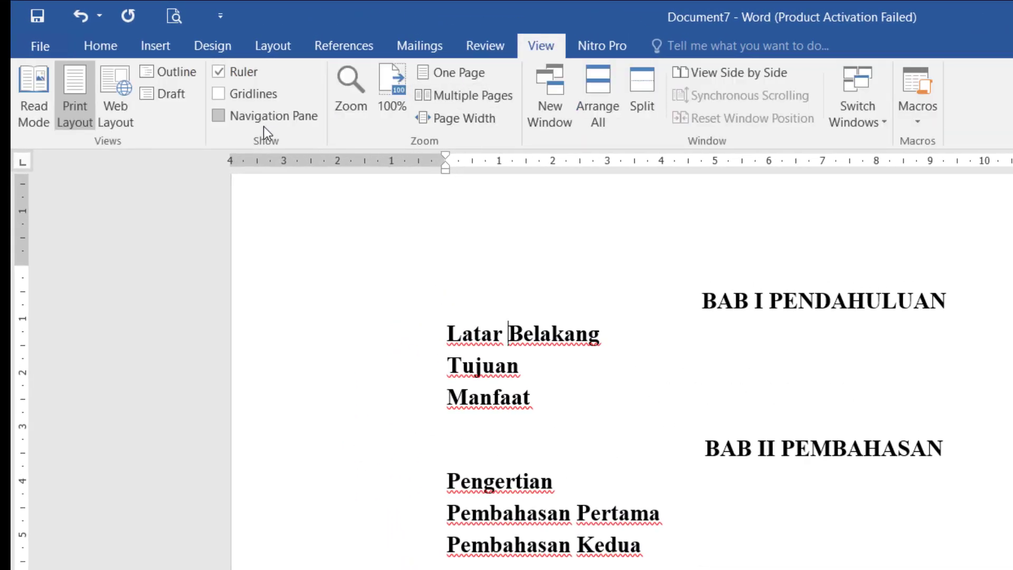
{"action": "left_click", "coordinate": [252, 119]}
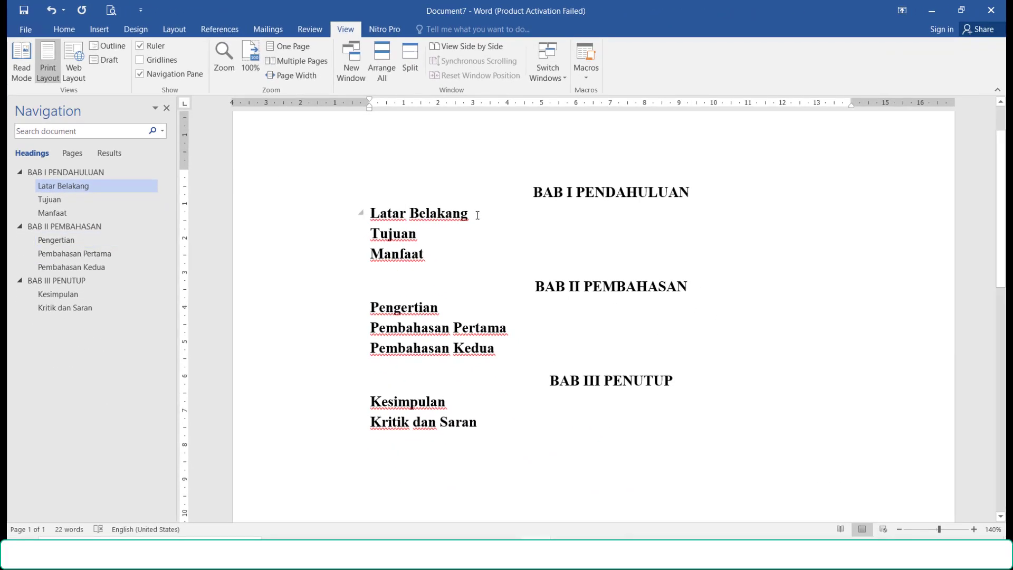
{"action": "left_click", "coordinate": [575, 192]}
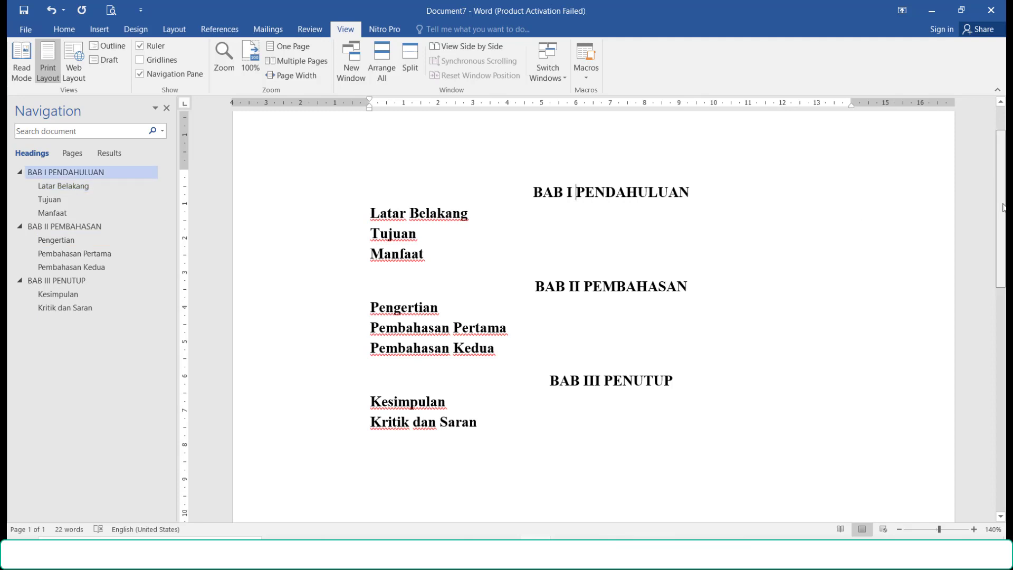
Add an empty body line directly beneath the Latar Belakang subheading
{"action": "scroll", "coordinate": [502, 265], "scroll_direction": "up", "scroll_amount": 2}
{"action": "left_click", "coordinate": [502, 265]}
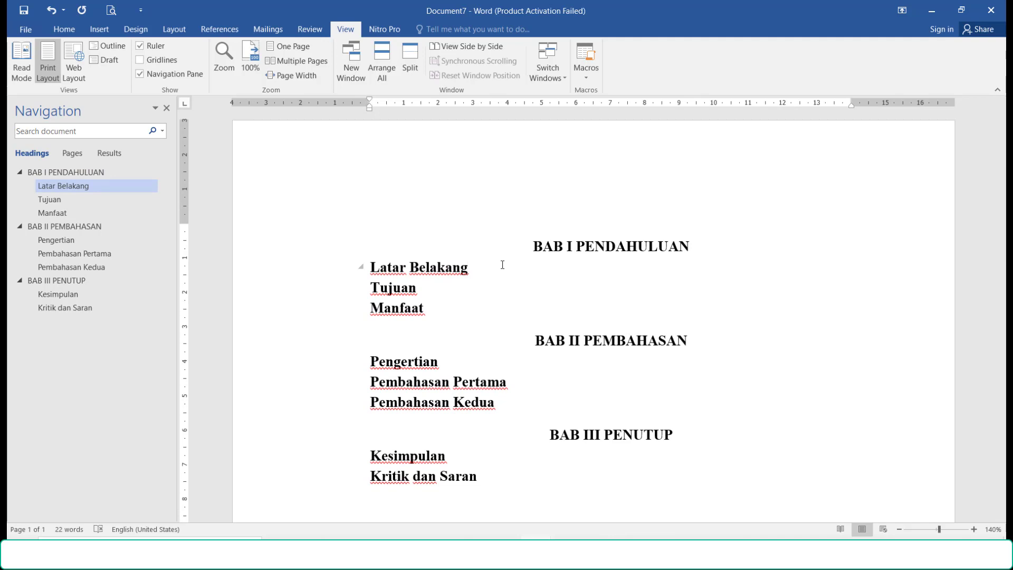
{"action": "key", "text": "Return"}
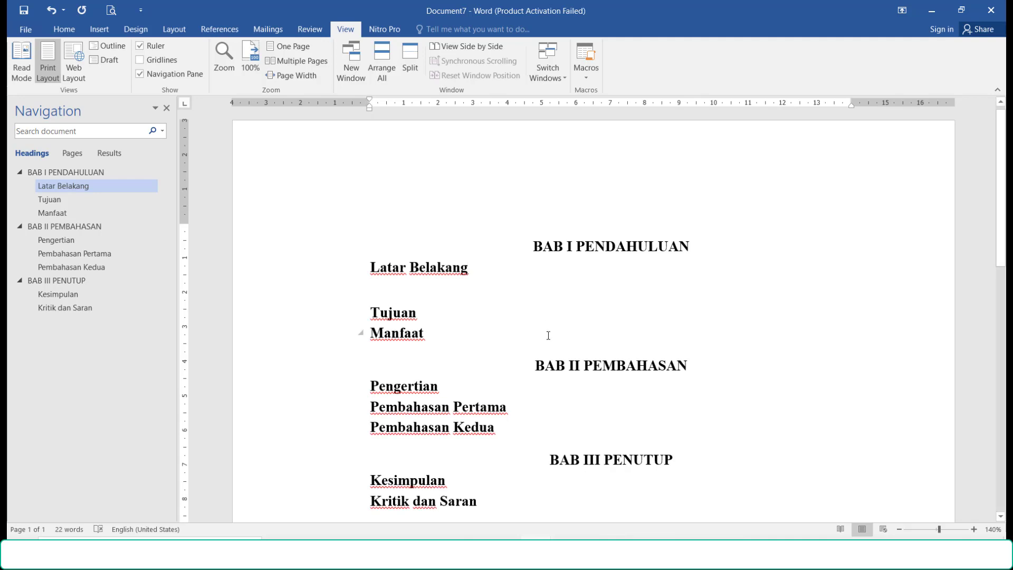
Switch to the LAPORAN PROPOSAL document and copy the passage from "Struktur komunitas plankton" to "kondisinya"
{"action": "left_click", "coordinate": [538, 554]}
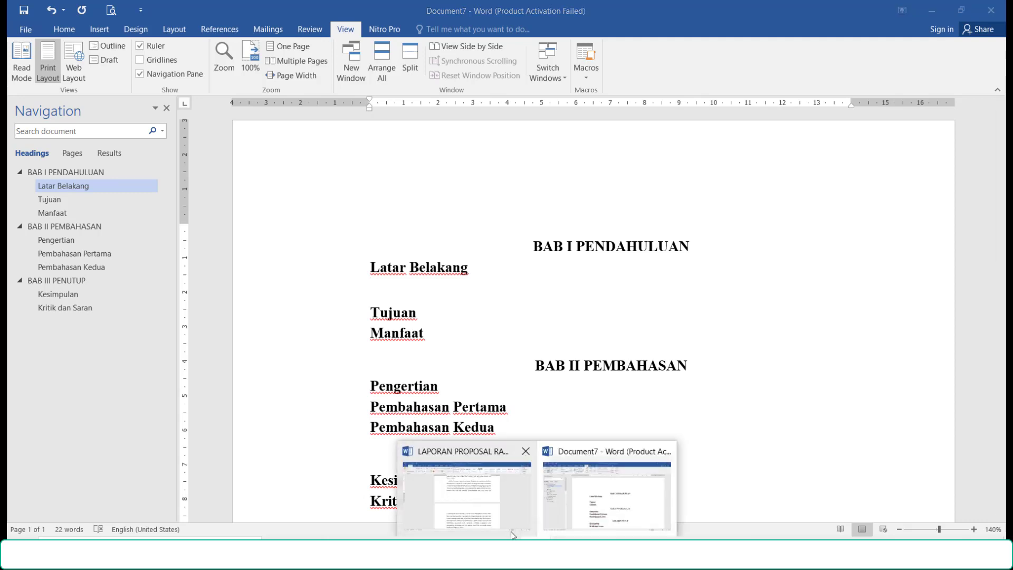
{"action": "left_click", "coordinate": [467, 494]}
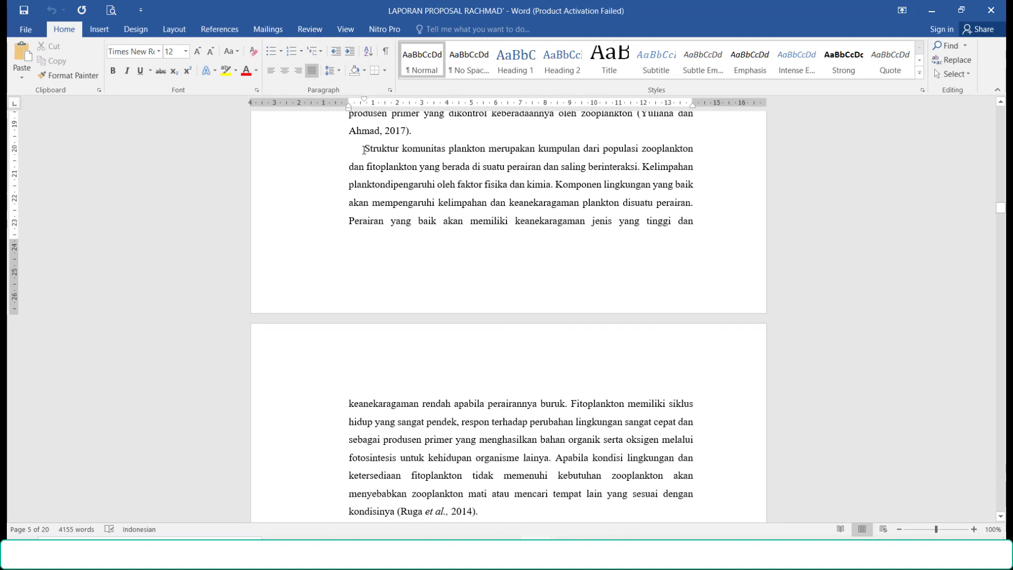
{"action": "left_click_drag", "start_coordinate": [363, 150], "coordinate": [552, 394]}
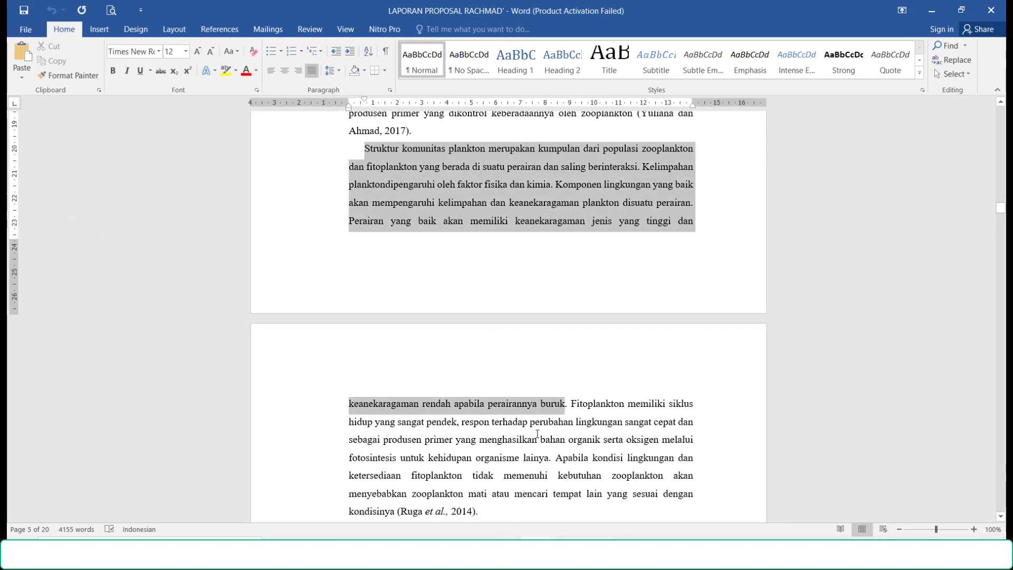
{"action": "left_click_drag", "start_coordinate": [537, 433], "coordinate": [397, 499]}
{"action": "key", "text": "ctrl+c"}
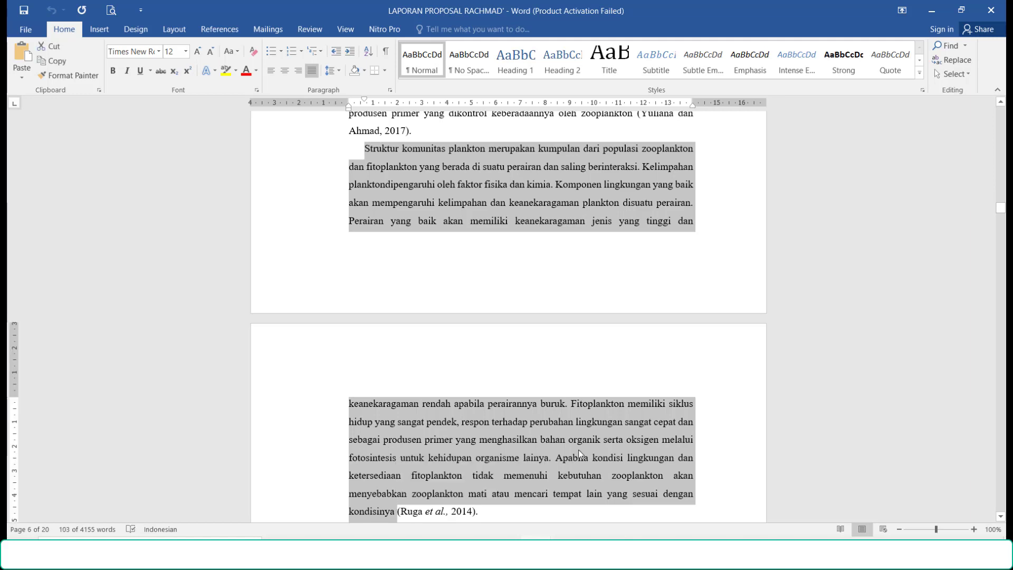
Return to Document7 and paste the copied passage on the empty line beneath Latar Belakang
{"action": "left_click", "coordinate": [537, 550]}
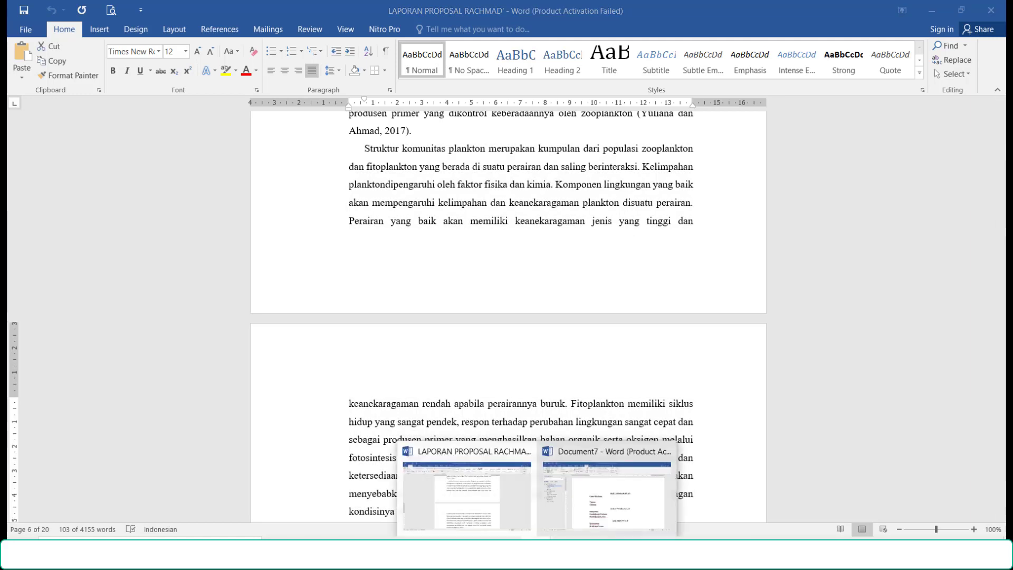
{"action": "left_click", "coordinate": [607, 496]}
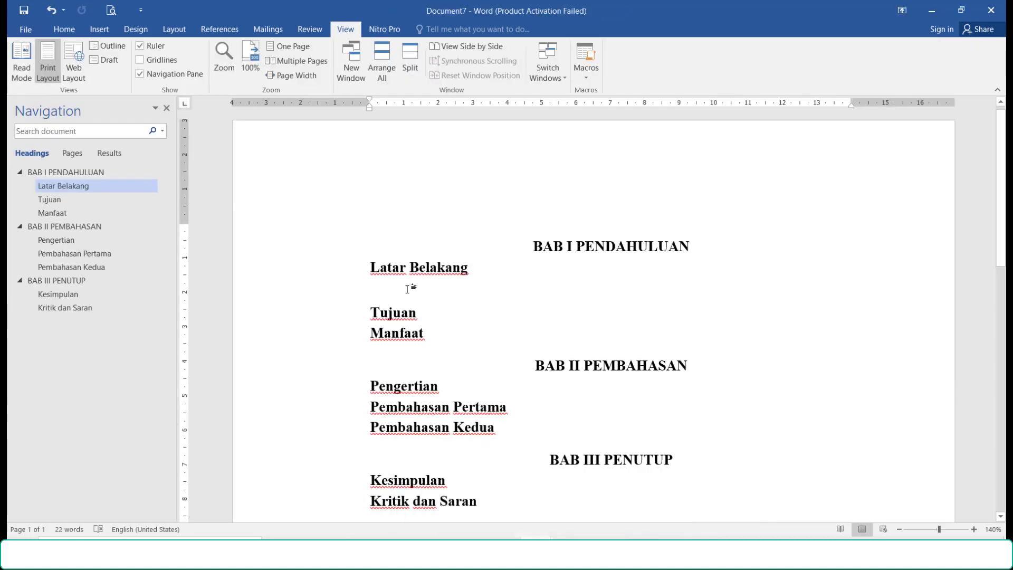
{"action": "key", "text": "ctrl+v"}
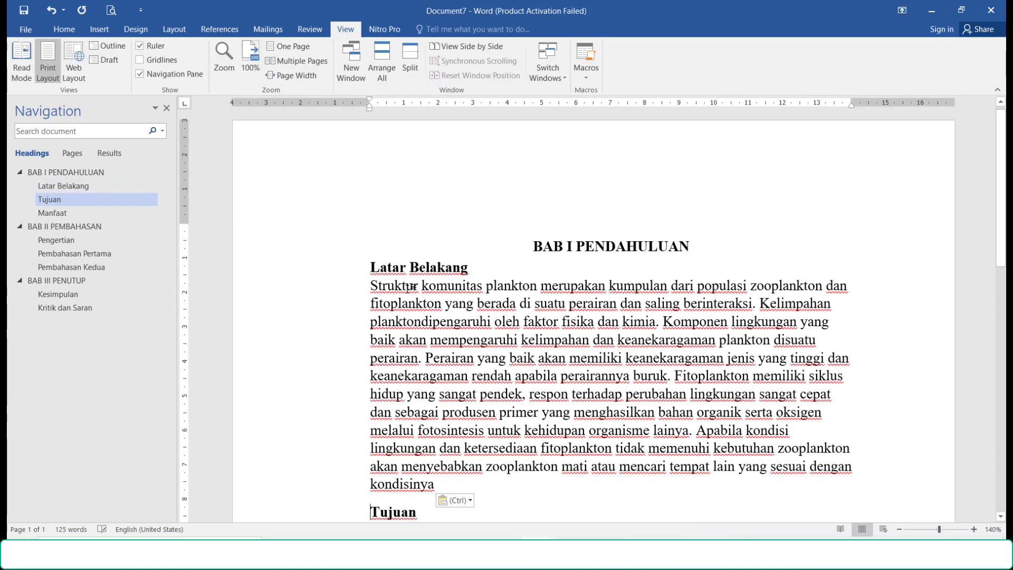
Copy the pasted paragraph, end it with a full stop, and paste the copy as a second paragraph under Latar Belakang
{"action": "left_click", "coordinate": [927, 530]}
{"action": "left_click", "coordinate": [936, 528]}
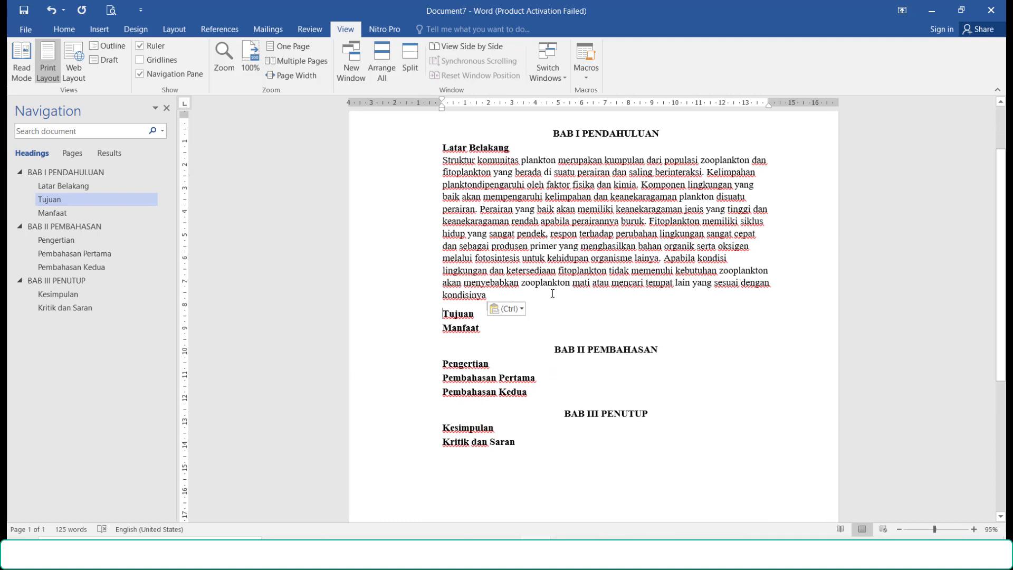
{"action": "left_click_drag", "start_coordinate": [541, 296], "coordinate": [453, 165]}
{"action": "key", "text": "ctrl+c"}
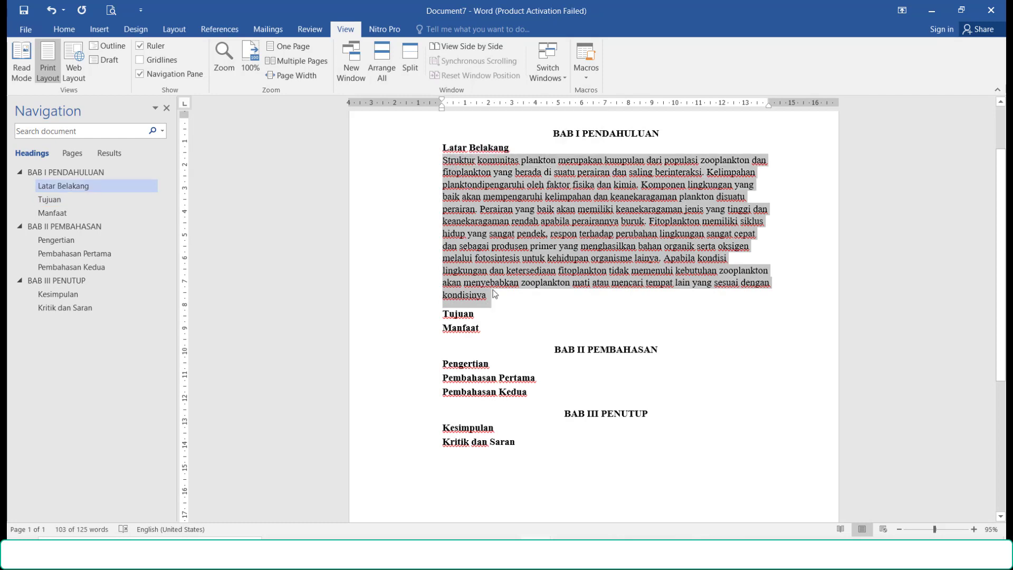
{"action": "left_click", "coordinate": [503, 302]}
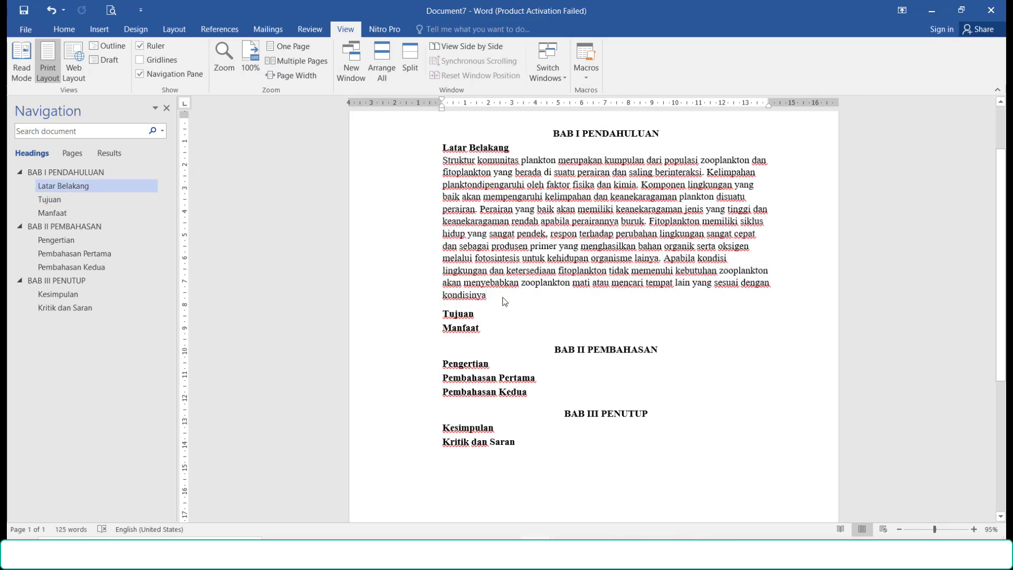
{"action": "type", "text": "."}
{"action": "key", "text": "Return"}
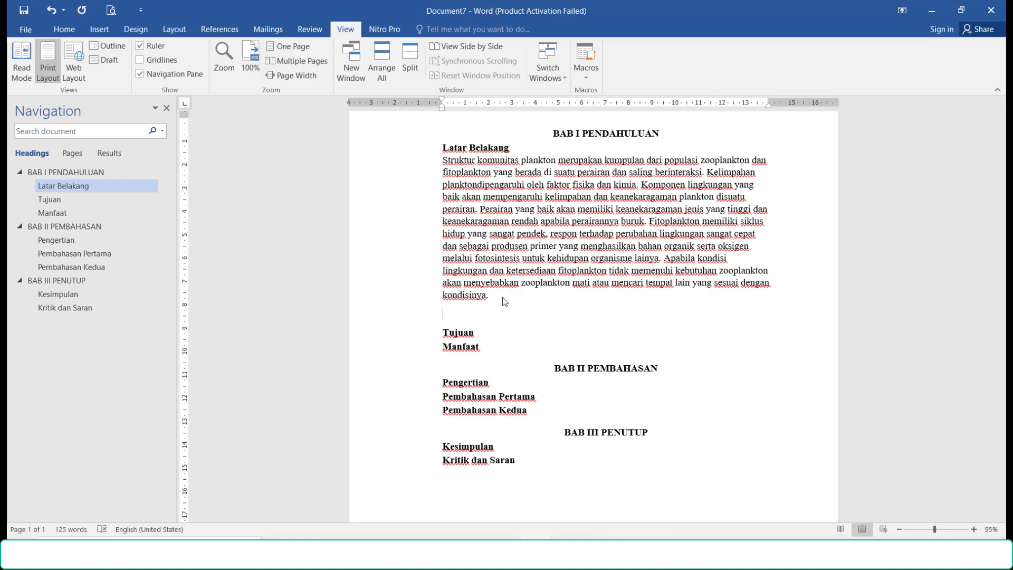
{"action": "key", "text": "ctrl+v"}
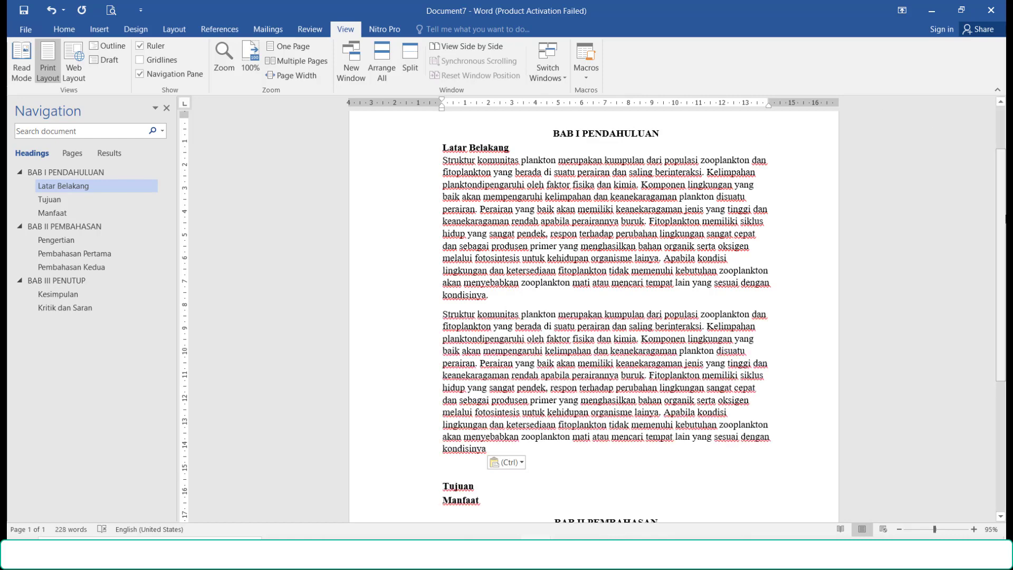
Paste the copied paragraph on a new line beneath both the Tujuan and the Manfaat subheadings
{"action": "scroll", "coordinate": [594, 316], "scroll_direction": "down", "scroll_amount": 3}
{"action": "scroll", "coordinate": [594, 264], "scroll_direction": "down", "scroll_amount": 2}
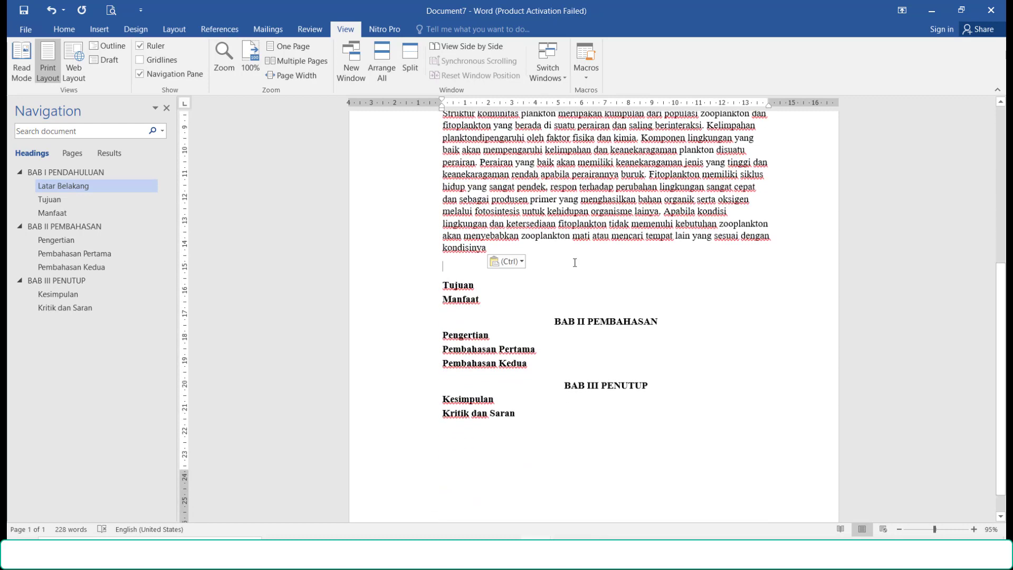
{"action": "left_click", "coordinate": [528, 284]}
{"action": "key", "text": "Return"}
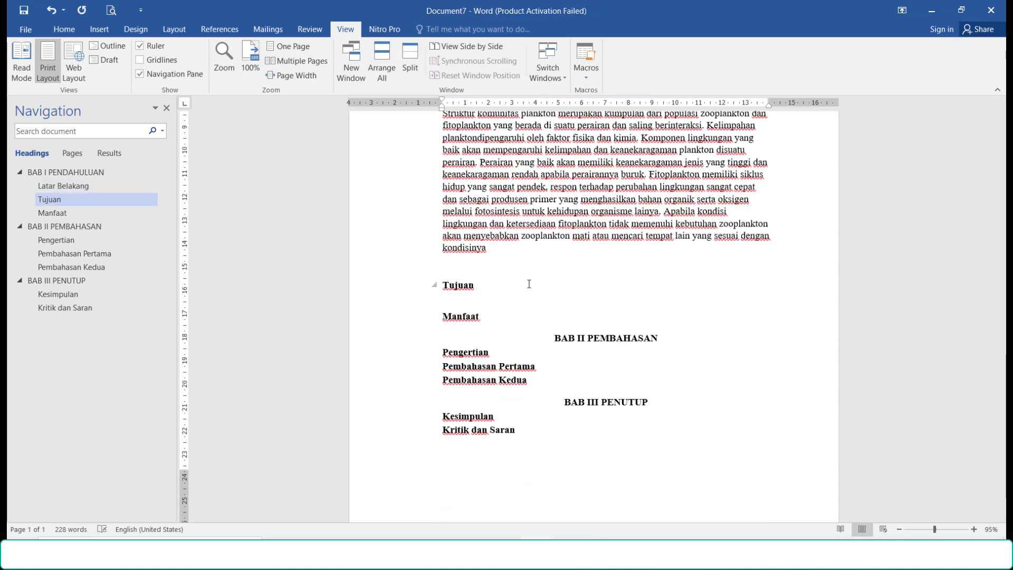
{"action": "key", "text": "ctrl+v"}
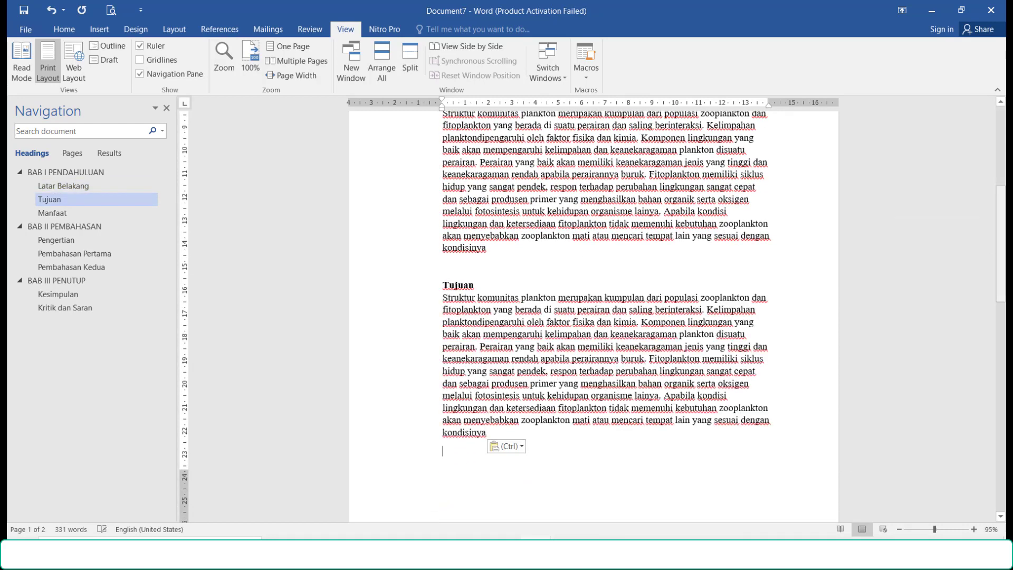
{"action": "left_click_drag", "start_coordinate": [1001, 244], "coordinate": [1001, 328]}
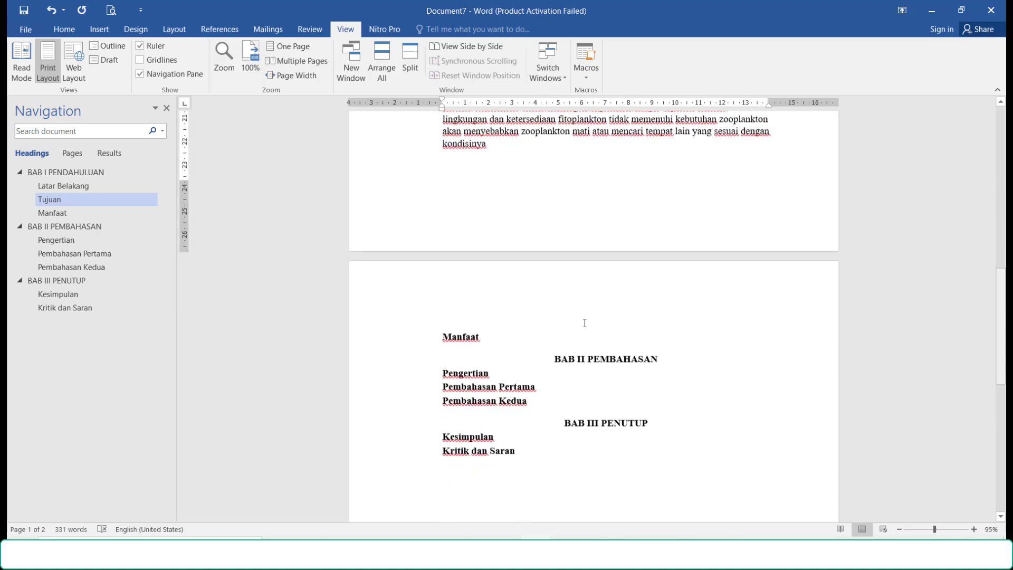
{"action": "left_click", "coordinate": [531, 336]}
{"action": "key", "text": "Return"}
{"action": "key", "text": "ctrl+v"}
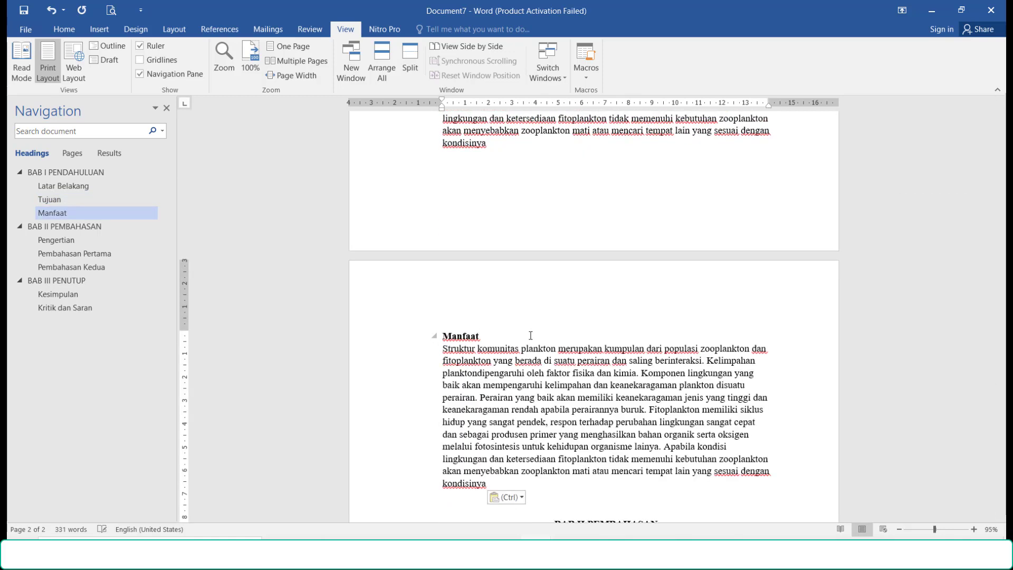
Paste the copied paragraph on a new line beneath both the Pengertian and the Pembahasan Pertama subheadings
{"action": "scroll", "coordinate": [508, 335], "scroll_direction": "down", "scroll_amount": 5}
{"action": "left_click", "coordinate": [508, 336]}
{"action": "key", "text": "Return"}
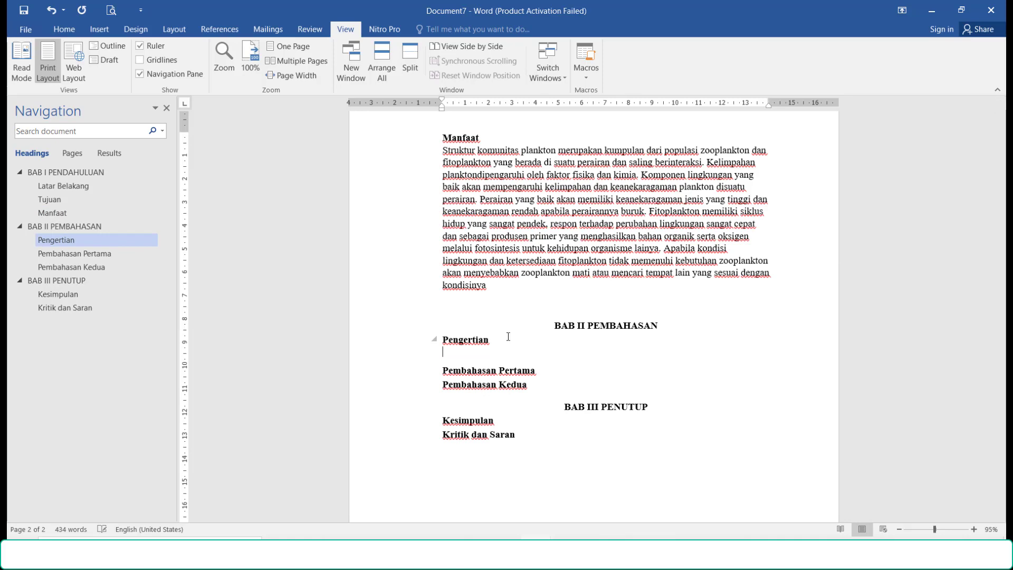
{"action": "key", "text": "ctrl+v"}
{"action": "left_click_drag", "start_coordinate": [1001, 383], "coordinate": [1001, 432]}
{"action": "left_click", "coordinate": [559, 356]}
{"action": "key", "text": "Return"}
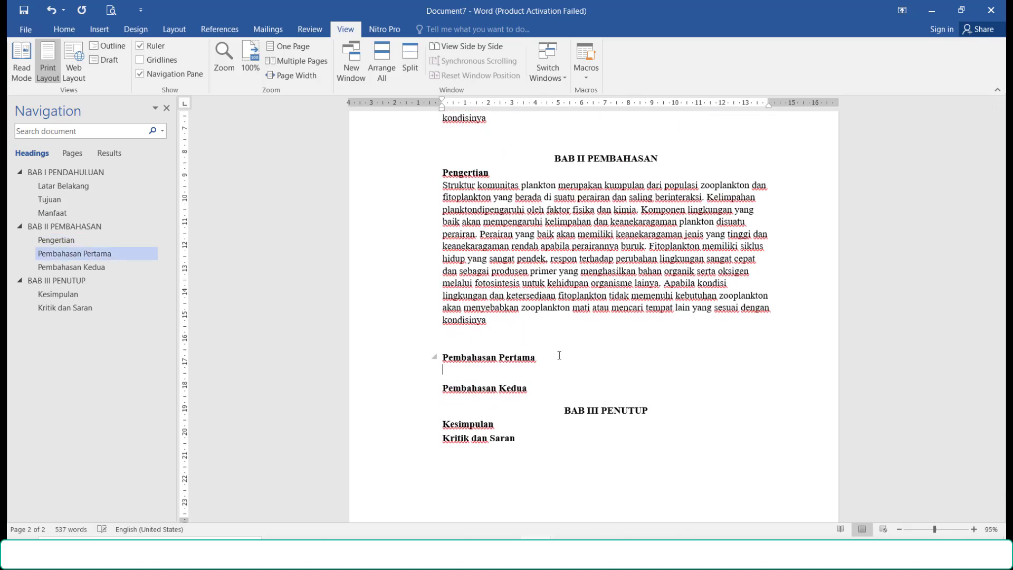
{"action": "key", "text": "ctrl+v"}
{"action": "left_click_drag", "start_coordinate": [1002, 359], "coordinate": [1001, 410]}
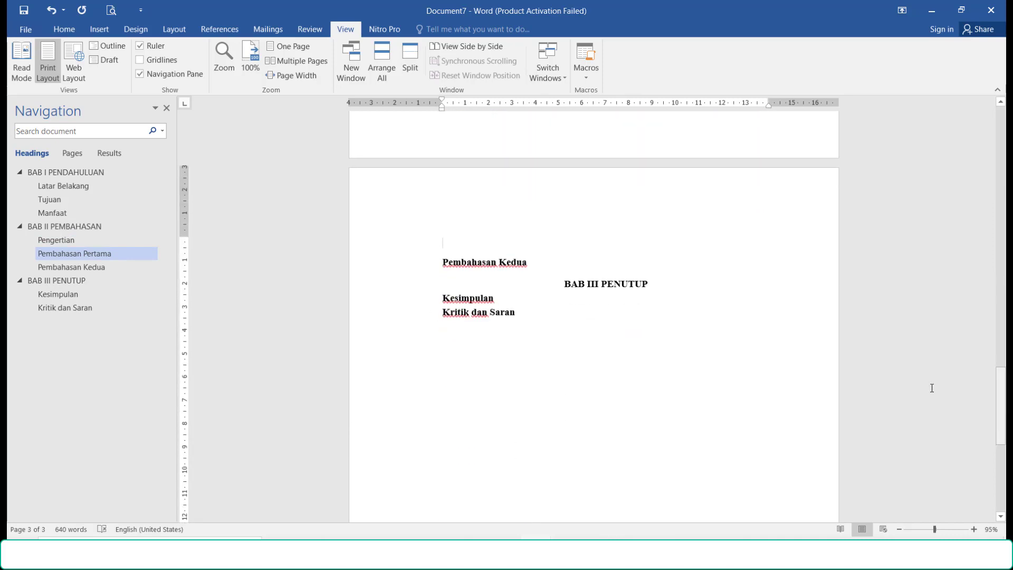
Paste the copied paragraph on a new line beneath both the Pembahasan Kedua and the Kesimpulan subheadings
{"action": "left_click", "coordinate": [554, 255]}
{"action": "key", "text": "Return"}
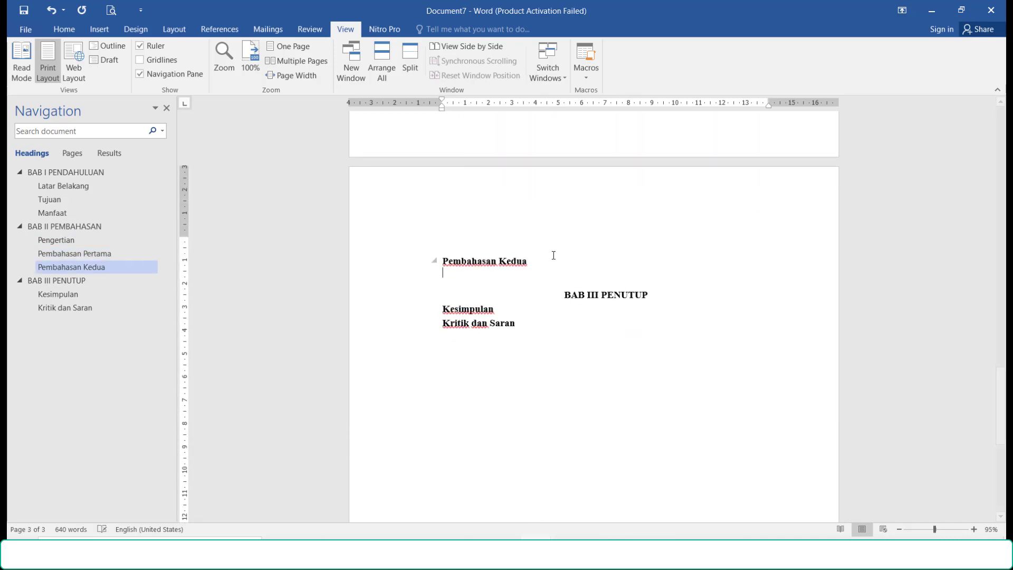
{"action": "key", "text": "ctrl+v"}
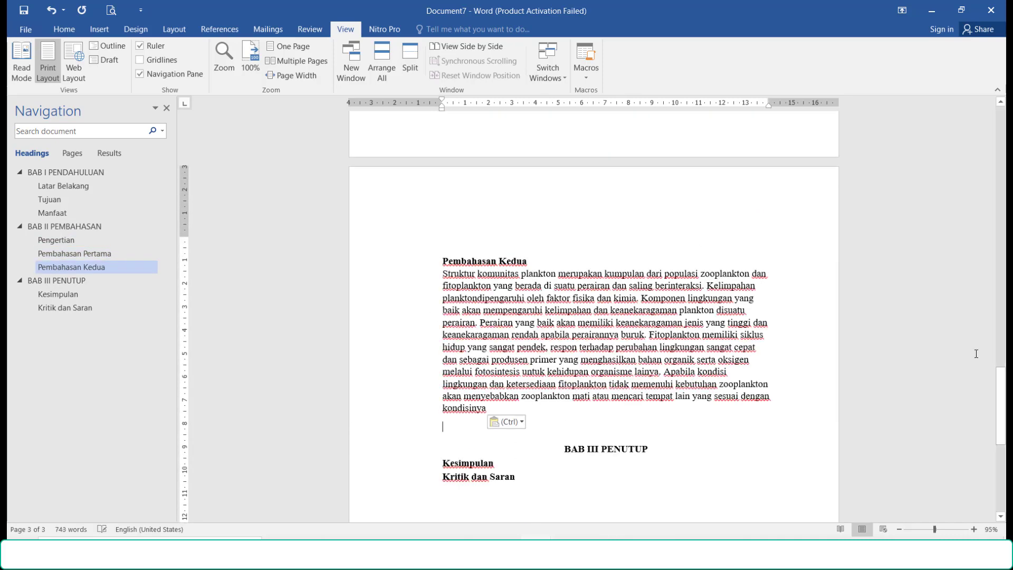
{"action": "scroll", "coordinate": [535, 334], "scroll_direction": "down", "scroll_amount": 4}
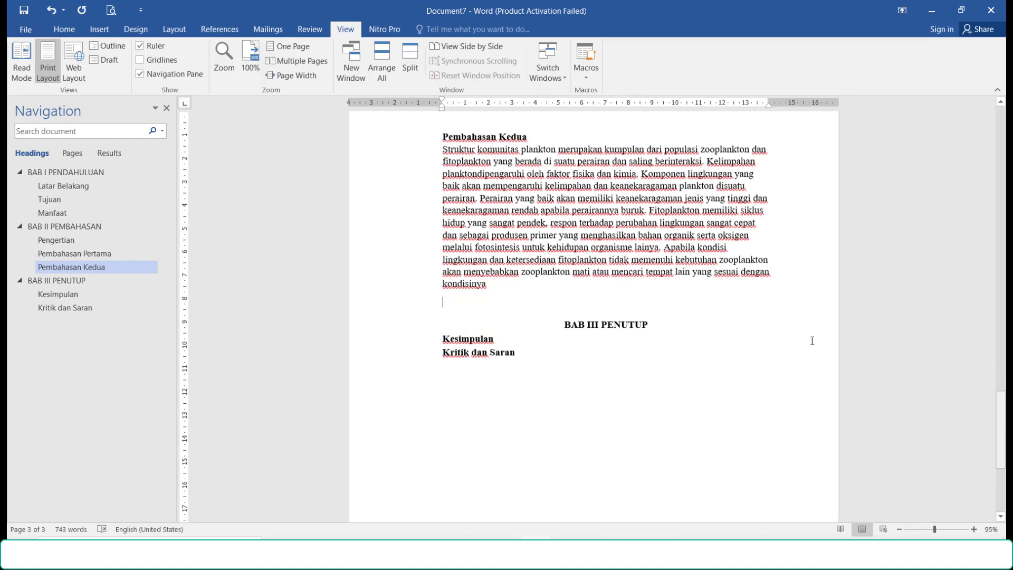
{"action": "left_click", "coordinate": [536, 333]}
{"action": "key", "text": "Return"}
{"action": "key", "text": "ctrl+v"}
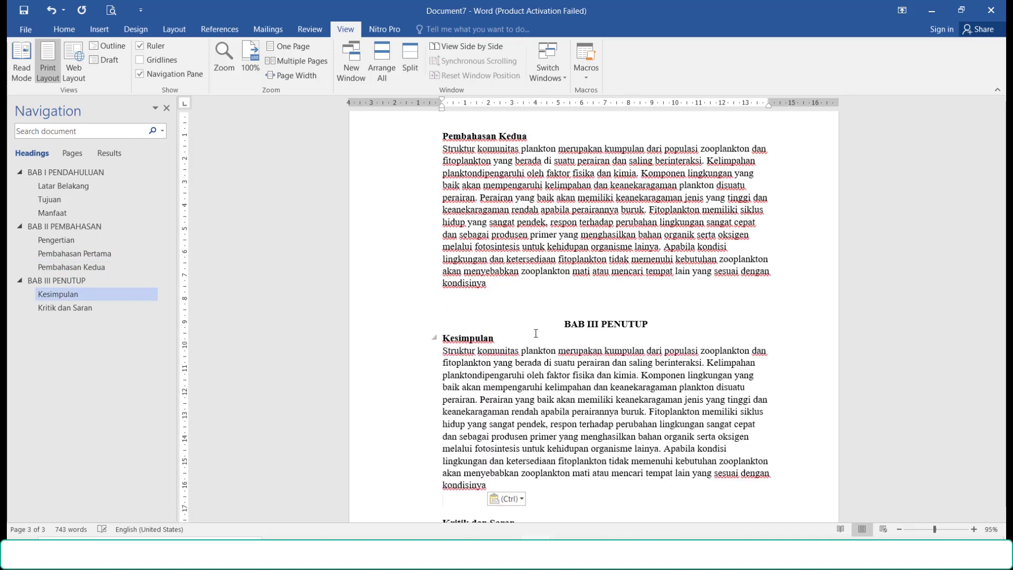
Paste the copied paragraph on a new line beneath the Kritik dan Saran subheading
{"action": "left_click_drag", "start_coordinate": [1004, 412], "coordinate": [1005, 432]}
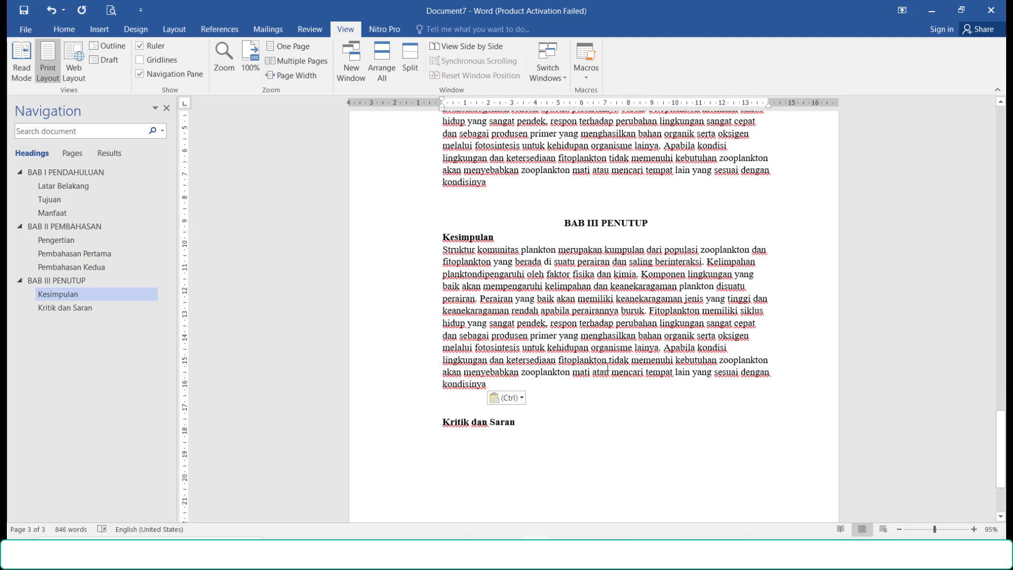
{"action": "key", "text": "Down"}
{"action": "key", "text": "End"}
{"action": "key", "text": "Return"}
{"action": "key", "text": "ctrl+v"}
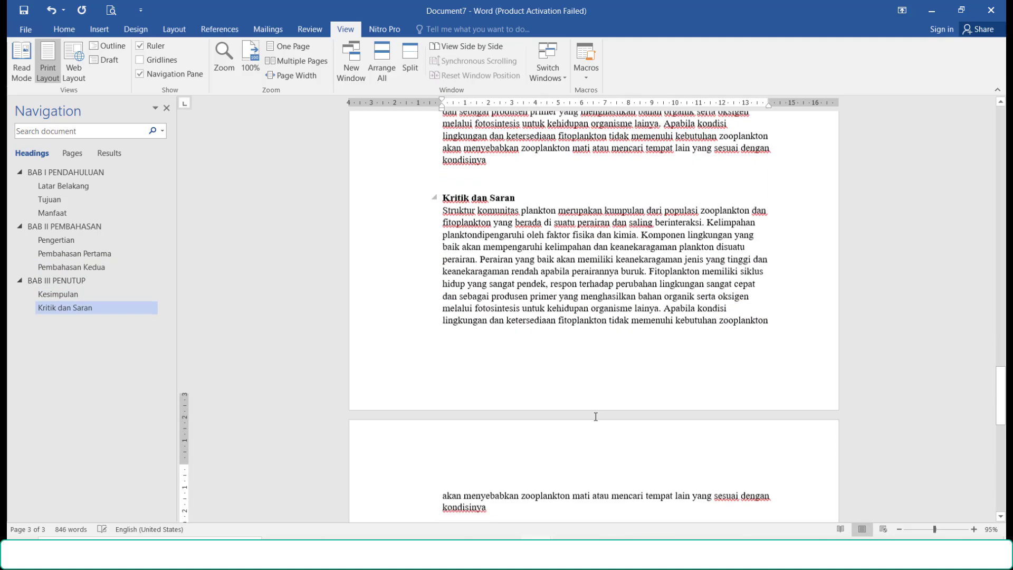
Paste the copied passage again as a second paragraph under both Tujuan and Manfaat
{"action": "left_click_drag", "start_coordinate": [1005, 404], "coordinate": [1005, 197]}
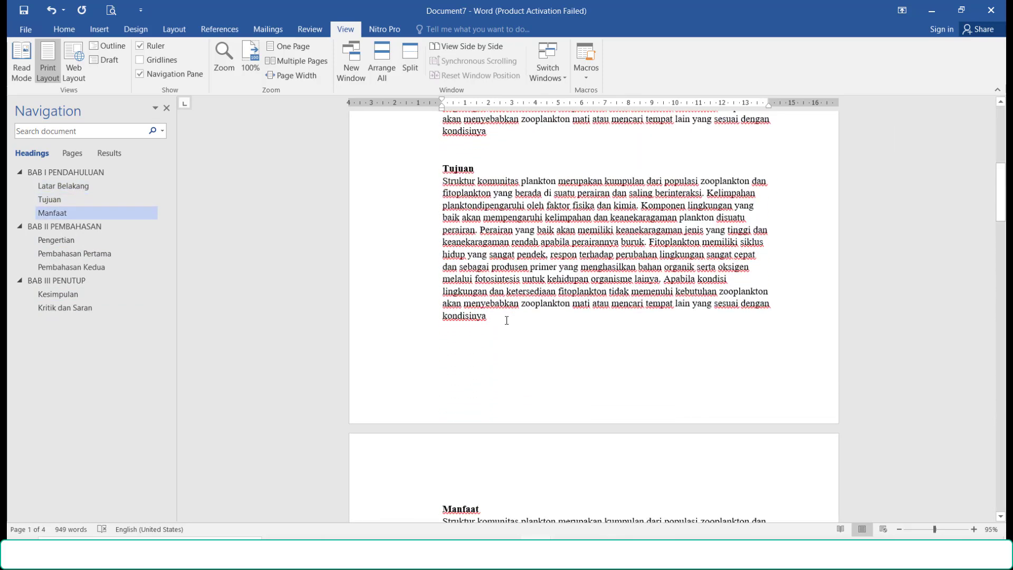
{"action": "key", "text": "Return"}
{"action": "key", "text": "ctrl+v"}
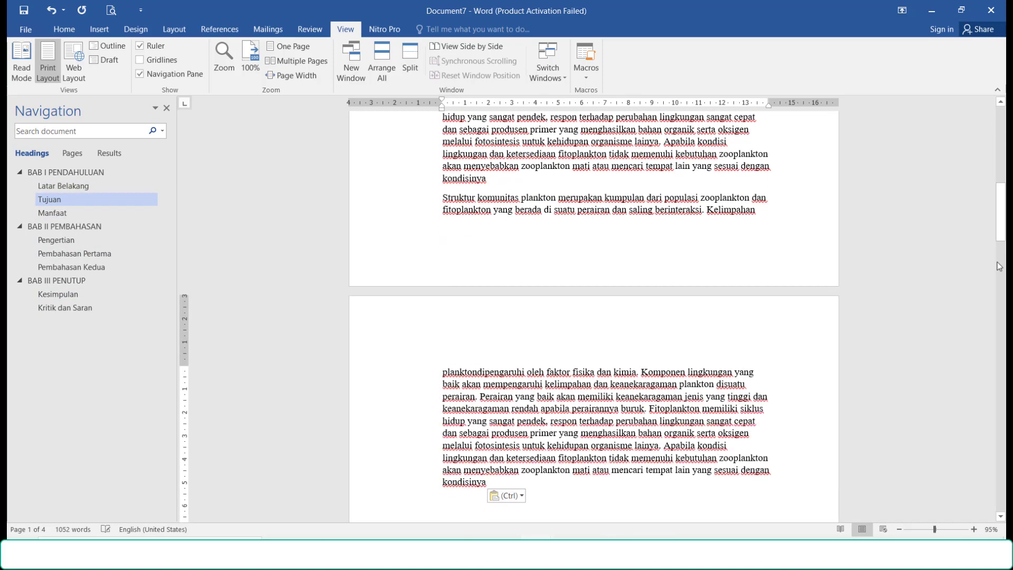
{"action": "left_click_drag", "start_coordinate": [1004, 228], "coordinate": [1005, 268]}
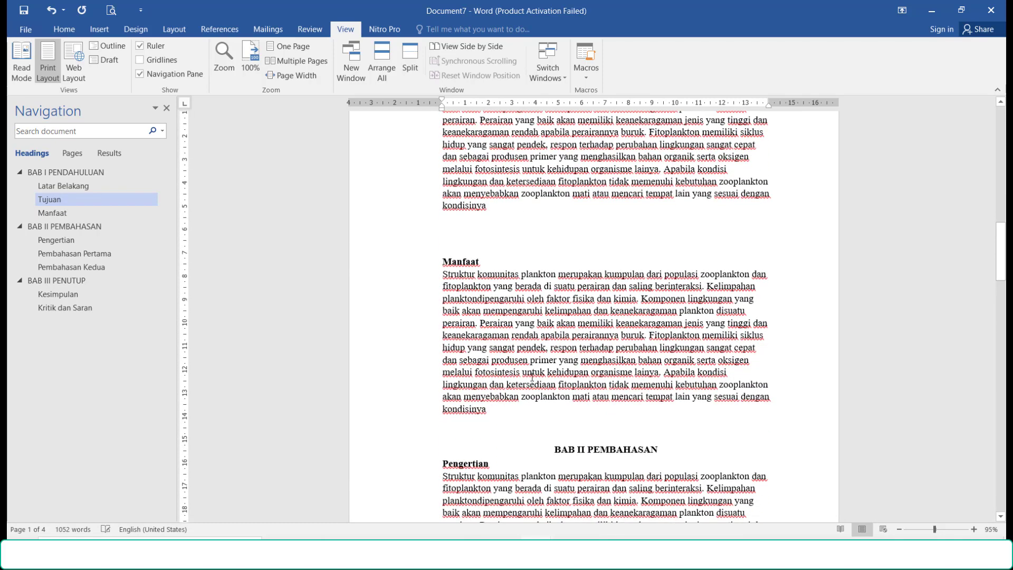
{"action": "left_click", "coordinate": [504, 408]}
{"action": "key", "text": "Return"}
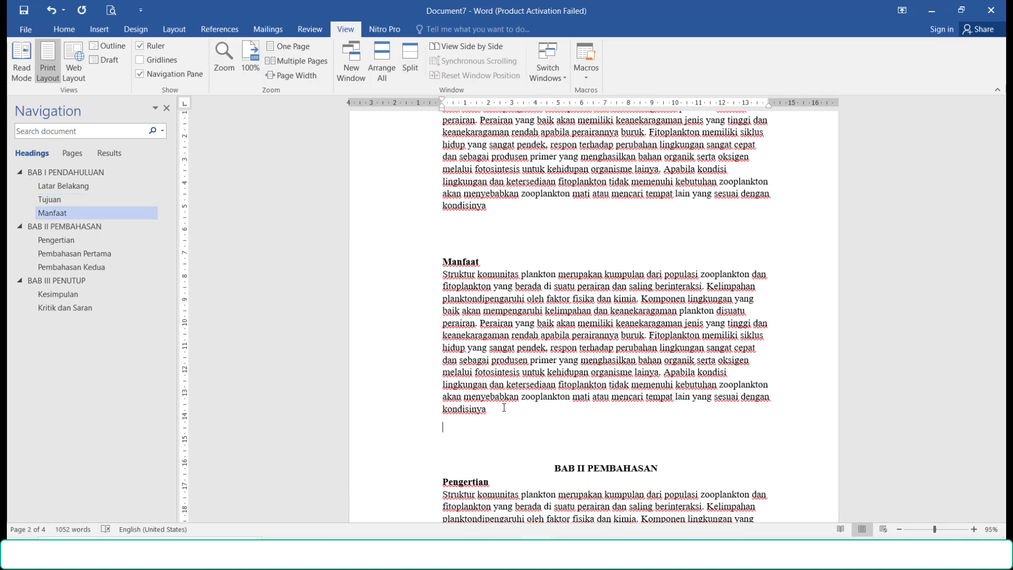
{"action": "key", "text": "ctrl+v"}
Add the same plankton passage as a second paragraph under both Pengertian and Pembahasan Pertama
{"action": "left_click_drag", "start_coordinate": [1005, 264], "coordinate": [1006, 345]}
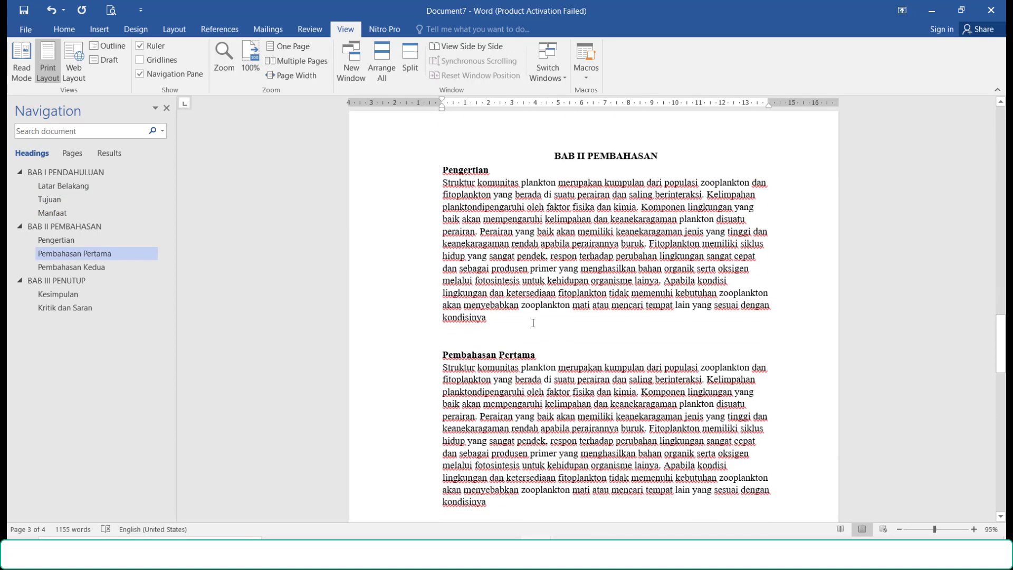
{"action": "left_click", "coordinate": [527, 315]}
{"action": "key", "text": "Return"}
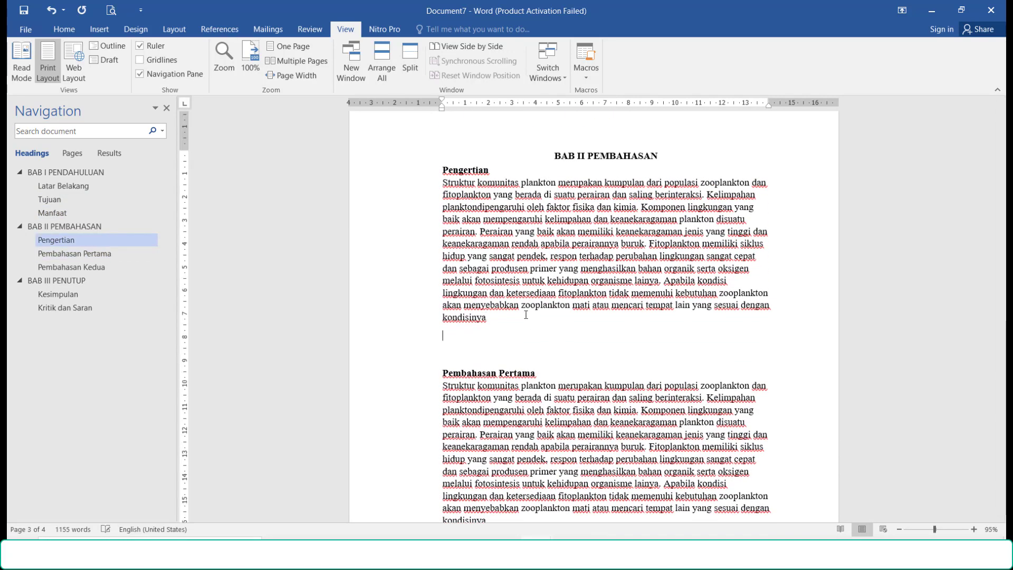
{"action": "type", "text": "Struktur komunitas plankton merupakan kumpulan dari populasi zooplankton dan fitoplankton yang berada di suatu perairan dan saling berinteraksi. Kelimpahan planktondipengaruhi oleh faktor fisika dan kimia. Komponen lingkungan yang baik akan mempengaruhi kelimpahan dan keanekaragaman plankton disuatu perairan. Perairan yang baik akan memiliki keanekaragaman jenis yang tinggi dan keanekaragaman rendah apabila perairannya buruk. Fitoplankton memiliki siklus hidup yang sangat pendek, respon terhadap perubahan lingkungan sangat cepat dan sebagai produsen primer yang menghasilkan bahan organik serta oksigen melalui fotosintesis untuk kehidupan organisme lainya. Apabila kondisi lingkungan dan ketersediaan fitoplankton tidak memenuhi kebutuhan zooplankton akan menyebabkan zooplankton mati atau mencari tempat lain yang sesuai dengan kondisinya"}
{"action": "left_click_drag", "start_coordinate": [1001, 322], "coordinate": [1001, 344]}
{"action": "left_click", "coordinate": [570, 256]}
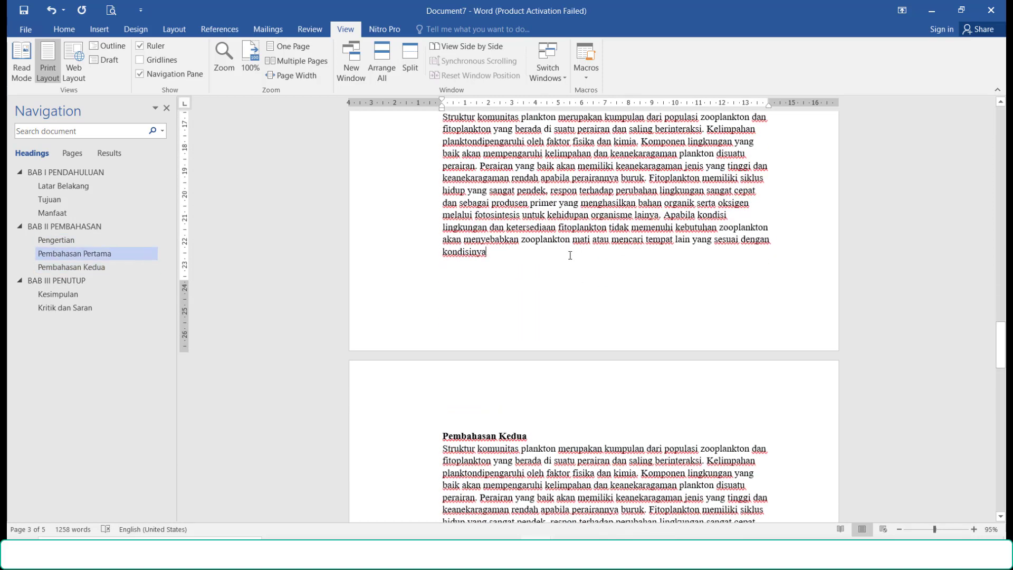
{"action": "key", "text": "Return"}
{"action": "type", "text": "Struktur komunitas plankton merupakan kumpulan dari populasi zooplankton dan fitoplankton yang berada di suatu perairan dan saling berinteraksi. Kelimpahan planktondipengaruhi oleh faktor fisika dan kimia. Komponen lingkungan yang baik akan mempengaruhi kelimpahan dan keanekaragaman plankton disuatu perairan. Perairan yang baik akan memiliki keanekaragaman jenis yang tinggi dan keanekaragaman rendah apabila perairannya buruk. Fitoplankton memiliki siklus hidup yang sangat pendek, respon terhadap perubahan lingkungan sangat cepat dan sebagai produsen primer yang menghasilkan bahan organik serta oksigen melalui fotosintesis untuk kehidupan organisme lainya. Apabila kondisi lingkungan dan ketersediaan fitoplankton tidak memenuhi kebutuhan zooplankton akan menyebabkan zooplankton mati atau mencari tempat lain yang sesuai dengan kondisinya"}
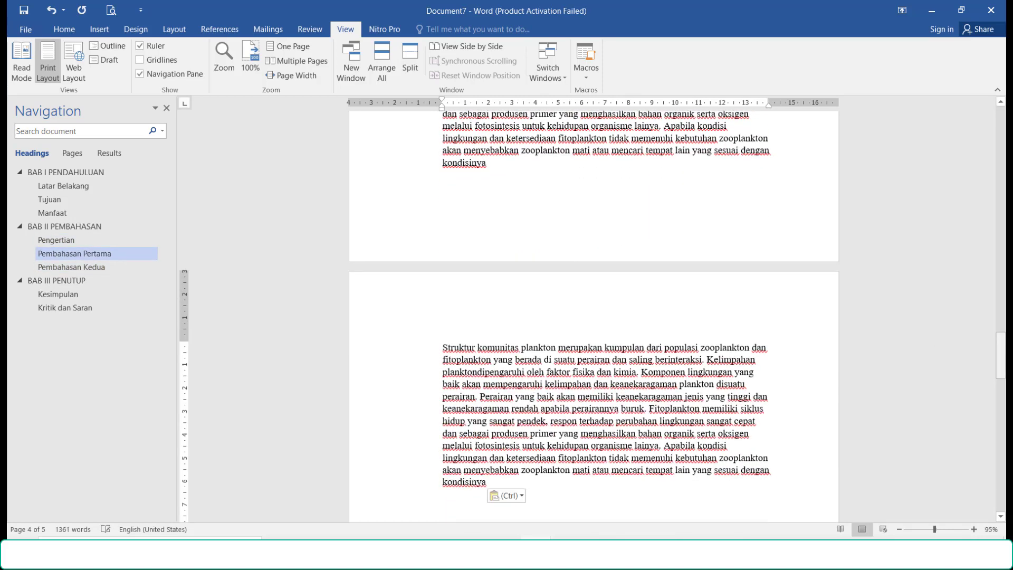
Add the same plankton passage as a second paragraph under Pembahasan Kedua
{"action": "left_click_drag", "start_coordinate": [1001, 354], "coordinate": [1001, 396]}
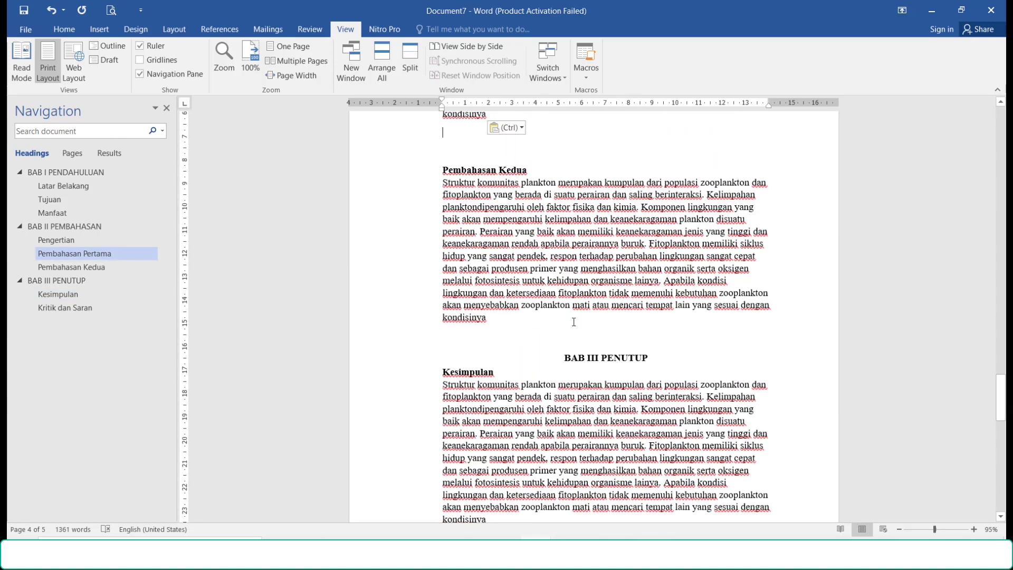
{"action": "left_click", "coordinate": [504, 315]}
{"action": "key", "text": "Return"}
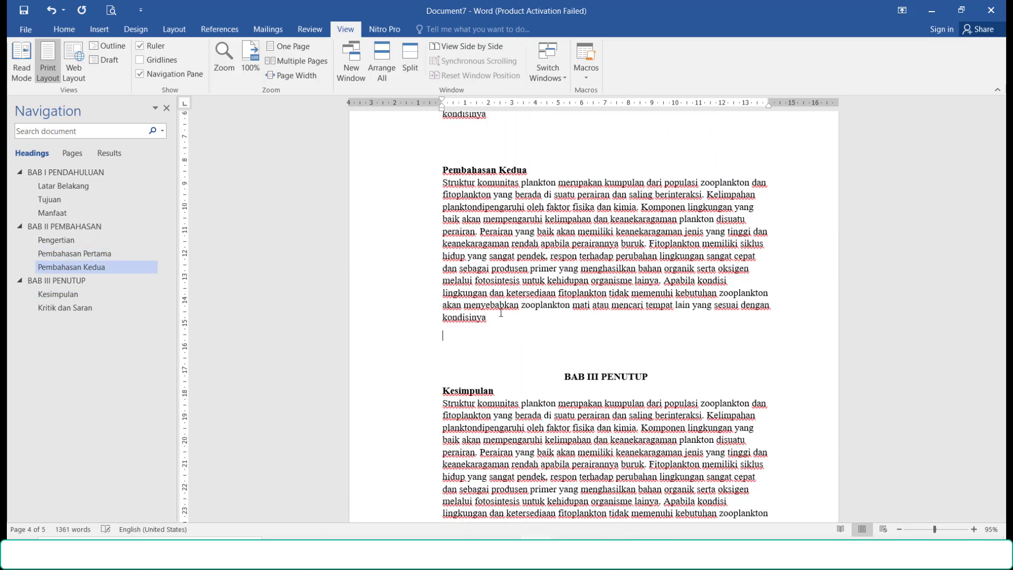
{"action": "type", "text": "Struktur komunitas plankton merupakan kumpulan dari populasi zooplankton dan fitoplankton yang berada di suatu perairan dan saling berinteraksi. Kelimpahan planktondipengaruhi oleh faktor fisika dan kimia. Komponen lingkungan yang baik akan mempengaruhi kelimpahan dan keanekaragaman plankton disuatu perairan. Perairan yang baik akan memiliki keanekaragaman jenis yang tinggi dan keanekaragaman rendah apabila perairannya buruk. Fitoplankton memiliki siklus hidup yang sangat pendek, respon terhadap perubahan lingkungan sangat cepat dan sebagai produsen primer yang menghasilkan bahan organik serta oksigen melalui fotosintesis untuk kehidupan organisme lainya. Apabila kondisi lingkungan dan ketersediaan fitoplankton tidak memenuhi kebutuhan zooplankton akan menyebabkan zooplankton mati atau mencari tempat lain yang sesuai dengan kondisinya"}
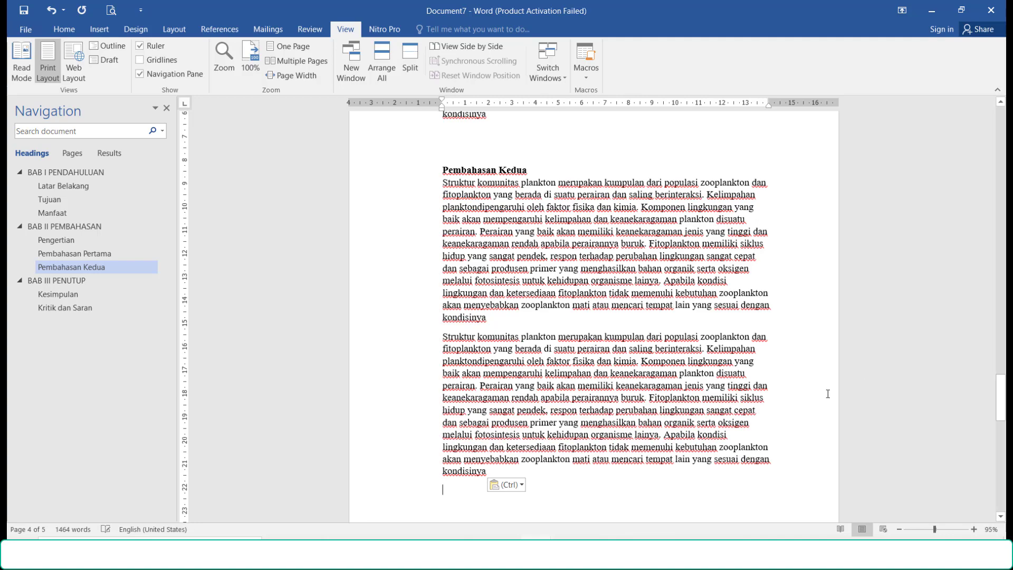
Return to the start of the document and apply the Normal style to the first paragraph under Latar Belakang
{"action": "left_click_drag", "start_coordinate": [1001, 399], "coordinate": [1001, 124]}
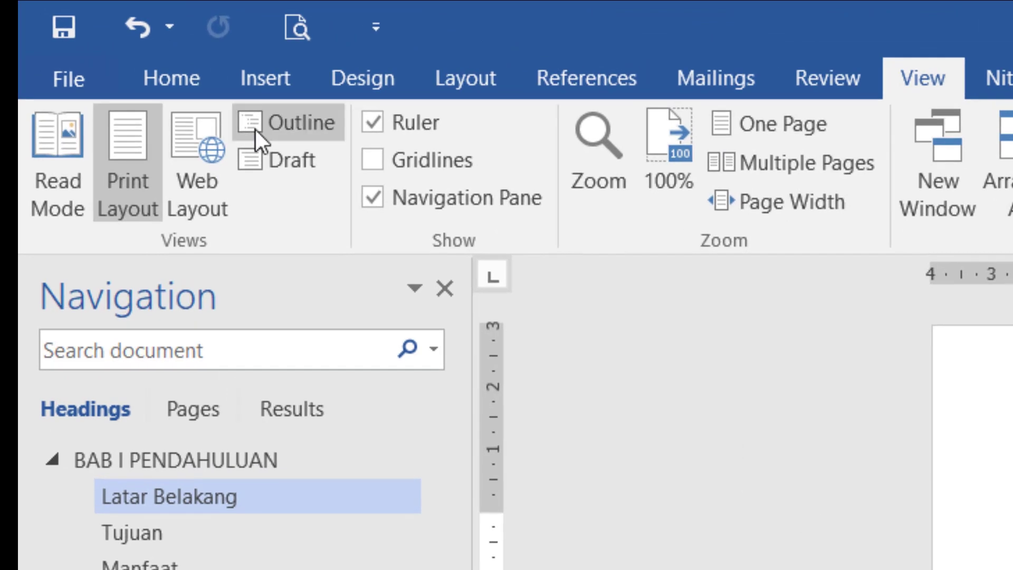
{"action": "left_click", "coordinate": [194, 87]}
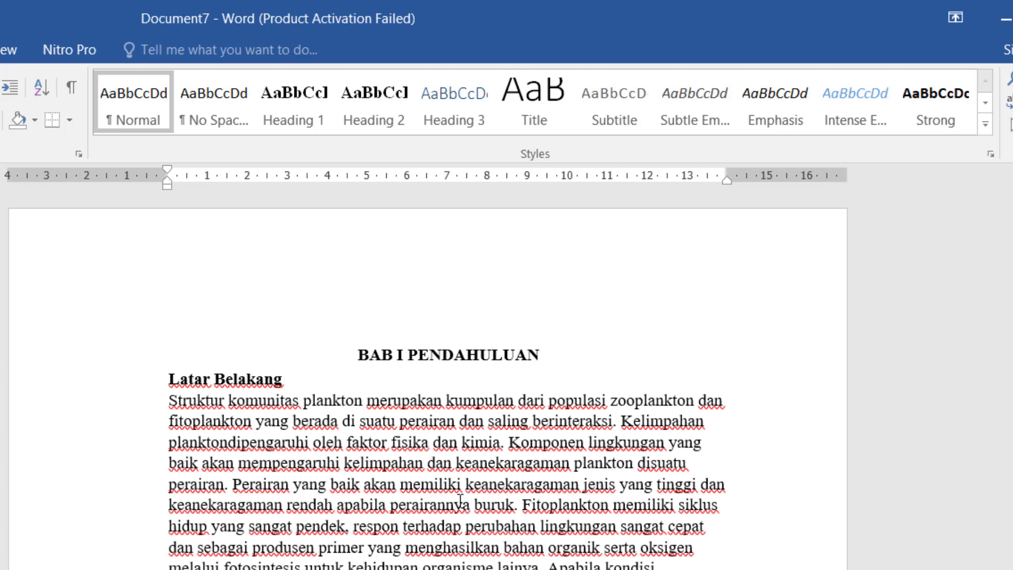
{"action": "left_click", "coordinate": [427, 482]}
{"action": "left_click", "coordinate": [140, 112]}
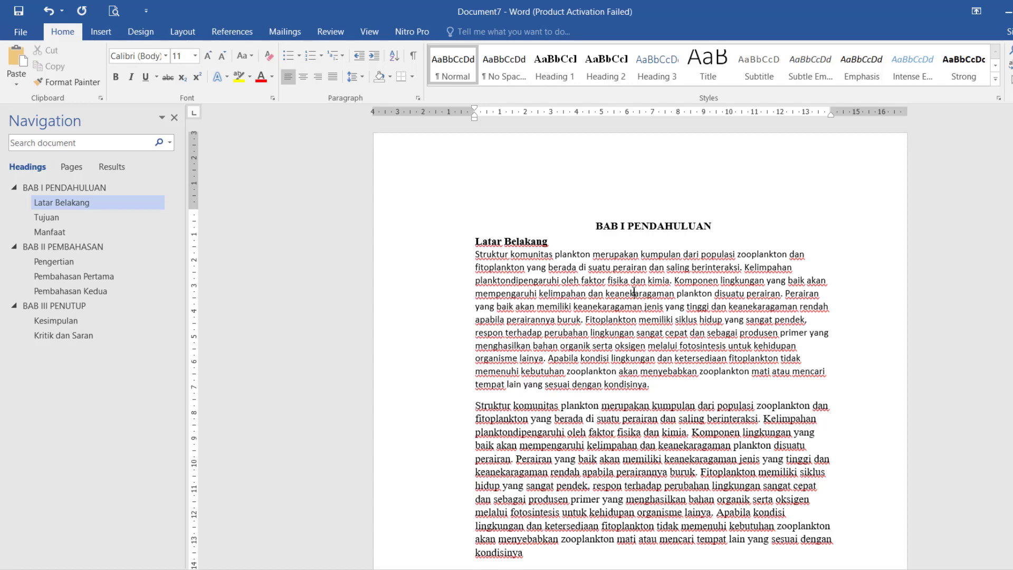
Open the Normal style for modification and set its font to Times New Roman, size 12
{"action": "right_click", "coordinate": [445, 59]}
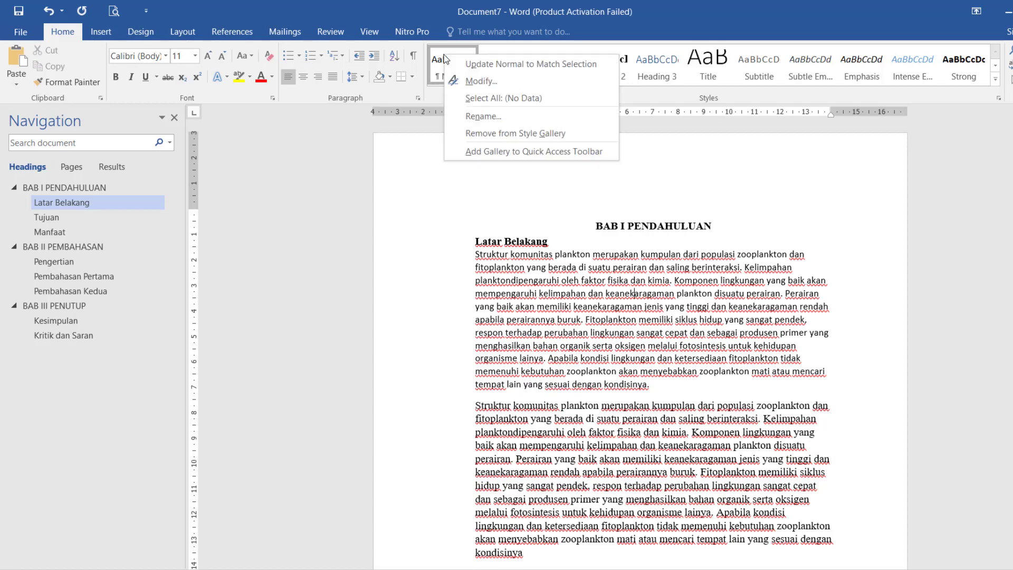
{"action": "left_click", "coordinate": [558, 86]}
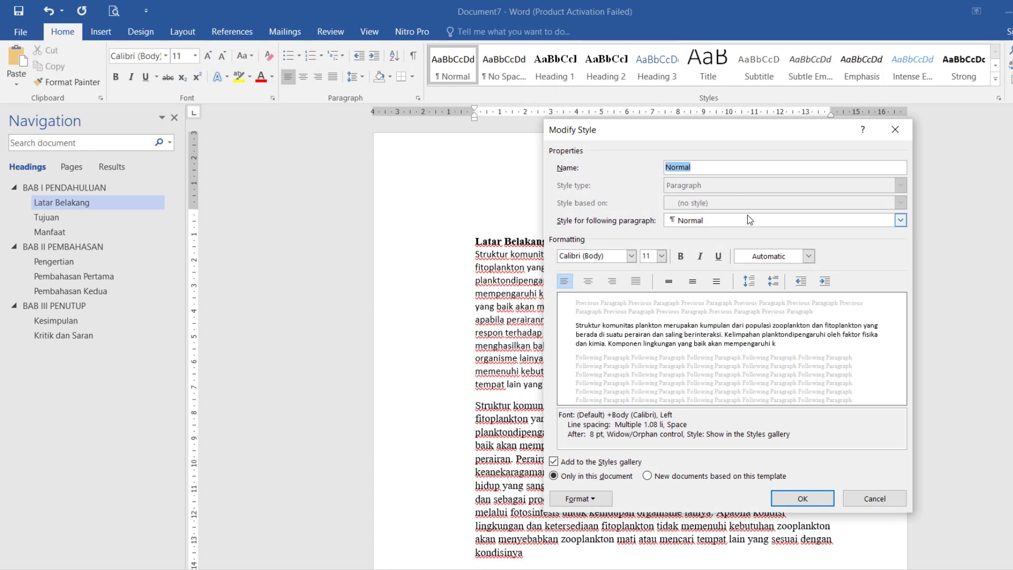
{"action": "left_click", "coordinate": [631, 256]}
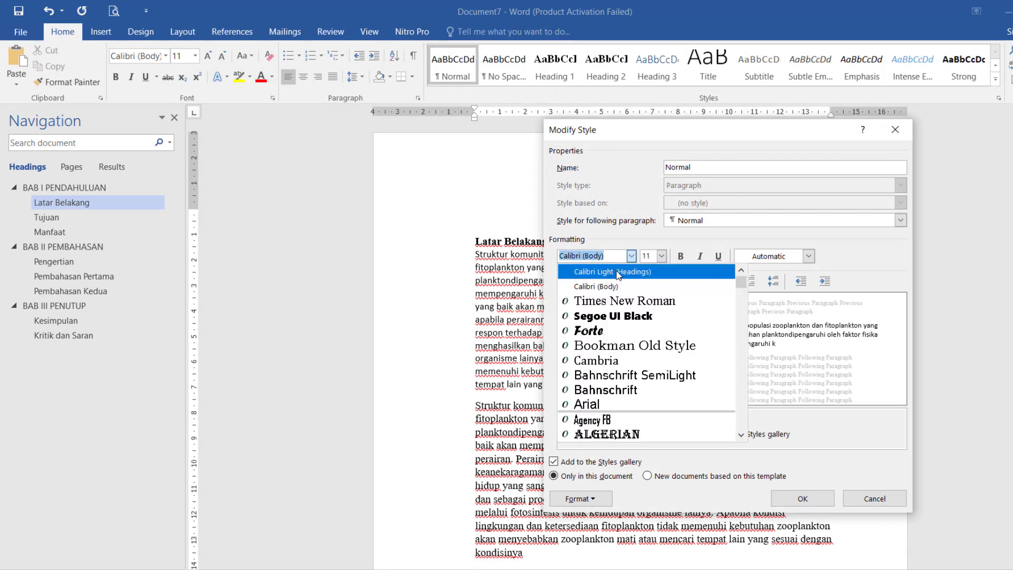
{"action": "left_click", "coordinate": [623, 302]}
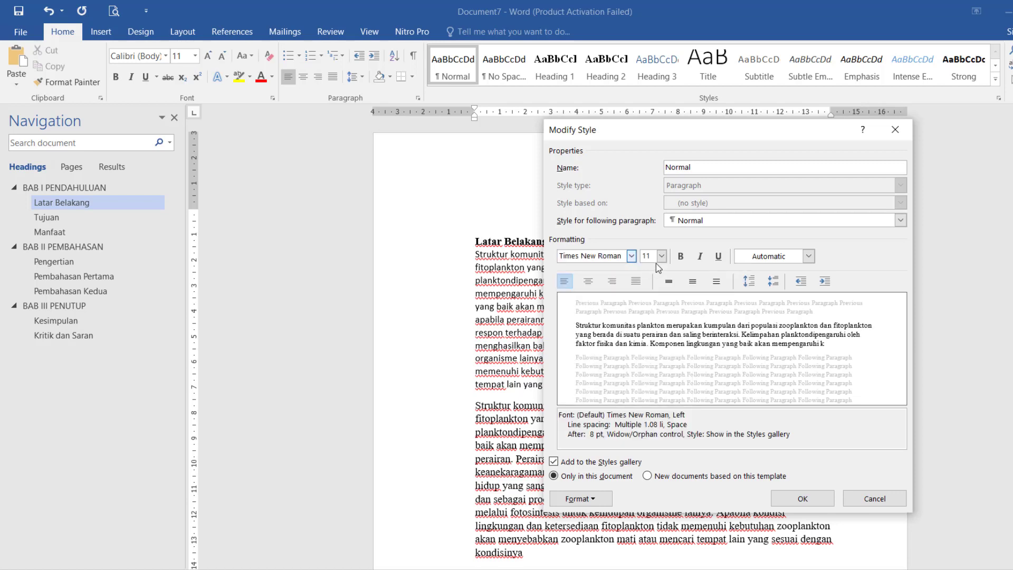
{"action": "left_click", "coordinate": [661, 256]}
{"action": "left_click", "coordinate": [647, 308]}
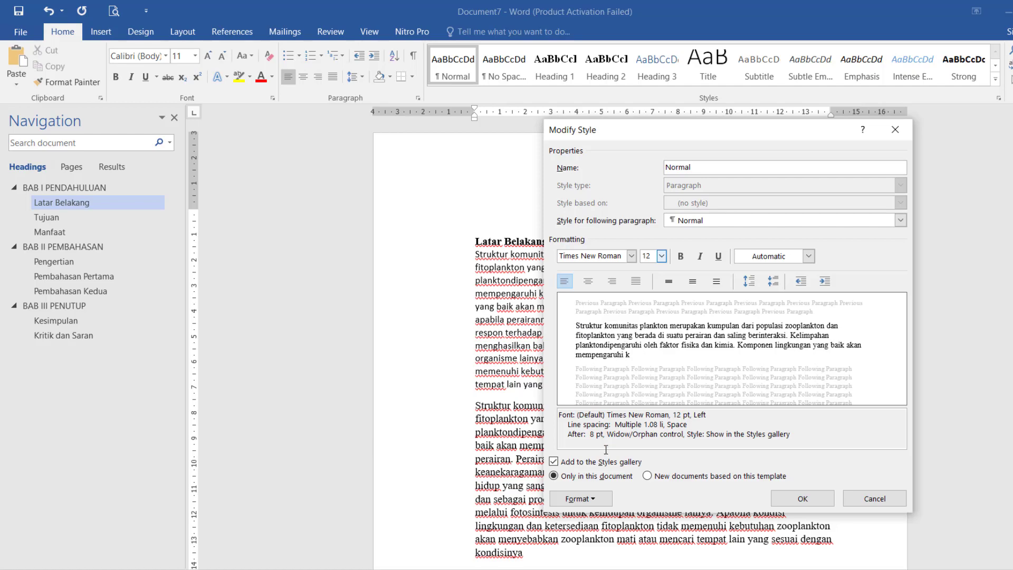
Give the Normal style a special First line indent of 1 cm and apply the style changes
{"action": "left_click", "coordinate": [594, 498]}
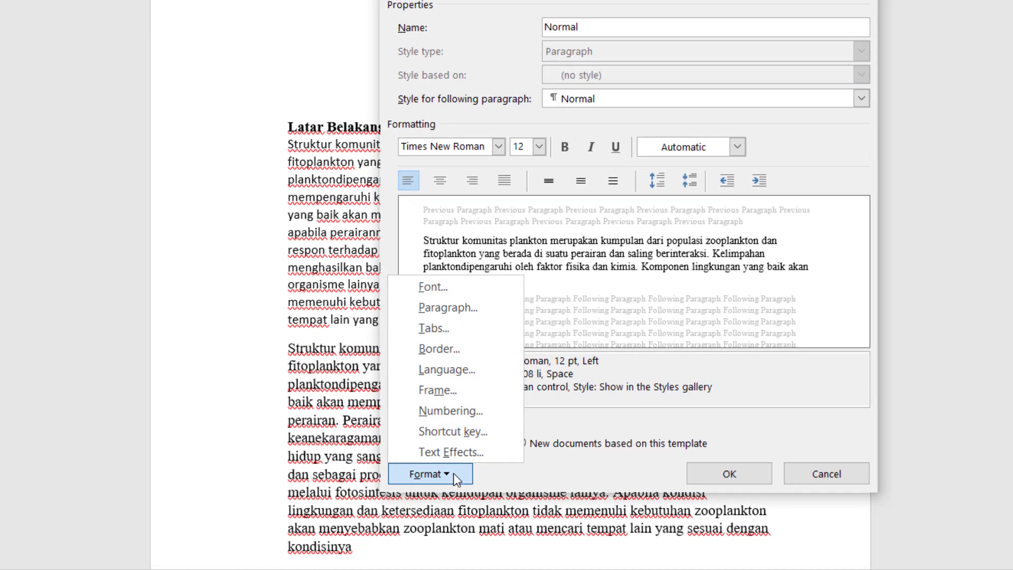
{"action": "left_click", "coordinate": [505, 309]}
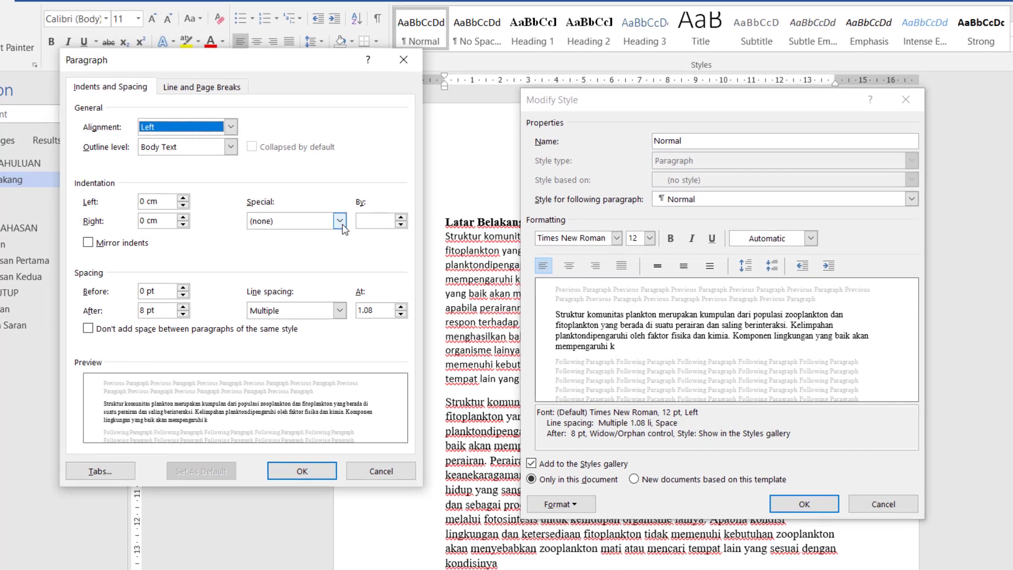
{"action": "left_click", "coordinate": [340, 223]}
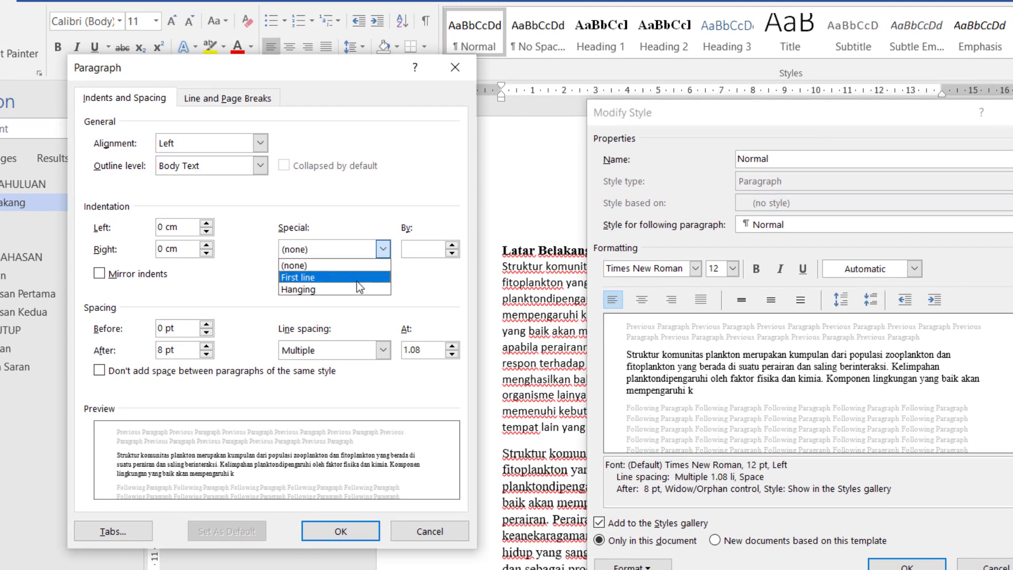
{"action": "left_click", "coordinate": [356, 277]}
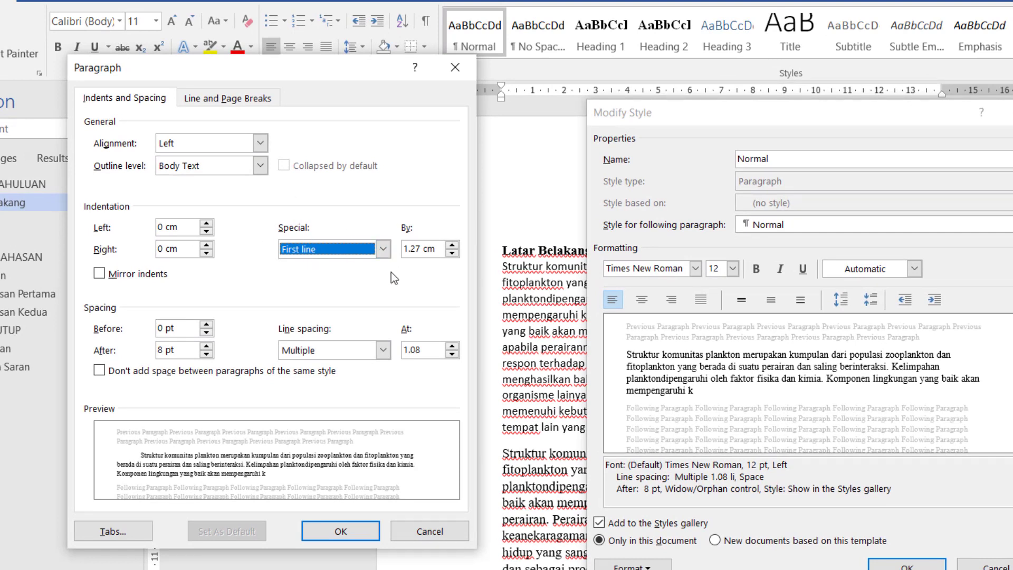
{"action": "left_click", "coordinate": [422, 249]}
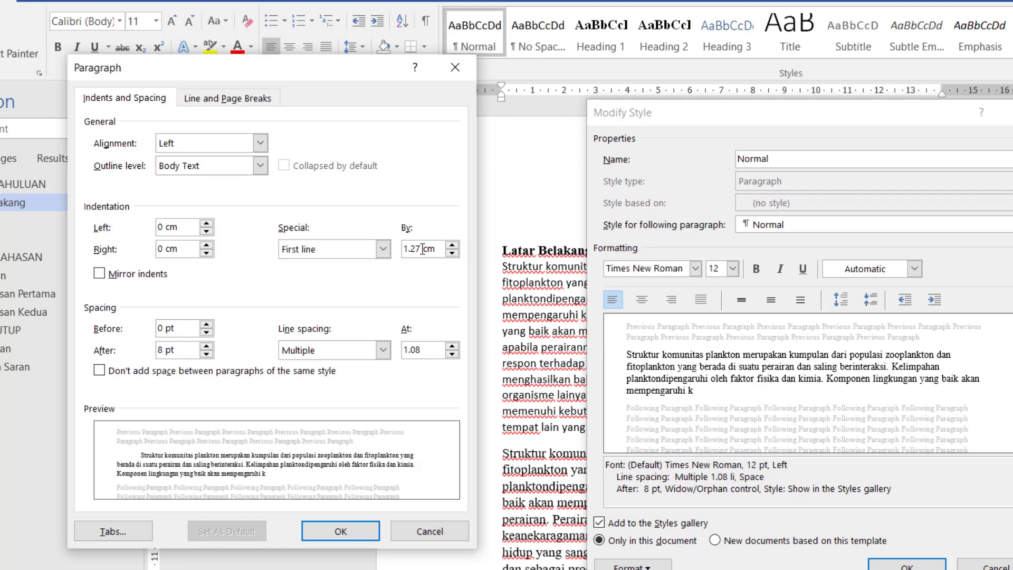
{"action": "key", "text": "BackSpace"}
{"action": "key", "text": "BackSpace"}
{"action": "key", "text": "BackSpace"}
{"action": "left_click", "coordinate": [344, 530]}
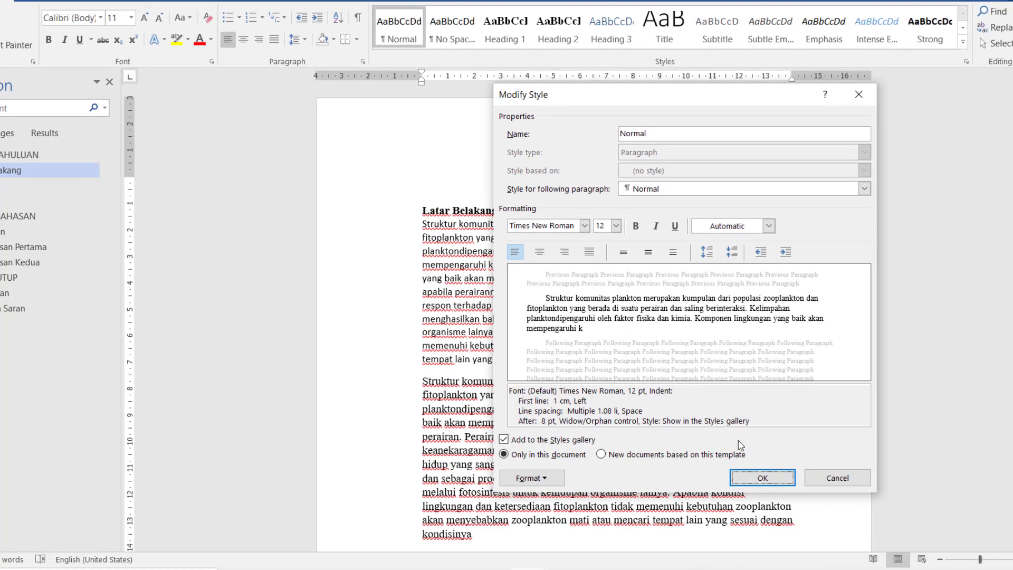
{"action": "left_click", "coordinate": [763, 482]}
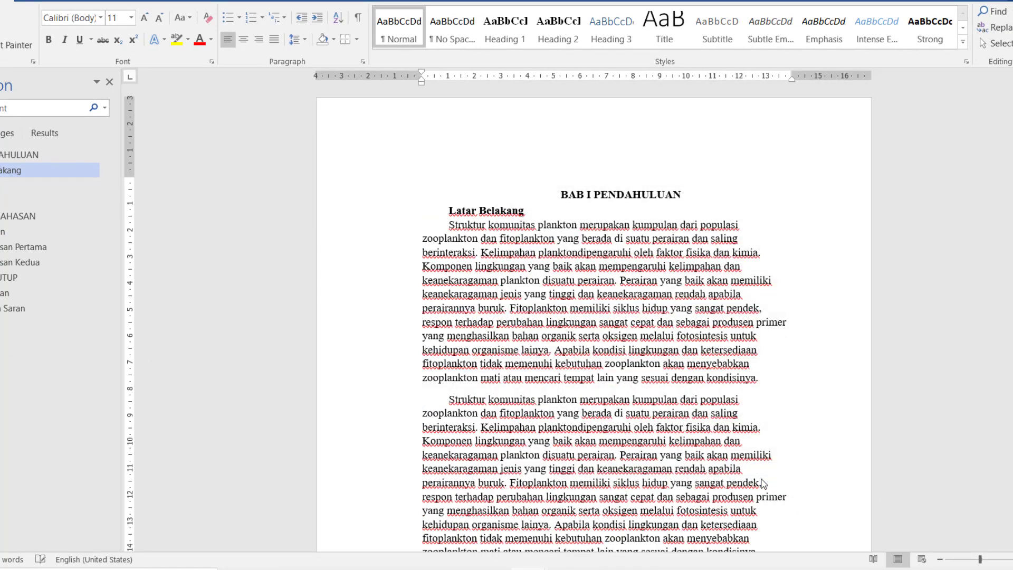
Open the Normal style for modification, set its alignment to Justified and apply the change to the body paragraphs
{"action": "left_click", "coordinate": [446, 225]}
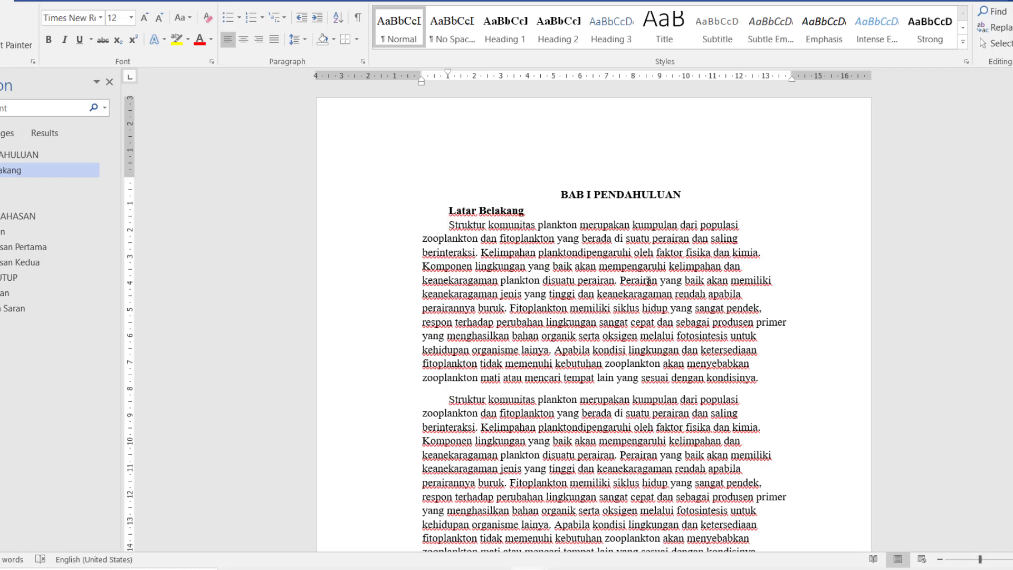
{"action": "left_click", "coordinate": [648, 280]}
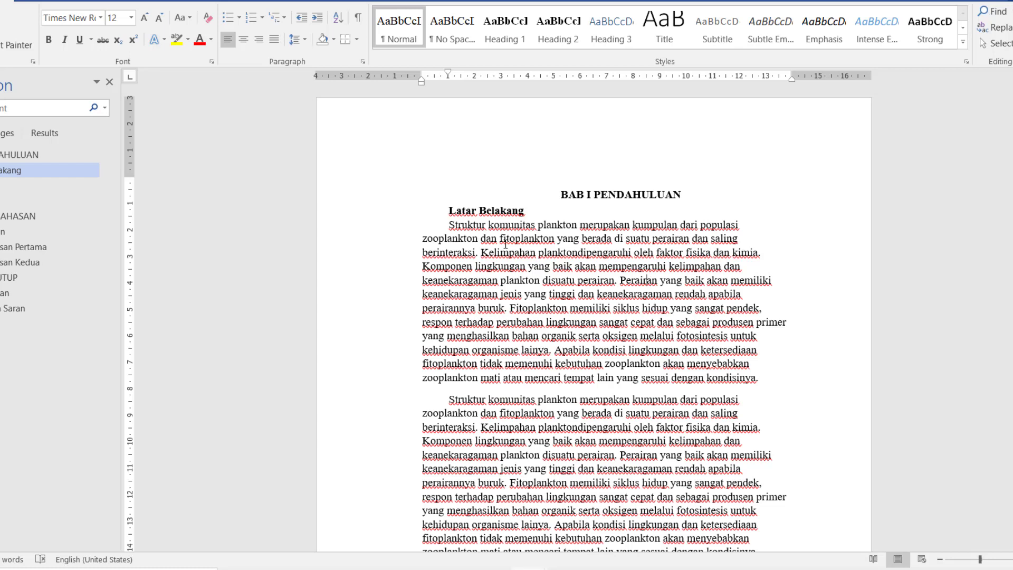
{"action": "right_click", "coordinate": [401, 38]}
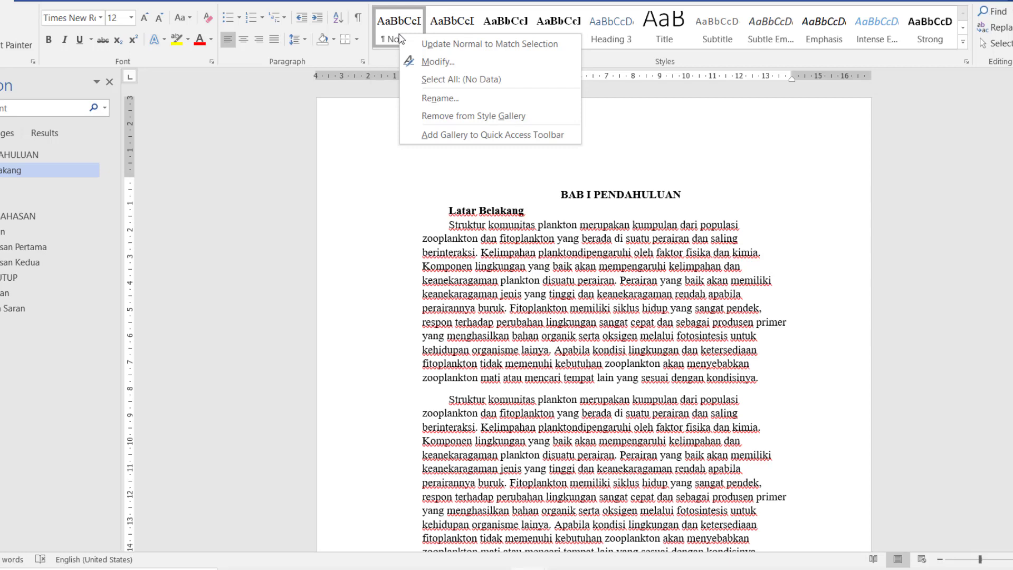
{"action": "left_click", "coordinate": [438, 61]}
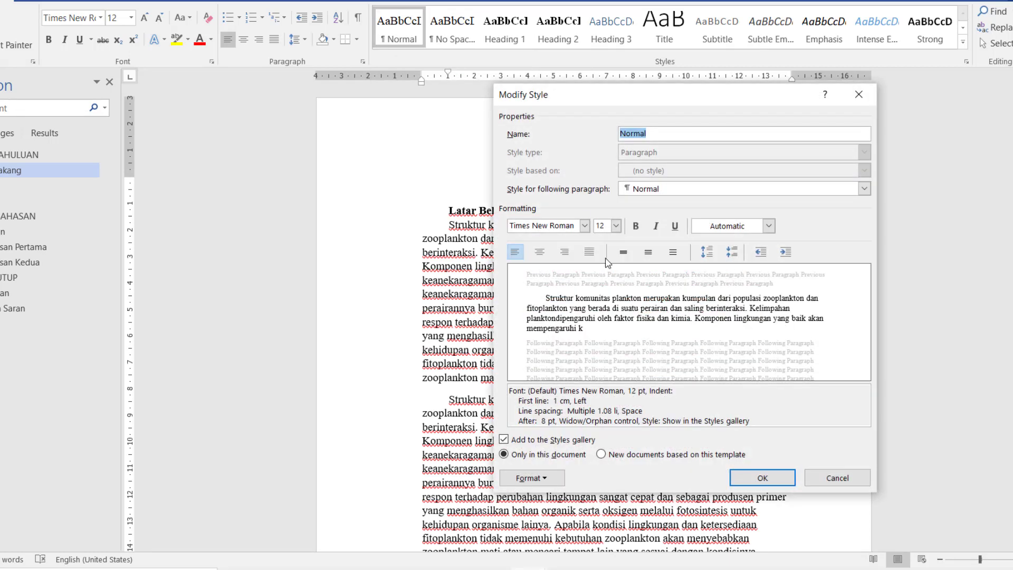
{"action": "left_click", "coordinate": [589, 252]}
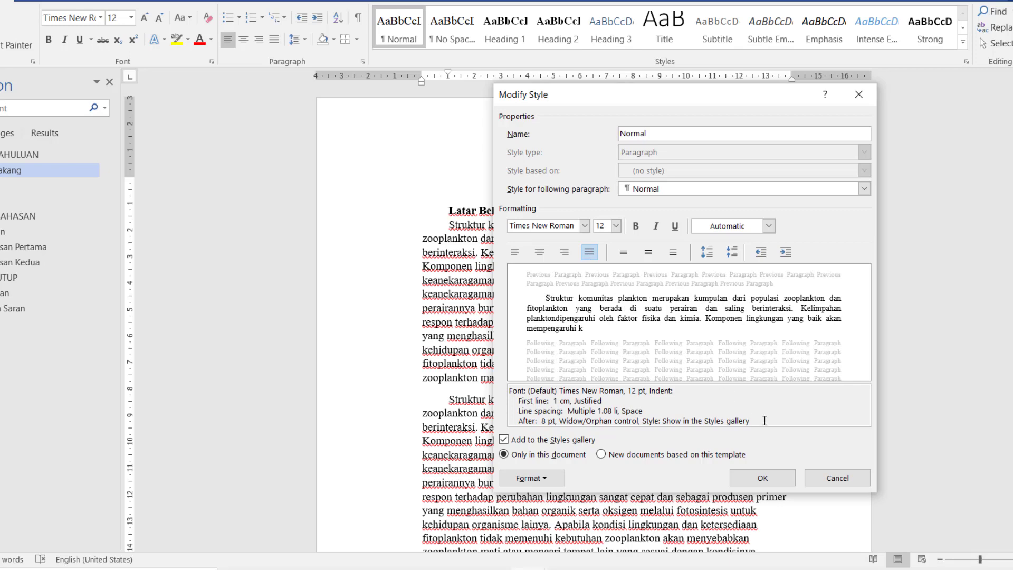
{"action": "left_click", "coordinate": [764, 480]}
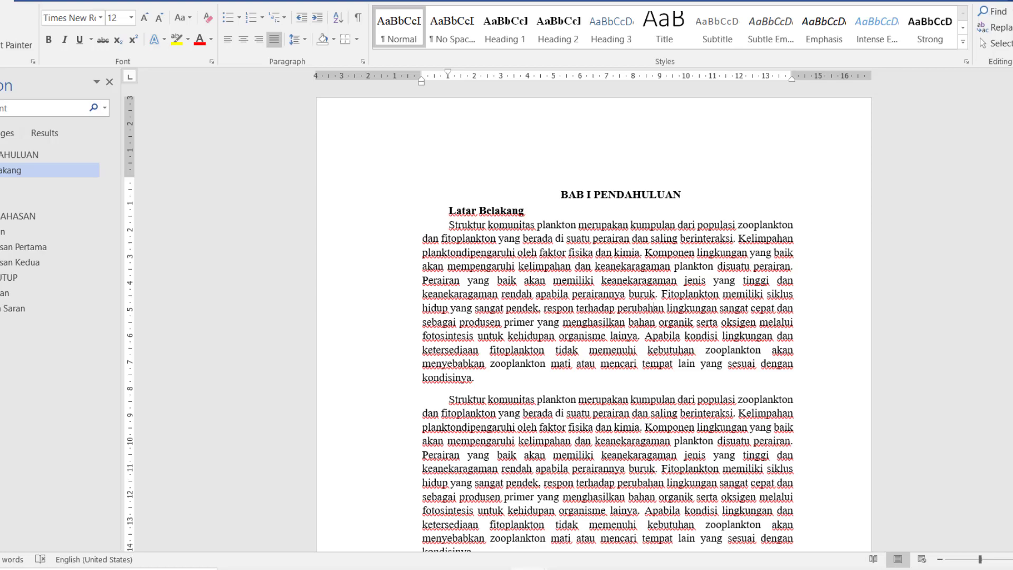
{"action": "scroll", "coordinate": [654, 308], "scroll_direction": "down", "scroll_amount": 20}
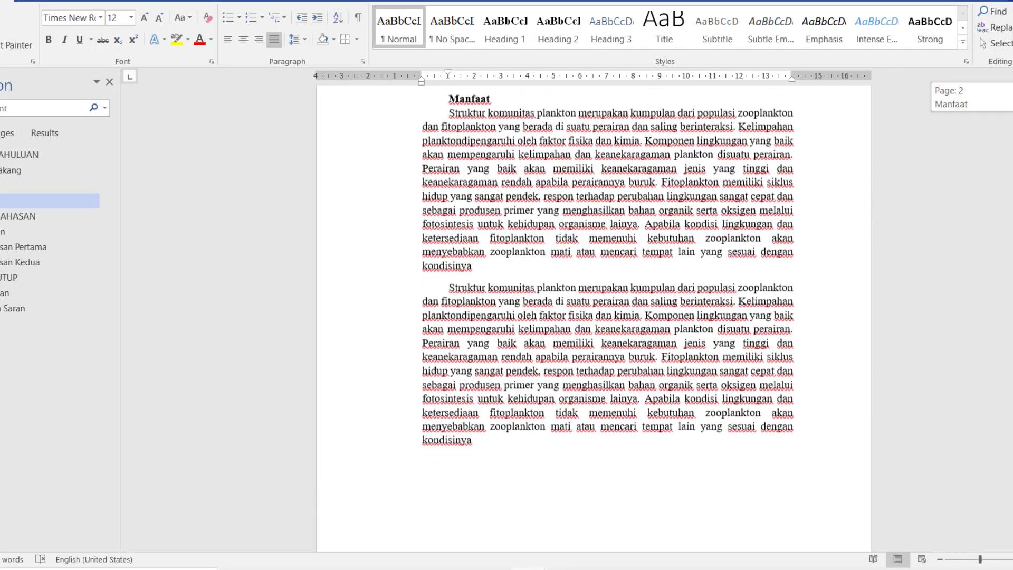
{"action": "scroll", "coordinate": [607, 316], "scroll_direction": "down", "scroll_amount": 15}
{"action": "scroll", "coordinate": [606, 316], "scroll_direction": "up", "scroll_amount": 20}
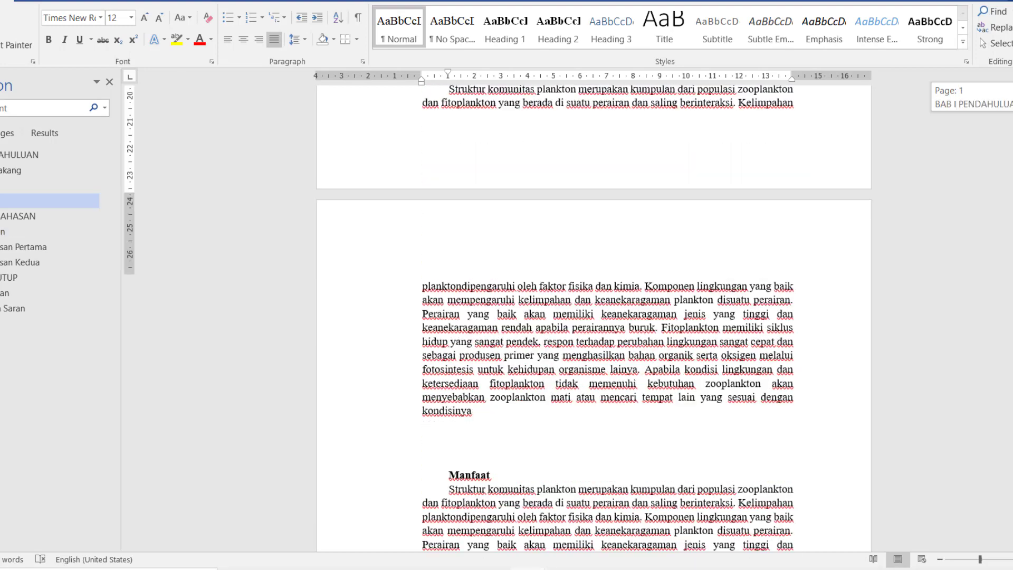
{"action": "scroll", "coordinate": [580, 241], "scroll_direction": "up", "scroll_amount": 10}
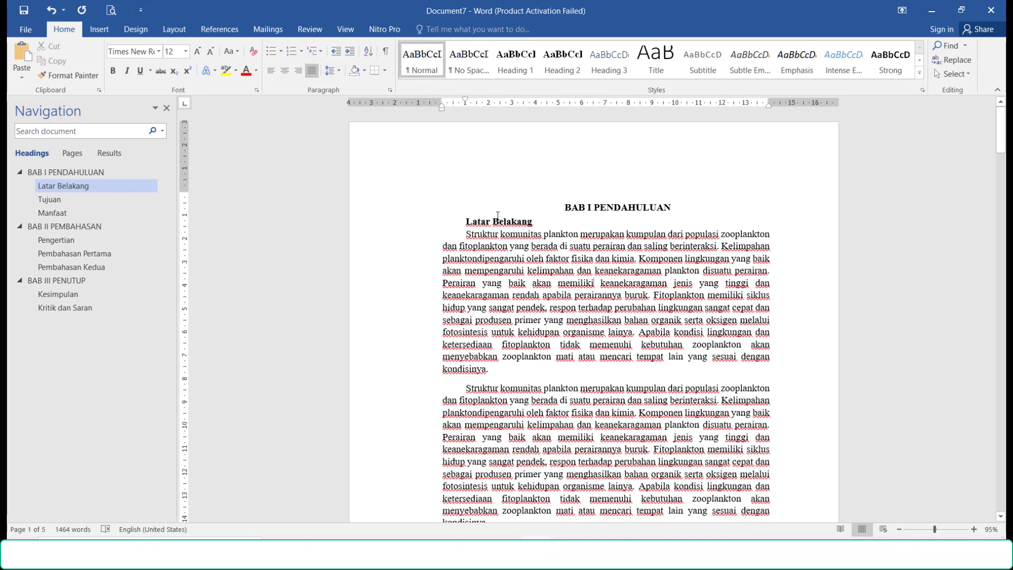
Modify the Heading 2 style used by Latar Belakang, setting its special paragraph indentation to (none), and apply the change
{"action": "left_click", "coordinate": [466, 221]}
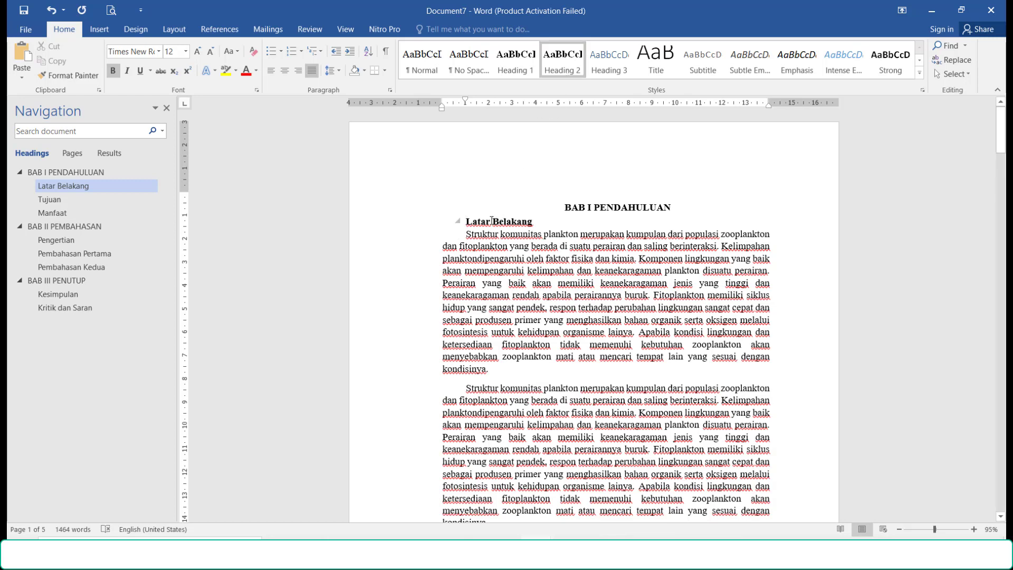
{"action": "right_click", "coordinate": [569, 67]}
{"action": "left_click", "coordinate": [597, 85]}
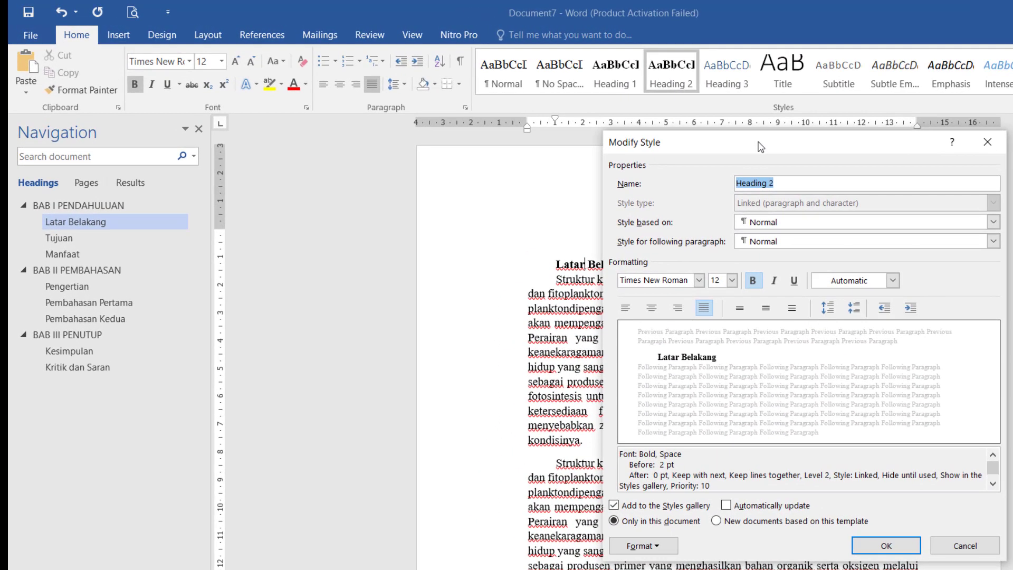
{"action": "left_click_drag", "start_coordinate": [636, 121], "coordinate": [679, 130]}
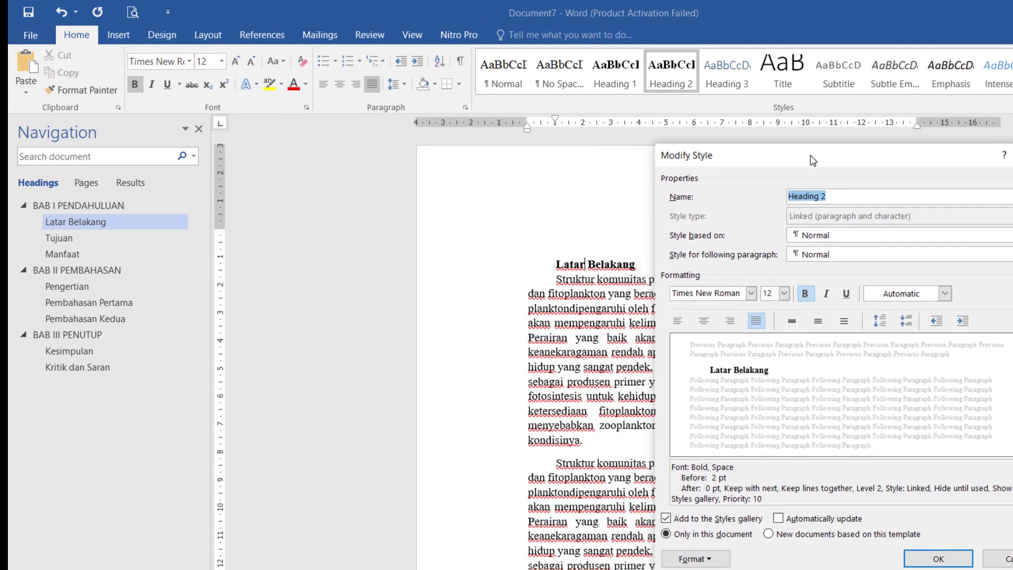
{"action": "left_click", "coordinate": [941, 328]}
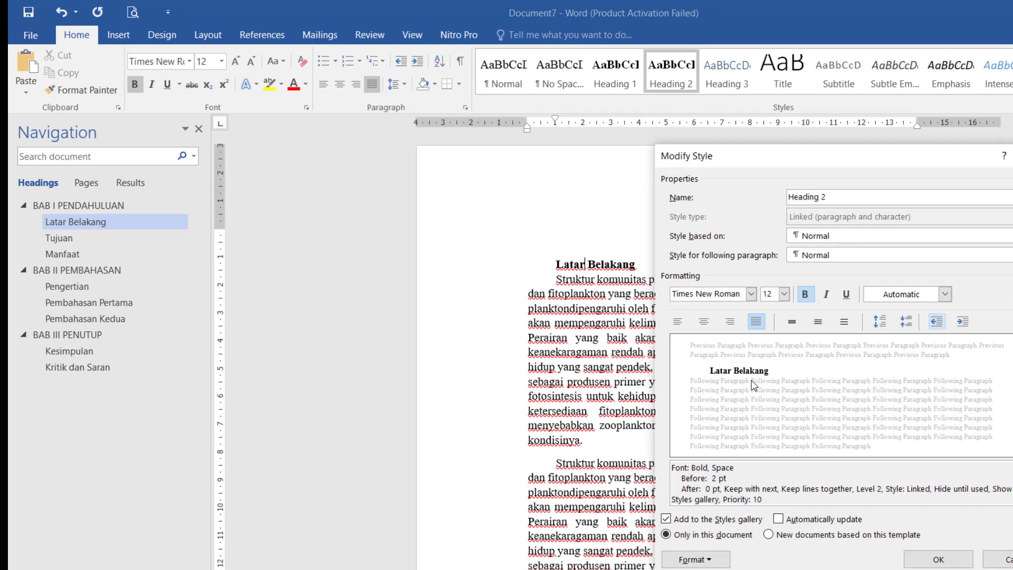
{"action": "left_click", "coordinate": [711, 562]}
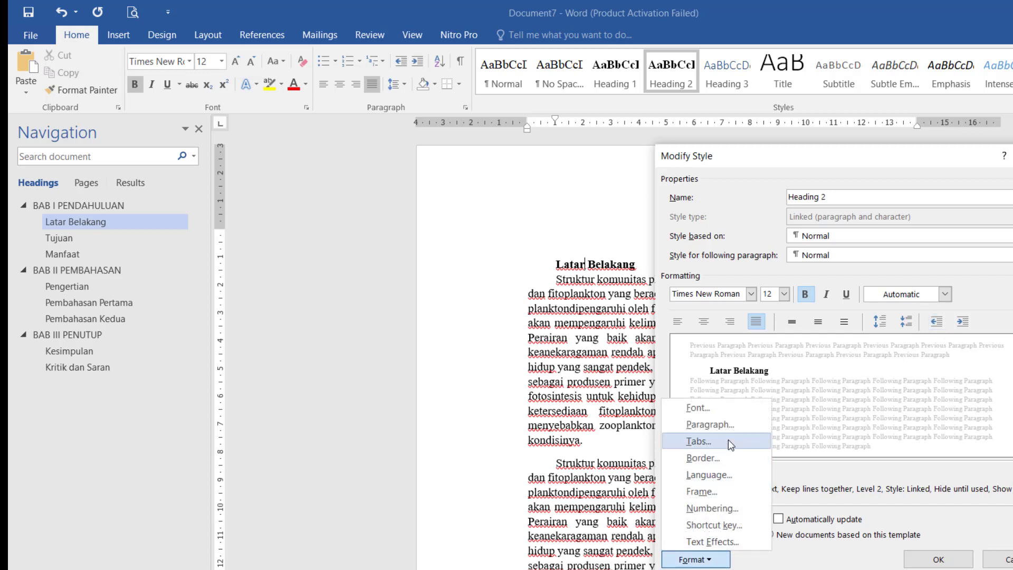
{"action": "left_click", "coordinate": [733, 426]}
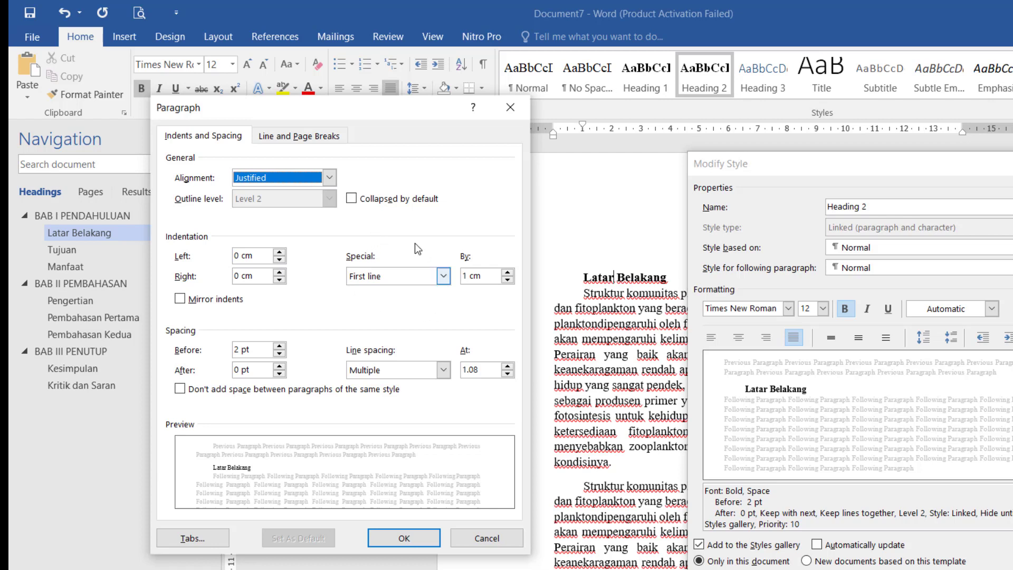
{"action": "left_click", "coordinate": [444, 277]}
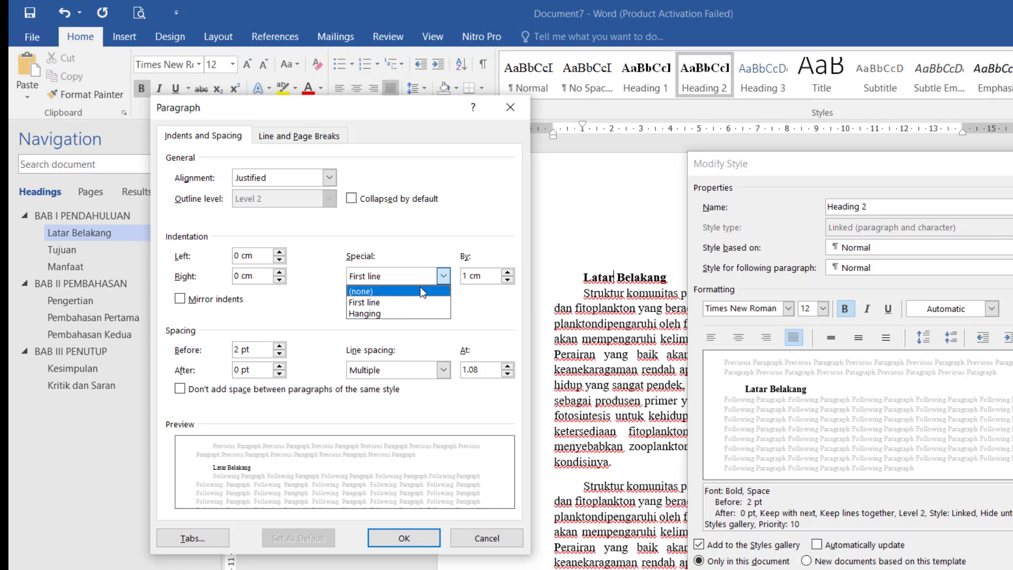
{"action": "left_click", "coordinate": [420, 287]}
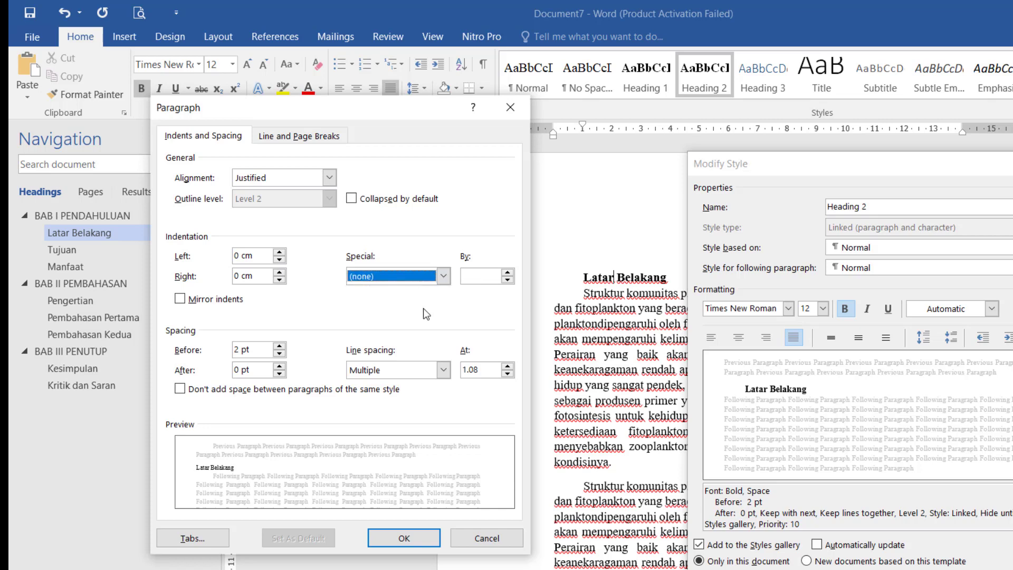
{"action": "left_click", "coordinate": [401, 538]}
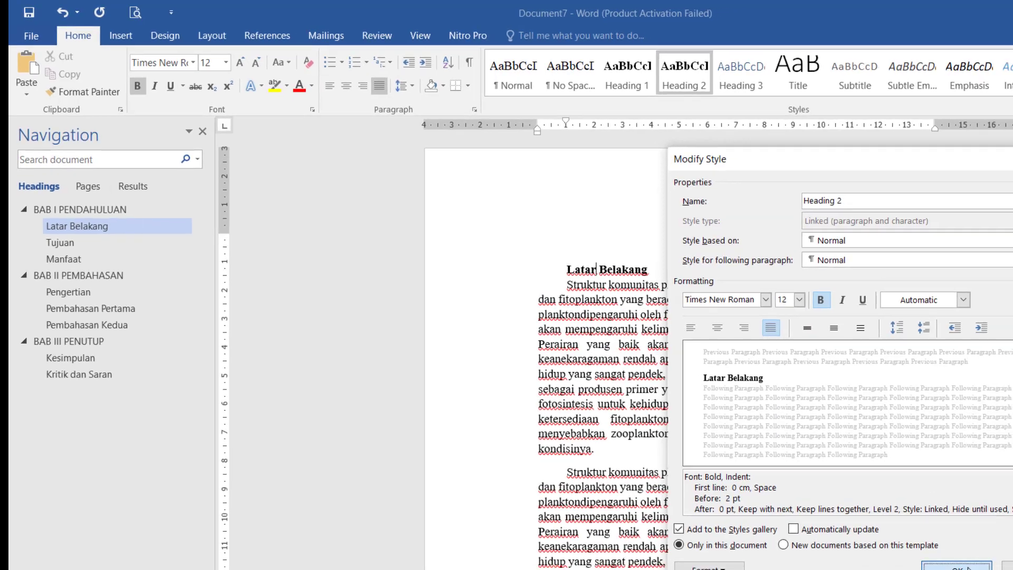
{"action": "left_click", "coordinate": [955, 567]}
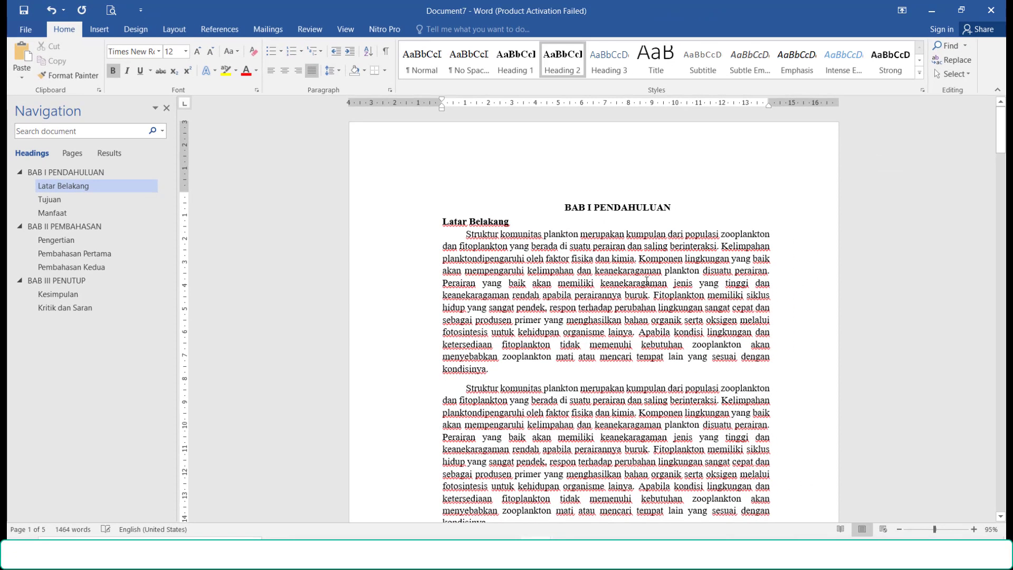
Insert an Automatic Table 2 table of contents before the BAB I PENDAHULUAN heading
{"action": "left_click", "coordinate": [647, 280]}
{"action": "left_click_drag", "start_coordinate": [1003, 135], "coordinate": [1002, 98]}
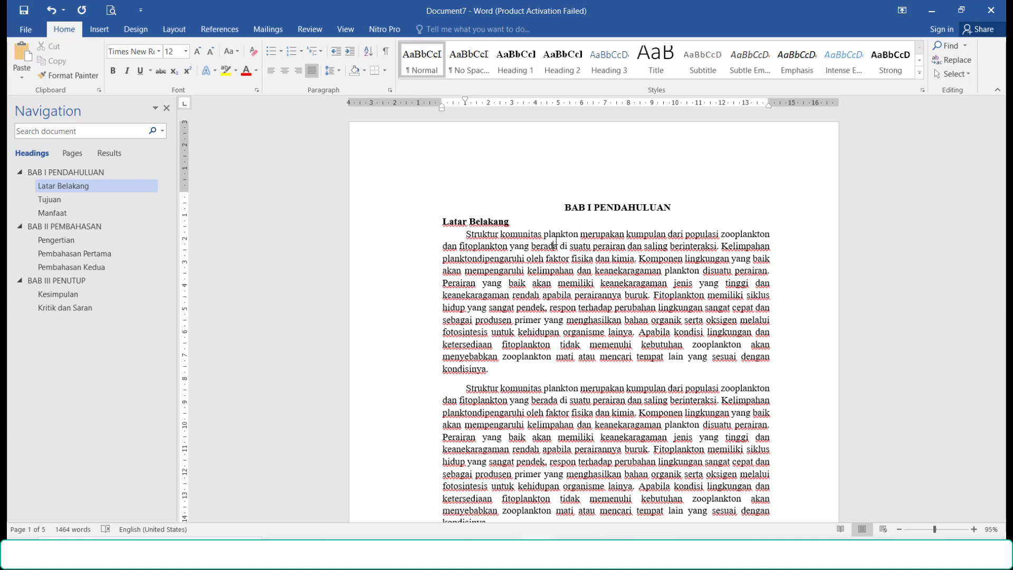
{"action": "left_click", "coordinate": [564, 207]}
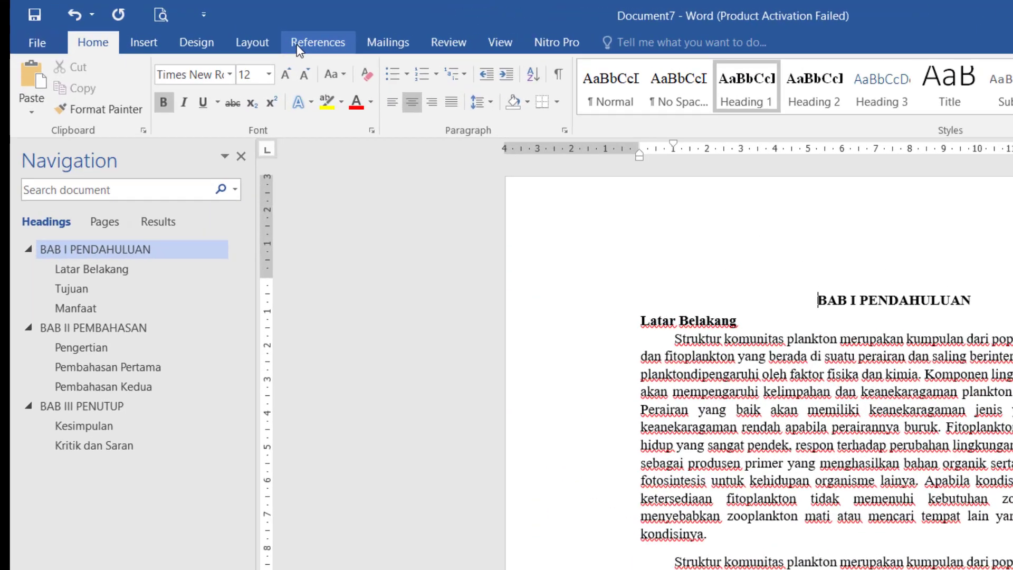
{"action": "left_click", "coordinate": [206, 30]}
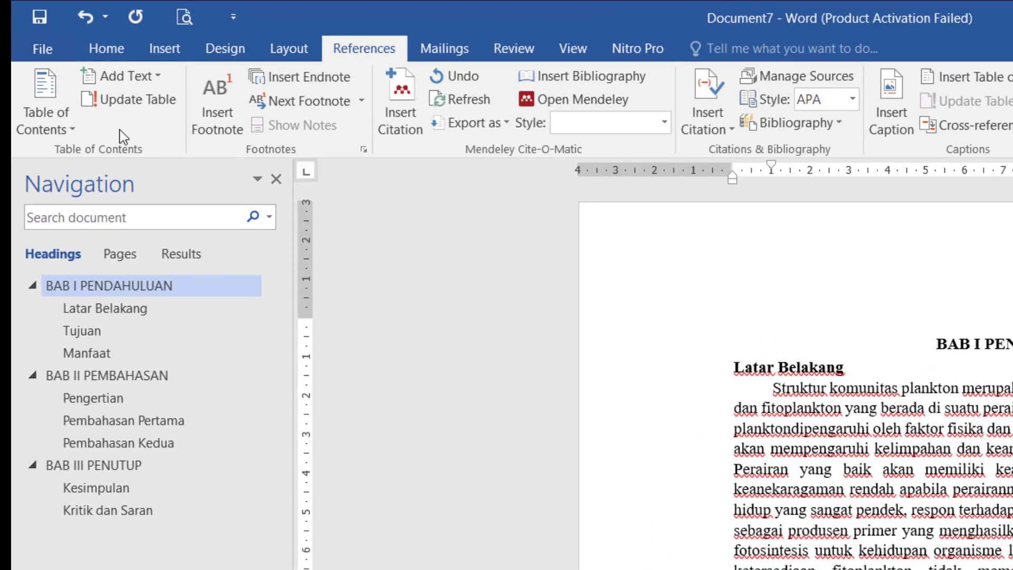
{"action": "left_click", "coordinate": [71, 130]}
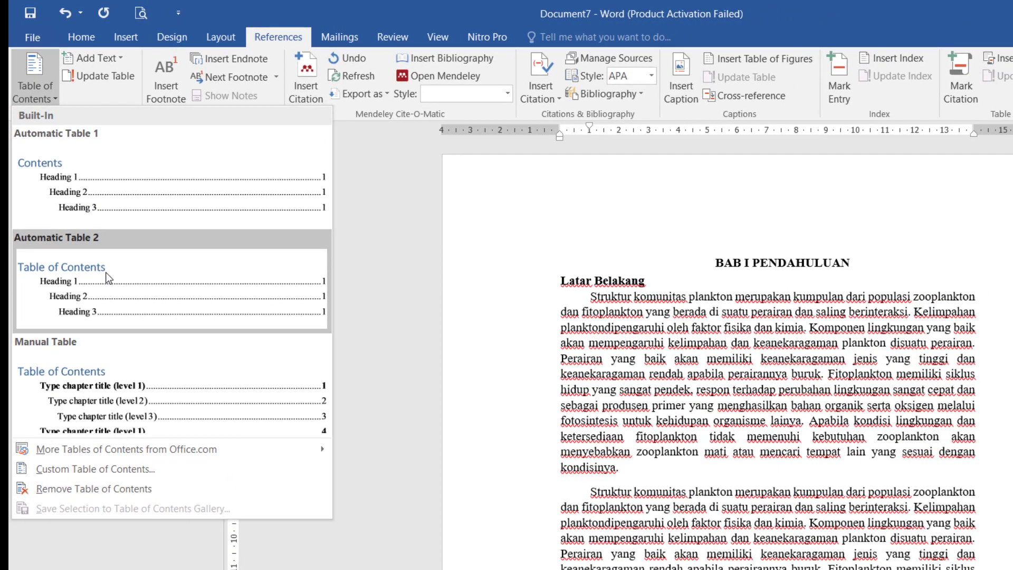
{"action": "left_click", "coordinate": [211, 290]}
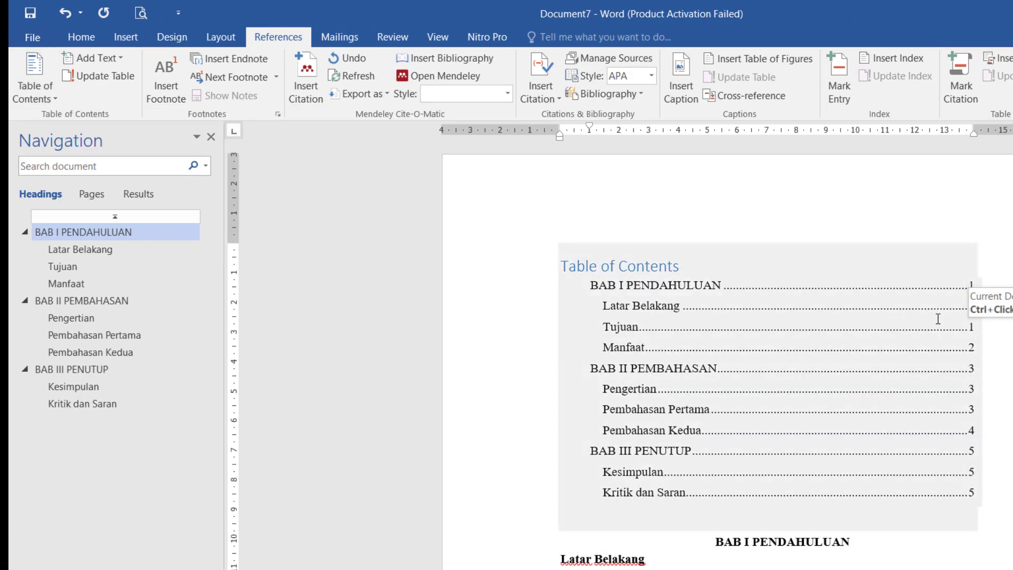
Examine the heading entries and page numbers in the inserted table of contents
{"action": "left_click", "coordinate": [1009, 351]}
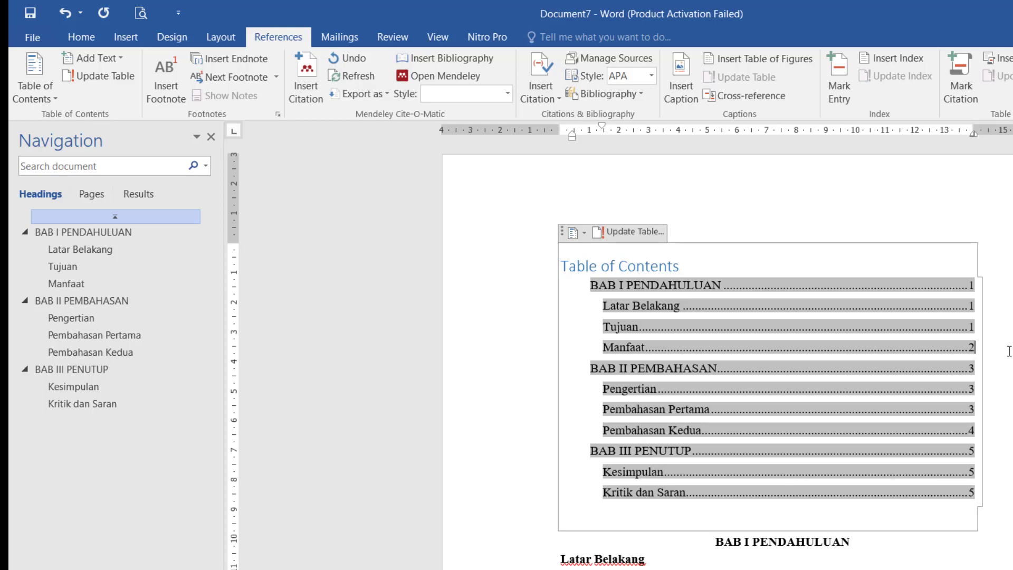
{"action": "left_click", "coordinate": [988, 382]}
{"action": "left_click", "coordinate": [886, 547]}
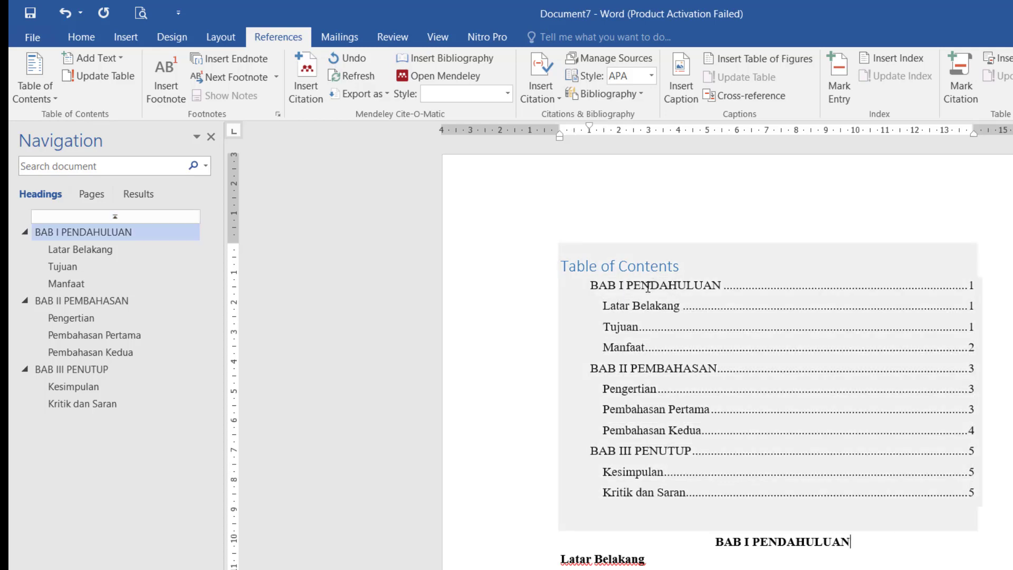
{"action": "left_click", "coordinate": [710, 290]}
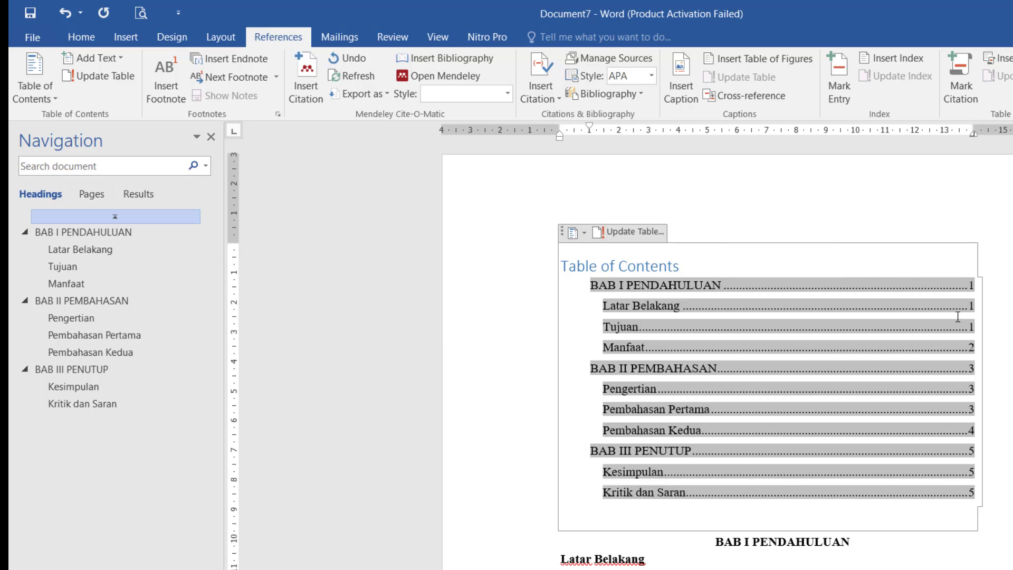
{"action": "left_click", "coordinate": [985, 399]}
{"action": "left_click", "coordinate": [993, 312]}
{"action": "left_click", "coordinate": [696, 551]}
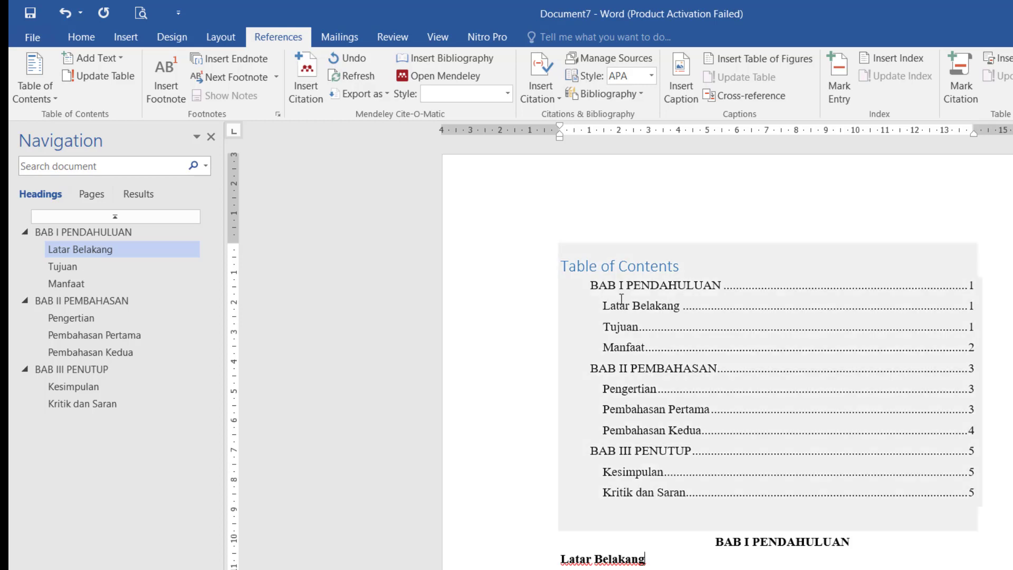
Replace the table's title "Table of Contents" with "DAFTAR ISI" and add an empty line beneath it
{"action": "left_click", "coordinate": [621, 267]}
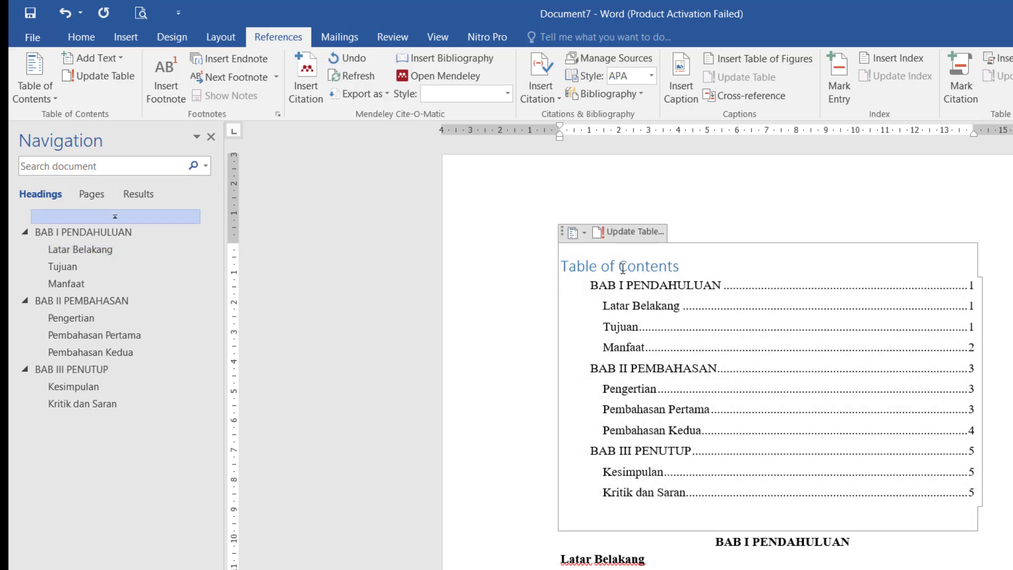
{"action": "left_click", "coordinate": [598, 267]}
{"action": "left_click_drag", "start_coordinate": [561, 266], "coordinate": [668, 257]}
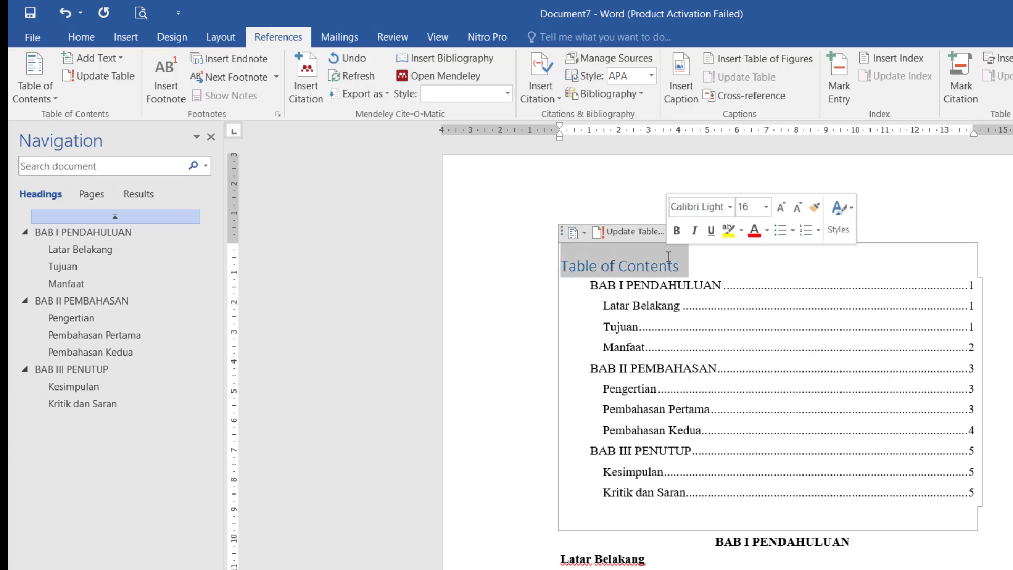
{"action": "key", "text": "Delete"}
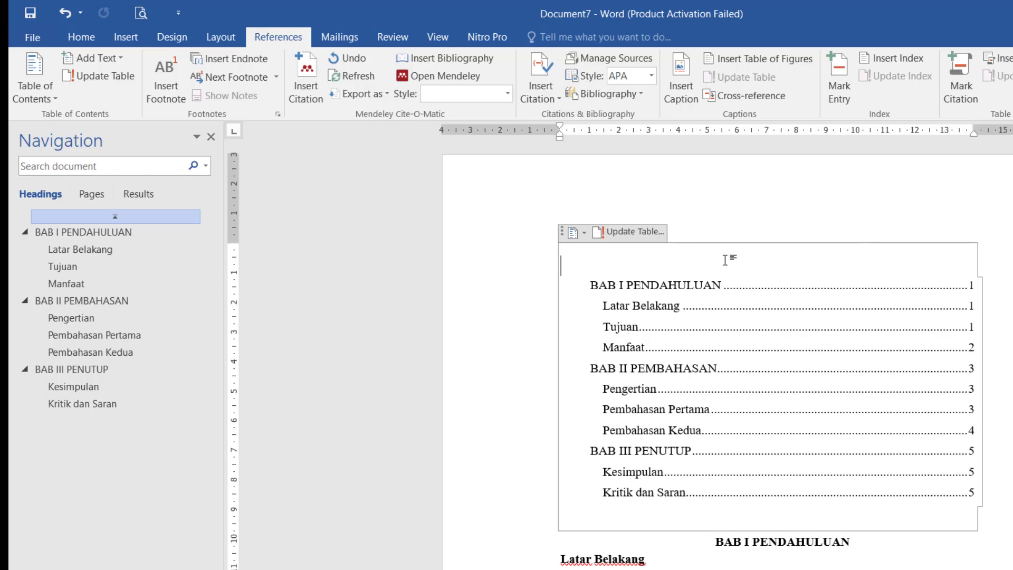
{"action": "key", "text": "Return"}
{"action": "key", "text": "Up"}
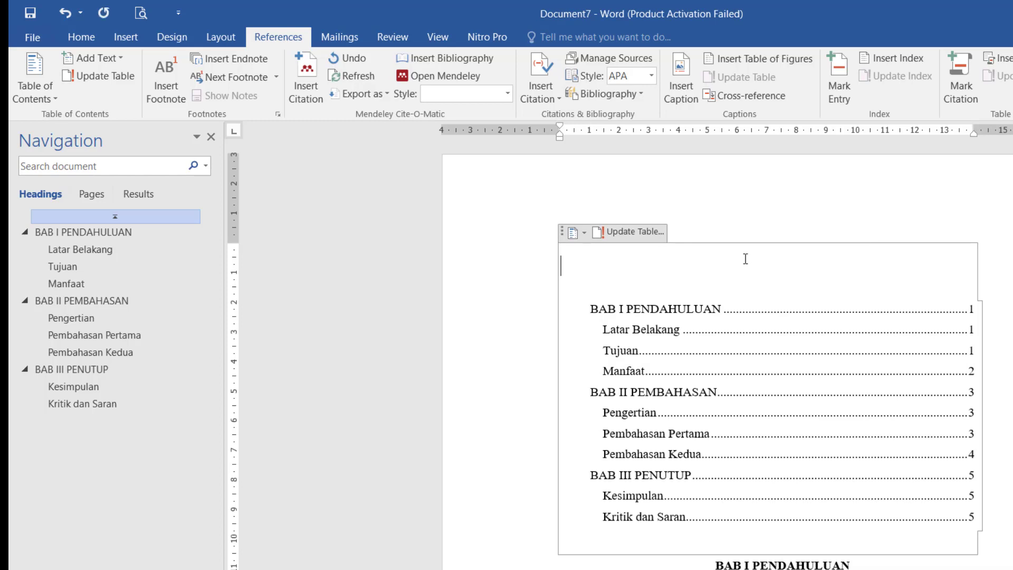
{"action": "type", "text": "DAFTAR ISI"}
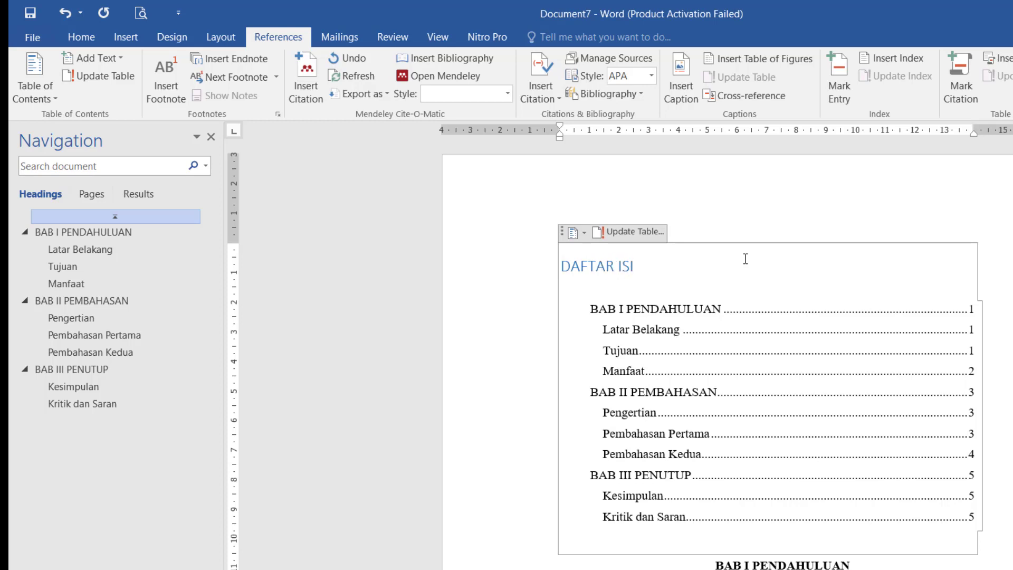
Apply the Heading 1 style to the DAFTAR ISI title above the table of contents
{"action": "left_click_drag", "start_coordinate": [654, 270], "coordinate": [569, 268]}
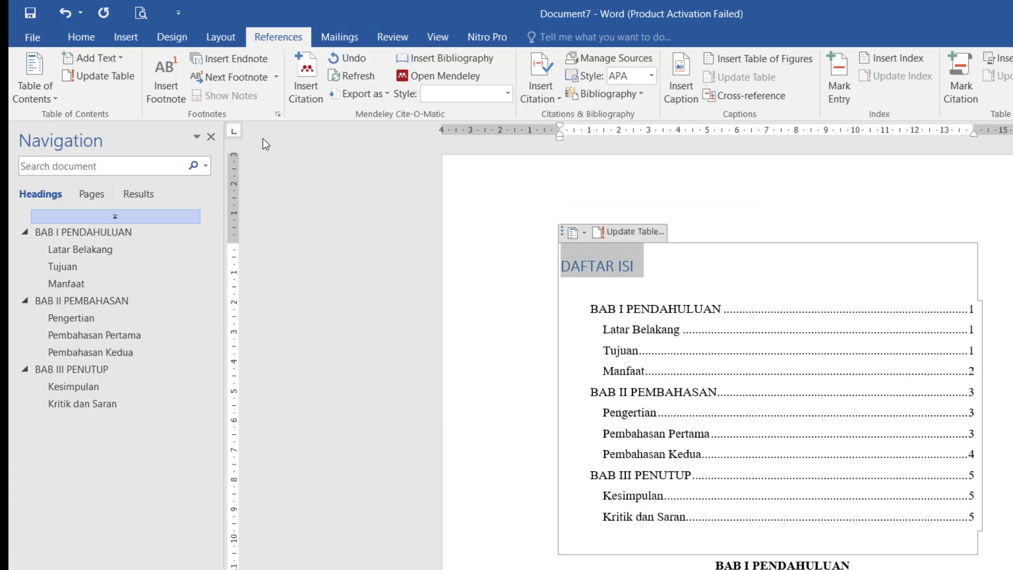
{"action": "left_click", "coordinate": [90, 41]}
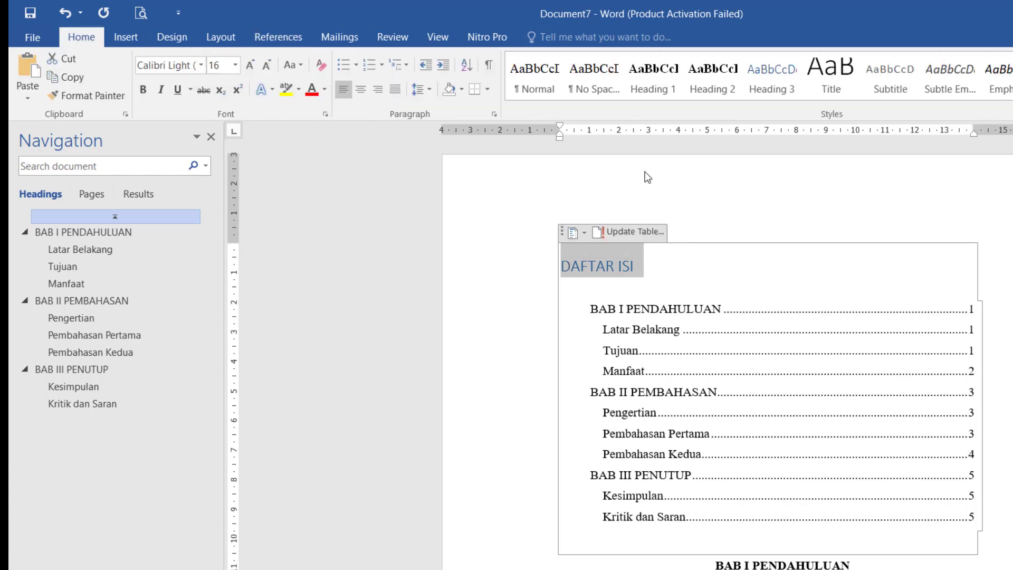
{"action": "left_click", "coordinate": [654, 91]}
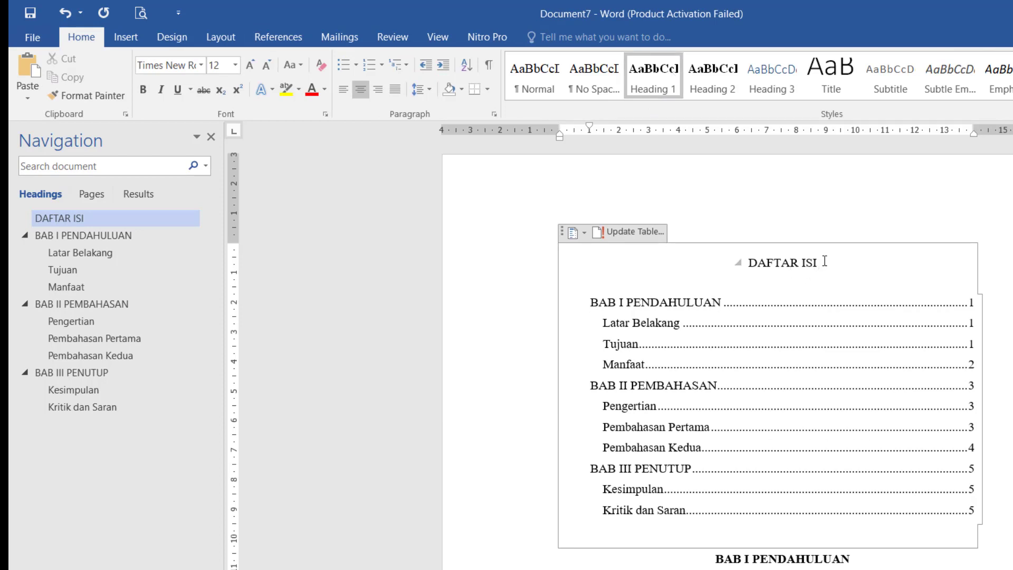
{"action": "left_click_drag", "start_coordinate": [805, 262], "coordinate": [763, 263]}
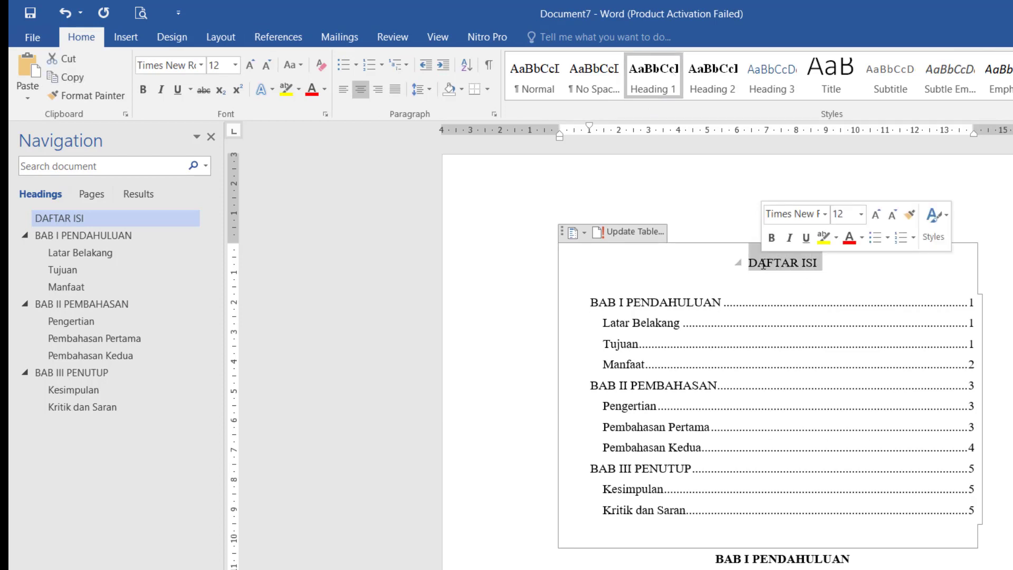
{"action": "left_click", "coordinate": [784, 268]}
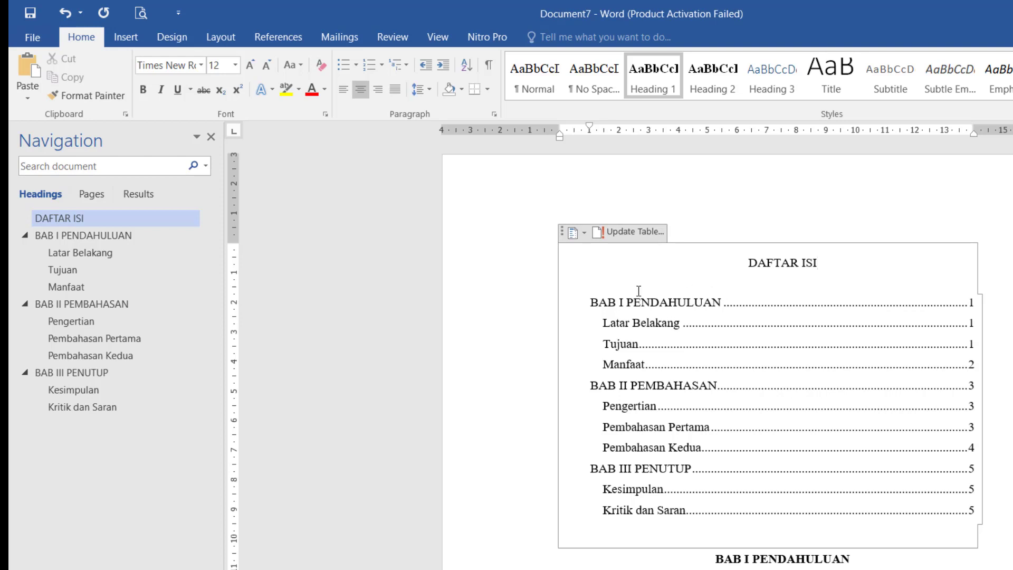
{"action": "left_click", "coordinate": [607, 289]}
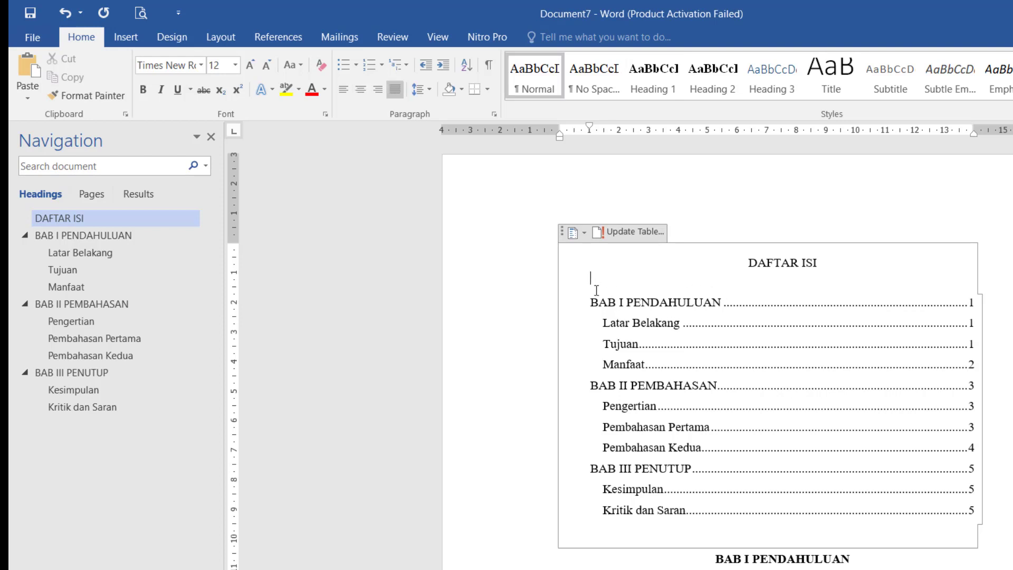
Update the entire table of contents so that its entries include the DAFTAR ISI heading
{"action": "left_click", "coordinate": [627, 232]}
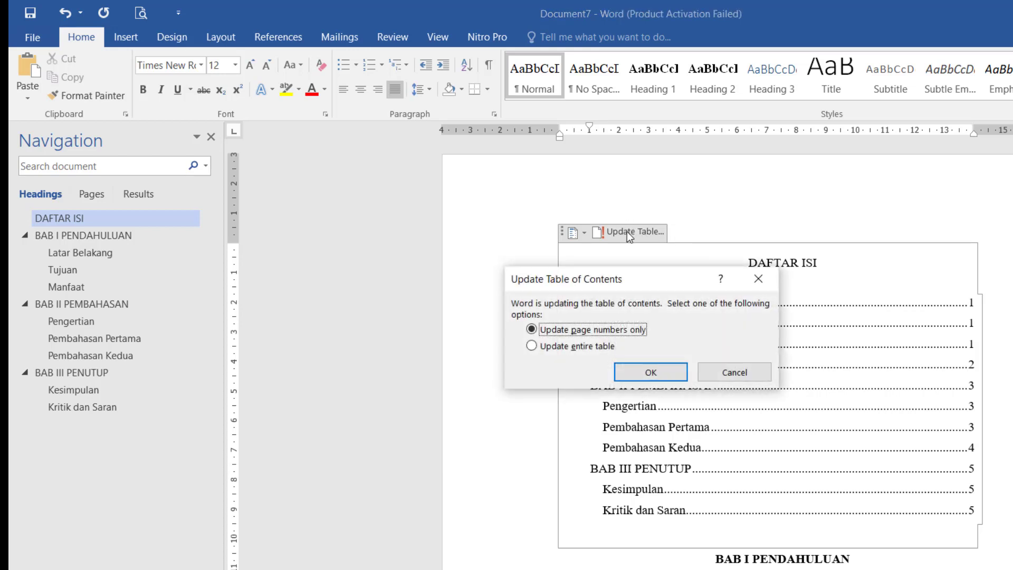
{"action": "left_click", "coordinate": [555, 350]}
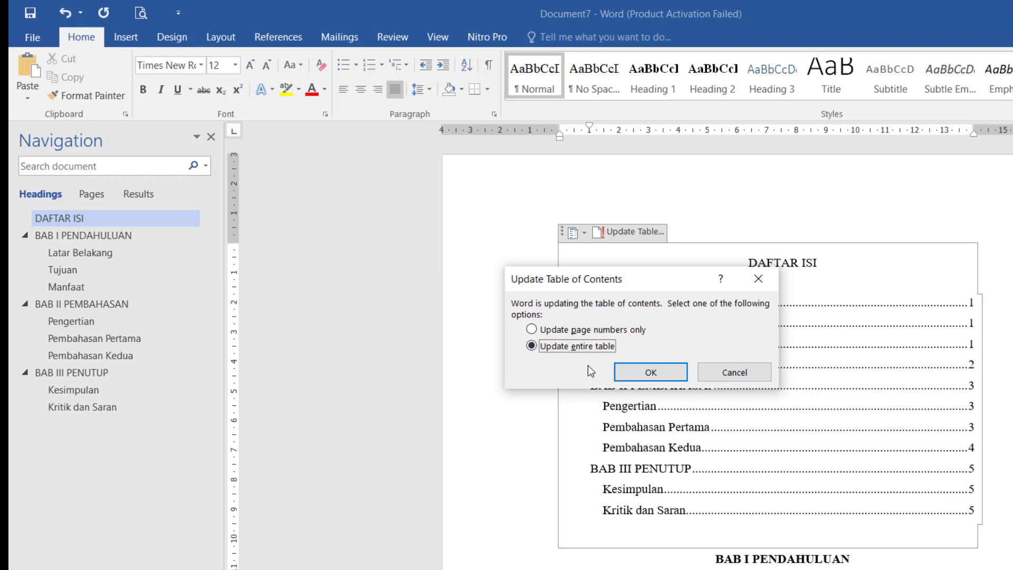
{"action": "left_click", "coordinate": [661, 372]}
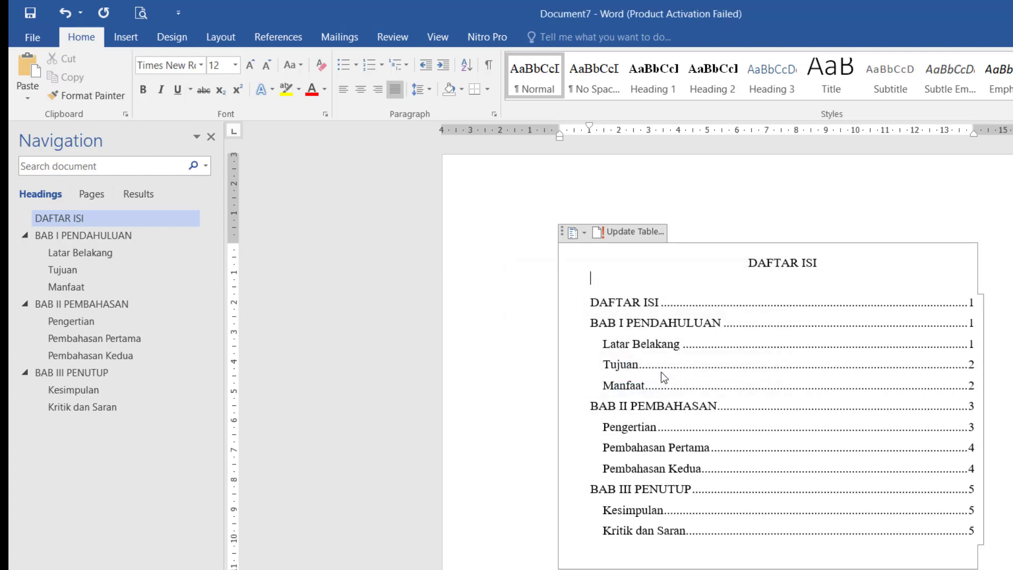
{"action": "left_click", "coordinate": [633, 302]}
{"action": "left_click", "coordinate": [787, 277]}
{"action": "left_click", "coordinate": [823, 265]}
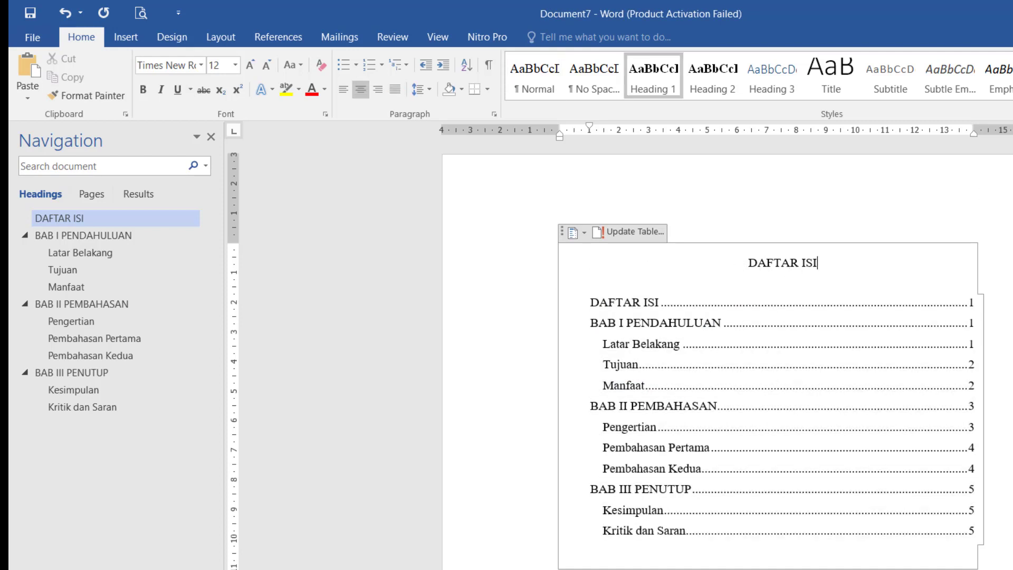
Try to split the BAB I PENDAHULUAN heading into two paragraphs, starting the second one at PENDAHULUAN
{"action": "scroll", "coordinate": [822, 280], "scroll_direction": "down", "scroll_amount": 5}
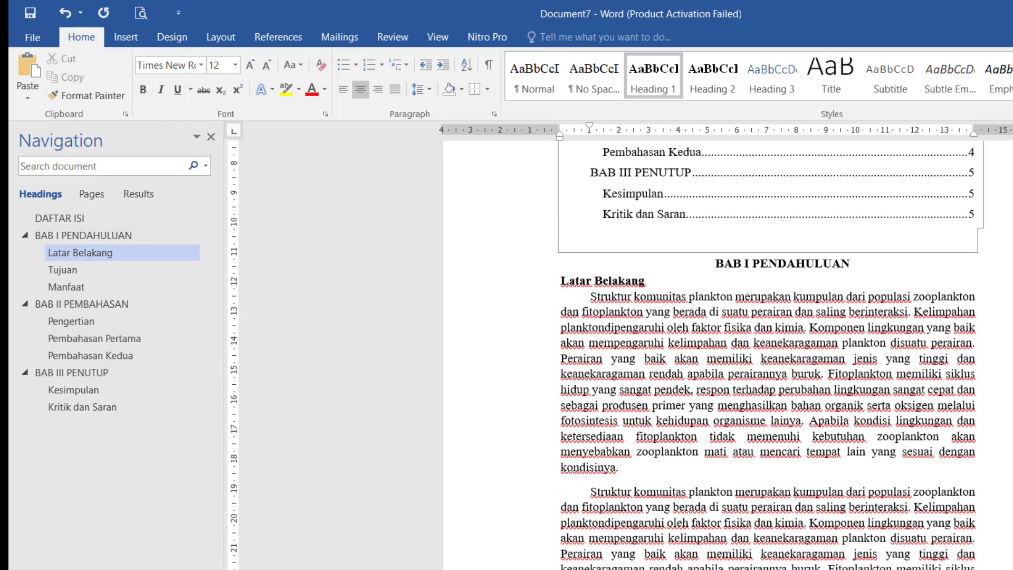
{"action": "left_click", "coordinate": [762, 269]}
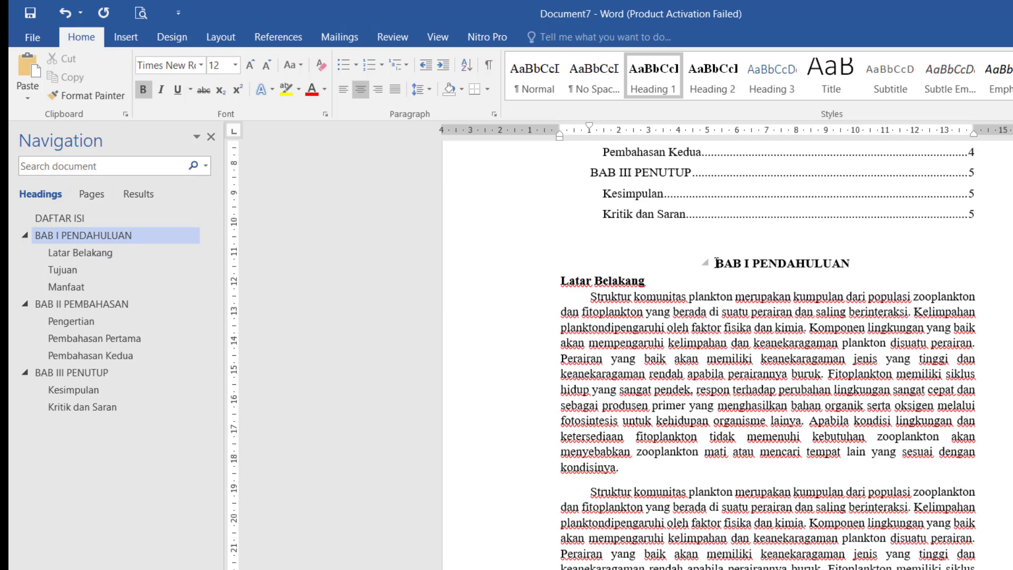
{"action": "left_click_drag", "start_coordinate": [716, 262], "coordinate": [856, 264]}
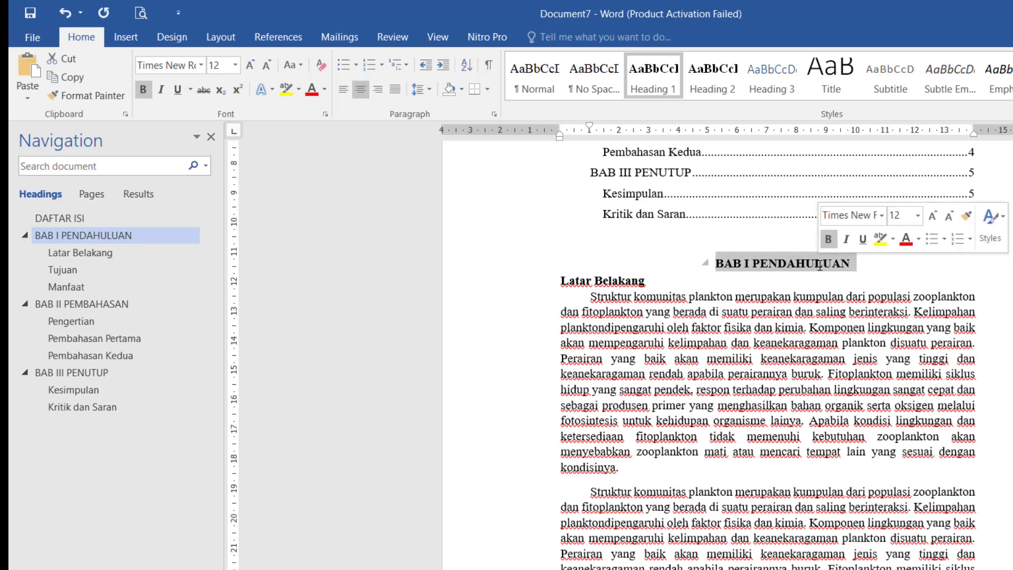
{"action": "left_click", "coordinate": [734, 264]}
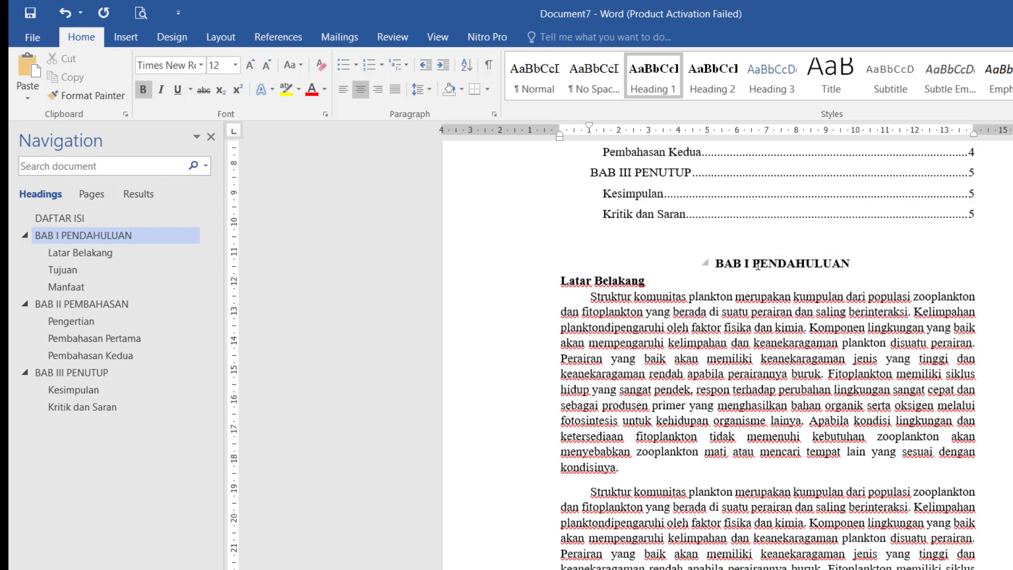
{"action": "left_click_drag", "start_coordinate": [753, 263], "coordinate": [805, 264]}
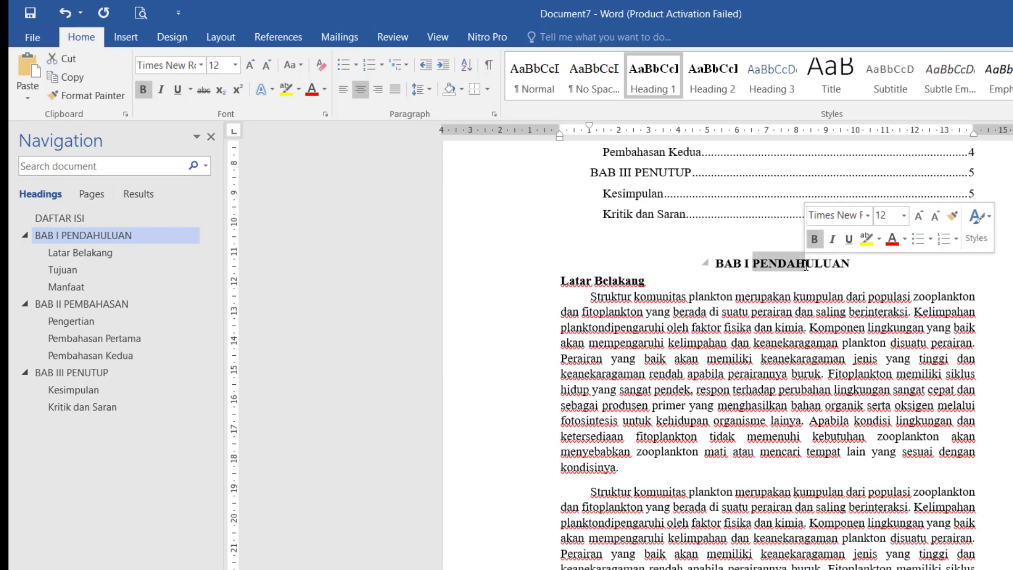
{"action": "left_click", "coordinate": [806, 265]}
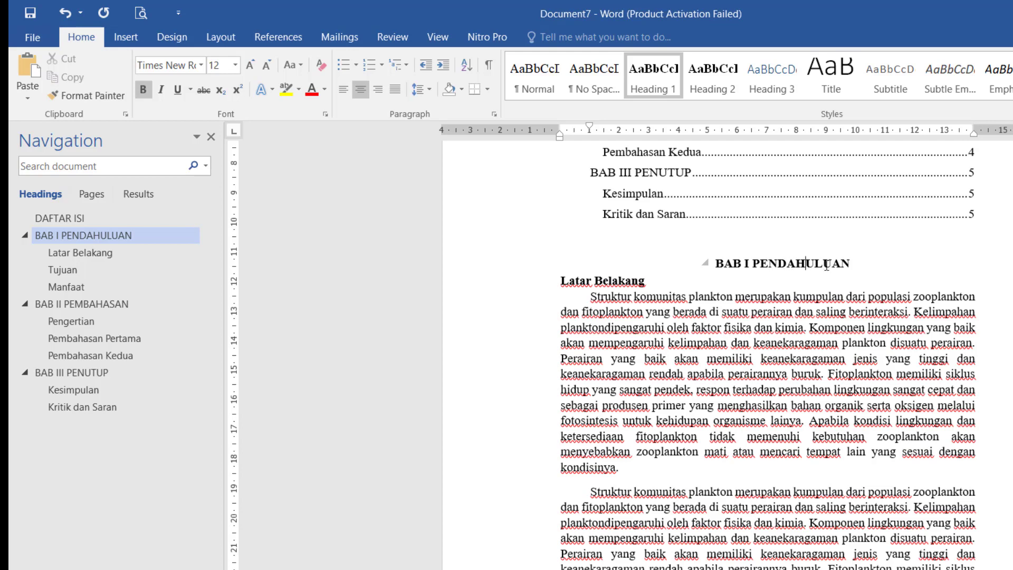
{"action": "left_click", "coordinate": [755, 264]}
{"action": "key", "text": "Return"}
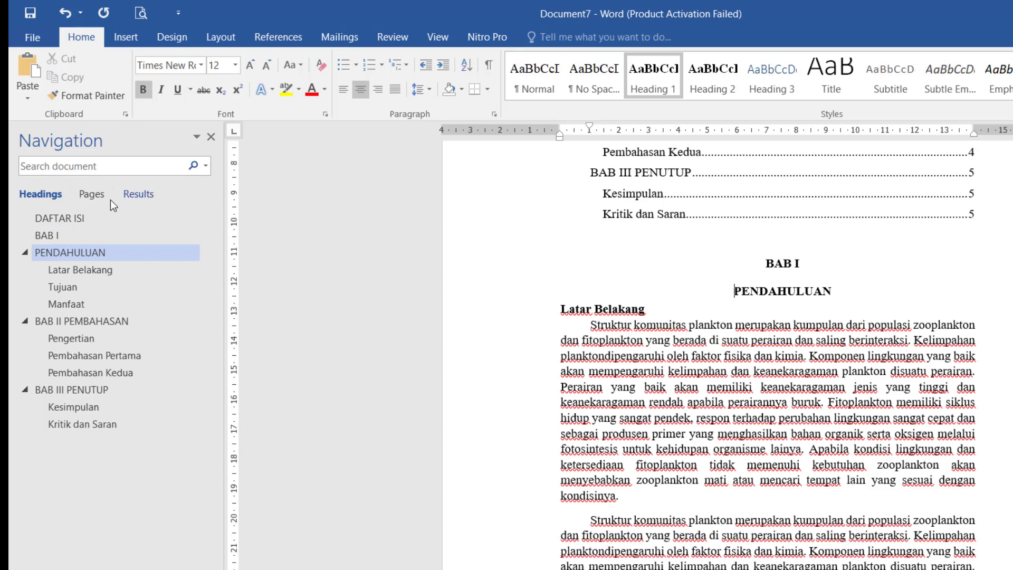
Check the separate BAB I and PENDAHULUAN entries in the heading outline by visiting each one
{"action": "left_click", "coordinate": [67, 236]}
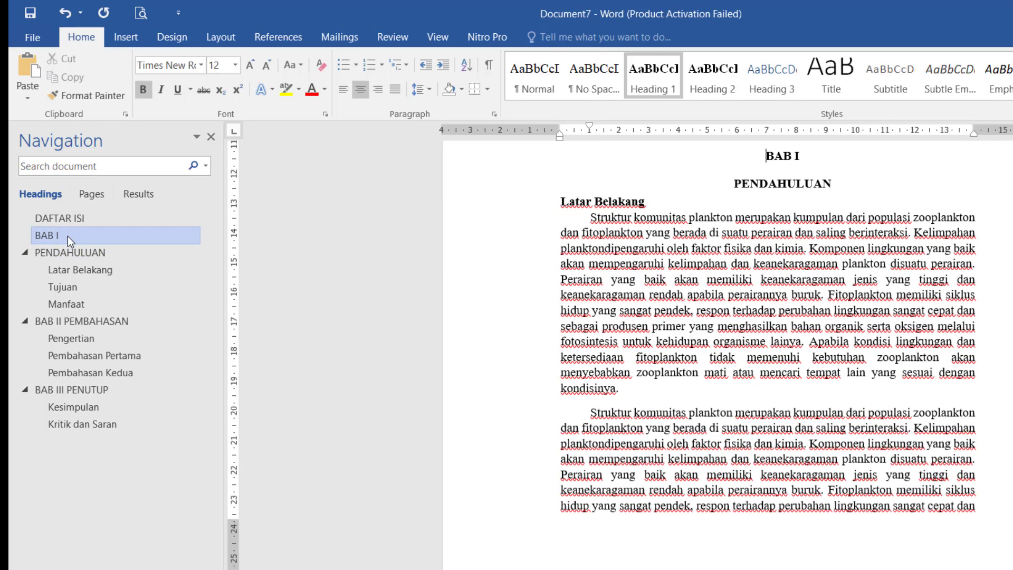
{"action": "left_click", "coordinate": [75, 249]}
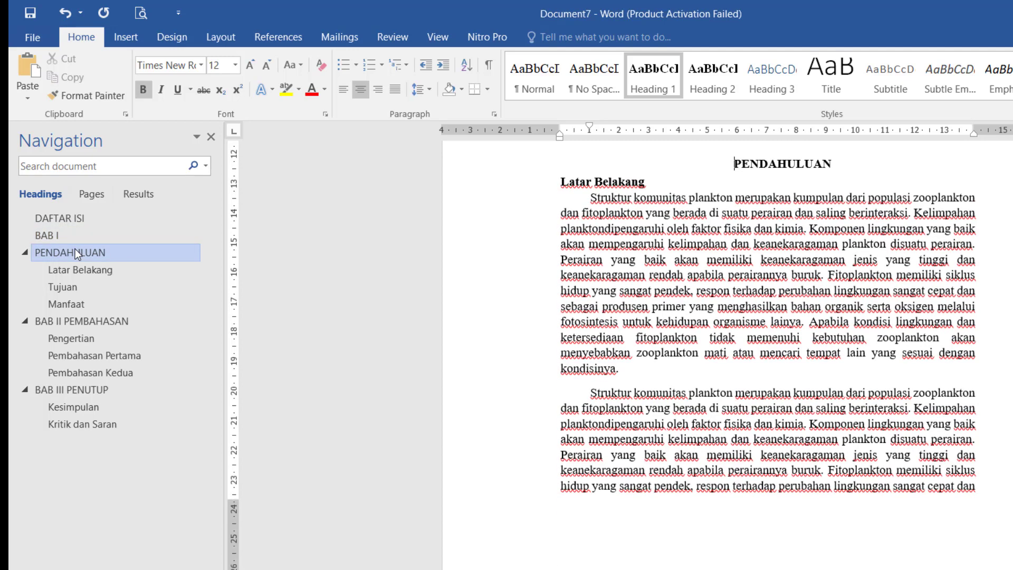
{"action": "left_click", "coordinate": [61, 236]}
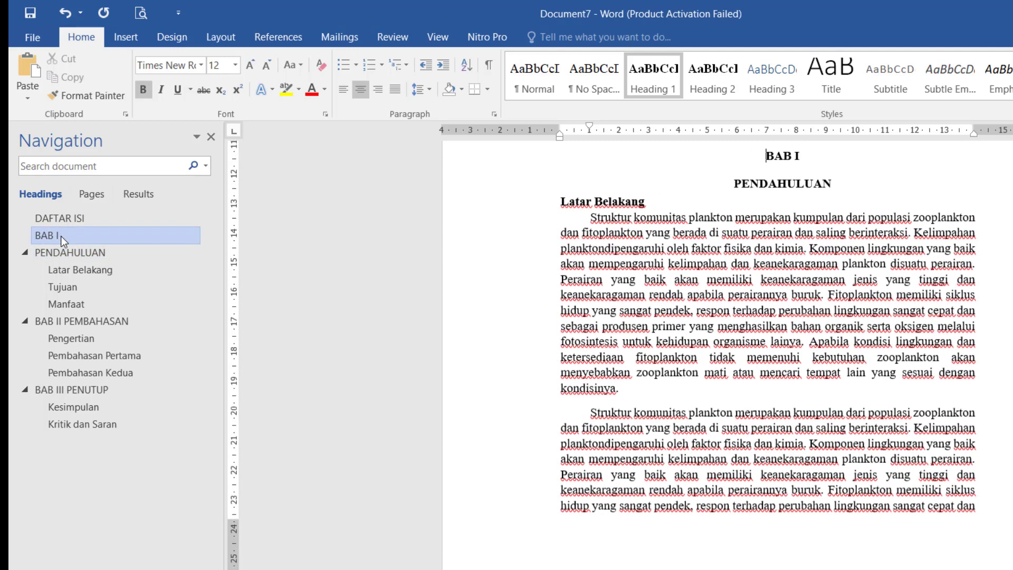
{"action": "left_click", "coordinate": [65, 254]}
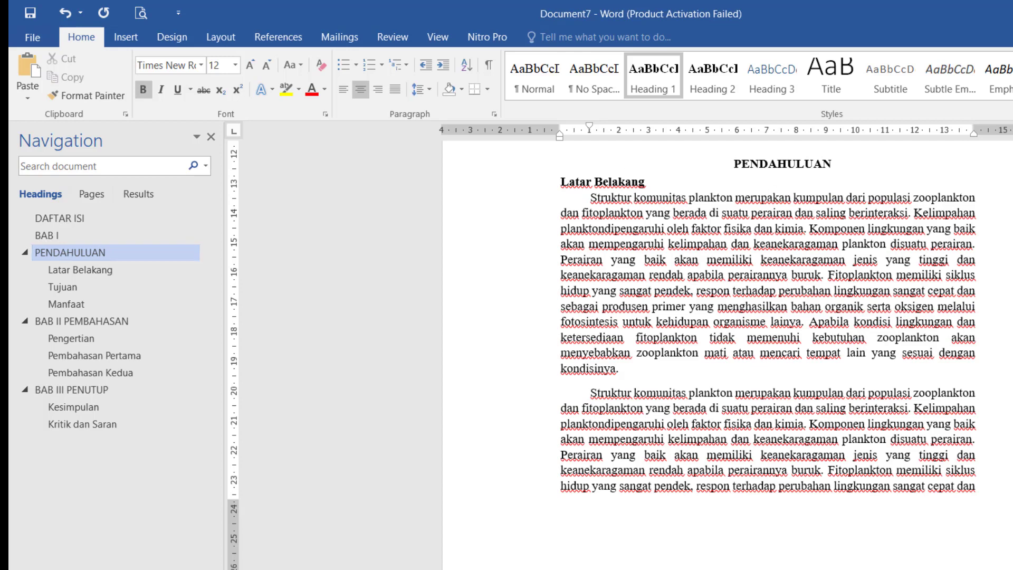
Remove the paragraph break before PENDAHULUAN to rejoin it with BAB I as a single heading line
{"action": "scroll", "coordinate": [768, 338], "scroll_direction": "up", "scroll_amount": 1}
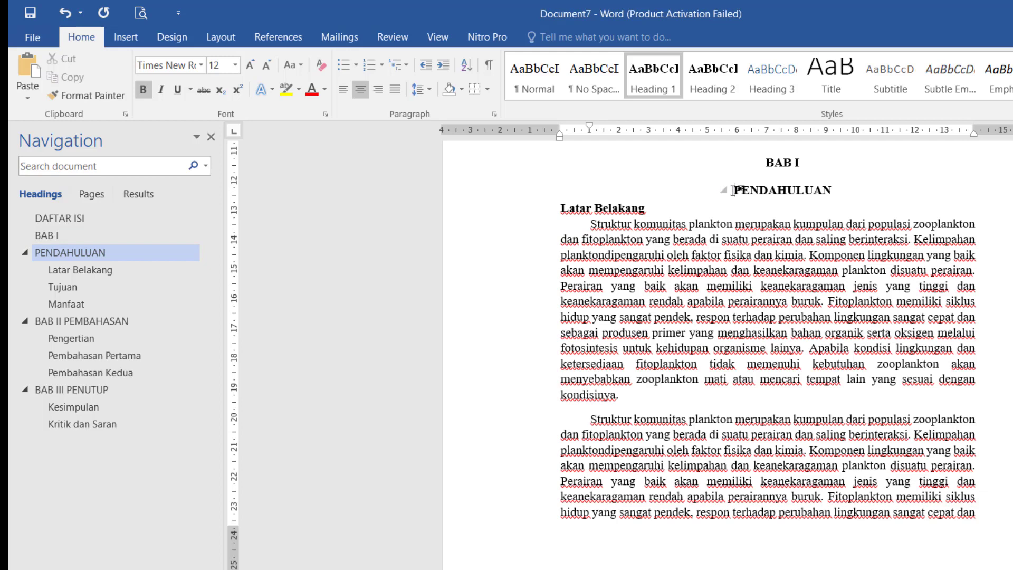
{"action": "key", "text": "ctrl+j"}
{"action": "key", "text": "BackSpace"}
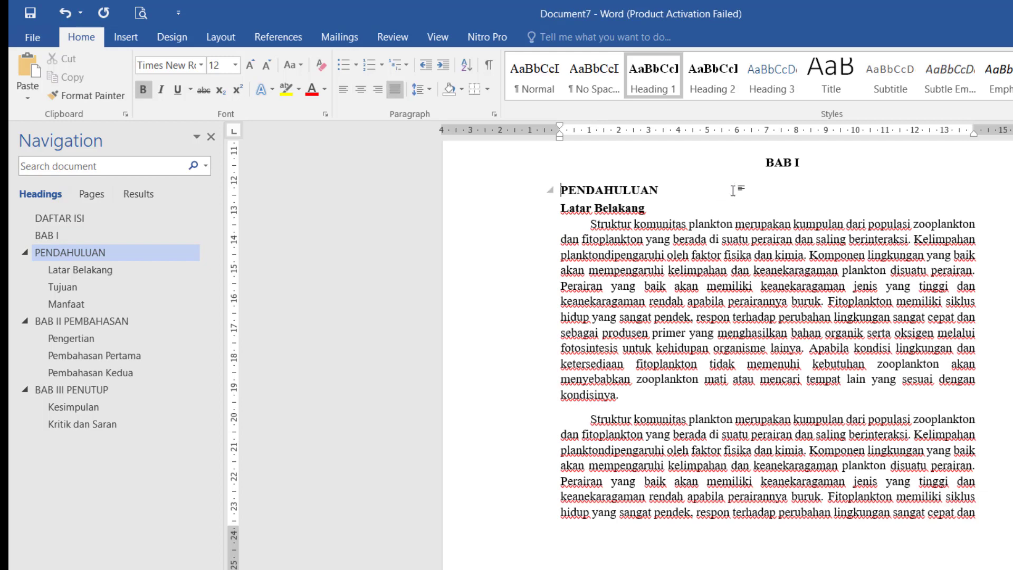
{"action": "key", "text": "BackSpace"}
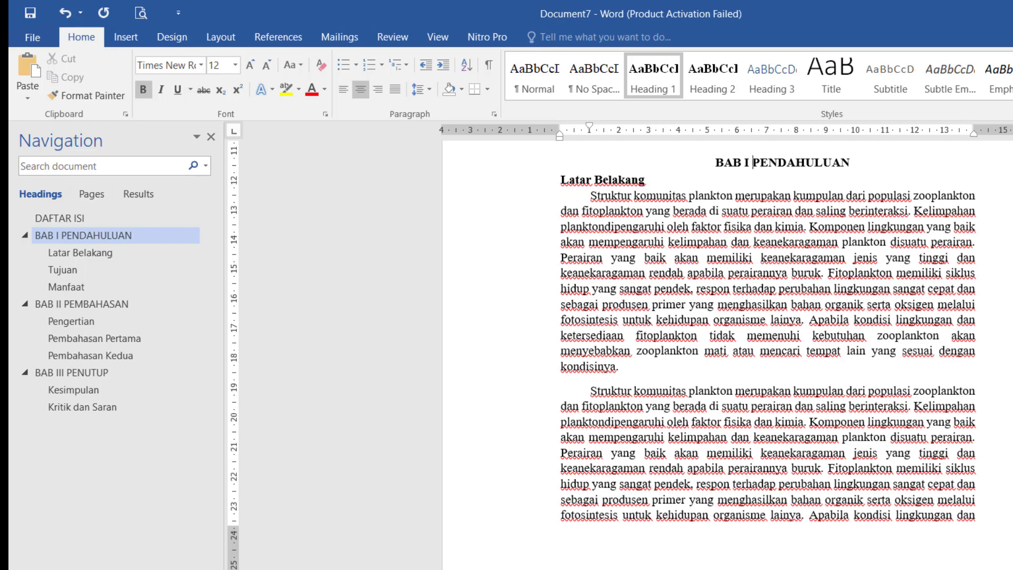
{"action": "key", "text": "ctrl+F1"}
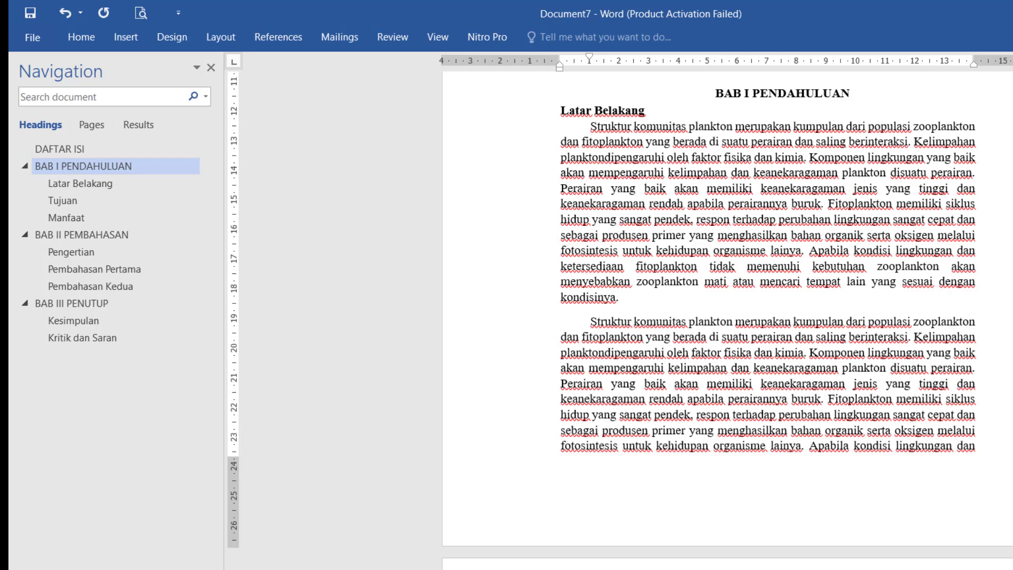
{"action": "key", "text": "ctrl+F1"}
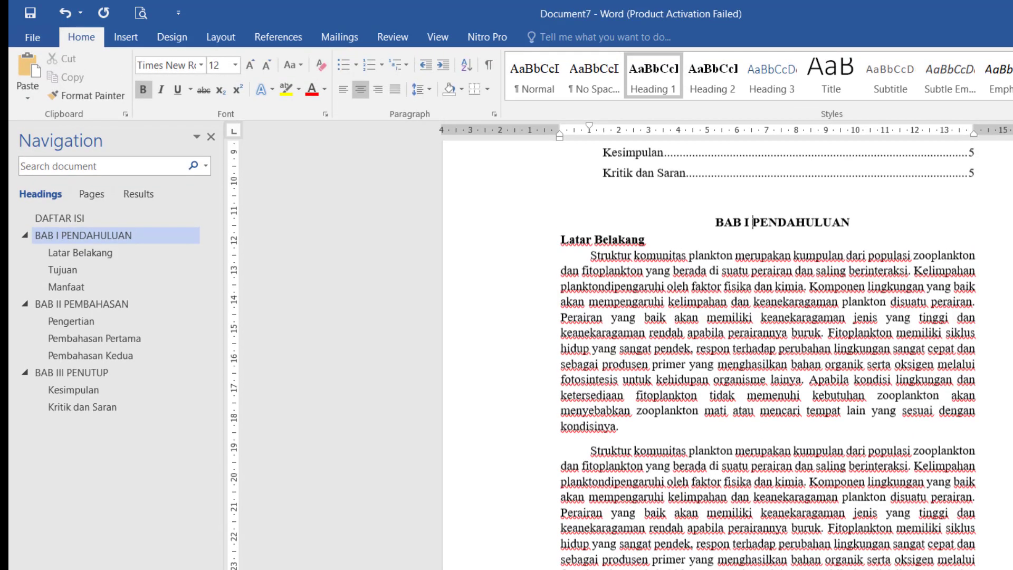
Insert a Text Wrapping break before PENDAHULUAN in the BAB I PENDAHULUAN heading
{"action": "scroll", "coordinate": [710, 353], "scroll_direction": "down", "scroll_amount": 1}
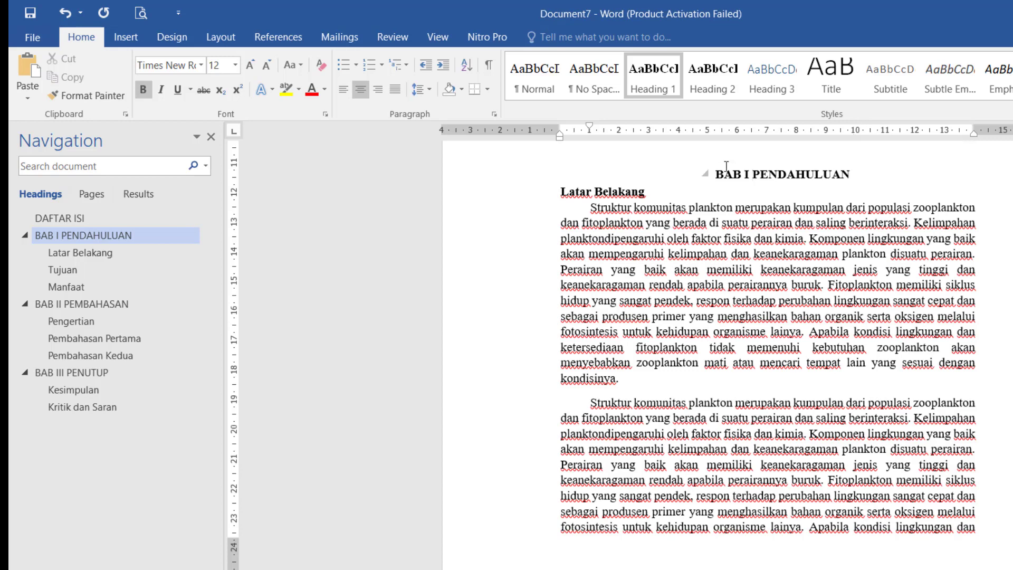
{"action": "left_click", "coordinate": [752, 174]}
{"action": "left_click", "coordinate": [228, 38]}
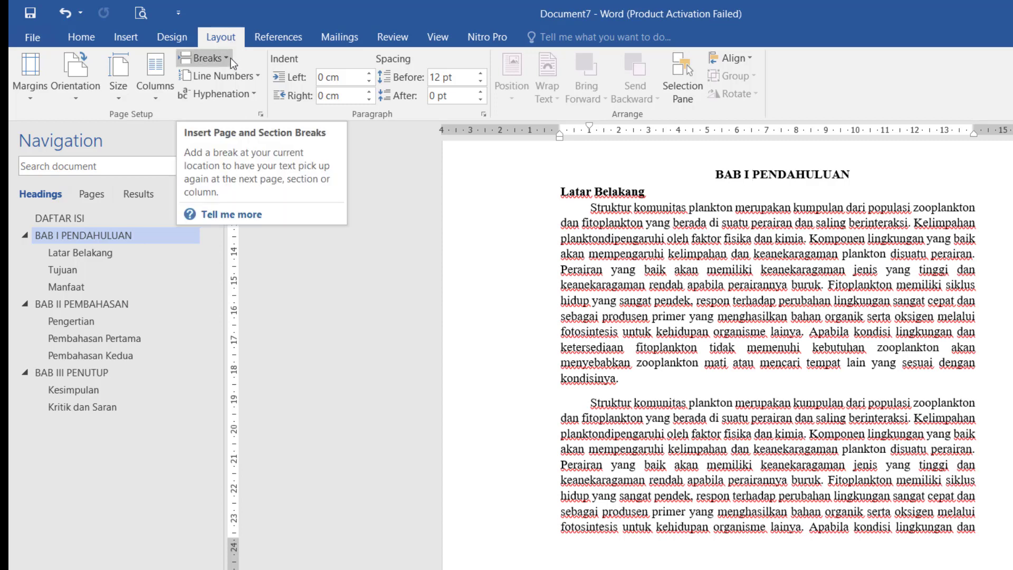
{"action": "left_click", "coordinate": [230, 58]}
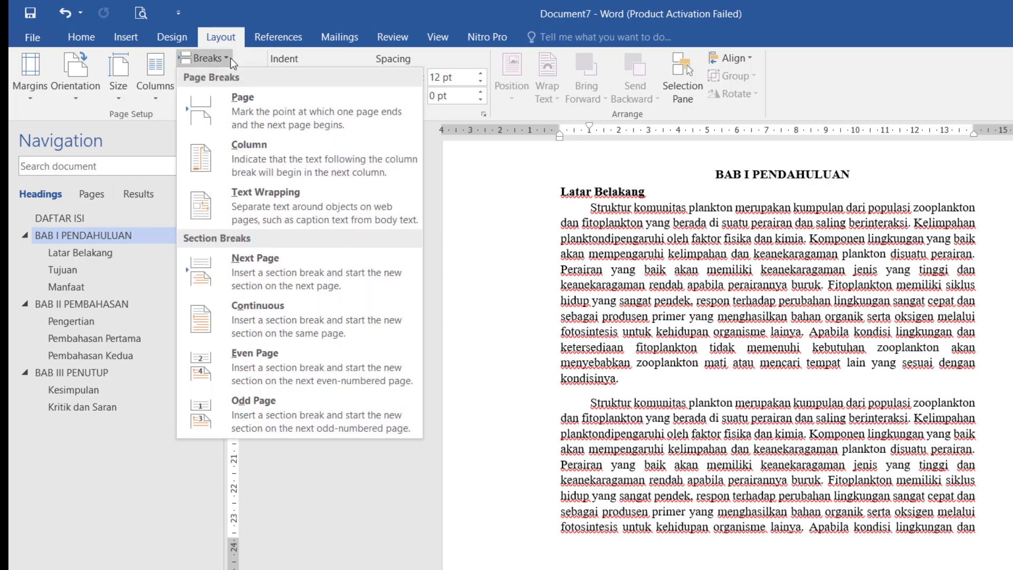
{"action": "left_click", "coordinate": [344, 205]}
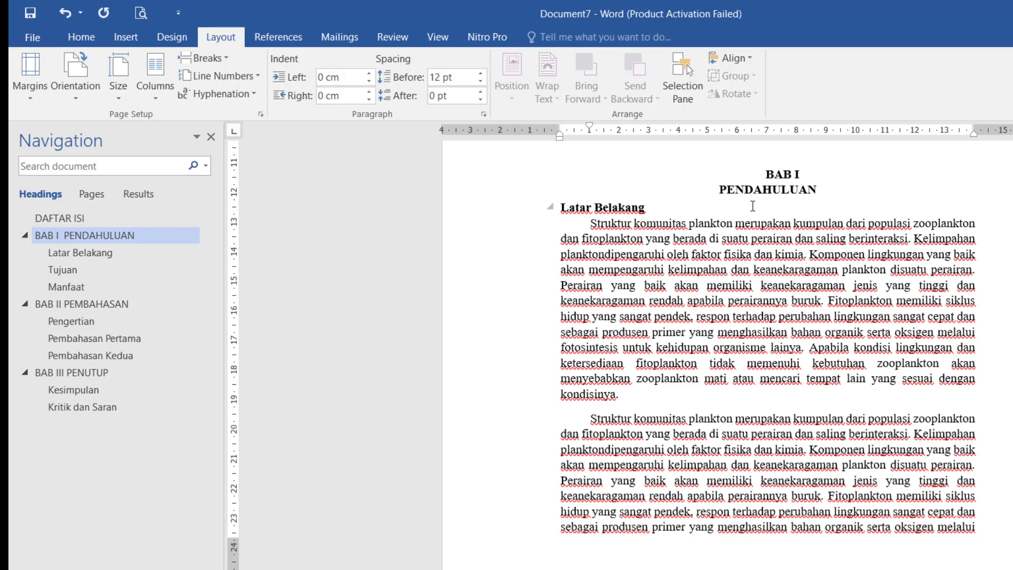
Modify the Heading 1 style so its paragraph format has no special indentation, removing the first-line indent
{"action": "left_click", "coordinate": [766, 173]}
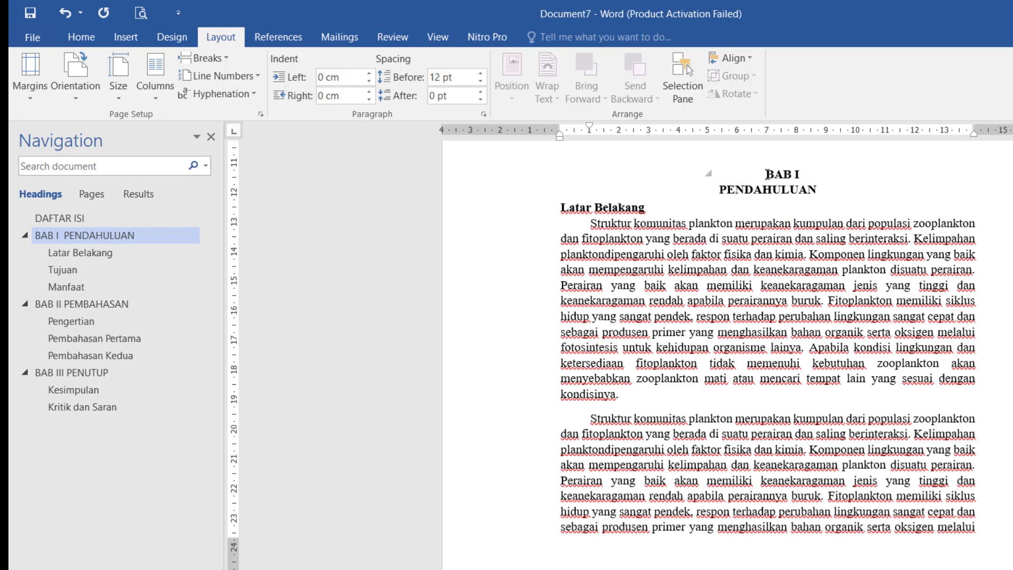
{"action": "left_click", "coordinate": [88, 37]}
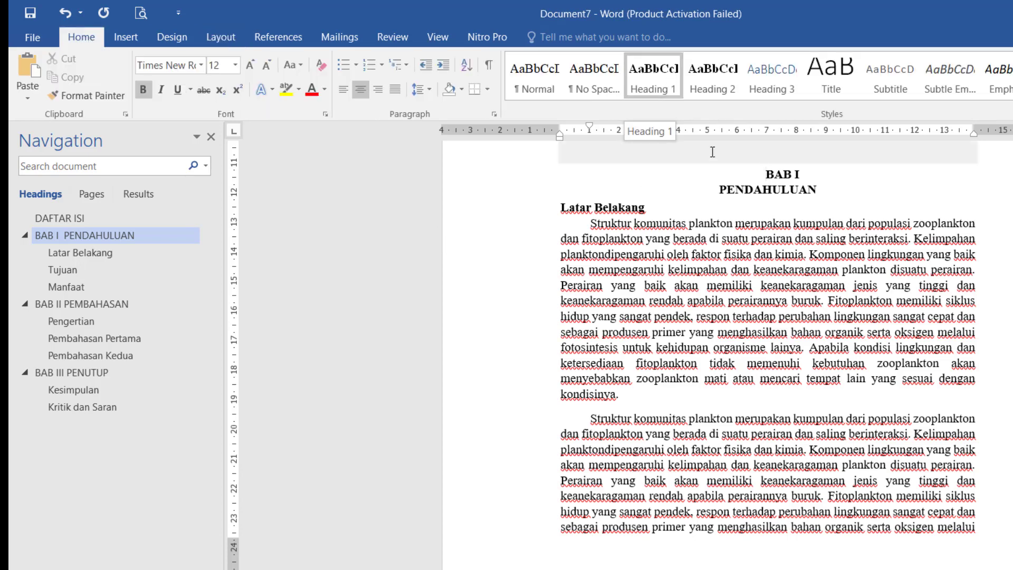
{"action": "left_click", "coordinate": [767, 174]}
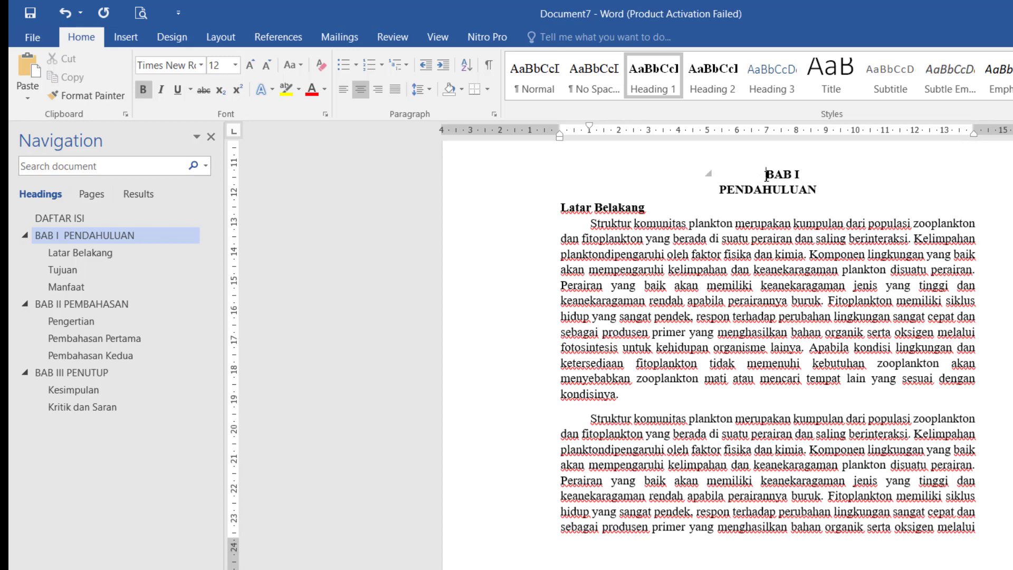
{"action": "right_click", "coordinate": [667, 74]}
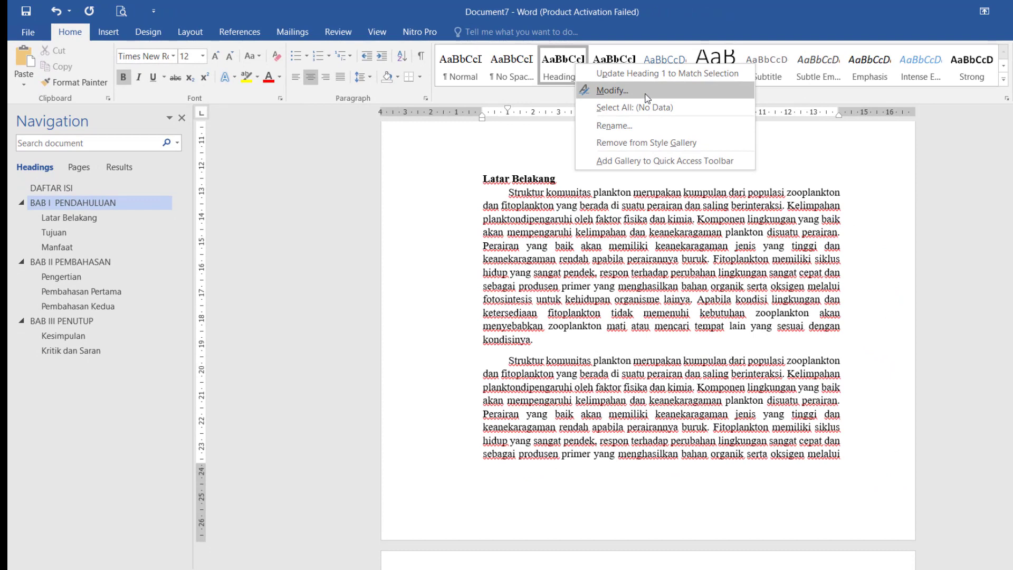
{"action": "left_click", "coordinate": [696, 103]}
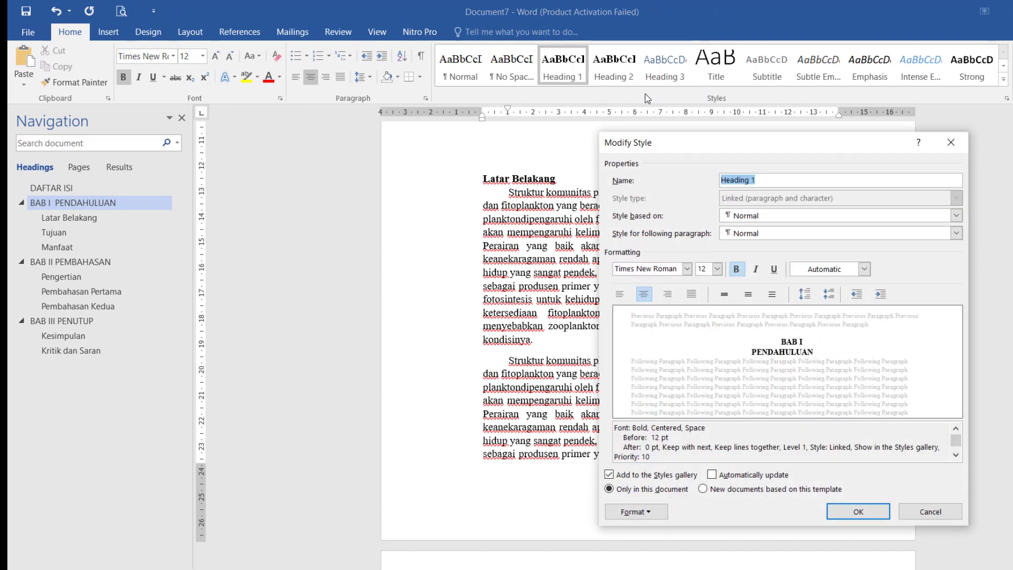
{"action": "left_click_drag", "start_coordinate": [768, 143], "coordinate": [745, 171]}
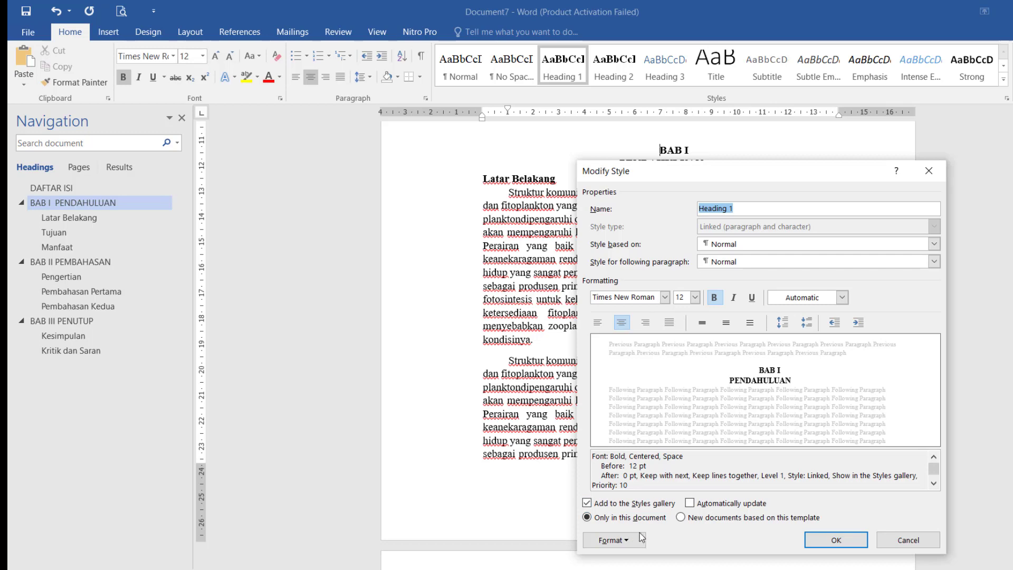
{"action": "left_click", "coordinate": [628, 542]}
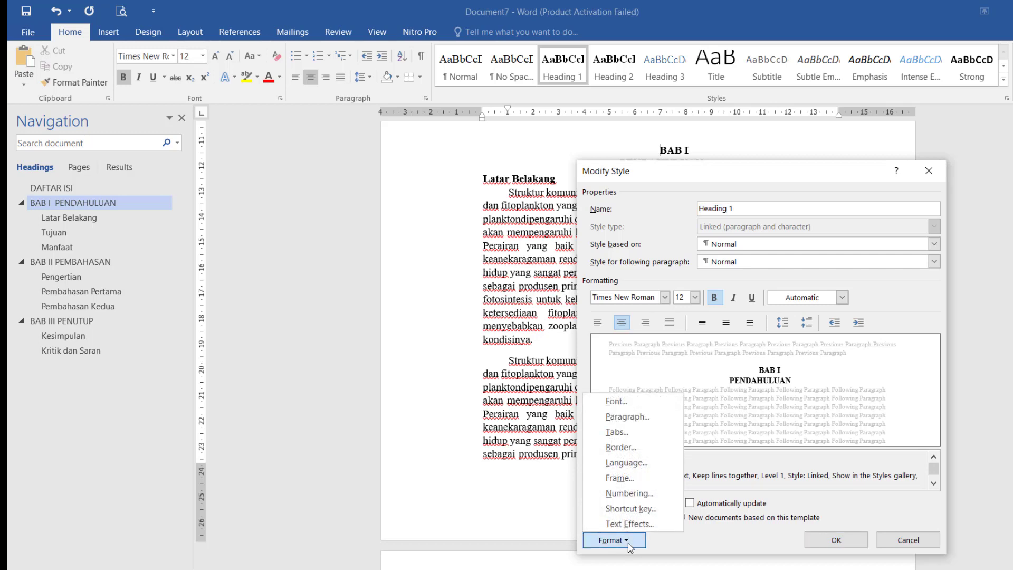
{"action": "left_click", "coordinate": [646, 420]}
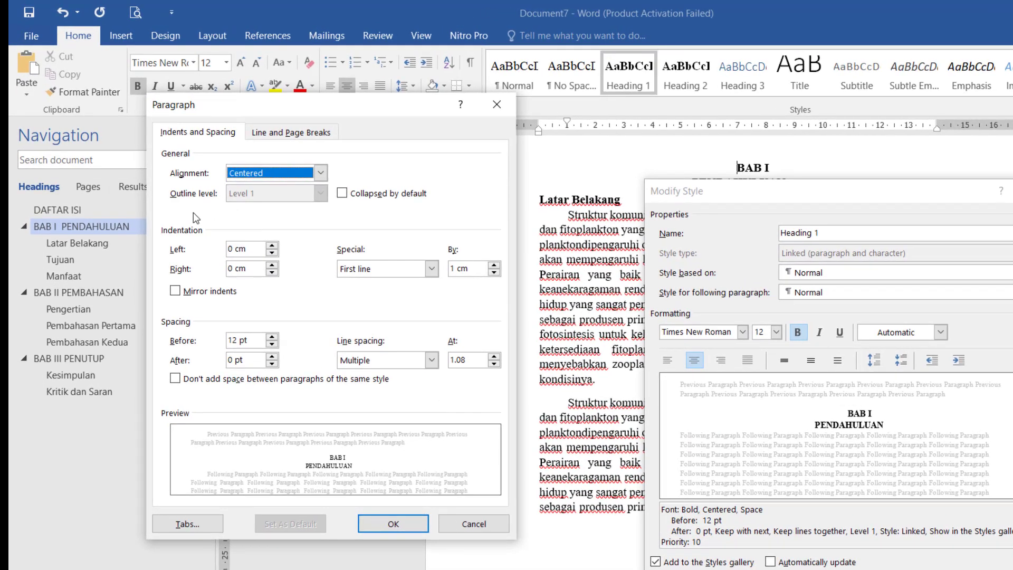
{"action": "left_click", "coordinate": [432, 268]}
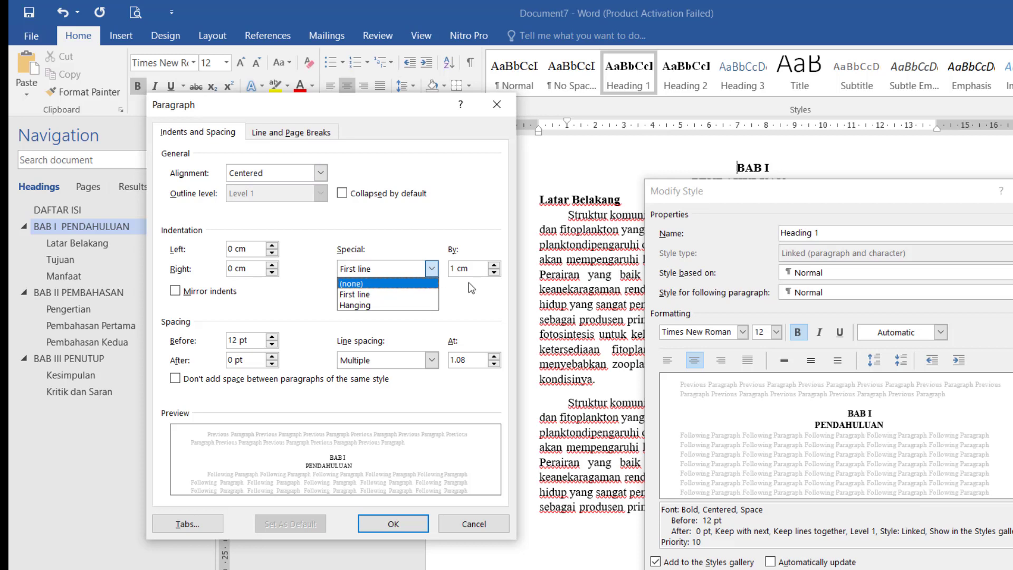
{"action": "left_click", "coordinate": [426, 284]}
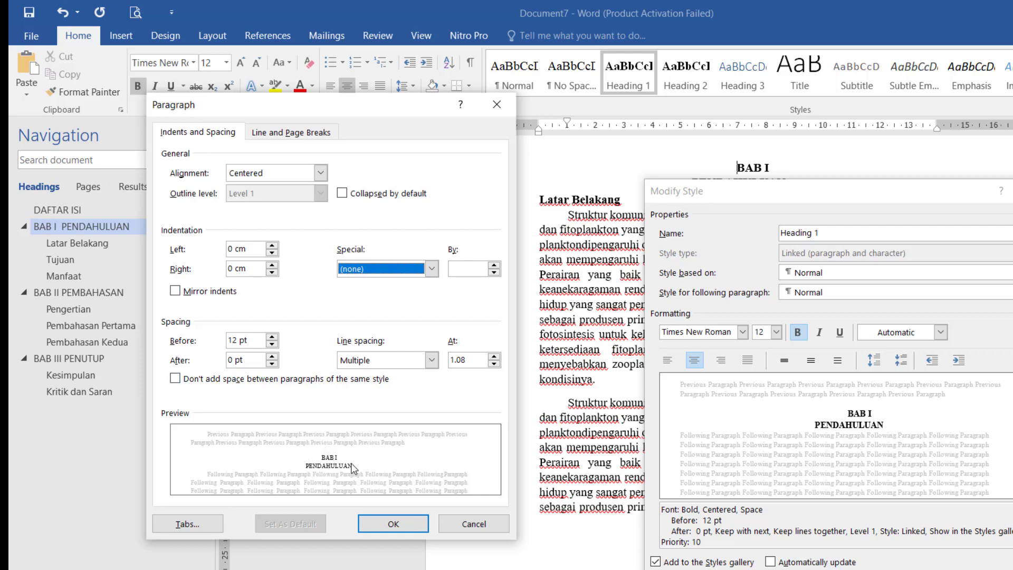
{"action": "left_click", "coordinate": [394, 524]}
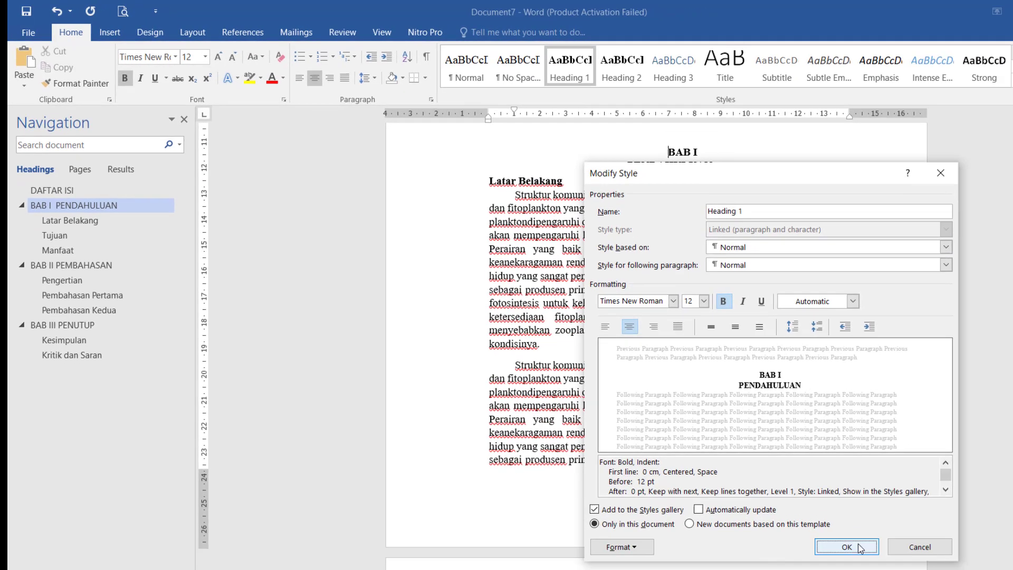
{"action": "left_click", "coordinate": [848, 539]}
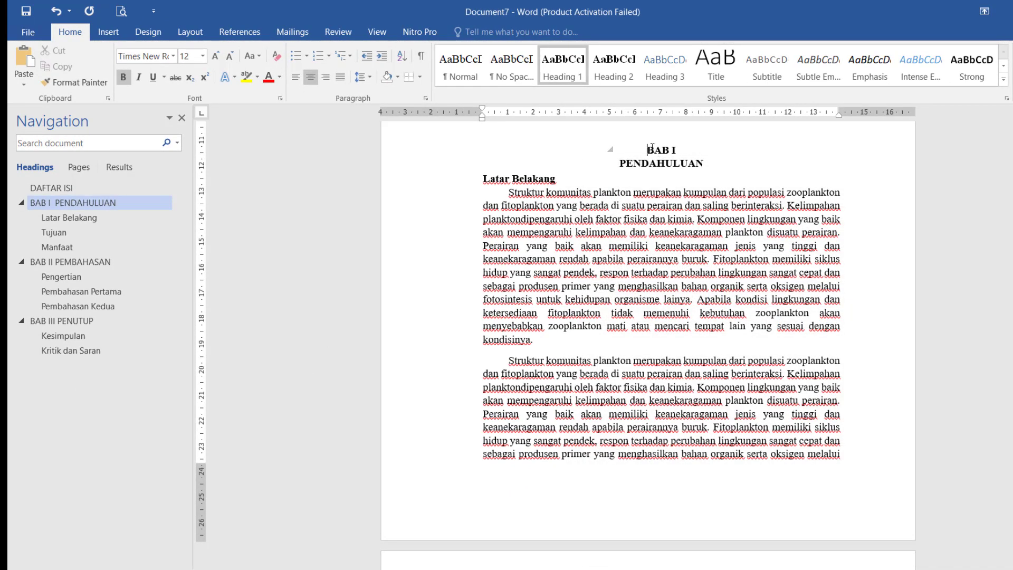
Check the alignment of the two-line BAB I PENDAHULUAN heading and its entry in the heading outline
{"action": "left_click_drag", "start_coordinate": [651, 150], "coordinate": [691, 164]}
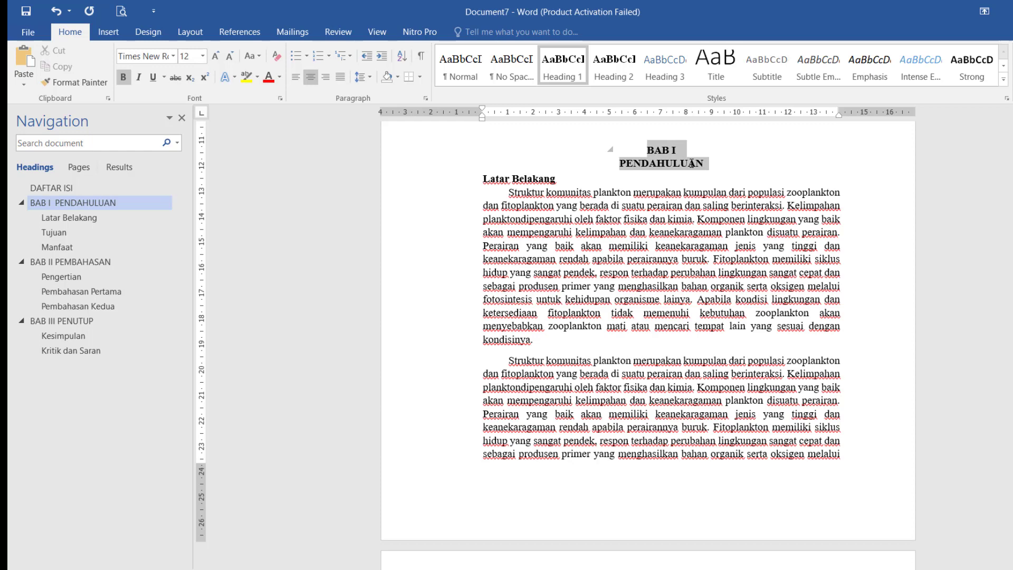
{"action": "left_click", "coordinate": [684, 192]}
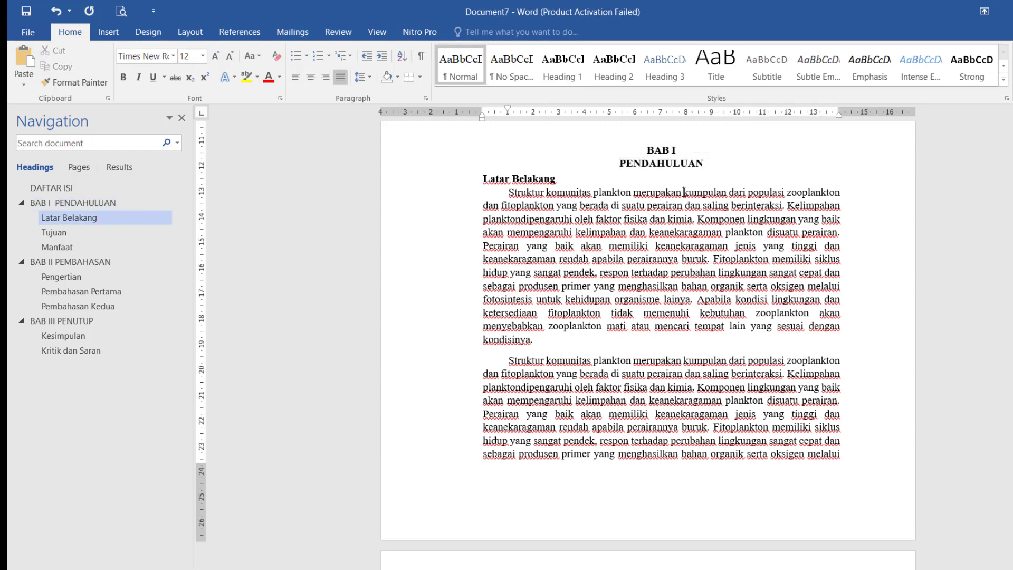
{"action": "scroll", "coordinate": [961, 171], "scroll_direction": "up", "scroll_amount": 1}
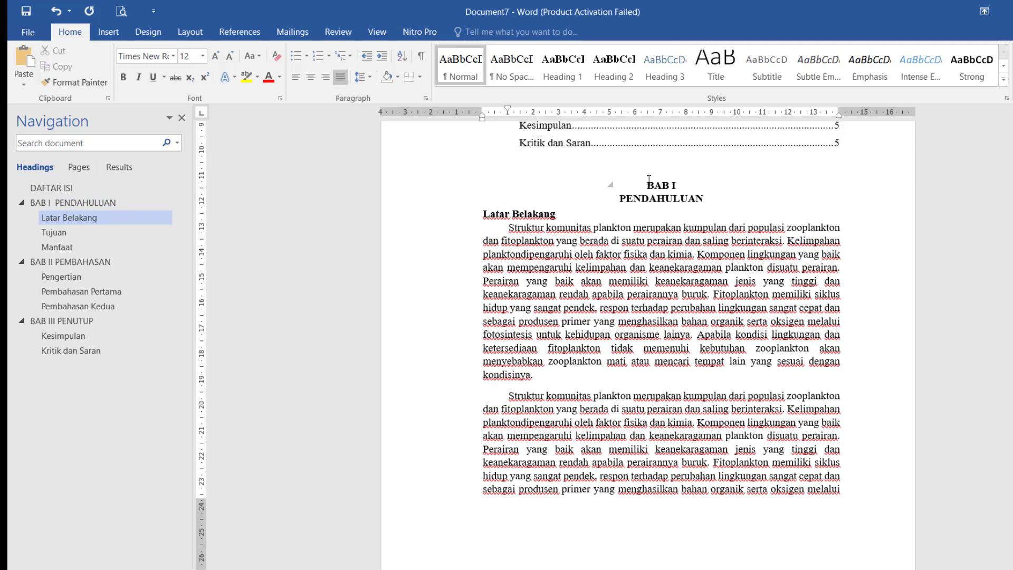
{"action": "left_click_drag", "start_coordinate": [648, 182], "coordinate": [691, 199]}
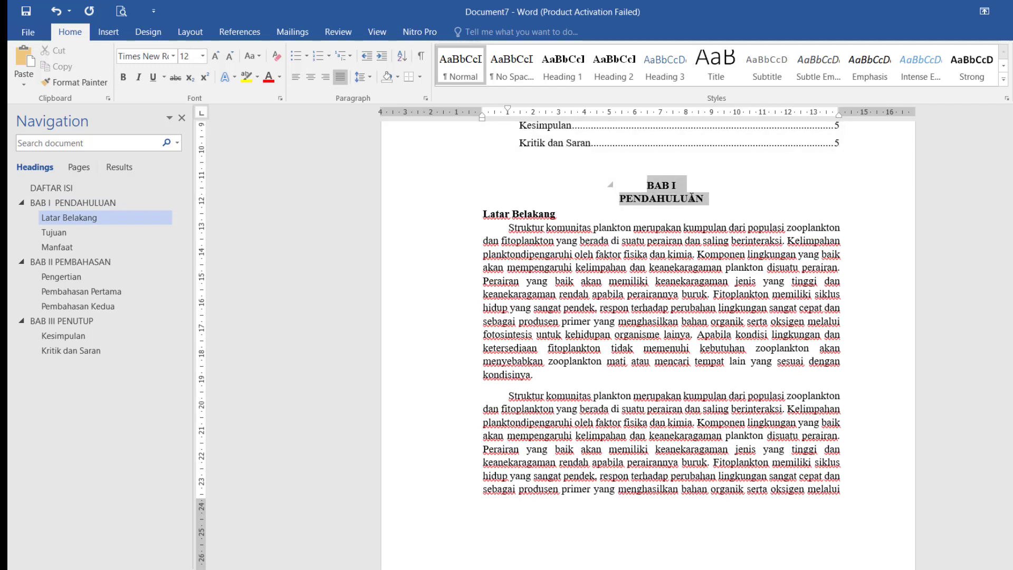
{"action": "left_click", "coordinate": [689, 199]}
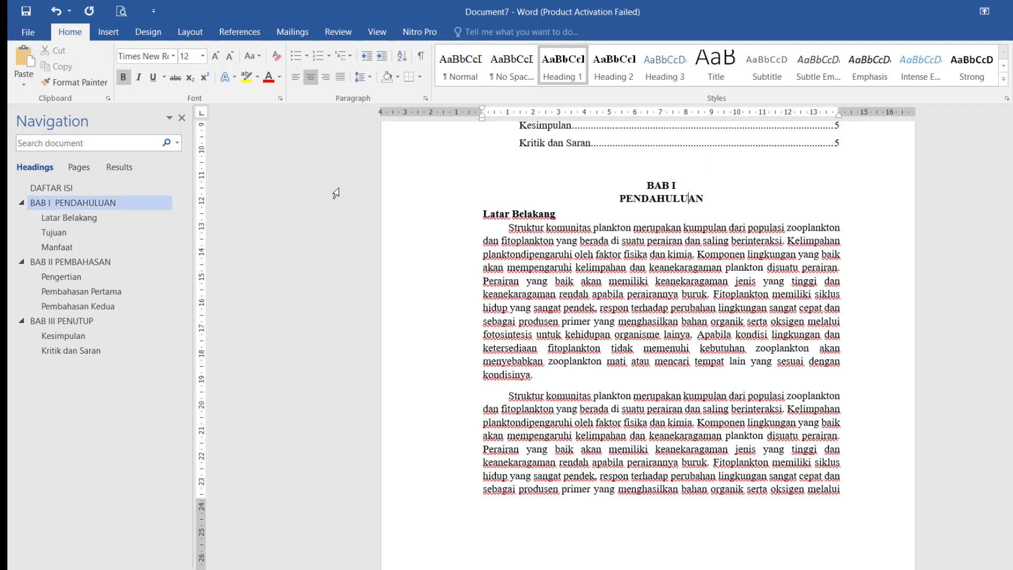
{"action": "left_click", "coordinate": [106, 216]}
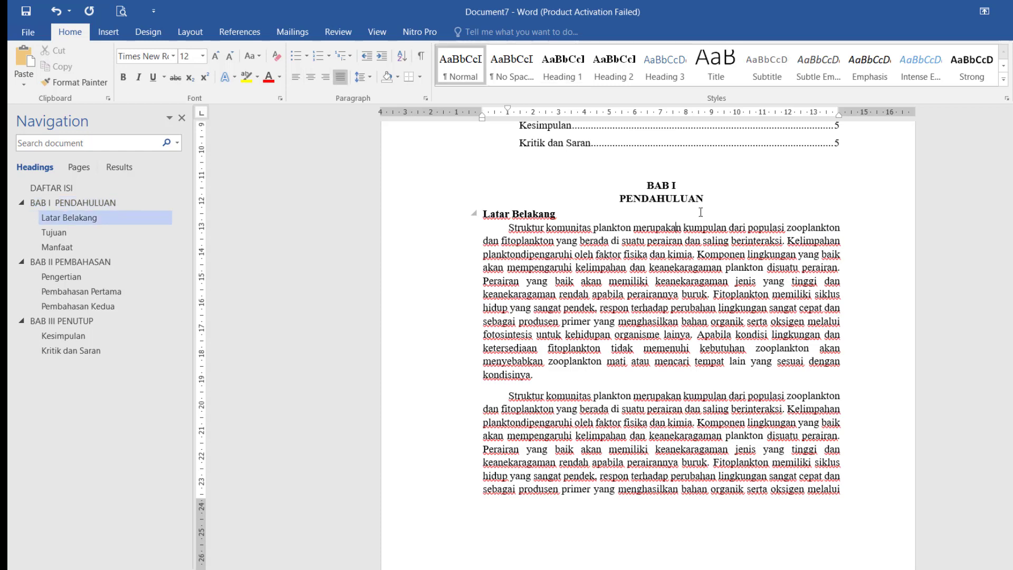
Update the entire DAFTAR ISI table of contents, including the heading text and page numbers
{"action": "mouse_move", "coordinate": [1011, 169]}
{"action": "left_mouse_down"}
{"action": "mouse_move", "coordinate": [1012, 139]}
{"action": "mouse_move", "coordinate": [1012, 172]}
{"action": "left_mouse_up"}
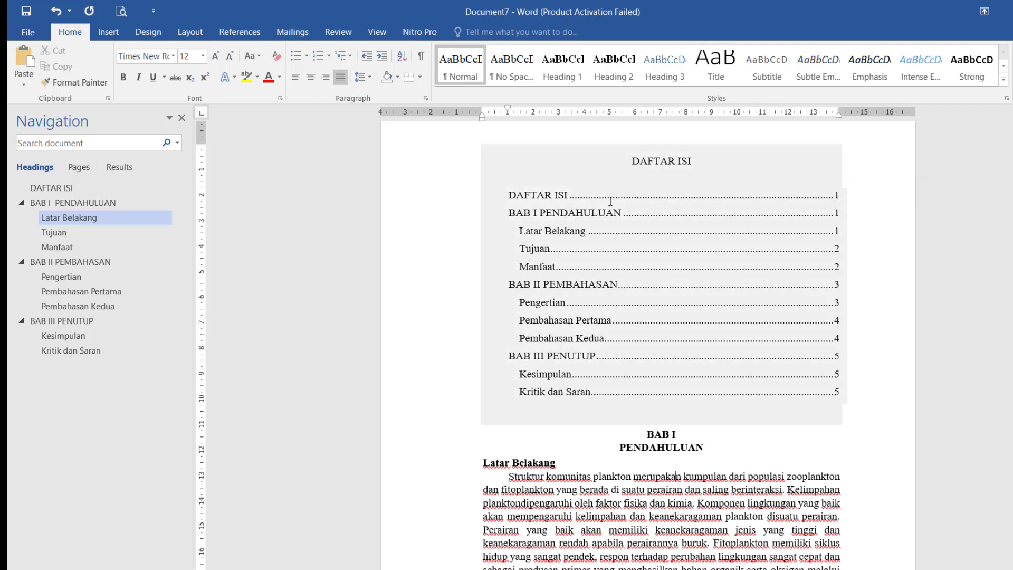
{"action": "left_click", "coordinate": [610, 200]}
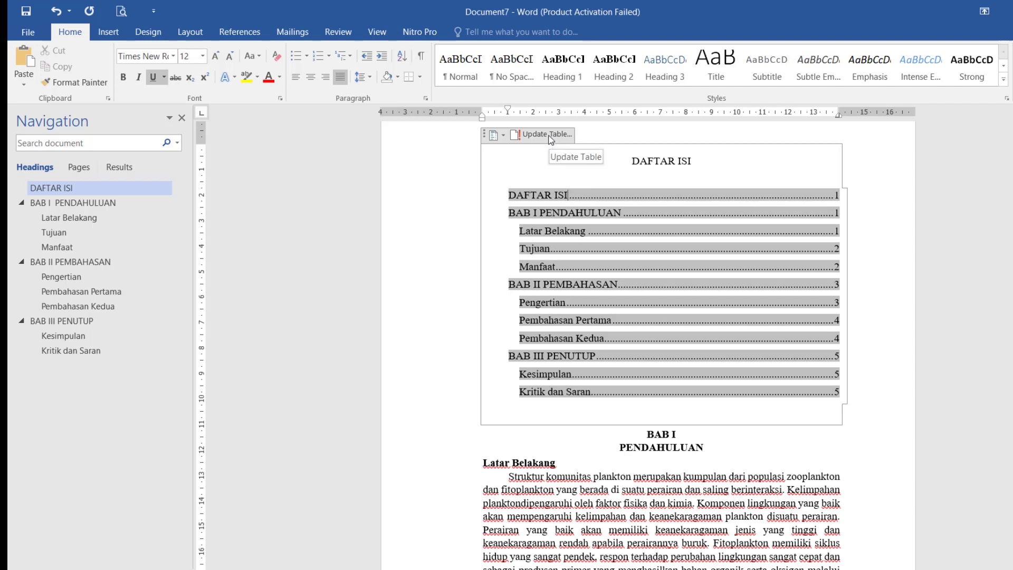
{"action": "right_click", "coordinate": [595, 190]}
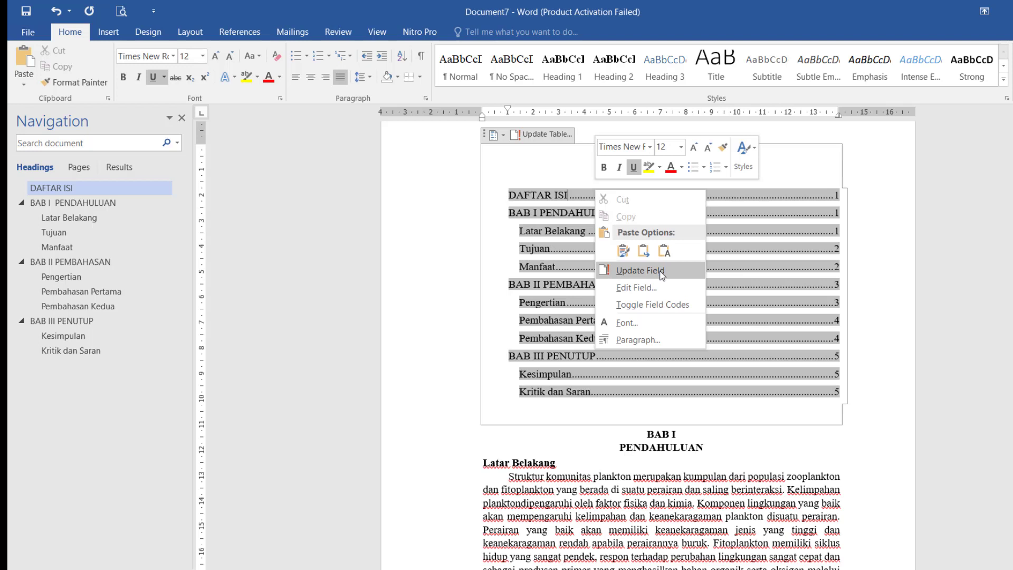
{"action": "left_click", "coordinate": [688, 270]}
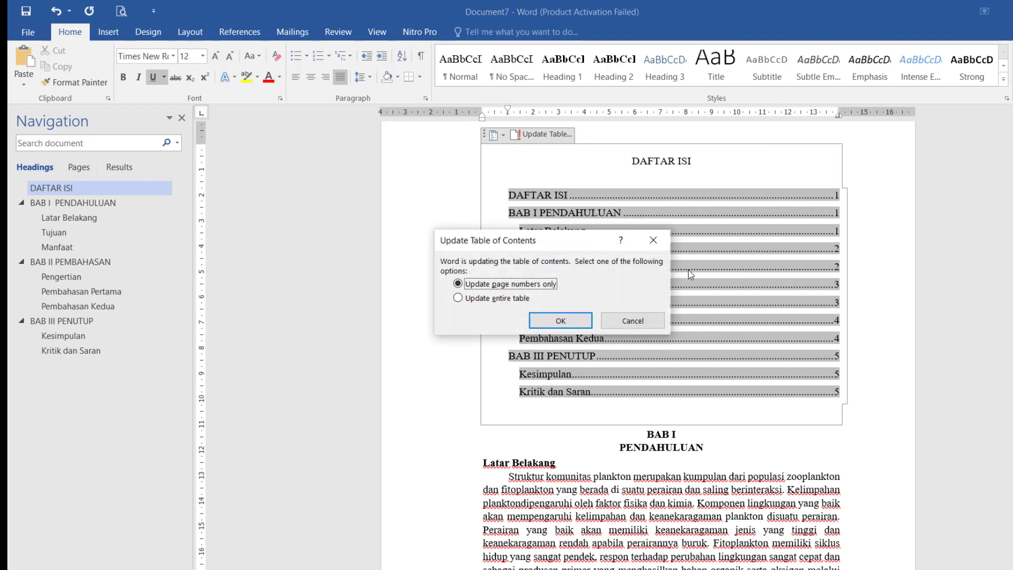
{"action": "left_click", "coordinate": [497, 301]}
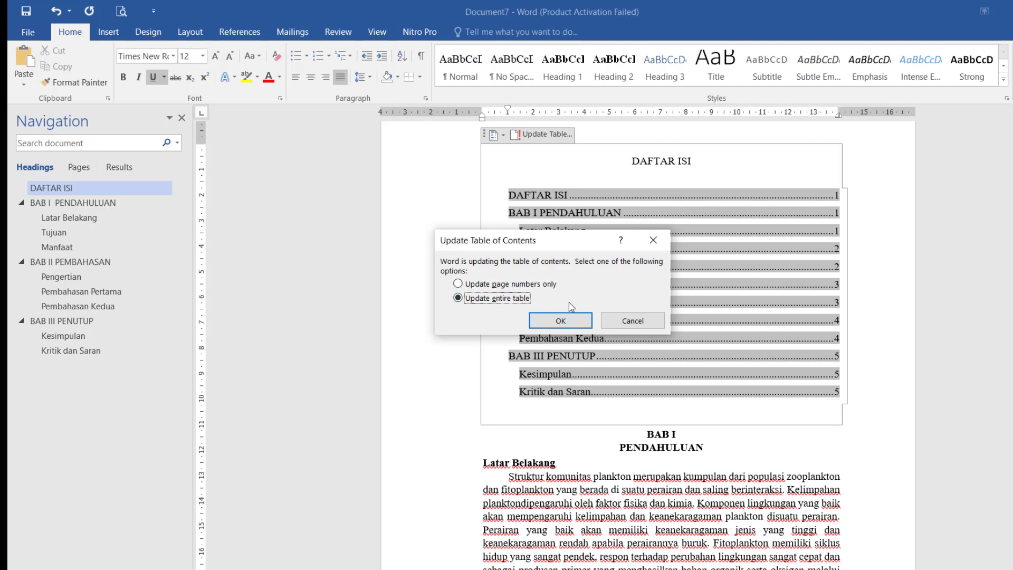
{"action": "left_click", "coordinate": [569, 322]}
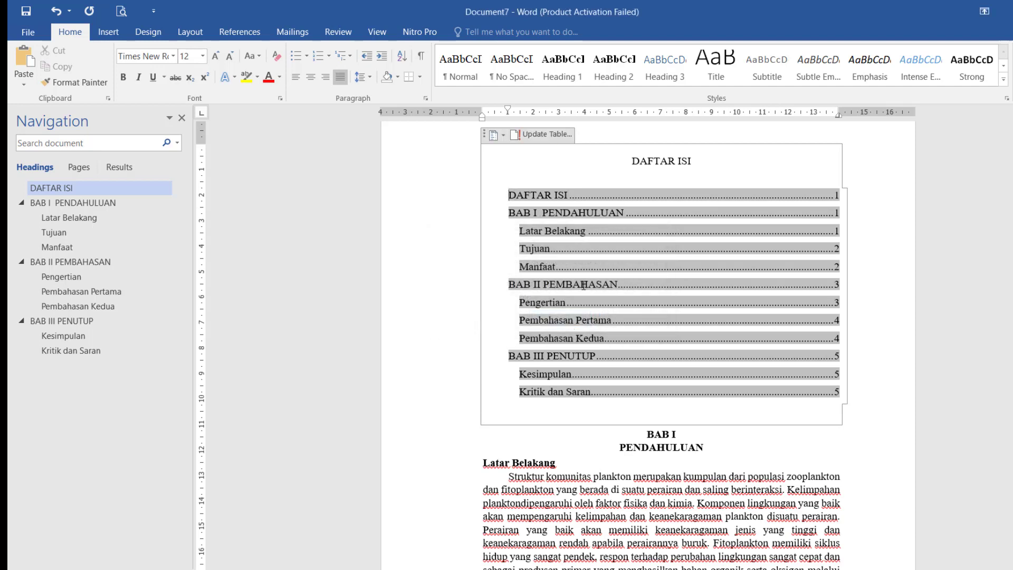
Delete the line break after BAB I to rejoin the heading, and reinsert a manual line break before PENDAHULUAN
{"action": "left_click", "coordinate": [597, 446]}
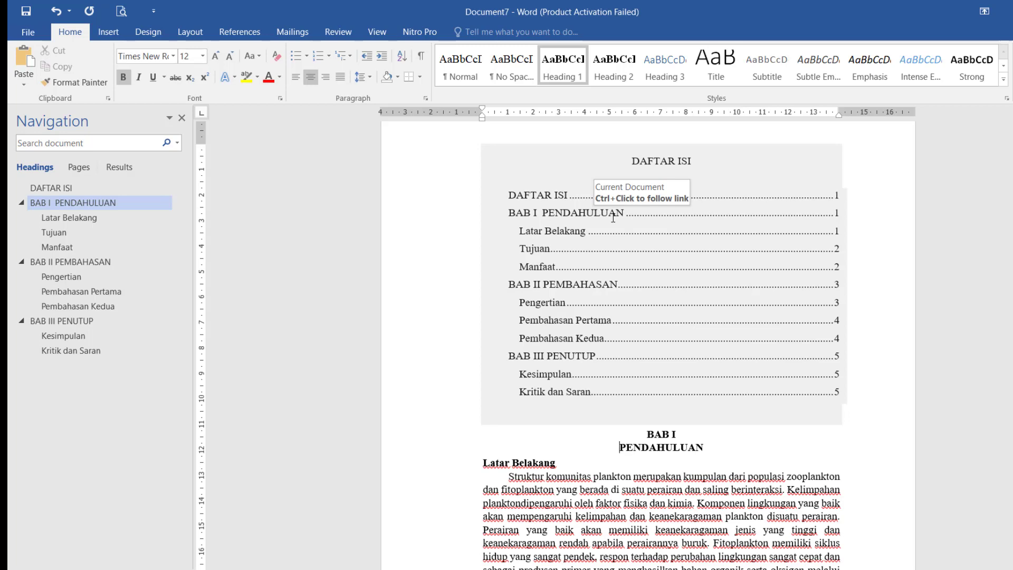
{"action": "left_click", "coordinate": [702, 437]}
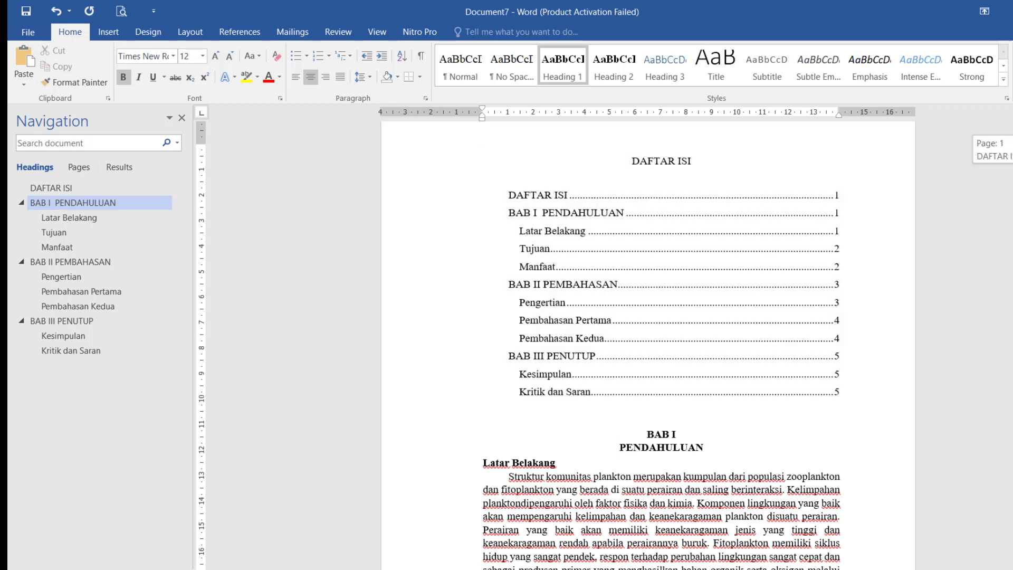
{"action": "scroll", "coordinate": [756, 375], "scroll_direction": "down", "scroll_amount": 2}
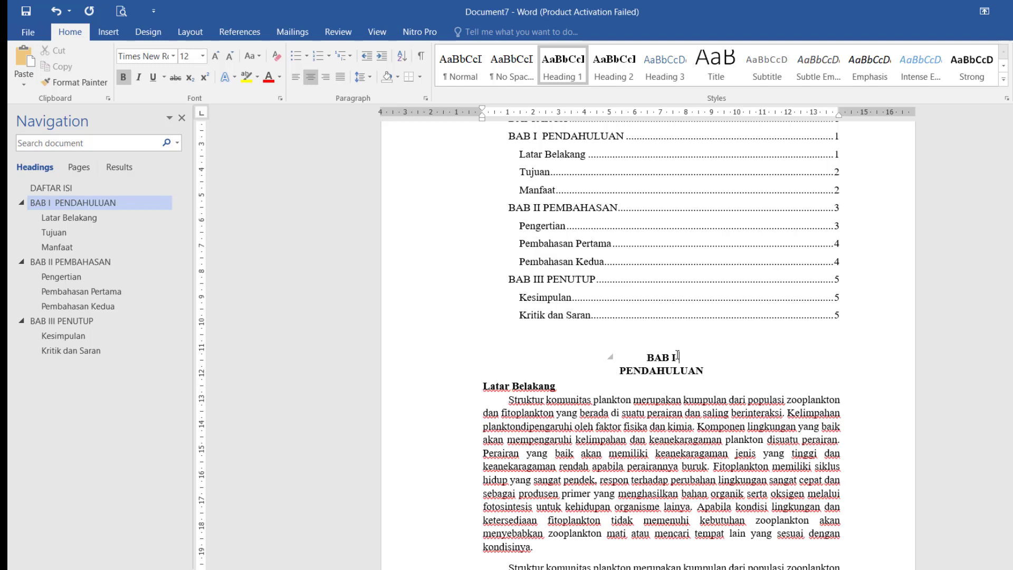
{"action": "key", "text": "Delete"}
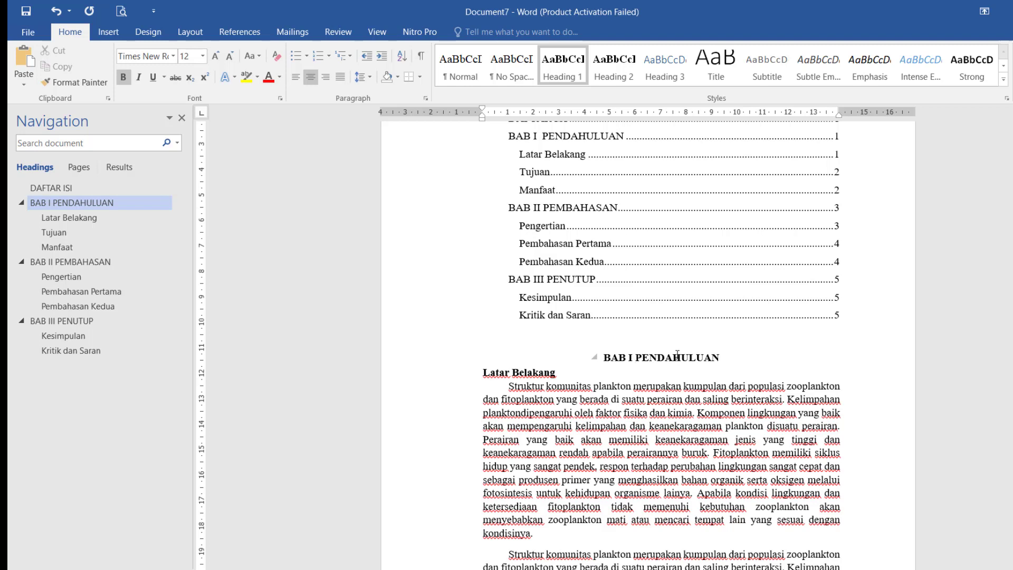
{"action": "key", "text": "shift+Return"}
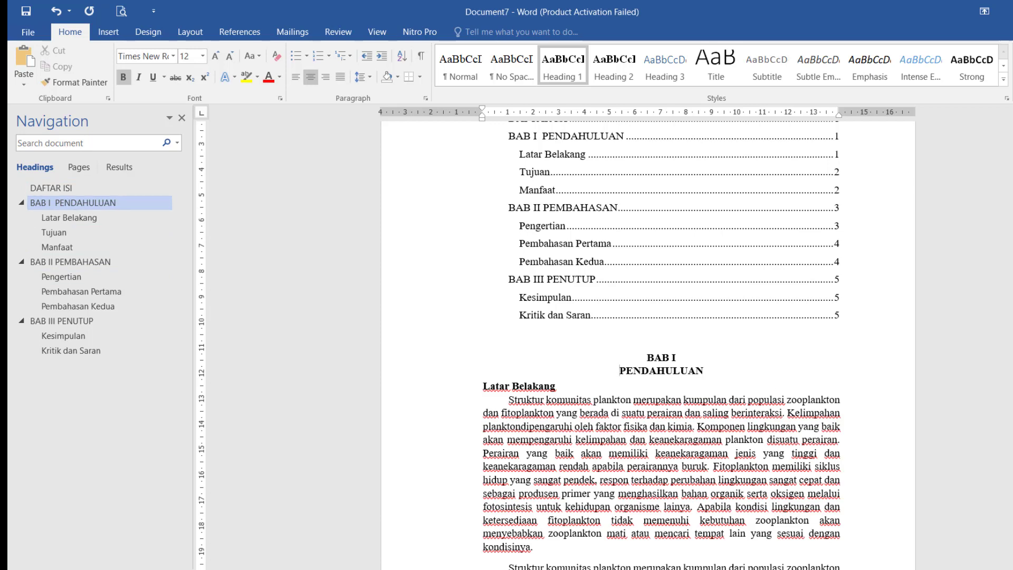
Refresh the whole table of contents from the current headings with the update entire table option
{"action": "left_click_drag", "start_coordinate": [1012, 153], "coordinate": [1012, 143]}
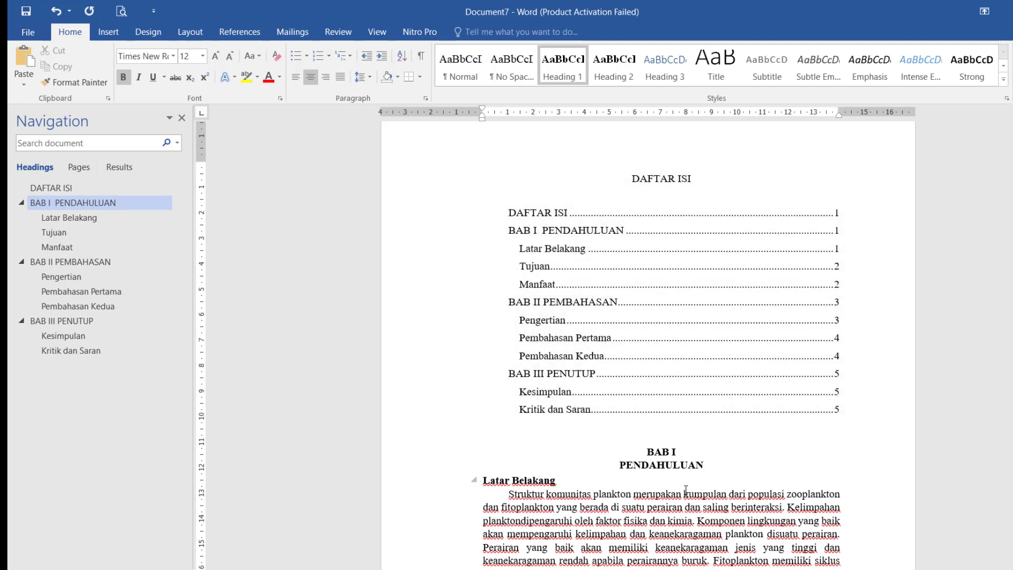
{"action": "left_click", "coordinate": [609, 231]}
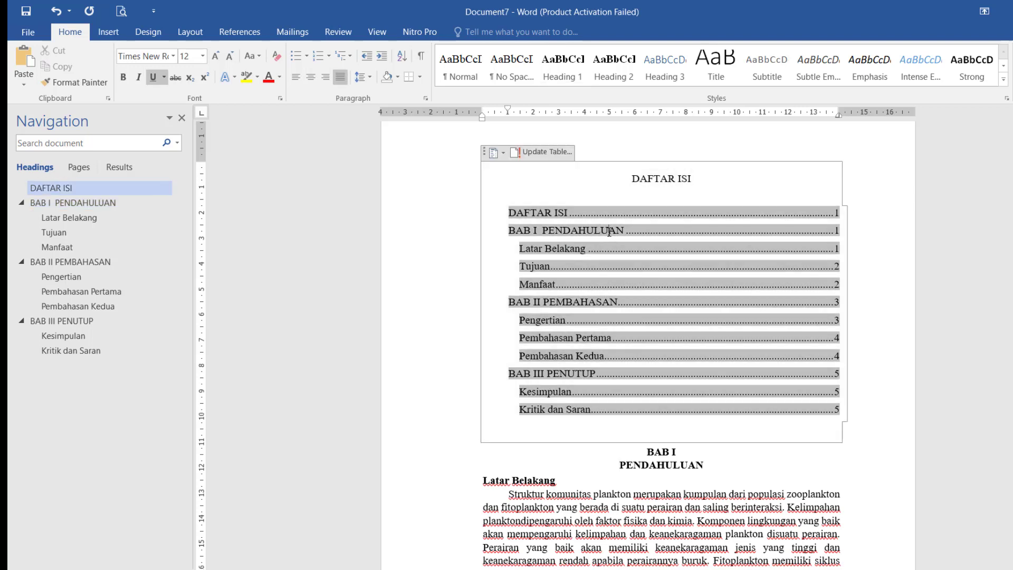
{"action": "left_click", "coordinate": [554, 151]}
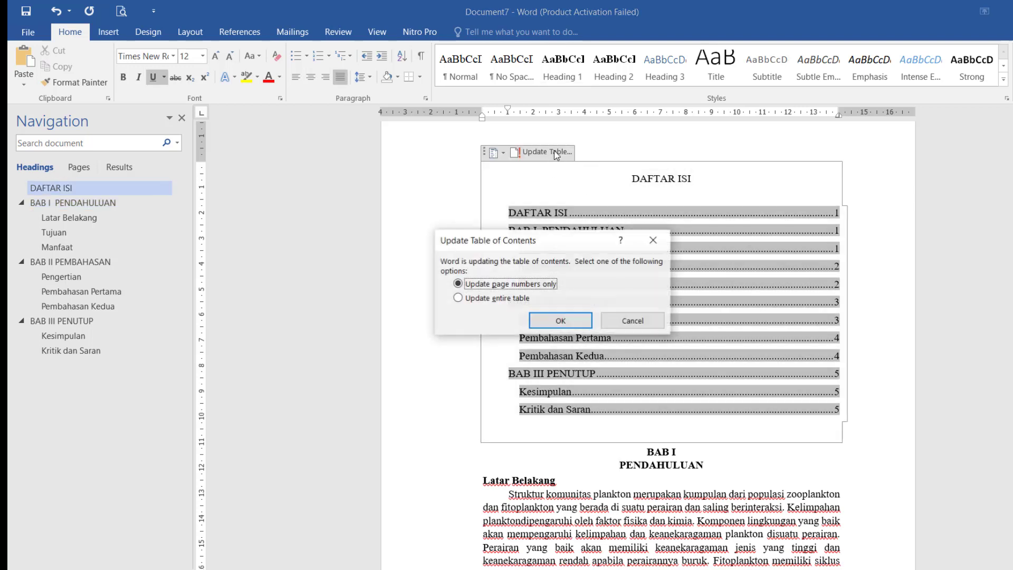
{"action": "left_click", "coordinate": [491, 299]}
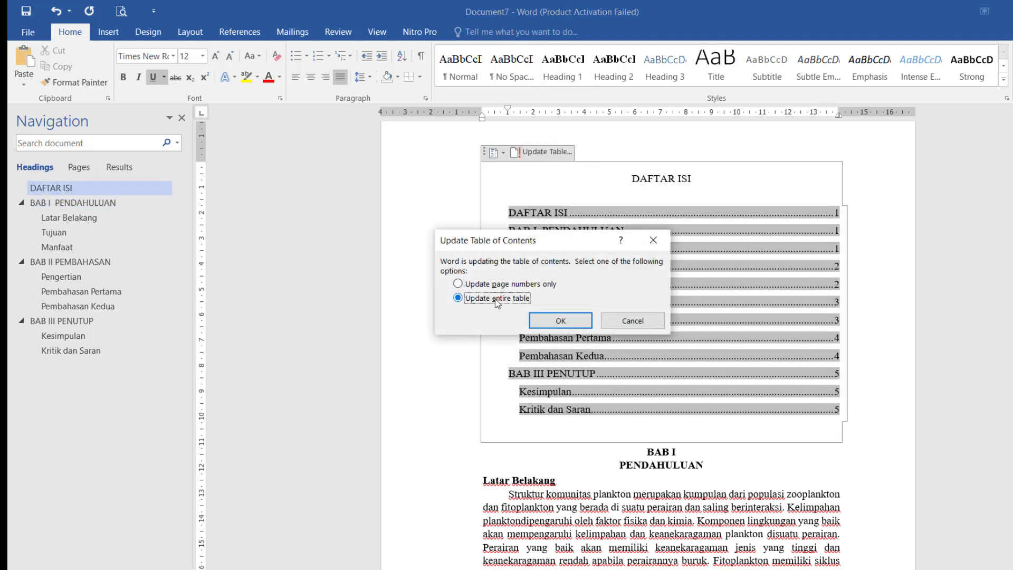
{"action": "left_click", "coordinate": [561, 320]}
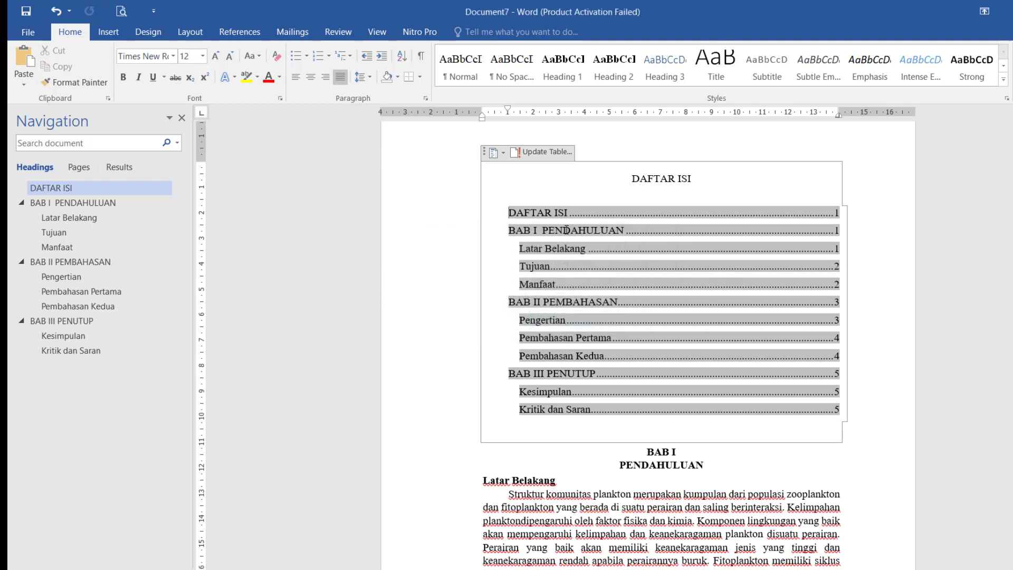
{"action": "left_click", "coordinate": [567, 232]}
{"action": "left_click", "coordinate": [656, 493]}
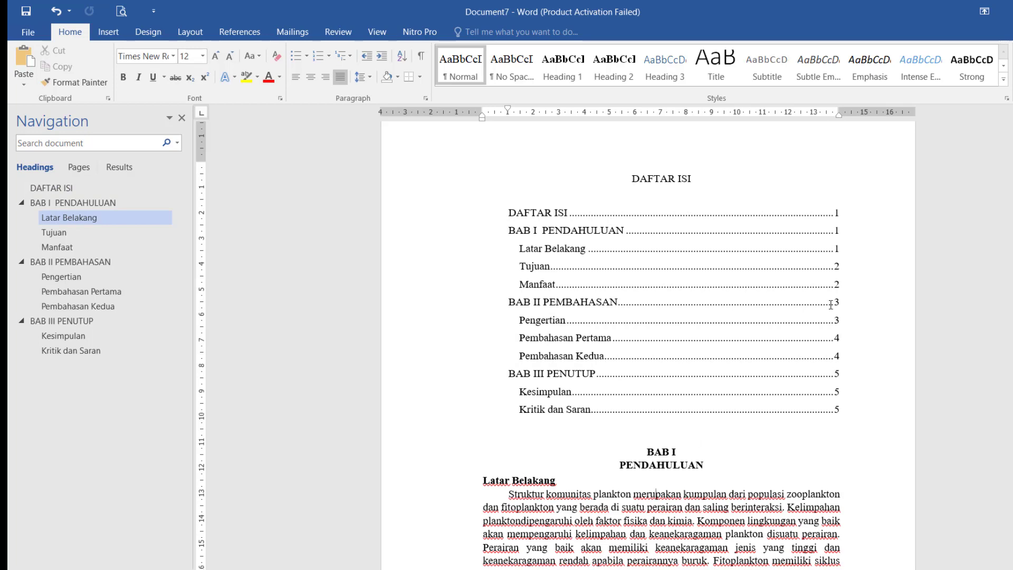
Collapse the content under the BAB I PENDAHULUAN and BAB II PEMBAHASAN headings, and expand it again
{"action": "scroll", "coordinate": [642, 301], "scroll_direction": "down", "scroll_amount": 3}
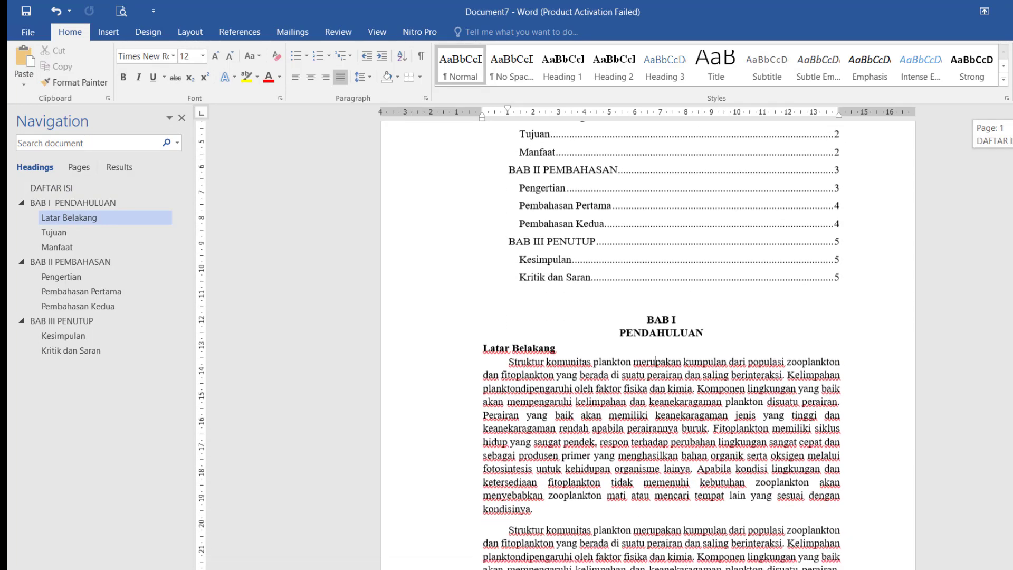
{"action": "left_click", "coordinate": [611, 299]}
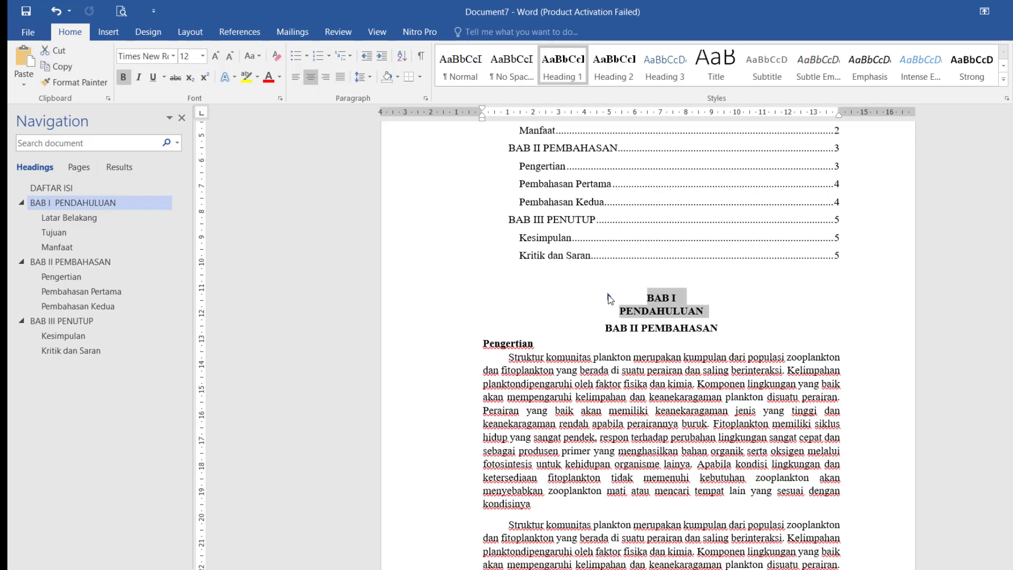
{"action": "left_click", "coordinate": [611, 299]}
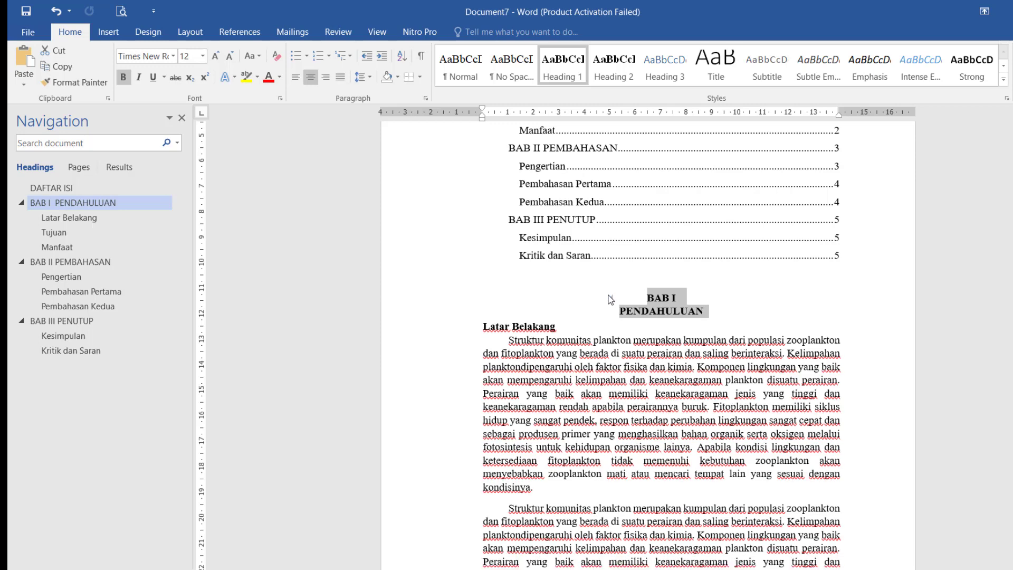
{"action": "left_click", "coordinate": [611, 299]}
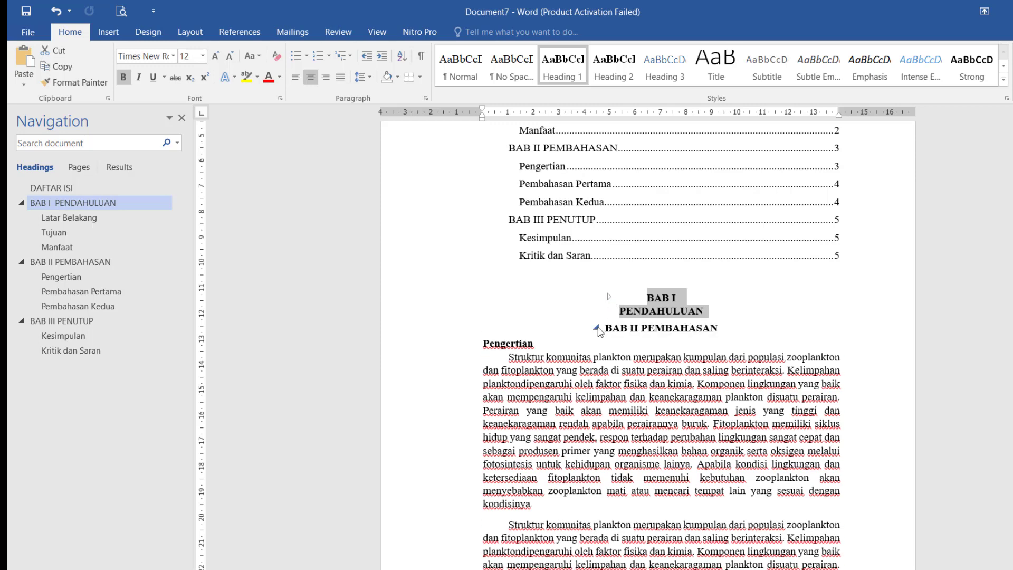
{"action": "left_click", "coordinate": [597, 328]}
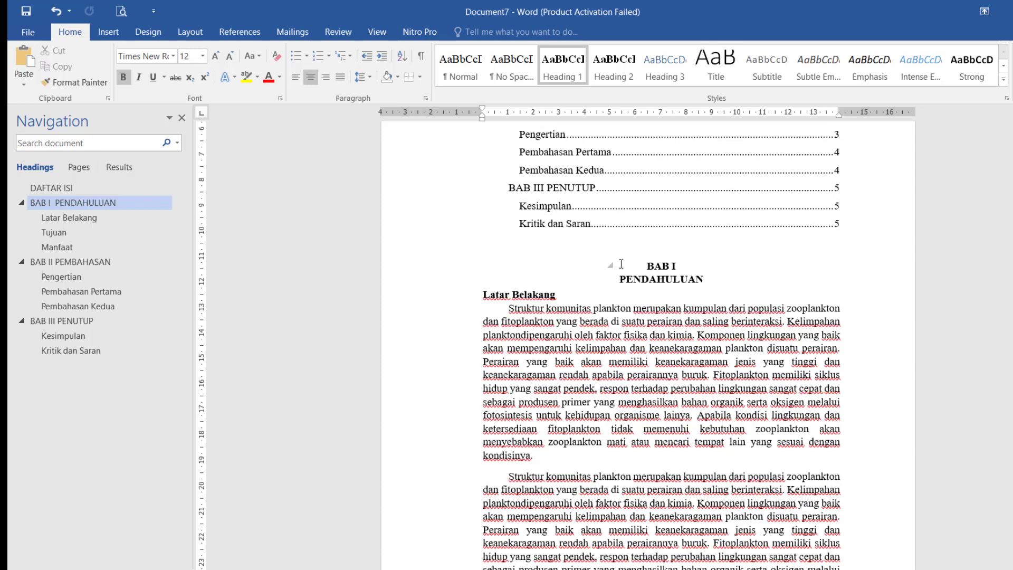
{"action": "left_click", "coordinate": [611, 266]}
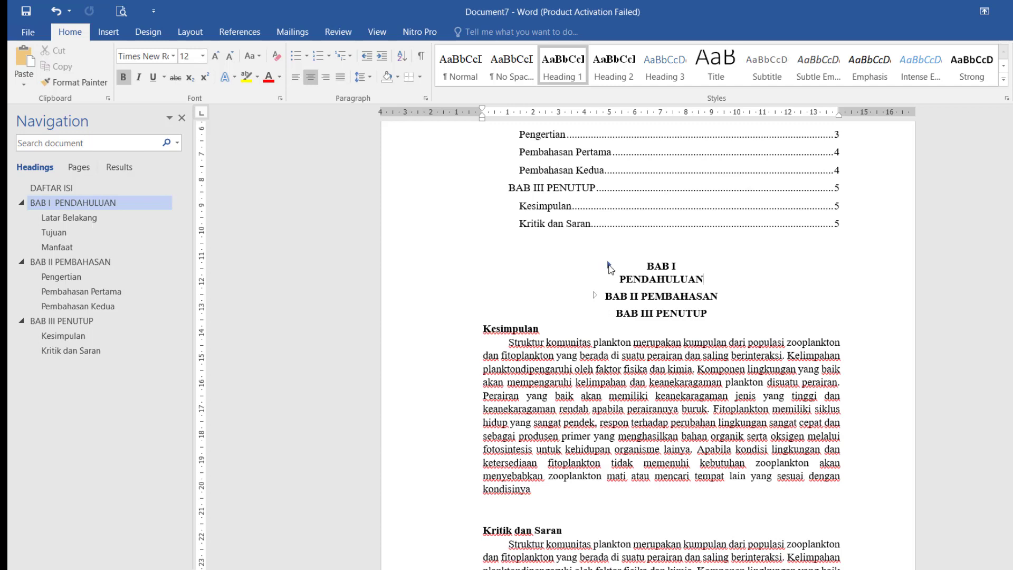
{"action": "left_click", "coordinate": [609, 265]}
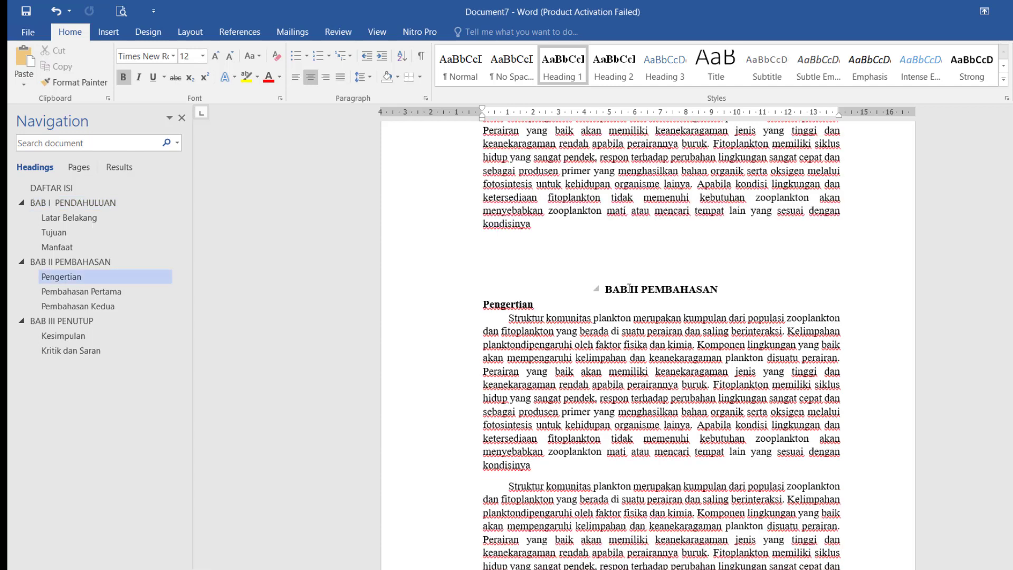
Insert a manual line break before PEMBAHASAN in the BAB II heading and before PENUTUP in the BAB III heading
{"action": "left_click", "coordinate": [642, 290]}
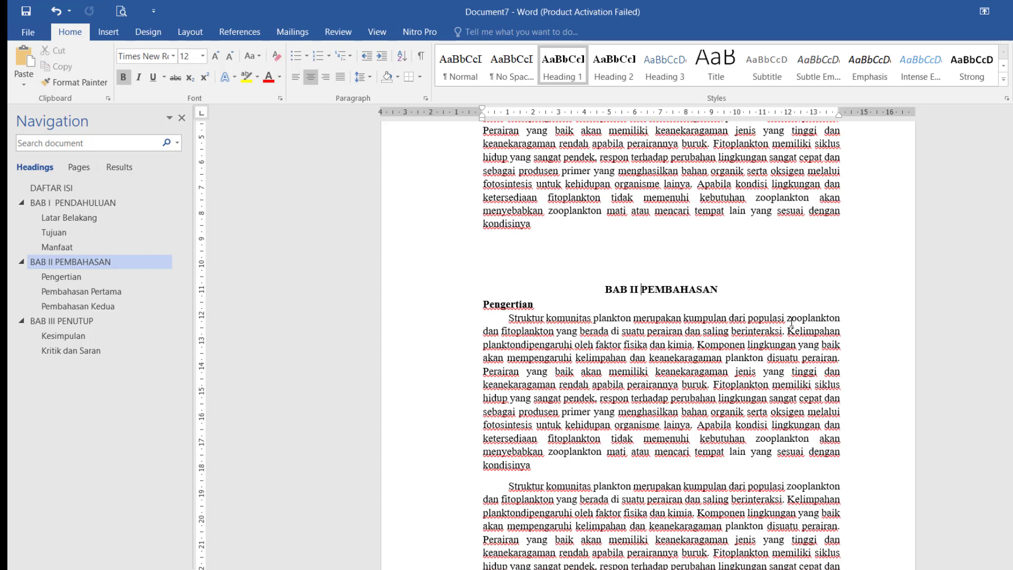
{"action": "key", "text": "shift+Return"}
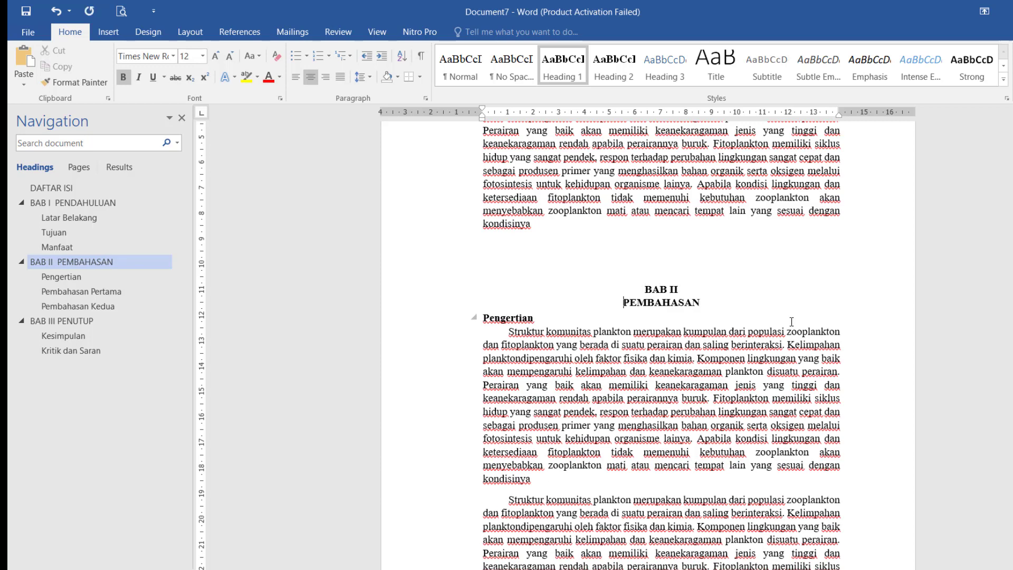
{"action": "left_click_drag", "start_coordinate": [1012, 289], "coordinate": [1012, 294]}
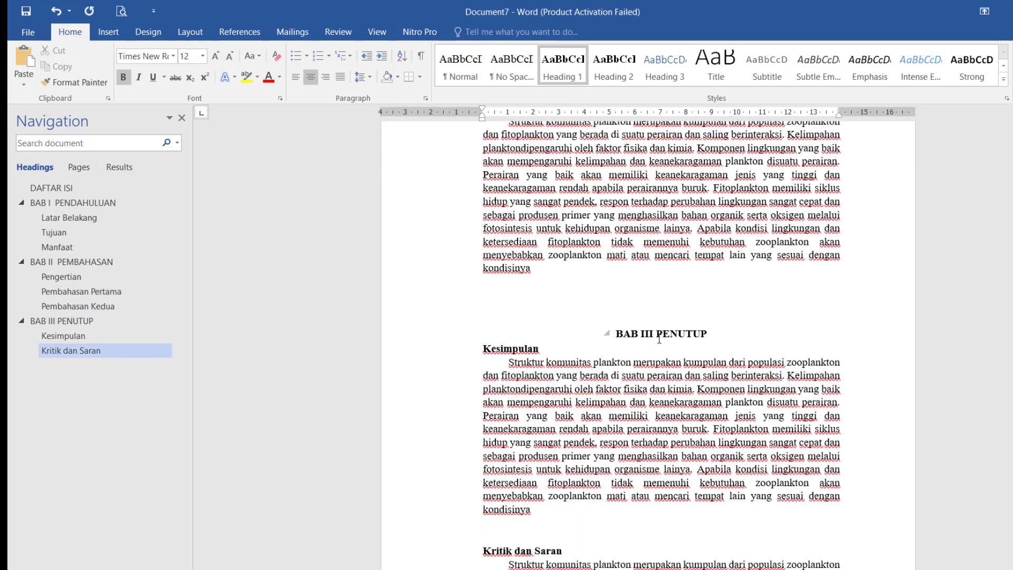
{"action": "left_click", "coordinate": [657, 334]}
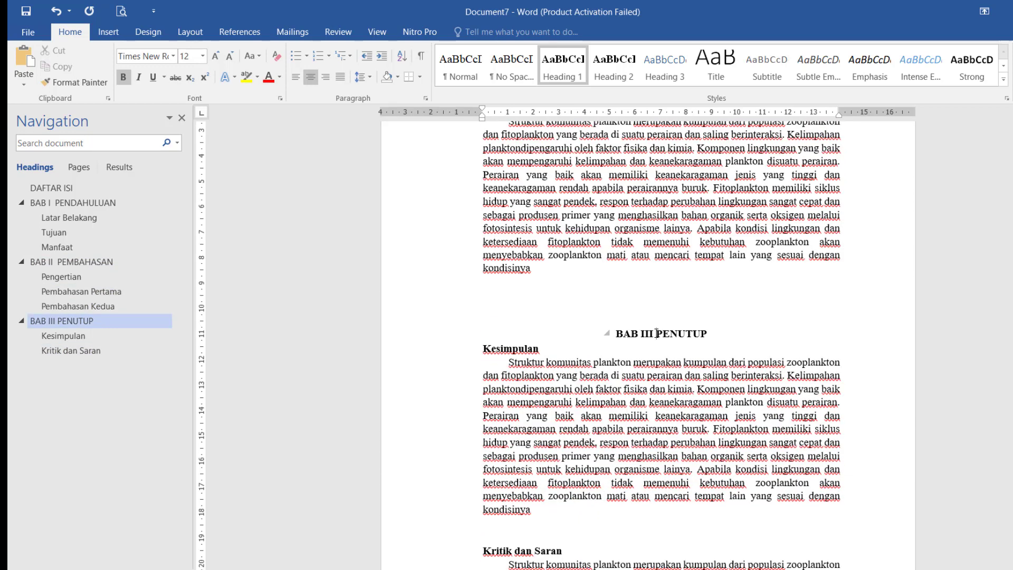
{"action": "key", "text": "shift+Return"}
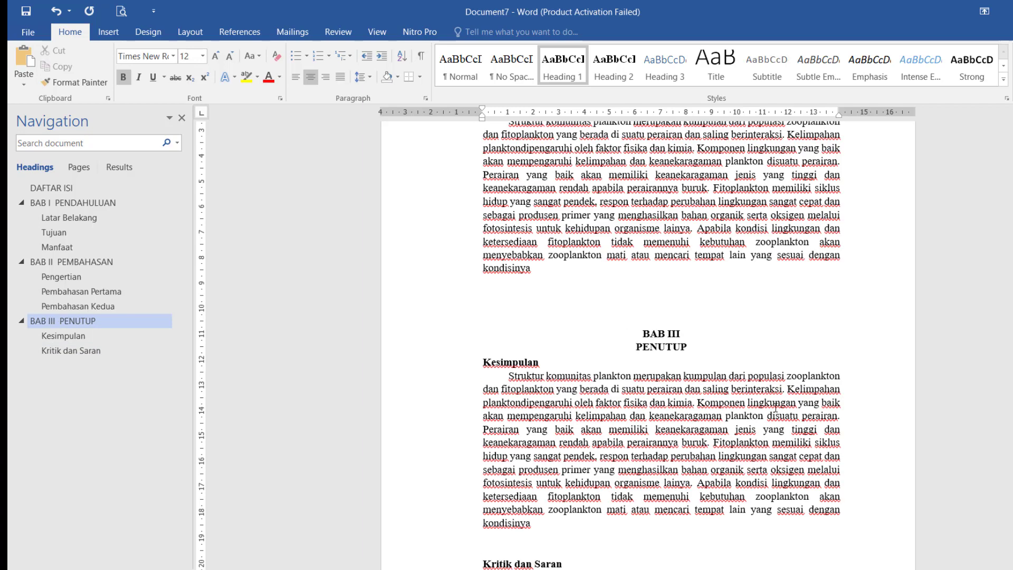
Try numbering the Latar Belakang subheading under BAB I by hand with 1.1. in front of its text
{"action": "left_click_drag", "start_coordinate": [1012, 444], "coordinate": [1012, 204]}
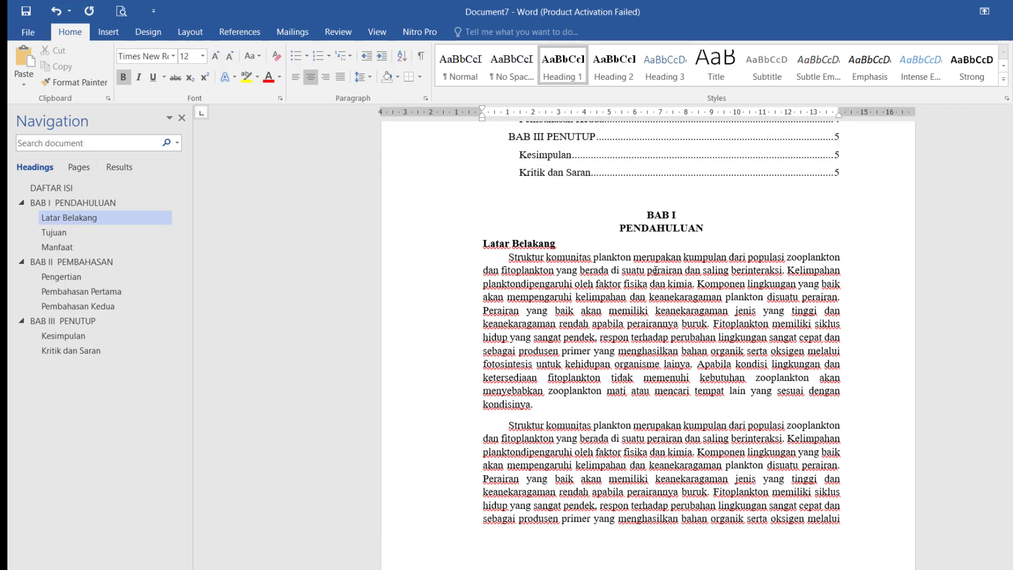
{"action": "scroll", "coordinate": [682, 375], "scroll_direction": "up", "scroll_amount": 2}
{"action": "left_click", "coordinate": [683, 375]}
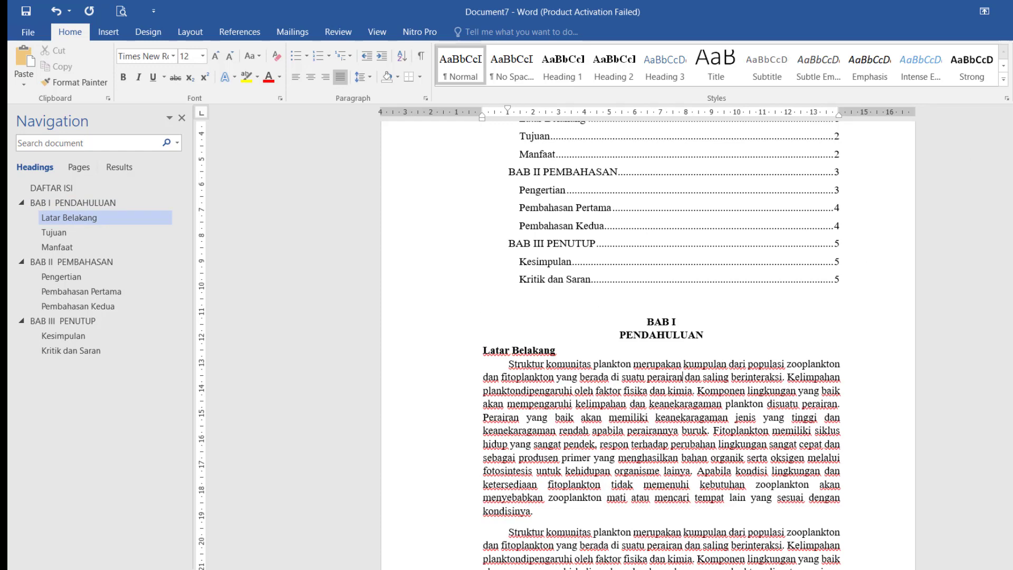
{"action": "scroll", "coordinate": [662, 343], "scroll_direction": "up", "scroll_amount": 2}
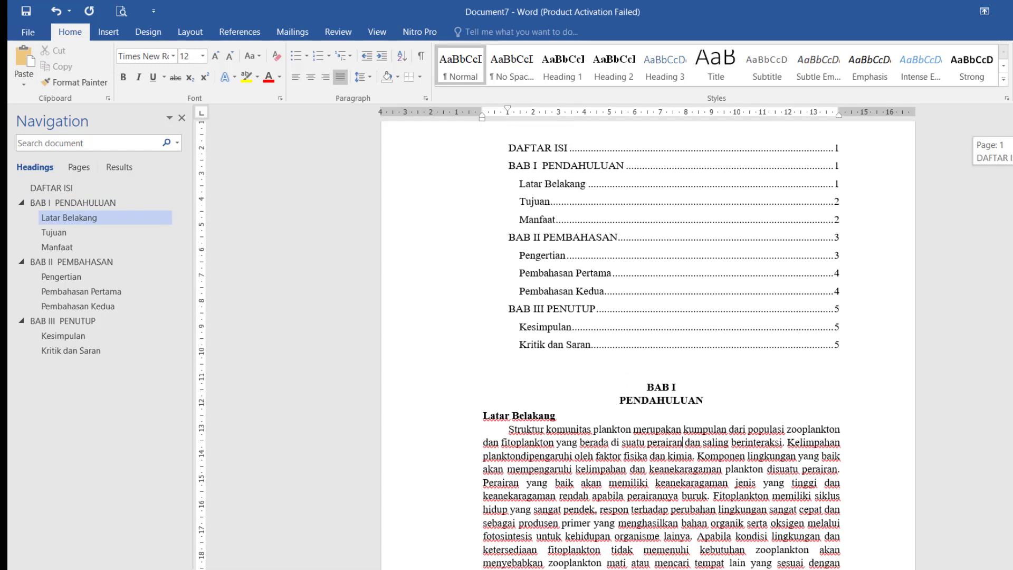
{"action": "scroll", "coordinate": [648, 343], "scroll_direction": "down", "scroll_amount": 1}
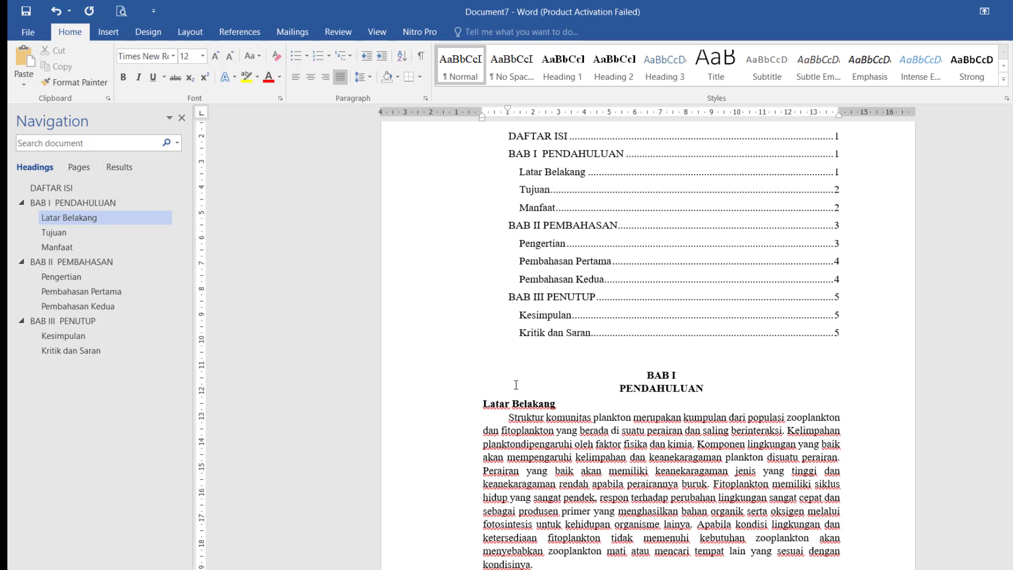
{"action": "left_click", "coordinate": [484, 404]}
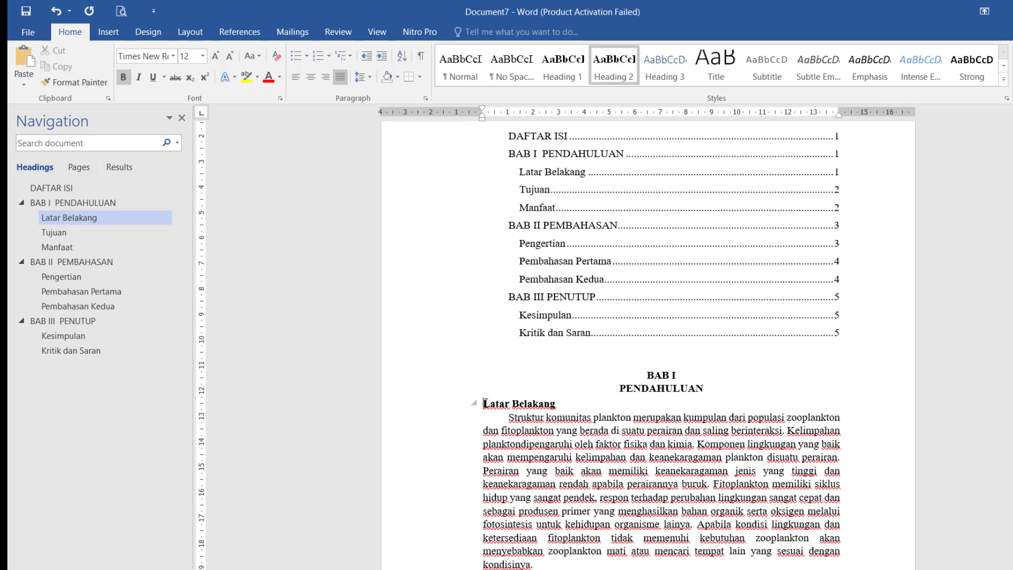
{"action": "left_click_drag", "start_coordinate": [484, 404], "coordinate": [557, 404]}
{"action": "left_click", "coordinate": [551, 404]}
{"action": "type", "text": "1."}
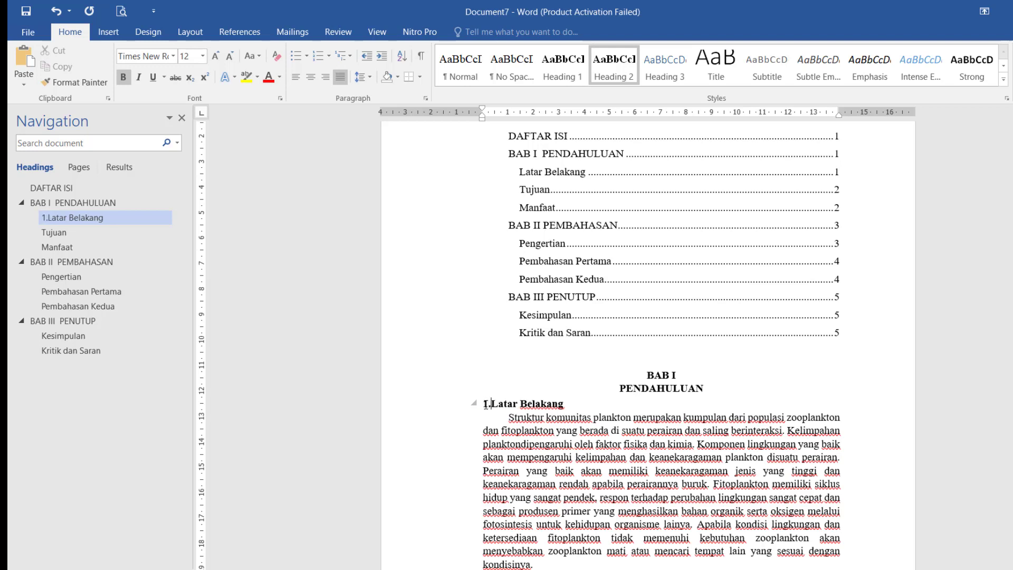
{"action": "type", "text": "1."}
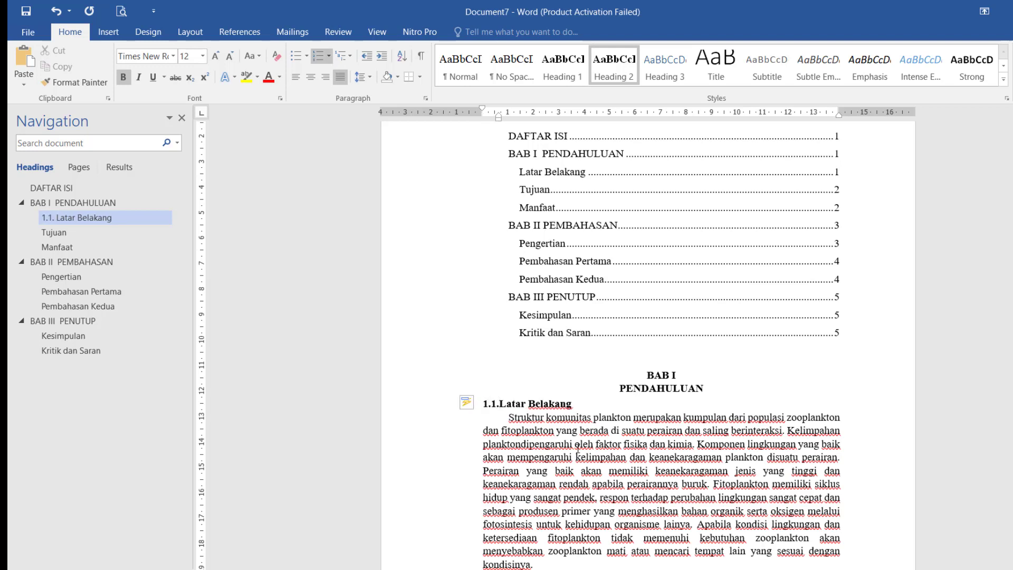
Undo the automatic list formatting and remove the handwritten number from the Latar Belakang subheading
{"action": "key", "text": "BackSpace"}
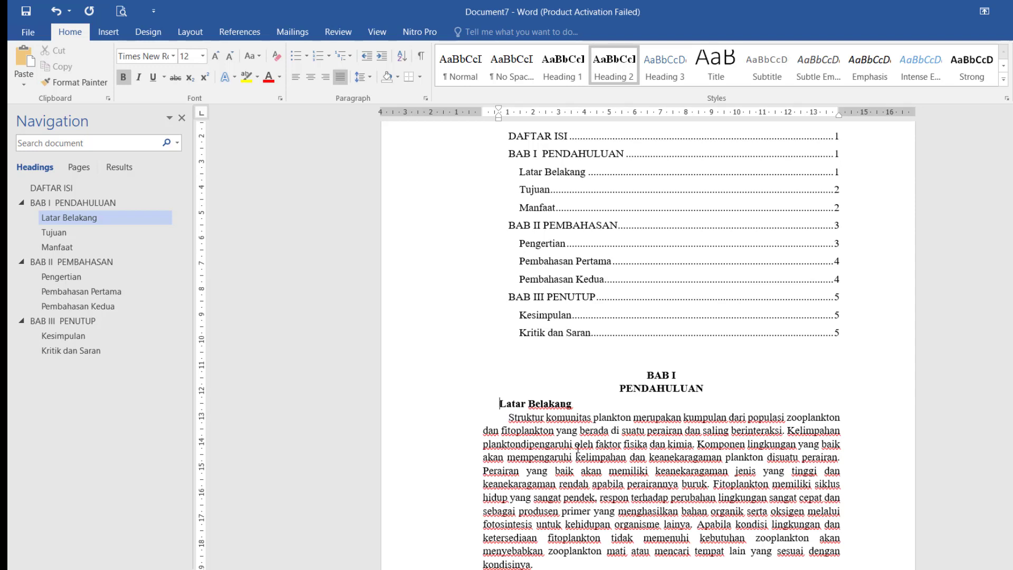
{"action": "key", "text": "ctrl+z"}
{"action": "key", "text": "ctrl+z"}
{"action": "key", "text": "BackSpace"}
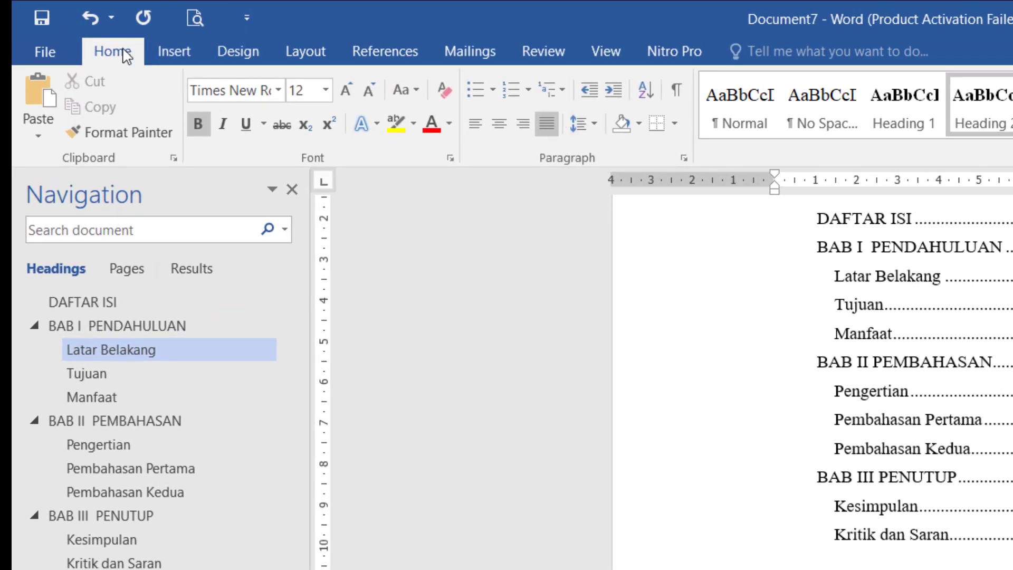
Apply the indented 1., 1.1., 1.1.1. multilevel list to the Latar Belakang subheading and change its list level to 1.1
{"action": "left_click", "coordinate": [562, 90]}
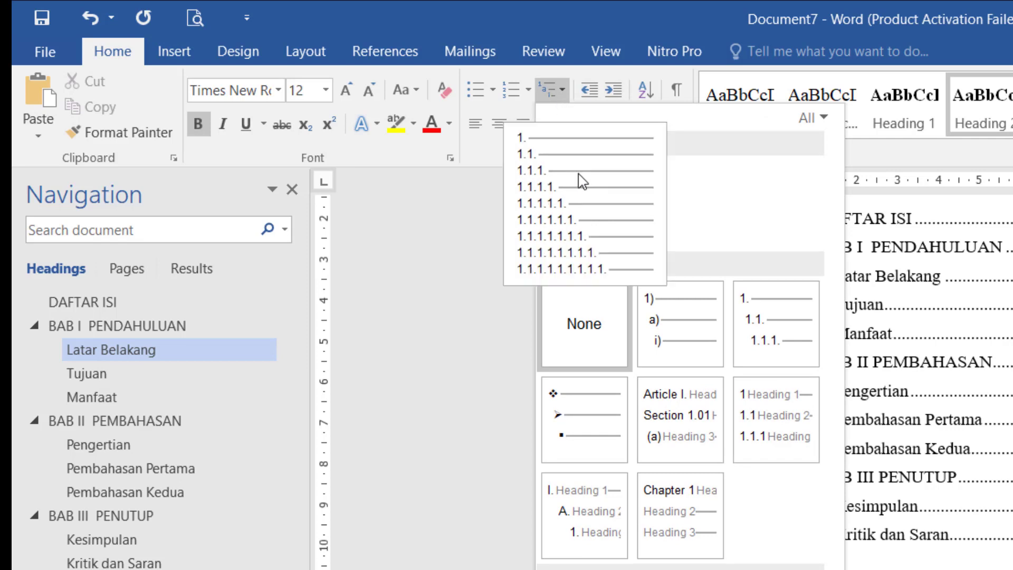
{"action": "mouse_move", "coordinate": [779, 343]}
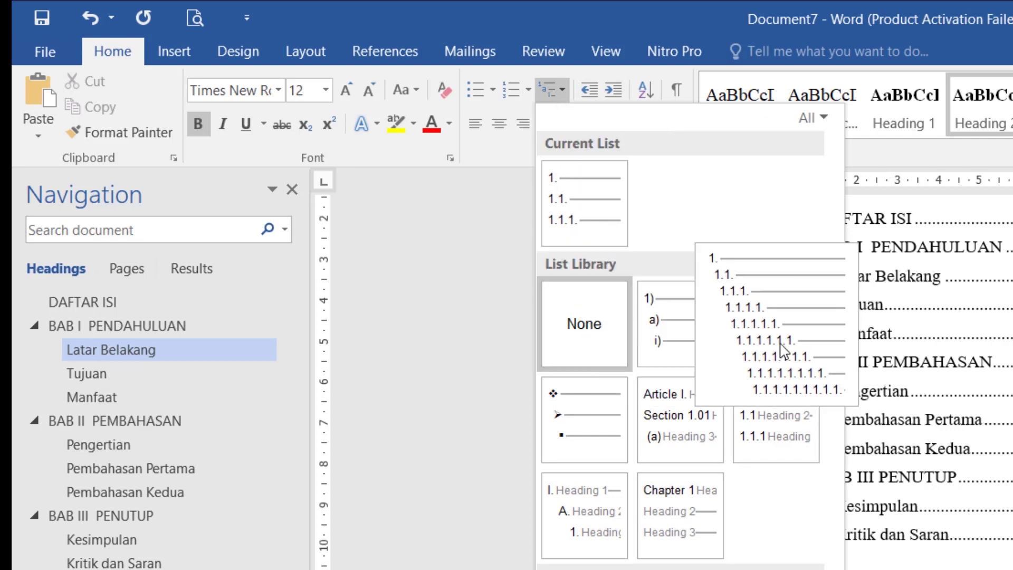
{"action": "left_click", "coordinate": [809, 328]}
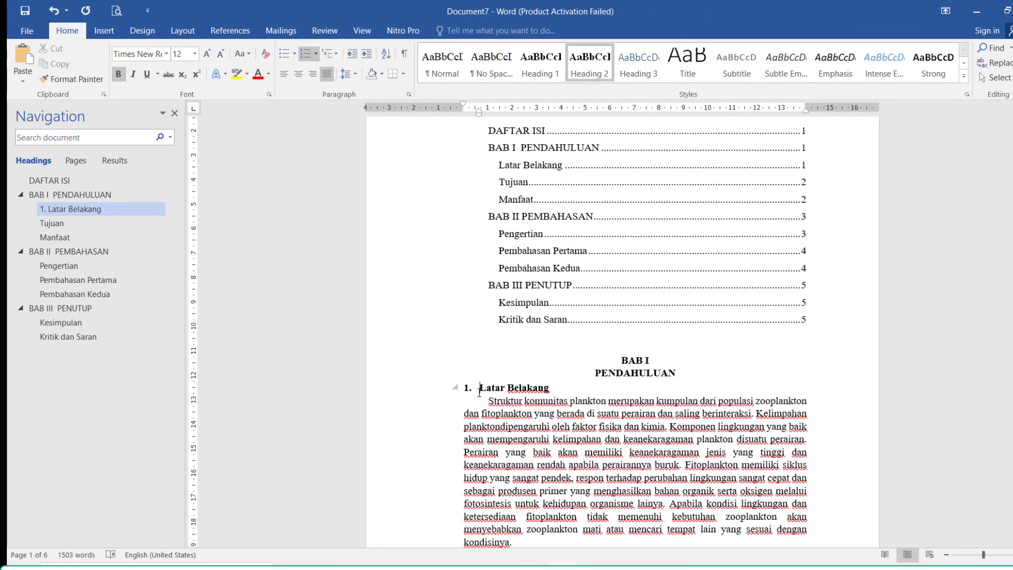
{"action": "left_click", "coordinate": [336, 54]}
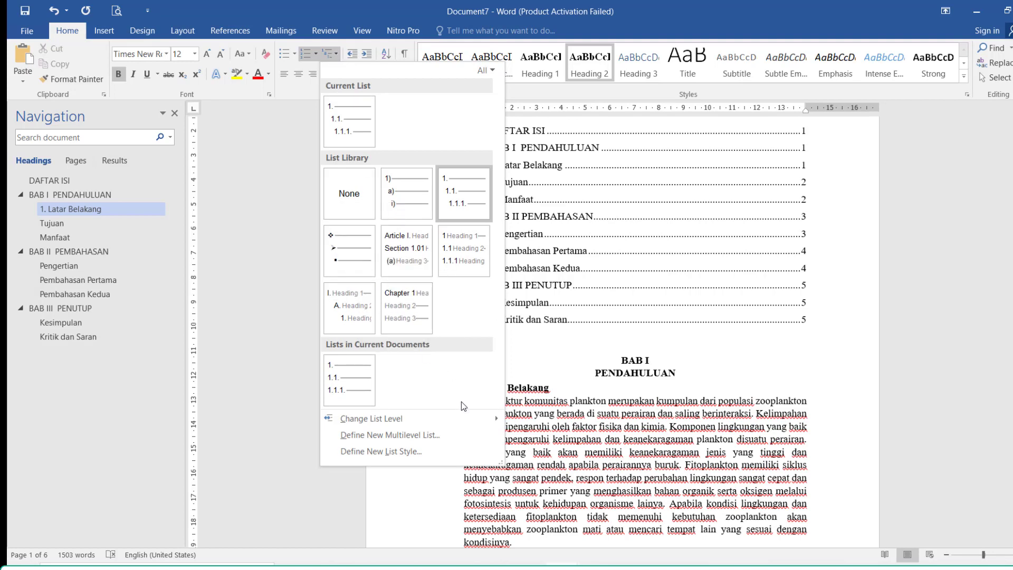
{"action": "mouse_move", "coordinate": [469, 423]}
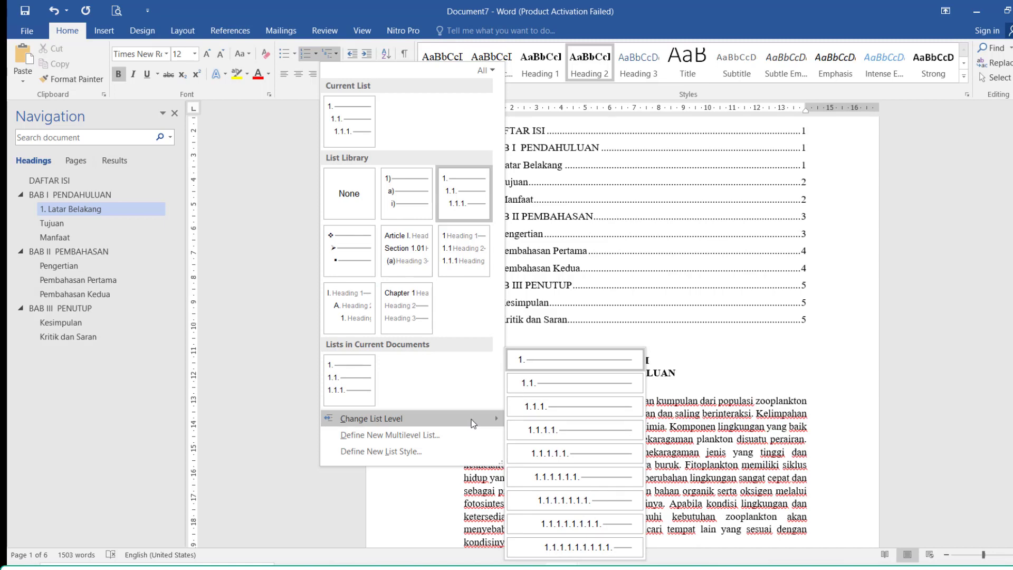
{"action": "left_click", "coordinate": [542, 381]}
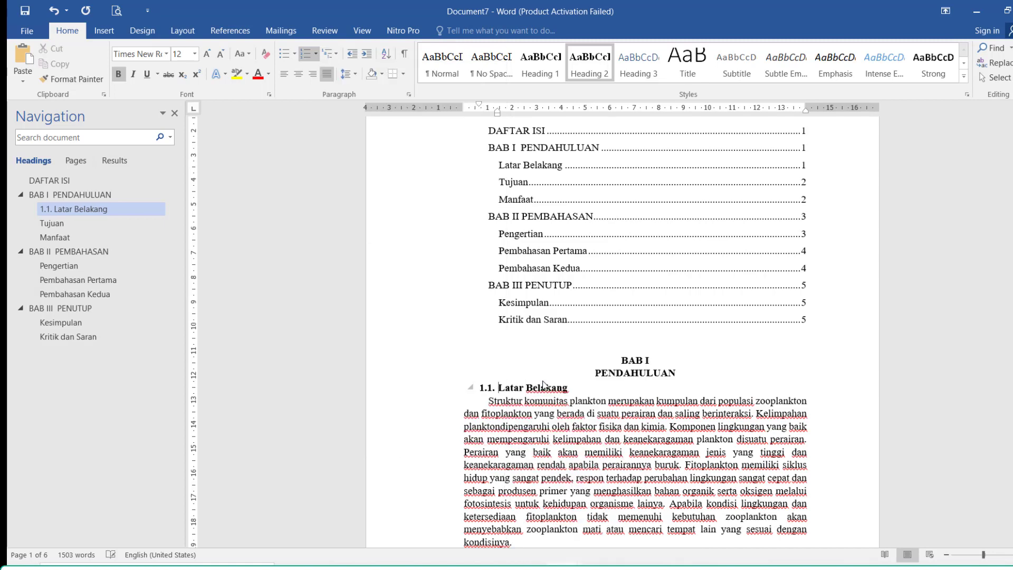
{"action": "left_click", "coordinate": [642, 426]}
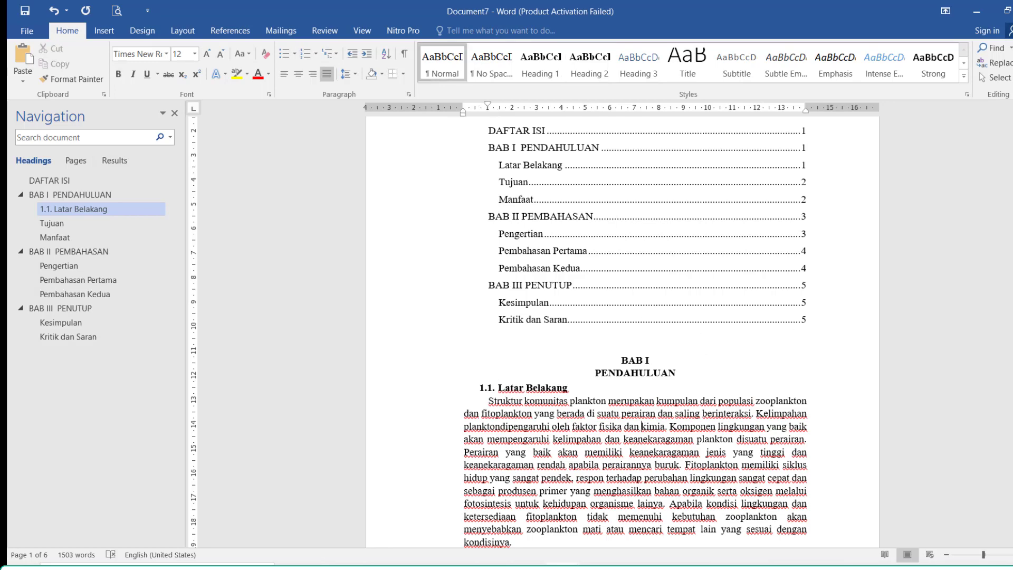
Update the Heading 2 style to match the numbered Latar Belakang subheading
{"action": "mouse_move", "coordinate": [1012, 141]}
{"action": "left_mouse_down"}
{"action": "mouse_move", "coordinate": [1012, 195]}
{"action": "mouse_move", "coordinate": [1012, 141]}
{"action": "left_mouse_up"}
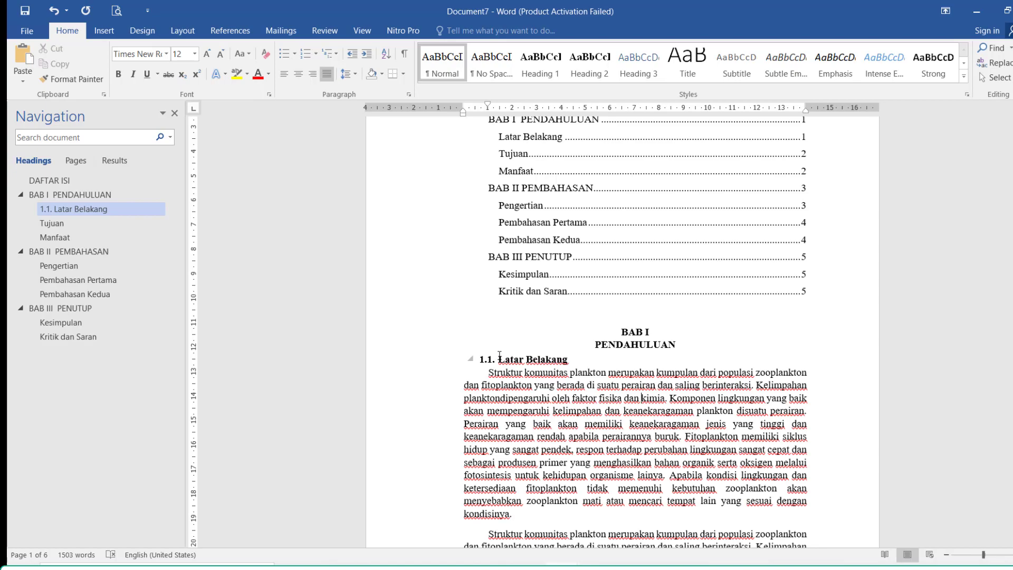
{"action": "right_click", "coordinate": [588, 78]}
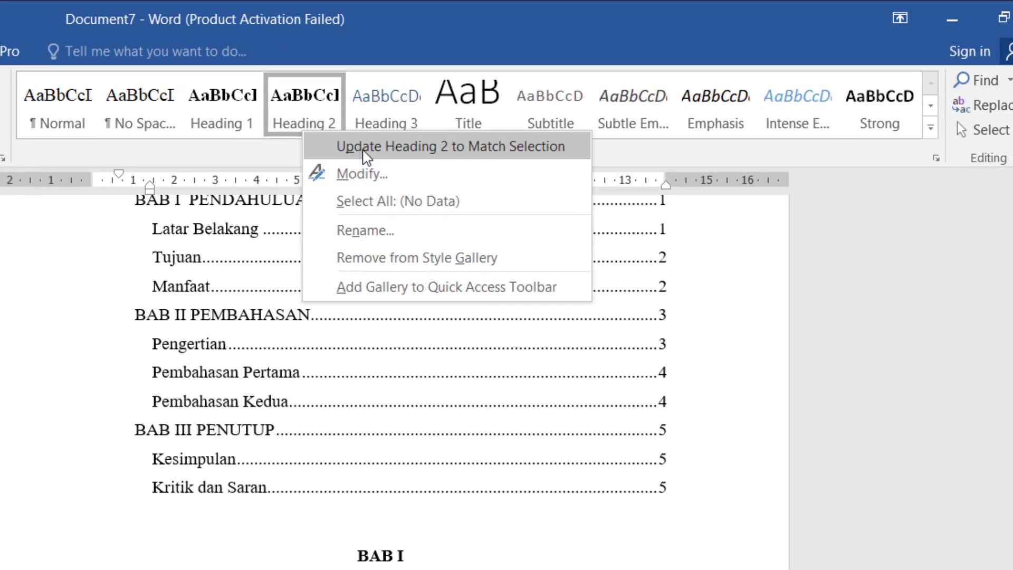
{"action": "left_click", "coordinate": [370, 140]}
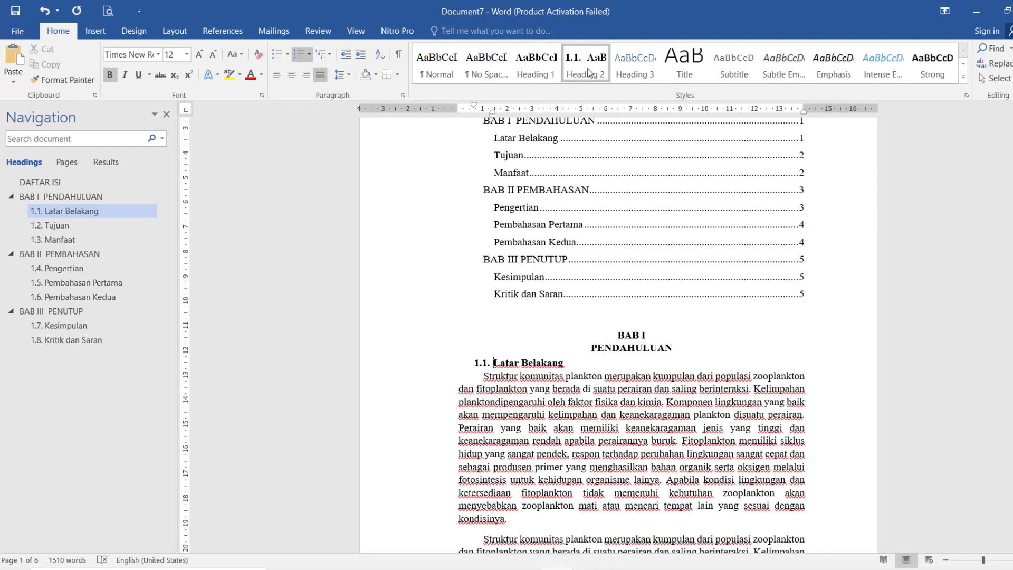
{"action": "right_click", "coordinate": [589, 73]}
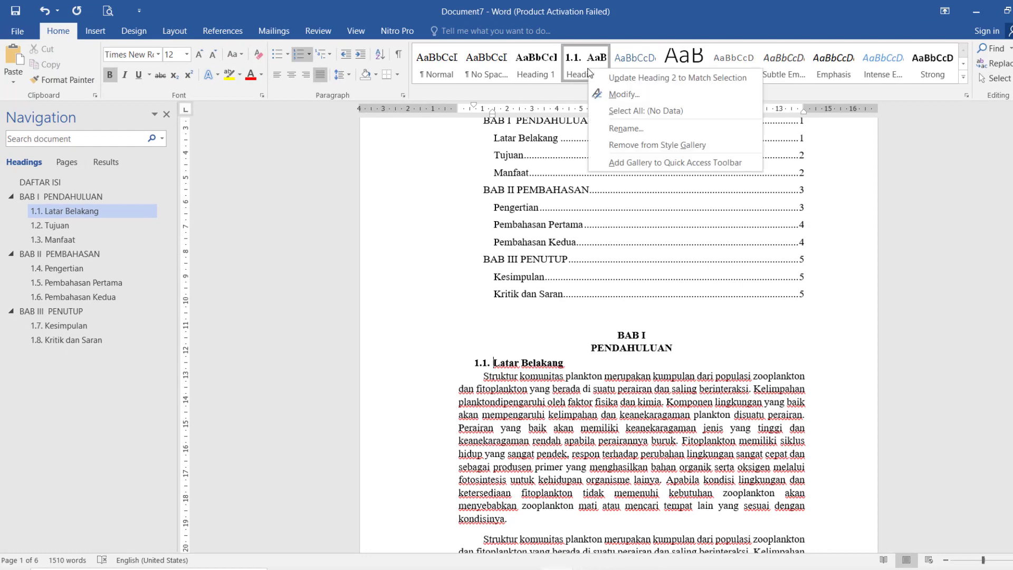
{"action": "left_click", "coordinate": [684, 390]}
Number the Pengertian subheading under BAB II as 2.1., continuing from the previous list with Advance value enabled
{"action": "left_click_drag", "start_coordinate": [1012, 143], "coordinate": [1012, 192]}
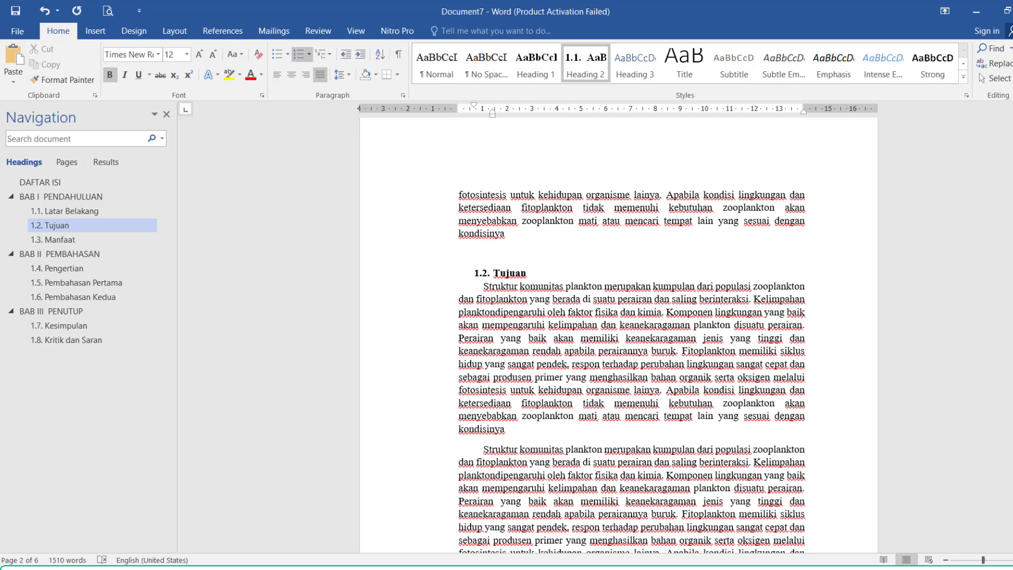
{"action": "scroll", "coordinate": [619, 333], "scroll_direction": "down", "scroll_amount": 8}
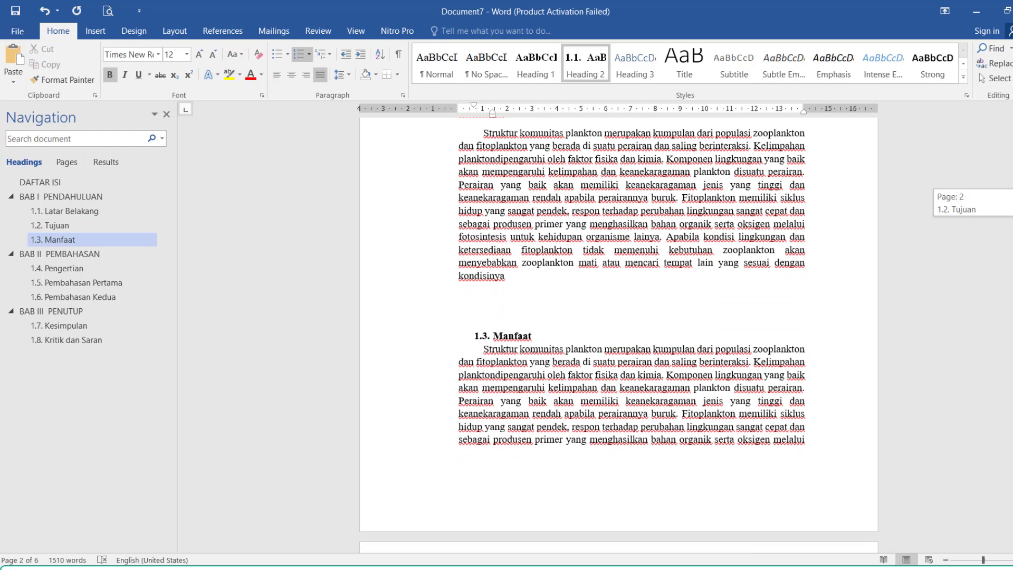
{"action": "scroll", "coordinate": [619, 332], "scroll_direction": "down", "scroll_amount": 5}
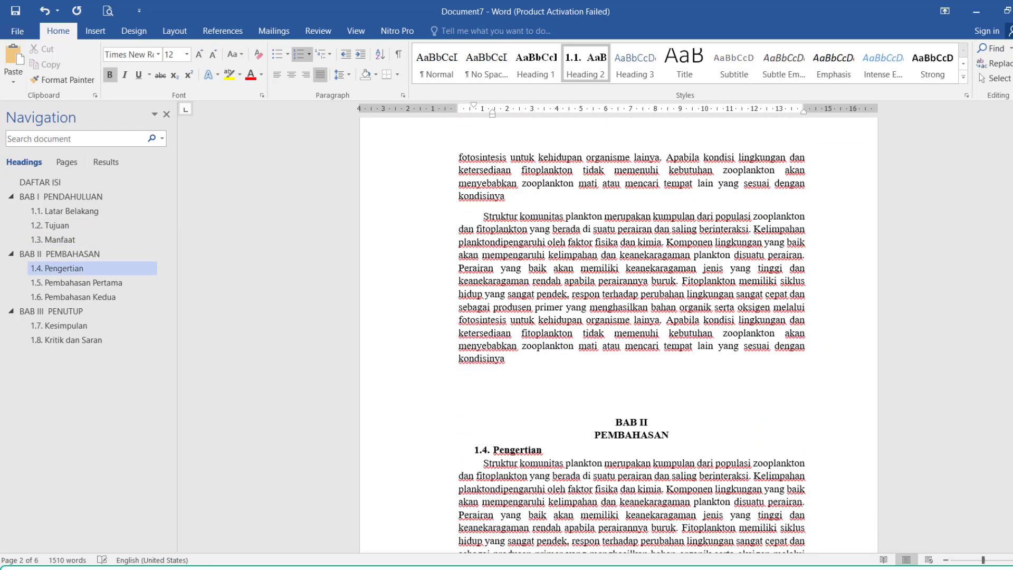
{"action": "left_click", "coordinate": [581, 444]}
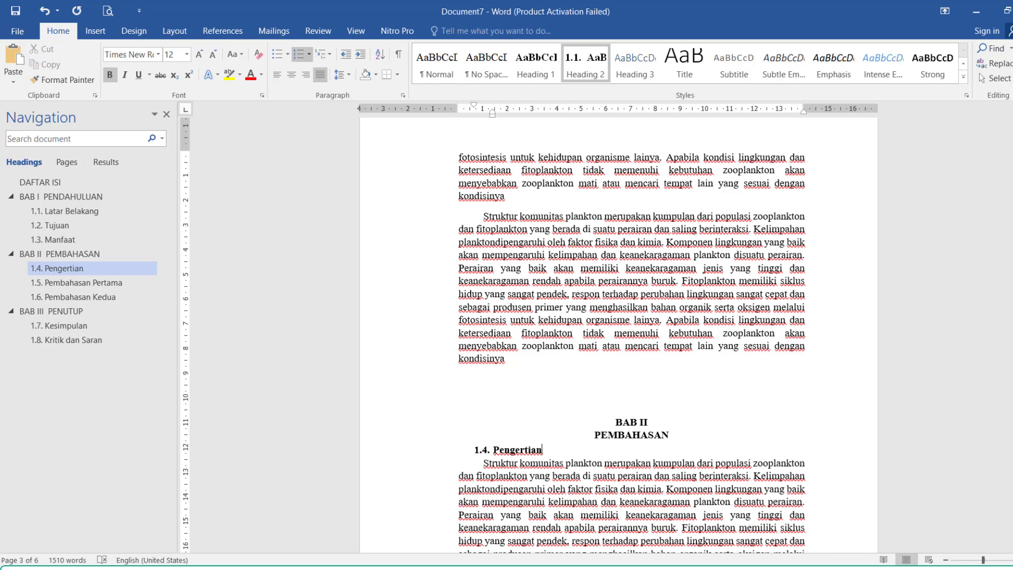
{"action": "scroll", "coordinate": [668, 225], "scroll_direction": "down", "scroll_amount": 6}
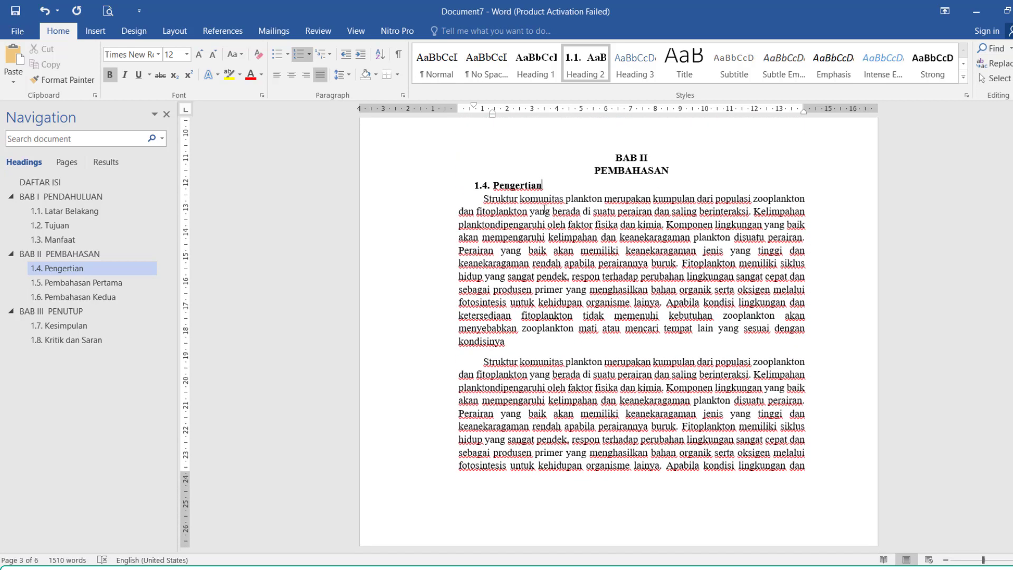
{"action": "left_click", "coordinate": [484, 185]}
{"action": "right_click", "coordinate": [484, 185]}
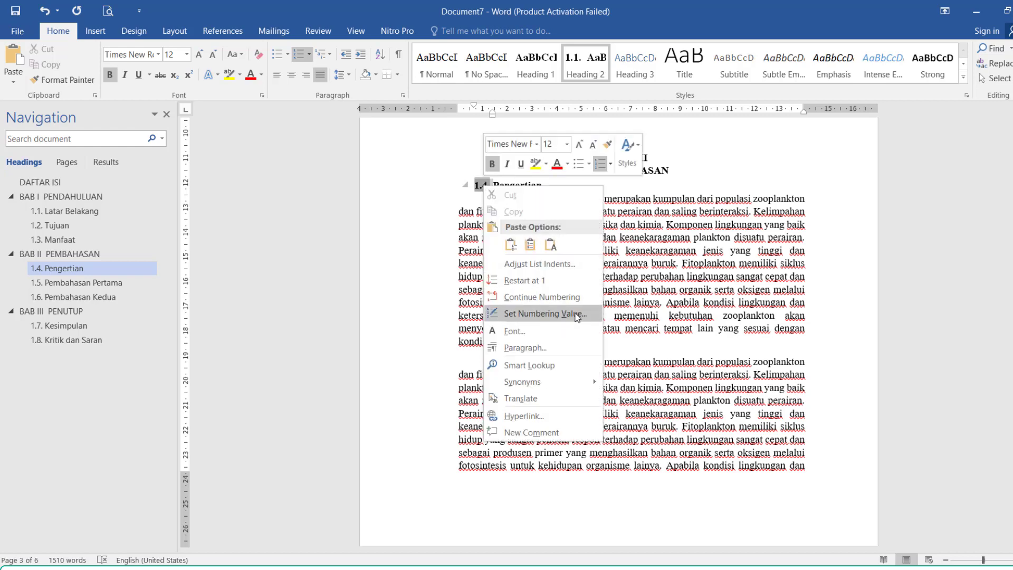
{"action": "left_click", "coordinate": [577, 315]}
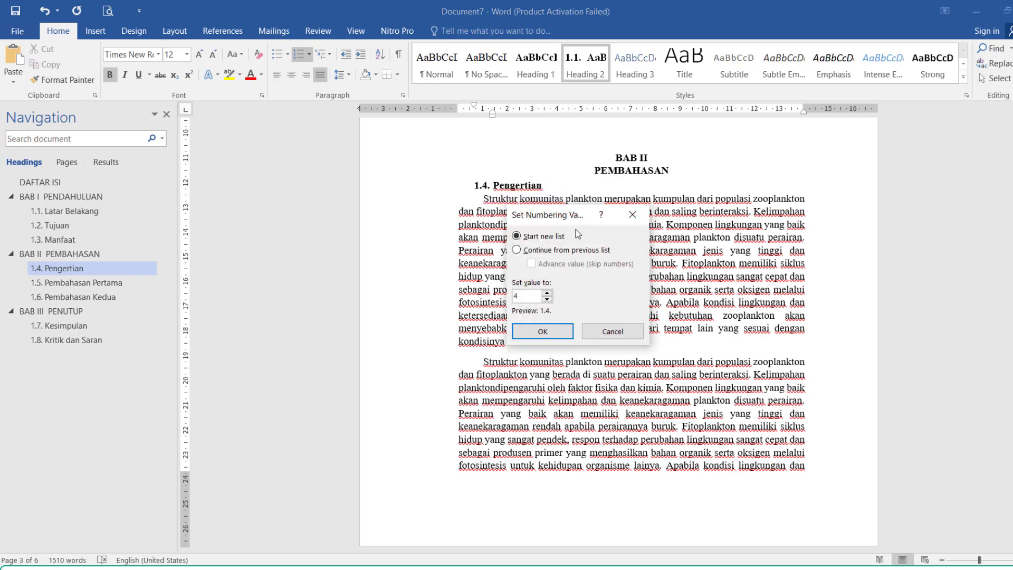
{"action": "left_click_drag", "start_coordinate": [577, 215], "coordinate": [710, 230]}
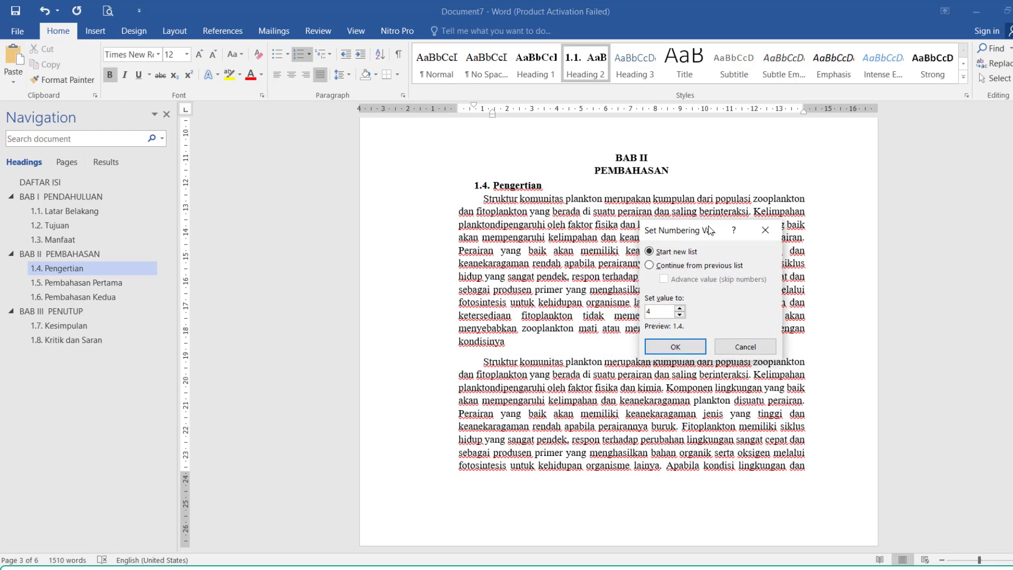
{"action": "left_click", "coordinate": [650, 266]}
{"action": "left_click", "coordinate": [664, 280]}
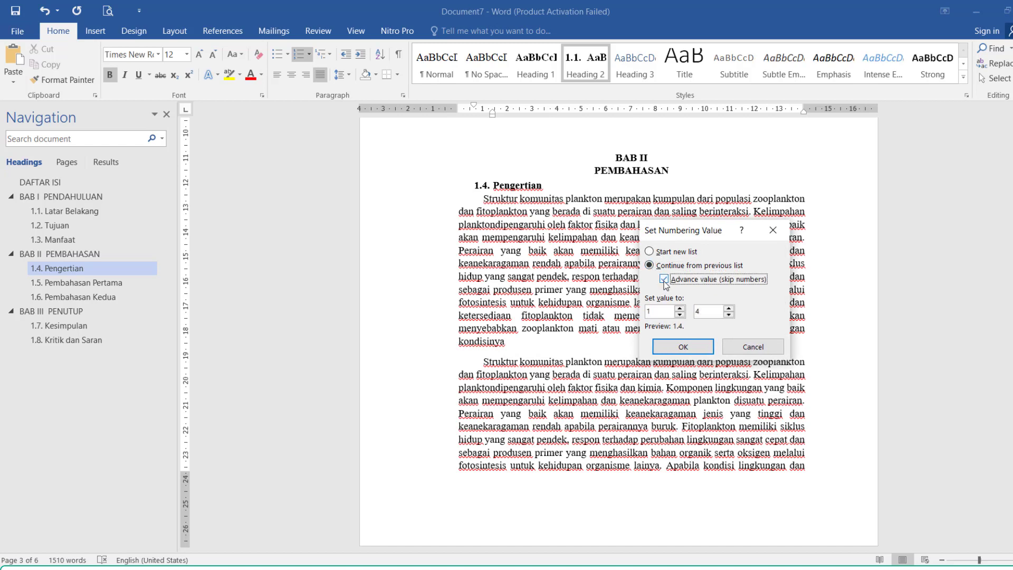
{"action": "left_click", "coordinate": [680, 308]}
{"action": "left_click", "coordinate": [730, 315]}
{"action": "left_click", "coordinate": [729, 315]}
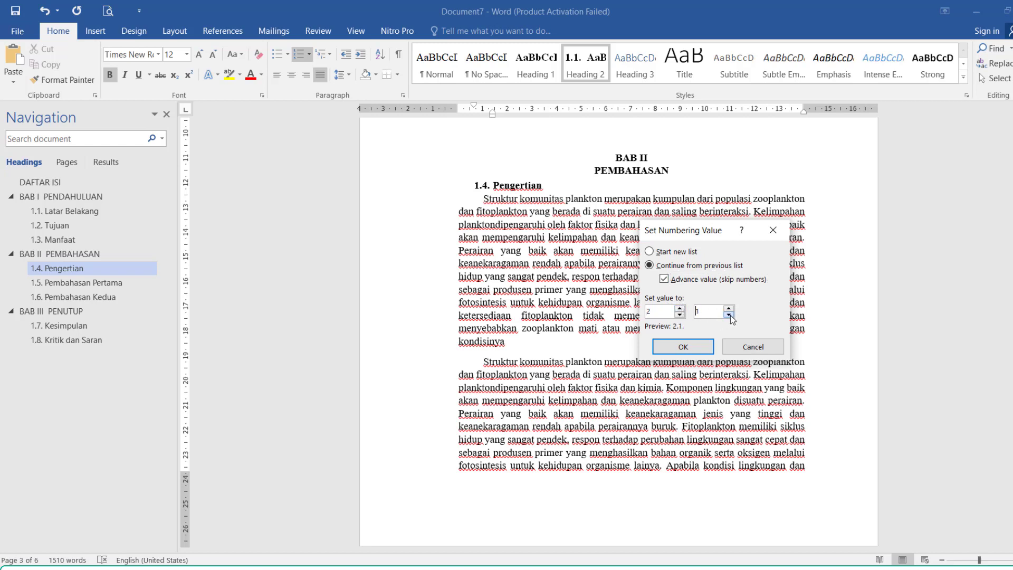
{"action": "left_click", "coordinate": [706, 348]}
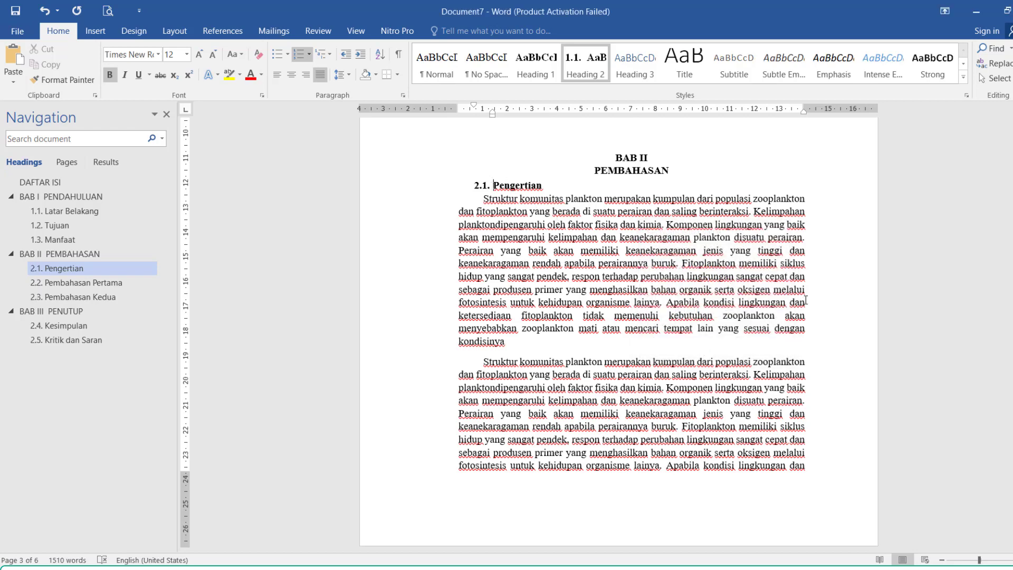
Delete a surplus blank line above both the Pembahasan Pertama and Pembahasan Kedua subheadings
{"action": "left_click_drag", "start_coordinate": [1012, 300], "coordinate": [1012, 330]}
{"action": "left_click", "coordinate": [520, 395]}
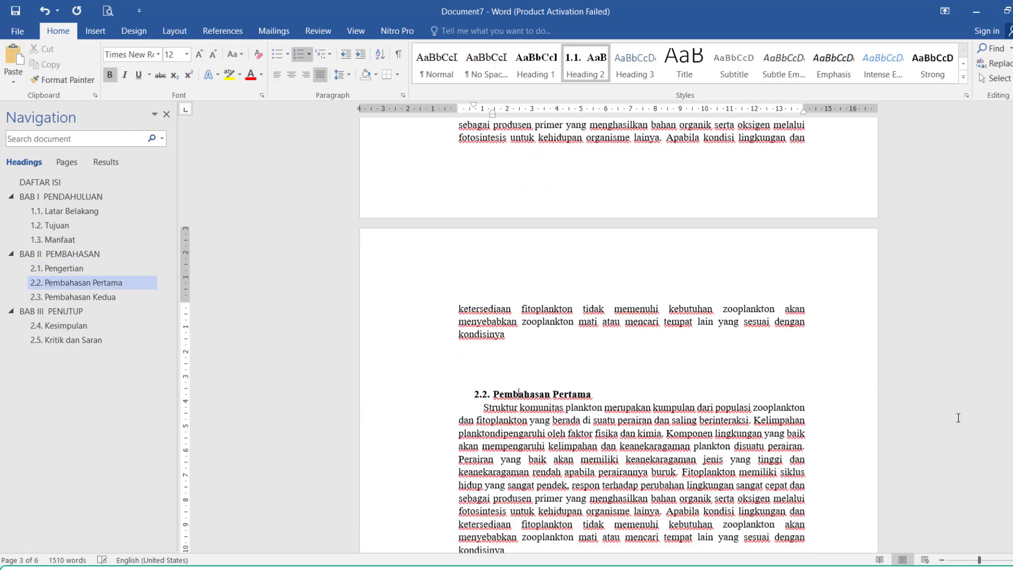
{"action": "left_click", "coordinate": [692, 369]}
{"action": "key", "text": "BackSpace"}
{"action": "key", "text": "BackSpace"}
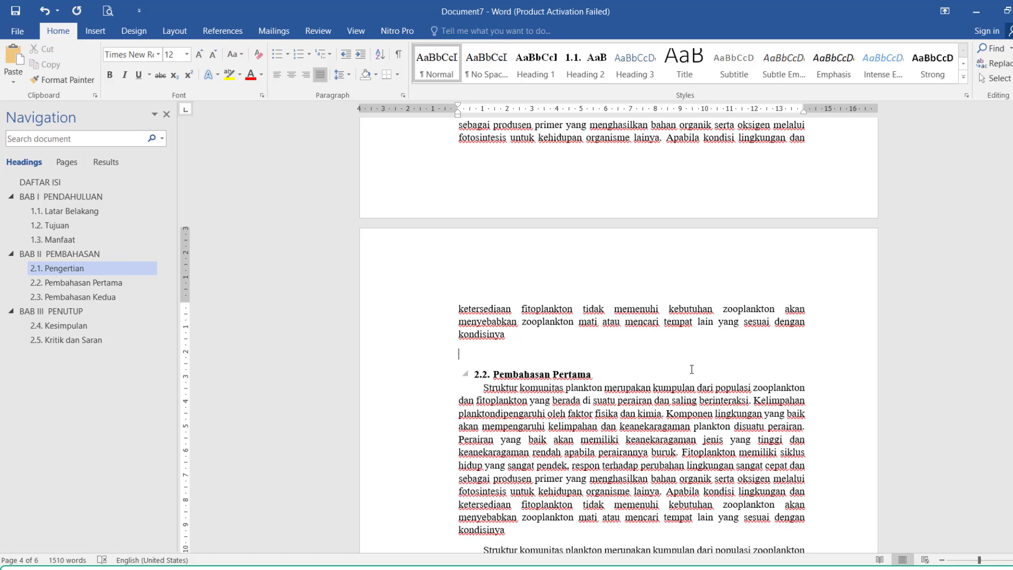
{"action": "left_click_drag", "start_coordinate": [1012, 330], "coordinate": [1012, 365]}
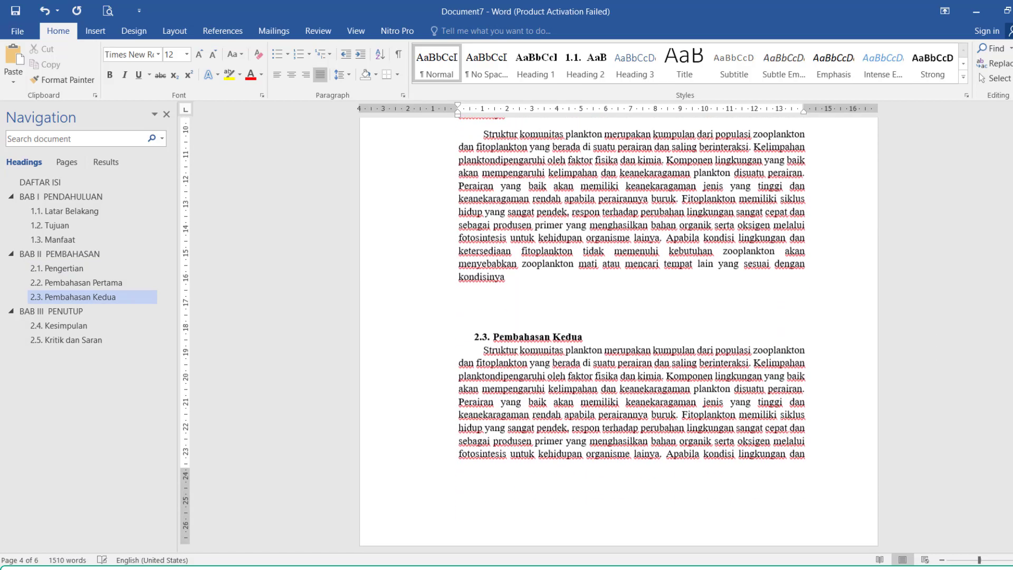
{"action": "left_click", "coordinate": [497, 328]}
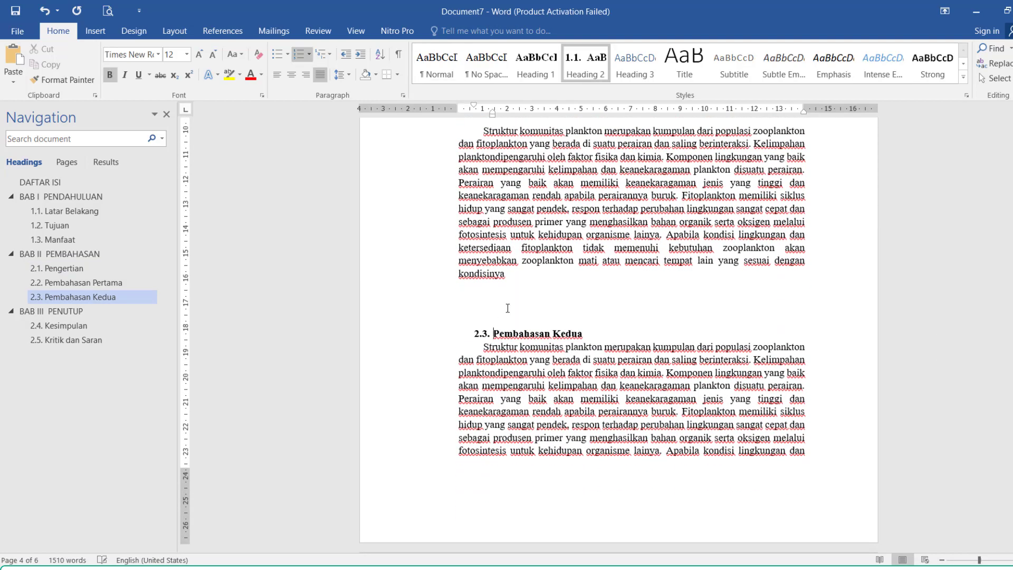
{"action": "left_click", "coordinate": [508, 308]}
{"action": "key", "text": "BackSpace"}
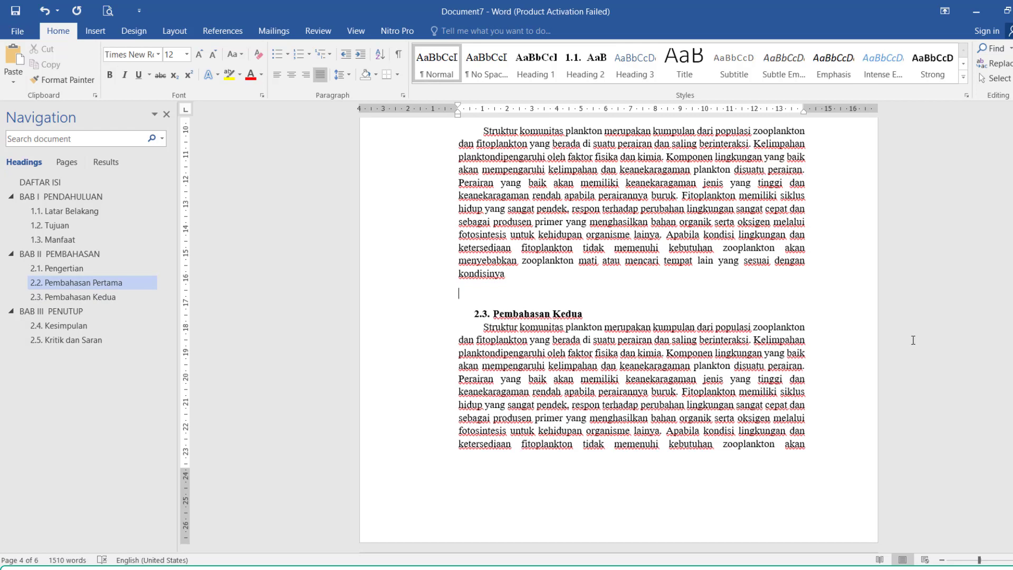
Number the Kesimpulan subheading under BAB III as 3.1., continuing from the previous list with Advance value enabled
{"action": "scroll", "coordinate": [614, 382], "scroll_direction": "down", "scroll_amount": 15}
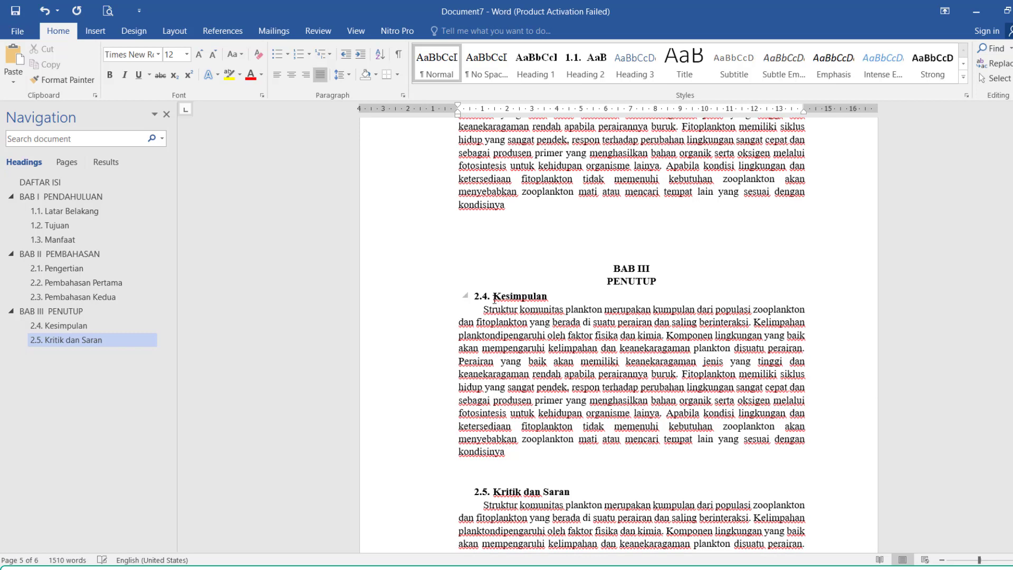
{"action": "left_click", "coordinate": [487, 295]}
{"action": "left_click", "coordinate": [483, 296]}
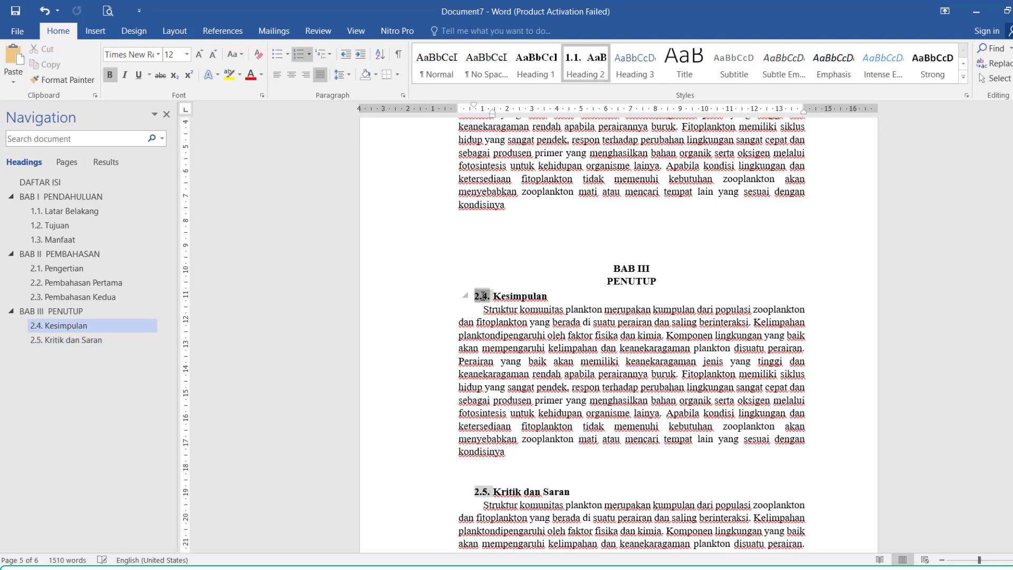
{"action": "right_click", "coordinate": [483, 296]}
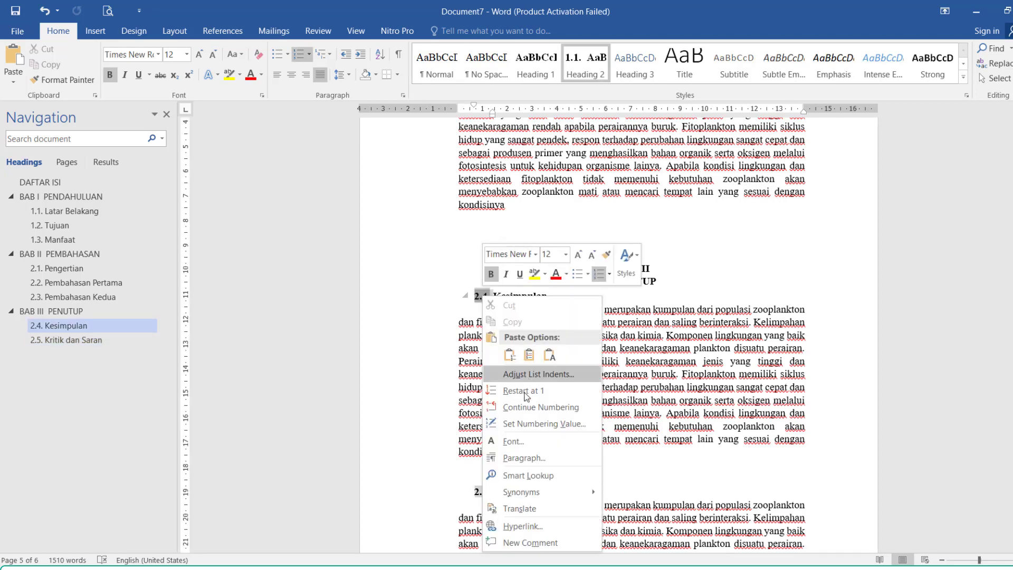
{"action": "left_click", "coordinate": [542, 425]}
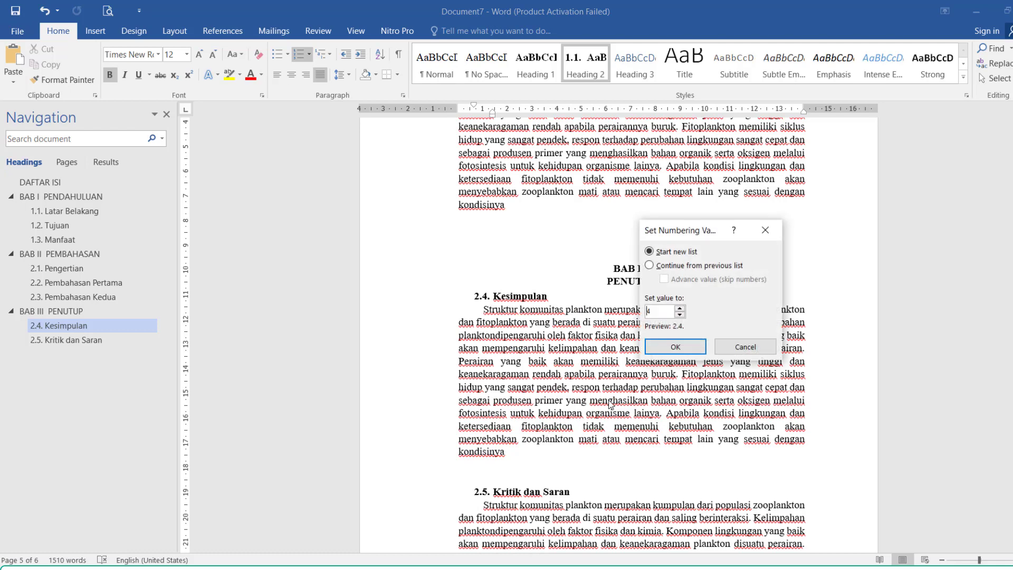
{"action": "left_click", "coordinate": [650, 266]}
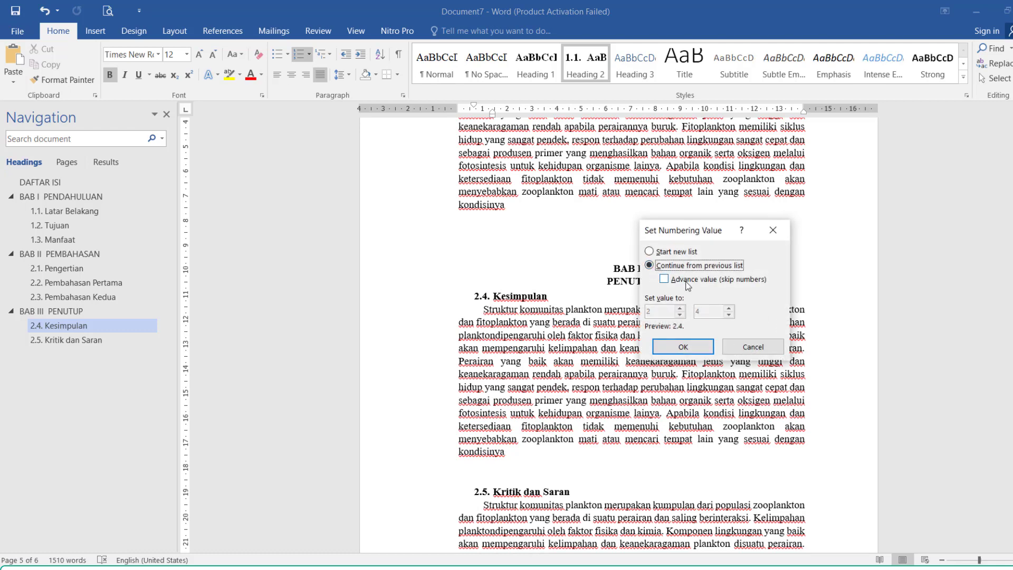
{"action": "left_click", "coordinate": [666, 280]}
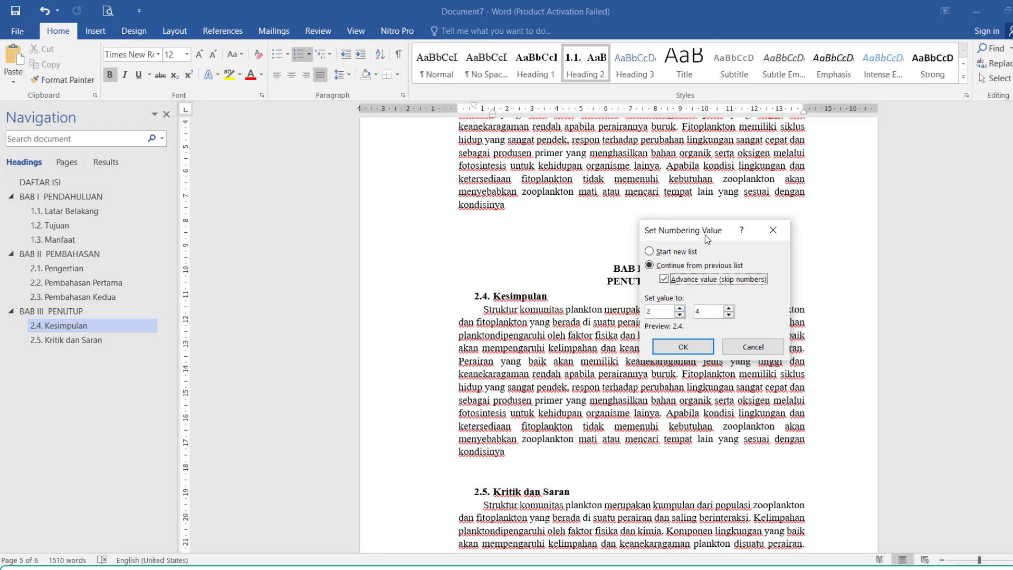
{"action": "left_click_drag", "start_coordinate": [706, 238], "coordinate": [730, 248]}
{"action": "left_click", "coordinate": [704, 319]}
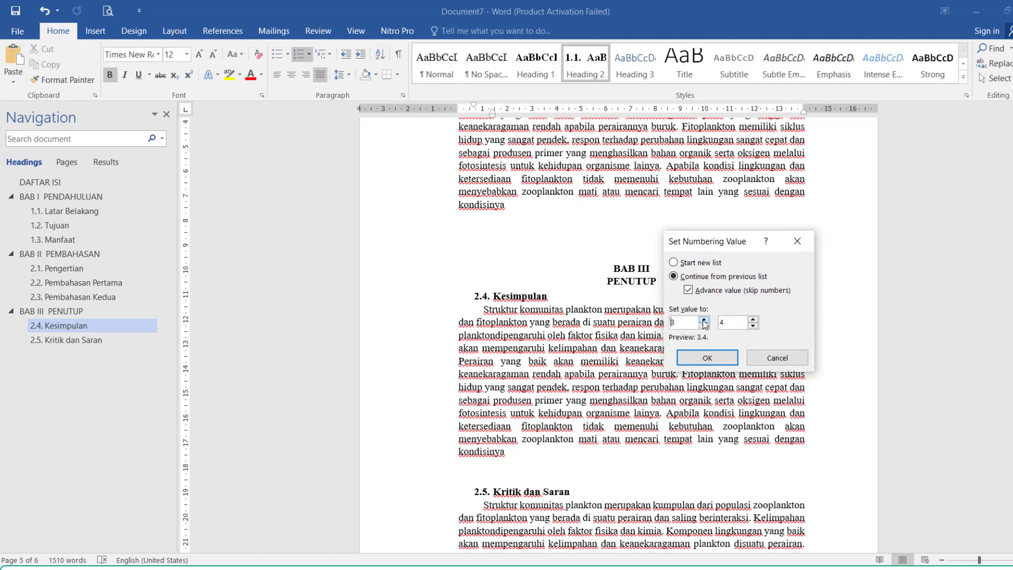
{"action": "double_click", "coordinate": [754, 327]}
{"action": "left_click", "coordinate": [717, 358]}
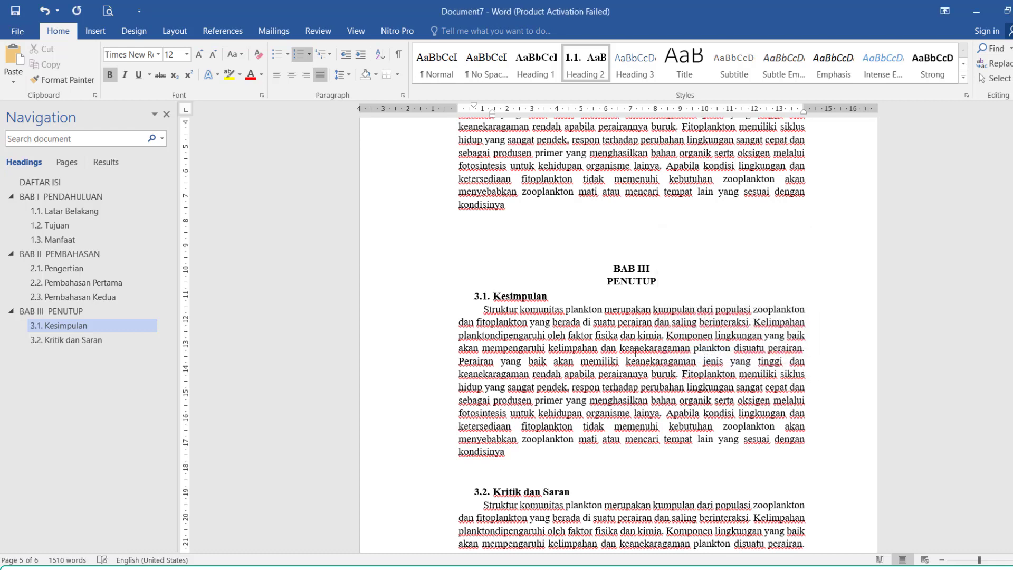
{"action": "left_click", "coordinate": [539, 309]}
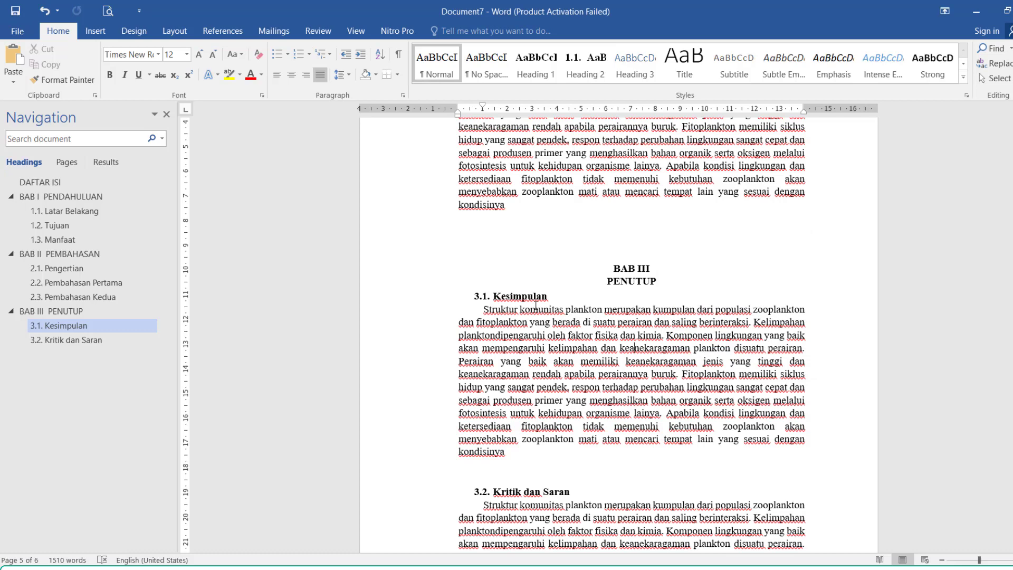
{"action": "scroll", "coordinate": [519, 311], "scroll_direction": "down", "scroll_amount": 5}
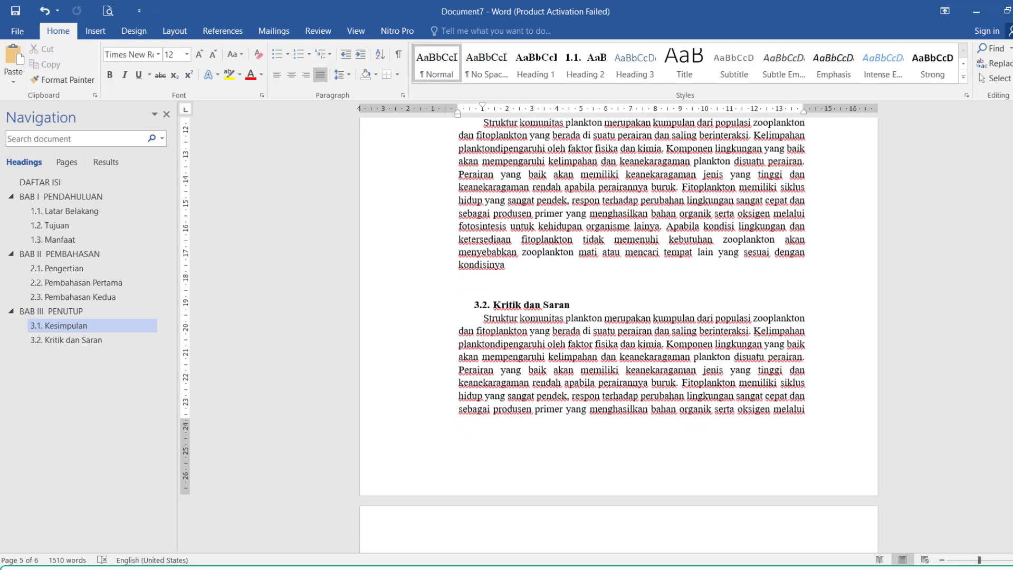
{"action": "left_click", "coordinate": [520, 315]}
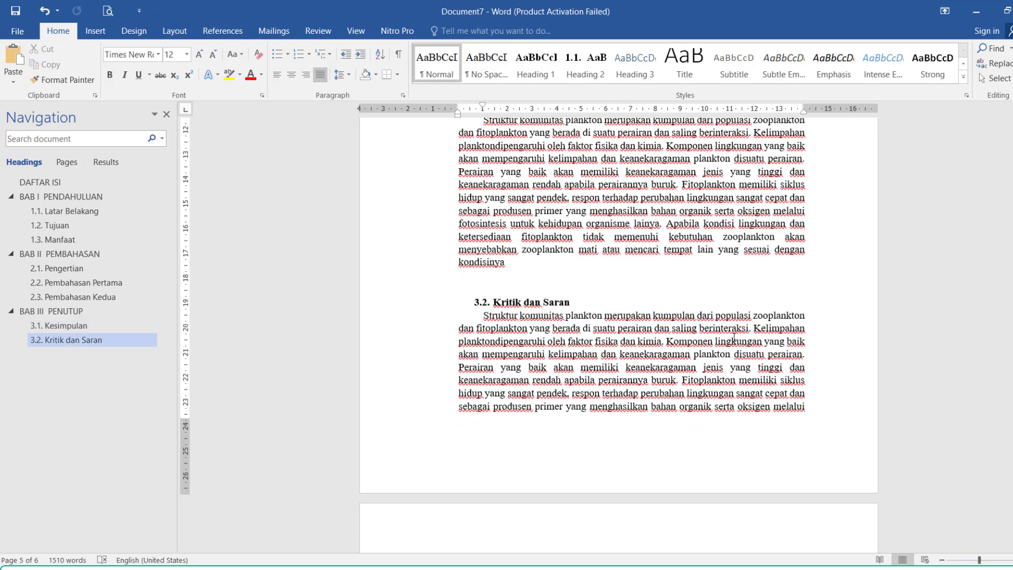
Modify the Heading 2 style from the Latar Belakang subheading, decreasing its left indent to 0 cm
{"action": "left_click_drag", "start_coordinate": [1012, 448], "coordinate": [1011, 251]}
{"action": "left_click_drag", "start_coordinate": [1012, 240], "coordinate": [1012, 151]}
{"action": "left_click", "coordinate": [475, 404]}
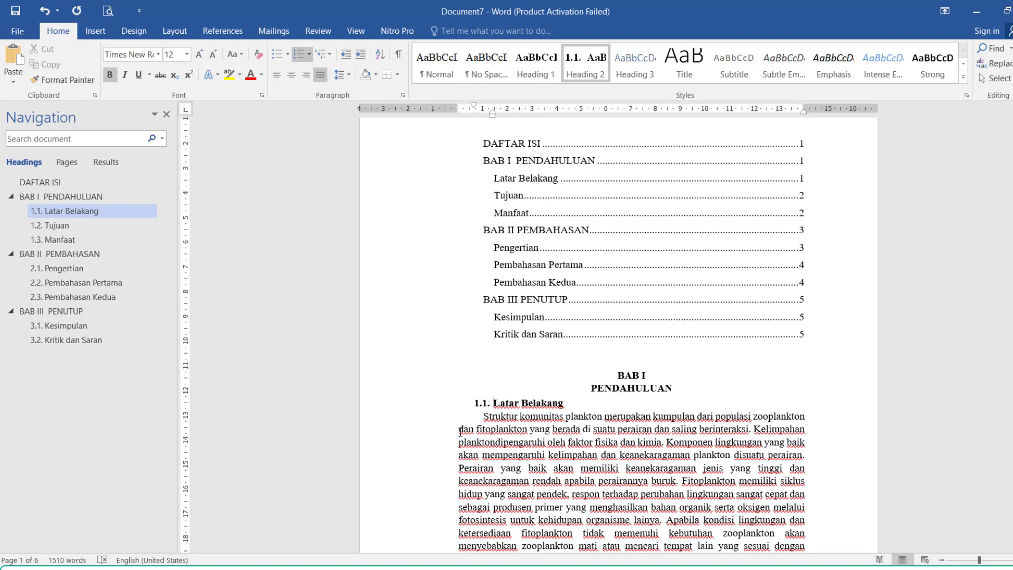
{"action": "right_click", "coordinate": [495, 403]}
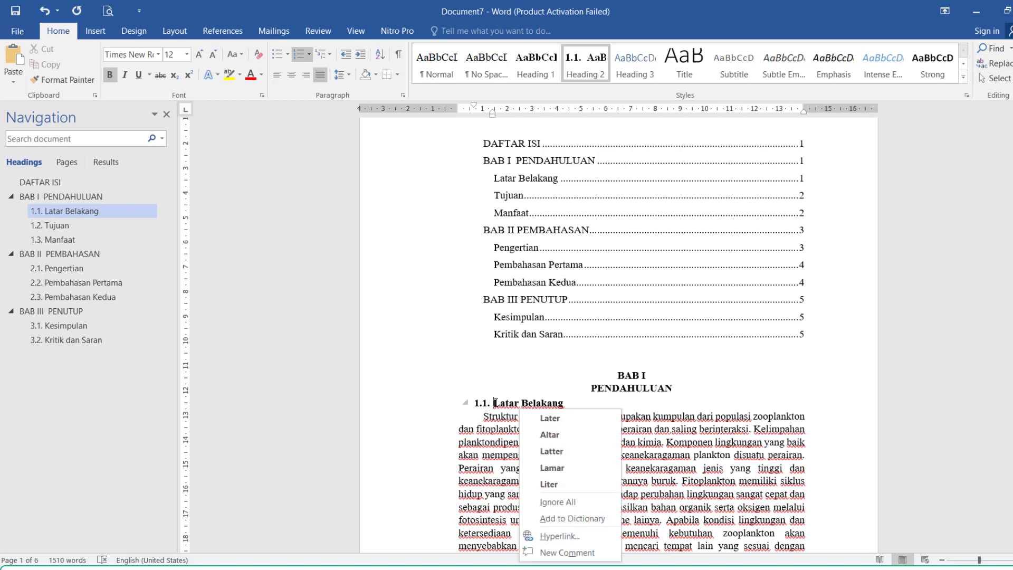
{"action": "left_click", "coordinate": [495, 403]}
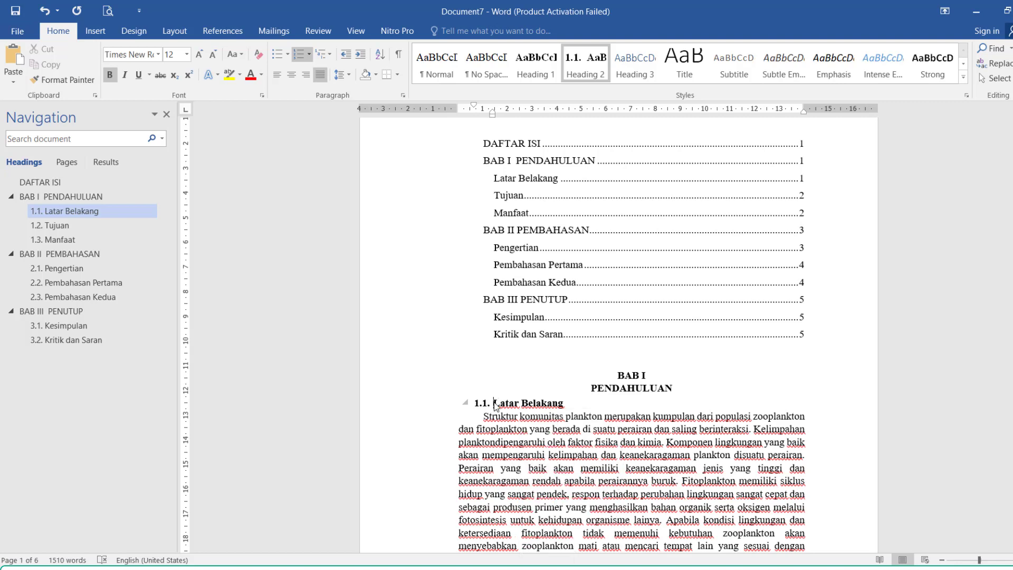
{"action": "right_click", "coordinate": [587, 71]}
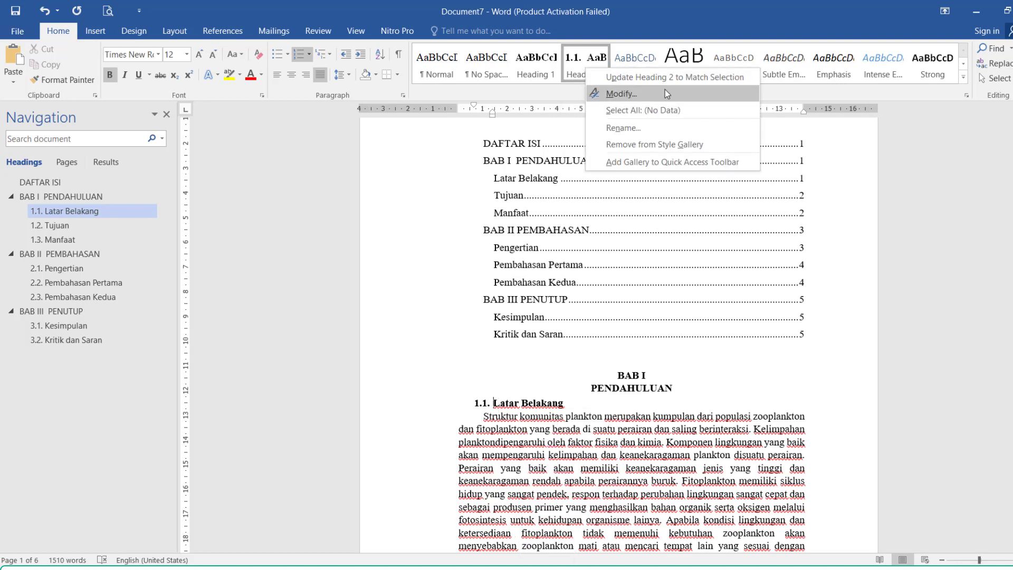
{"action": "left_click", "coordinate": [694, 93]}
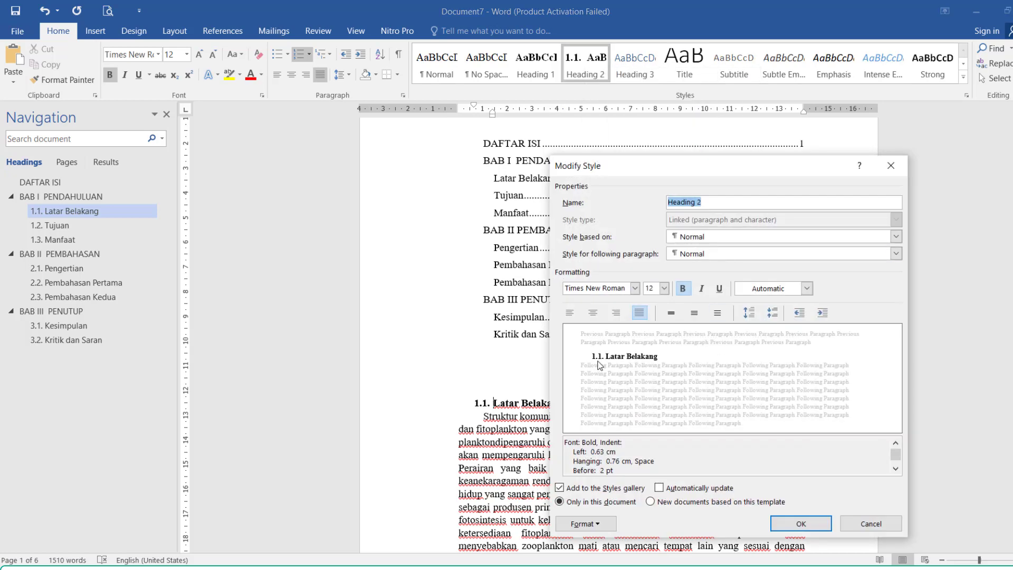
{"action": "left_click", "coordinate": [800, 312]}
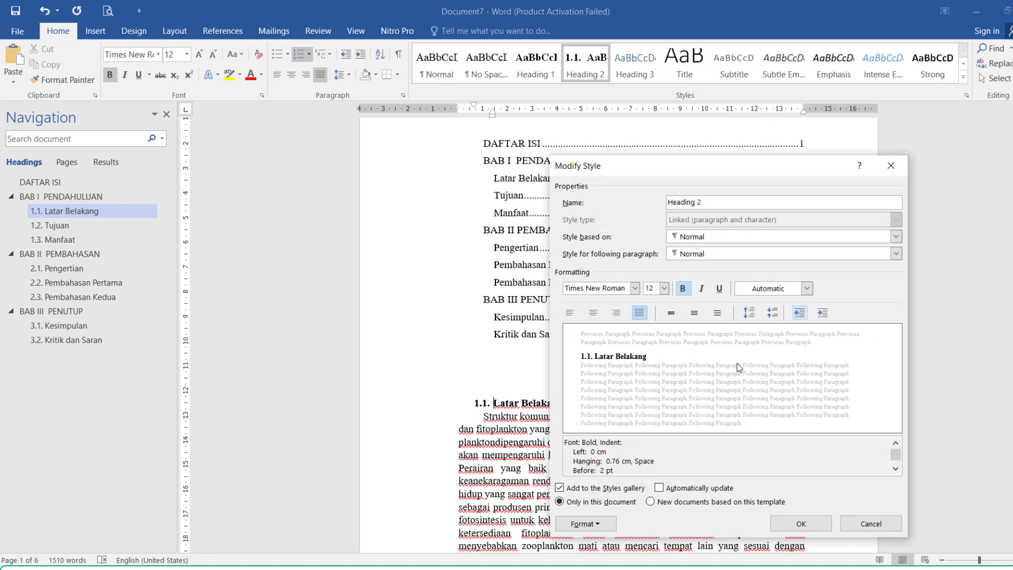
{"action": "left_click", "coordinate": [811, 527]}
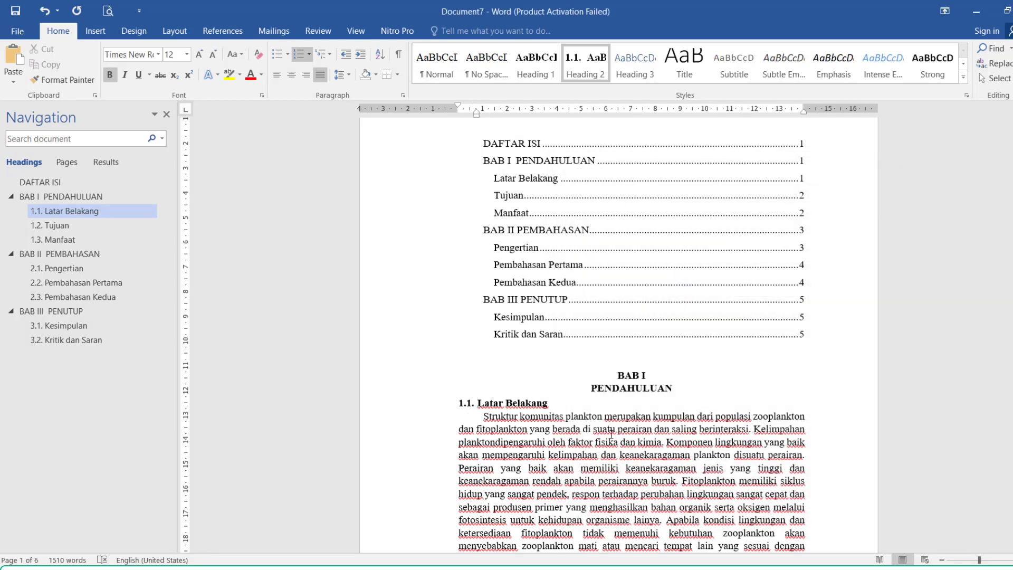
{"action": "left_click", "coordinate": [610, 429]}
{"action": "left_click_drag", "start_coordinate": [1012, 139], "coordinate": [1012, 207]}
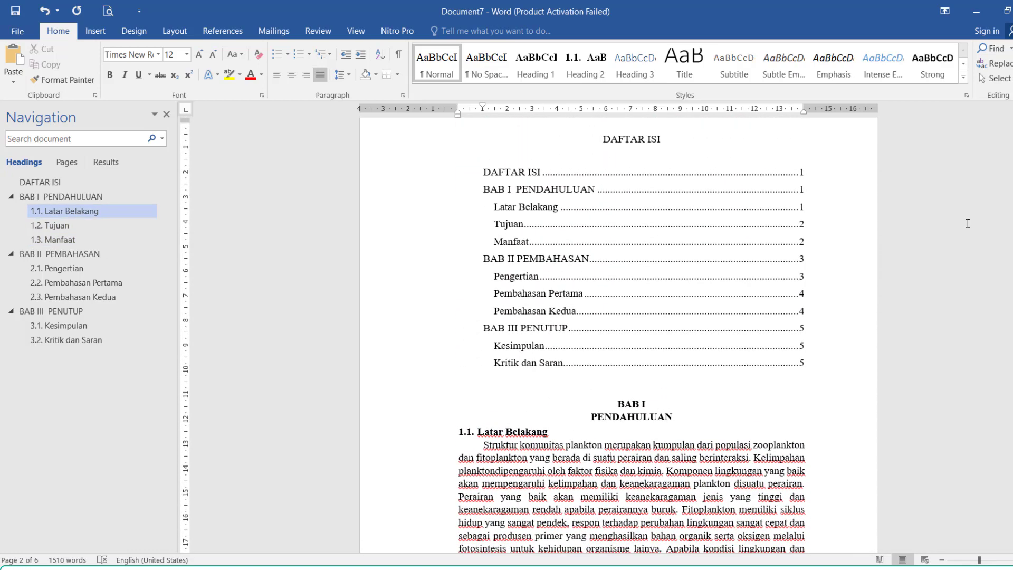
Update the entire DAFTAR ISI table of contents so its entries include the numbered subheadings
{"action": "left_click_drag", "start_coordinate": [1012, 144], "coordinate": [1012, 138]}
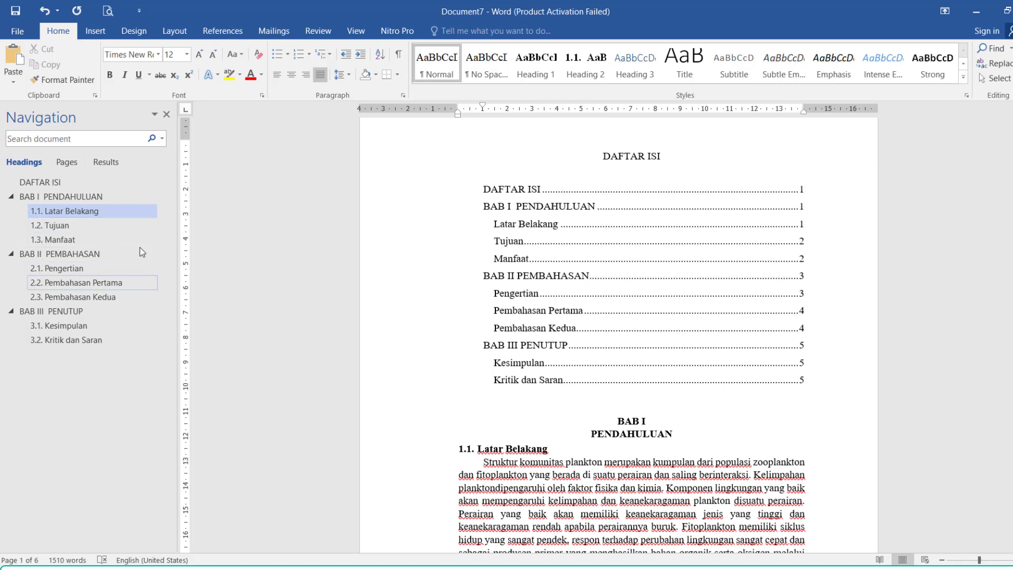
{"action": "left_click", "coordinate": [532, 231]}
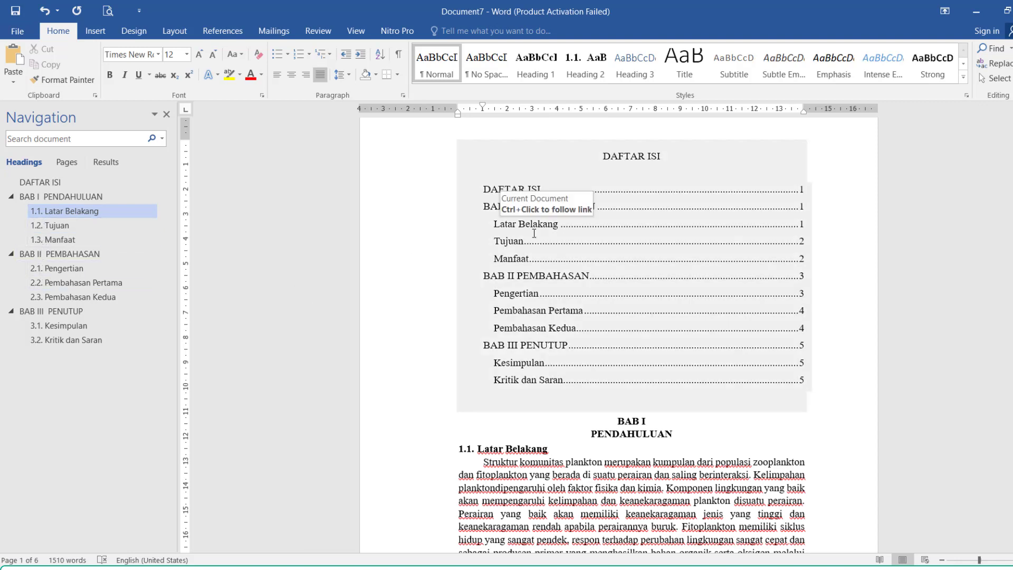
{"action": "left_click", "coordinate": [568, 225]}
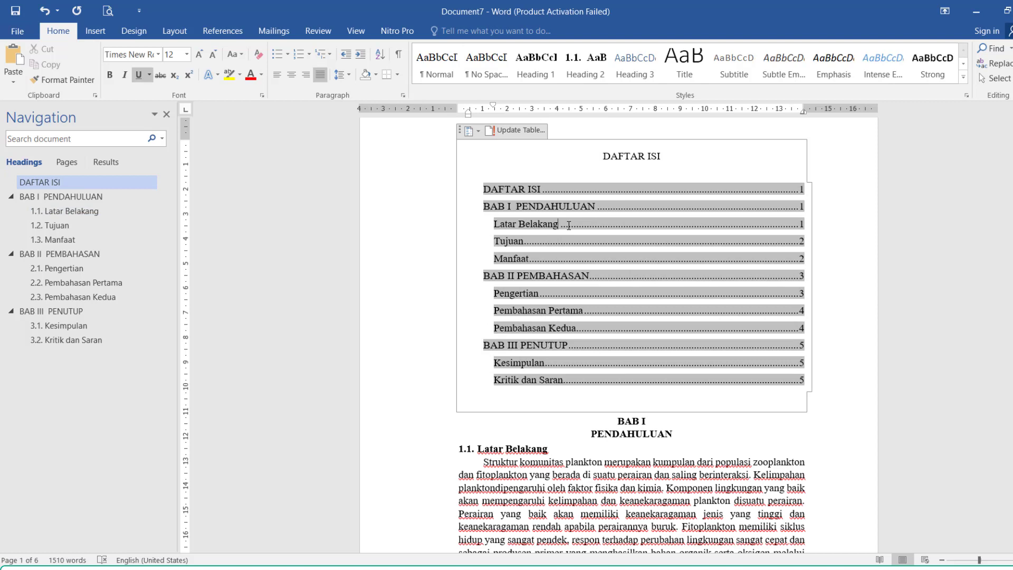
{"action": "right_click", "coordinate": [568, 225]}
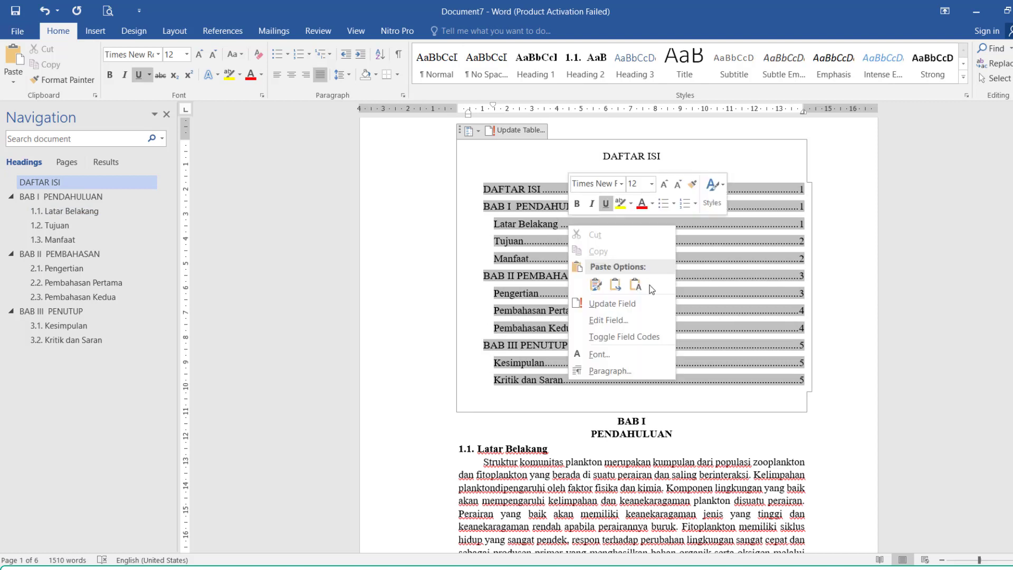
{"action": "left_click", "coordinate": [639, 305]}
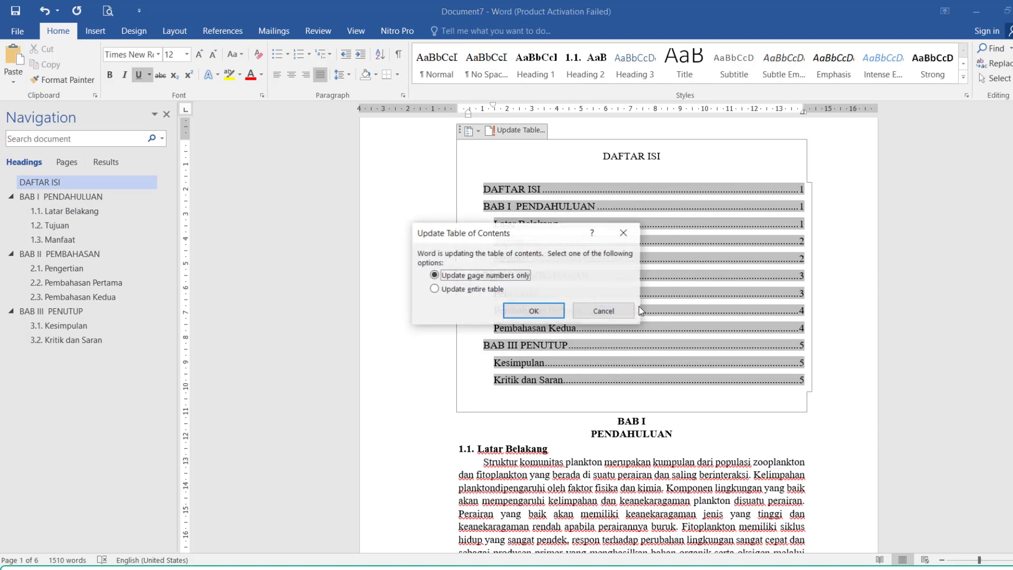
{"action": "left_click", "coordinate": [458, 289]}
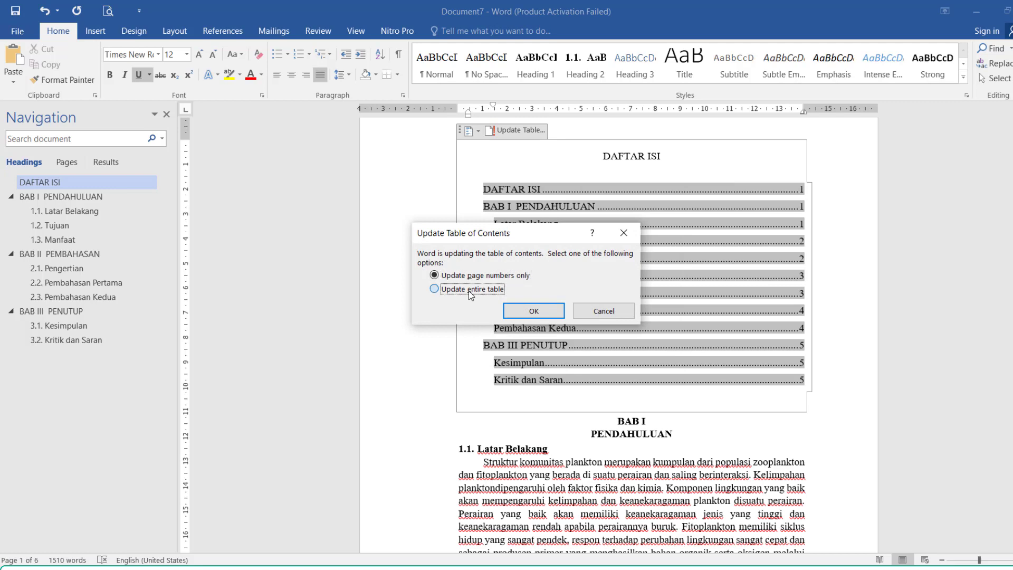
{"action": "left_click", "coordinate": [550, 313]}
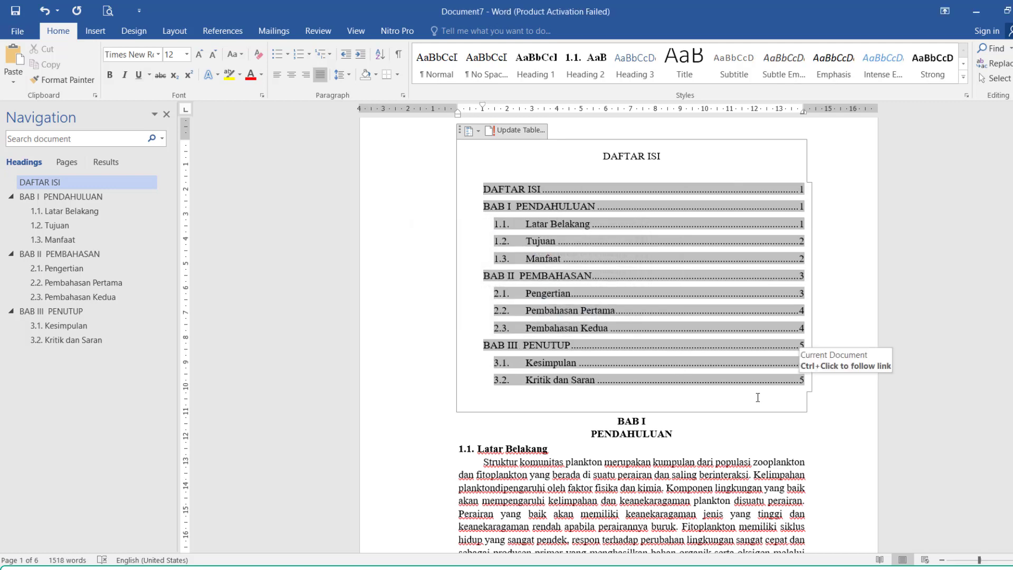
Insert a page break before the BAB I PENDAHULUAN heading to separate it from the table of contents
{"action": "left_click", "coordinate": [759, 419]}
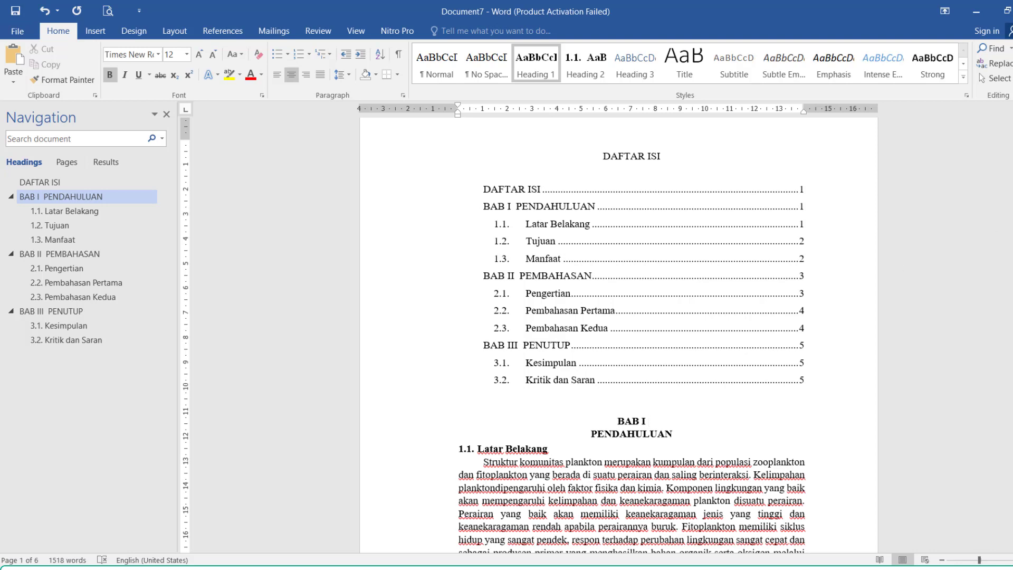
{"action": "left_click_drag", "start_coordinate": [1012, 130], "coordinate": [1012, 123]}
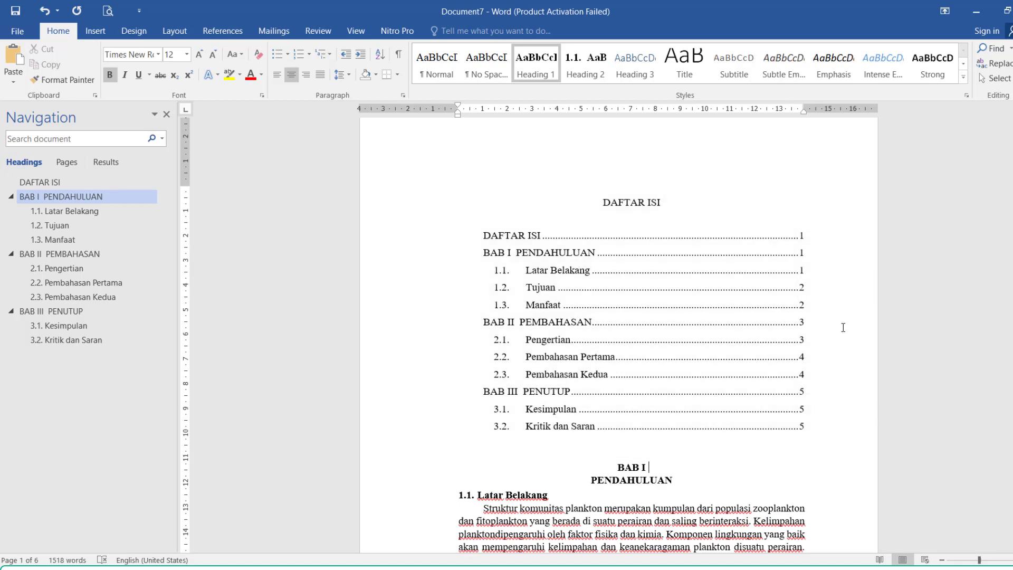
{"action": "mouse_move", "coordinate": [1012, 125]}
{"action": "left_mouse_down"}
{"action": "mouse_move", "coordinate": [1012, 314]}
{"action": "mouse_move", "coordinate": [1012, 132]}
{"action": "left_mouse_up"}
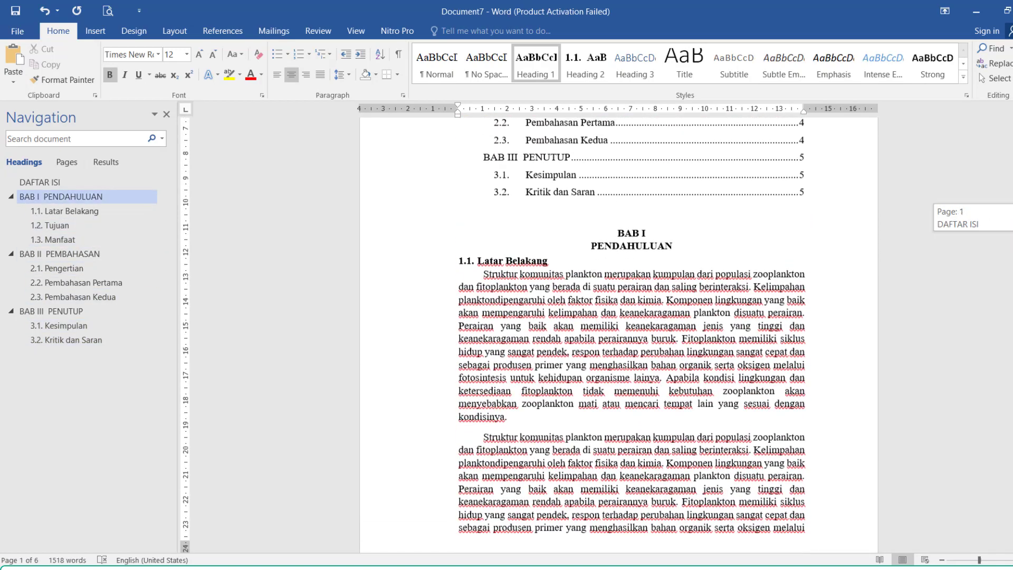
{"action": "left_click_drag", "start_coordinate": [1012, 217], "coordinate": [1012, 153]}
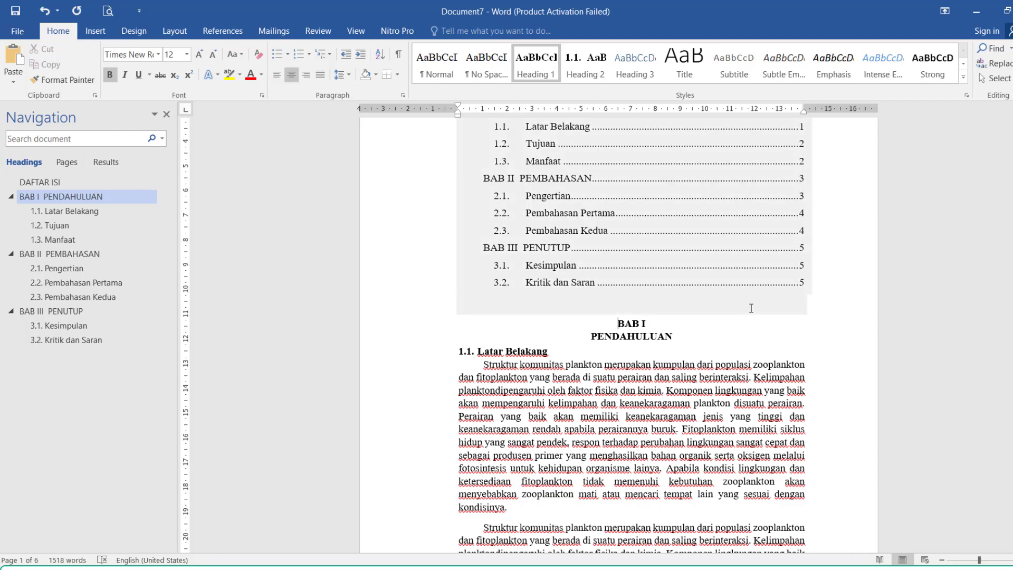
{"action": "key", "text": "ctrl+Return"}
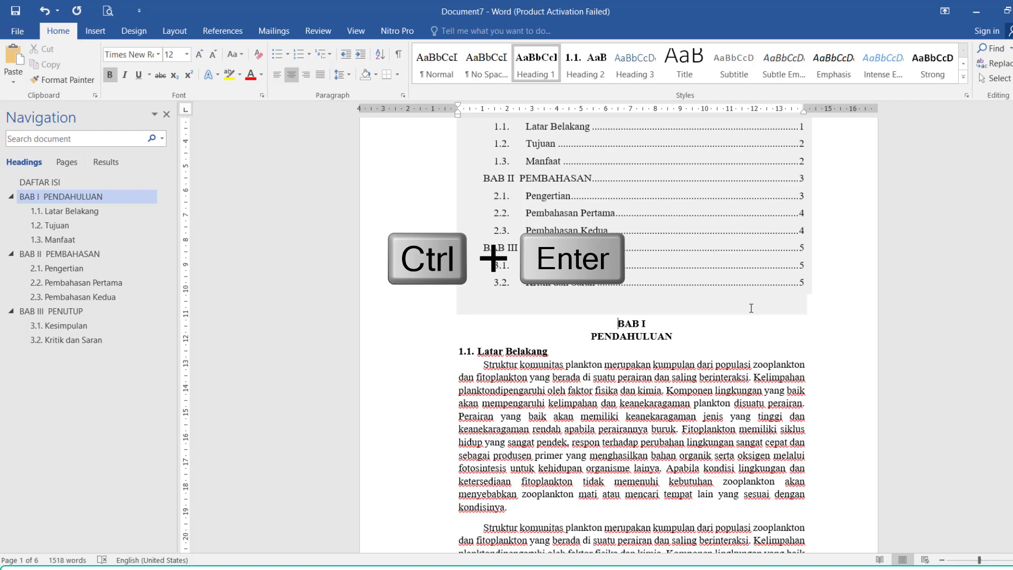
{"action": "key", "text": "ctrl+Return"}
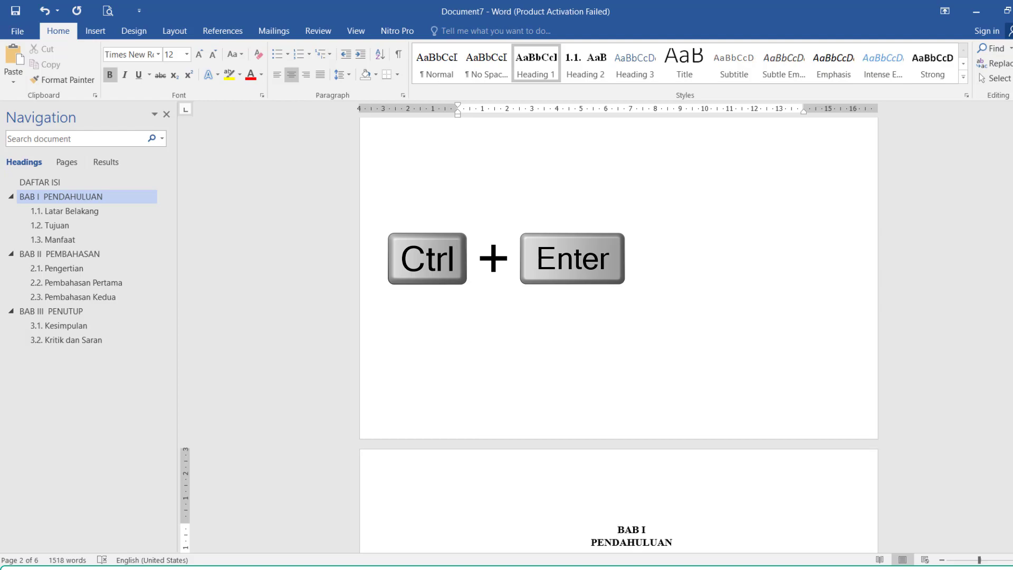
Replace the existing break before the BAB II PEMBAHASAN heading with a page break and reapply the Heading 1 style to it
{"action": "left_click_drag", "start_coordinate": [1012, 184], "coordinate": [1012, 381]}
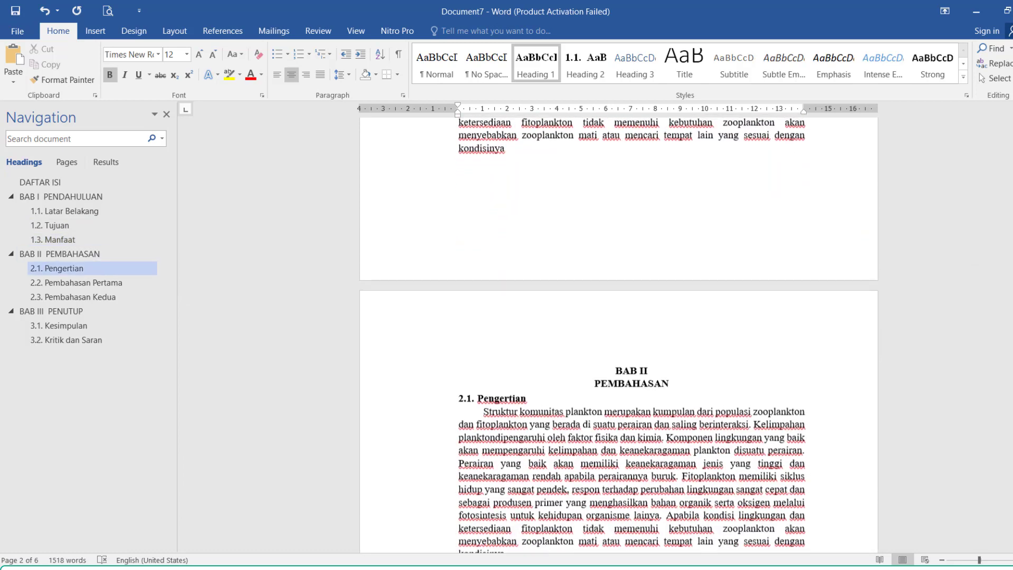
{"action": "left_click", "coordinate": [691, 344]}
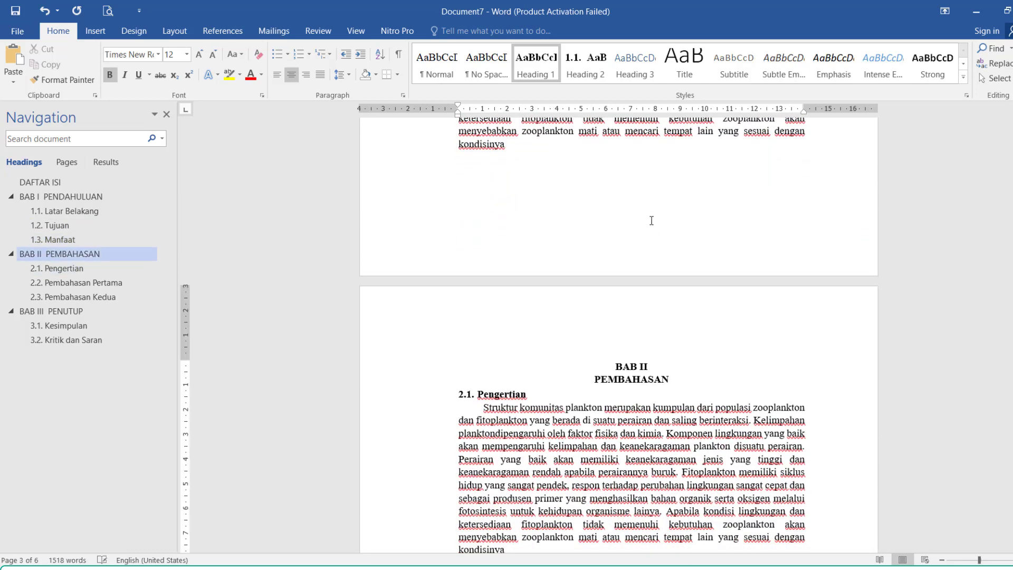
{"action": "left_click", "coordinate": [624, 175]}
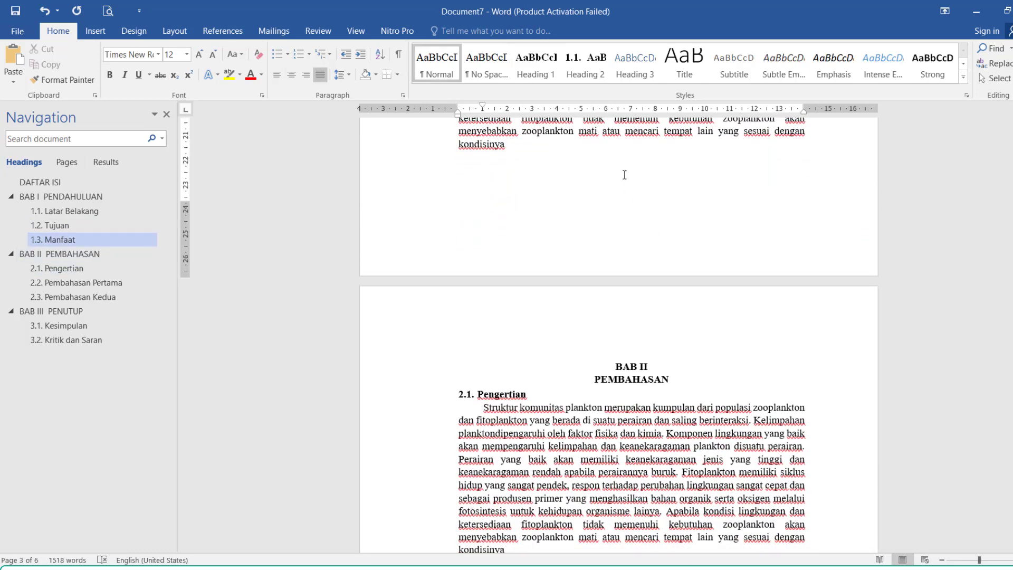
{"action": "key", "text": "Down"}
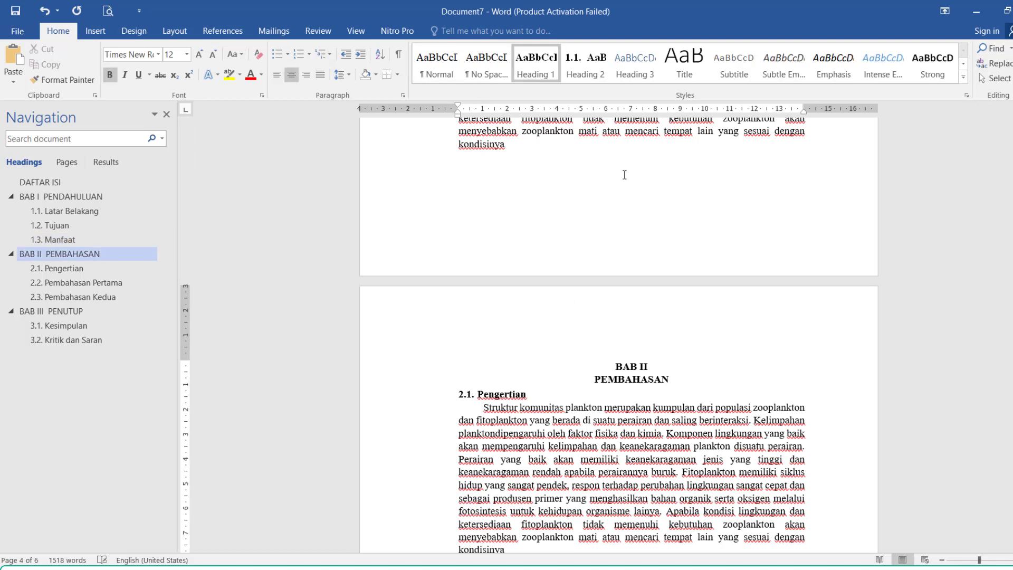
{"action": "key", "text": "BackSpace"}
{"action": "key", "text": "BackSpace"}
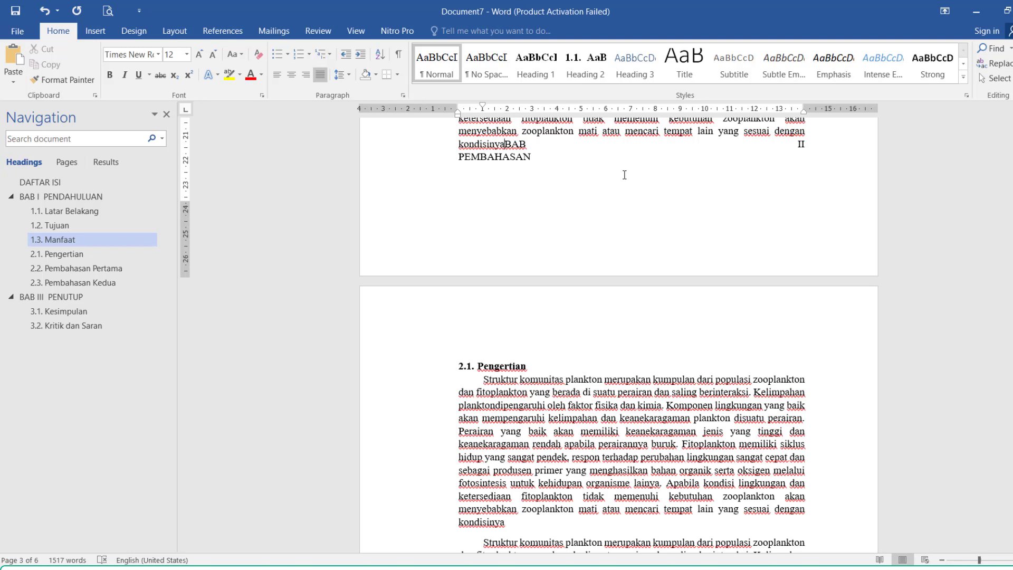
{"action": "key", "text": "ctrl+Return"}
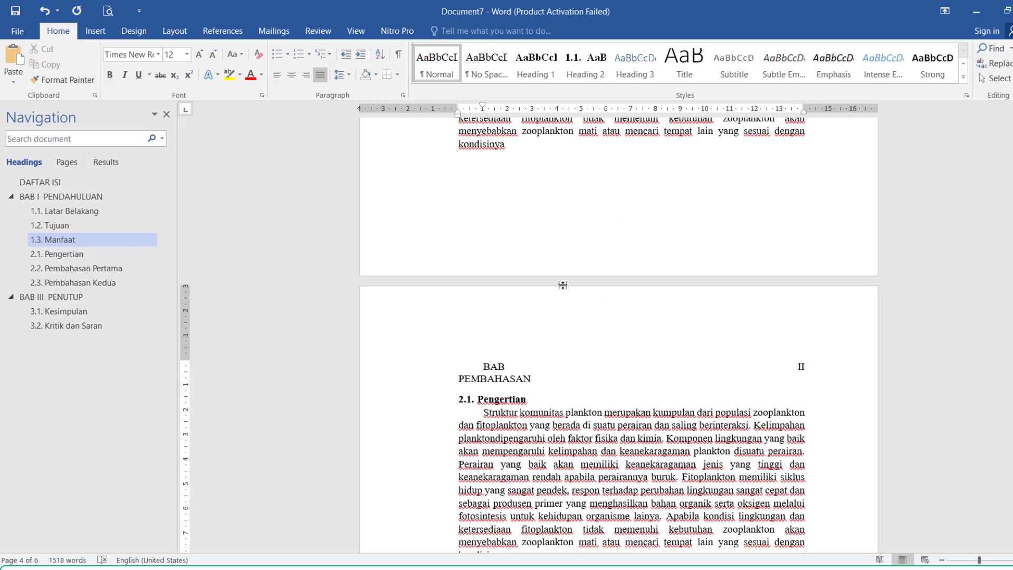
{"action": "left_click", "coordinate": [514, 371]}
{"action": "left_click", "coordinate": [540, 77]}
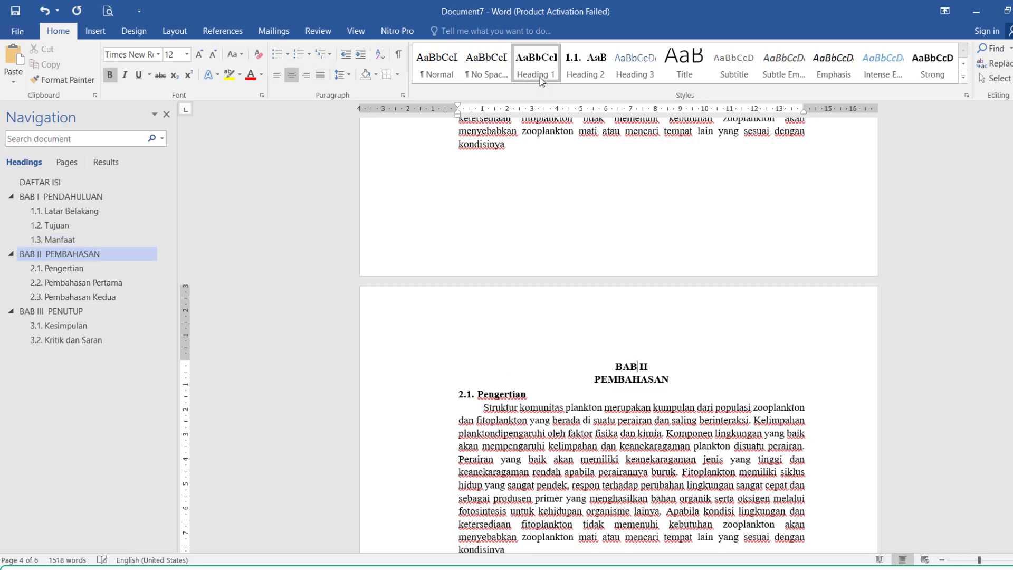
{"action": "left_click", "coordinate": [693, 364]}
Replace the existing break before the BAB III PENUTUP heading with a page break and reapply the Heading 1 style to it
{"action": "left_click_drag", "start_coordinate": [1012, 330], "coordinate": [1012, 426]}
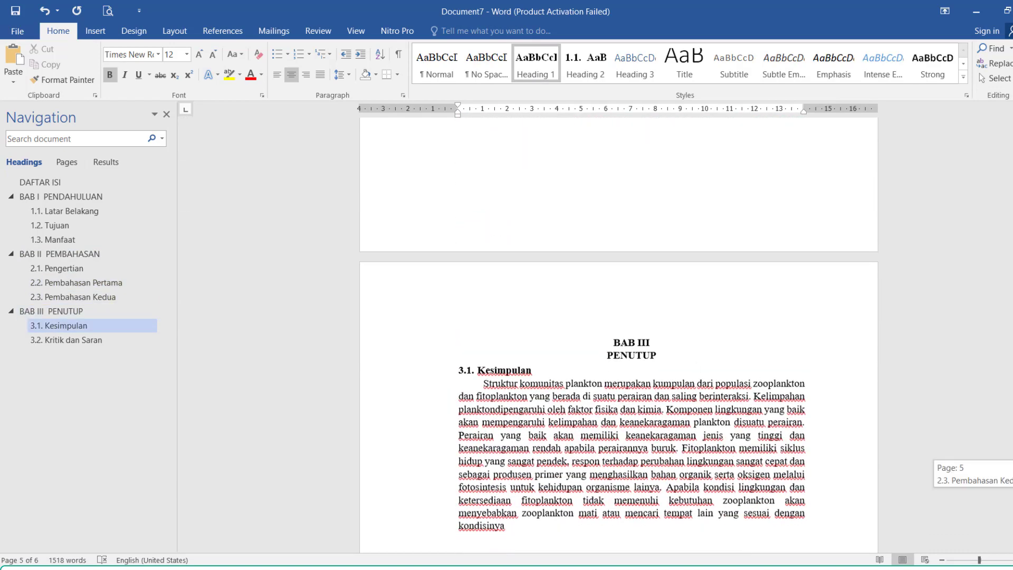
{"action": "scroll", "coordinate": [746, 443], "scroll_direction": "up", "scroll_amount": 2}
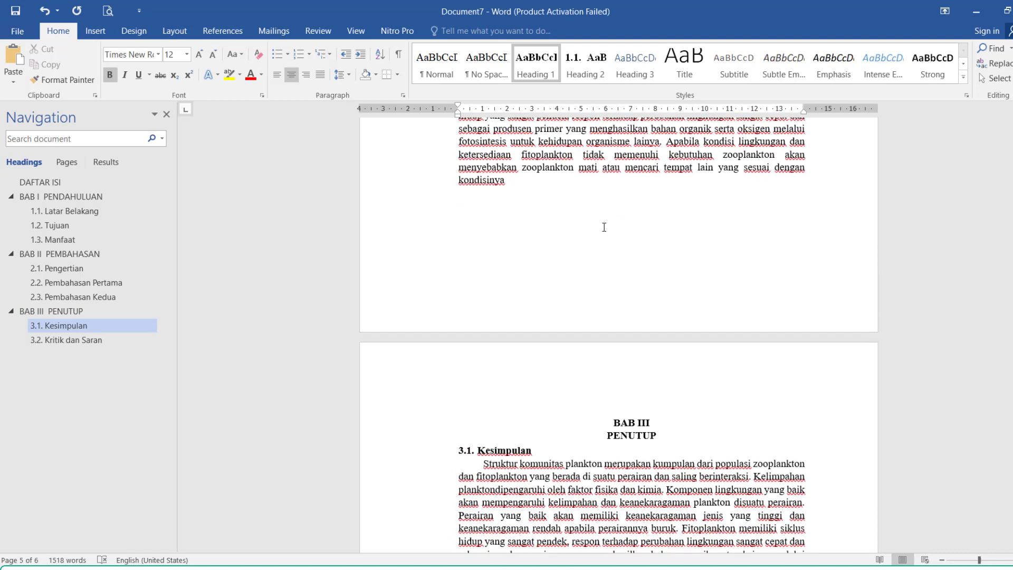
{"action": "left_click", "coordinate": [645, 216]}
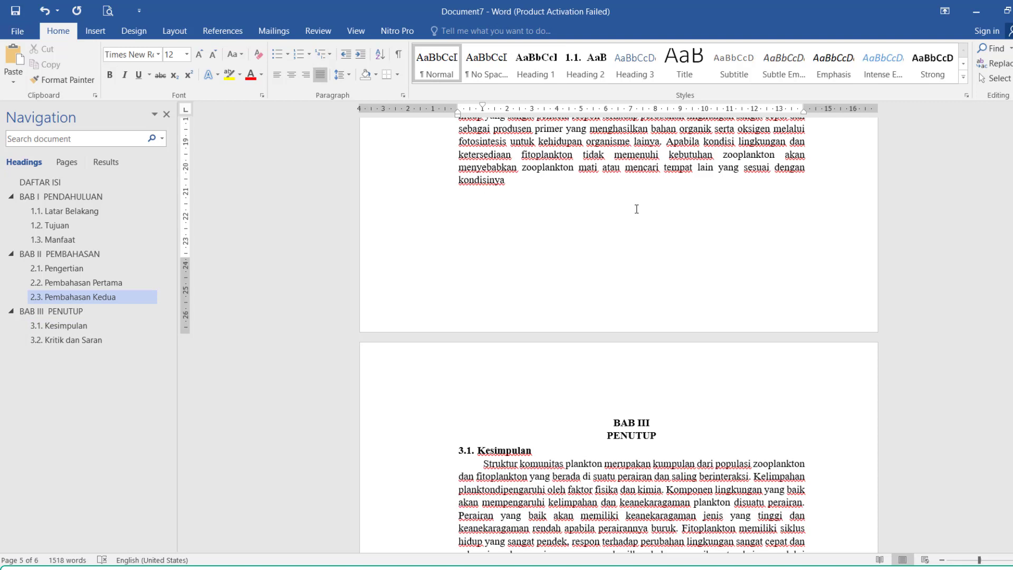
{"action": "key", "text": "Down"}
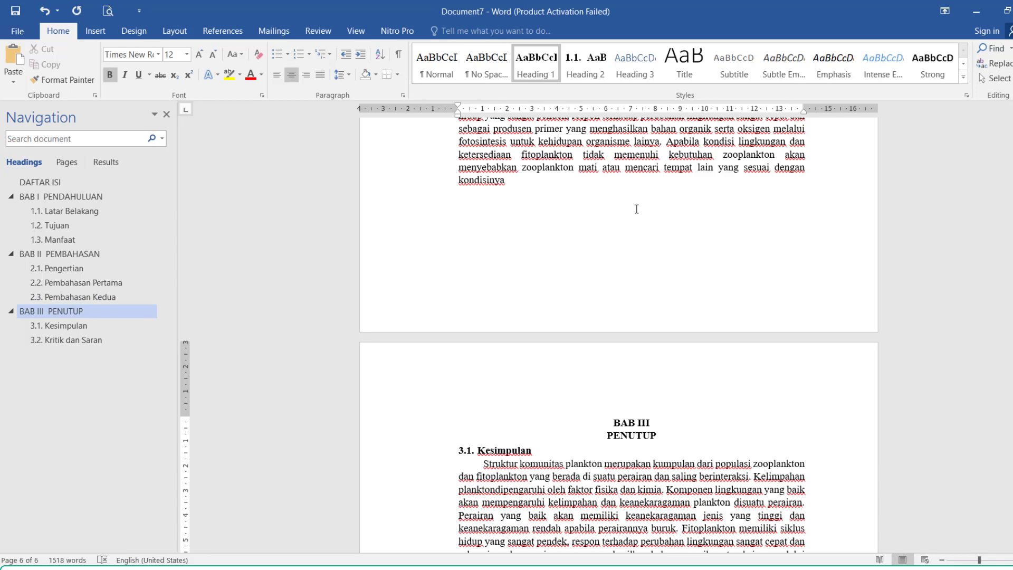
{"action": "key", "text": "BackSpace"}
{"action": "key", "text": "BackSpace"}
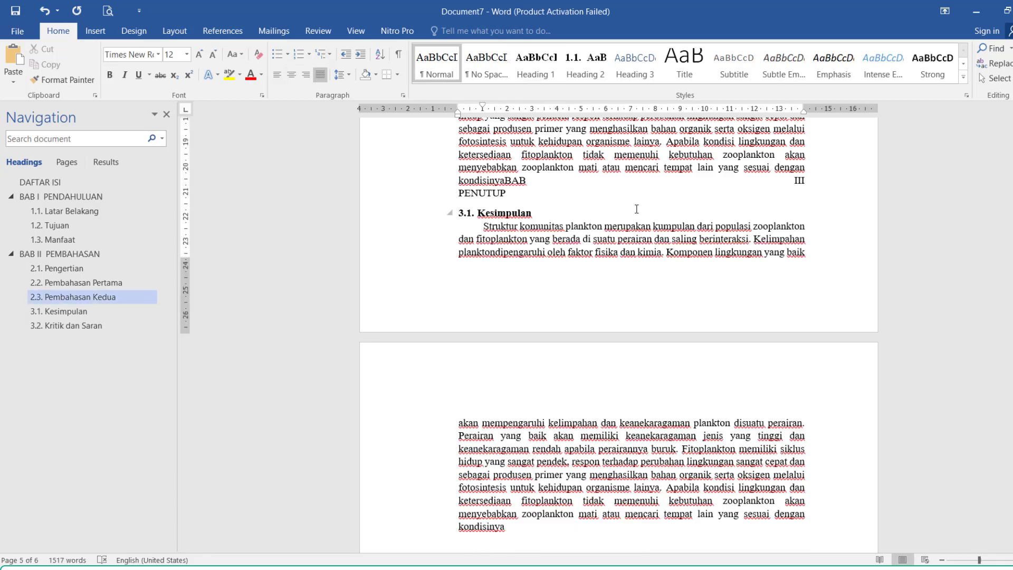
{"action": "key", "text": "ctrl+Return"}
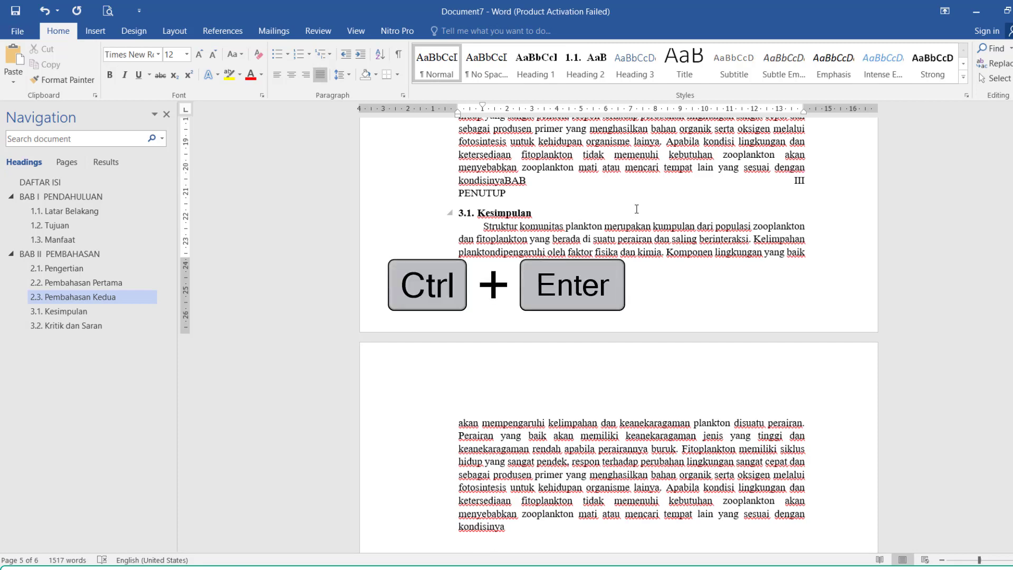
{"action": "key", "text": "ctrl+Return"}
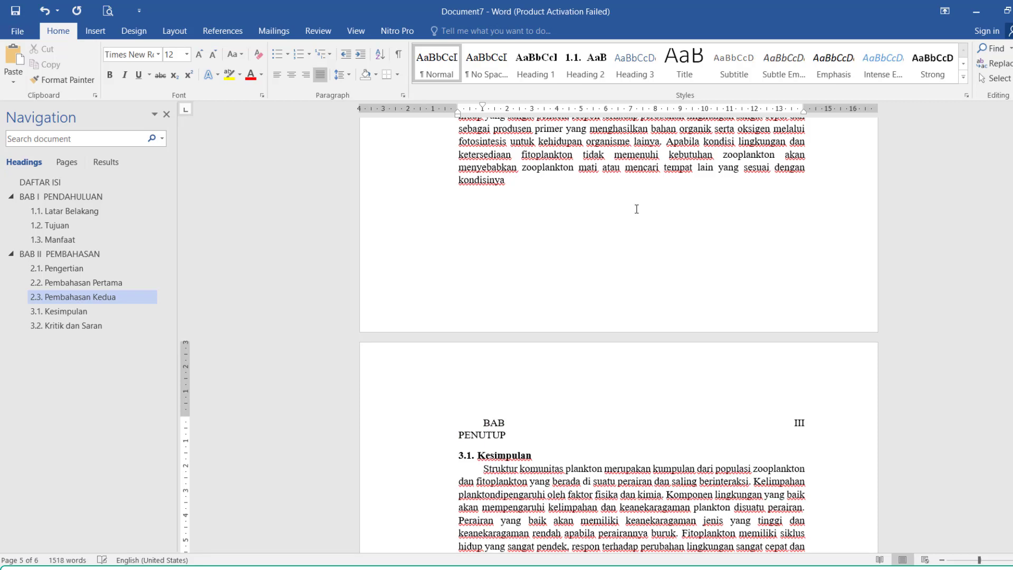
{"action": "left_click", "coordinate": [543, 64]}
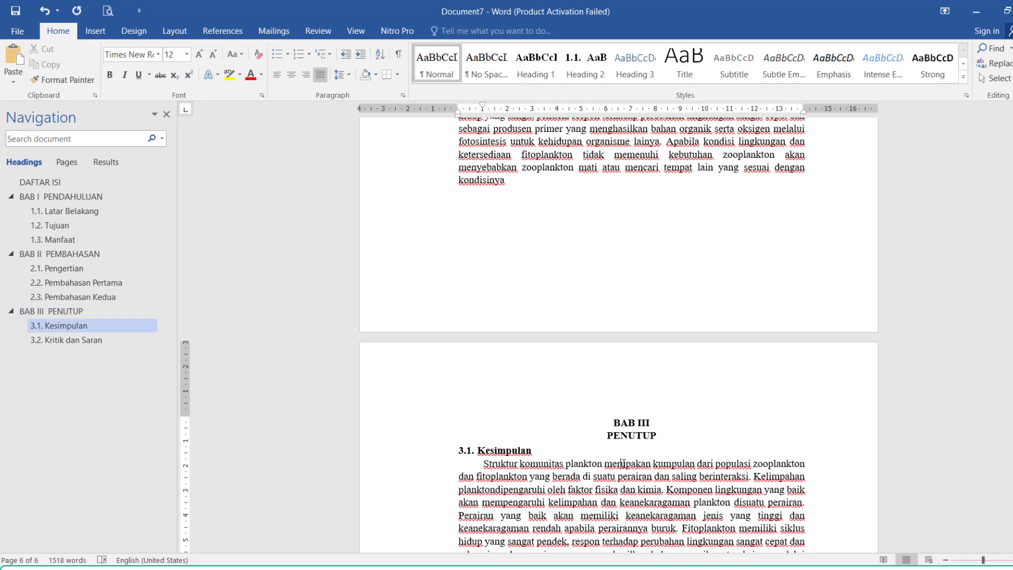
{"action": "left_click_drag", "start_coordinate": [1012, 459], "coordinate": [1012, 161]}
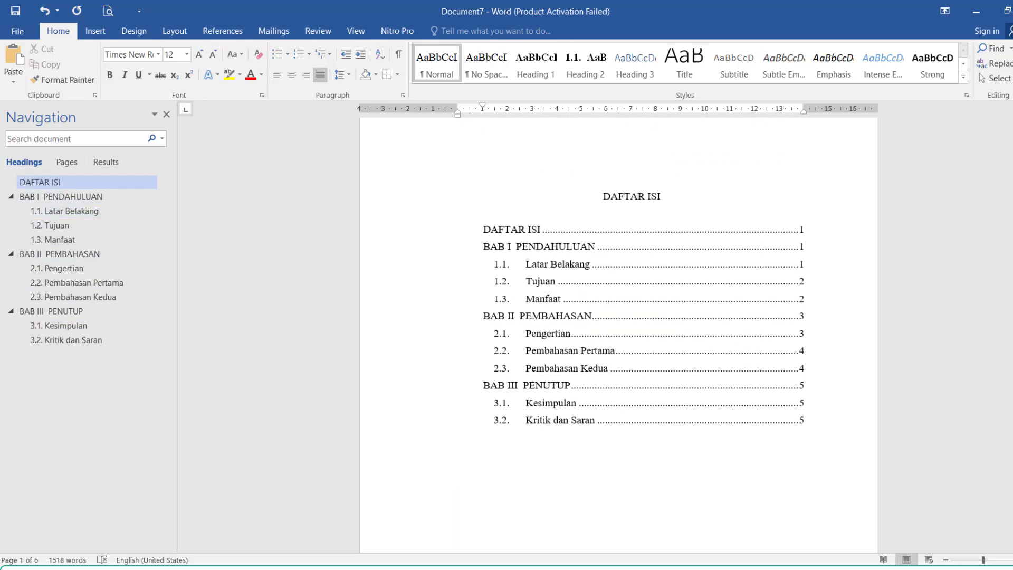
Update the entire DAFTAR ISI table of contents, including both headings and page numbers
{"action": "left_click", "coordinate": [718, 276]}
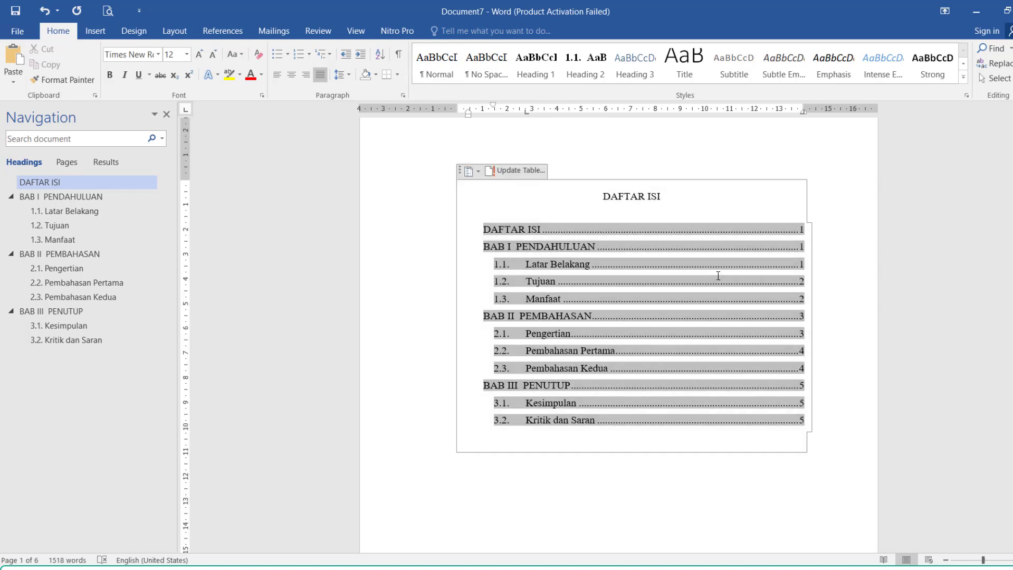
{"action": "right_click", "coordinate": [718, 275]}
{"action": "left_click", "coordinate": [787, 355]}
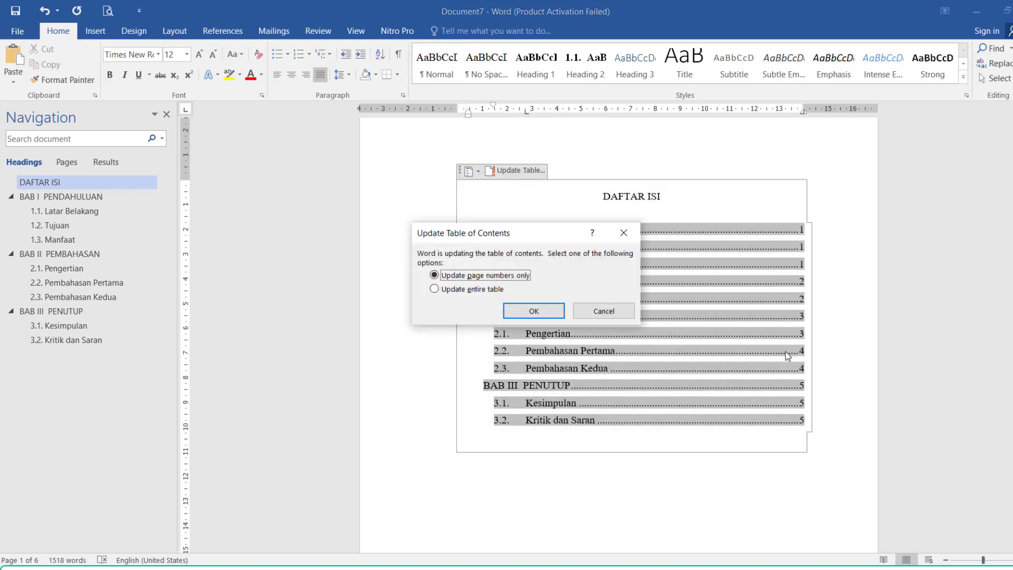
{"action": "left_click", "coordinate": [486, 290]}
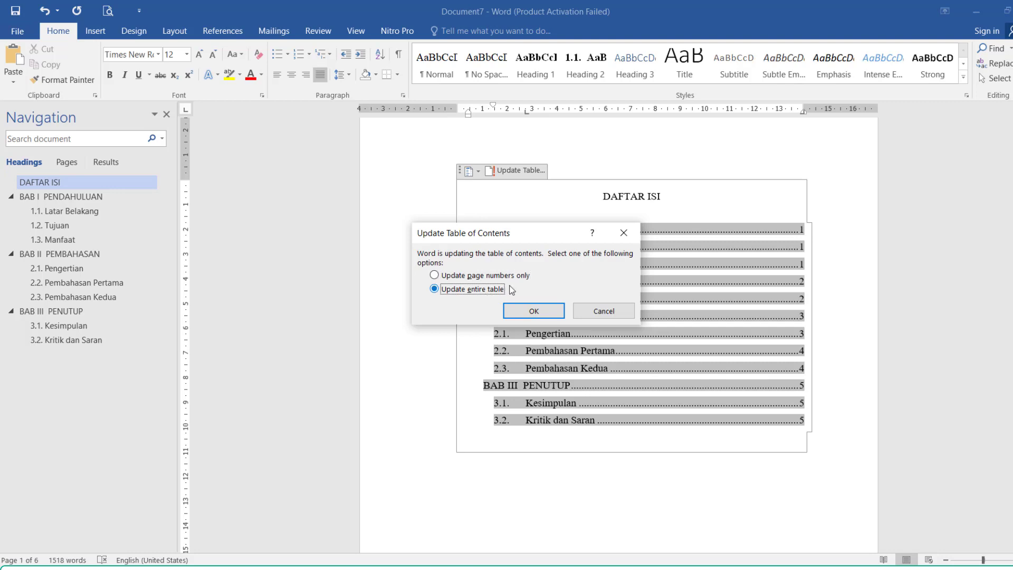
{"action": "left_click", "coordinate": [549, 311]}
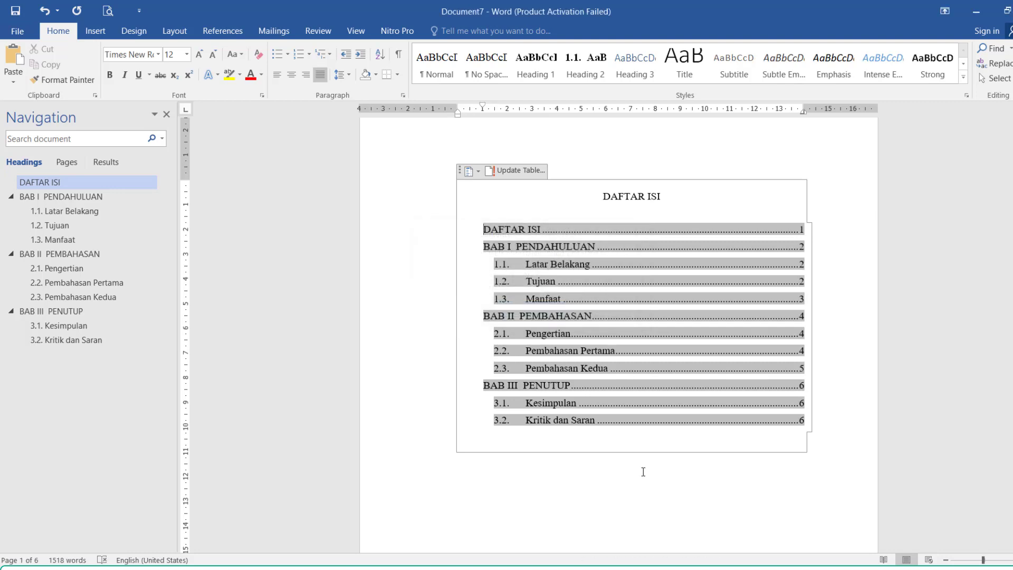
{"action": "left_click", "coordinate": [643, 472]}
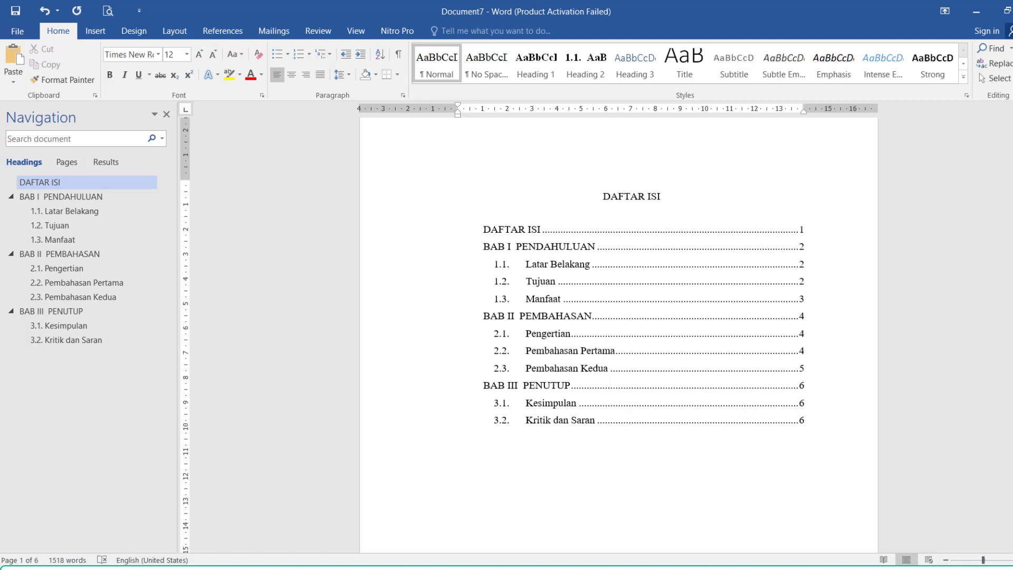
{"action": "scroll", "coordinate": [618, 333], "scroll_direction": "down", "scroll_amount": 10}
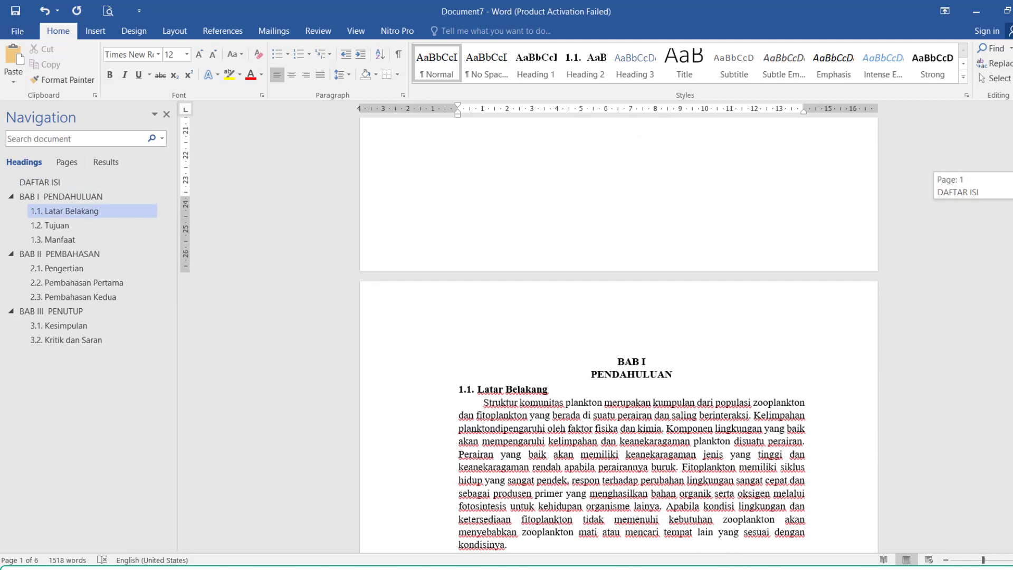
{"action": "scroll", "coordinate": [619, 332], "scroll_direction": "up", "scroll_amount": 10}
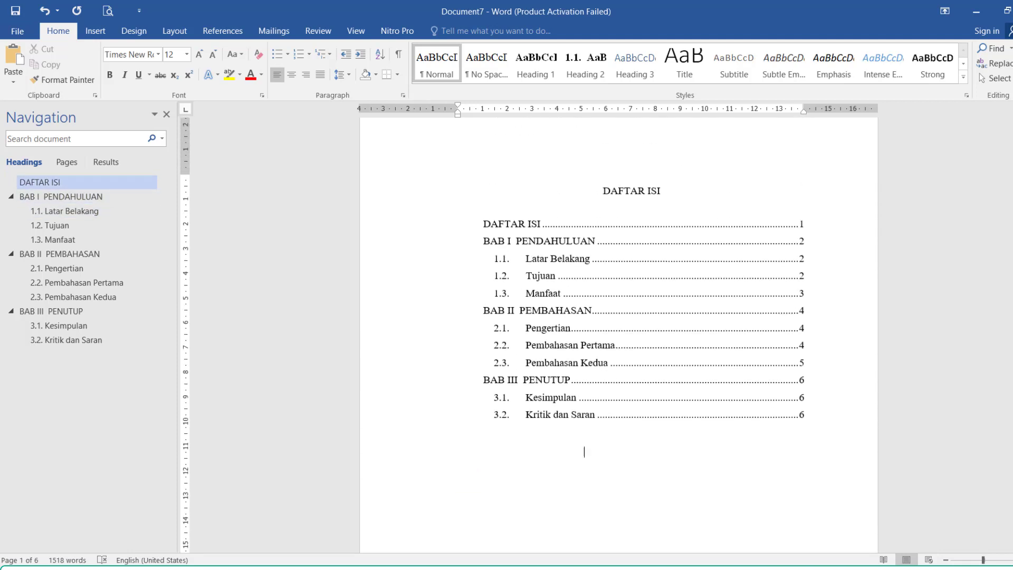
{"action": "scroll", "coordinate": [619, 333], "scroll_direction": "up", "scroll_amount": 1}
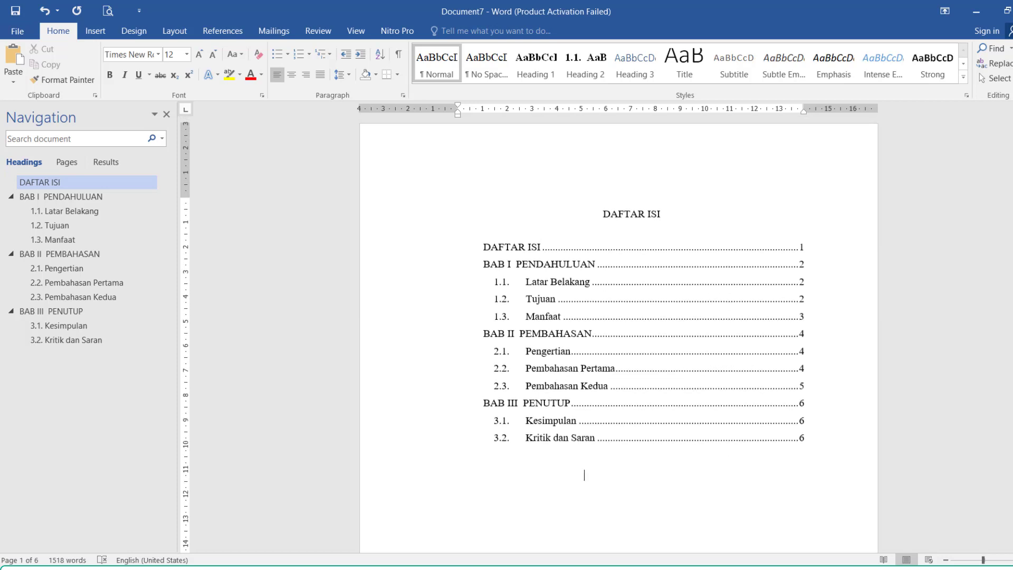
{"action": "left_click_drag", "start_coordinate": [1012, 132], "coordinate": [1012, 180]}
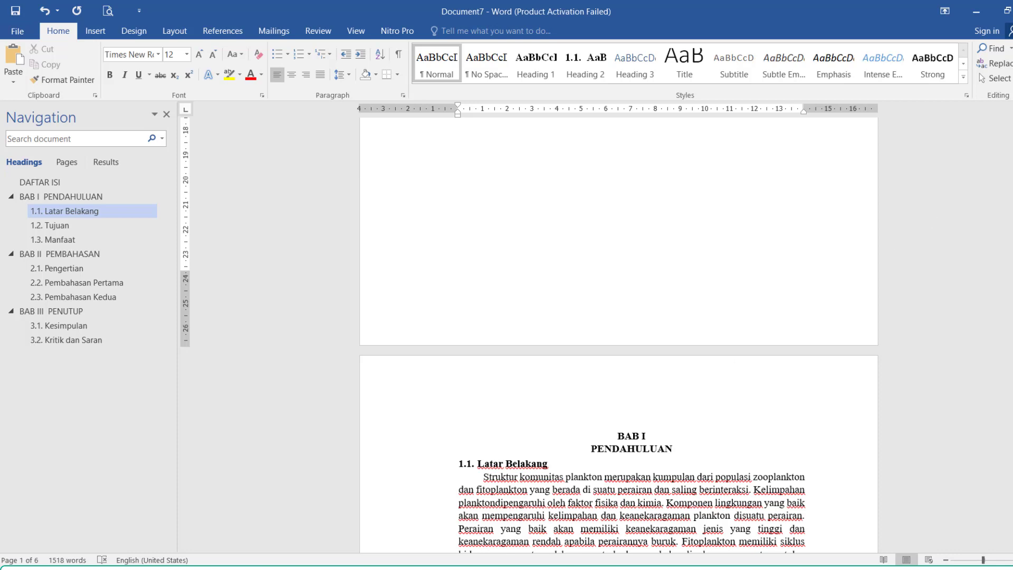
{"action": "left_click_drag", "start_coordinate": [1012, 182], "coordinate": [1012, 139]}
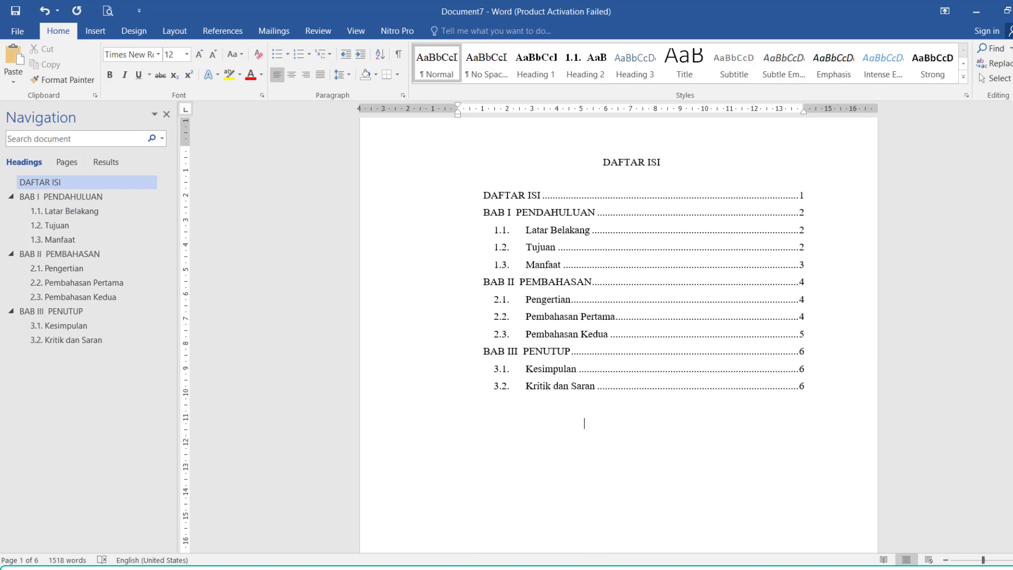
Insert a centred page number in the footer of the DAFTAR ISI page using the Plain Number 2 bottom-of-page style
{"action": "left_click_drag", "start_coordinate": [1012, 135], "coordinate": [1012, 181]}
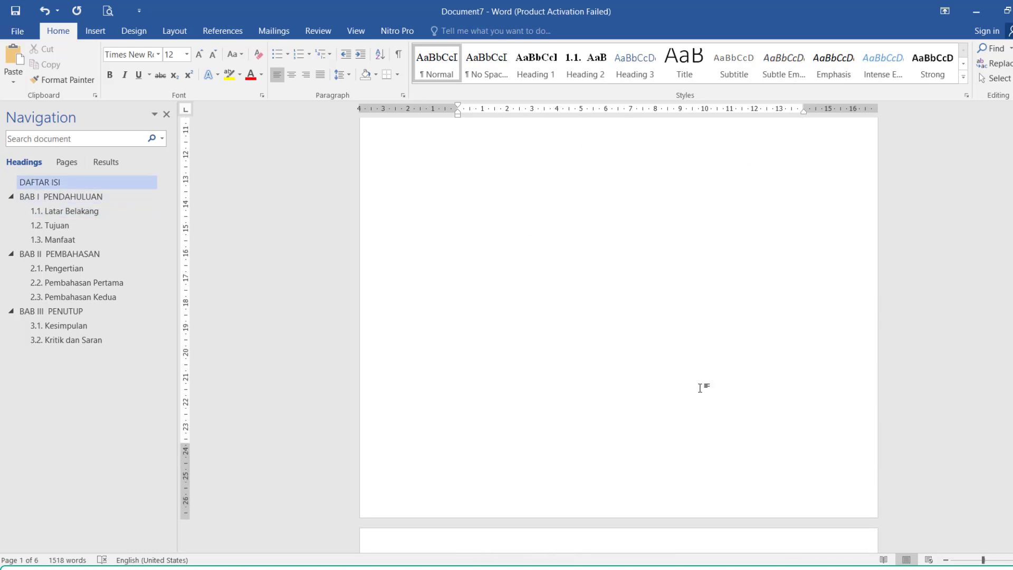
{"action": "double_click", "coordinate": [628, 466]}
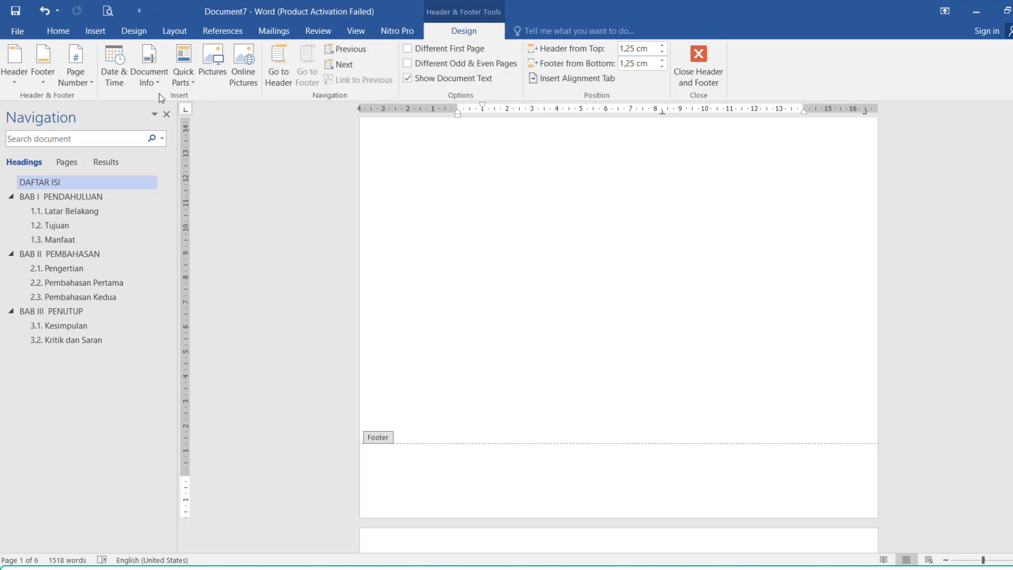
{"action": "left_click", "coordinate": [89, 85]}
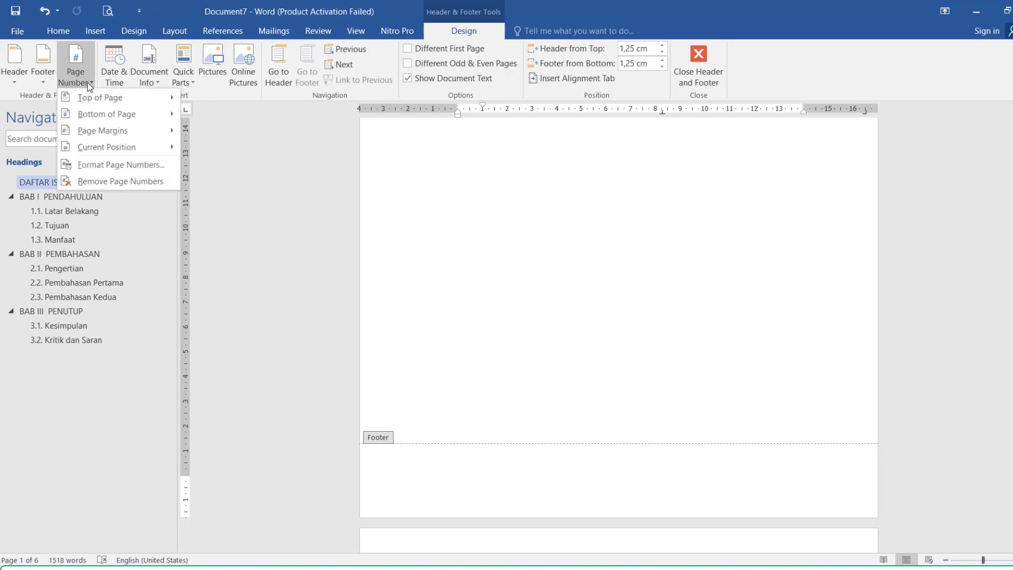
{"action": "mouse_move", "coordinate": [104, 113]}
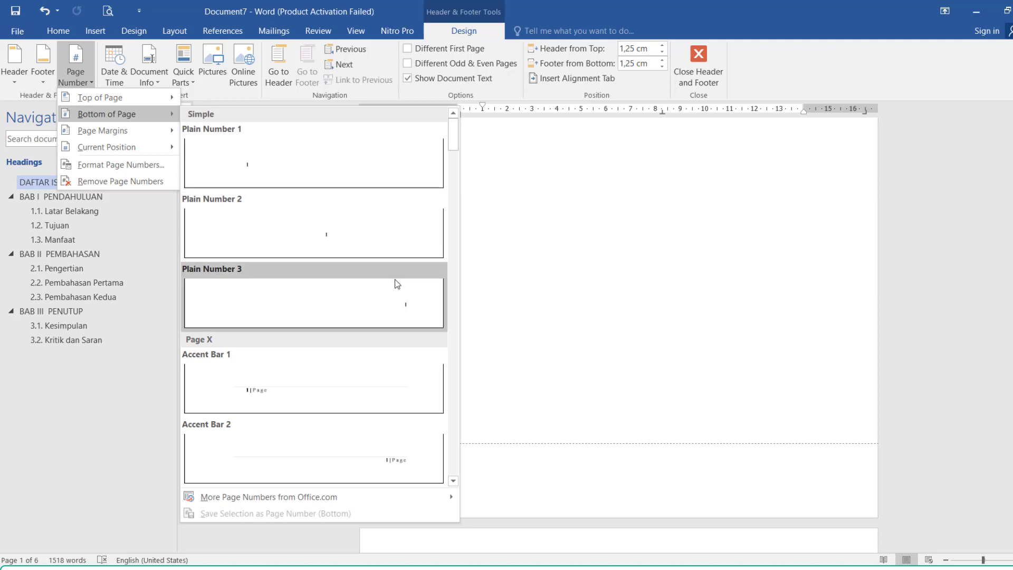
{"action": "left_click", "coordinate": [382, 244]}
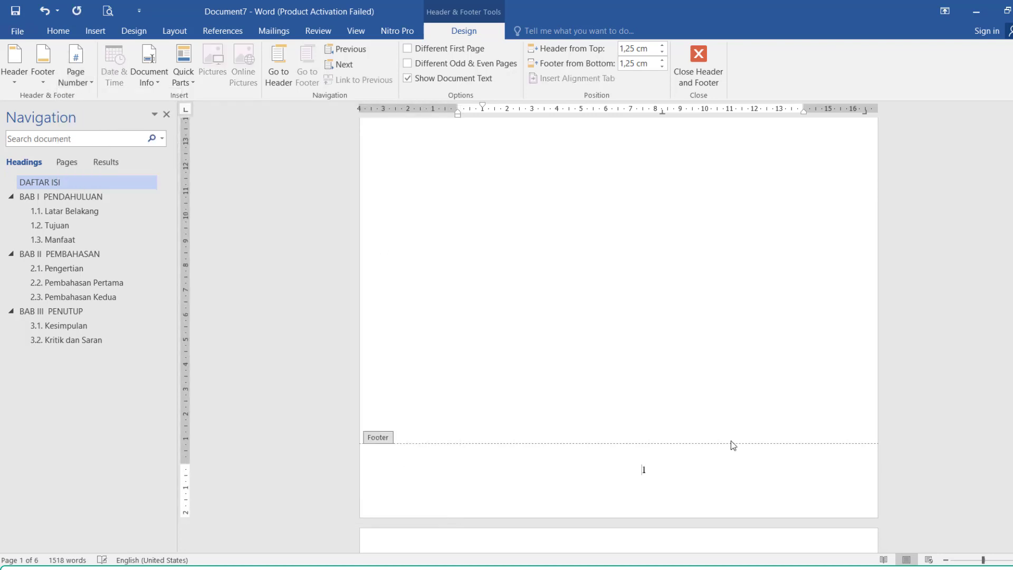
Format the footer page number as i, ii, iii starting at i, and return to the document body
{"action": "left_click", "coordinate": [645, 470]}
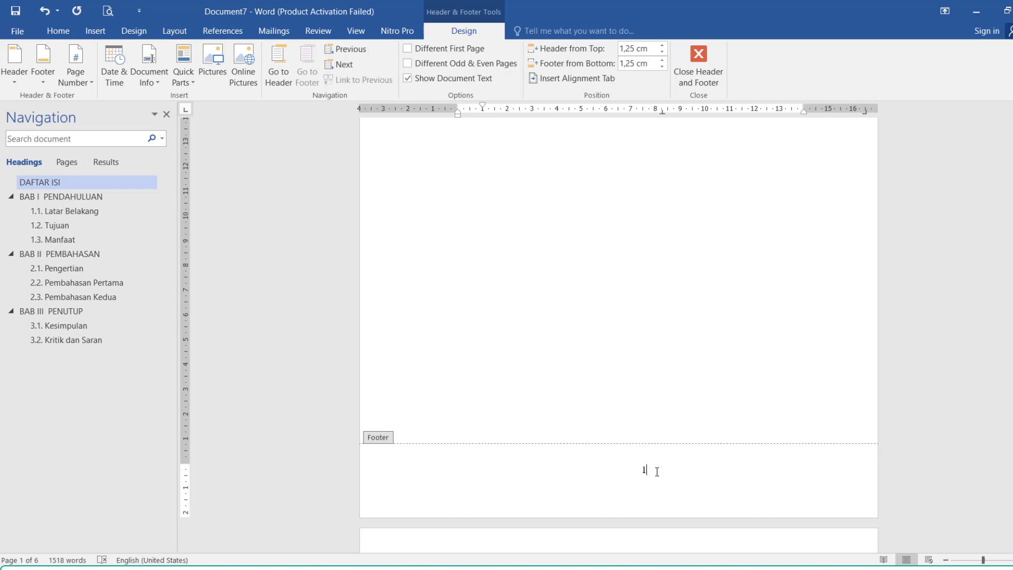
{"action": "double_click", "coordinate": [643, 470]}
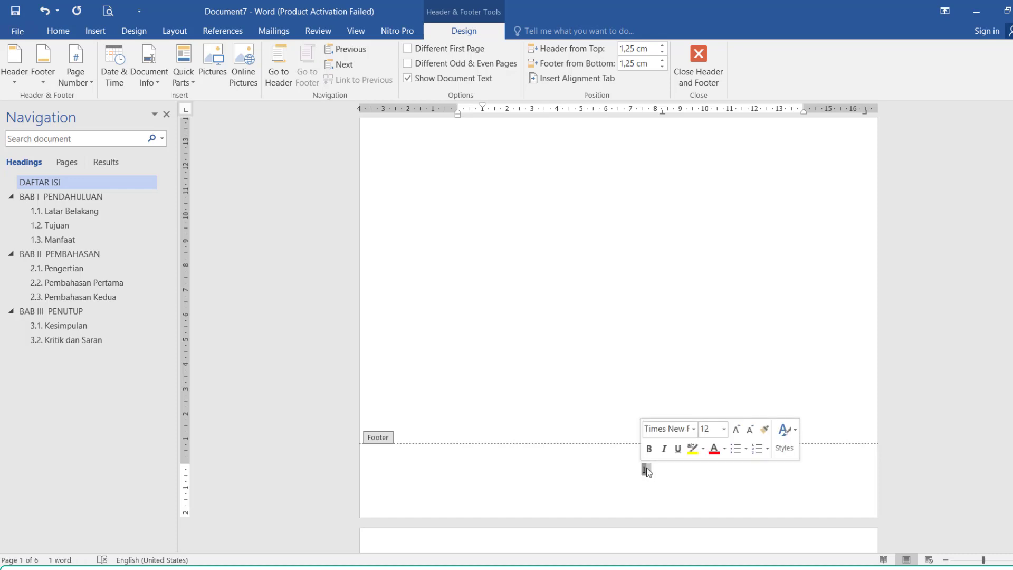
{"action": "right_click", "coordinate": [647, 472]}
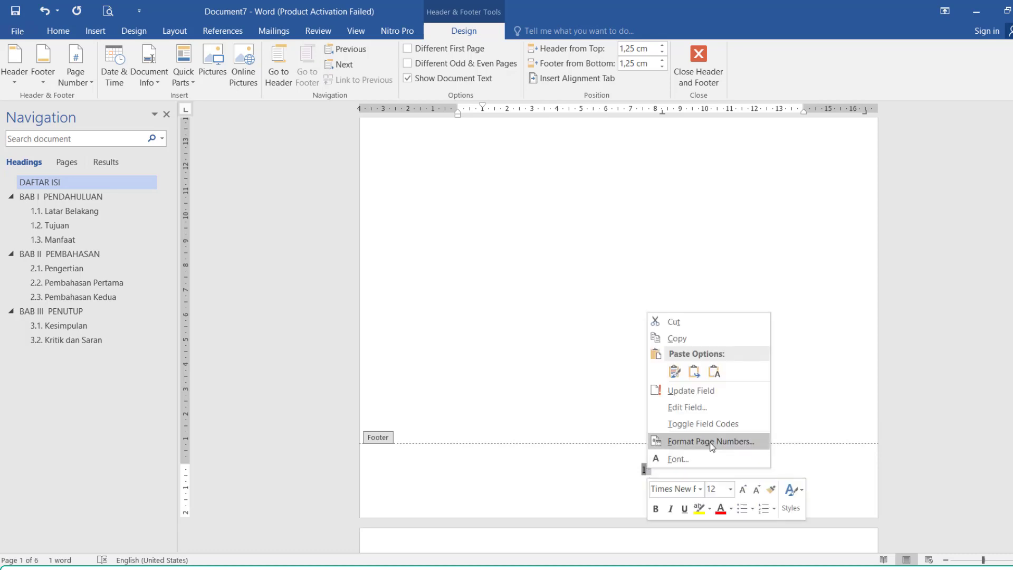
{"action": "left_click", "coordinate": [740, 441]}
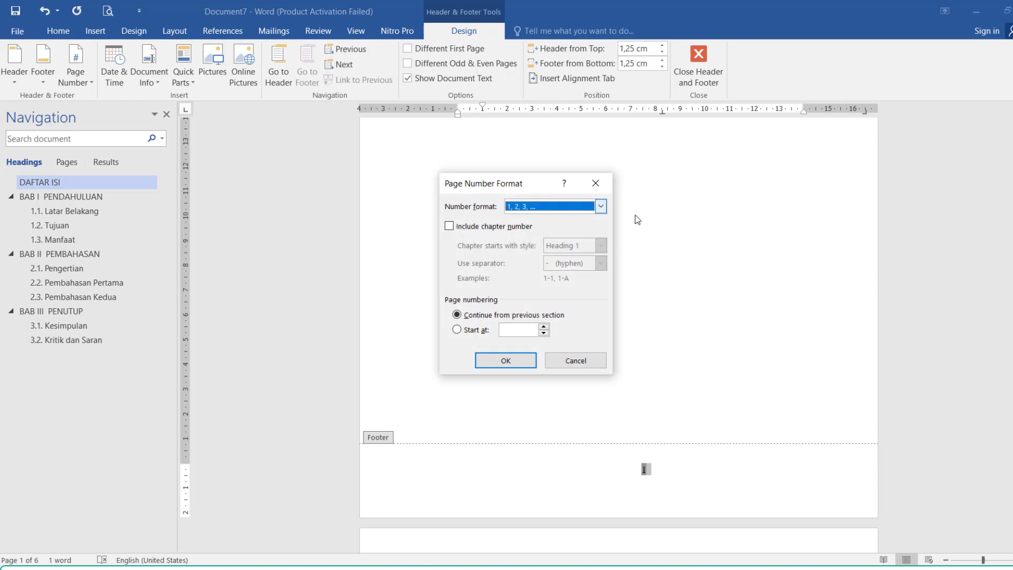
{"action": "left_click", "coordinate": [600, 207]}
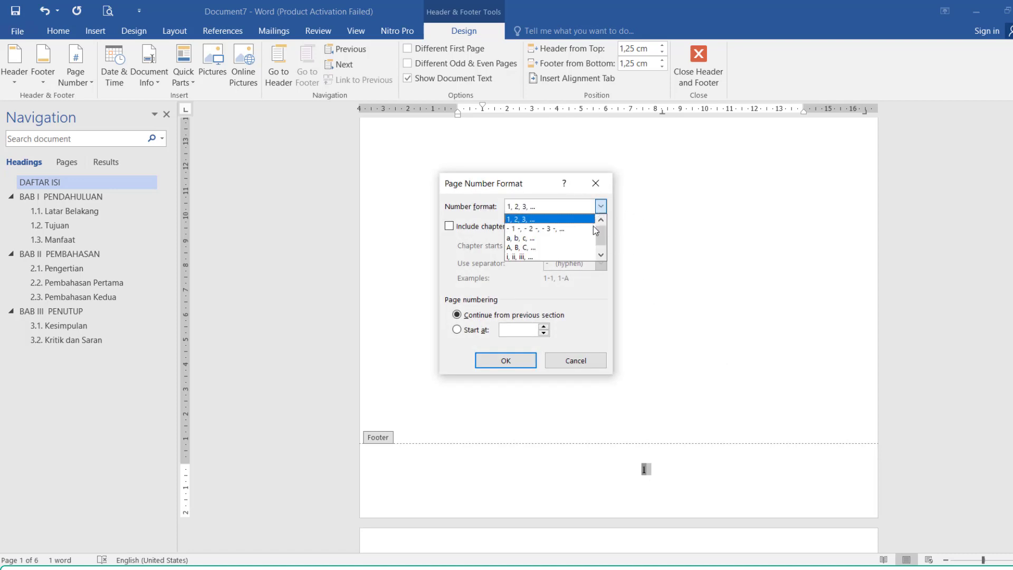
{"action": "left_click", "coordinate": [601, 254]}
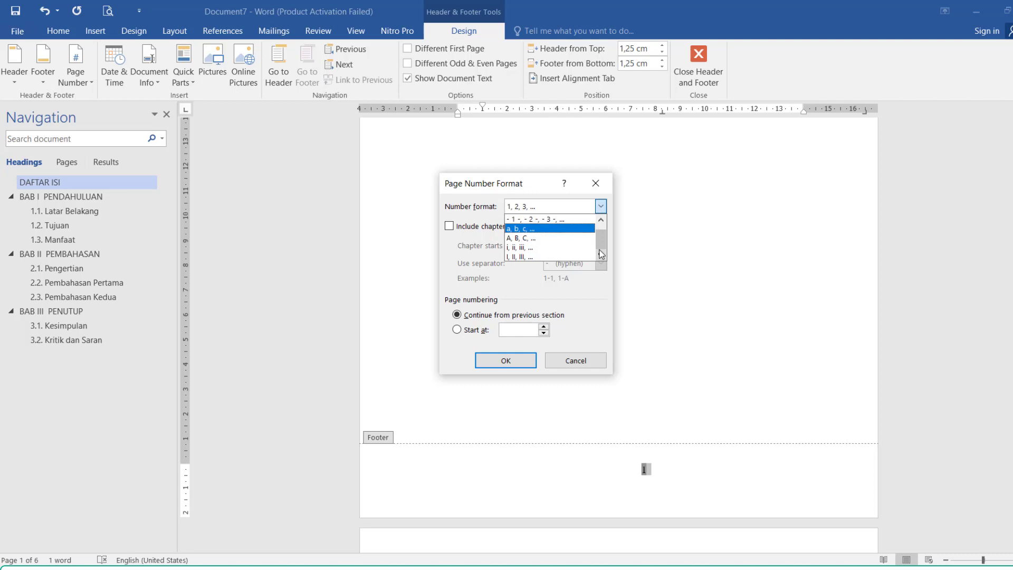
{"action": "left_click", "coordinate": [543, 247]}
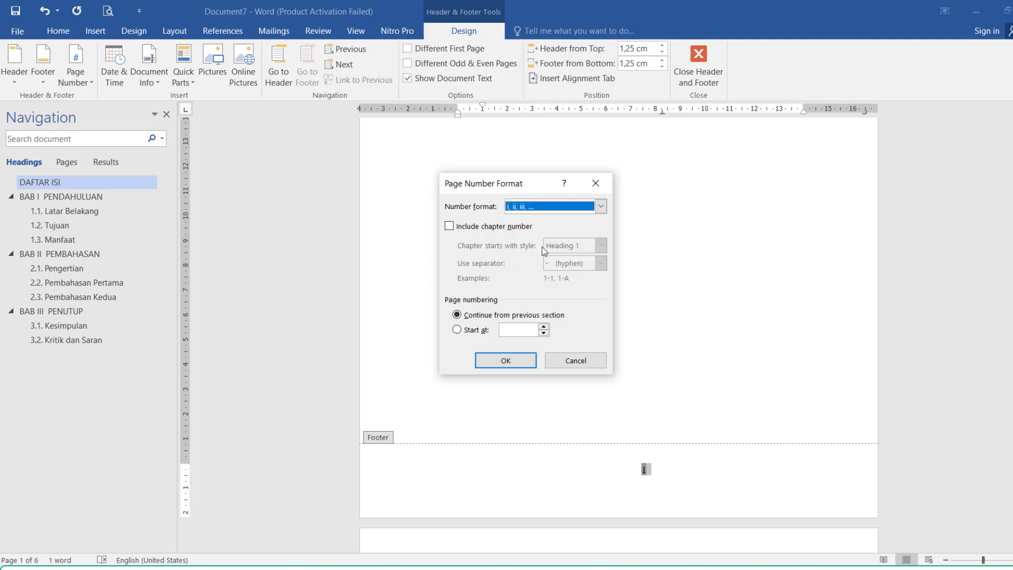
{"action": "left_click", "coordinate": [483, 330]}
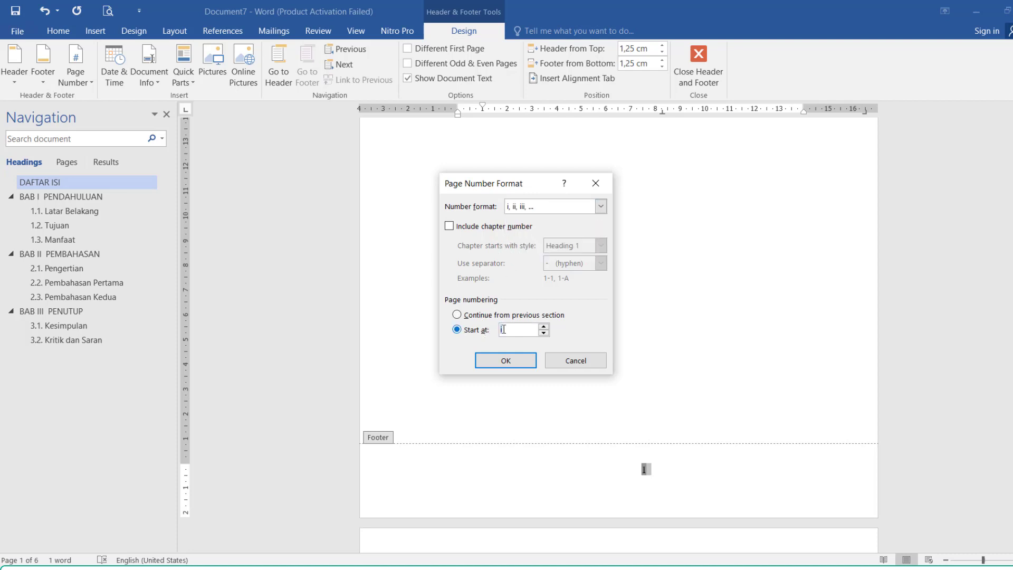
{"action": "left_click", "coordinate": [526, 359]}
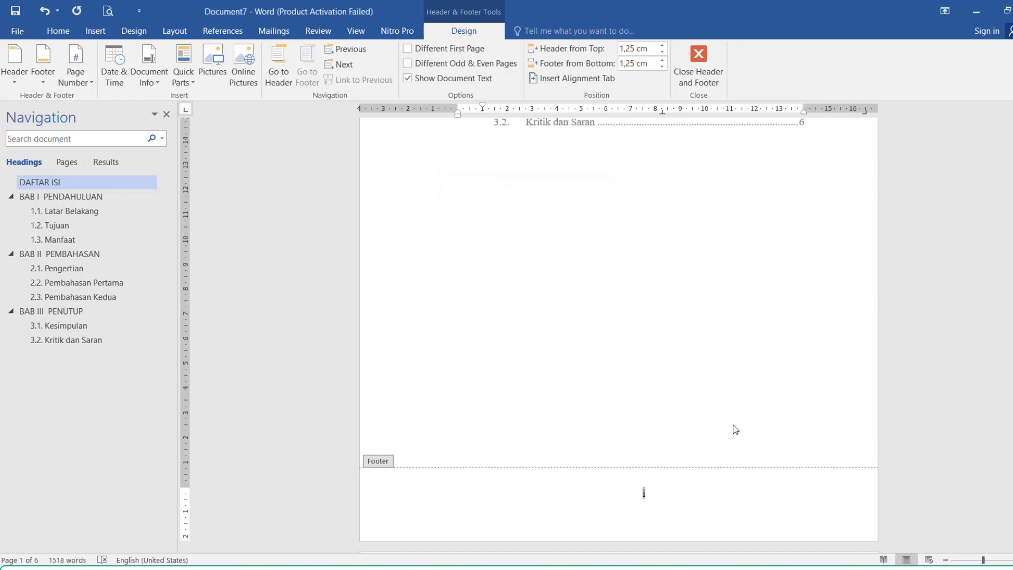
{"action": "double_click", "coordinate": [687, 329]}
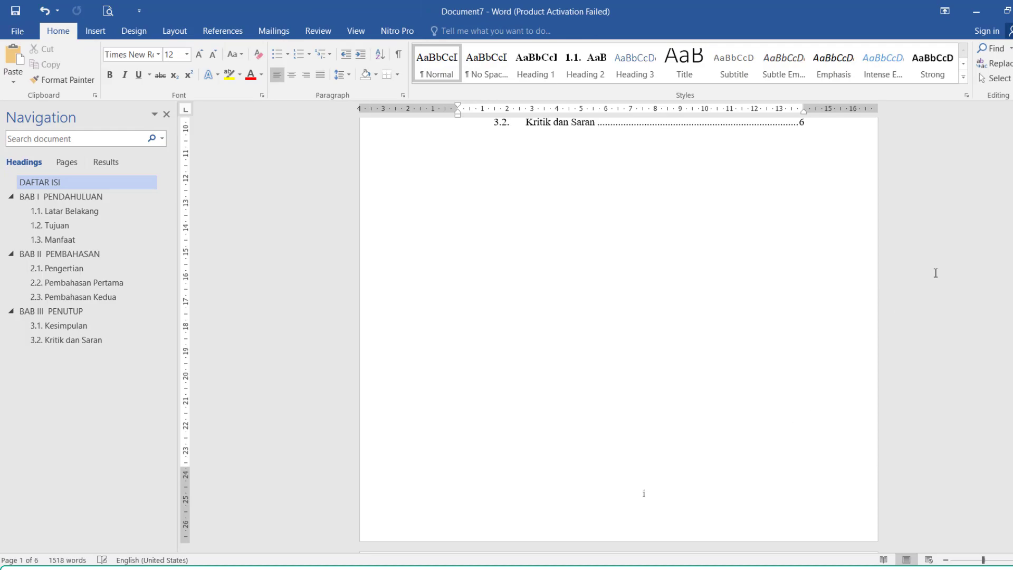
Insert a Next Page section break below the table of contents and delete the leftover blank space before the BAB I heading
{"action": "left_click_drag", "start_coordinate": [1012, 153], "coordinate": [1012, 228]}
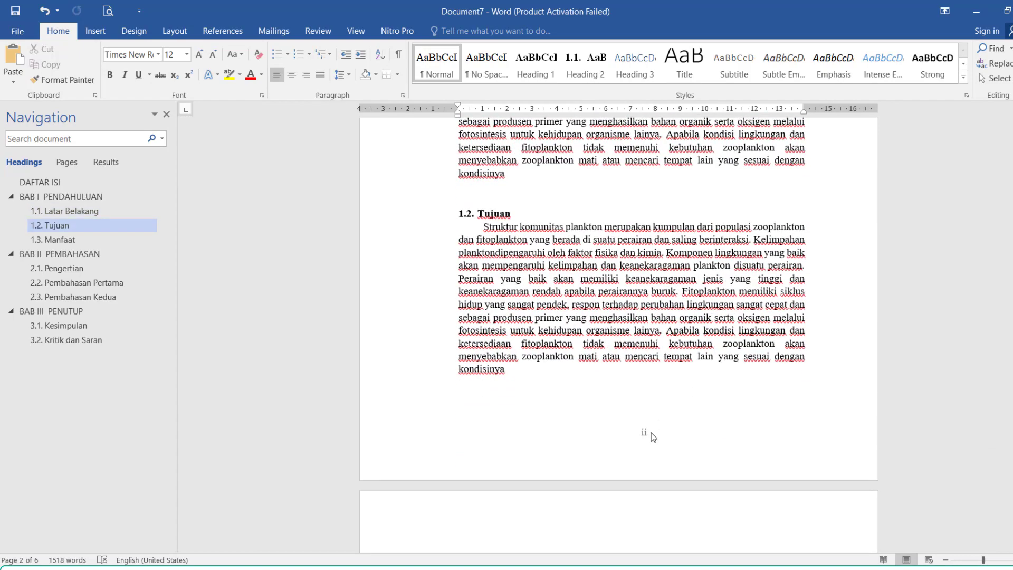
{"action": "left_click_drag", "start_coordinate": [1012, 238], "coordinate": [1012, 232]}
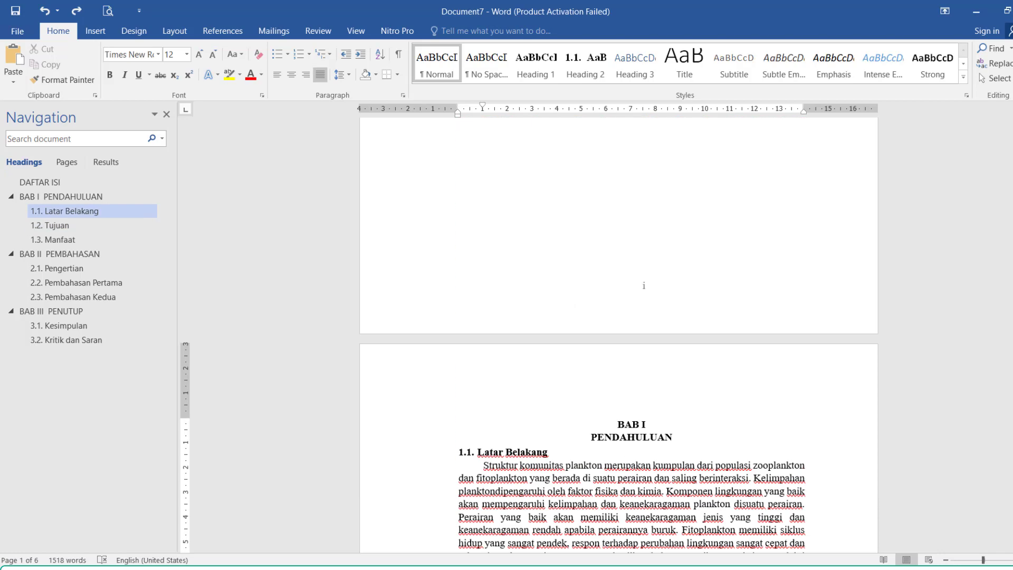
{"action": "left_click_drag", "start_coordinate": [1012, 186], "coordinate": [1012, 162]}
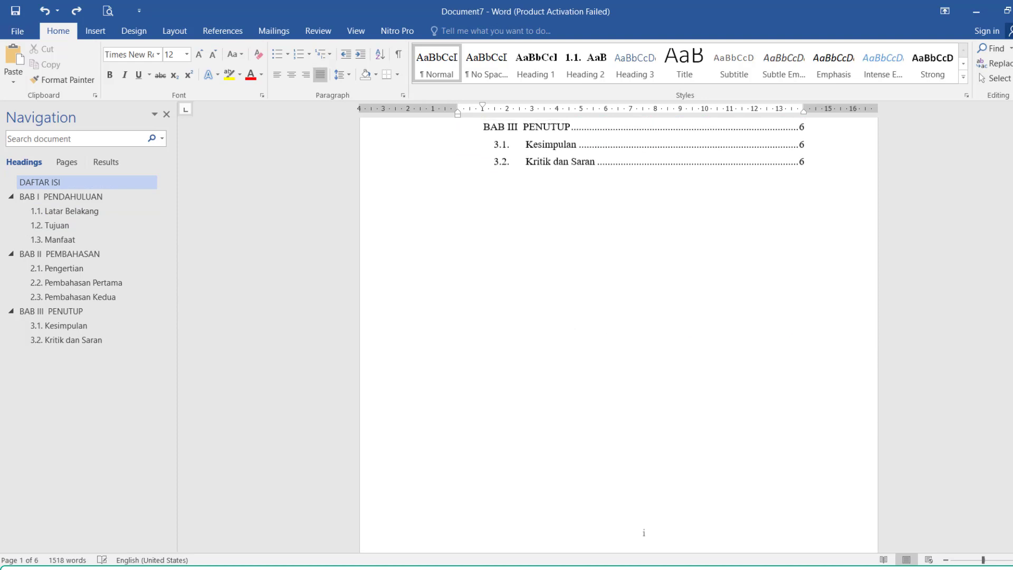
{"action": "left_click", "coordinate": [616, 248]}
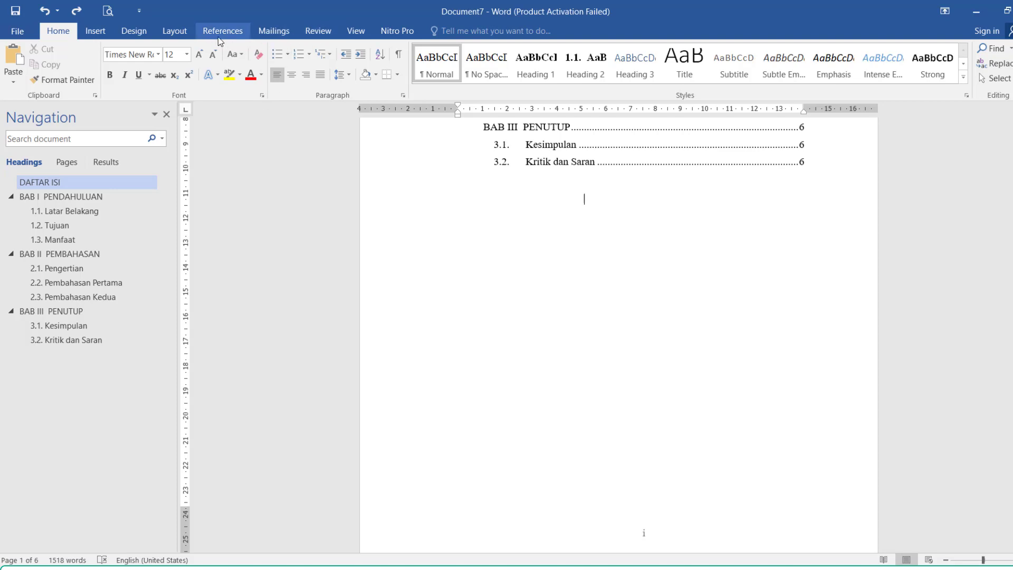
{"action": "left_click", "coordinate": [178, 33]}
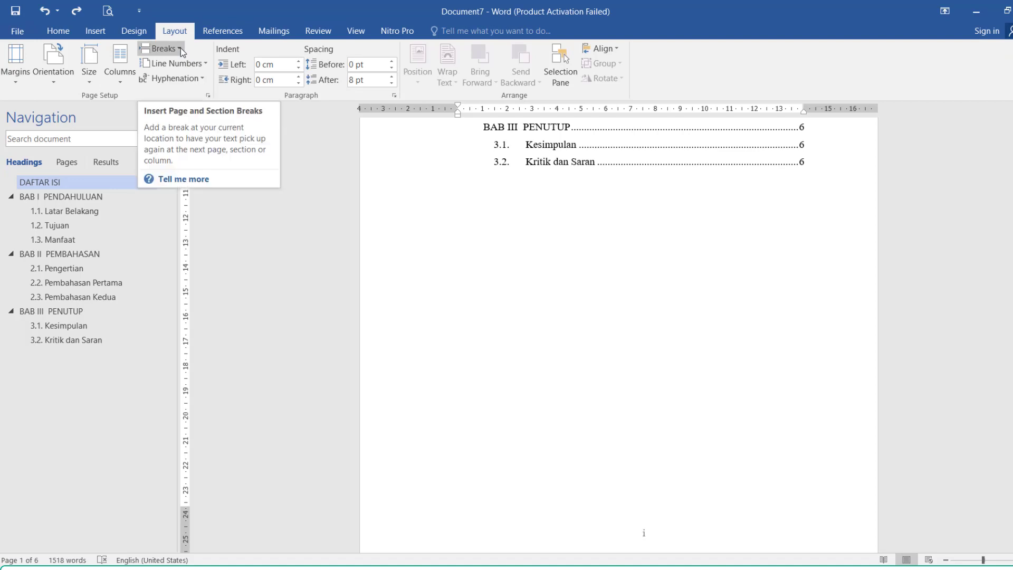
{"action": "left_click", "coordinate": [181, 48]}
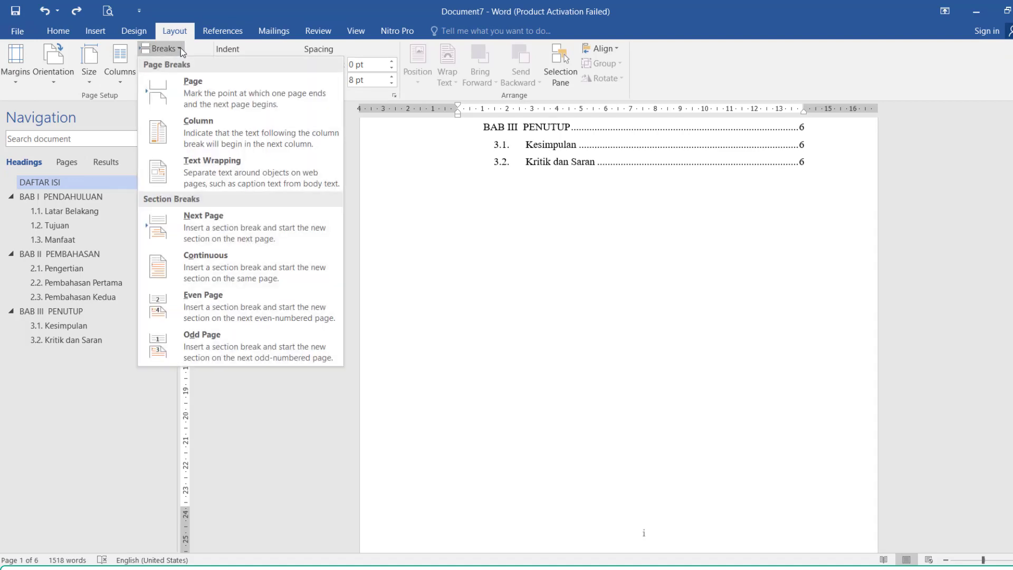
{"action": "left_click", "coordinate": [250, 227]}
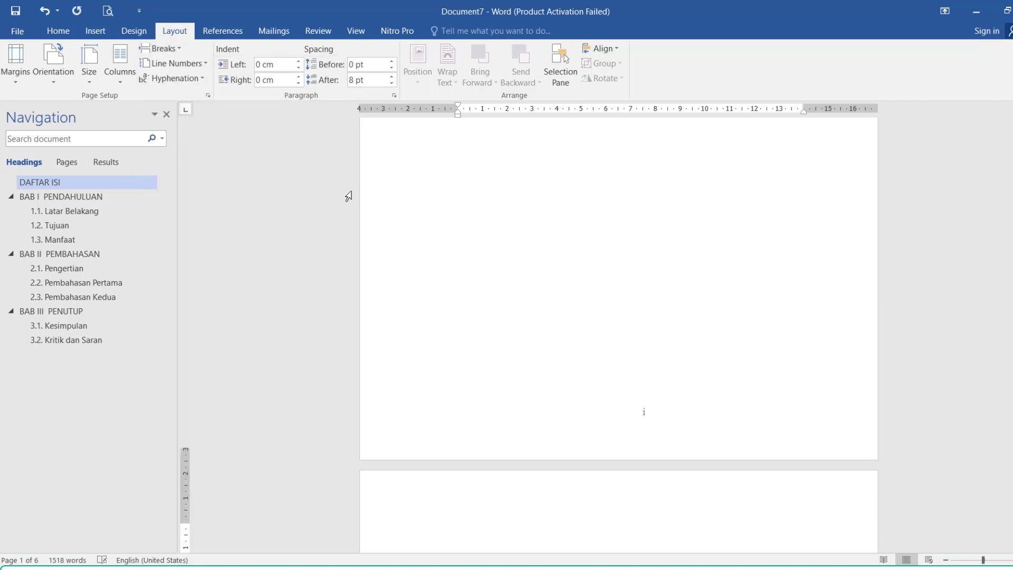
{"action": "key", "text": "Delete"}
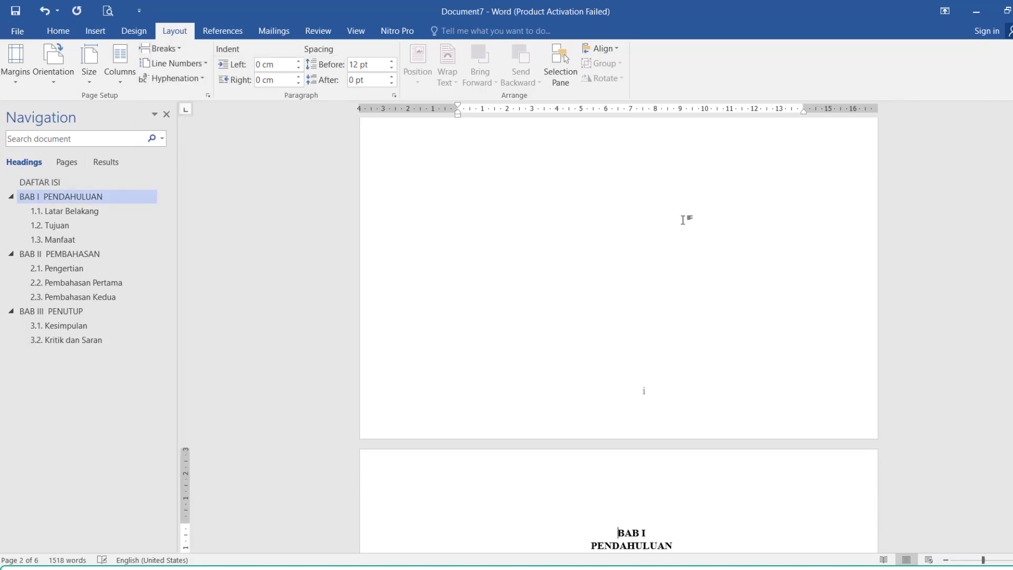
Open the Section 2 footer on the BAB I page and unlink it from the previous section
{"action": "left_click_drag", "start_coordinate": [1012, 185], "coordinate": [1012, 260]}
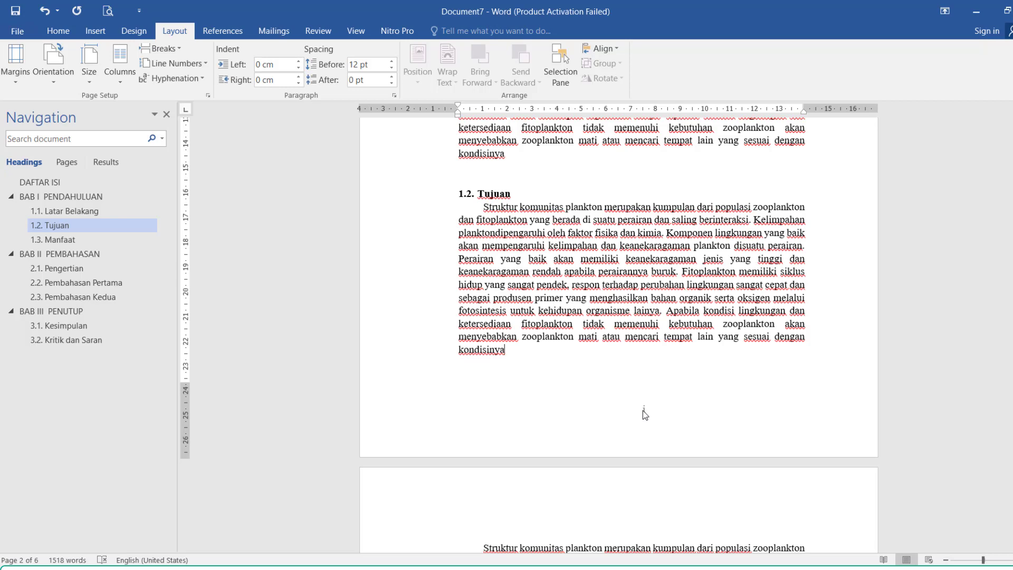
{"action": "double_click", "coordinate": [643, 411]}
{"action": "double_click", "coordinate": [644, 410]}
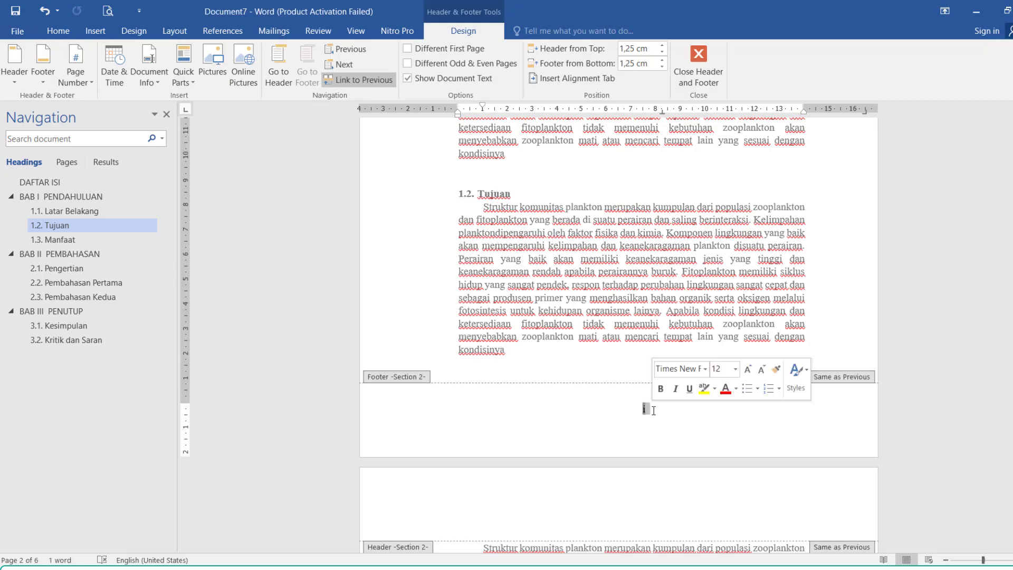
{"action": "left_click", "coordinate": [386, 82]}
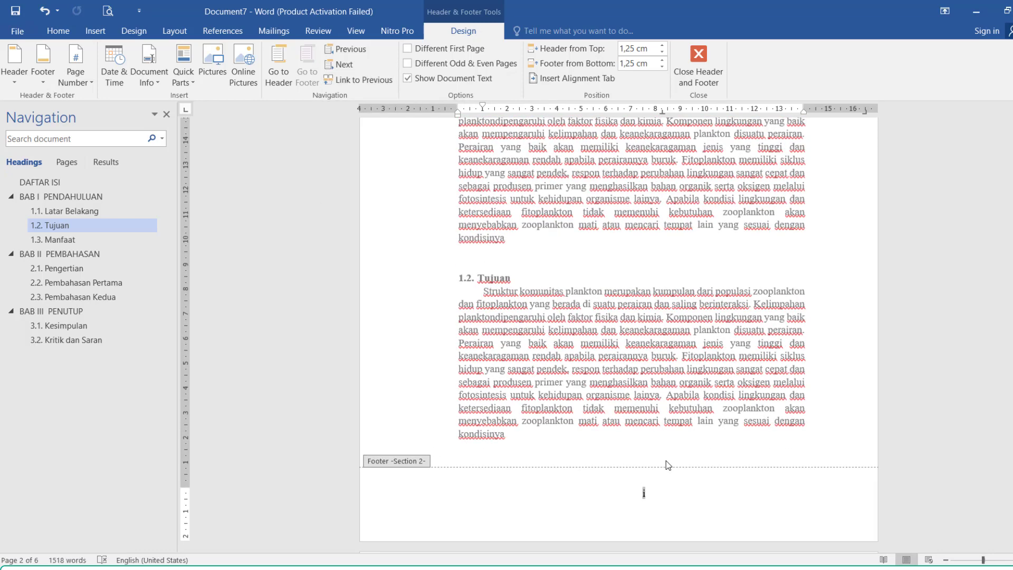
Format the Section 2 footer page number as 1, 2, 3 starting at 1, and return to the document body
{"action": "double_click", "coordinate": [643, 494]}
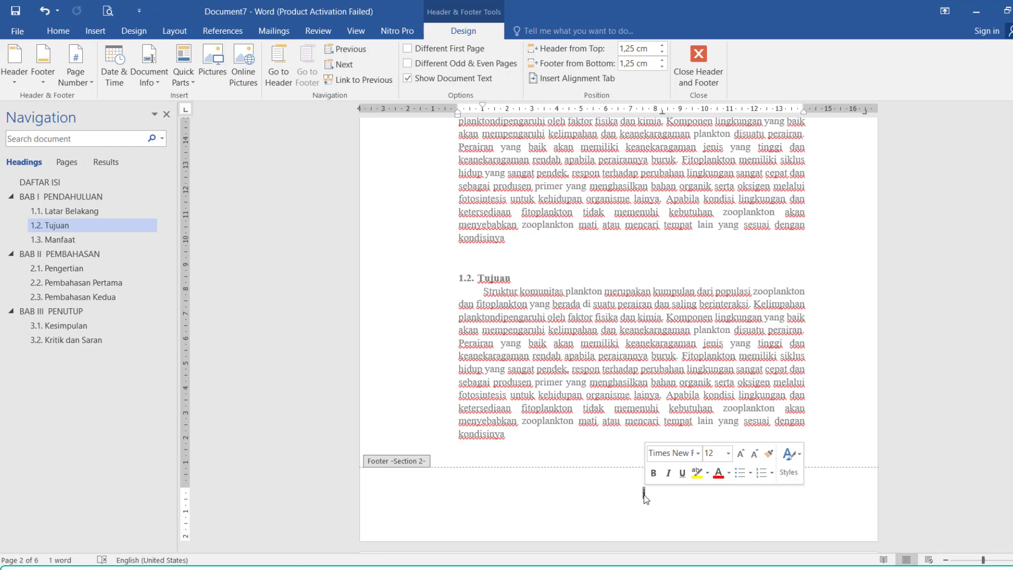
{"action": "right_click", "coordinate": [646, 499]}
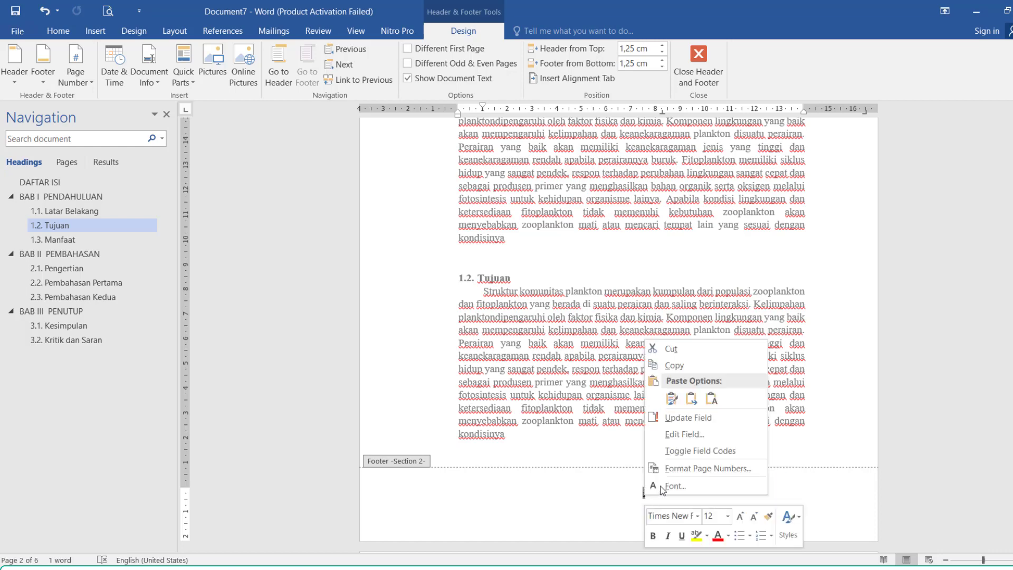
{"action": "left_click", "coordinate": [707, 469]}
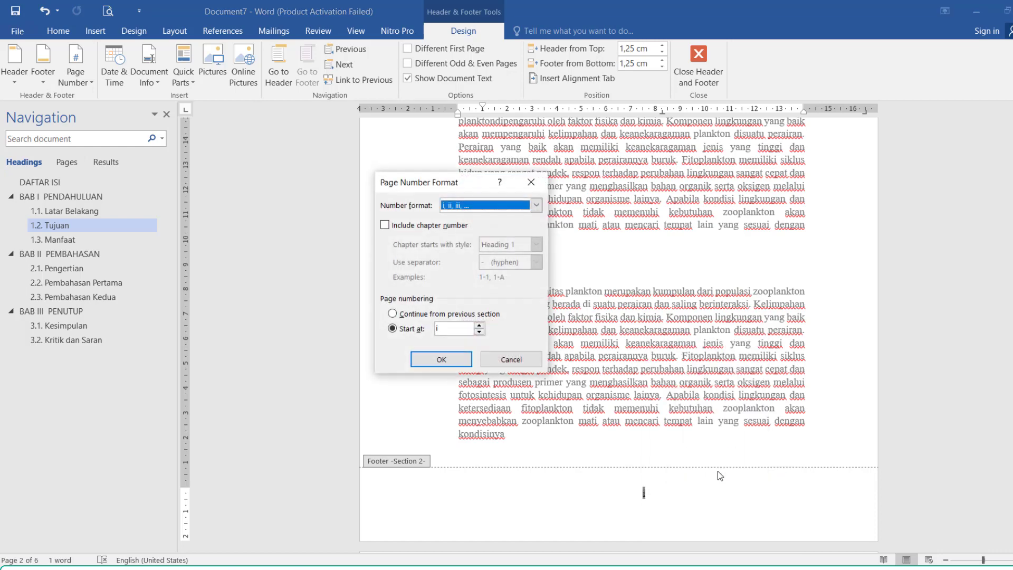
{"action": "left_click", "coordinate": [535, 205]}
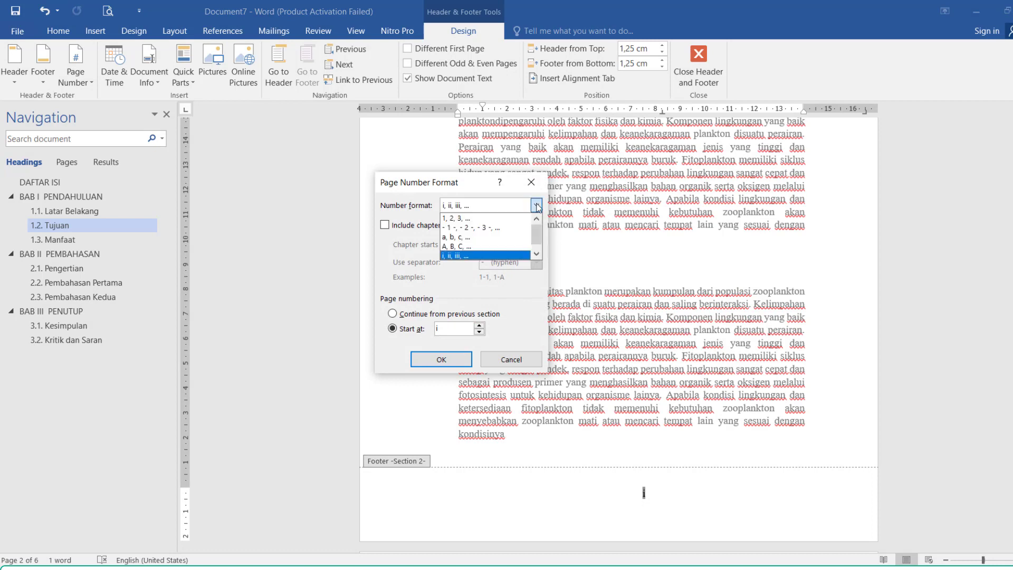
{"action": "left_click", "coordinate": [490, 218]}
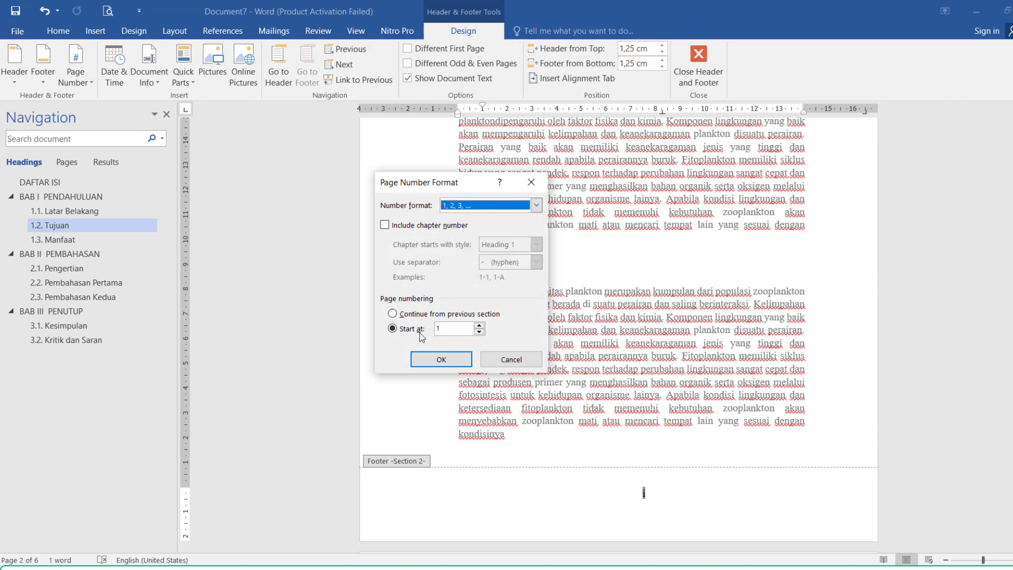
{"action": "left_click", "coordinate": [448, 360]}
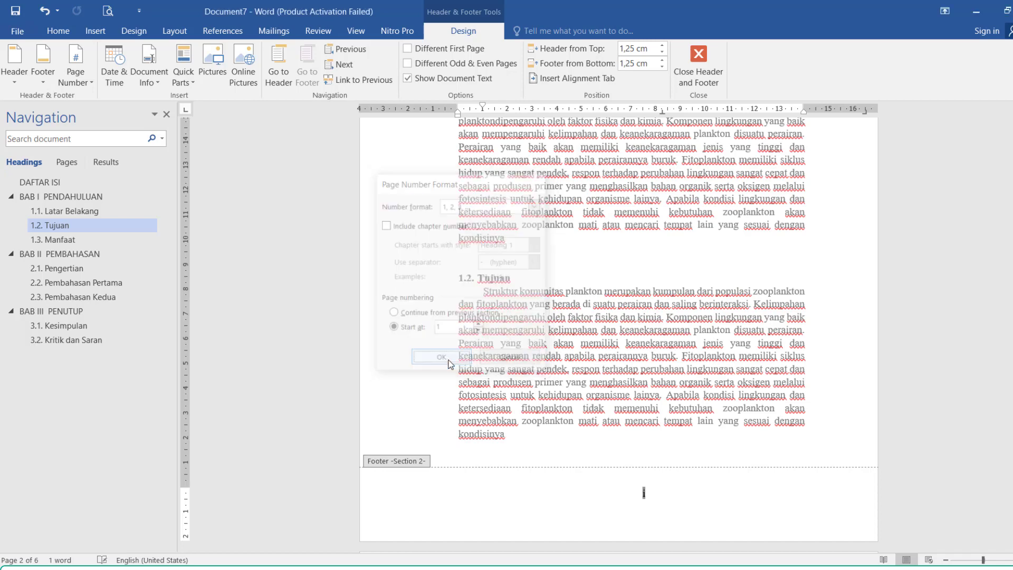
{"action": "double_click", "coordinate": [691, 388]}
{"action": "triple_click", "coordinate": [691, 388]}
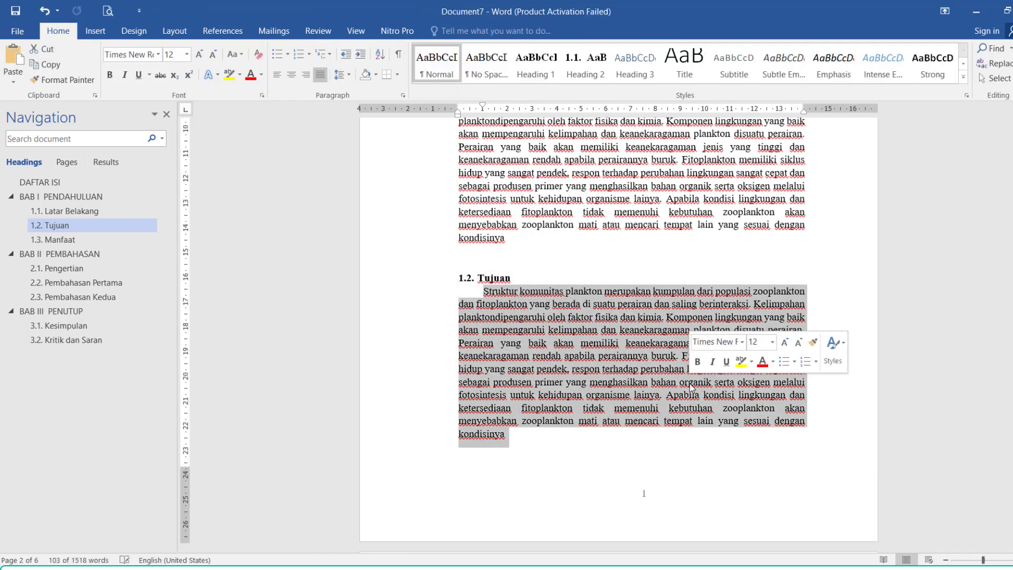
{"action": "left_click", "coordinate": [706, 458]}
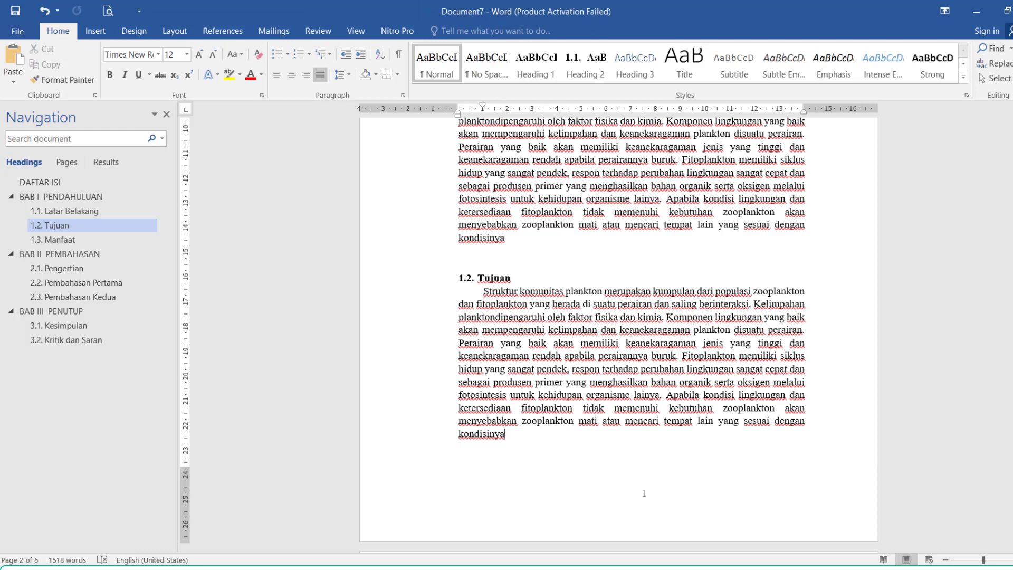
Check the page numbers through the document and update the entire DAFTAR ISI table of contents
{"action": "left_click_drag", "start_coordinate": [1012, 237], "coordinate": [1012, 207]}
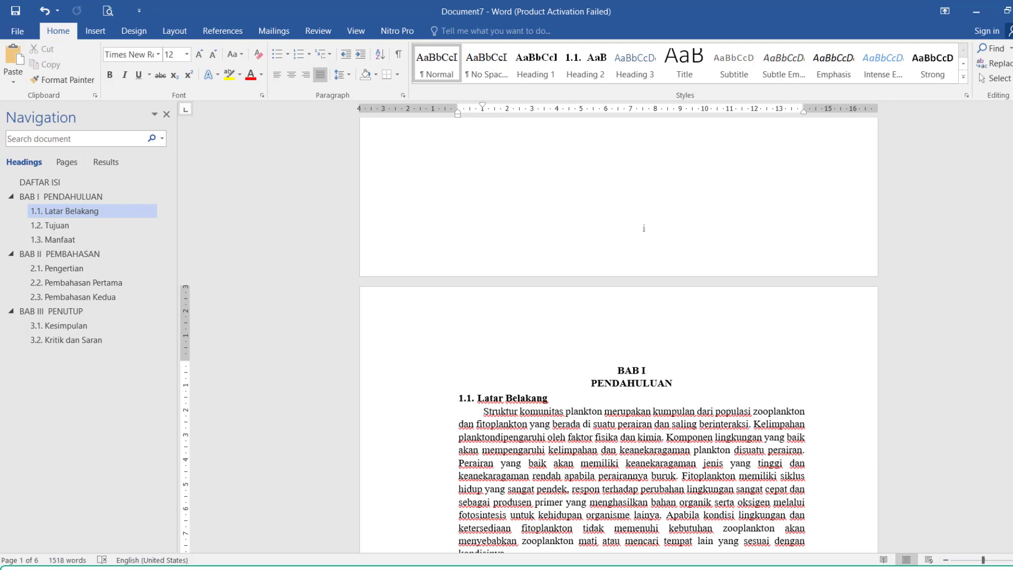
{"action": "left_click_drag", "start_coordinate": [1012, 193], "coordinate": [1012, 229]}
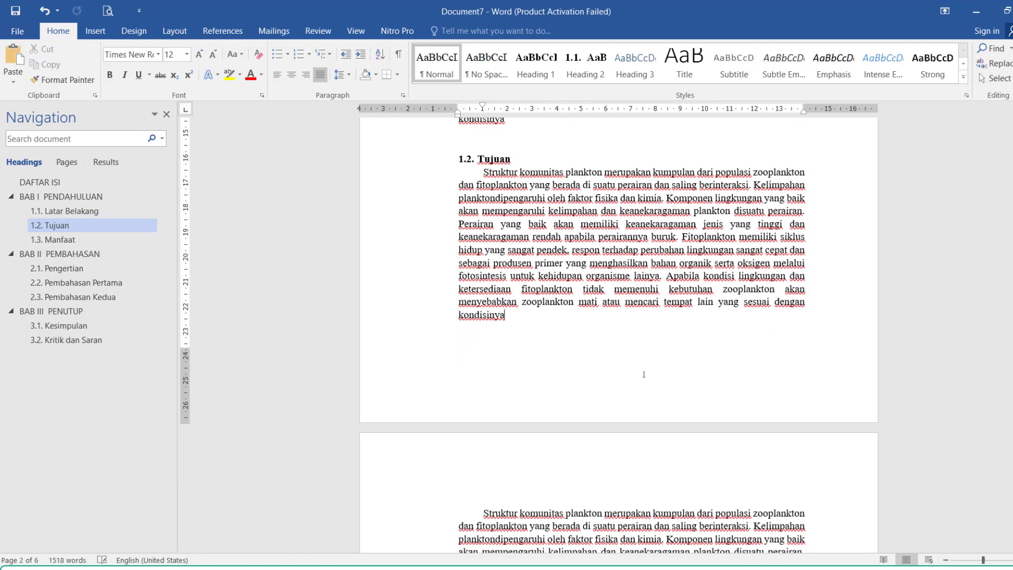
{"action": "left_click_drag", "start_coordinate": [1012, 241], "coordinate": [1012, 410]}
{"action": "left_click_drag", "start_coordinate": [1012, 455], "coordinate": [1011, 150]}
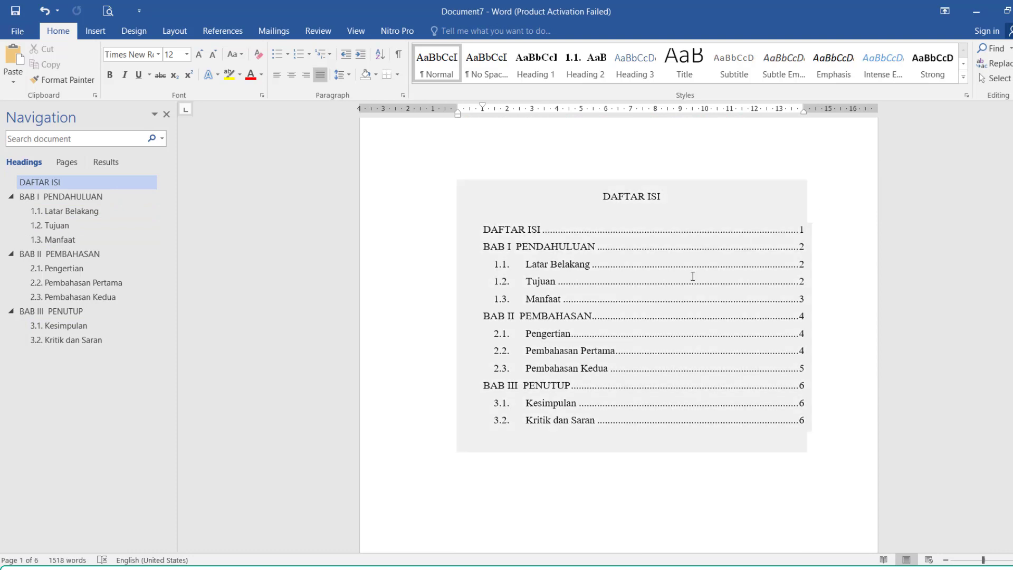
{"action": "left_click", "coordinate": [693, 276]}
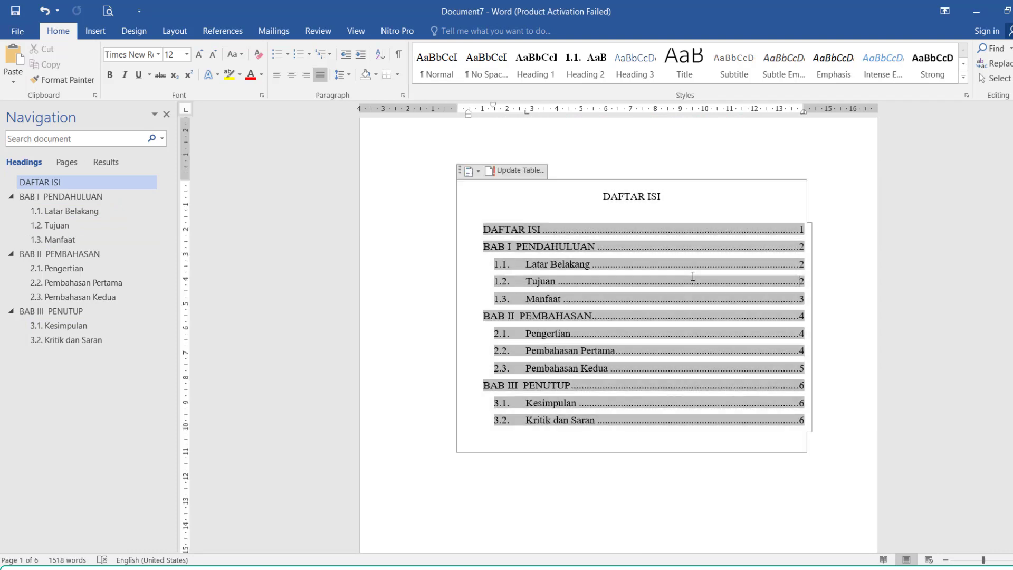
{"action": "left_click", "coordinate": [587, 252]}
{"action": "left_click", "coordinate": [534, 171]}
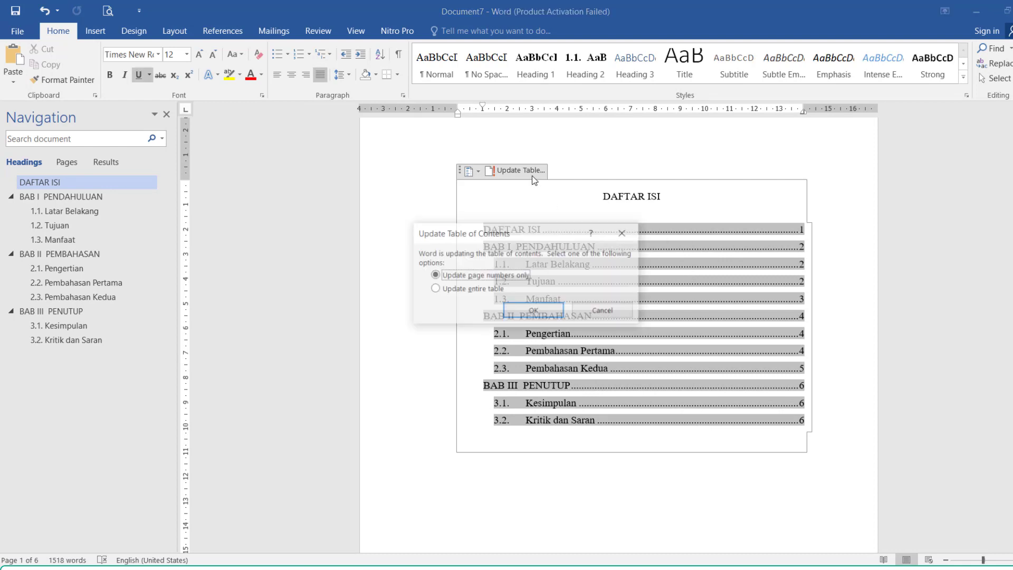
{"action": "left_click", "coordinate": [477, 289]}
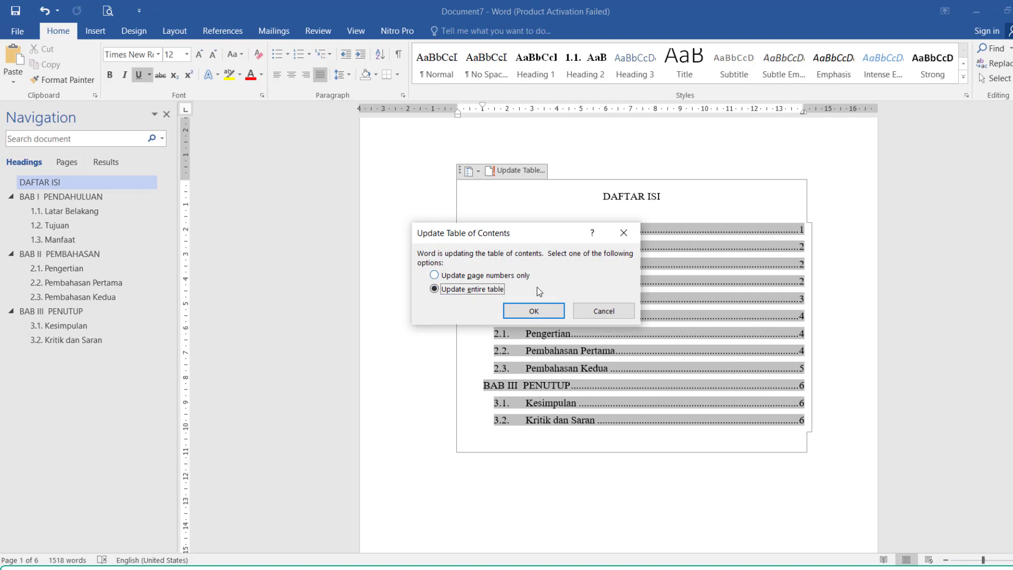
{"action": "left_click", "coordinate": [543, 310]}
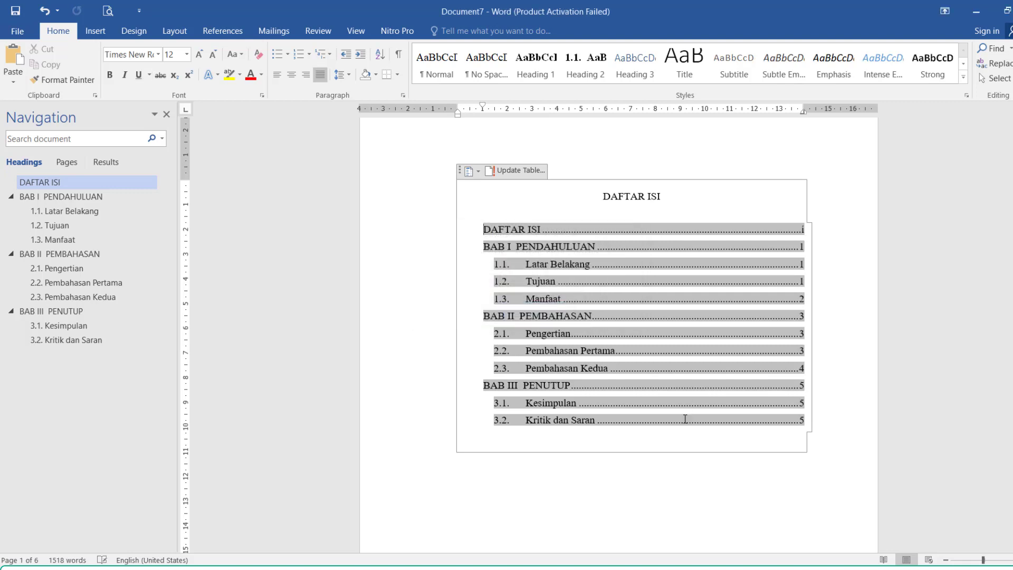
{"action": "left_click", "coordinate": [679, 437]}
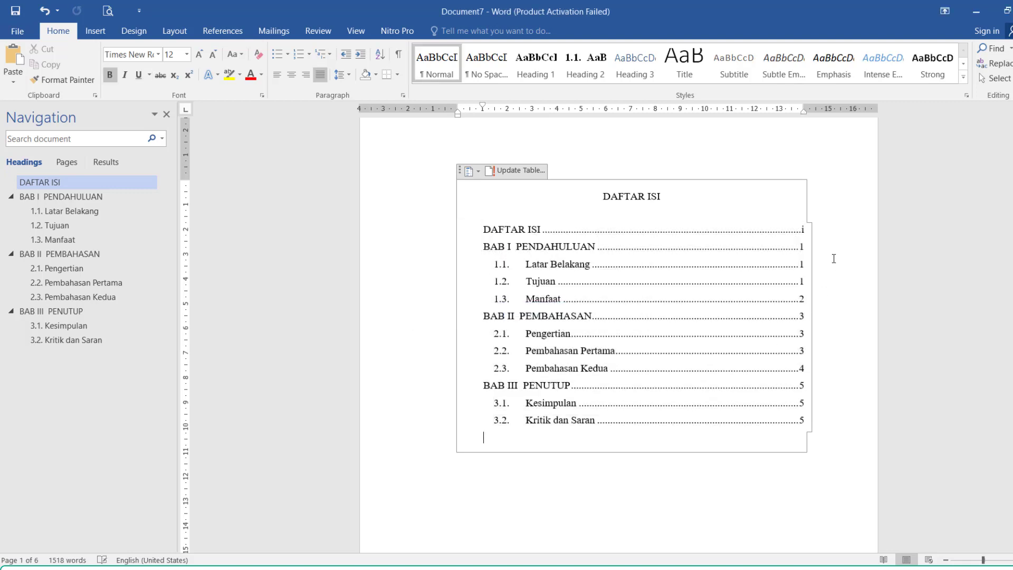
{"action": "left_click", "coordinate": [810, 231]}
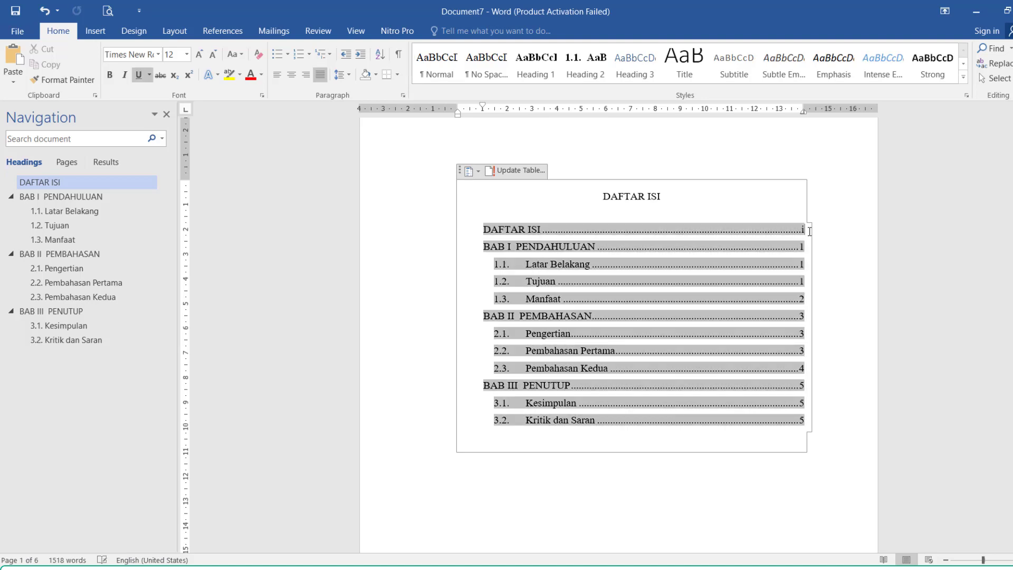
Modify the Heading 1 style used by the BAB I PENDAHULUAN heading, setting its paragraph spacing after to 12 pt
{"action": "scroll", "coordinate": [618, 336], "scroll_direction": "down", "scroll_amount": 15}
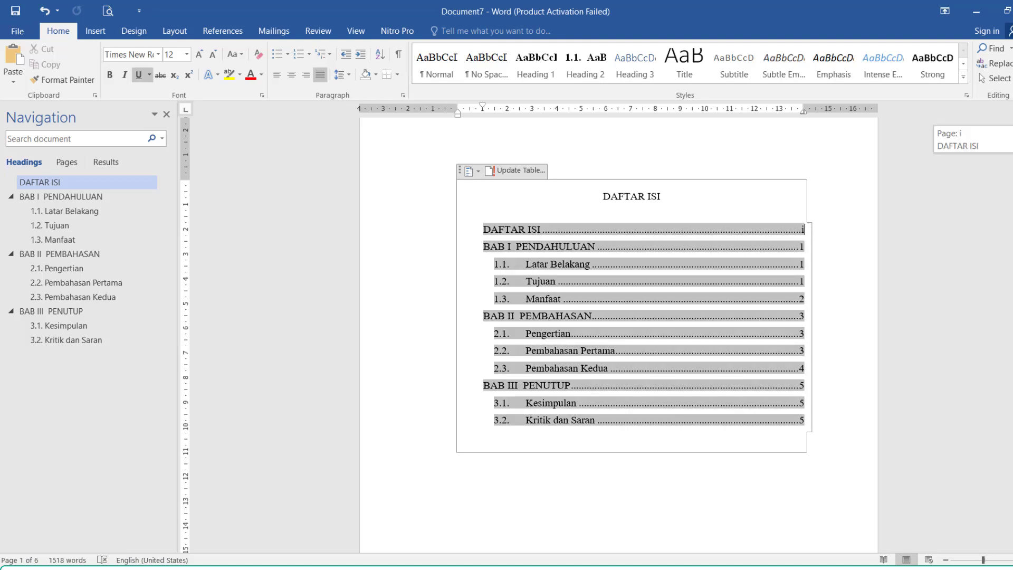
{"action": "scroll", "coordinate": [882, 262], "scroll_direction": "up", "scroll_amount": 3}
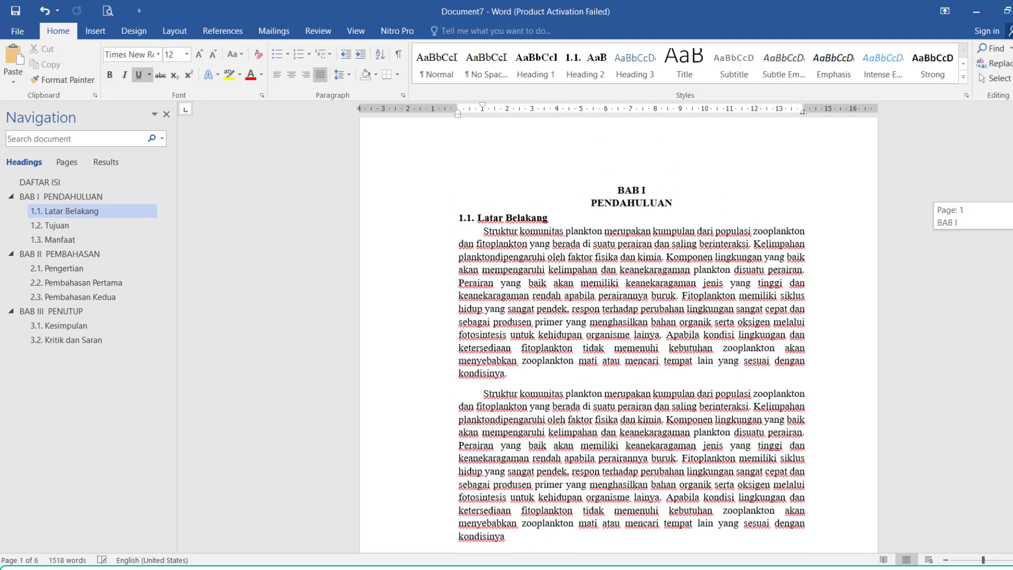
{"action": "left_click", "coordinate": [764, 263]}
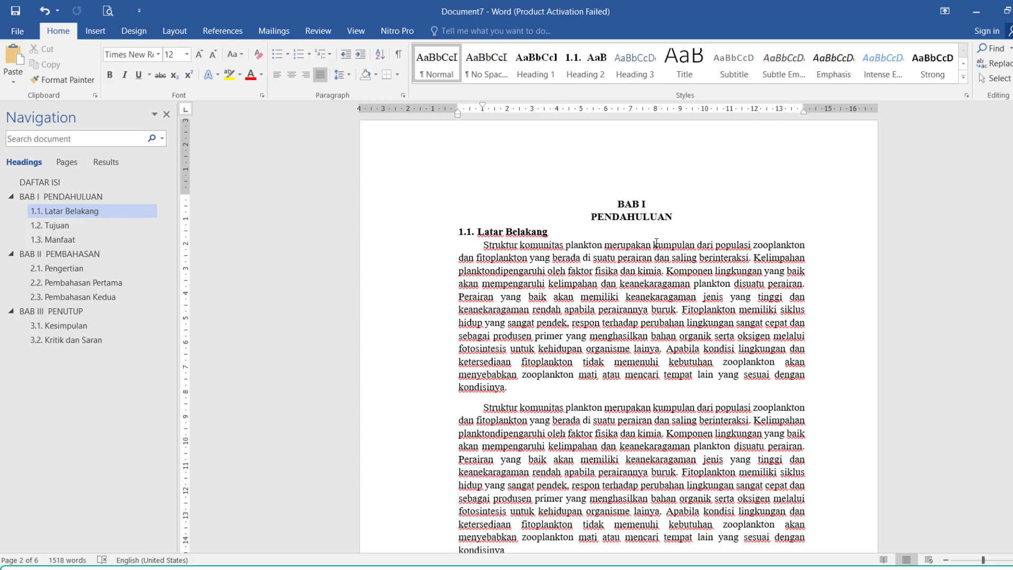
{"action": "left_click", "coordinate": [685, 216]}
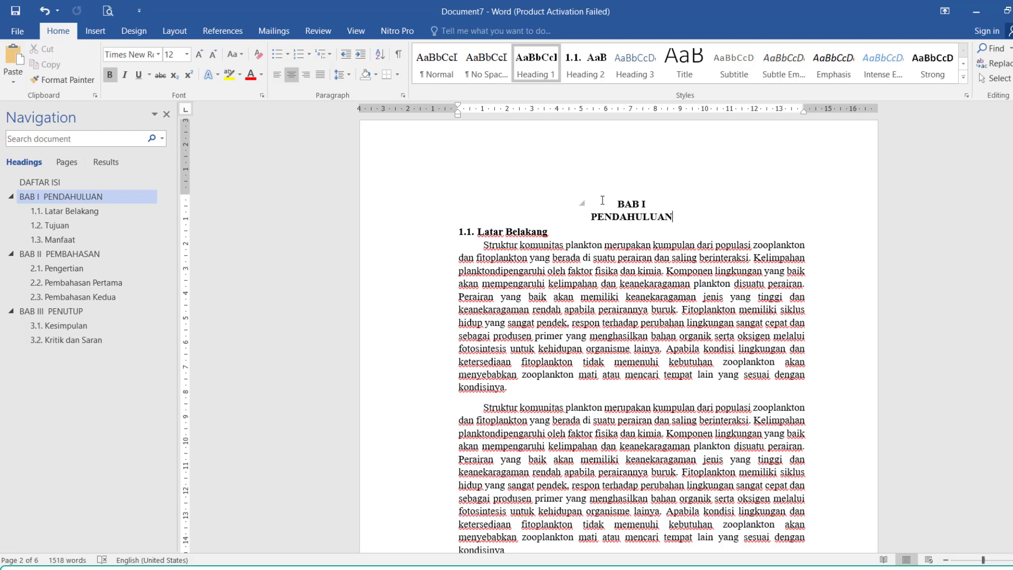
{"action": "left_click_drag", "start_coordinate": [602, 200], "coordinate": [654, 214]}
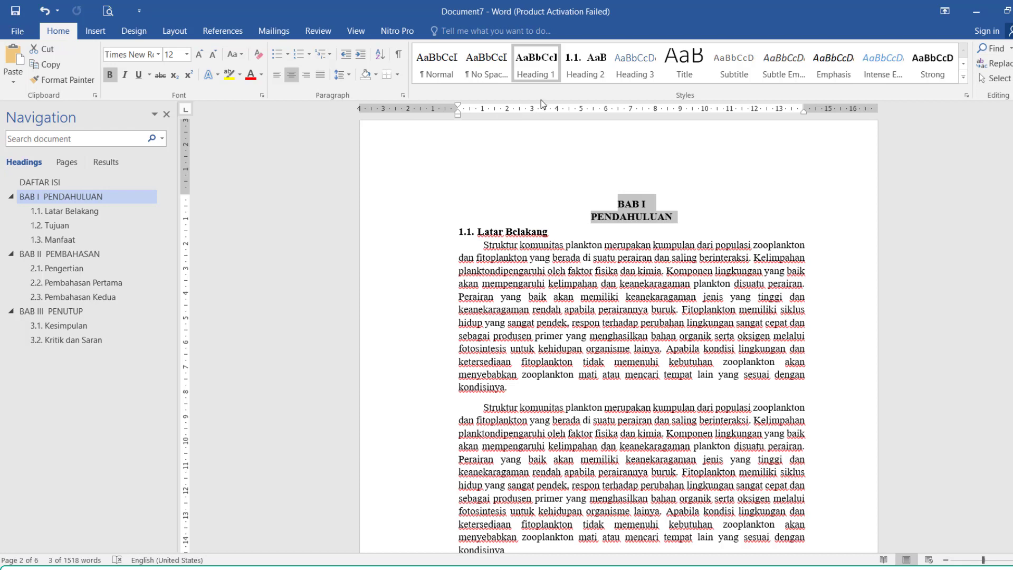
{"action": "right_click", "coordinate": [544, 61]}
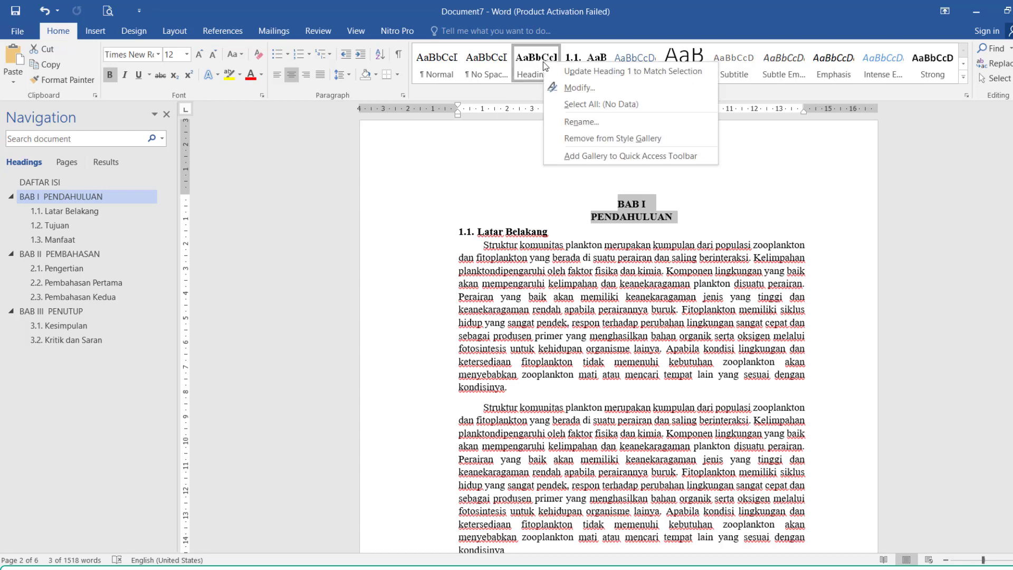
{"action": "left_click", "coordinate": [628, 87]}
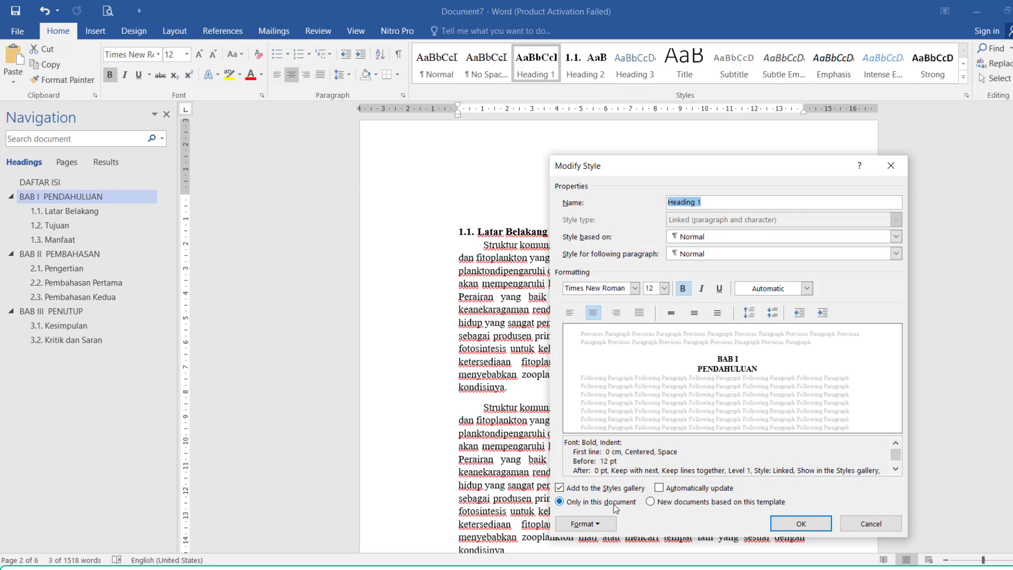
{"action": "left_click", "coordinate": [605, 529]}
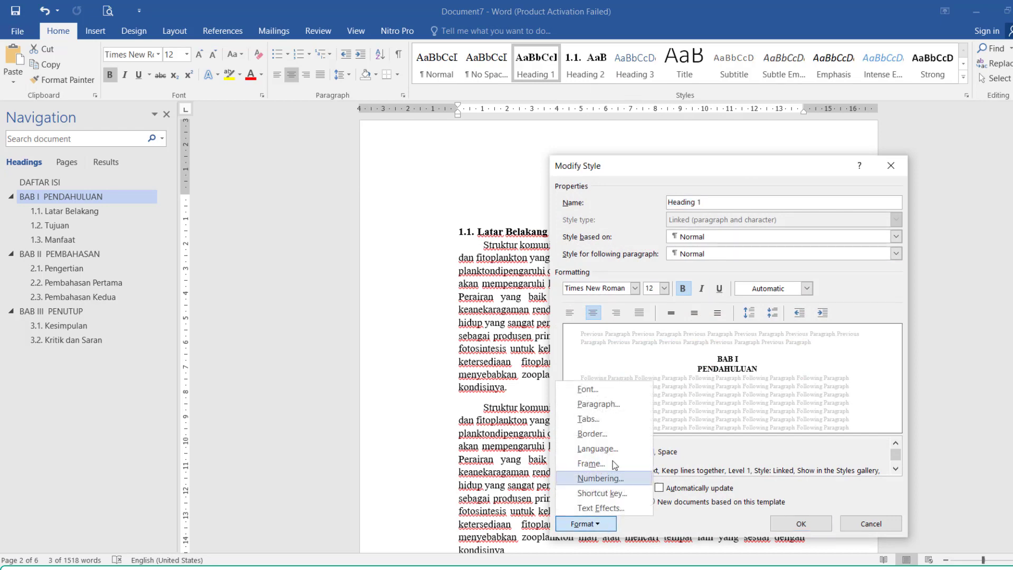
{"action": "left_click", "coordinate": [633, 405]}
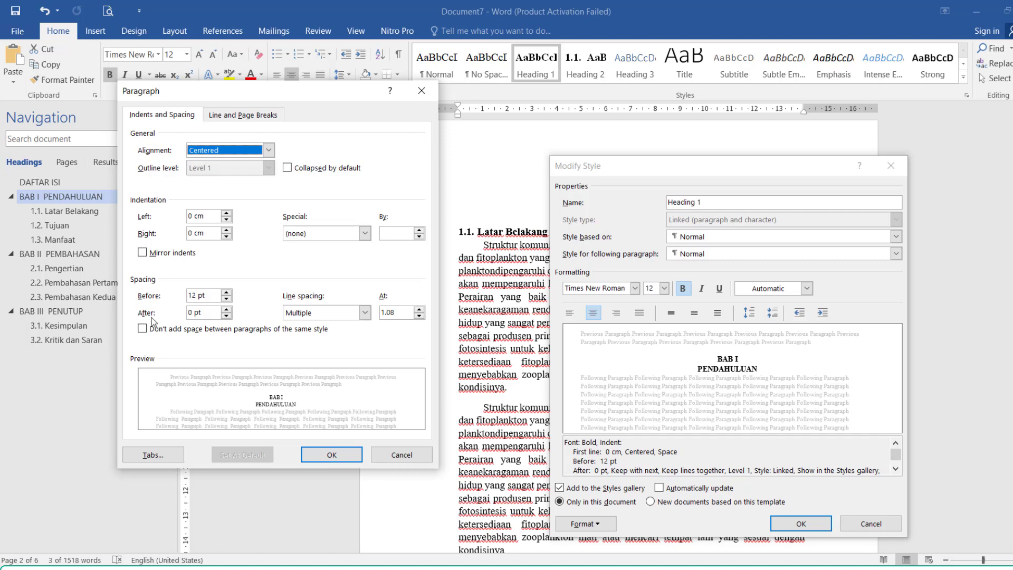
{"action": "left_click", "coordinate": [228, 310]}
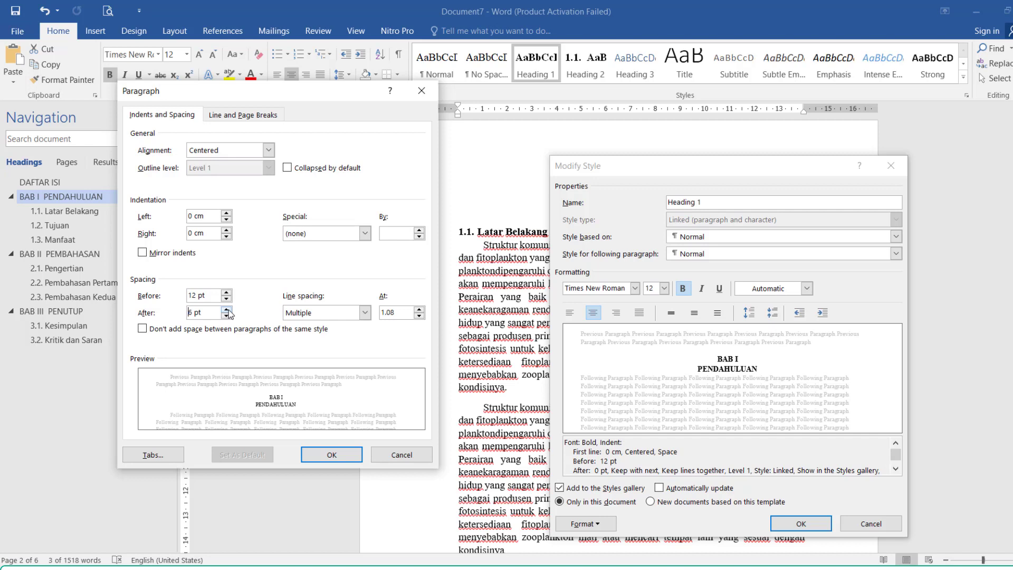
{"action": "left_click", "coordinate": [227, 310]}
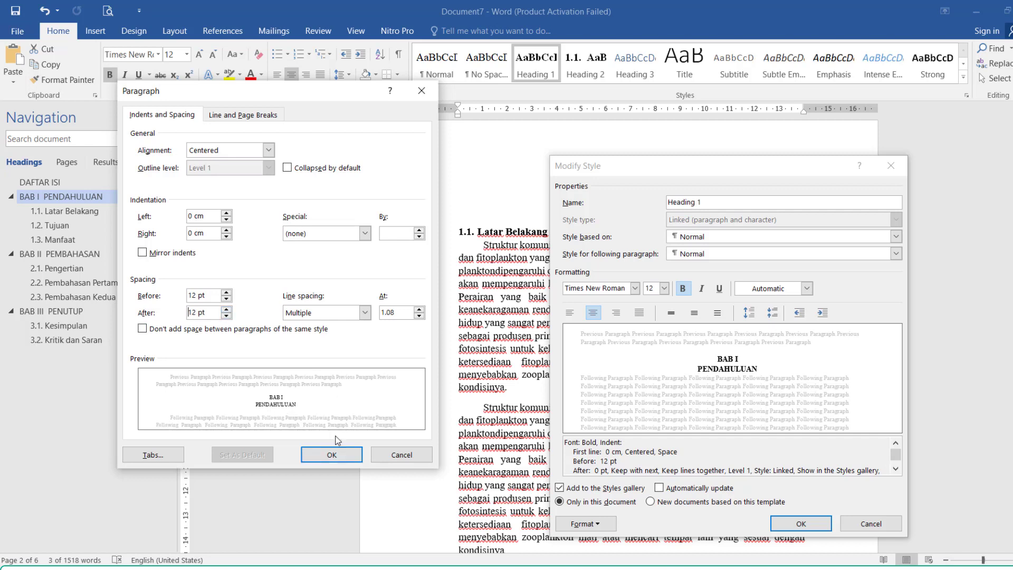
{"action": "left_click", "coordinate": [331, 455]}
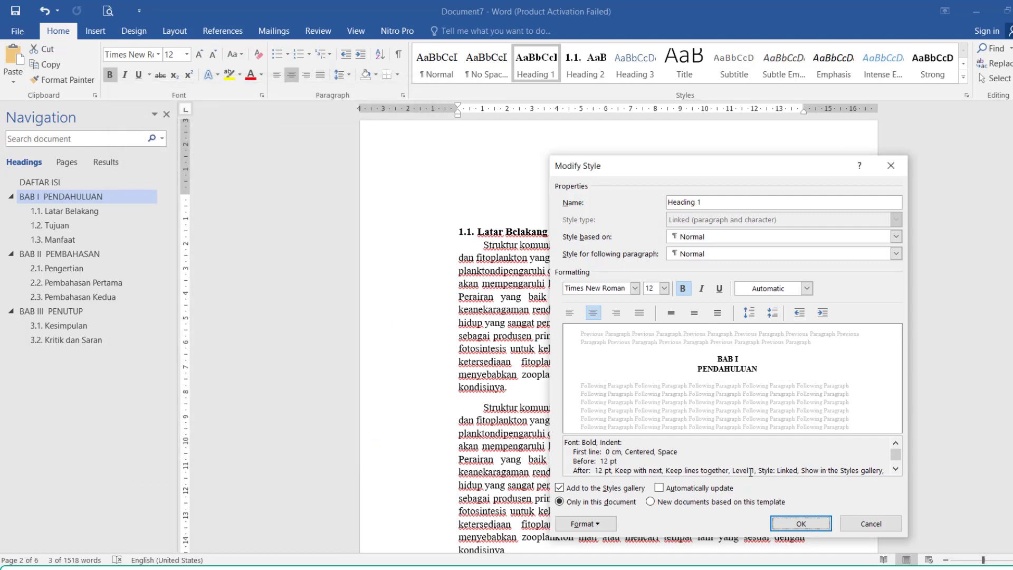
{"action": "left_click", "coordinate": [800, 524]}
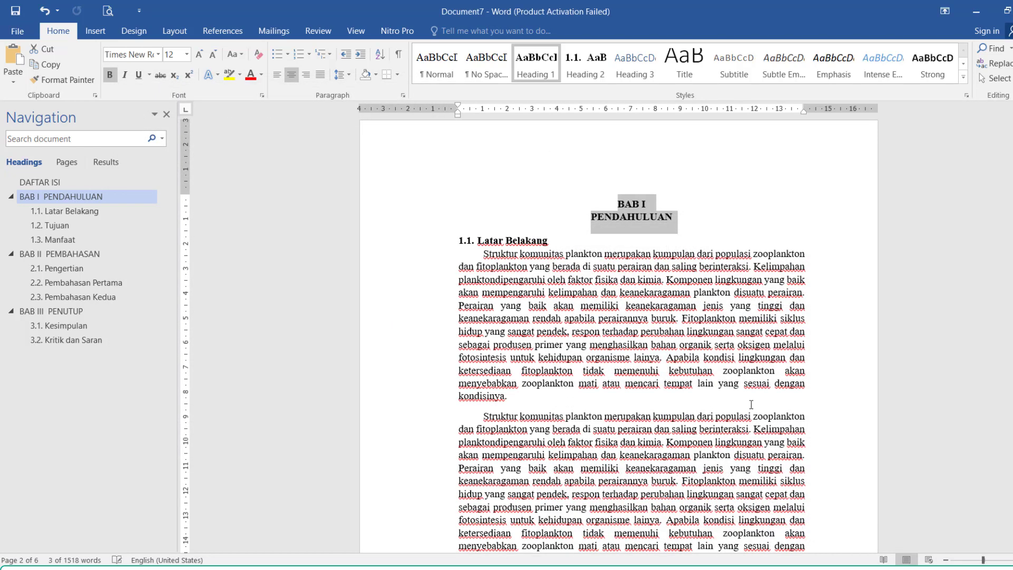
{"action": "left_click", "coordinate": [644, 235]}
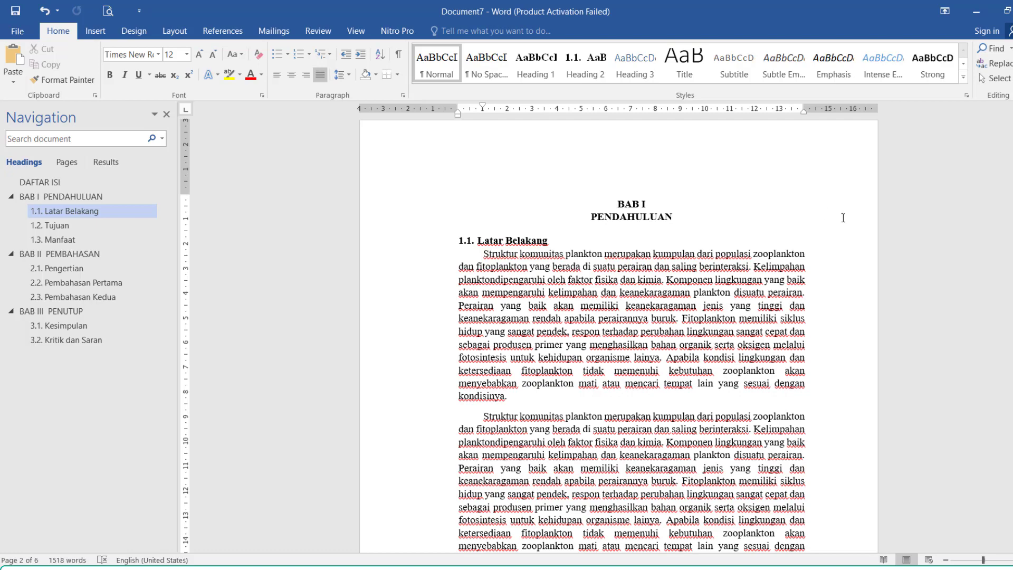
{"action": "mouse_move", "coordinate": [1012, 205]}
{"action": "left_mouse_down"}
{"action": "mouse_move", "coordinate": [1012, 326]}
{"action": "mouse_move", "coordinate": [1012, 217]}
{"action": "left_mouse_up"}
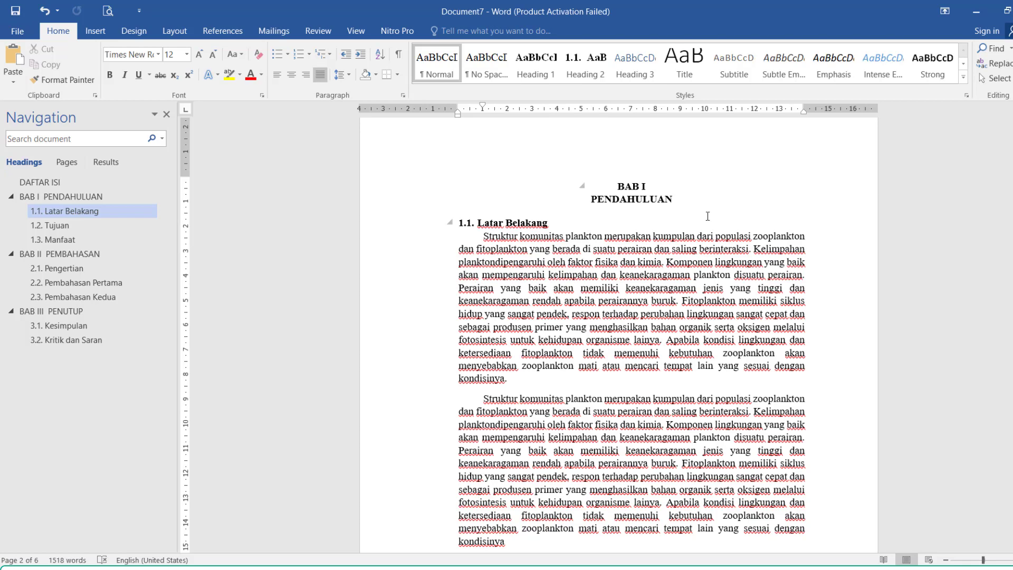
Modify the Heading 2 style used by the 1.1. Latar Belakang heading, setting its paragraph spacing after to 6 pt
{"action": "left_click", "coordinate": [668, 216]}
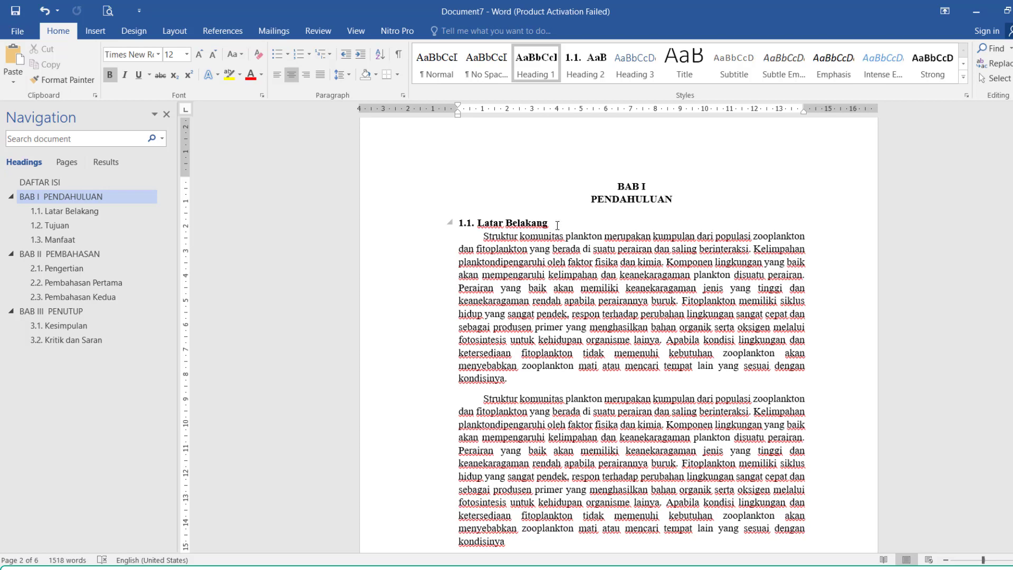
{"action": "left_click_drag", "start_coordinate": [551, 222], "coordinate": [460, 222]}
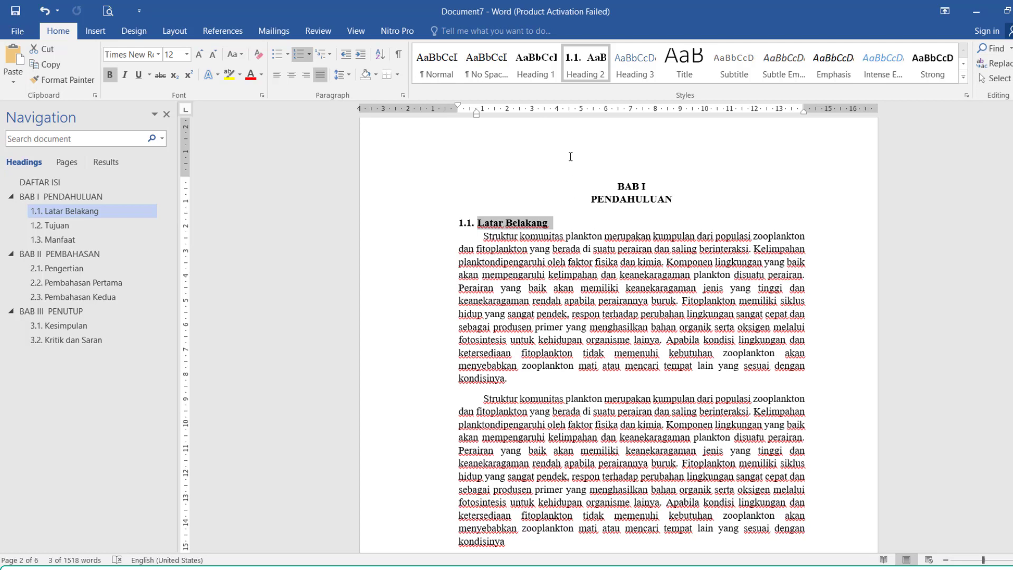
{"action": "left_click", "coordinate": [590, 65]}
{"action": "right_click", "coordinate": [590, 65]}
{"action": "left_click", "coordinate": [621, 93]}
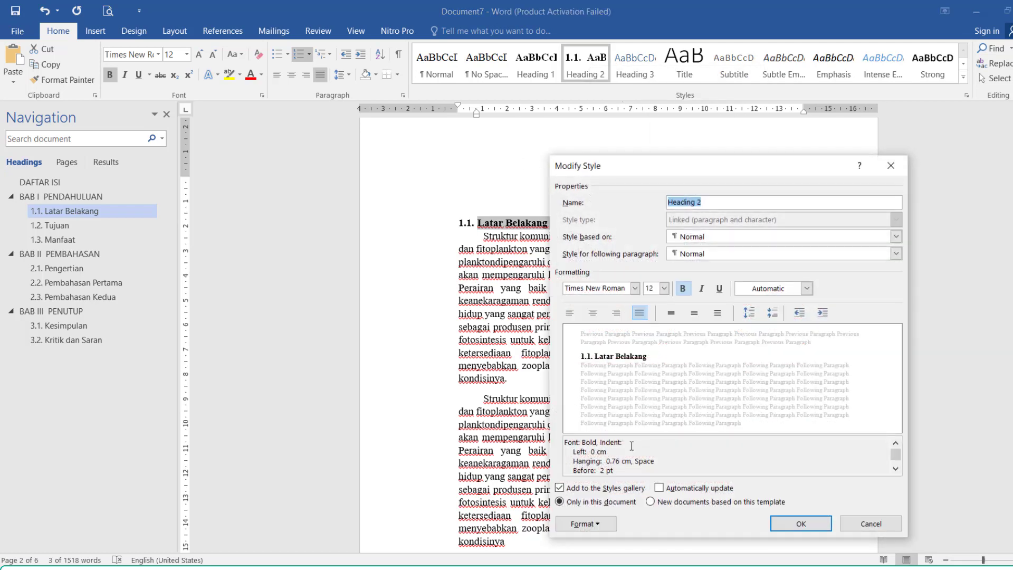
{"action": "left_click", "coordinate": [604, 523]}
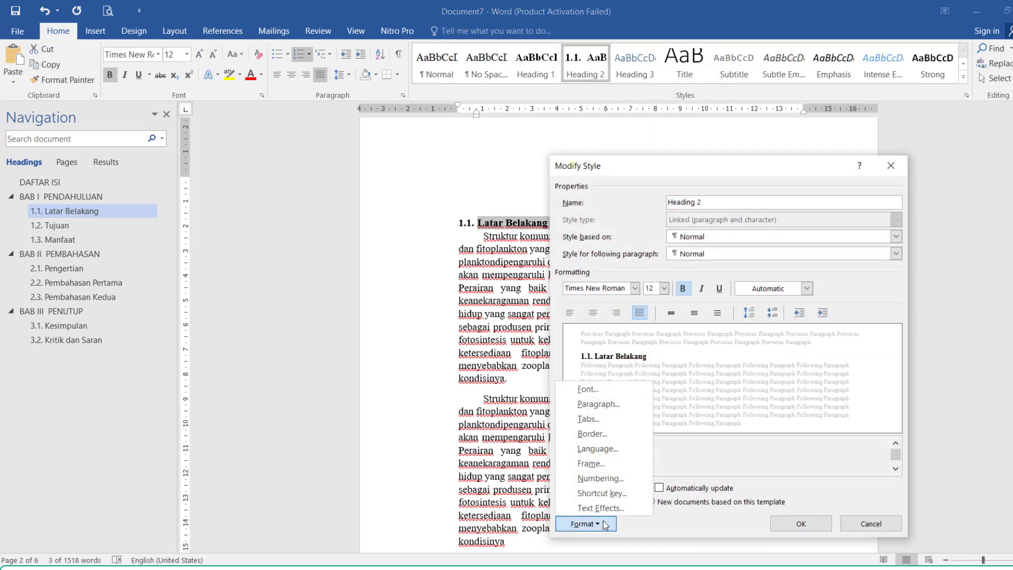
{"action": "left_click", "coordinate": [638, 405]}
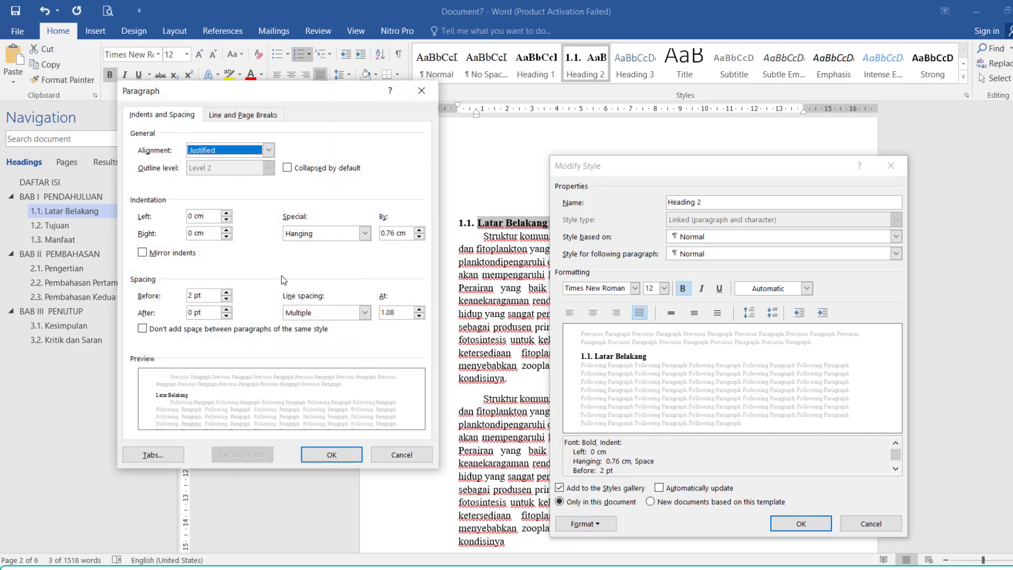
{"action": "left_click", "coordinate": [228, 310]}
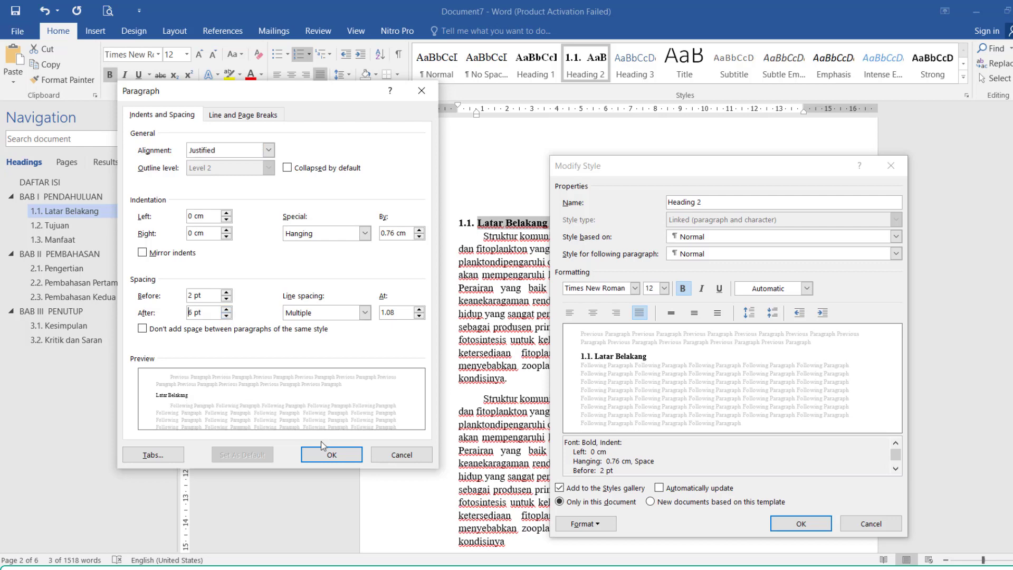
{"action": "left_click", "coordinate": [333, 453]}
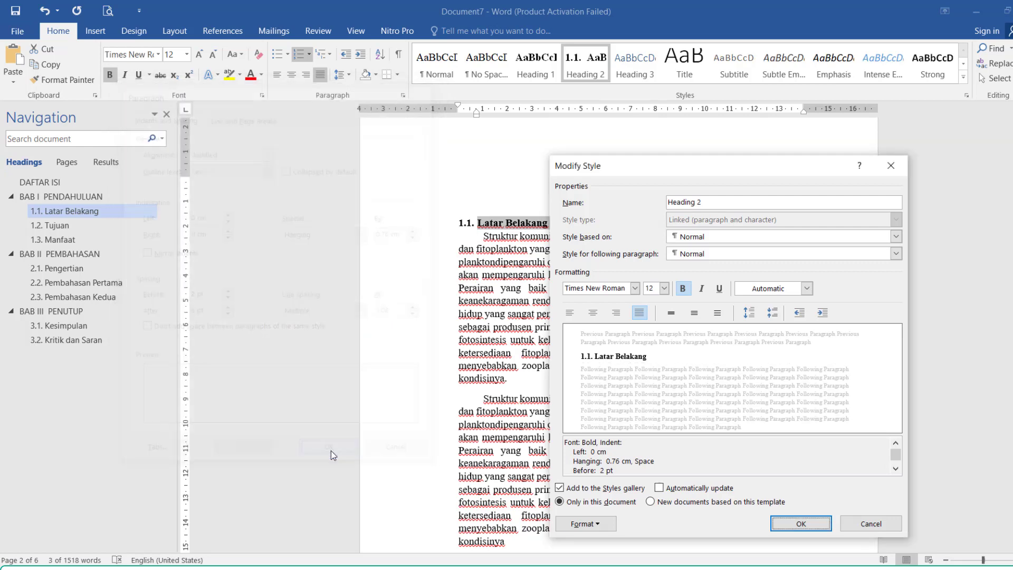
{"action": "left_click", "coordinate": [812, 517]}
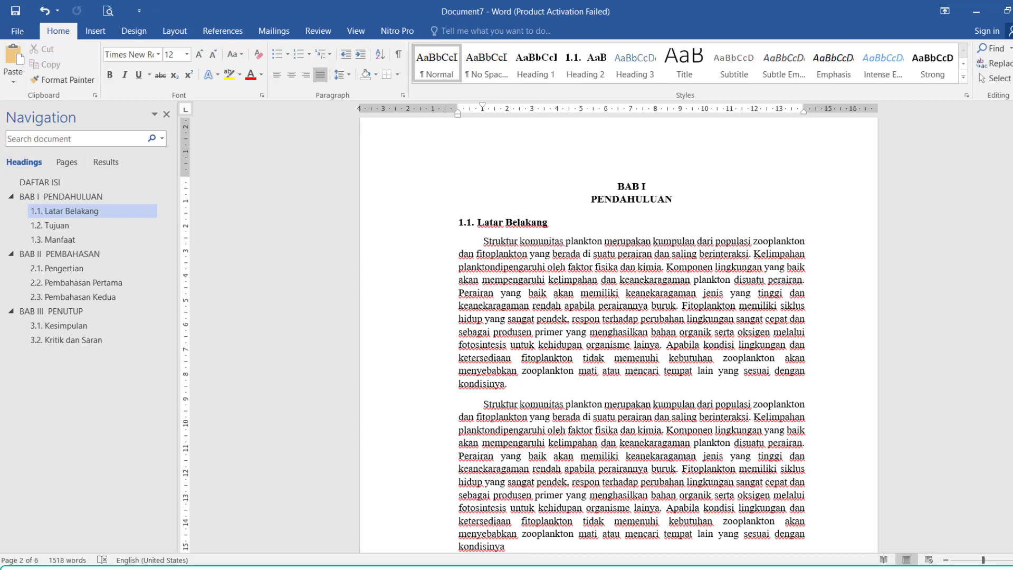
Remove one extra empty paragraph above the 1.3. Manfaat heading
{"action": "left_click_drag", "start_coordinate": [1012, 203], "coordinate": [1012, 204]}
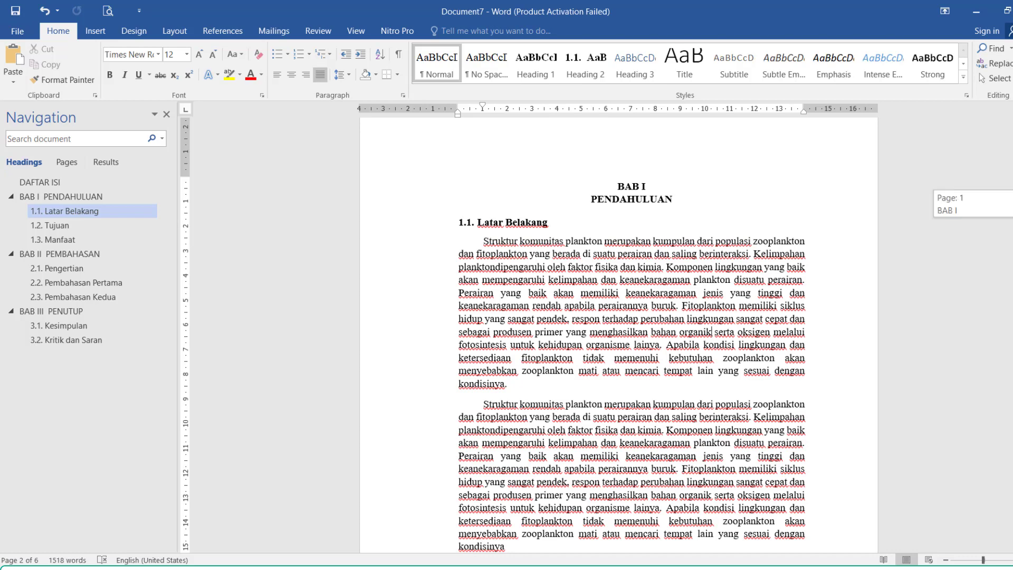
{"action": "scroll", "coordinate": [558, 289], "scroll_direction": "down", "scroll_amount": 9}
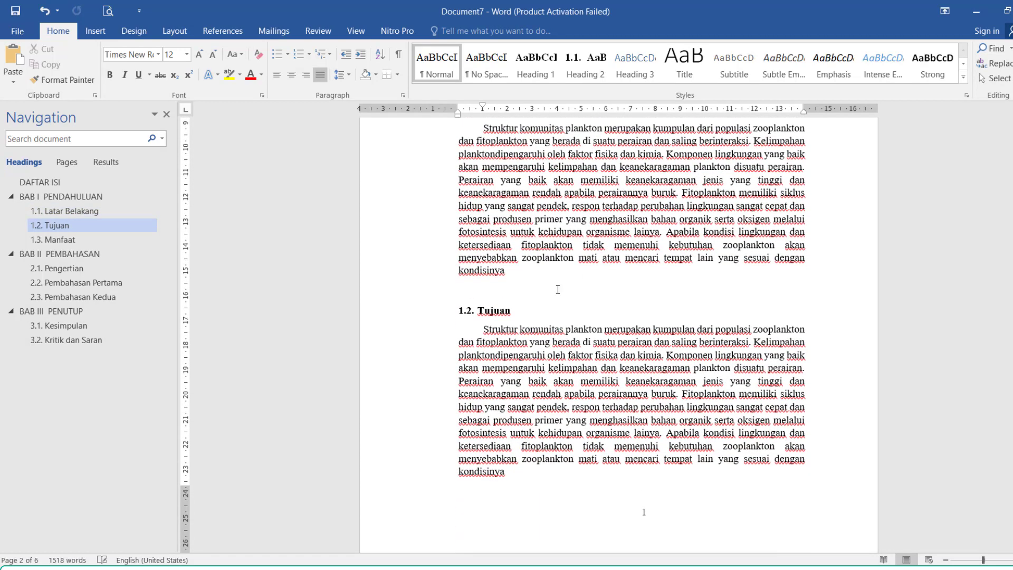
{"action": "left_click", "coordinate": [534, 319]}
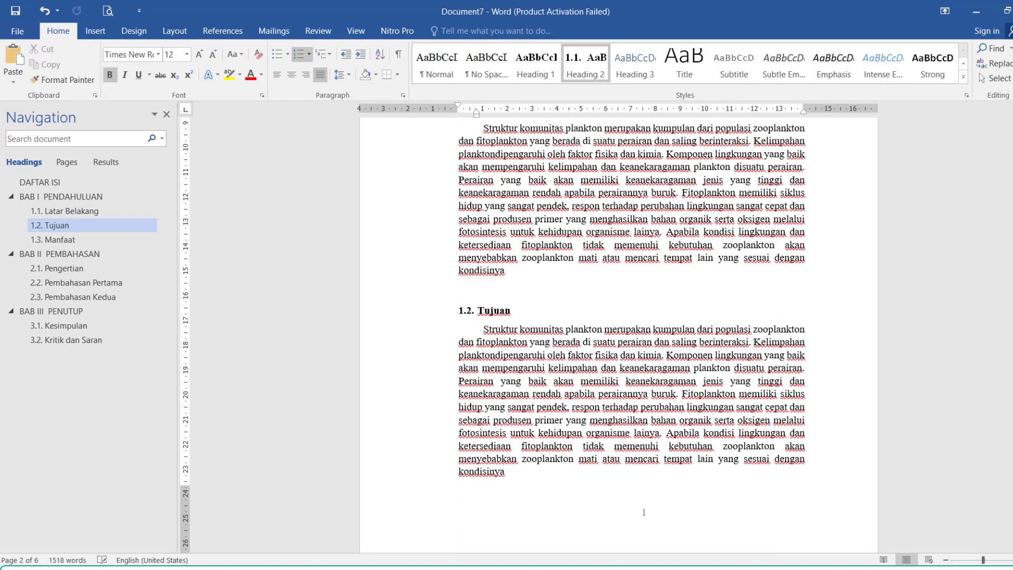
{"action": "left_click_drag", "start_coordinate": [1012, 231], "coordinate": [1012, 267]}
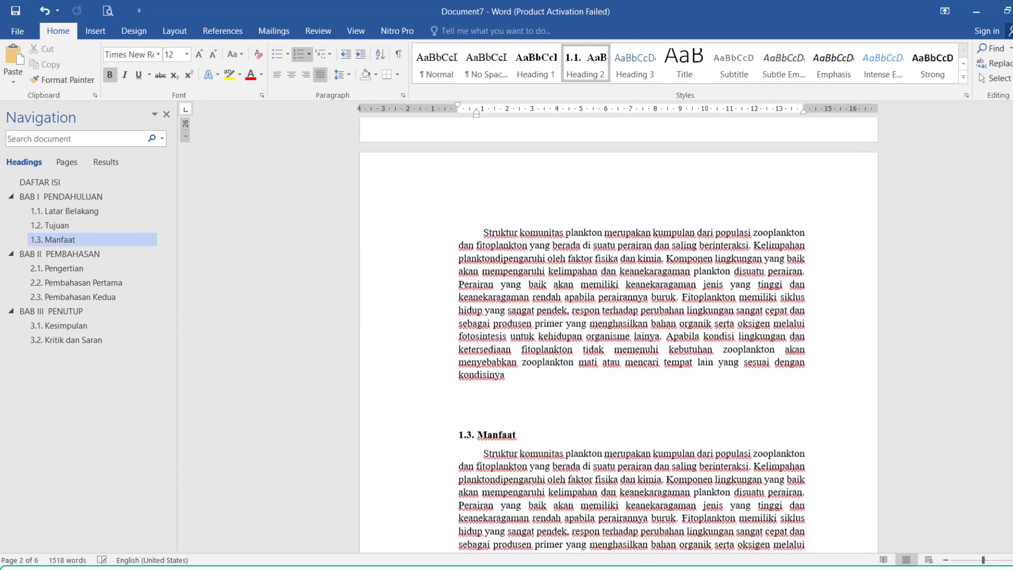
{"action": "left_click", "coordinate": [580, 399]}
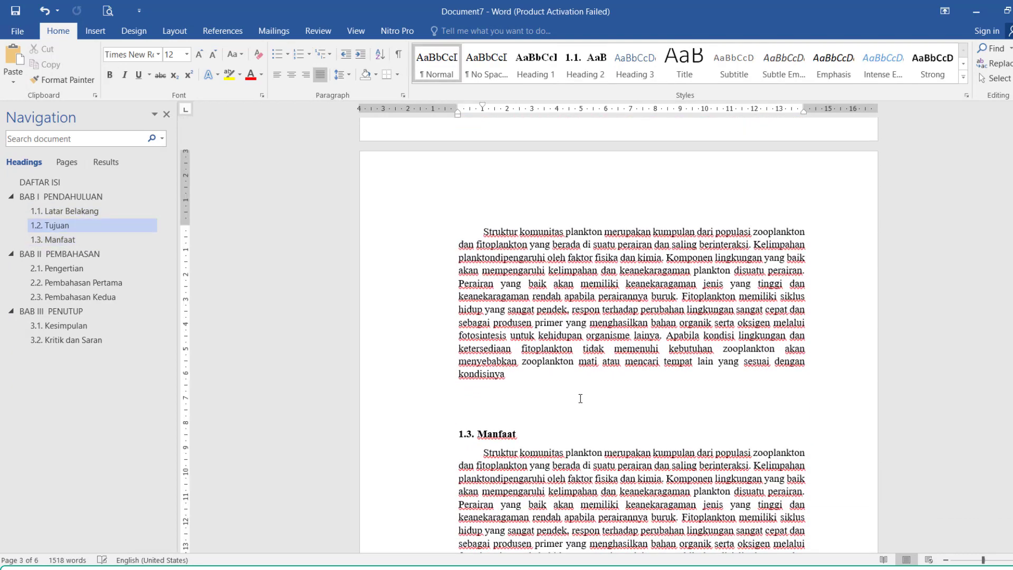
{"action": "key", "text": "ctrl+z"}
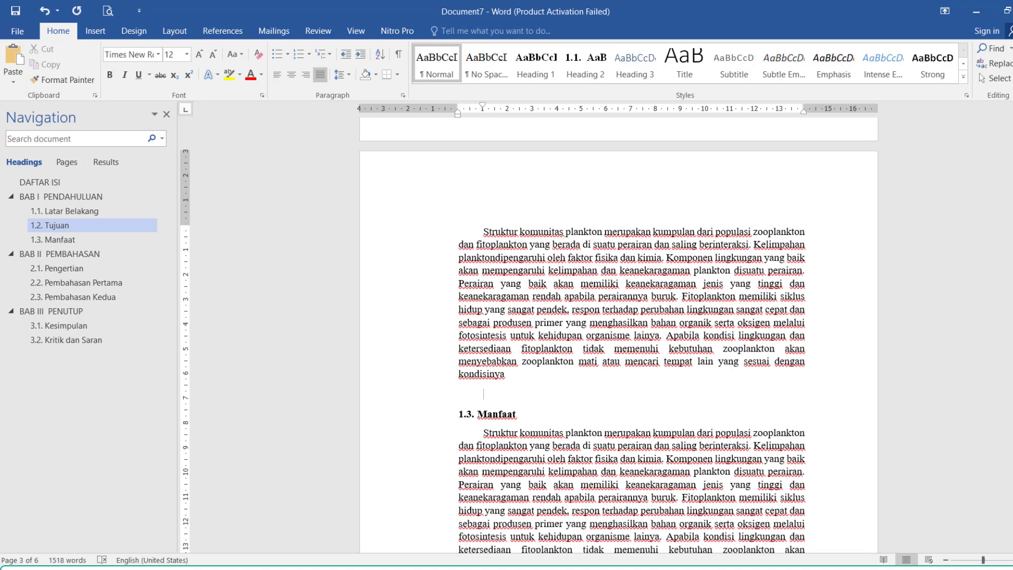
Modify the Normal style so body text uses 1.5 line spacing
{"action": "left_click_drag", "start_coordinate": [1012, 268], "coordinate": [1012, 467]}
{"action": "left_click_drag", "start_coordinate": [1012, 417], "coordinate": [1012, 219]}
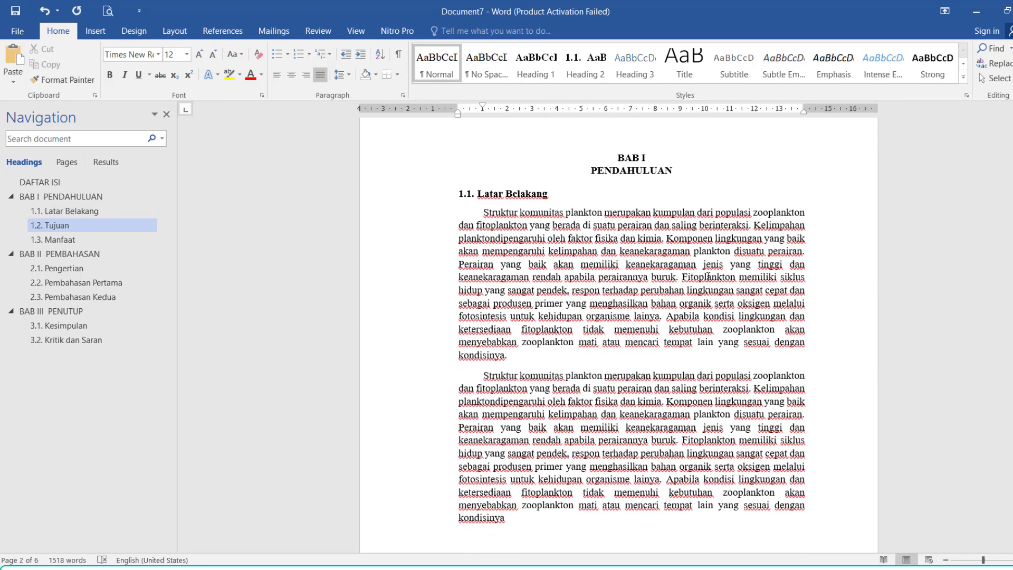
{"action": "left_click", "coordinate": [635, 285]}
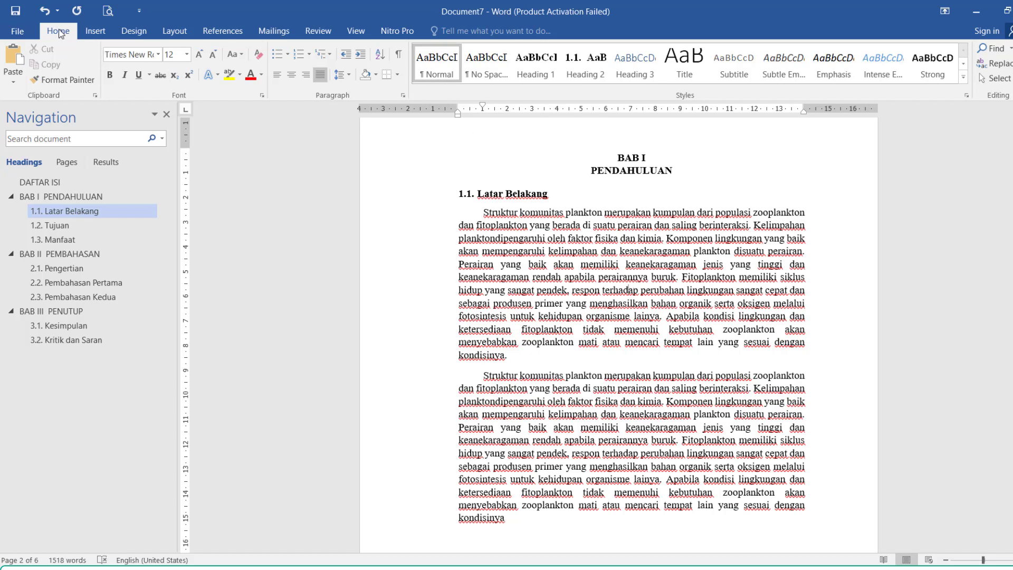
{"action": "right_click", "coordinate": [446, 60]}
{"action": "left_click", "coordinate": [553, 81]}
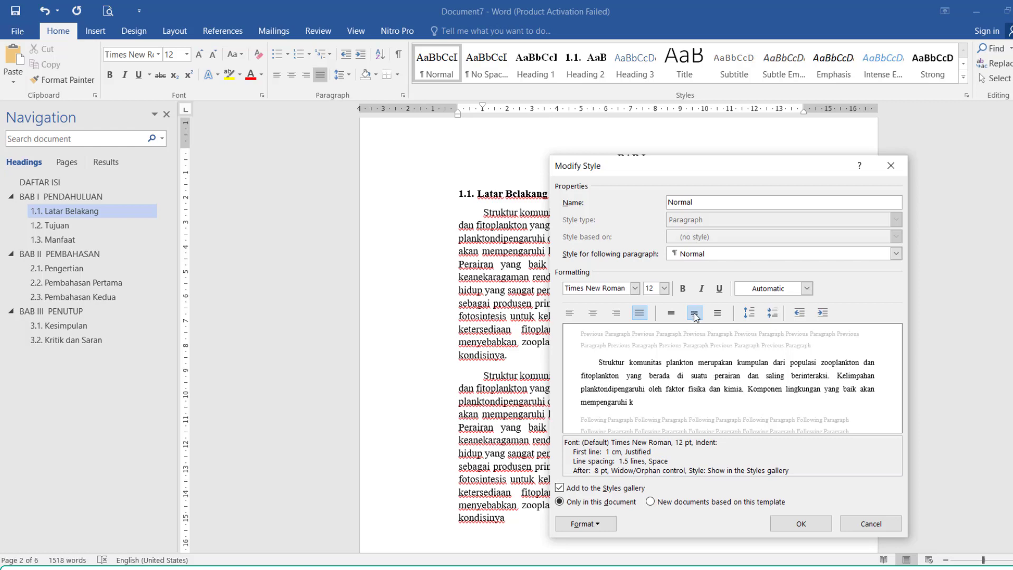
{"action": "left_click", "coordinate": [798, 523]}
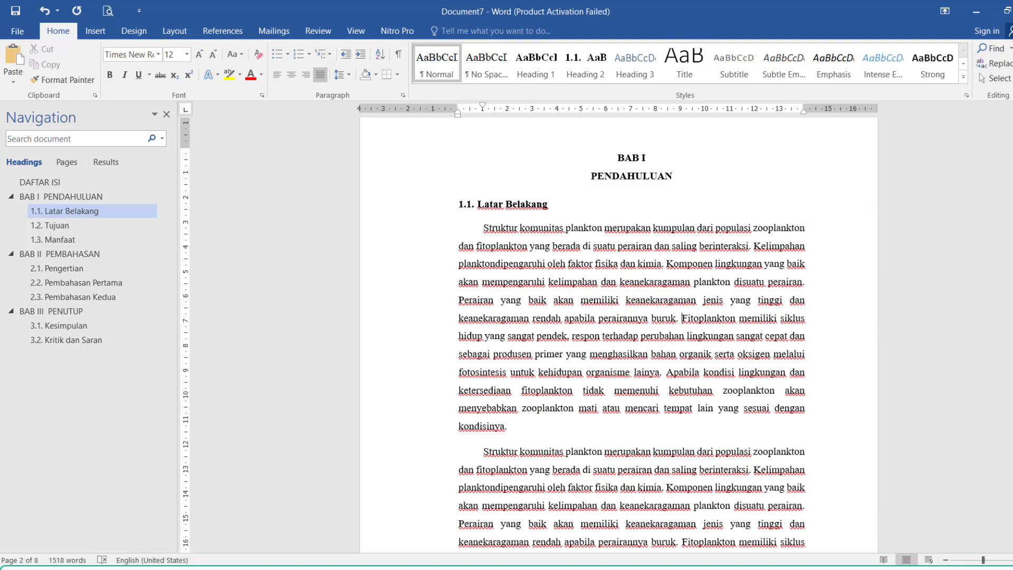
Add an empty paragraph after the first body paragraph under the 2.1. Pengertian heading
{"action": "left_click_drag", "start_coordinate": [1012, 176], "coordinate": [1012, 126]}
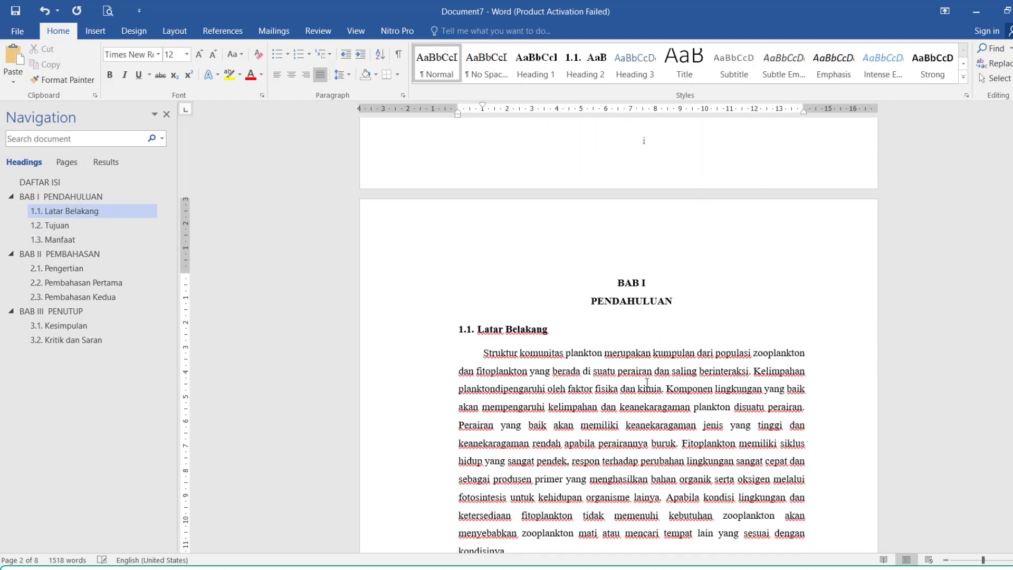
{"action": "left_click", "coordinate": [648, 372]}
{"action": "left_click_drag", "start_coordinate": [1012, 177], "coordinate": [1012, 126]}
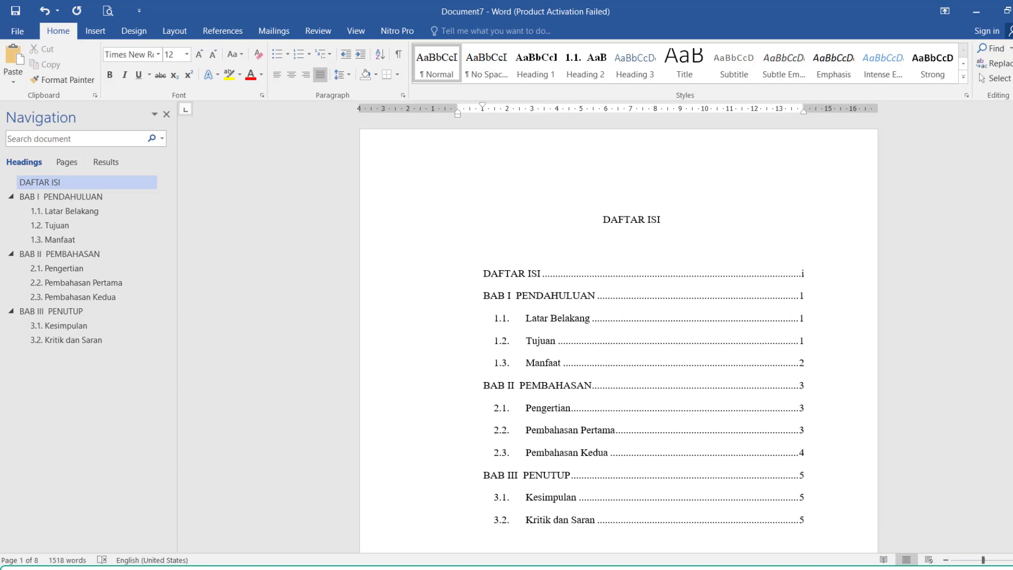
{"action": "left_click_drag", "start_coordinate": [1012, 126], "coordinate": [1012, 313]}
{"action": "left_click_drag", "start_coordinate": [1012, 243], "coordinate": [1012, 298]}
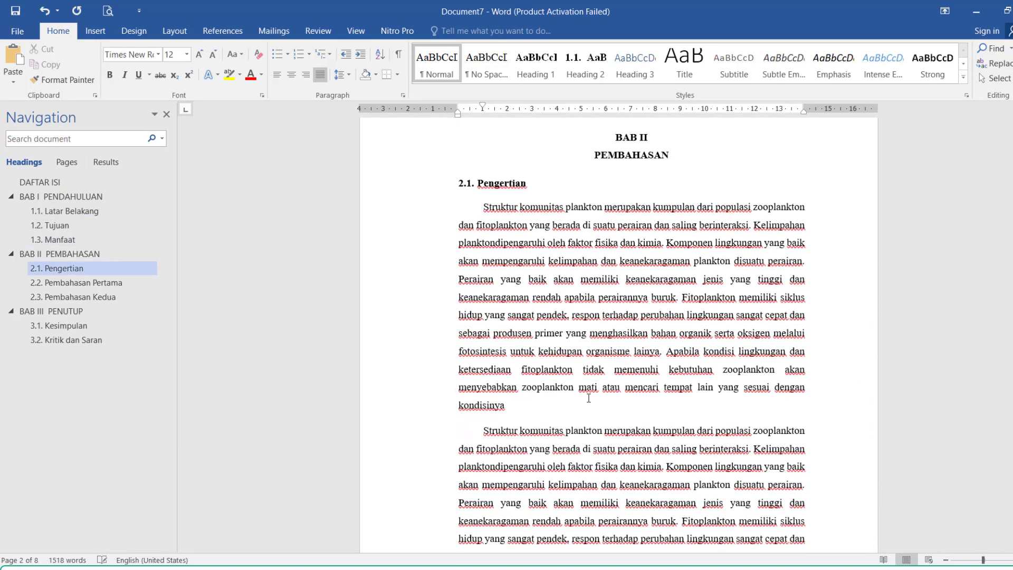
{"action": "left_click", "coordinate": [570, 406]}
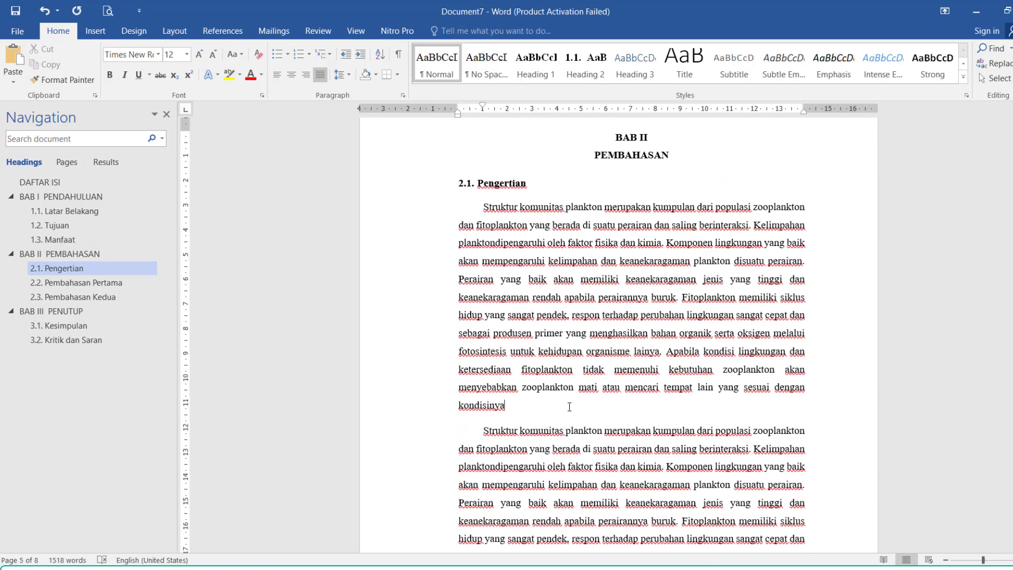
{"action": "key", "text": "Return"}
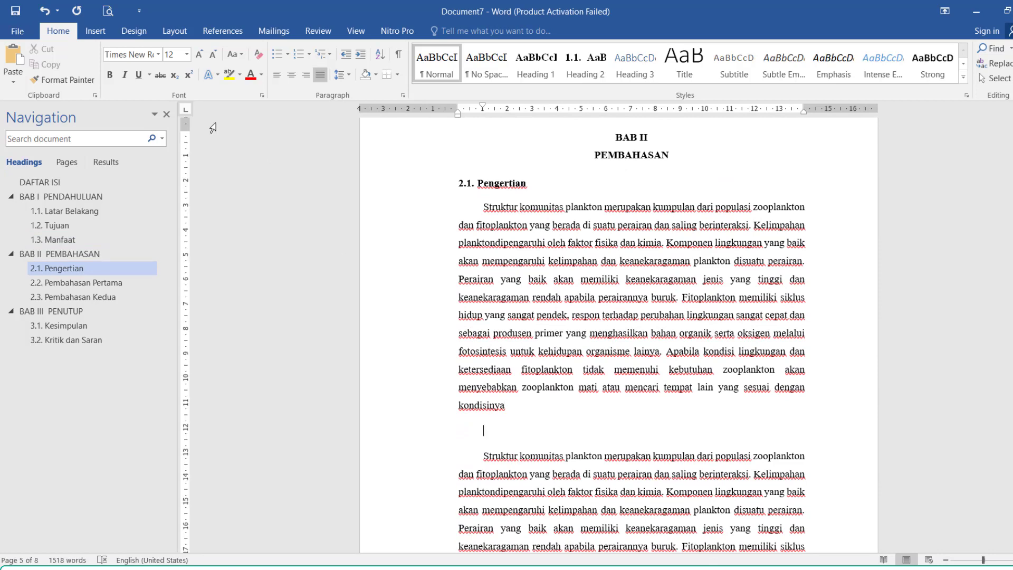
Insert the Tut Wuri Handayani logo, 36db24f7668c3435fe882b418185c9f1, from the Pictures folder into the empty paragraph under 2.1. Pengertian
{"action": "left_click", "coordinate": [97, 32]}
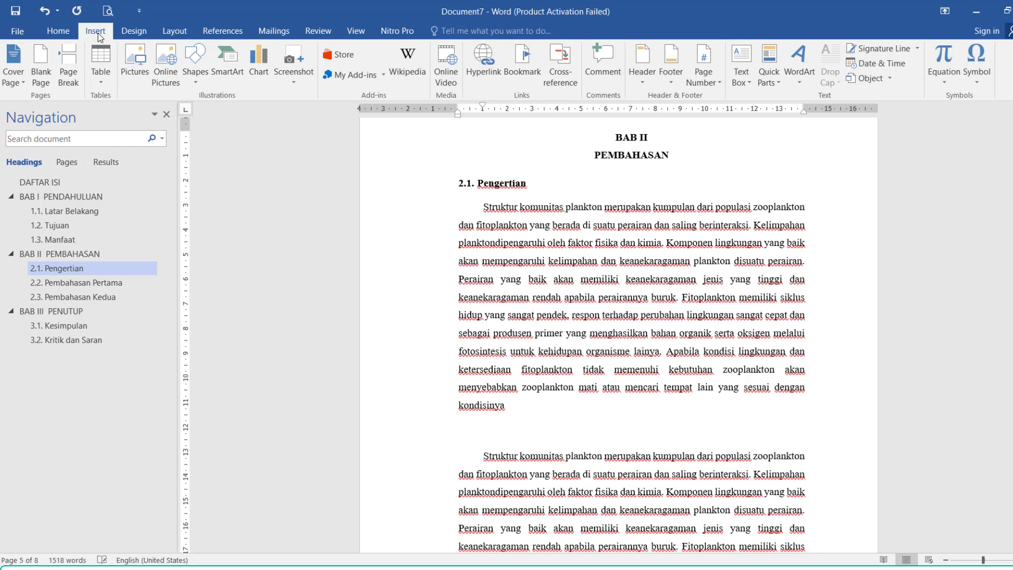
{"action": "left_click", "coordinate": [144, 58]}
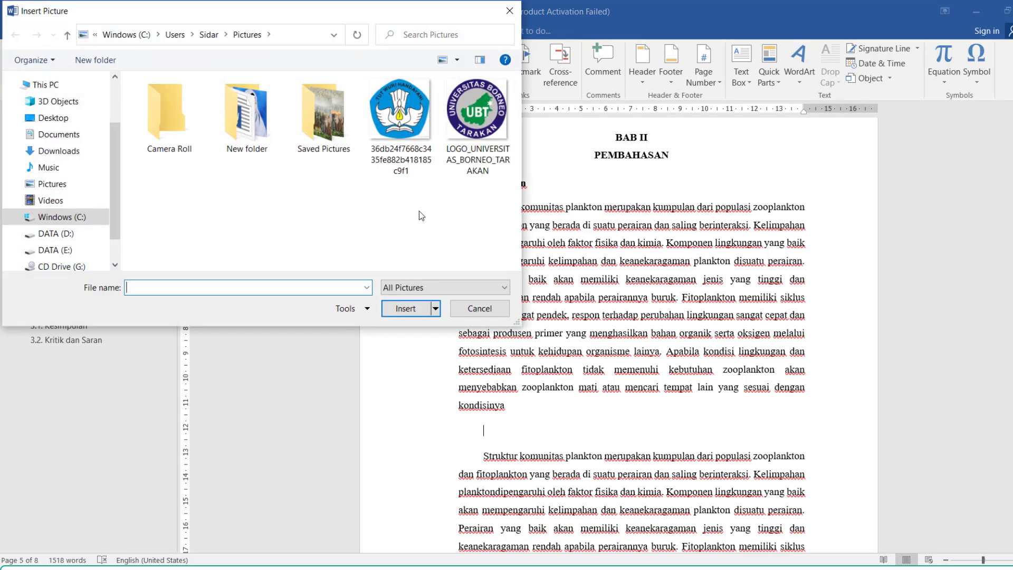
{"action": "left_click", "coordinate": [404, 124]}
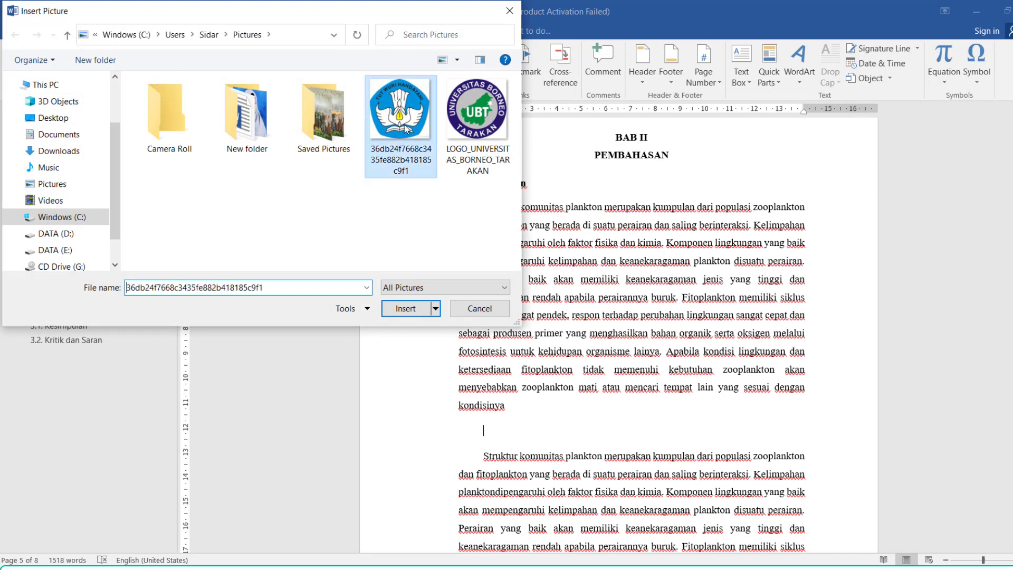
{"action": "left_click", "coordinate": [407, 308]}
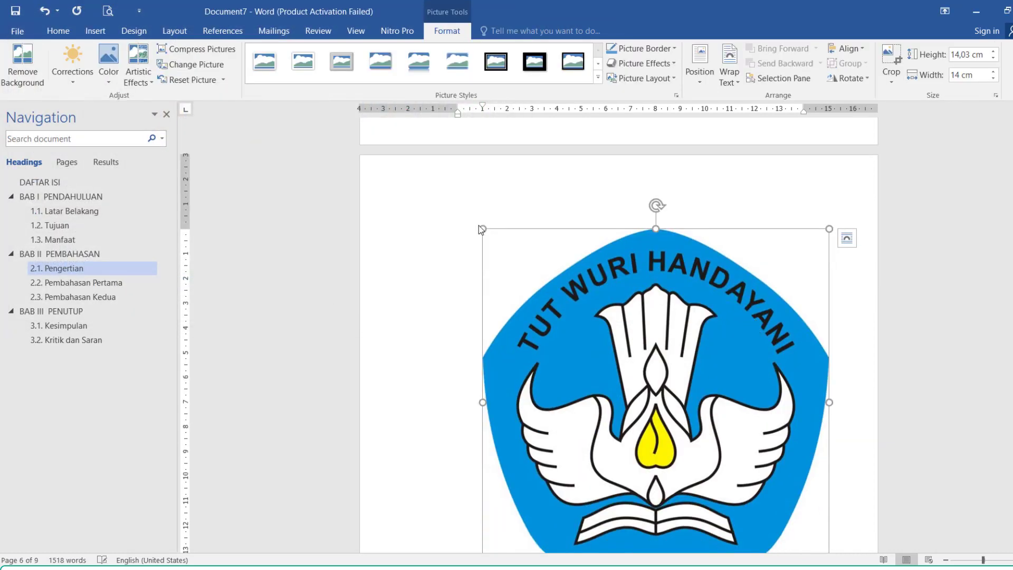
Shrink the inserted logo proportionally to about 5.26 cm high and 5.25 cm wide
{"action": "left_click_drag", "start_coordinate": [482, 229], "coordinate": [668, 430]}
{"action": "left_click_drag", "start_coordinate": [1012, 365], "coordinate": [1012, 349]}
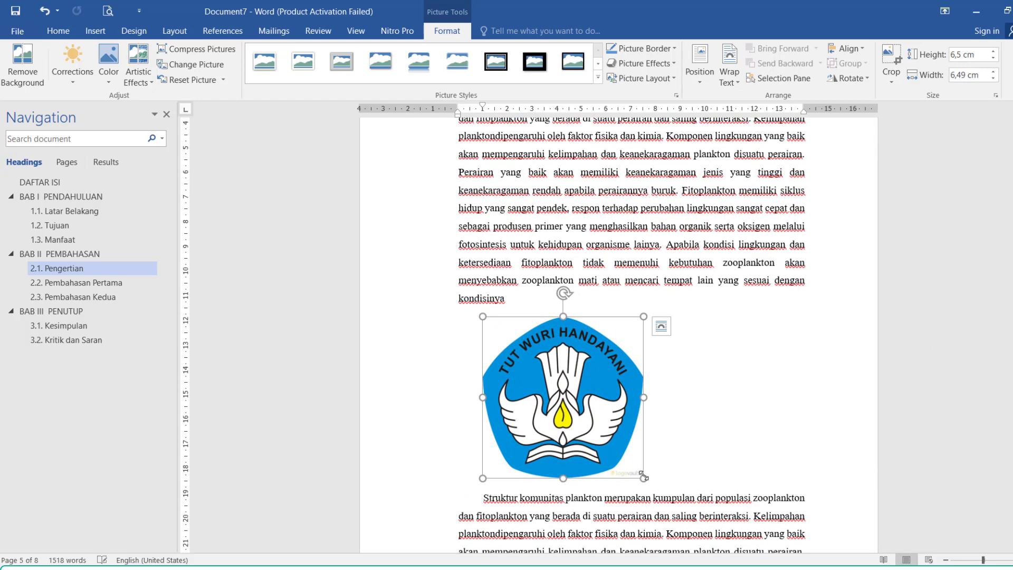
{"action": "left_click_drag", "start_coordinate": [643, 477], "coordinate": [610, 447]}
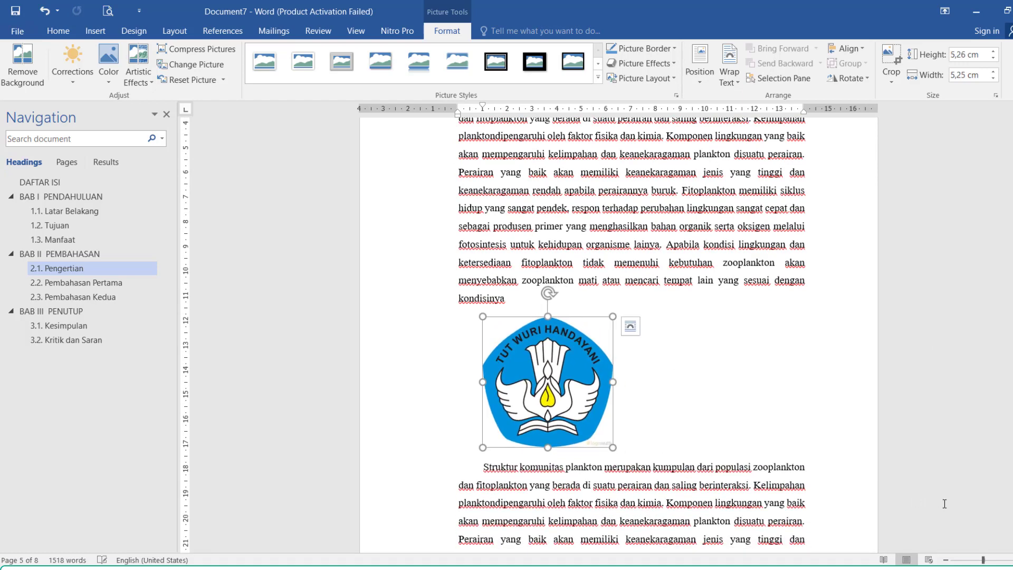
Center the logo on the page and shrink it slightly further in proportion
{"action": "scroll", "coordinate": [723, 469], "scroll_direction": "up", "scroll_amount": 2}
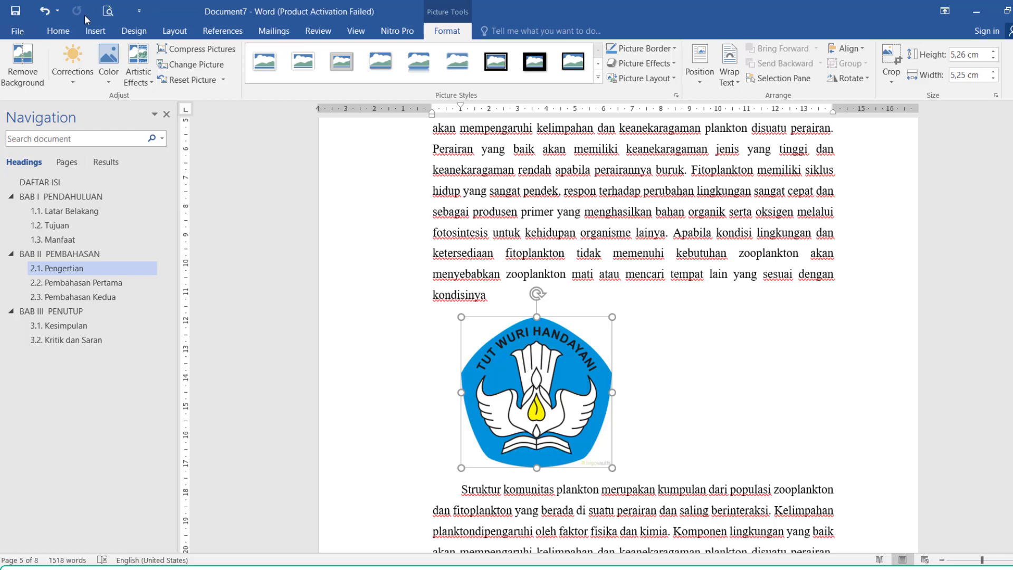
{"action": "left_click", "coordinate": [58, 30]}
{"action": "left_click", "coordinate": [292, 74]}
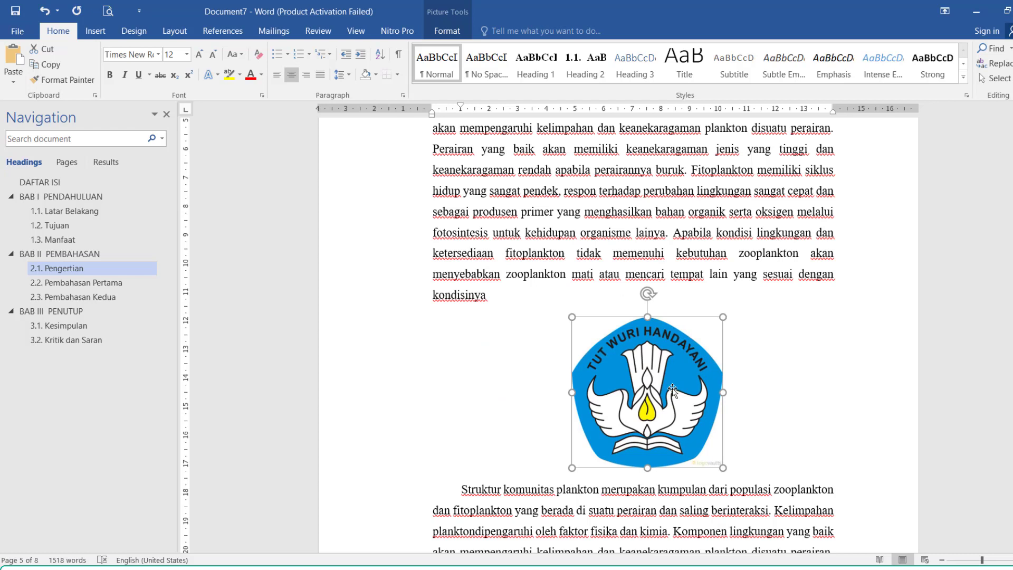
{"action": "left_click_drag", "start_coordinate": [723, 467], "coordinate": [697, 441]}
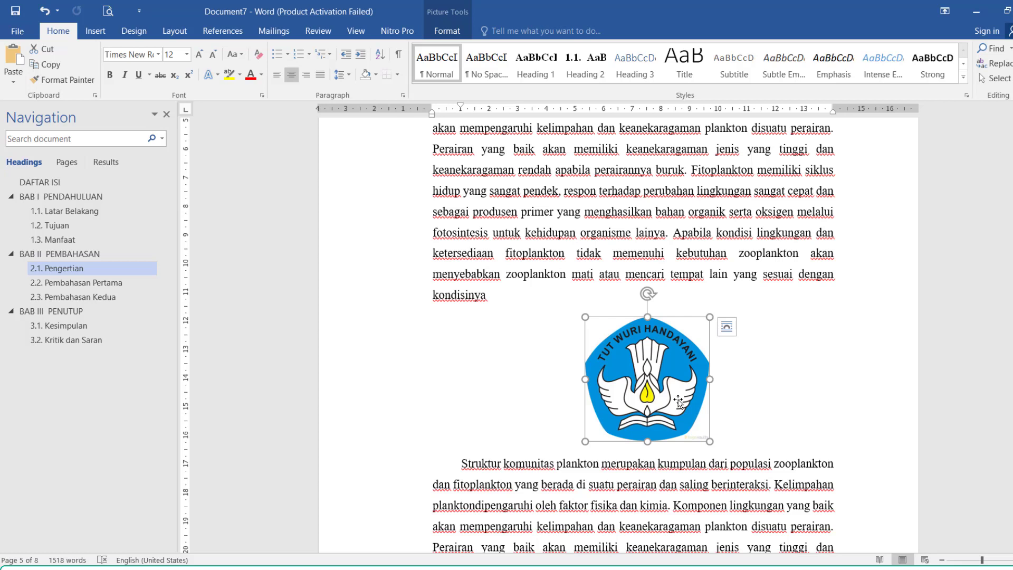
{"action": "left_click", "coordinate": [721, 403]}
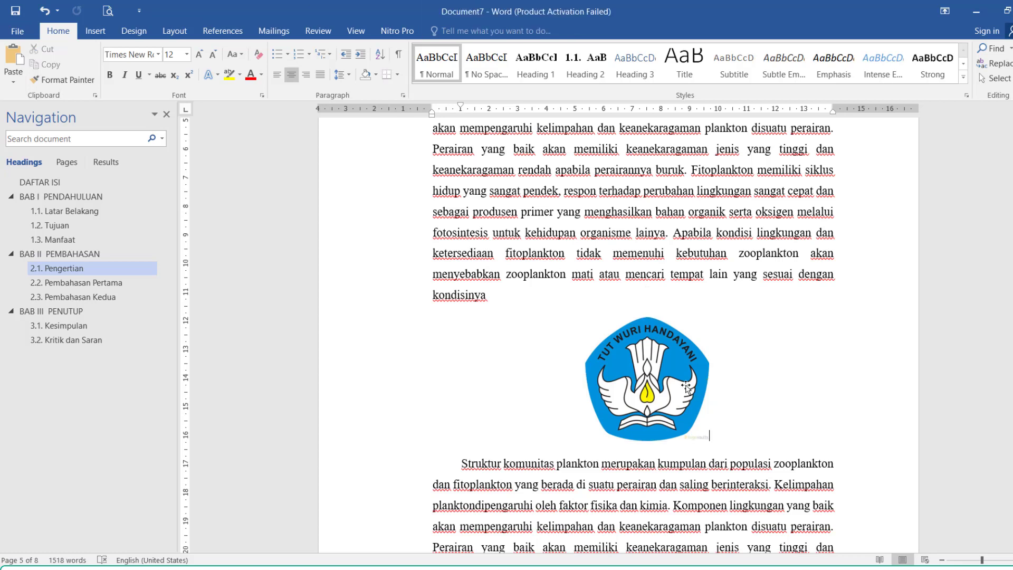
Start a caption for the Tut Wuri Handayani logo with the label Gambar, positioned below the selected item
{"action": "left_click", "coordinate": [686, 387]}
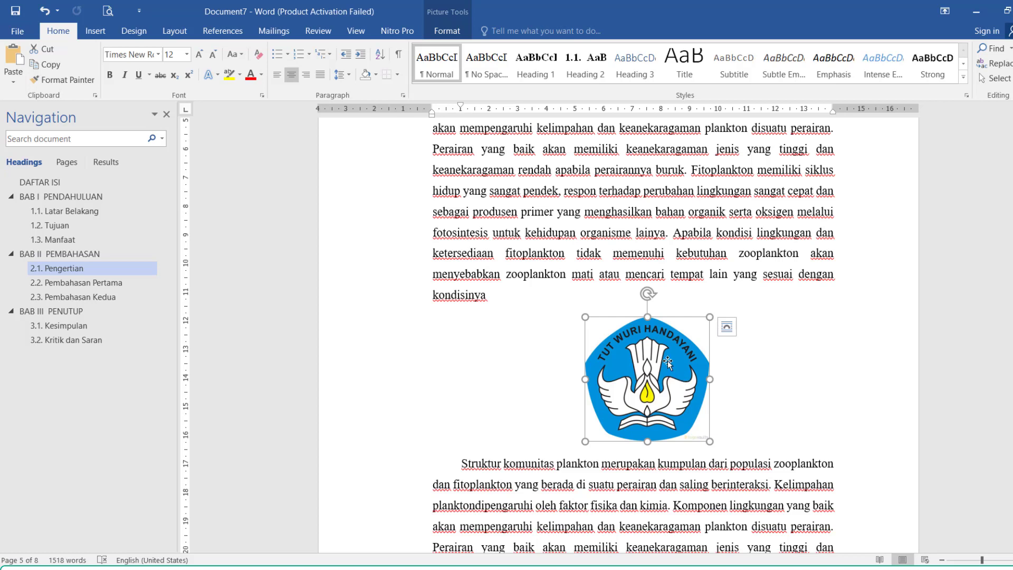
{"action": "right_click", "coordinate": [668, 363]}
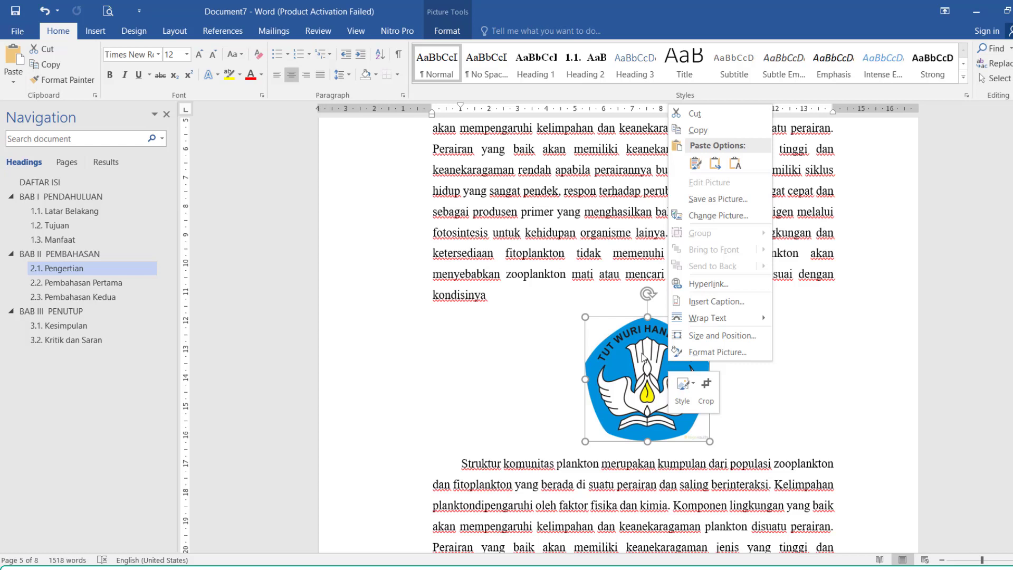
{"action": "left_click", "coordinate": [741, 302]}
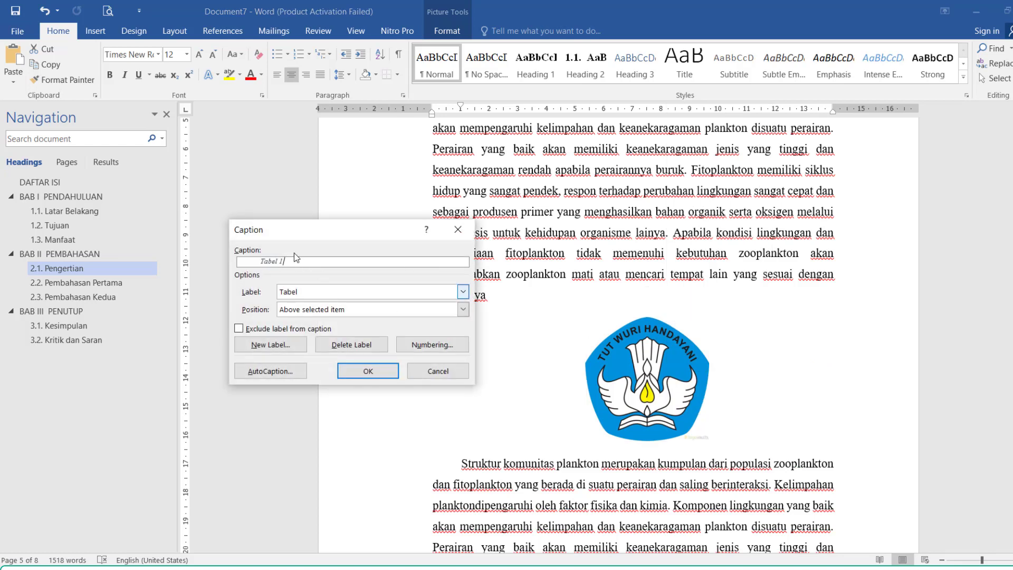
{"action": "left_click", "coordinate": [309, 292]}
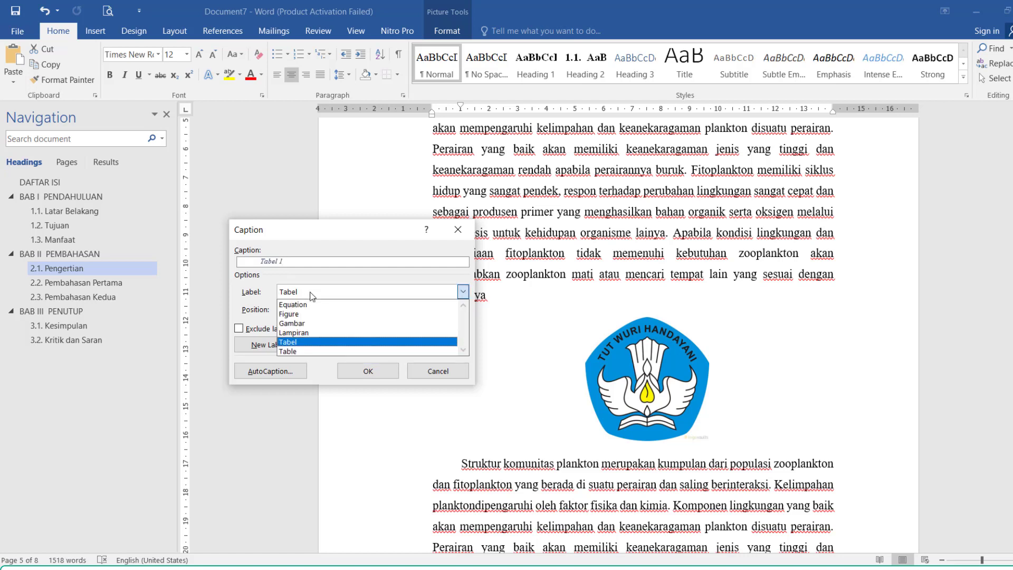
{"action": "left_click", "coordinate": [305, 325]}
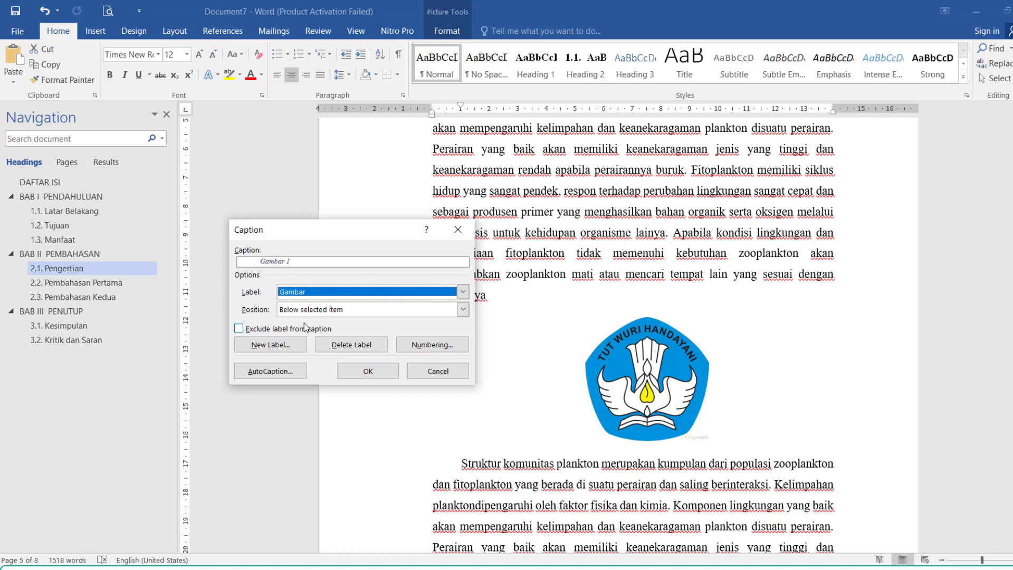
{"action": "left_click", "coordinate": [316, 293]}
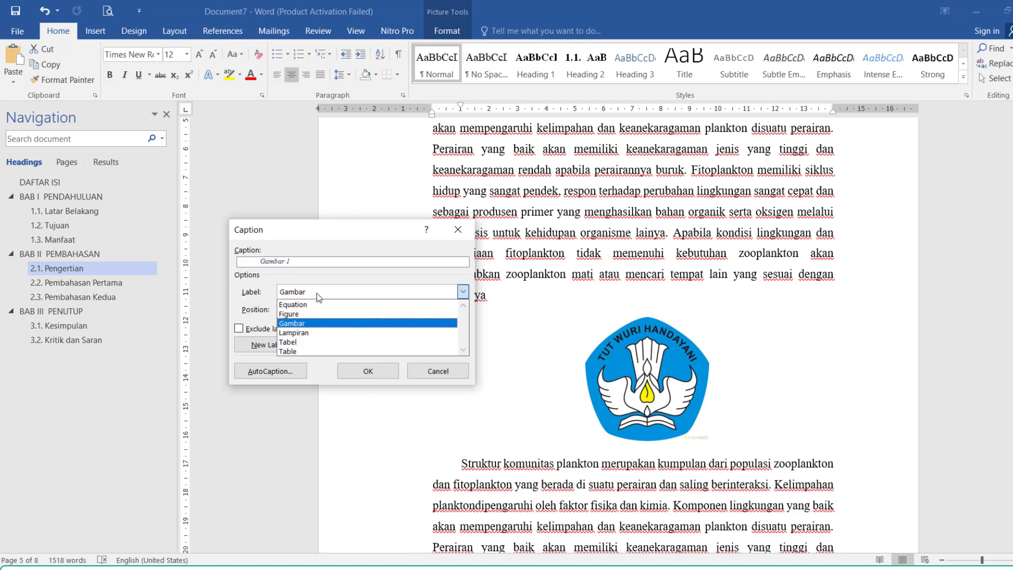
{"action": "left_click", "coordinate": [324, 323]}
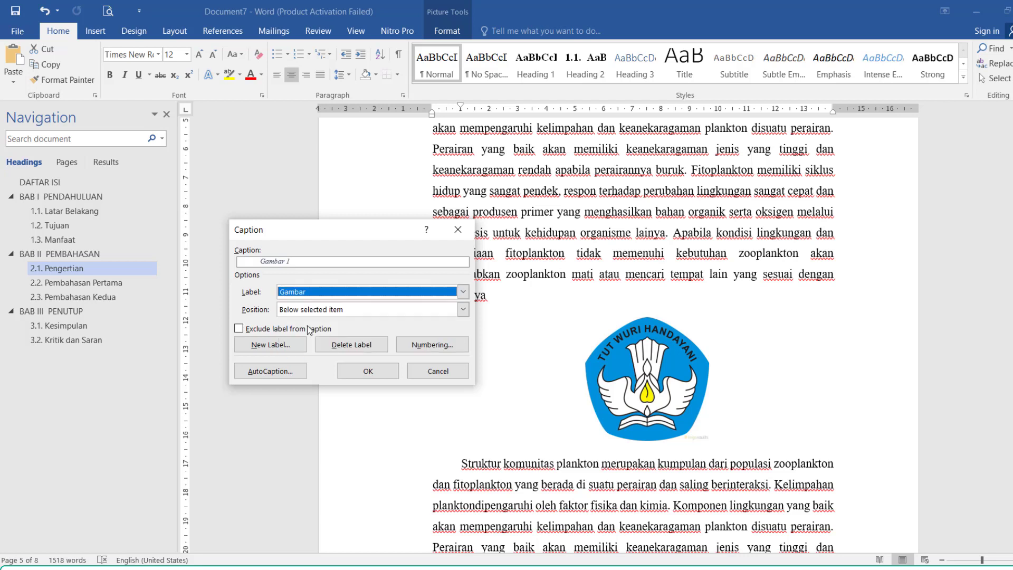
Define Gambar as a new caption label and insert the caption "Gambar 1. Tut Wuri Handayani" under the logo
{"action": "left_click", "coordinate": [280, 345]}
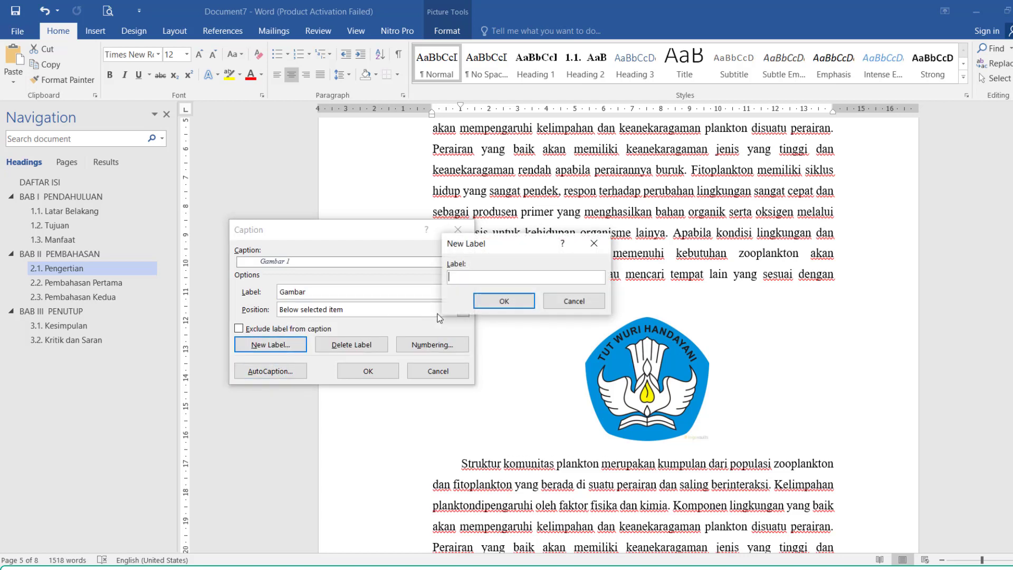
{"action": "type", "text": "Gambar"}
{"action": "left_click", "coordinate": [505, 301]}
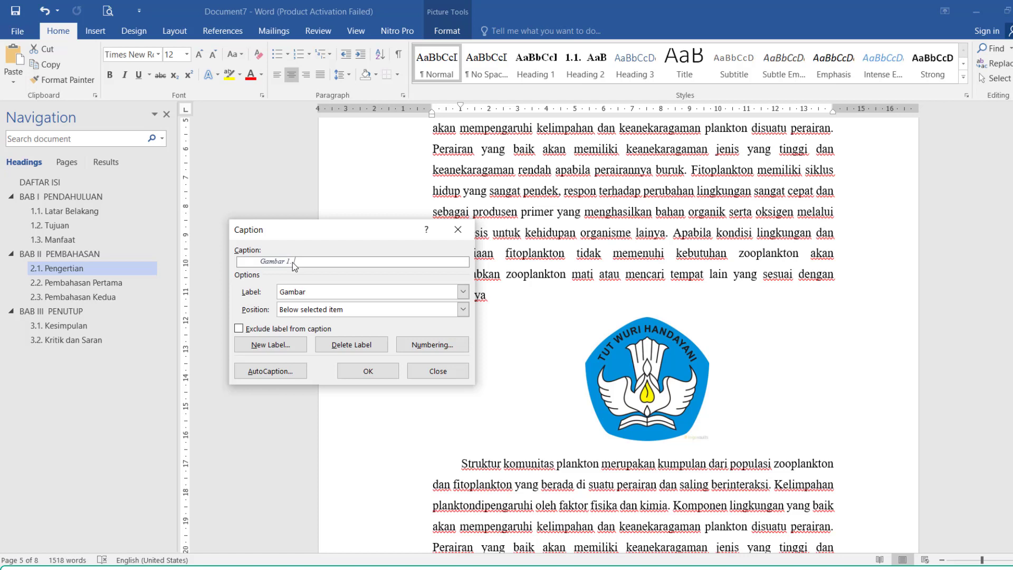
{"action": "type", "text": "Tut Wuri Handayani"}
{"action": "left_click", "coordinate": [347, 372]}
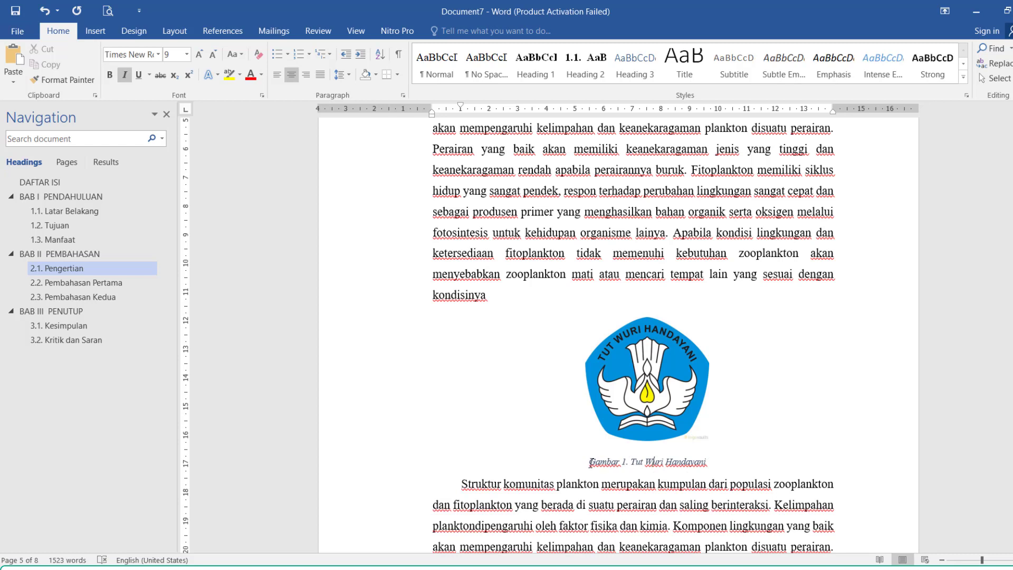
Modify the Caption style used by the logo caption to the Automatic font color and a 12 pt font size
{"action": "left_click_drag", "start_coordinate": [590, 462], "coordinate": [698, 466]}
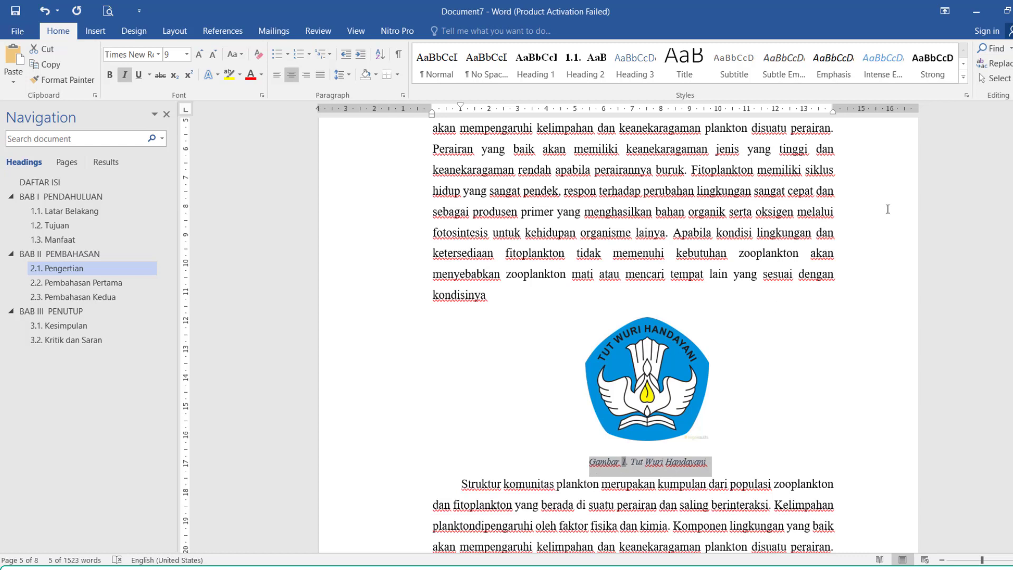
{"action": "left_click", "coordinate": [963, 80]}
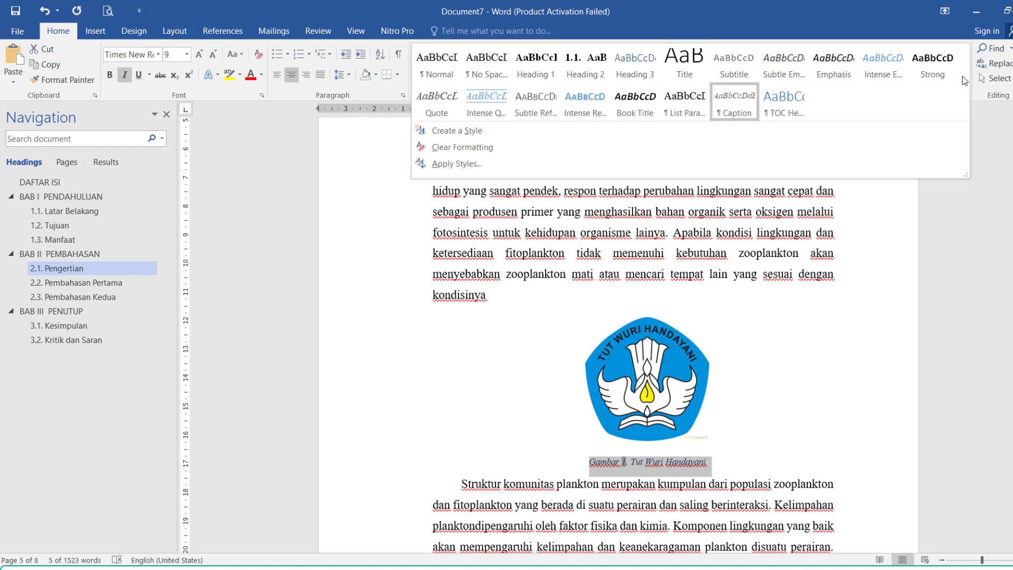
{"action": "left_click", "coordinate": [736, 106]}
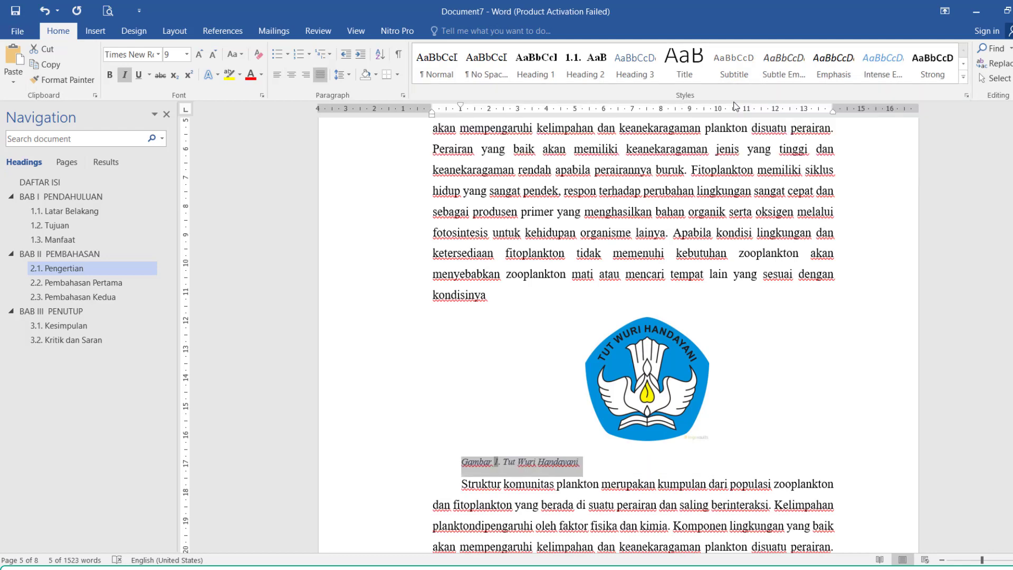
{"action": "left_click", "coordinate": [963, 79]}
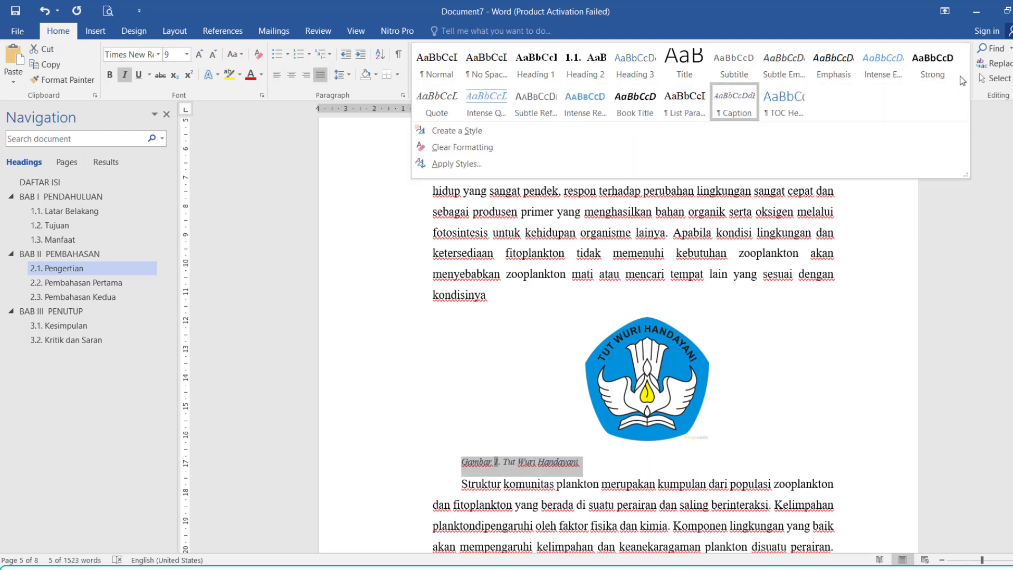
{"action": "right_click", "coordinate": [729, 103]}
{"action": "left_click", "coordinate": [761, 127]}
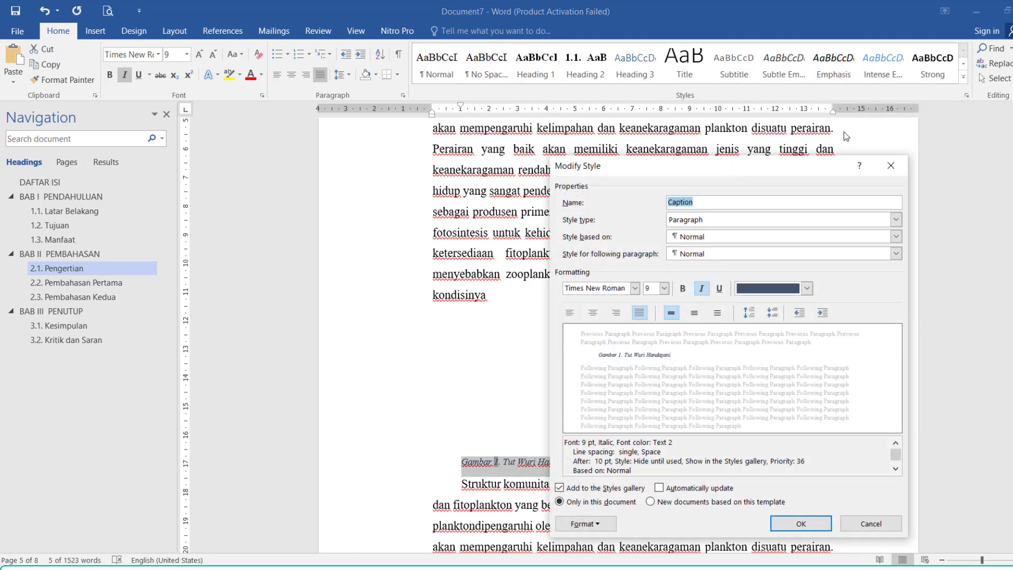
{"action": "left_click_drag", "start_coordinate": [789, 165], "coordinate": [912, 147]}
{"action": "left_click", "coordinate": [929, 271]}
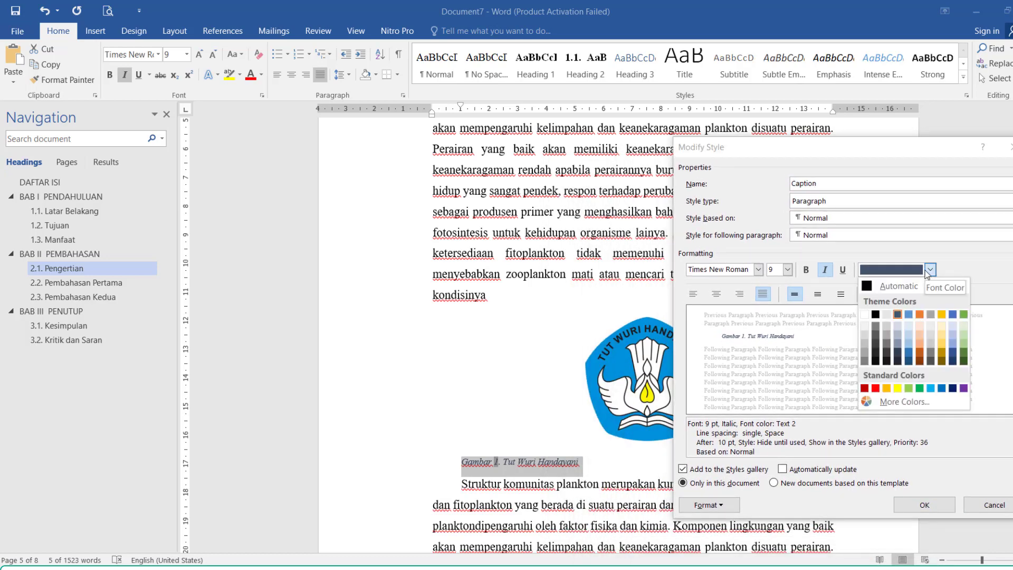
{"action": "left_click", "coordinate": [877, 287]}
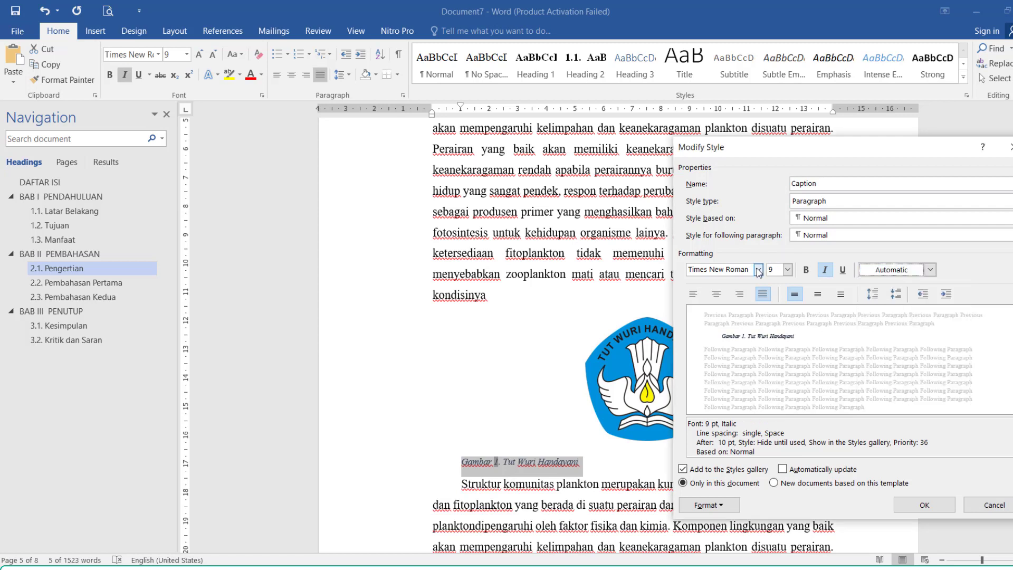
{"action": "left_click", "coordinate": [787, 269]}
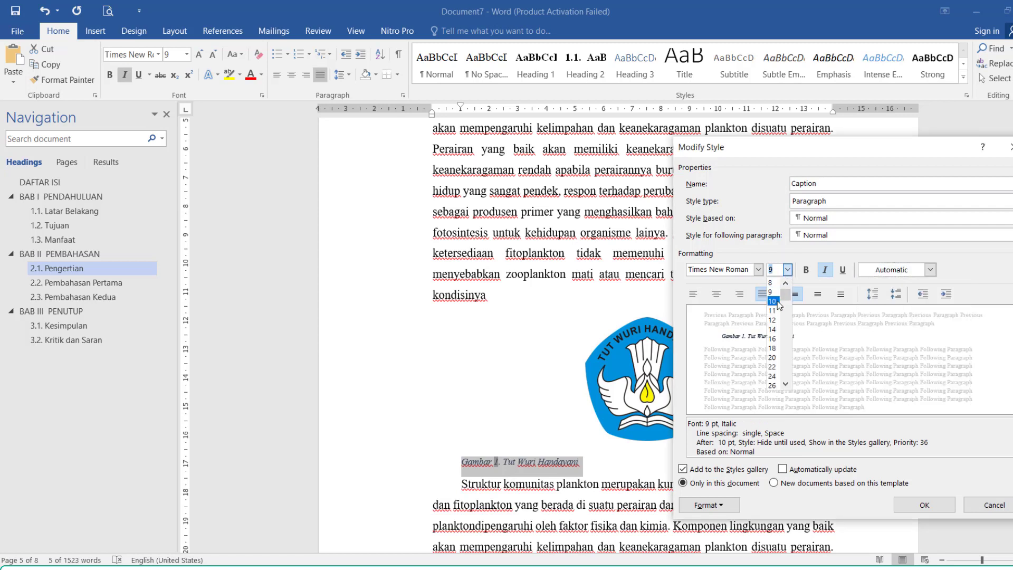
{"action": "left_click", "coordinate": [772, 320]}
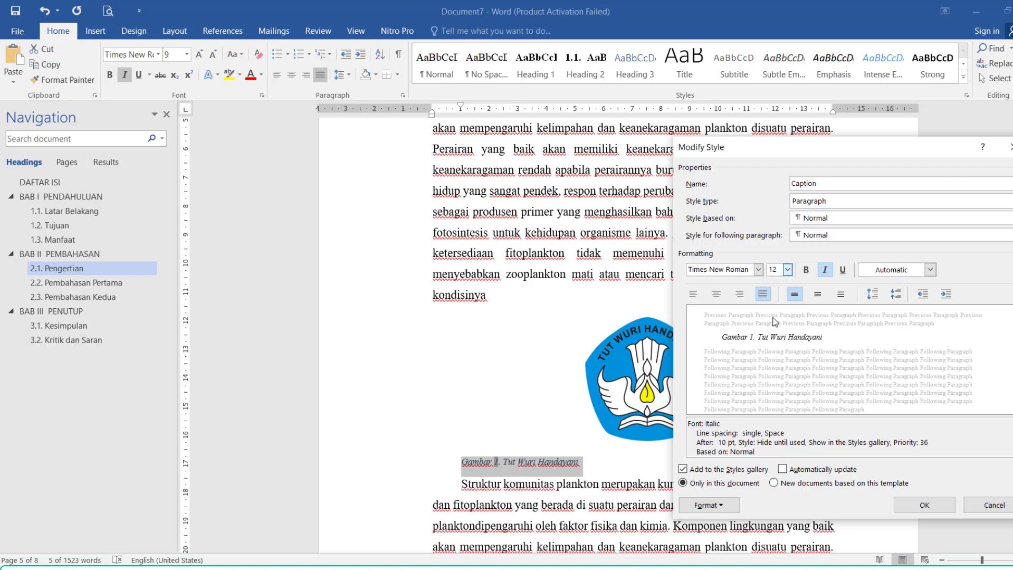
Center the Caption style, set its special indentation to (none), and apply the style changes
{"action": "left_click", "coordinate": [716, 297]}
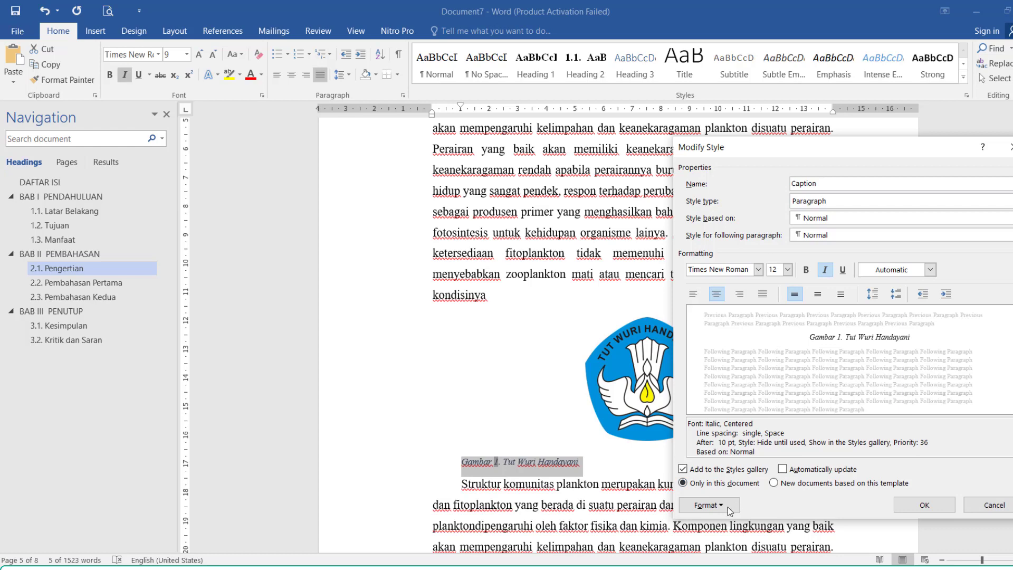
{"action": "left_click", "coordinate": [707, 505]}
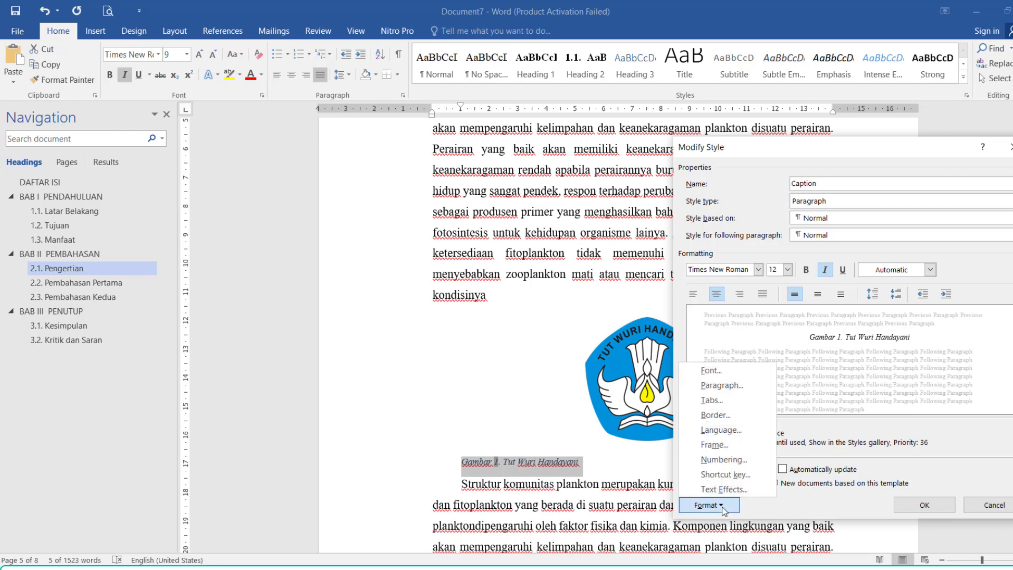
{"action": "left_click", "coordinate": [752, 388]}
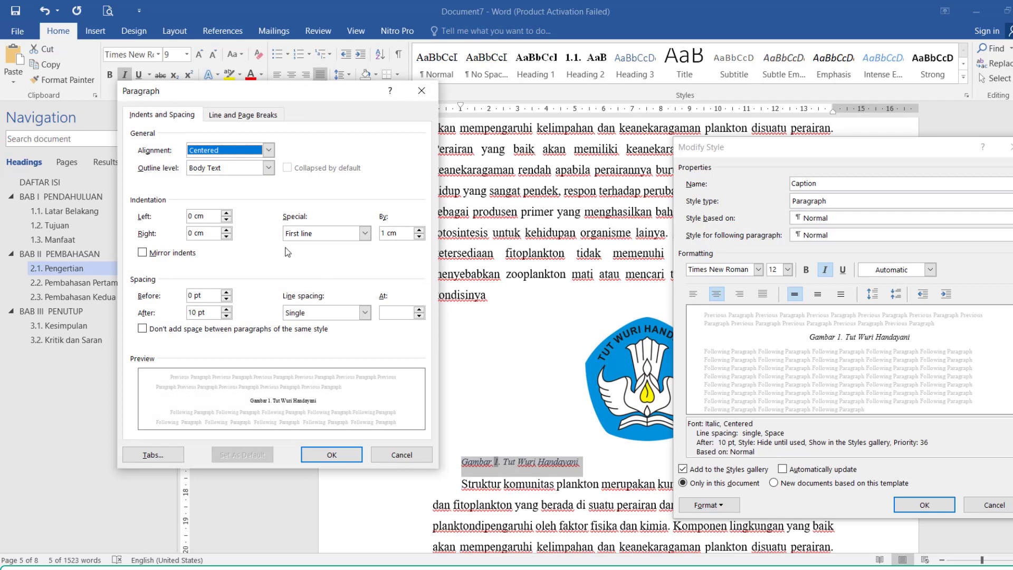
{"action": "left_click", "coordinate": [367, 235]}
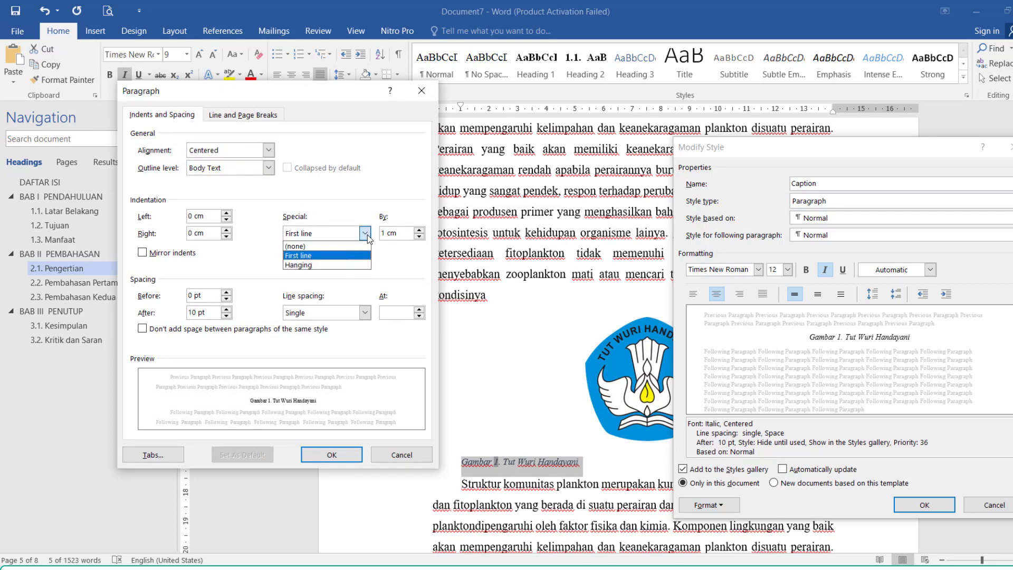
{"action": "left_click", "coordinate": [344, 243]}
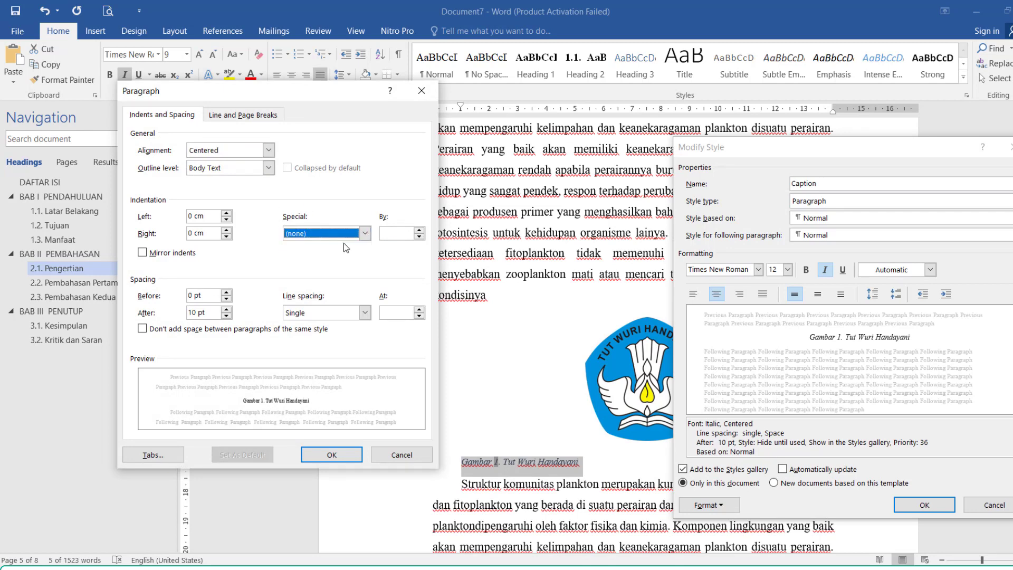
{"action": "left_click", "coordinate": [331, 454]}
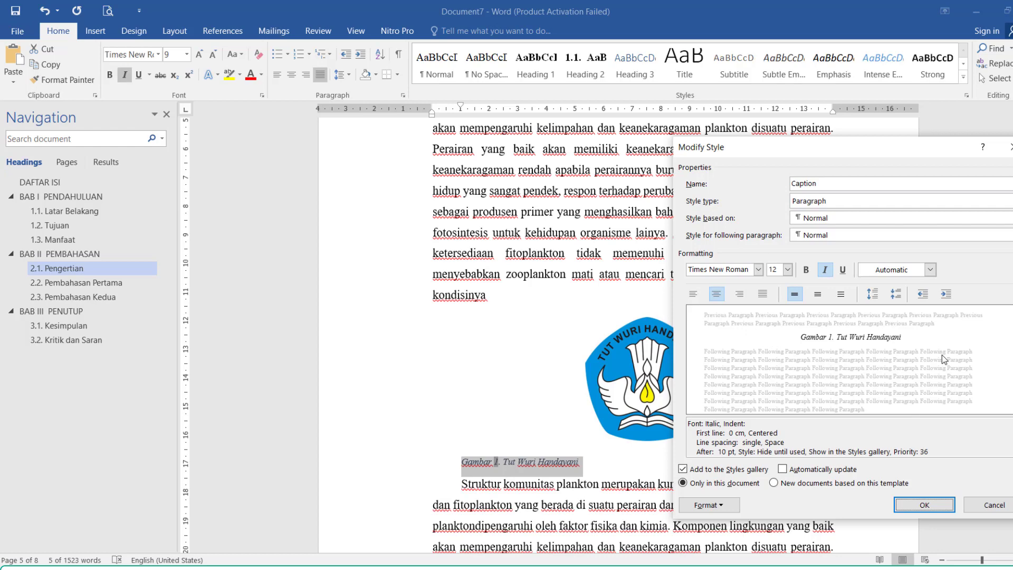
{"action": "left_click", "coordinate": [941, 505]}
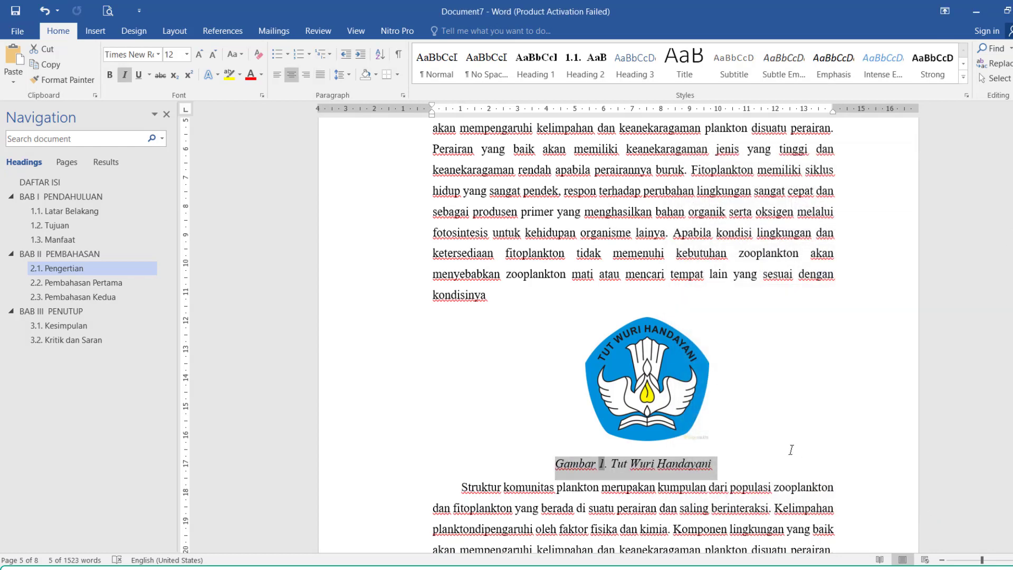
Remove italics from the Caption style used by the logo caption
{"action": "left_click", "coordinate": [722, 467]}
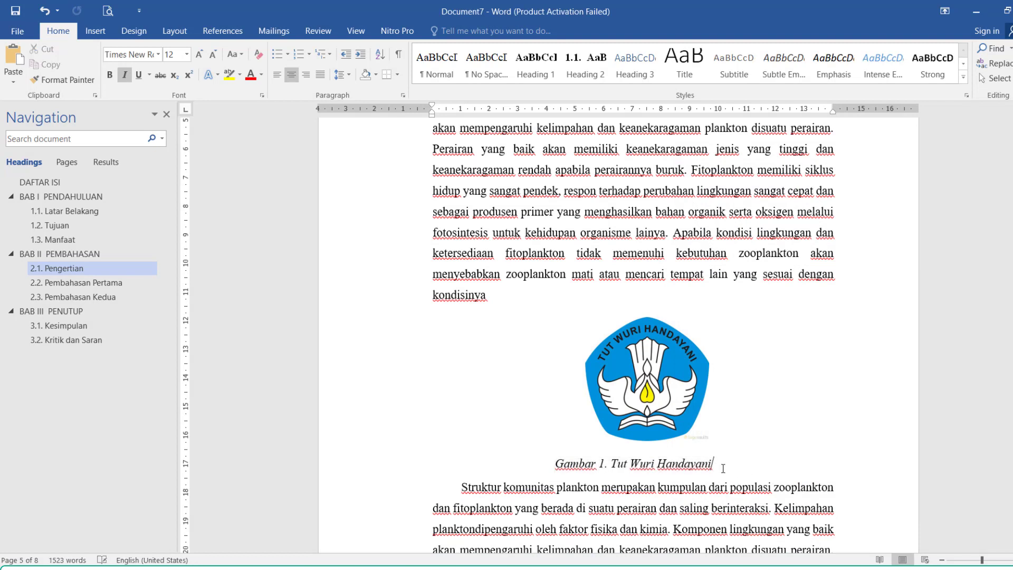
{"action": "left_click_drag", "start_coordinate": [723, 468], "coordinate": [555, 469]}
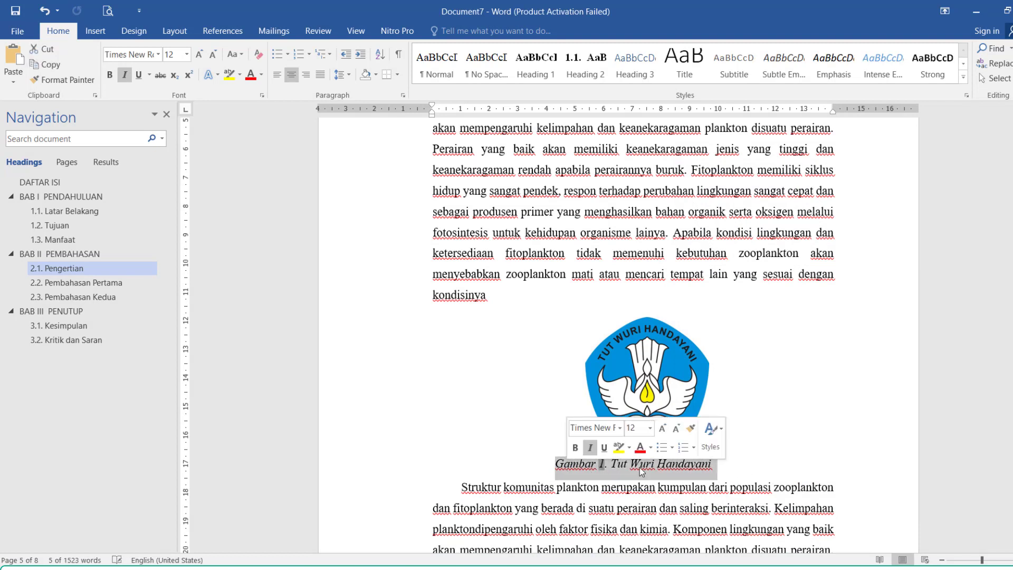
{"action": "left_click", "coordinate": [964, 78]}
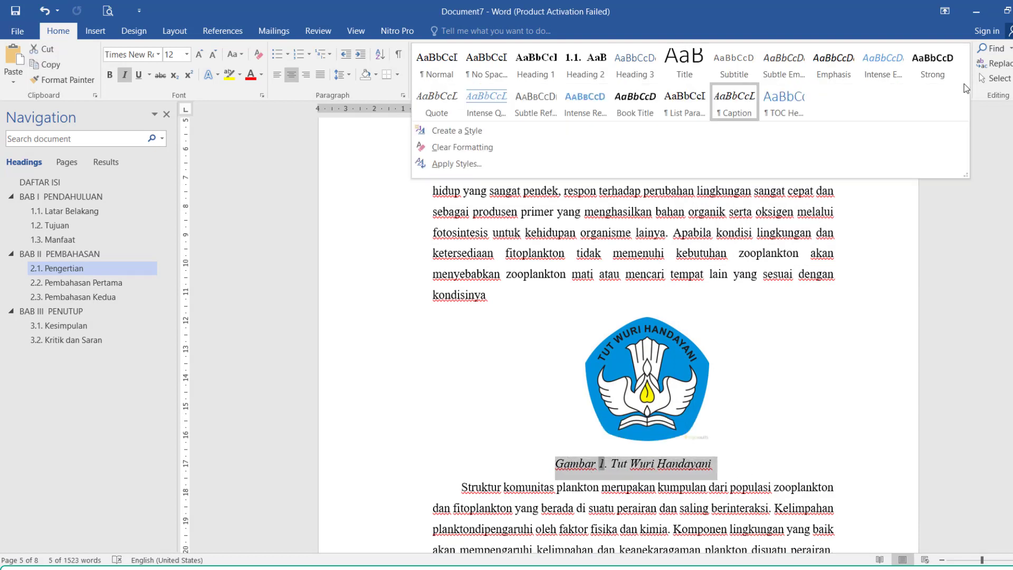
{"action": "right_click", "coordinate": [737, 106]}
{"action": "left_click", "coordinate": [754, 128]}
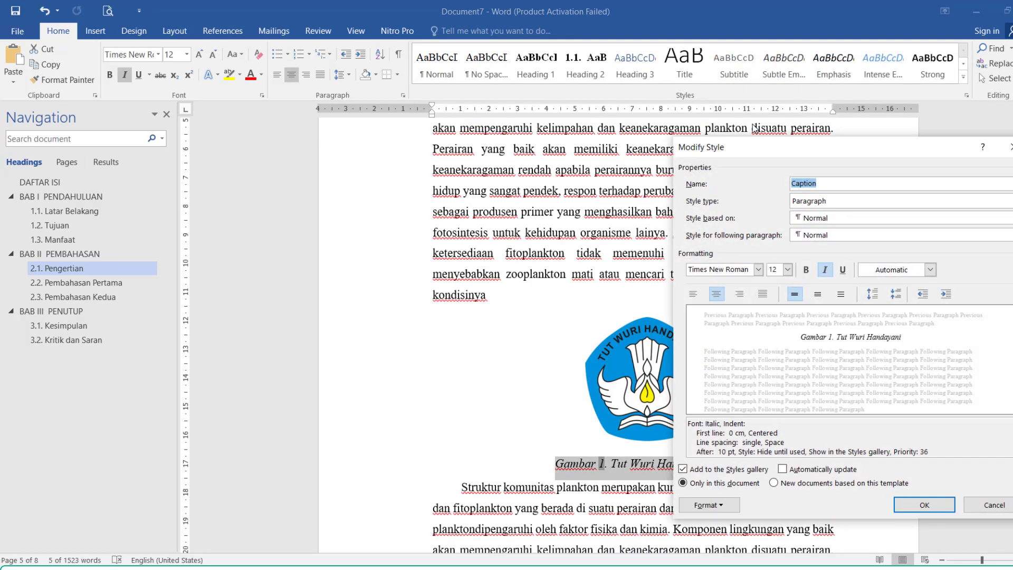
{"action": "left_click", "coordinate": [829, 271]}
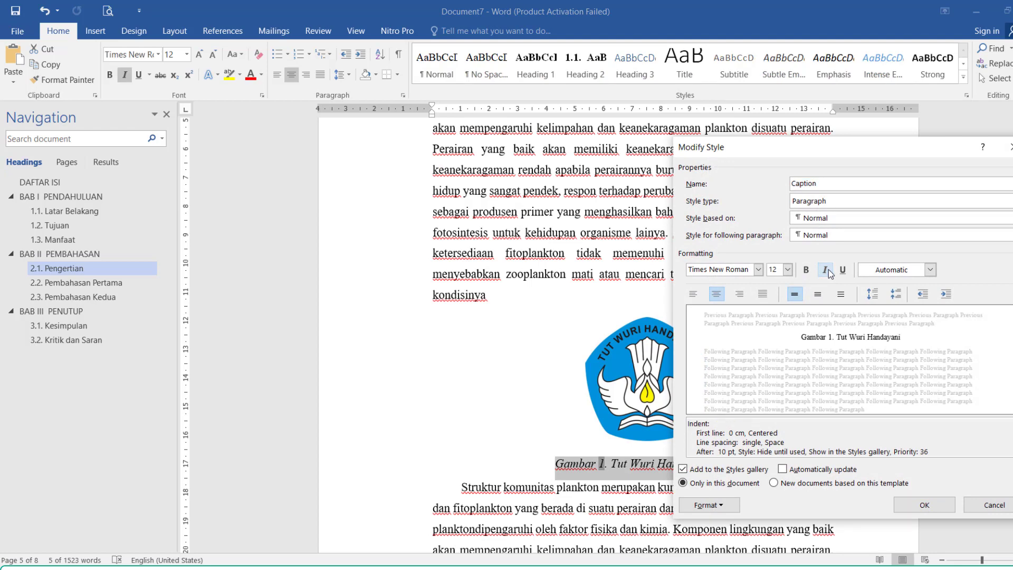
{"action": "left_click", "coordinate": [924, 505]}
{"action": "left_click", "coordinate": [752, 431]}
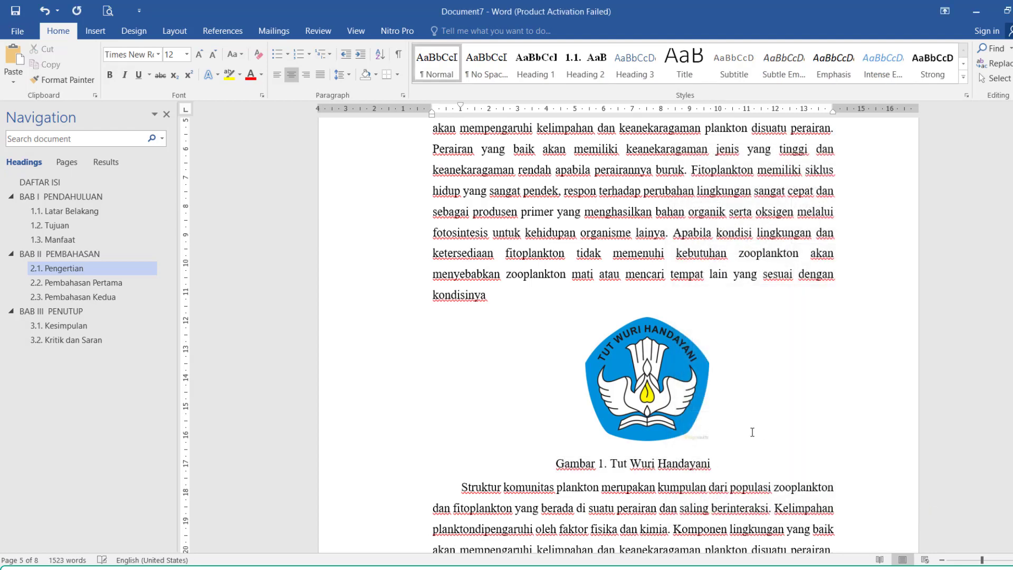
Remove the first-line indent from the logo's paragraph so the logo is centered above its caption
{"action": "left_click", "coordinate": [660, 384]}
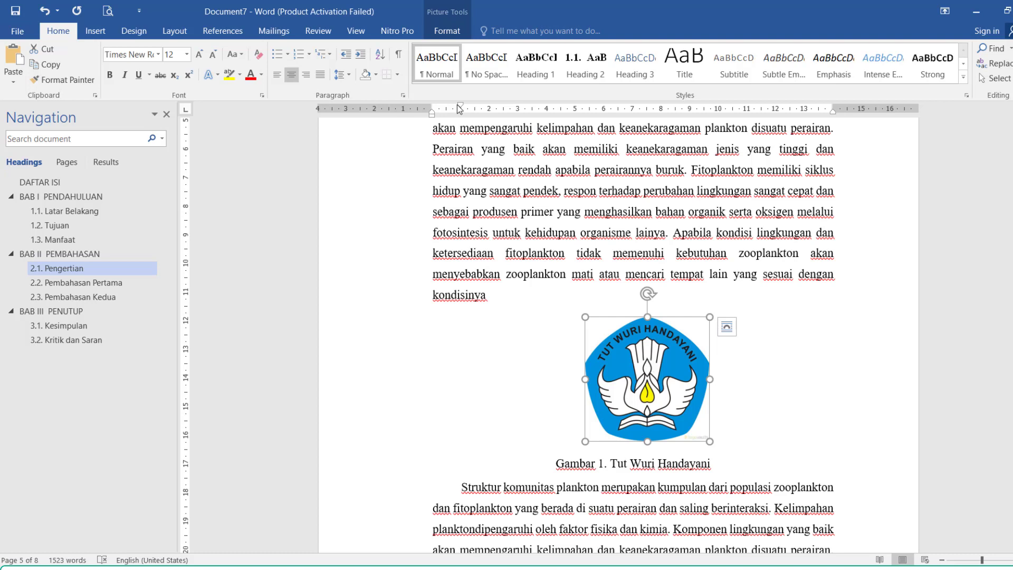
{"action": "left_click_drag", "start_coordinate": [461, 108], "coordinate": [431, 106]}
{"action": "left_click", "coordinate": [782, 385]}
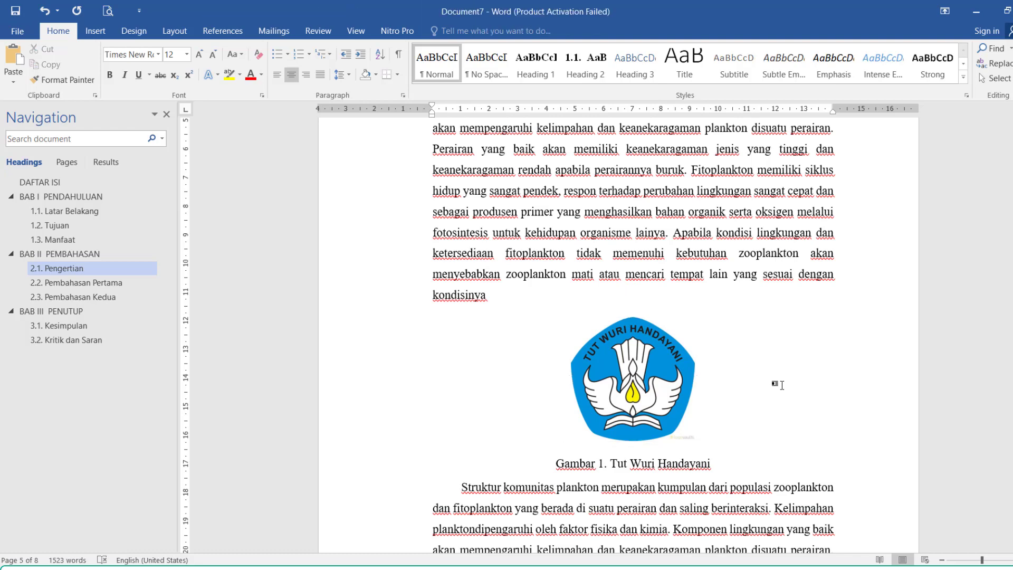
Insert the LOGO_UNIVERSITAS_BORNEO_TARAKAN picture on a new line after the first paragraph of section 2.2 Pembahasan Pertama
{"action": "left_click_drag", "start_coordinate": [1012, 353], "coordinate": [1012, 404]}
{"action": "left_click", "coordinate": [520, 408]}
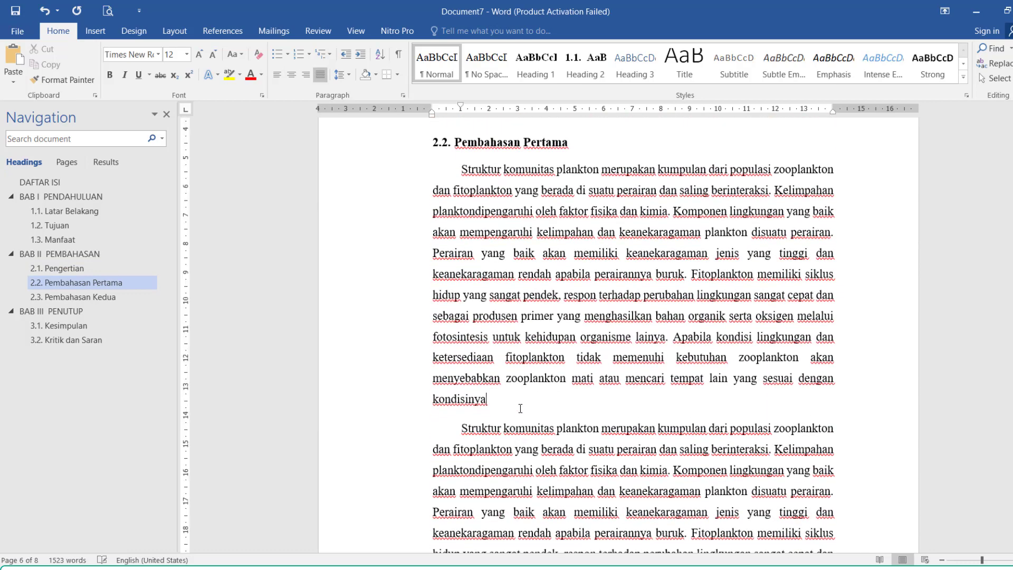
{"action": "key", "text": "Return"}
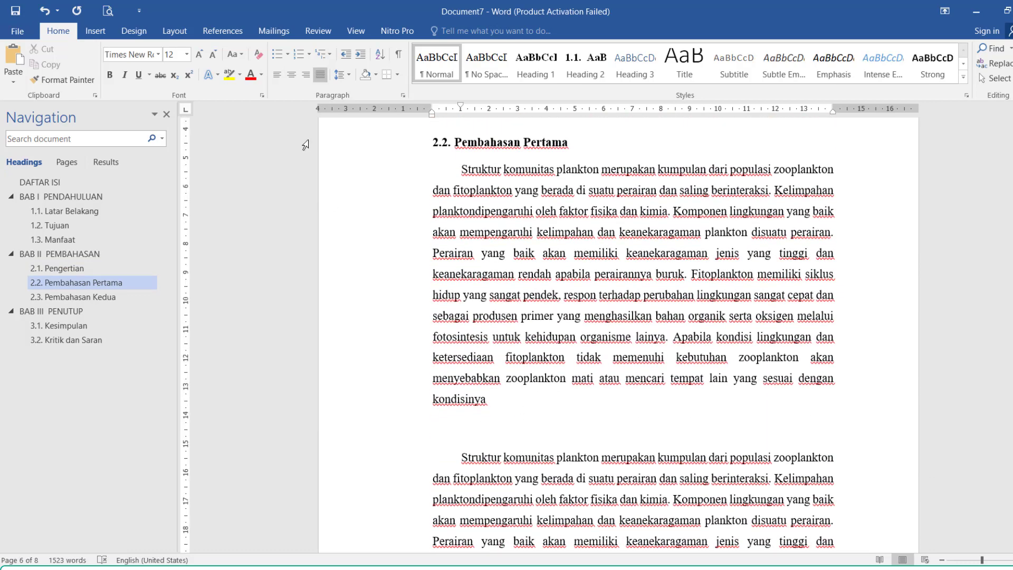
{"action": "left_click", "coordinate": [103, 36]}
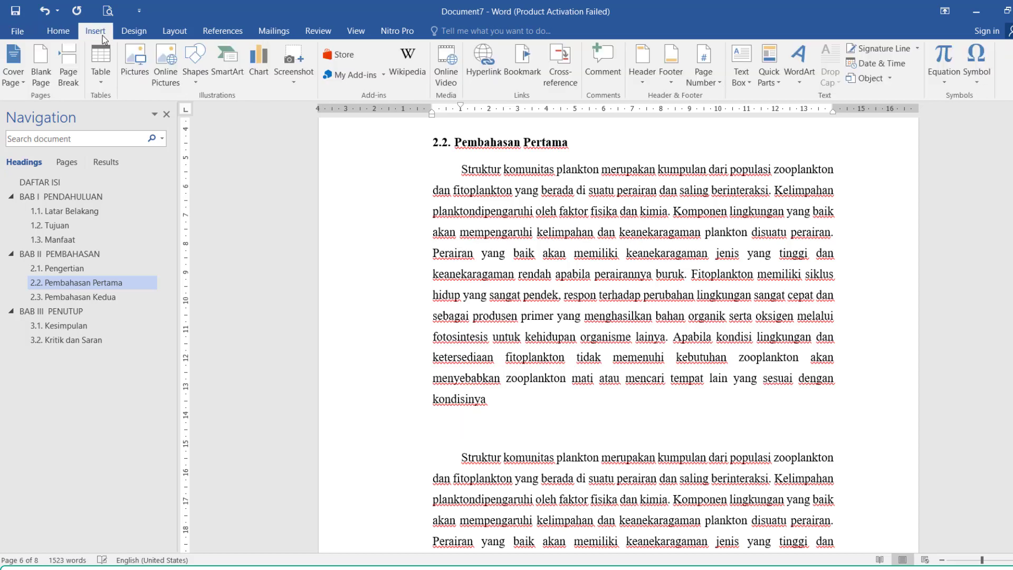
{"action": "left_click", "coordinate": [134, 61]}
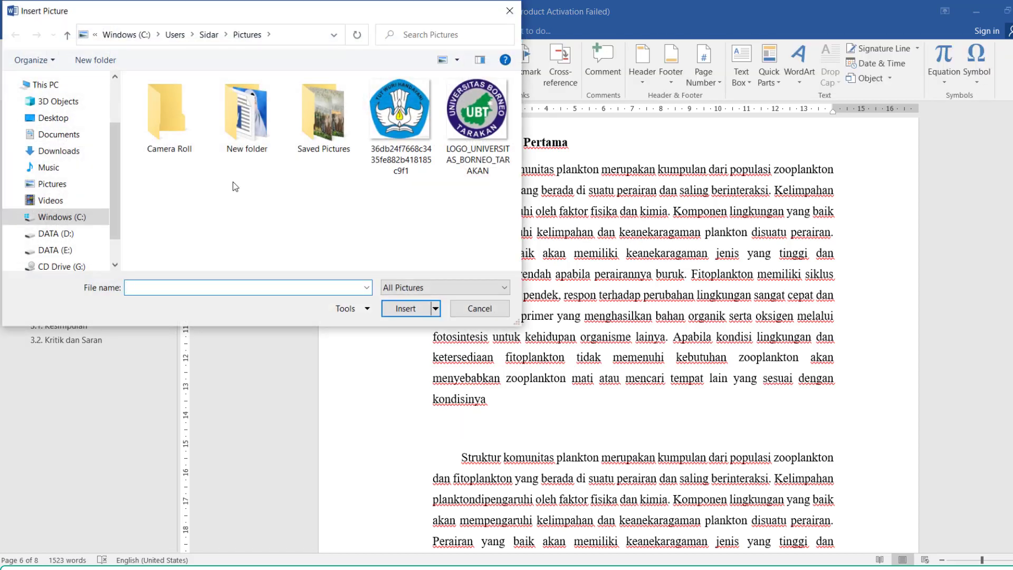
{"action": "left_click", "coordinate": [487, 130]}
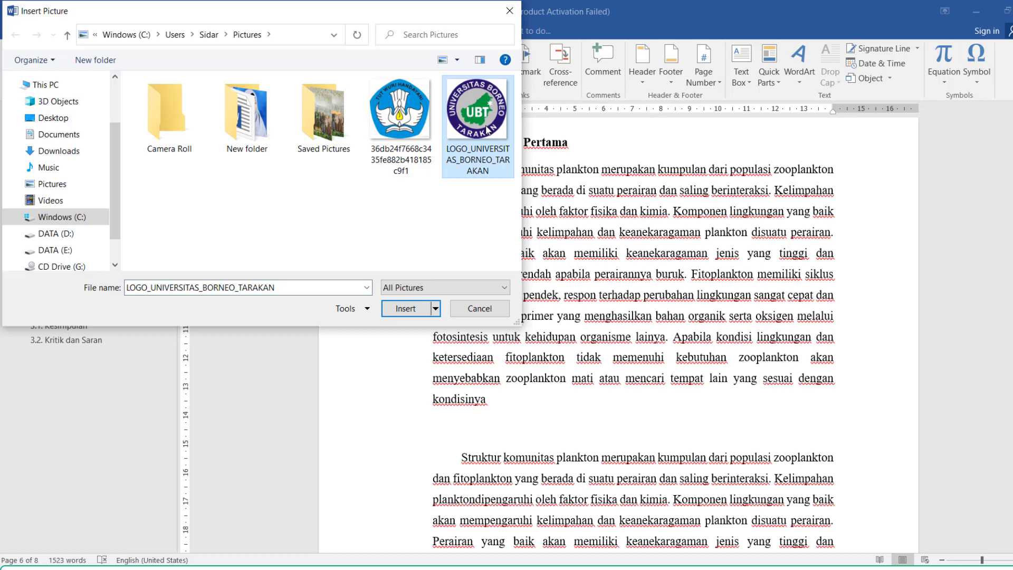
{"action": "left_click", "coordinate": [405, 308]}
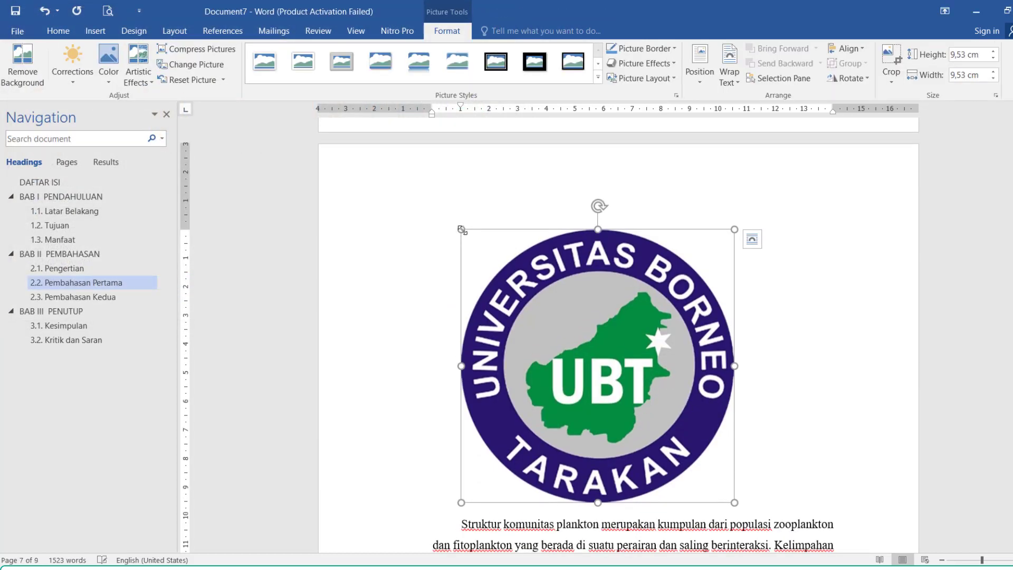
Shrink the inserted university logo proportionally to about 4.62 cm by 4.62 cm
{"action": "left_click_drag", "start_coordinate": [462, 230], "coordinate": [625, 370]}
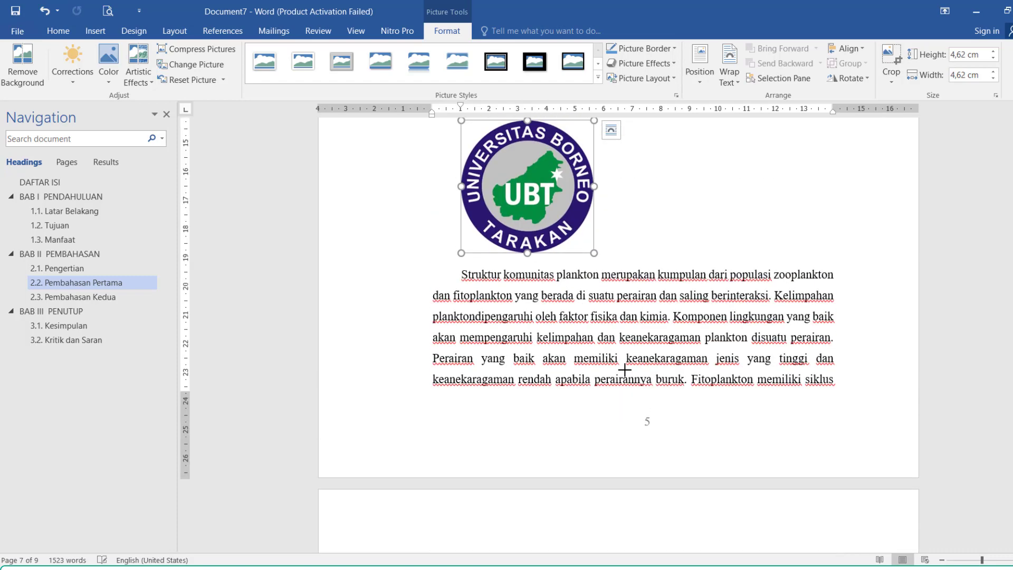
{"action": "scroll", "coordinate": [619, 335], "scroll_direction": "up", "scroll_amount": 7}
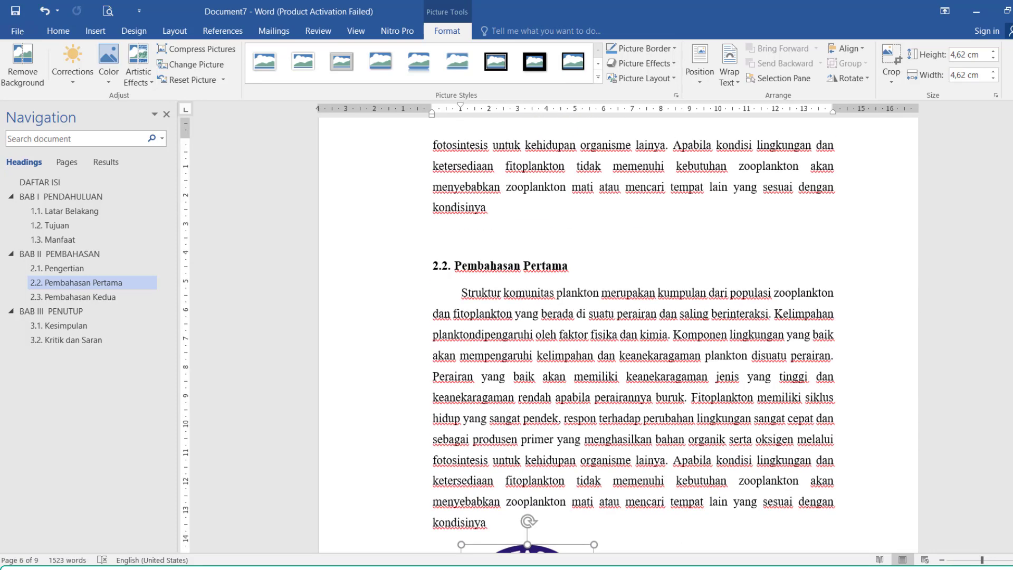
{"action": "scroll", "coordinate": [548, 298], "scroll_direction": "down", "scroll_amount": 4}
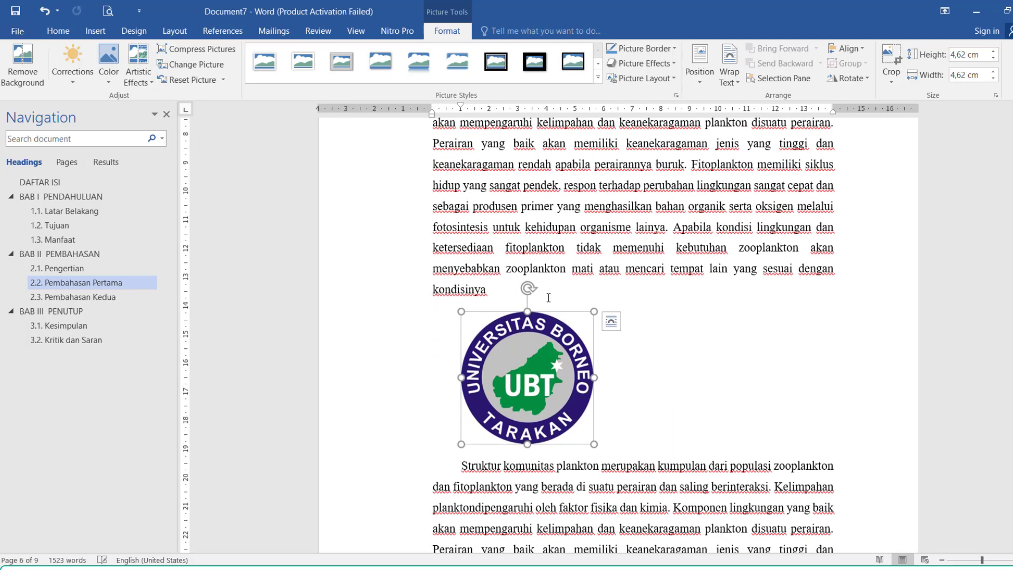
Remove the first-line indent from the university logo's paragraph and center the logo
{"action": "left_click_drag", "start_coordinate": [461, 107], "coordinate": [431, 109]}
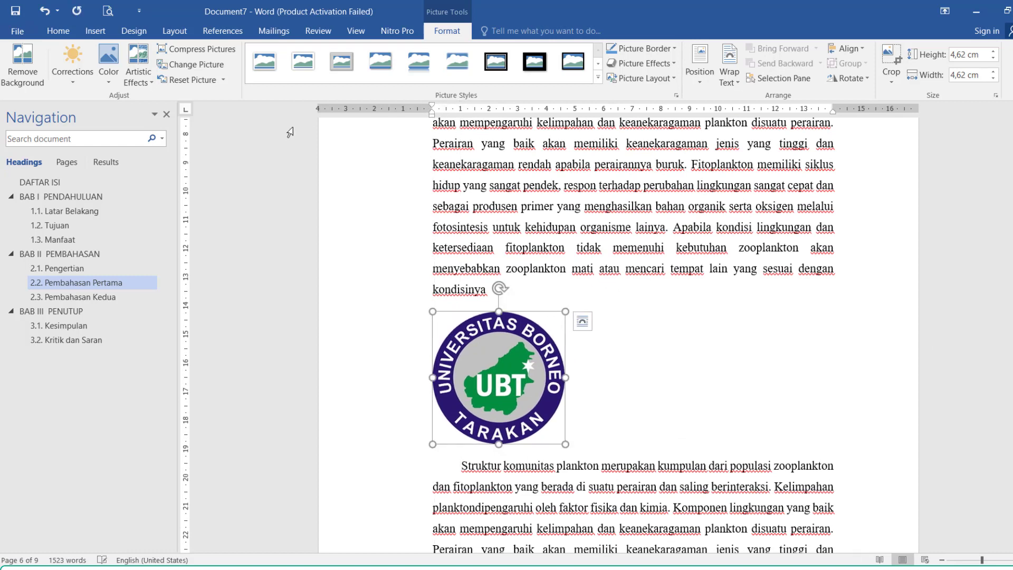
{"action": "left_click", "coordinate": [58, 30]}
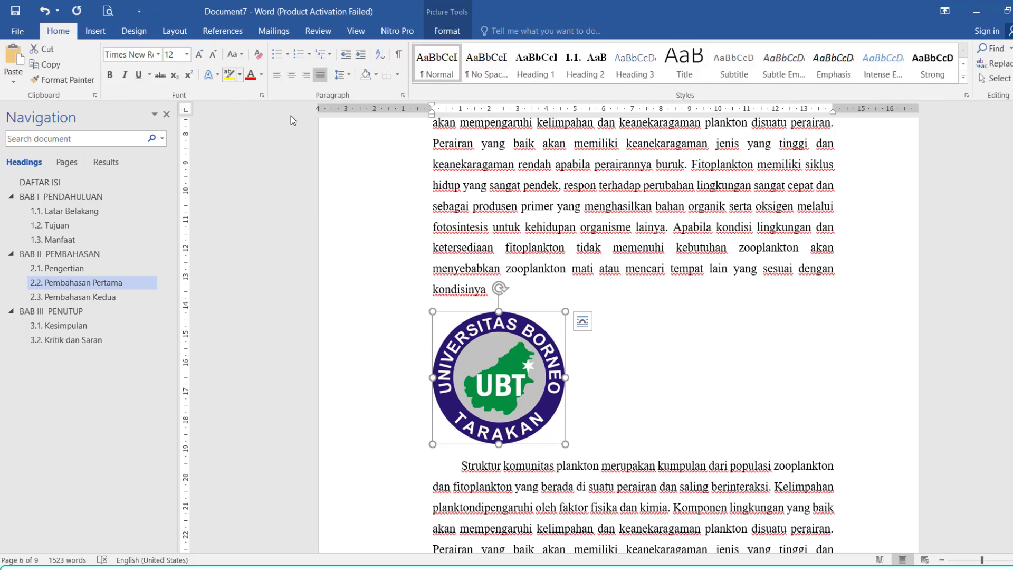
{"action": "left_click", "coordinate": [291, 74]}
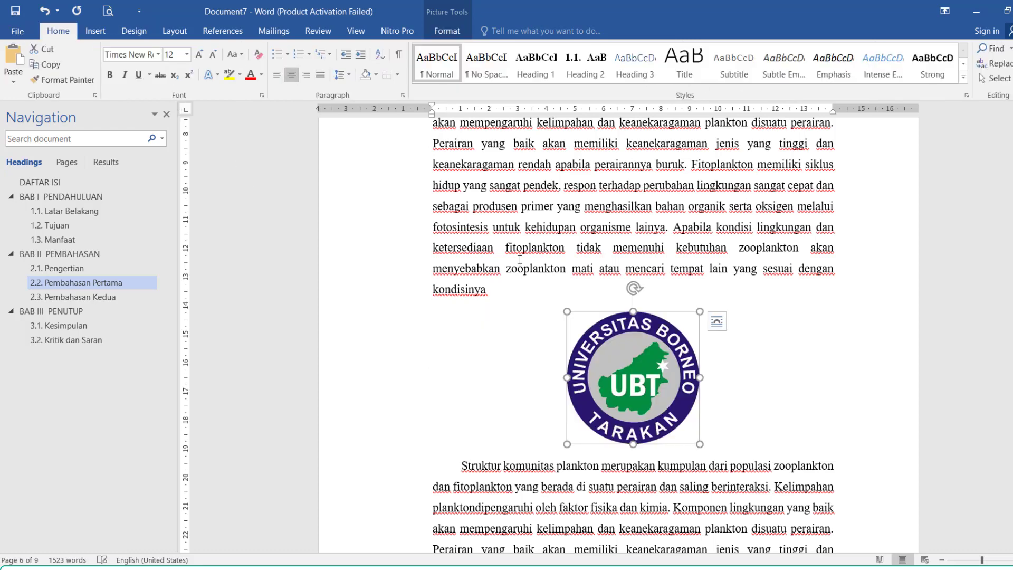
Insert a caption with the Gambar label below the university logo
{"action": "right_click", "coordinate": [631, 349]}
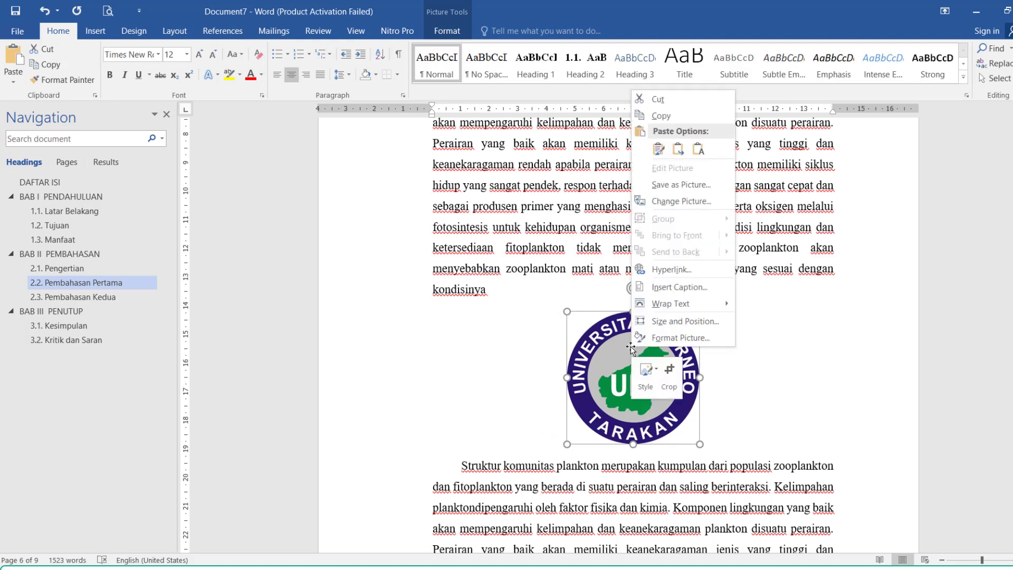
{"action": "left_click", "coordinate": [696, 288]}
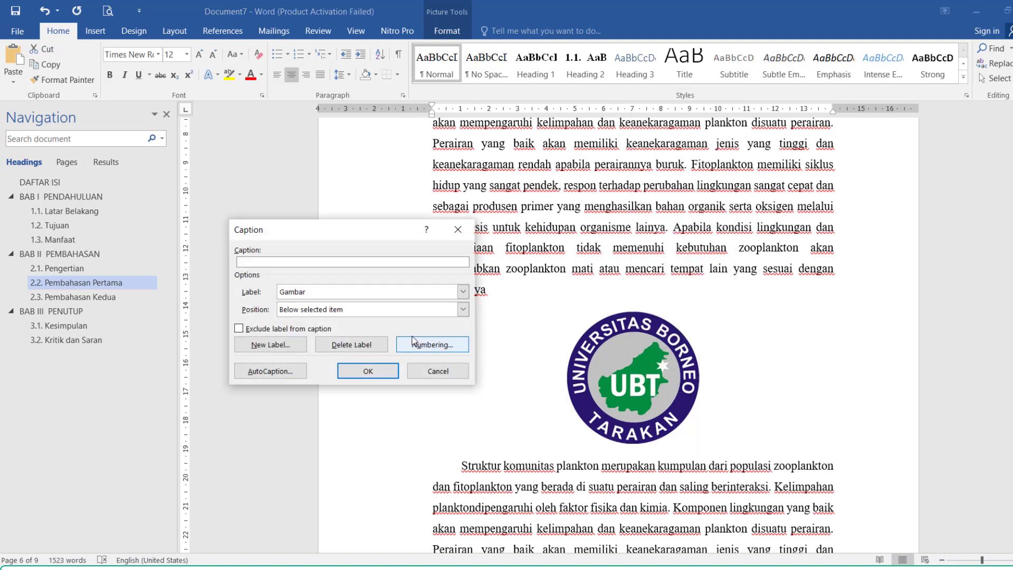
{"action": "left_click", "coordinate": [335, 298]}
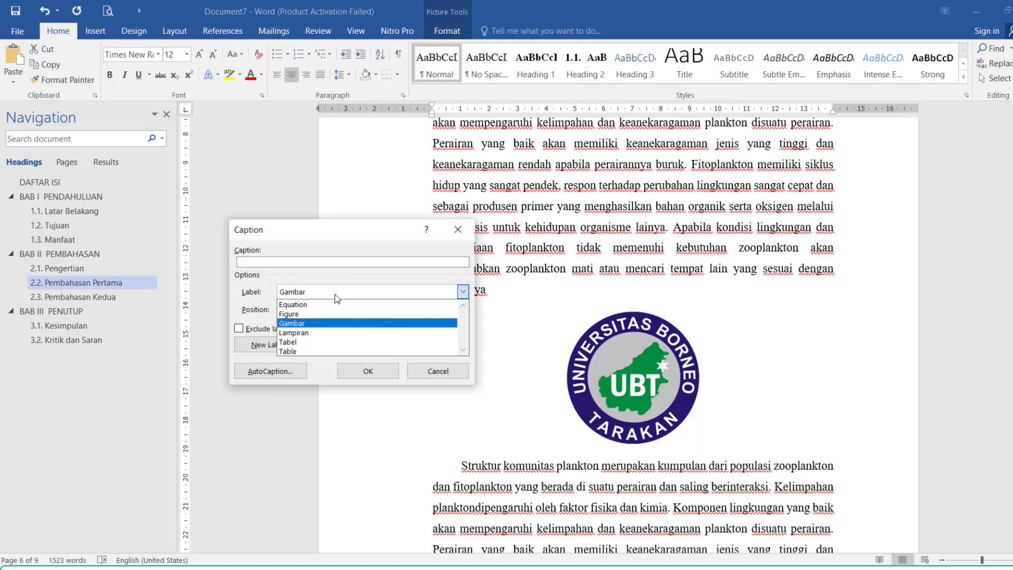
{"action": "left_click", "coordinate": [317, 321]}
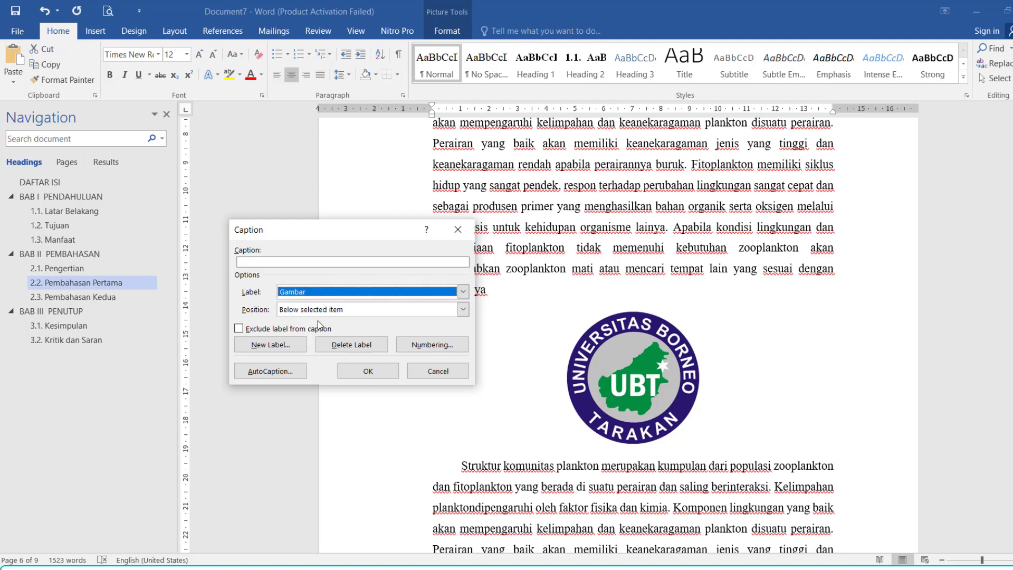
{"action": "left_click", "coordinate": [381, 368]}
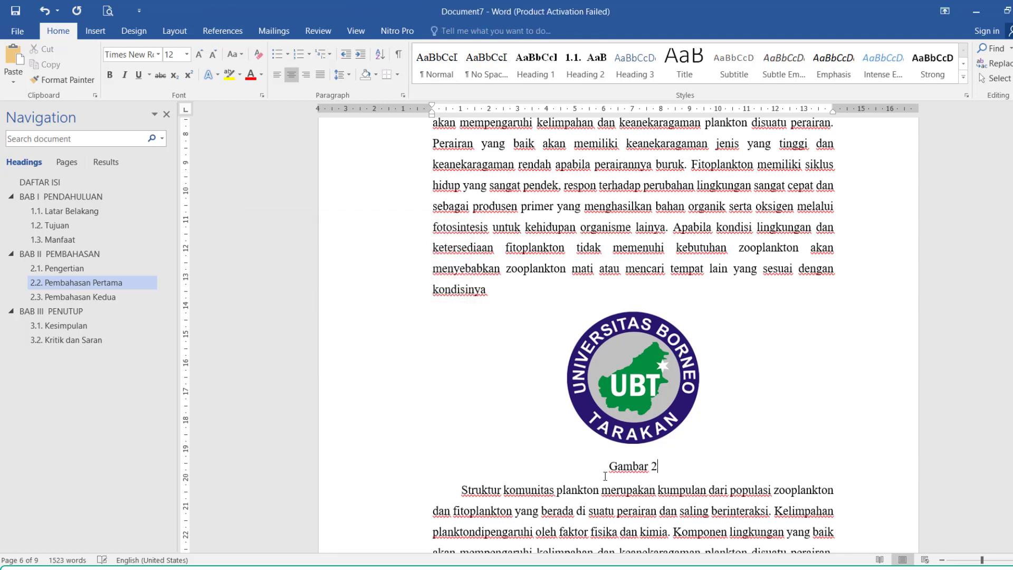
{"action": "left_click", "coordinate": [641, 395]}
{"action": "right_click", "coordinate": [640, 395]}
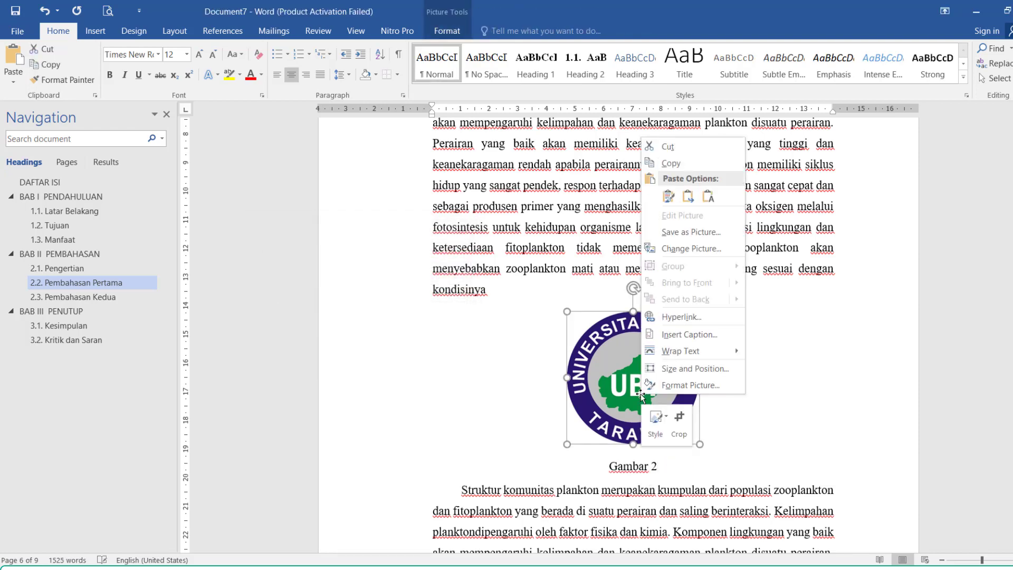
{"action": "left_click", "coordinate": [718, 335]}
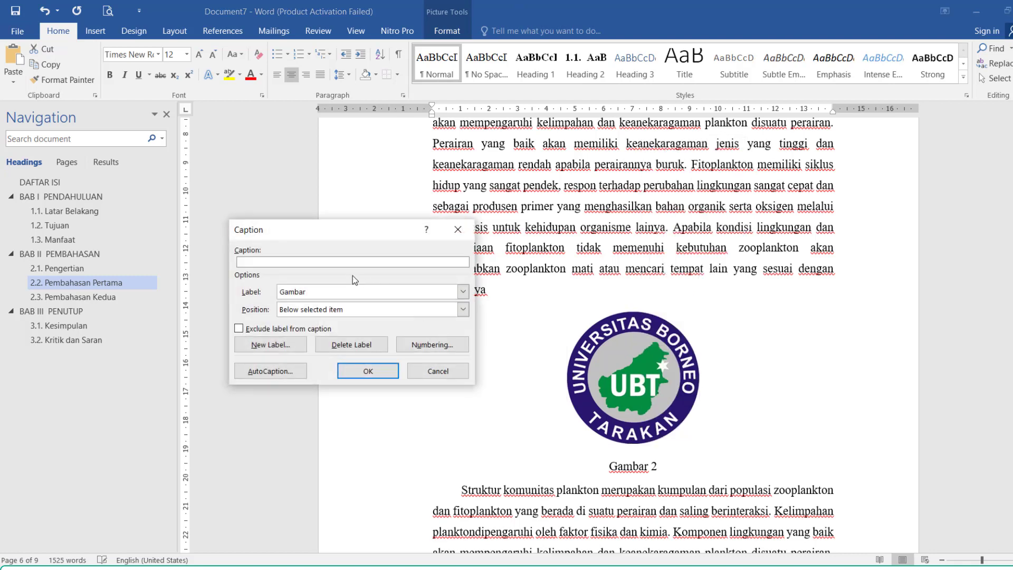
{"action": "left_click", "coordinate": [368, 371]}
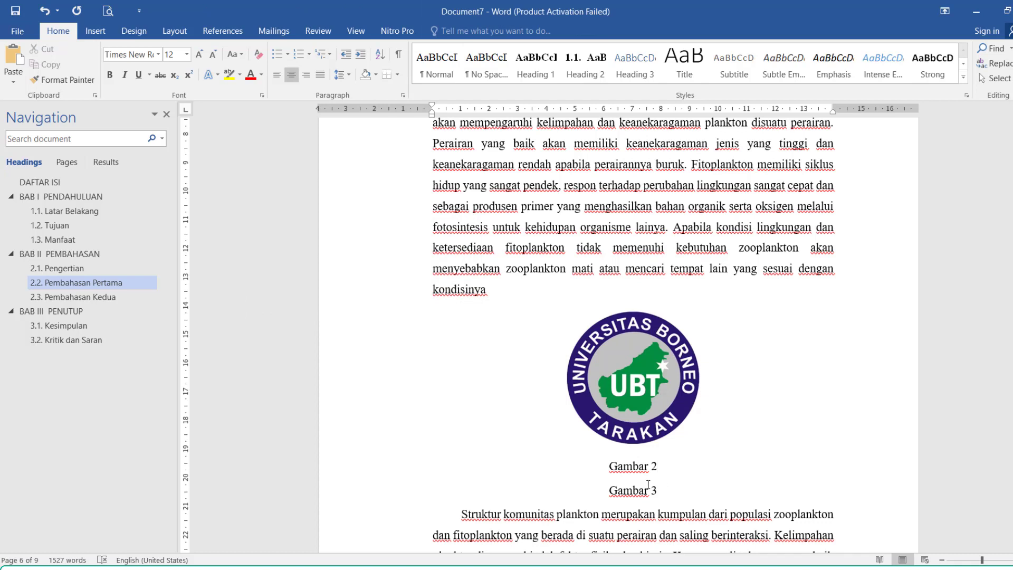
{"action": "triple_click", "coordinate": [648, 484]}
{"action": "key", "text": "Delete"}
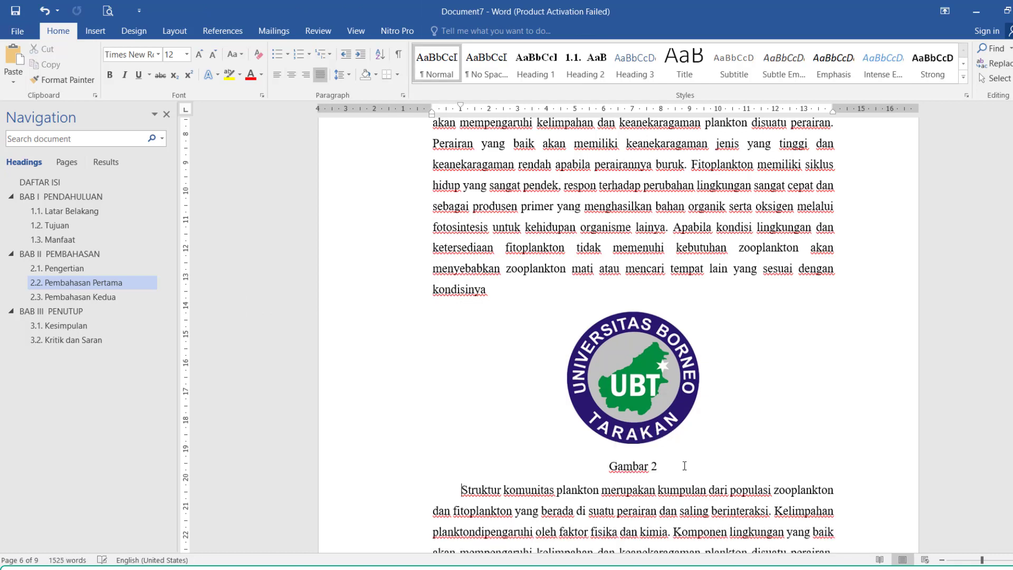
Complete the university logo's caption by adding ". Logo Universitas Borneo Tarakan" after its number
{"action": "left_click", "coordinate": [684, 466]}
{"action": "type", "text": ". "}
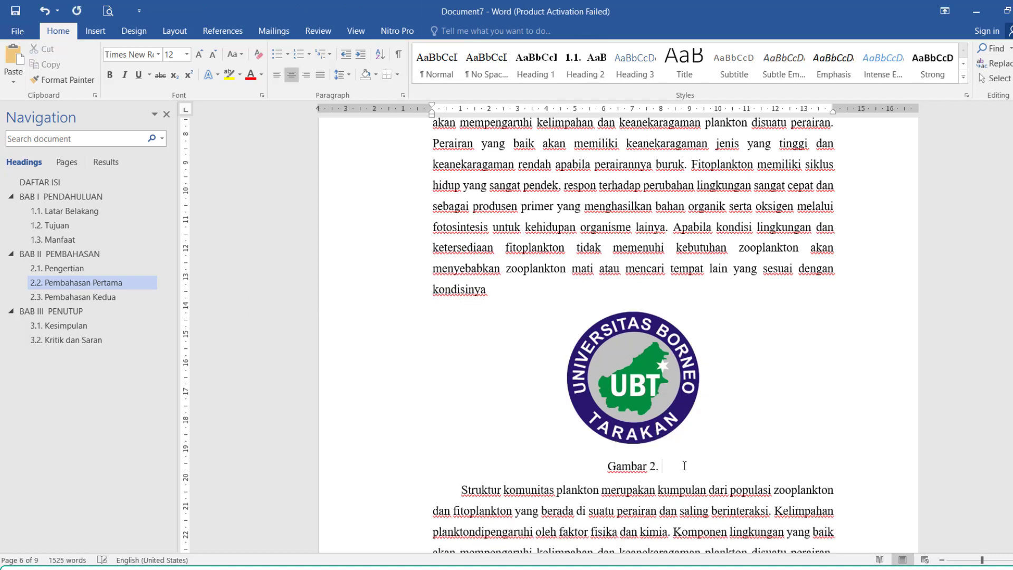
{"action": "type", "text": "Logo"}
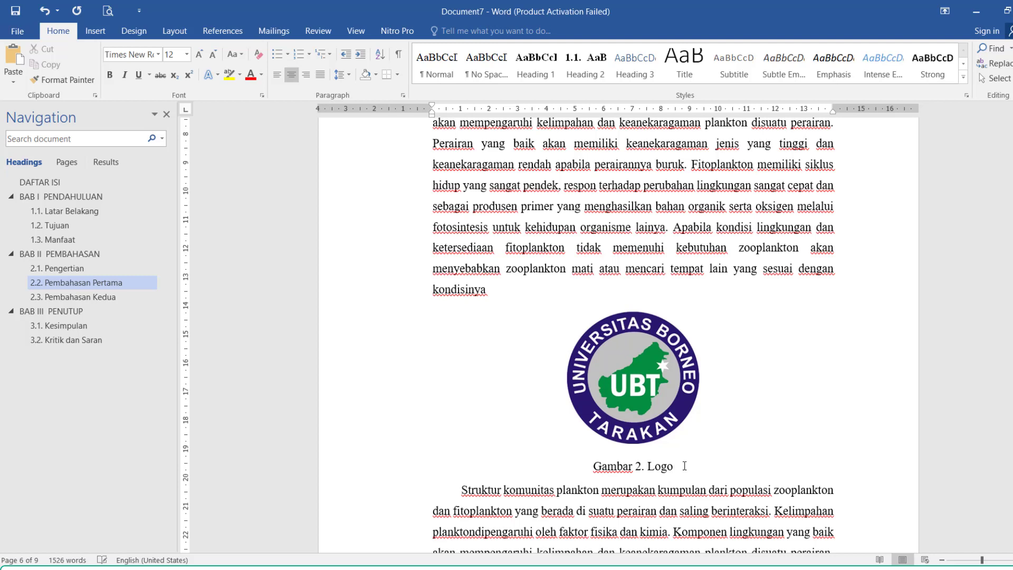
{"action": "type", "text": " Universi"}
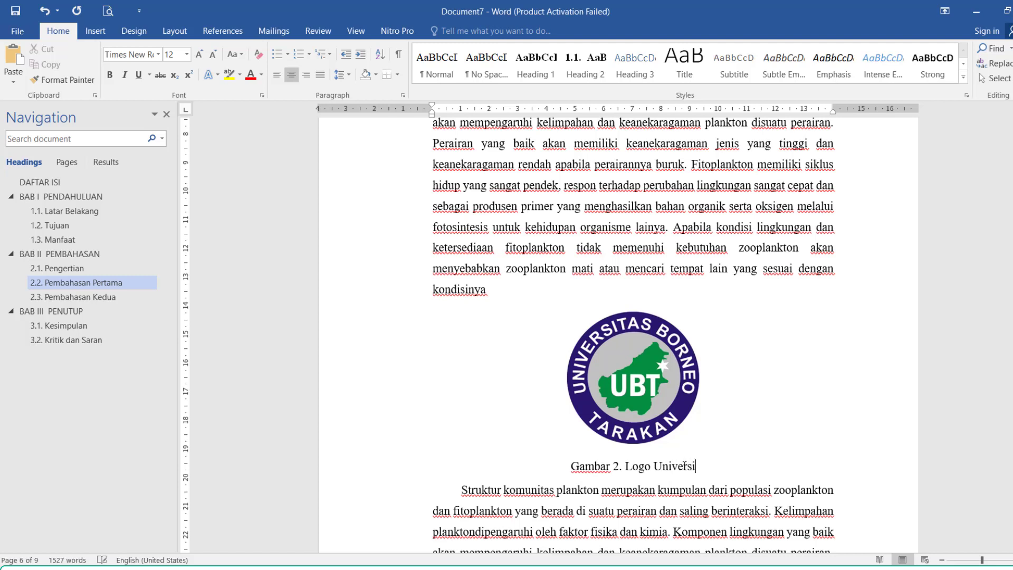
{"action": "type", "text": "tas Borneo"}
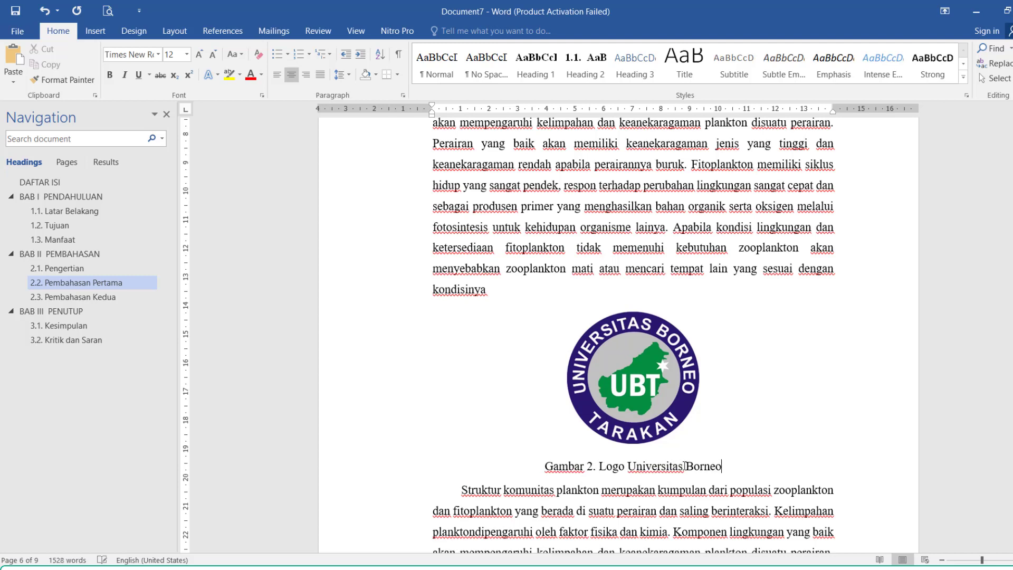
{"action": "type", "text": " Tarakan"}
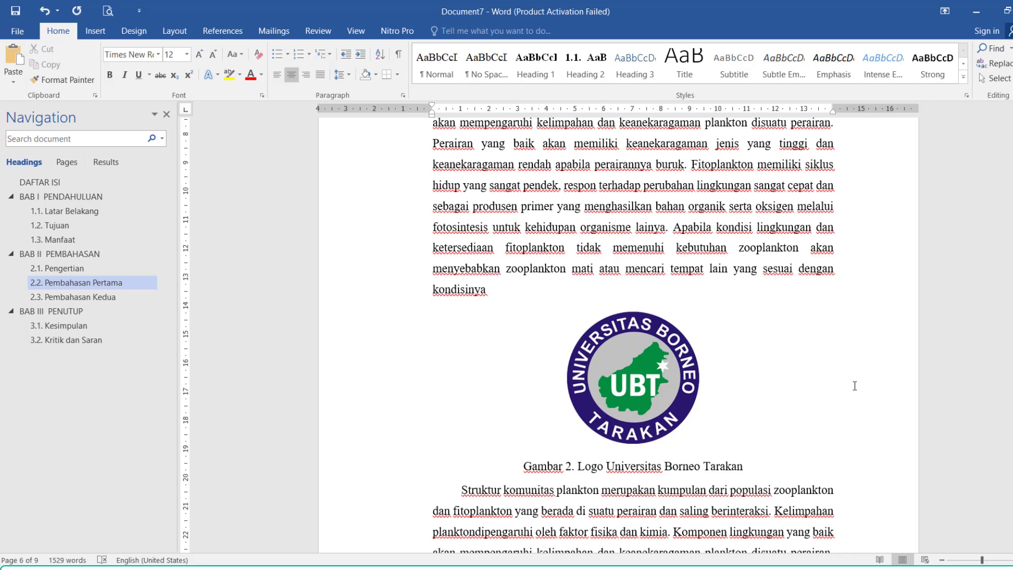
Insert a page break below the DAFTAR ISI entries to create a blank page before BAB I
{"action": "left_click_drag", "start_coordinate": [1012, 380], "coordinate": [1012, 145]}
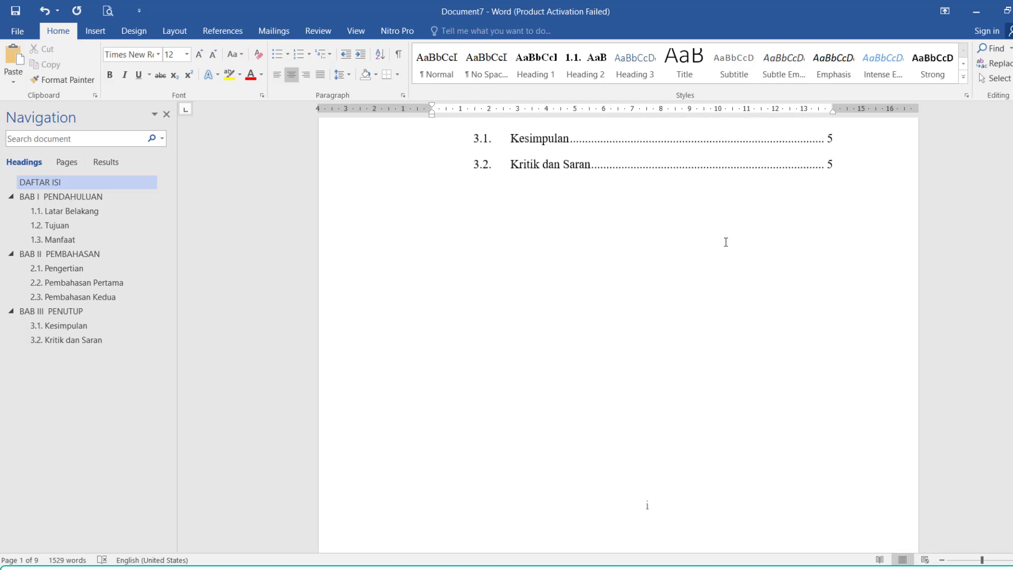
{"action": "left_click", "coordinate": [687, 228]}
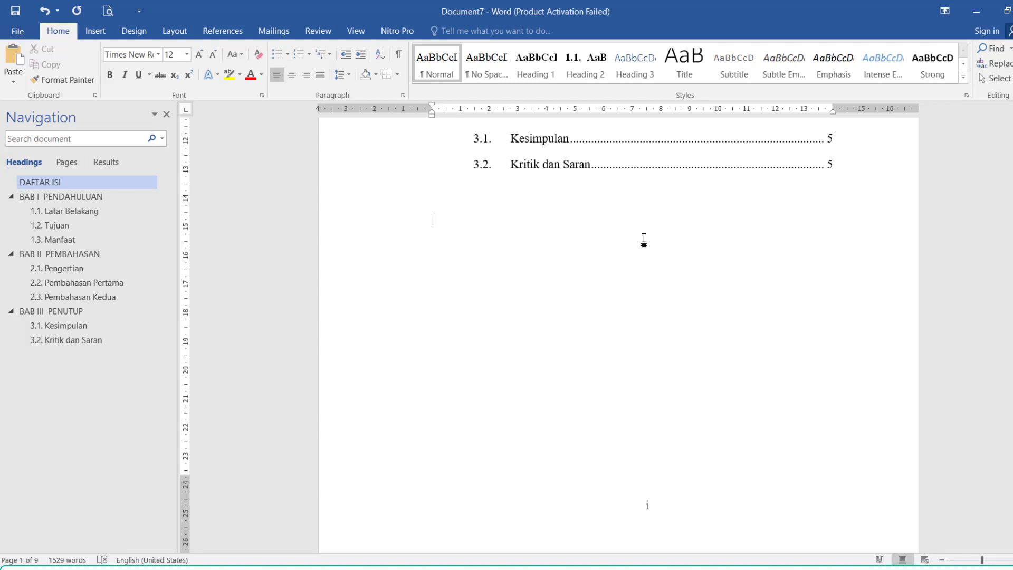
{"action": "key", "text": "ctrl+Return"}
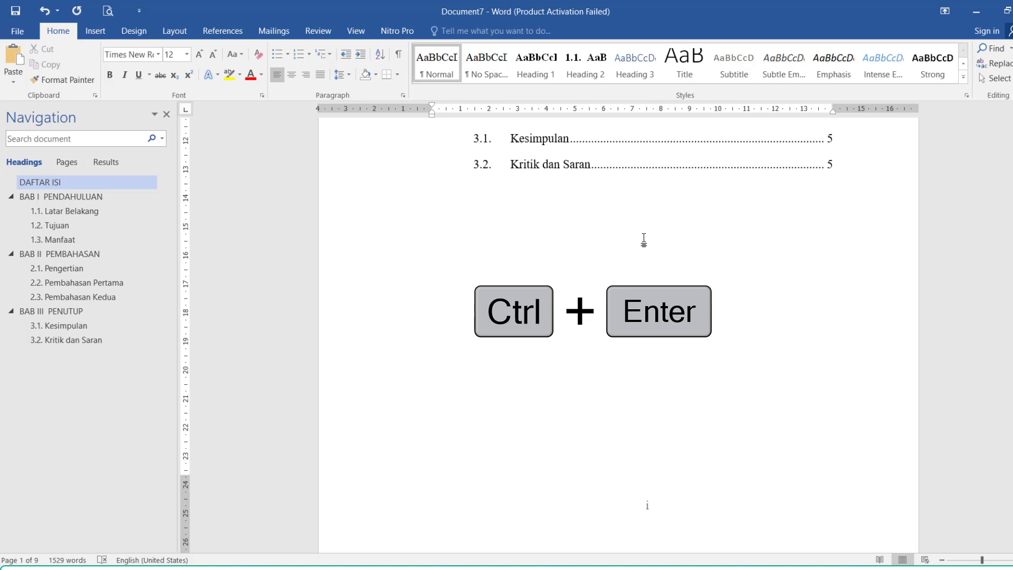
{"action": "key", "text": "ctrl+Return"}
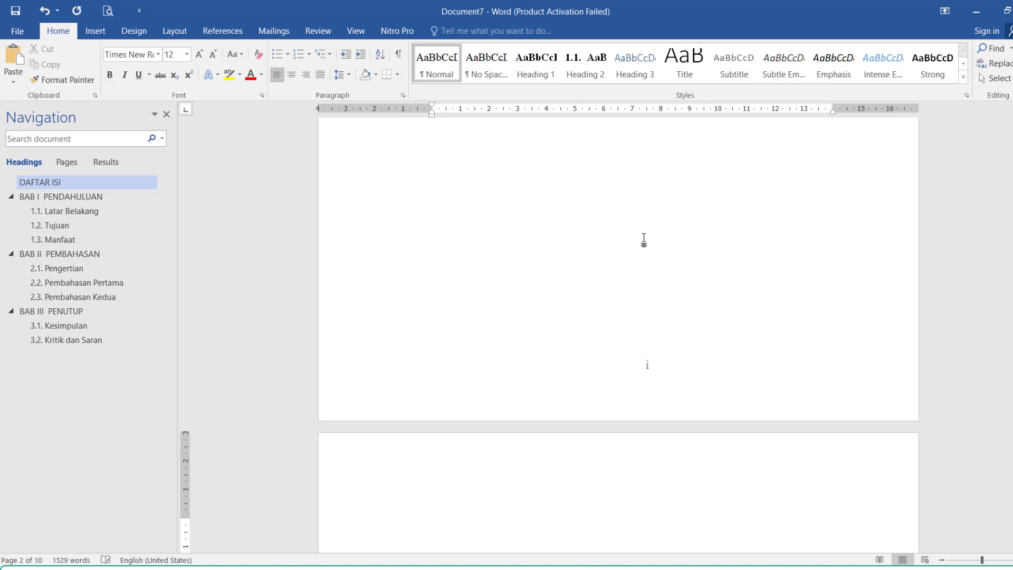
{"action": "left_click_drag", "start_coordinate": [1012, 153], "coordinate": [1012, 197]}
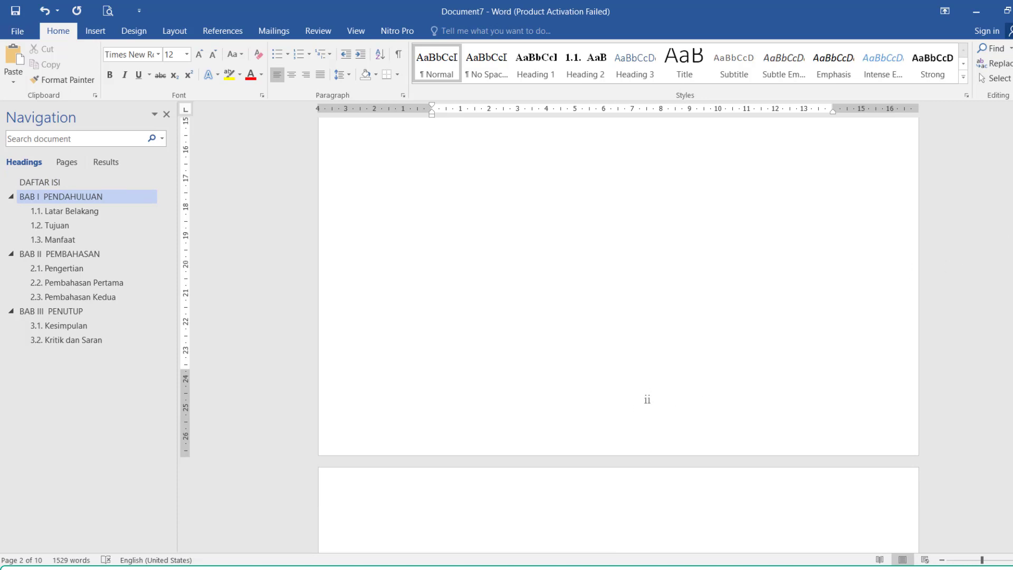
{"action": "left_click_drag", "start_coordinate": [1012, 197], "coordinate": [1012, 168]}
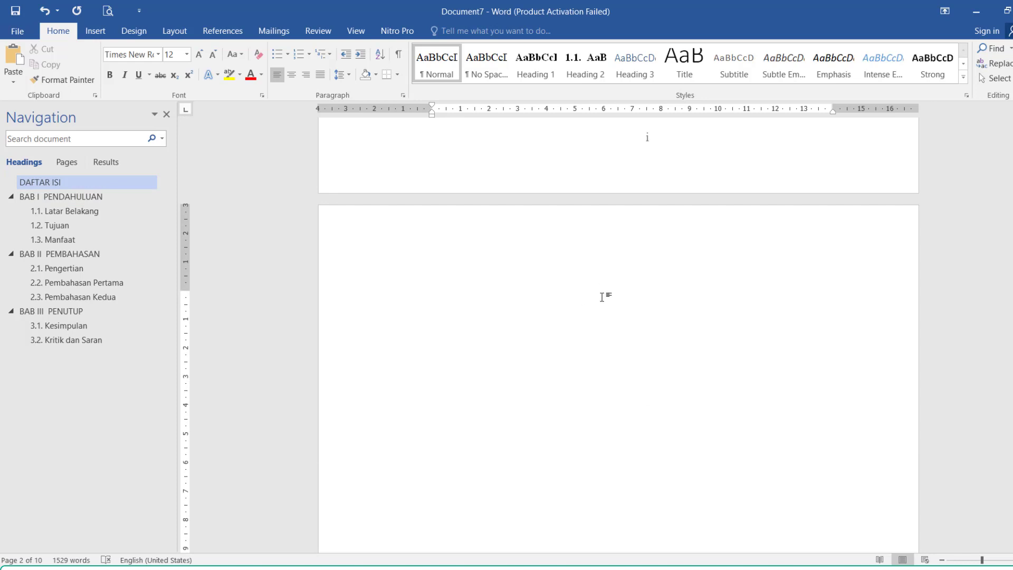
{"action": "key", "text": "ctrl+Return"}
{"action": "type", "text": "DAFTA"}
{"action": "key", "text": "BackSpace"}
{"action": "key", "text": "BackSpace"}
{"action": "key", "text": "BackSpace"}
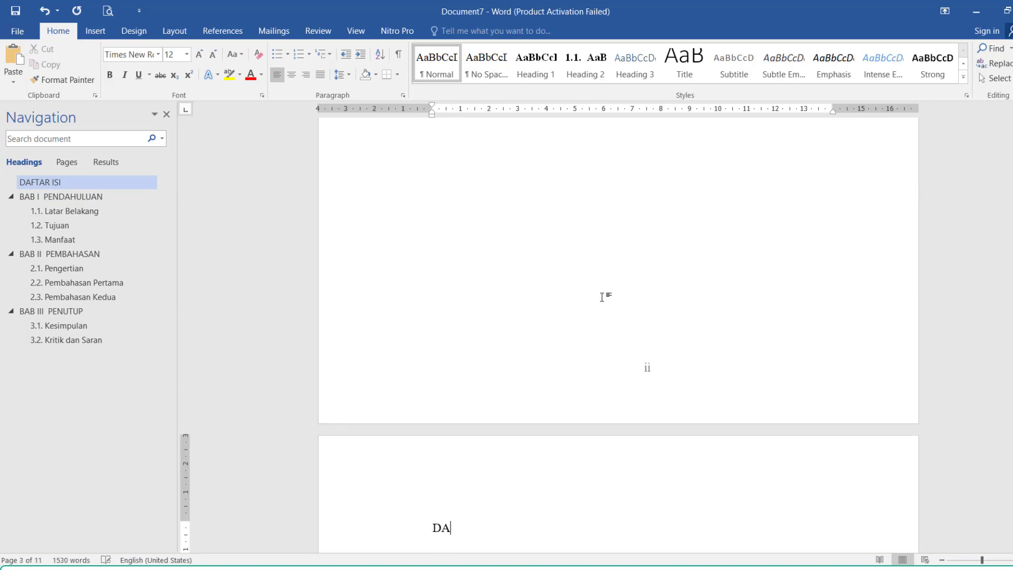
{"action": "key", "text": "BackSpace"}
{"action": "key", "text": "BackSpace"}
{"action": "key", "text": "BackSpace"}
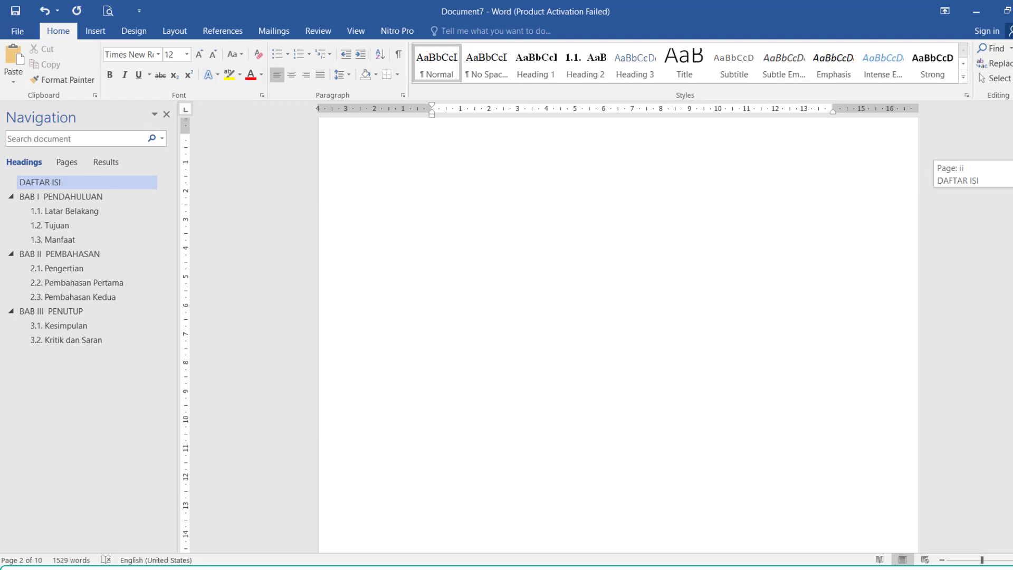
{"action": "left_click_drag", "start_coordinate": [1012, 173], "coordinate": [1012, 161]}
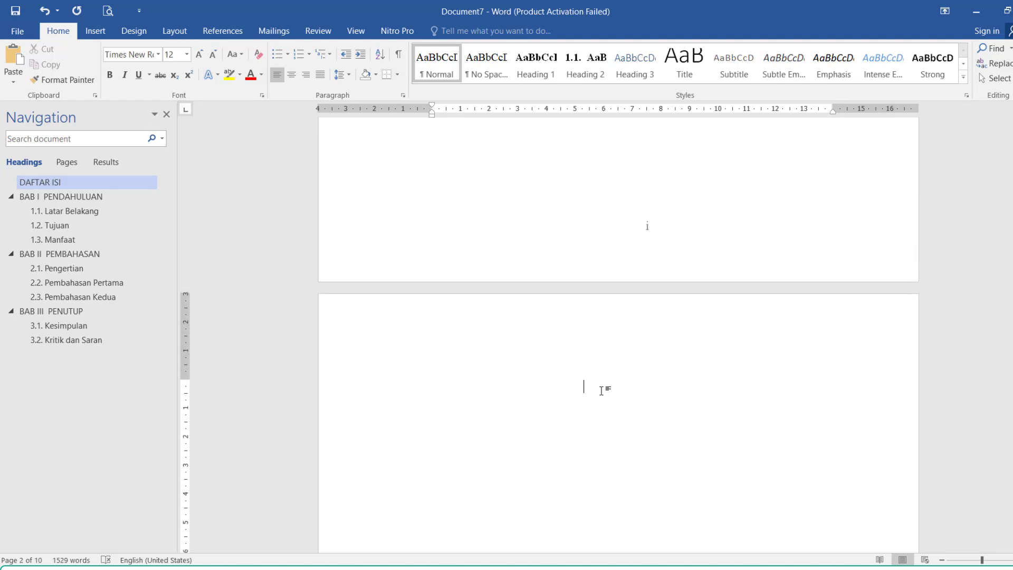
Insert another page break after DAFTAR ISI and enter the title "DAFTAR TABEL" on the new page
{"action": "key", "text": "ctrl+Return"}
{"action": "type", "text": "D"}
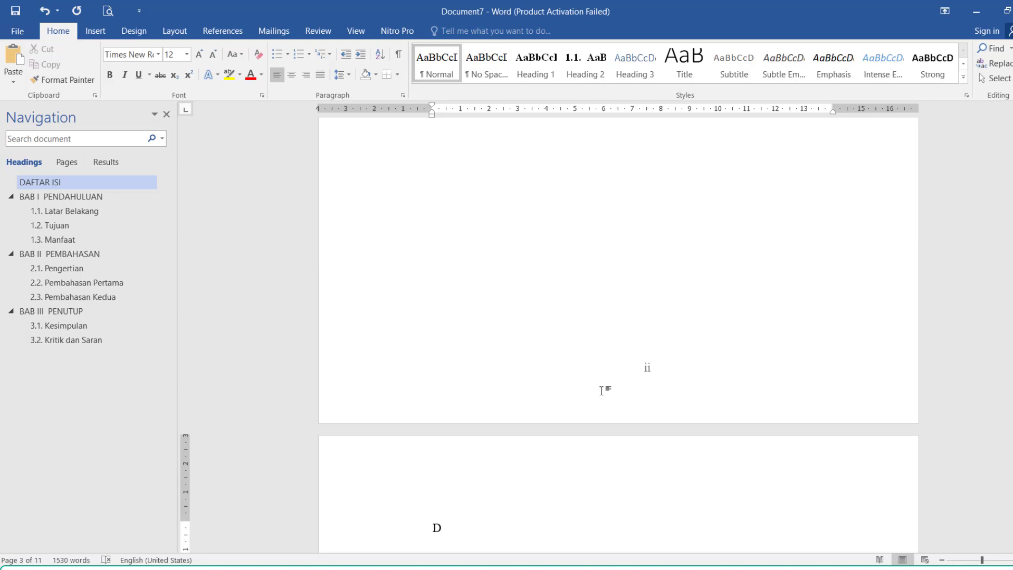
{"action": "type", "text": "AFTAR TABEL"}
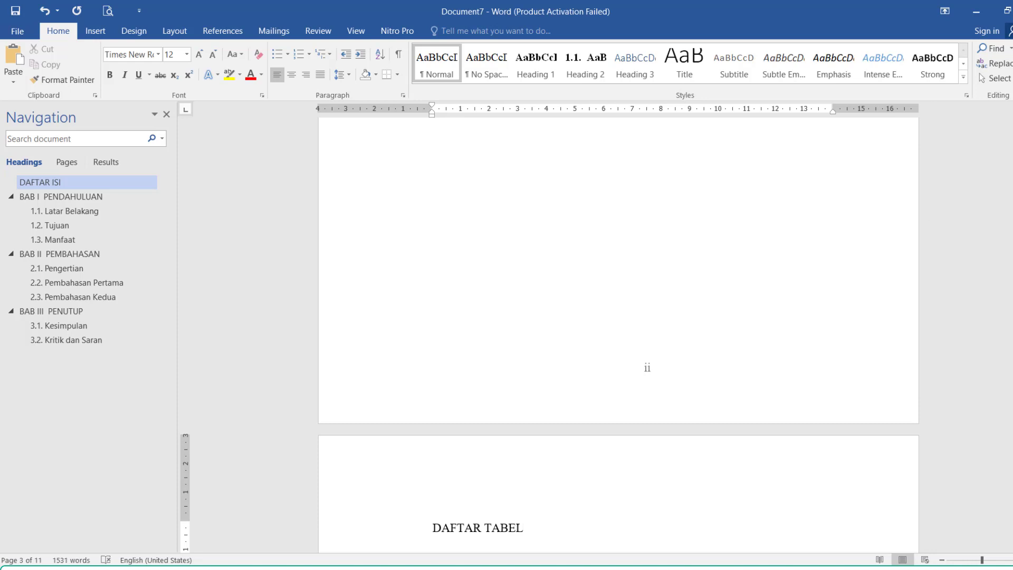
Delete the surplus page break on the blank page between DAFTAR ISI and the DAFTAR TABEL title
{"action": "mouse_move", "coordinate": [1012, 201]}
{"action": "left_mouse_down"}
{"action": "mouse_move", "coordinate": [1012, 191]}
{"action": "mouse_move", "coordinate": [1012, 203]}
{"action": "left_mouse_up"}
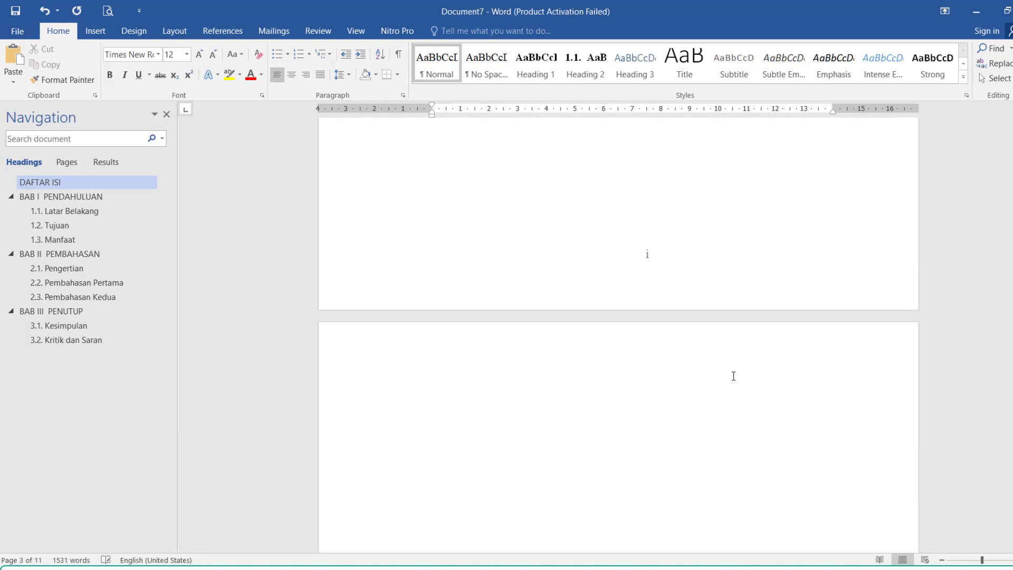
{"action": "left_click", "coordinate": [729, 415]}
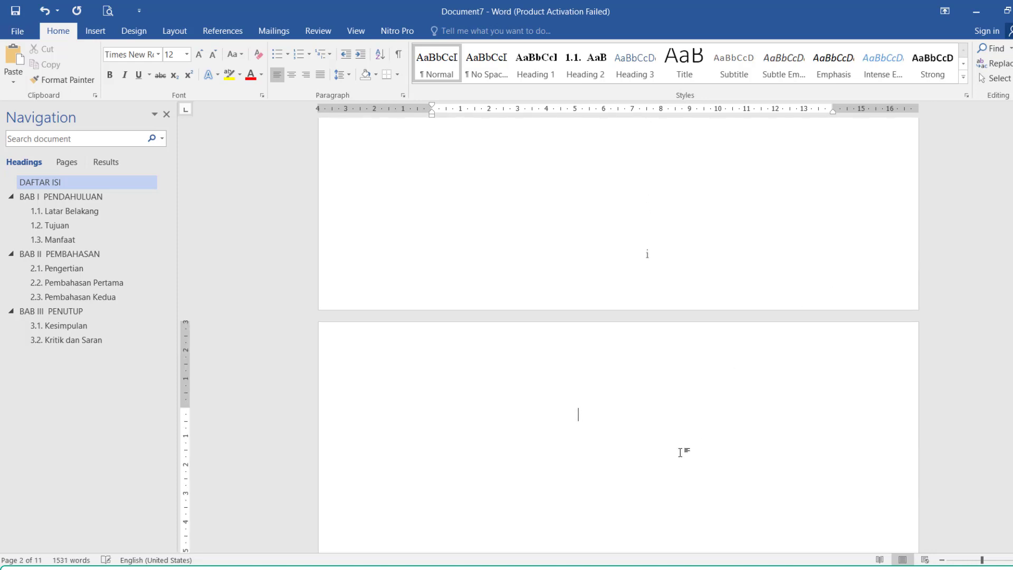
{"action": "key", "text": "Down"}
{"action": "key", "text": "BackSpace"}
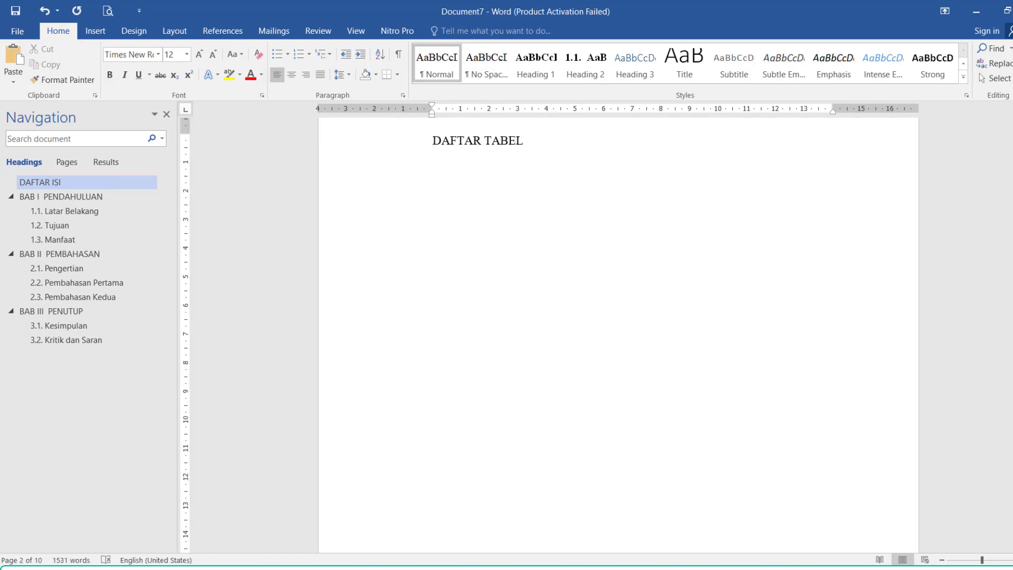
{"action": "scroll", "coordinate": [619, 334], "scroll_direction": "up", "scroll_amount": 5}
{"action": "scroll", "coordinate": [618, 334], "scroll_direction": "down", "scroll_amount": 12}
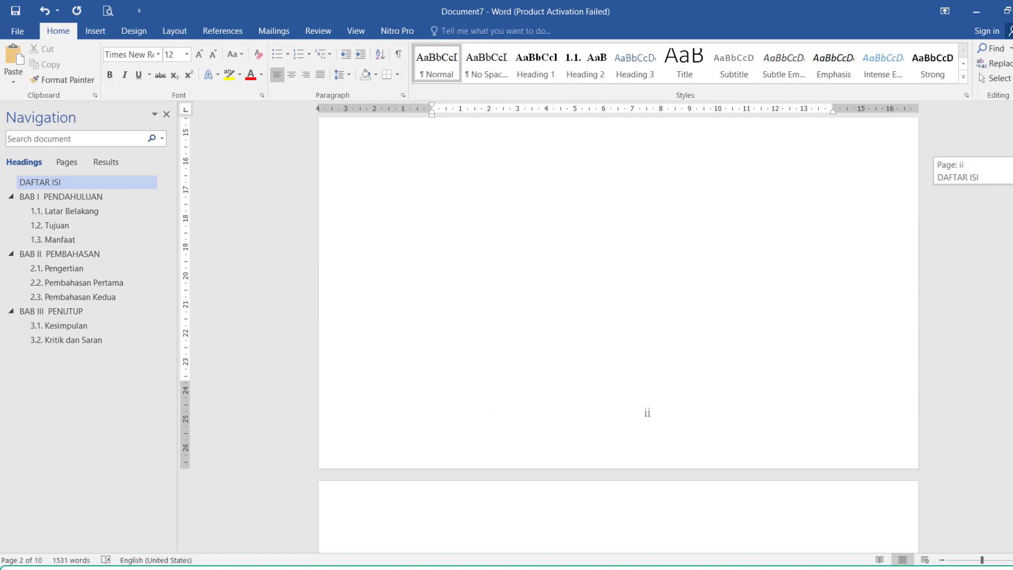
{"action": "left_click_drag", "start_coordinate": [1012, 170], "coordinate": [1012, 173]}
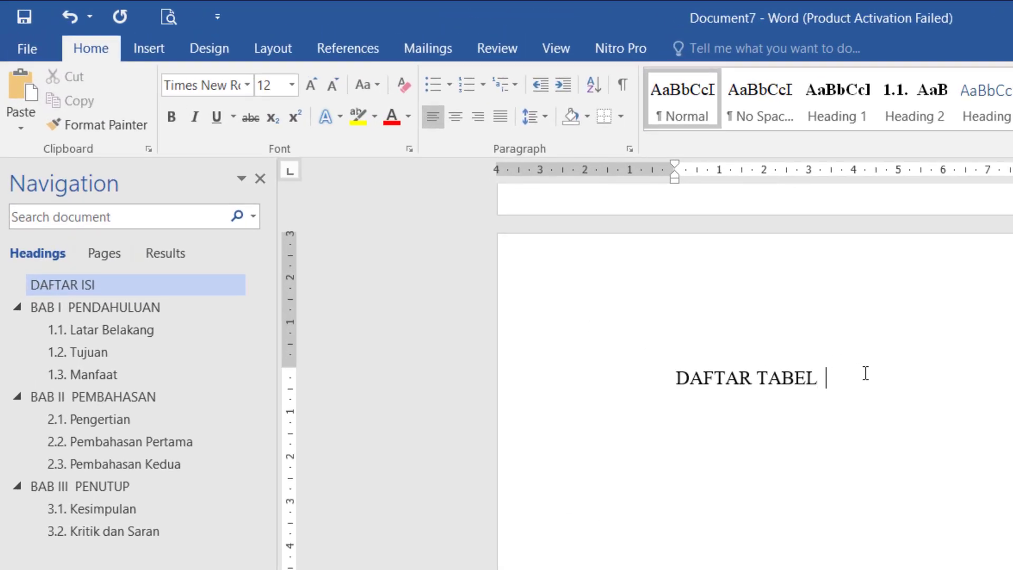
Add an empty line below the DAFTAR TABEL title and change the title to "DAFTAR GAMBAR"
{"action": "key", "text": "Return"}
{"action": "left_click", "coordinate": [344, 45]}
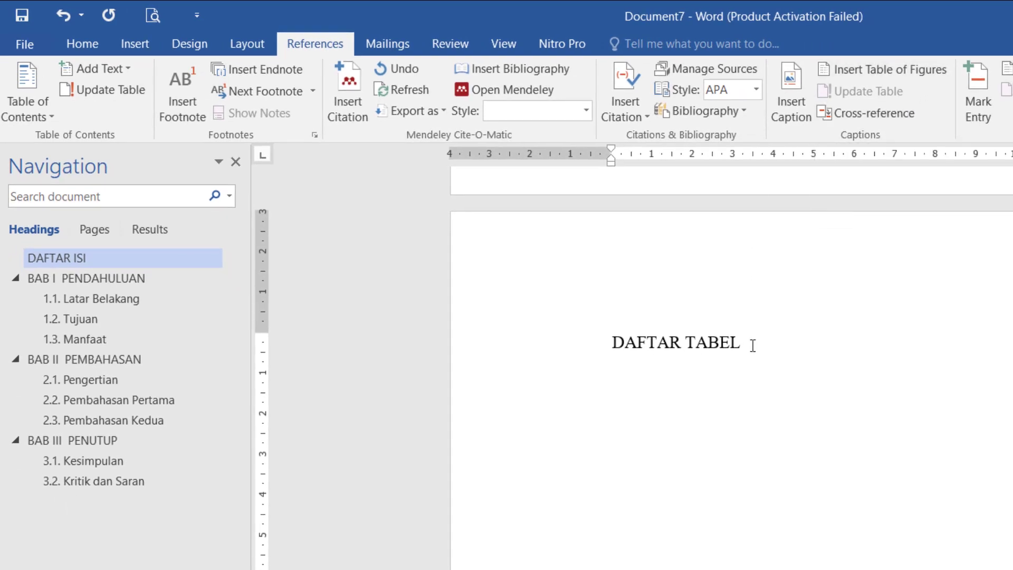
{"action": "left_click_drag", "start_coordinate": [742, 343], "coordinate": [690, 341]}
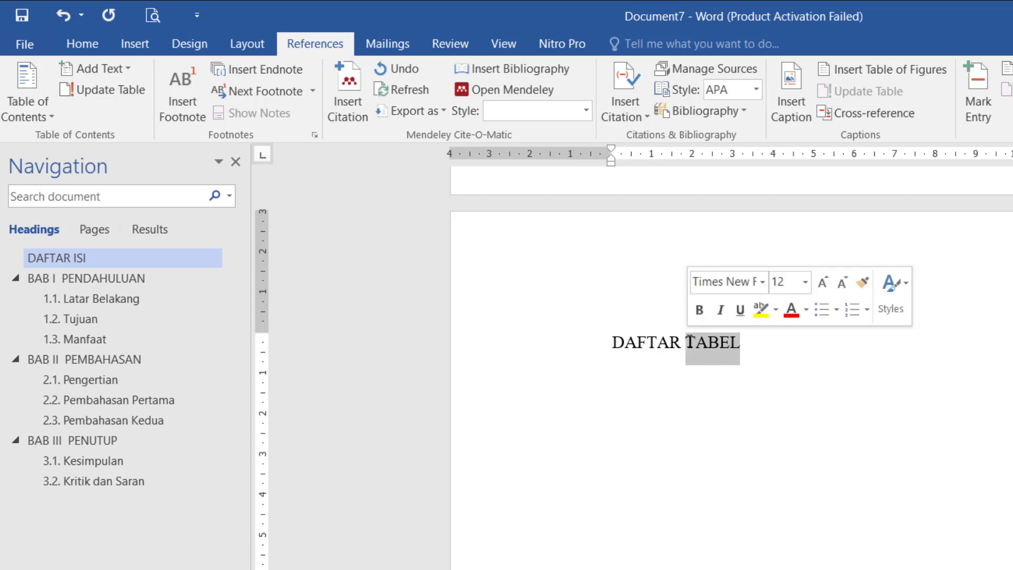
{"action": "type", "text": "GAMBAR"}
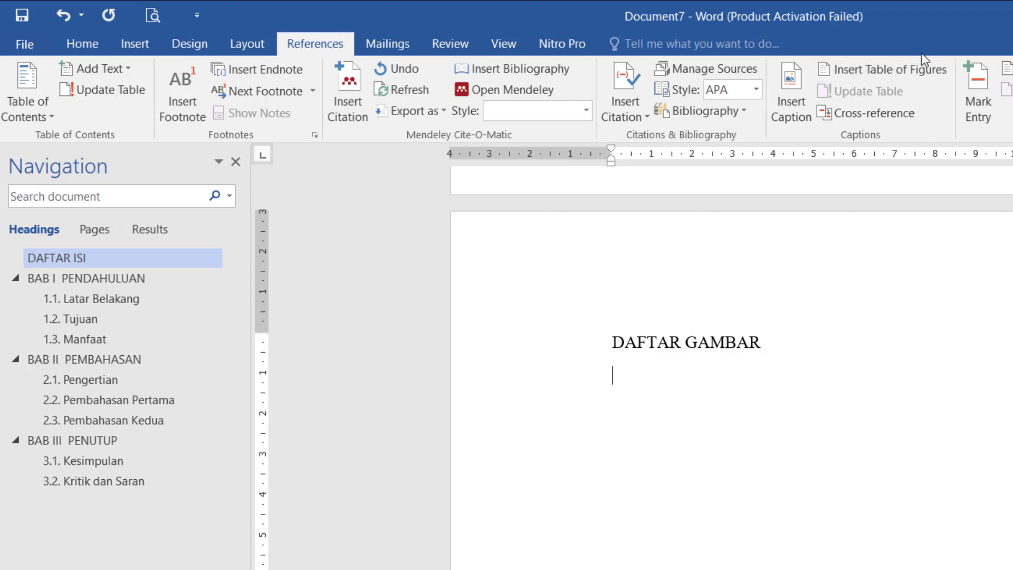
Insert a table of figures for the Gambar caption label below the DAFTAR GAMBAR title
{"action": "left_click", "coordinate": [929, 71]}
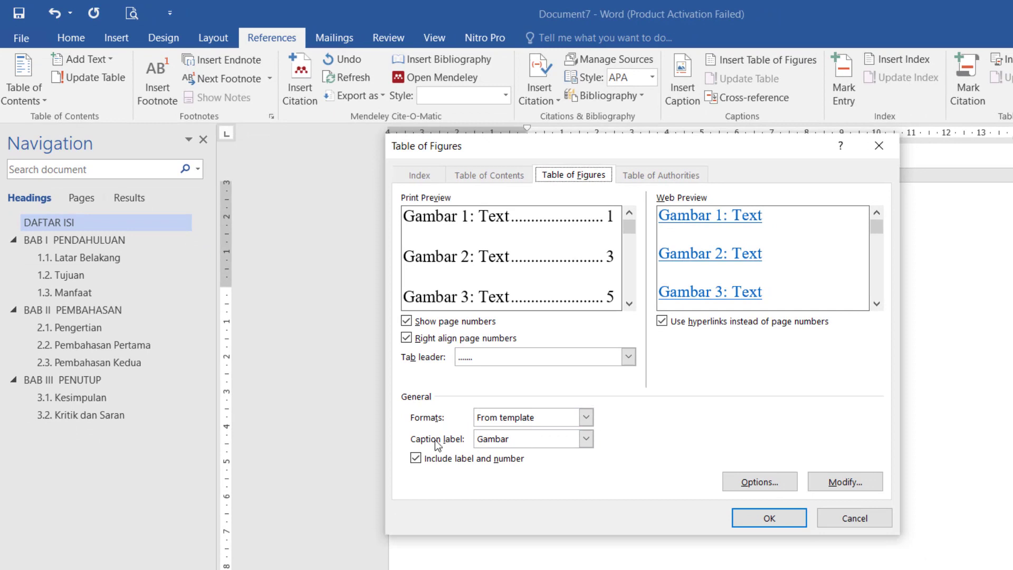
{"action": "left_click", "coordinate": [585, 440]}
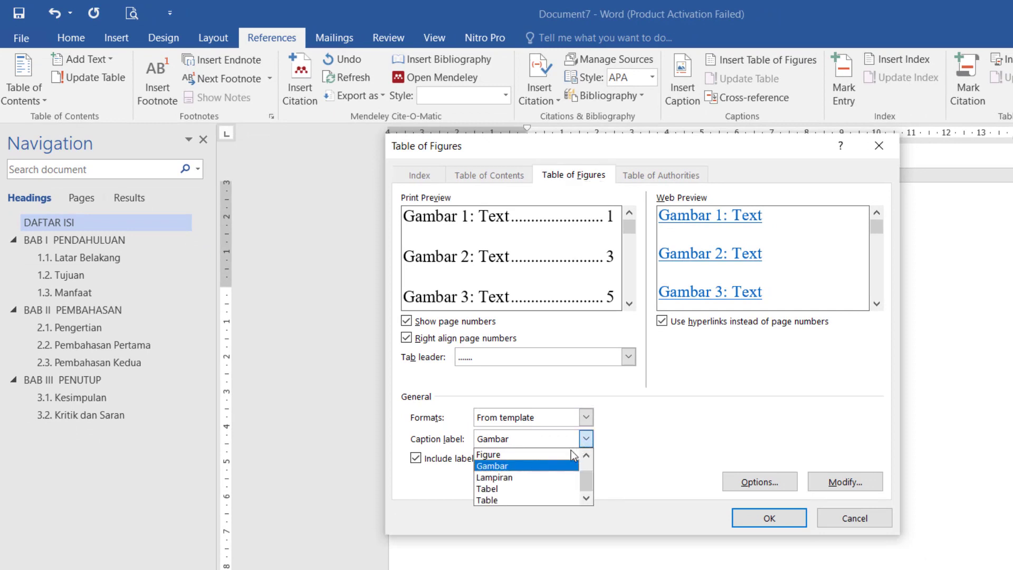
{"action": "left_click", "coordinate": [561, 466]}
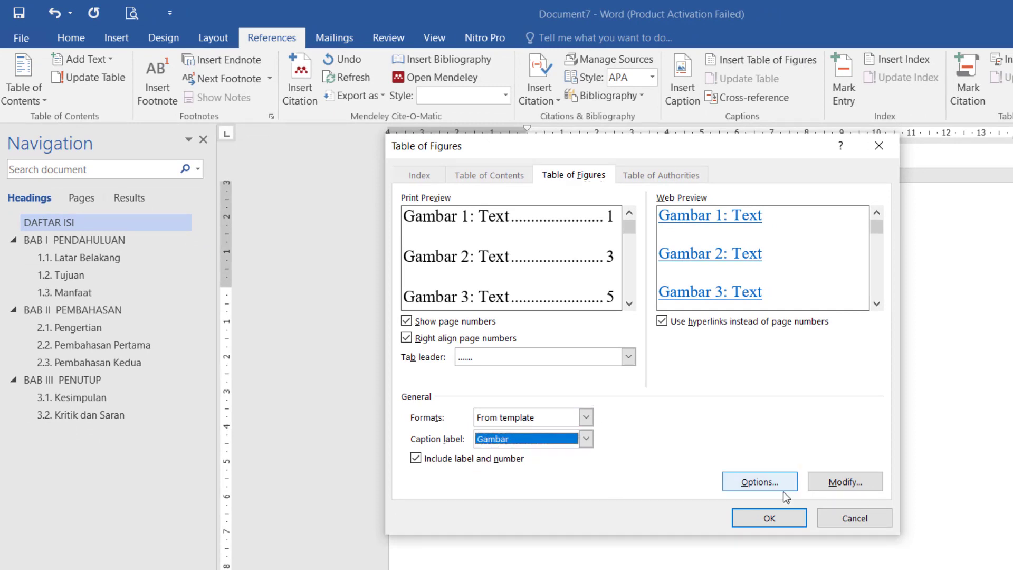
{"action": "left_click", "coordinate": [783, 521]}
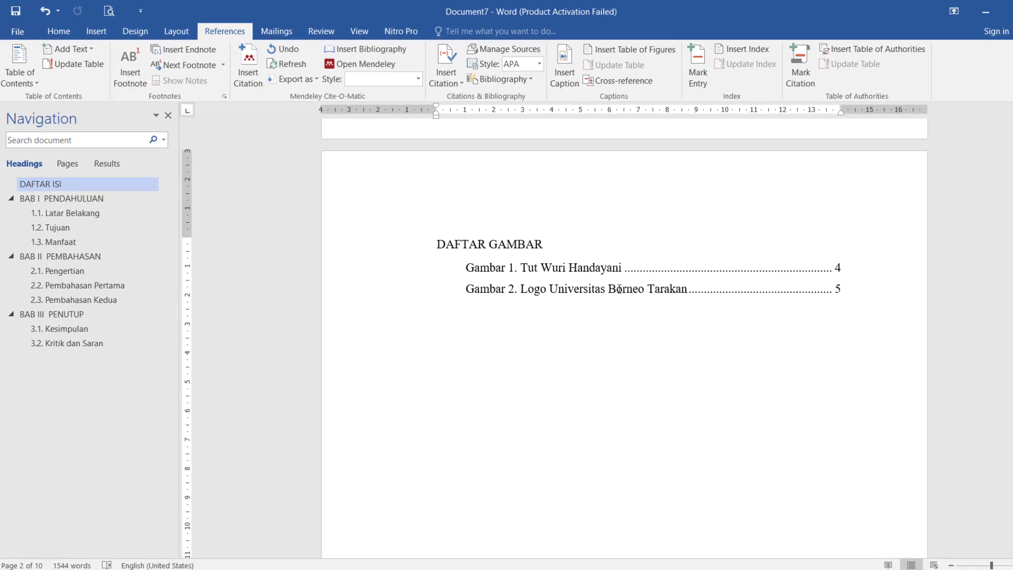
{"action": "left_click", "coordinate": [607, 285]}
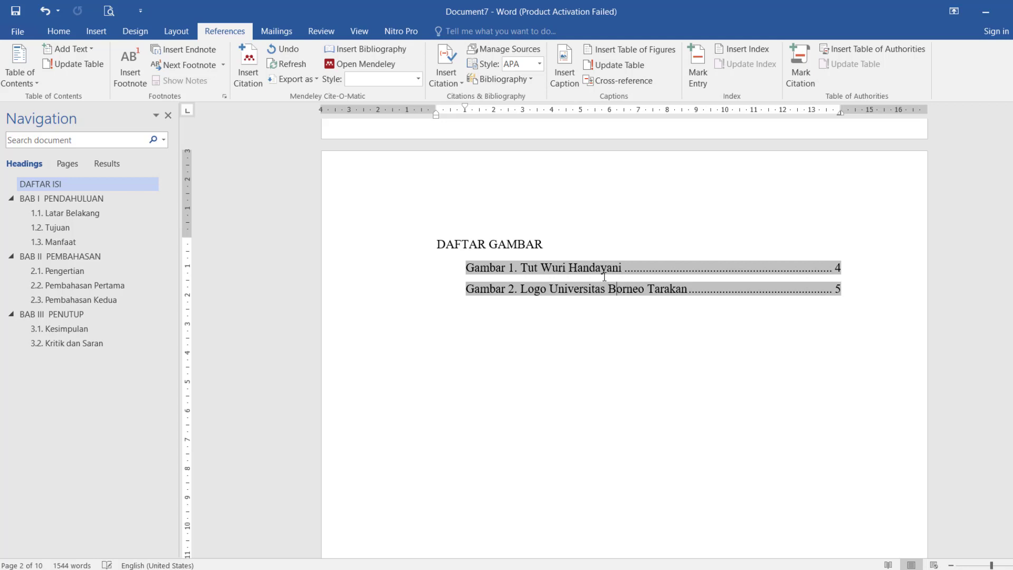
Apply the Heading 1 style to the DAFTAR GAMBAR title
{"action": "left_click", "coordinate": [519, 244]}
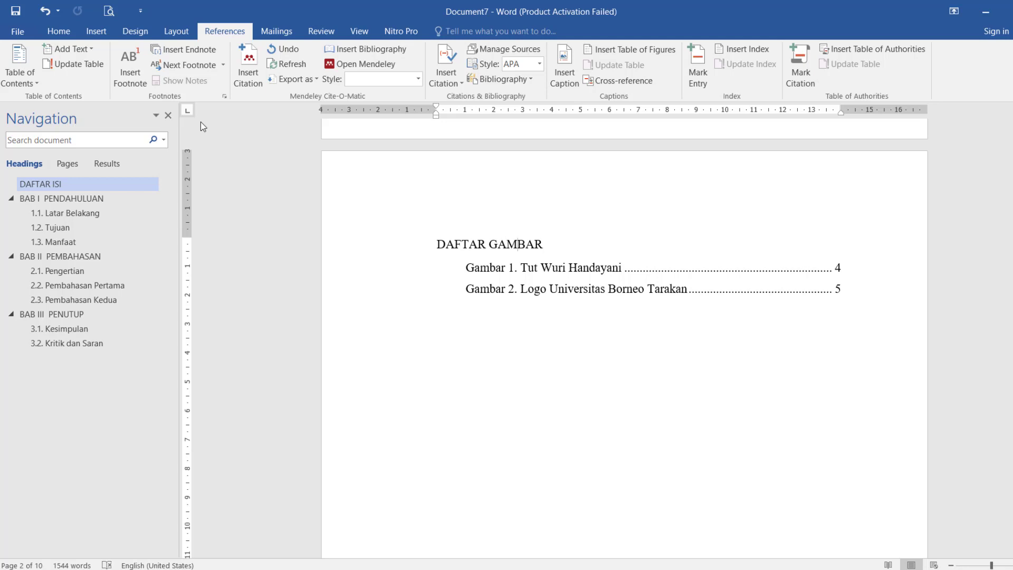
{"action": "left_click", "coordinate": [70, 36]}
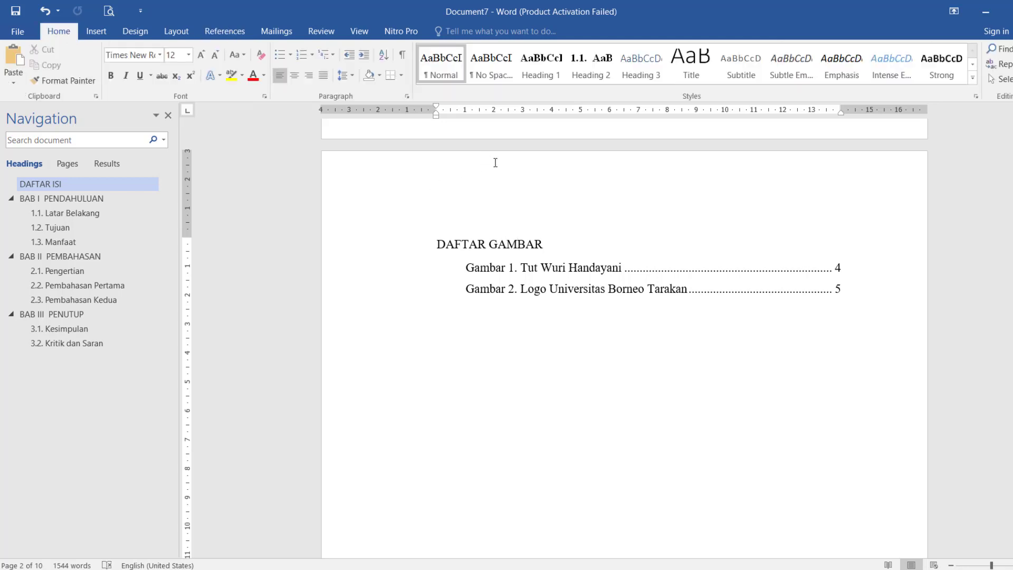
{"action": "left_click", "coordinate": [541, 66]}
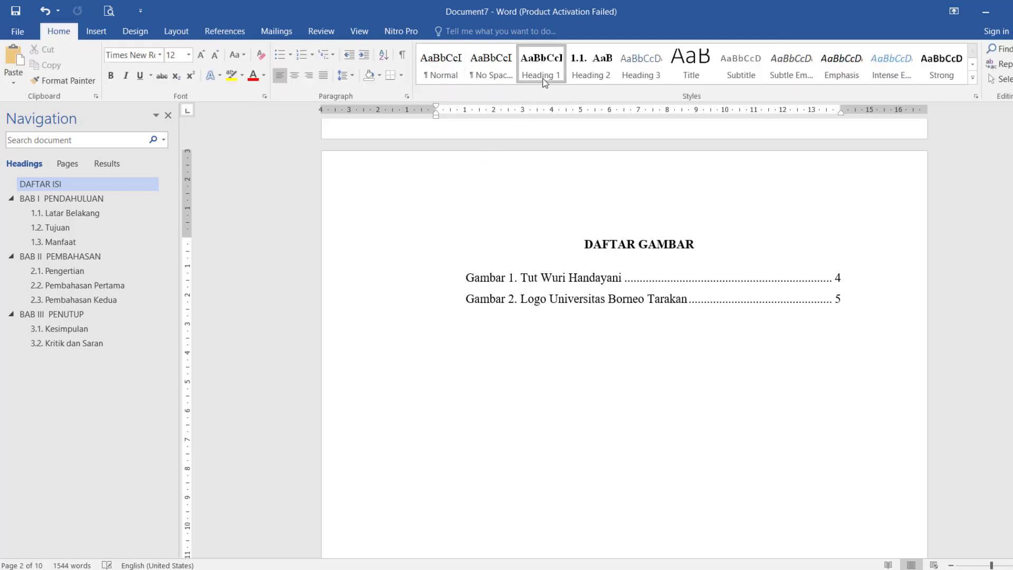
{"action": "left_click", "coordinate": [753, 352]}
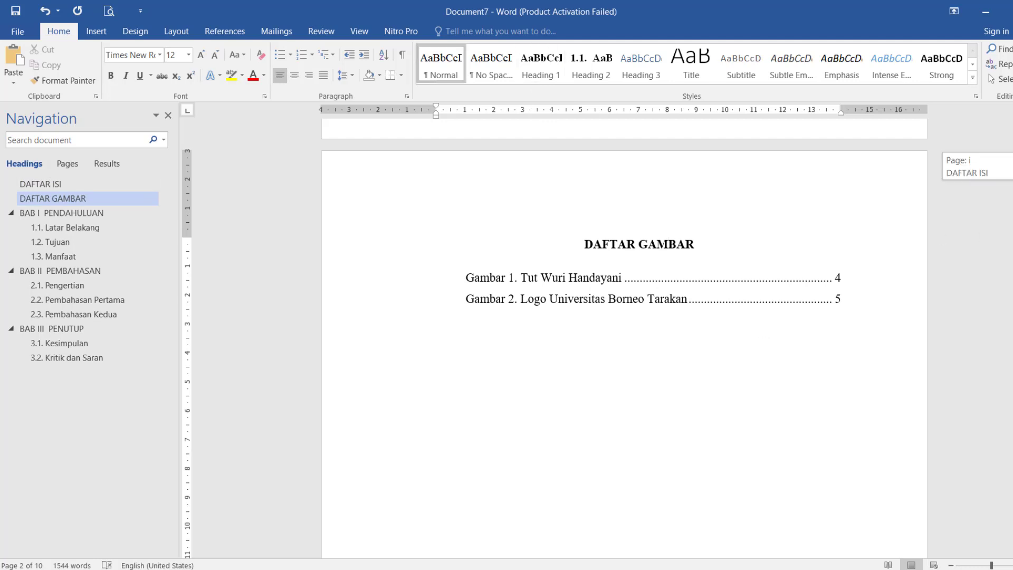
Insert a table with three columns and two rows after the first paragraph of section 1.1. Latar Belakang
{"action": "left_click_drag", "start_coordinate": [1012, 163], "coordinate": [1012, 212]}
{"action": "scroll", "coordinate": [654, 457], "scroll_direction": "down", "scroll_amount": 7}
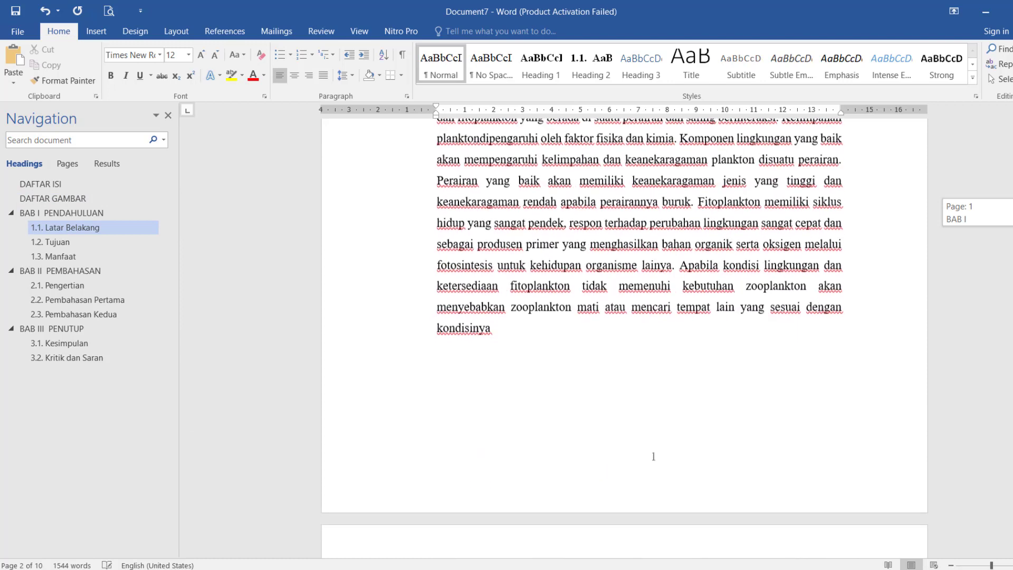
{"action": "scroll", "coordinate": [618, 331], "scroll_direction": "up", "scroll_amount": 5}
{"action": "left_click", "coordinate": [592, 344]}
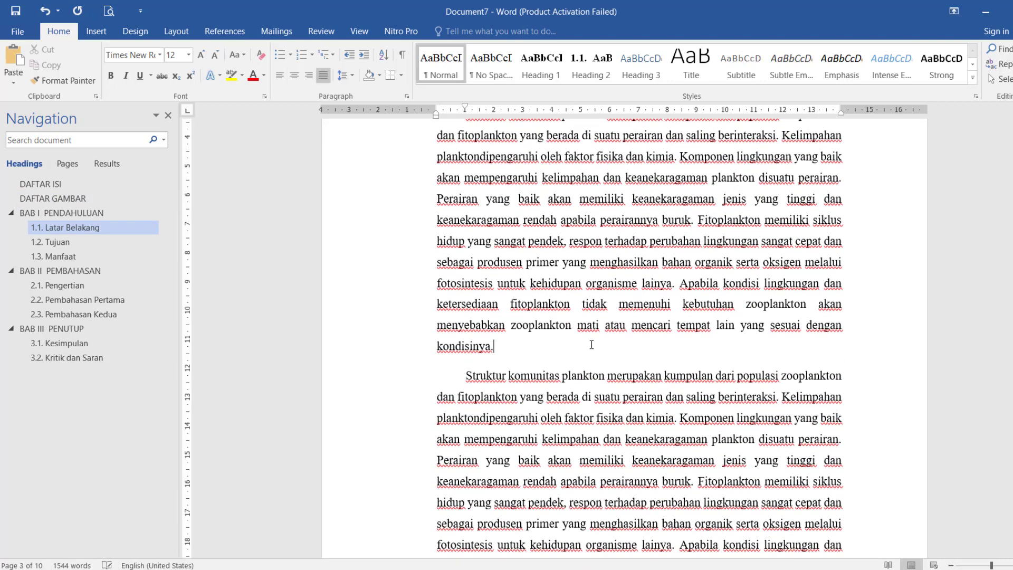
{"action": "key", "text": "Return"}
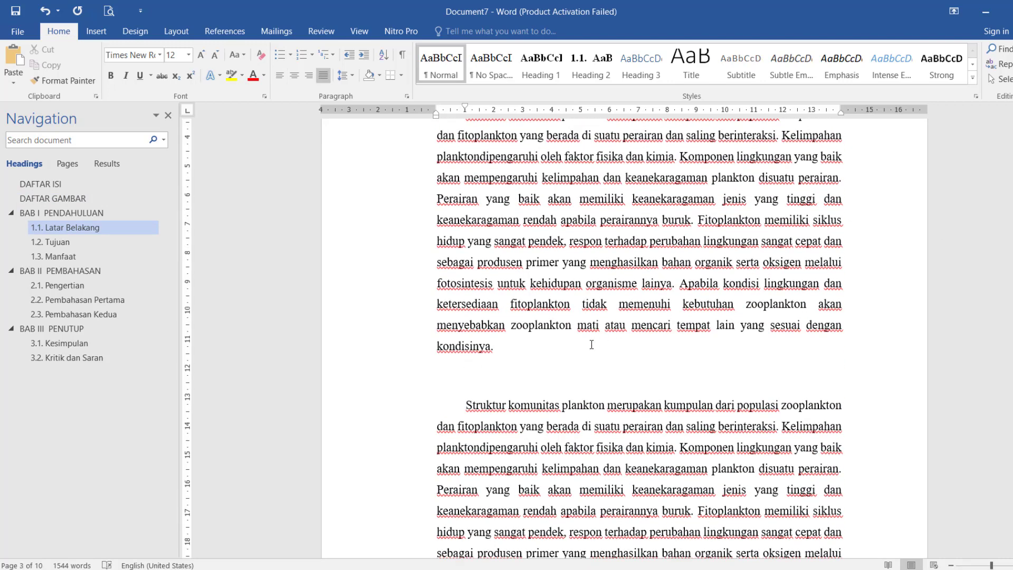
{"action": "left_click", "coordinate": [108, 33]}
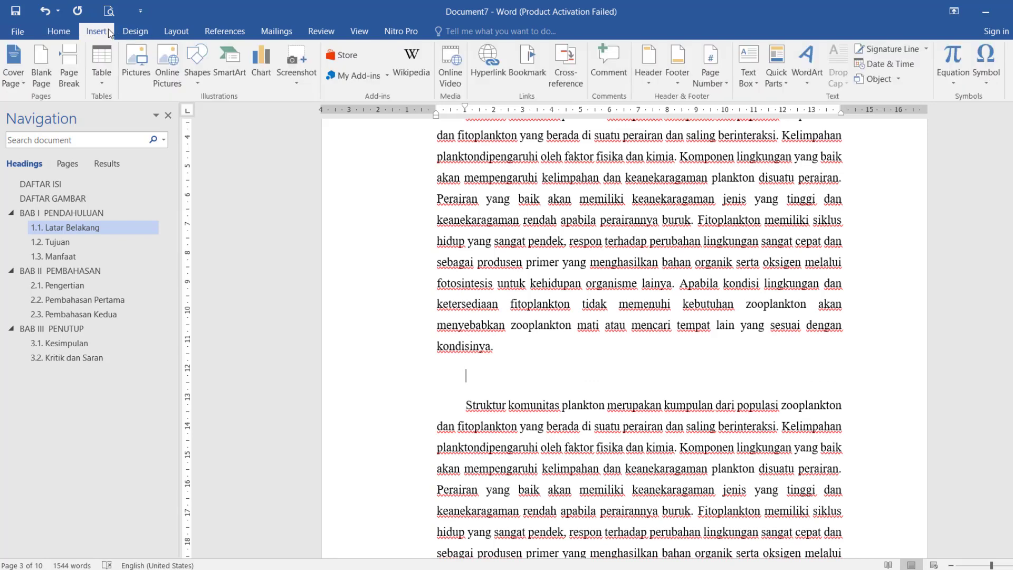
{"action": "left_click", "coordinate": [101, 71]}
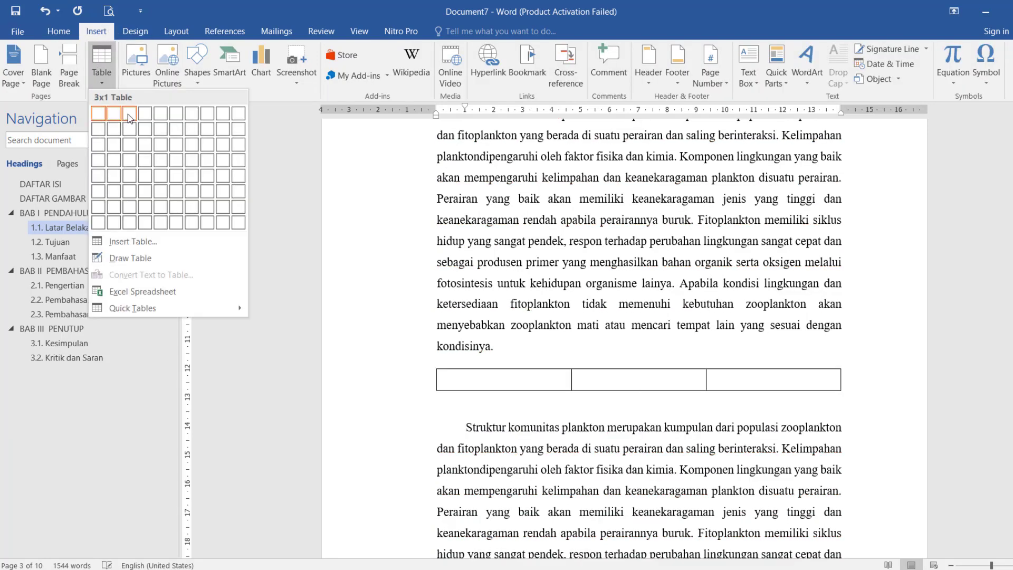
{"action": "left_click", "coordinate": [129, 128]}
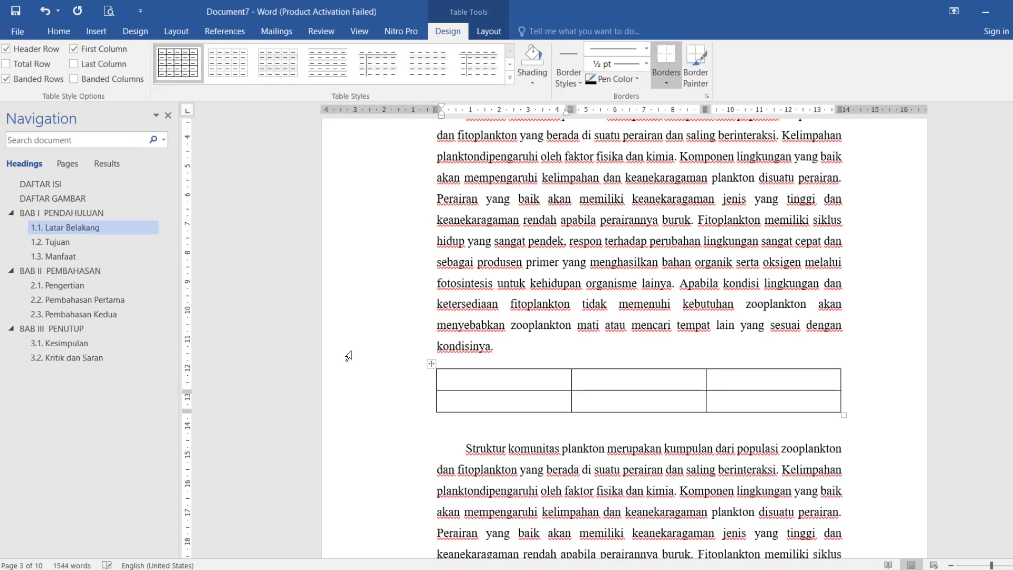
Fill the table's header row with "No.", "Nama" and "NPM"
{"action": "type", "text": "No."}
{"action": "key", "text": "Tab"}
{"action": "type", "text": "Nama"}
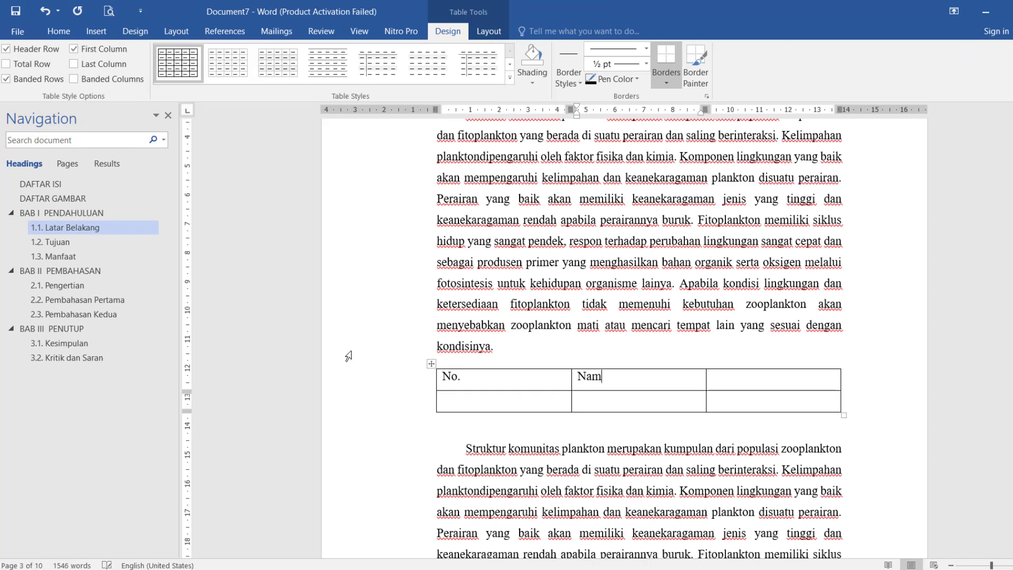
{"action": "key", "text": "Tab"}
{"action": "type", "text": "NPM"}
Fill the table's second row with "1.", the student's name and the student number
{"action": "key", "text": "Down"}
{"action": "key", "text": "Left"}
{"action": "key", "text": "Left"}
{"action": "type", "text": "1."}
{"action": "key", "text": "Tab"}
{"action": "type", "text": "Ani"}
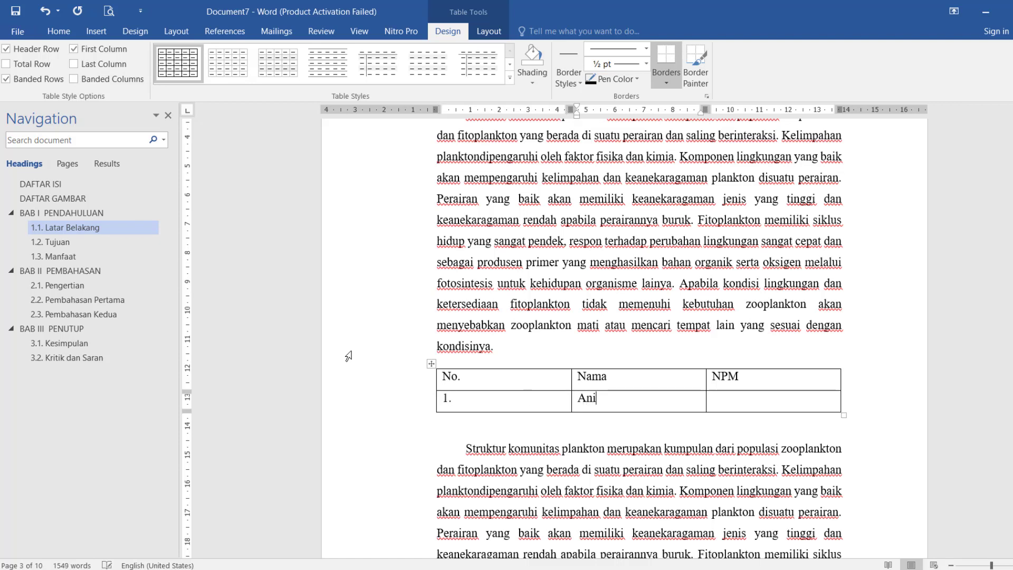
{"action": "key", "text": "Tab"}
{"action": "type", "text": "0999000"}
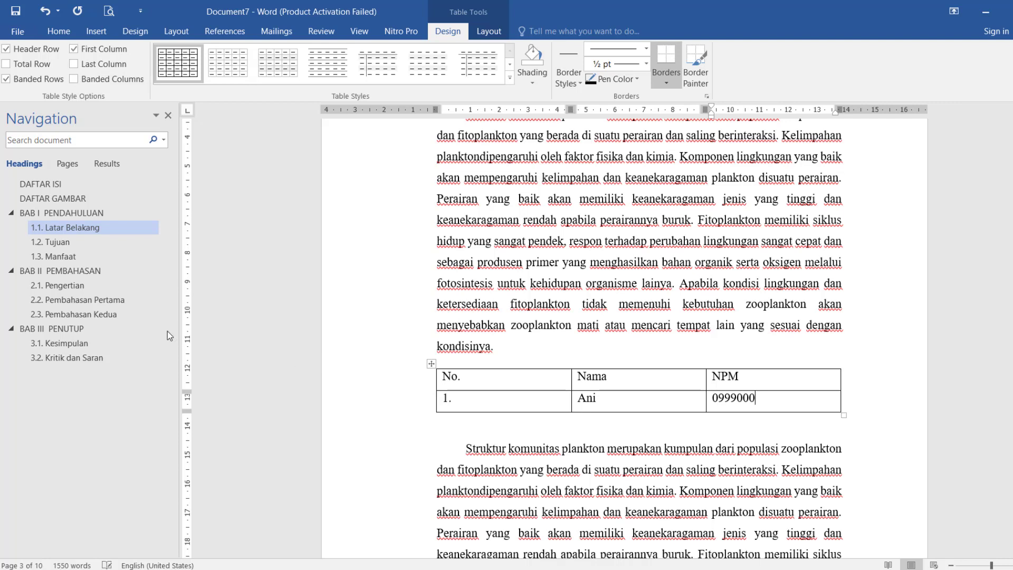
Insert a caption with the Tabel label above the table
{"action": "left_click", "coordinate": [433, 365]}
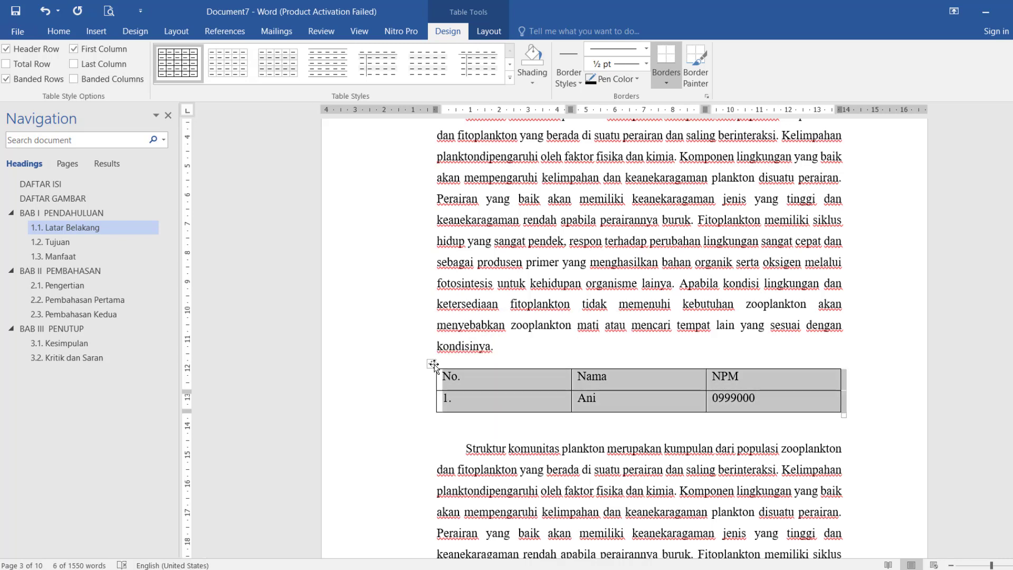
{"action": "right_click", "coordinate": [433, 364]}
{"action": "left_click", "coordinate": [503, 324]}
{"action": "left_click_drag", "start_coordinate": [390, 237], "coordinate": [320, 177]}
{"action": "left_click", "coordinate": [250, 241]}
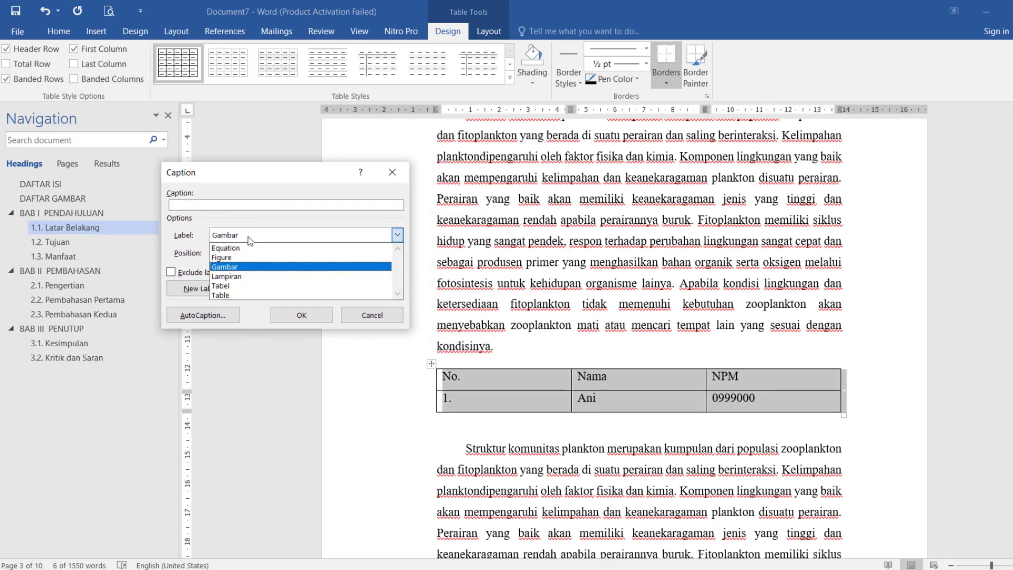
{"action": "left_click", "coordinate": [239, 286]}
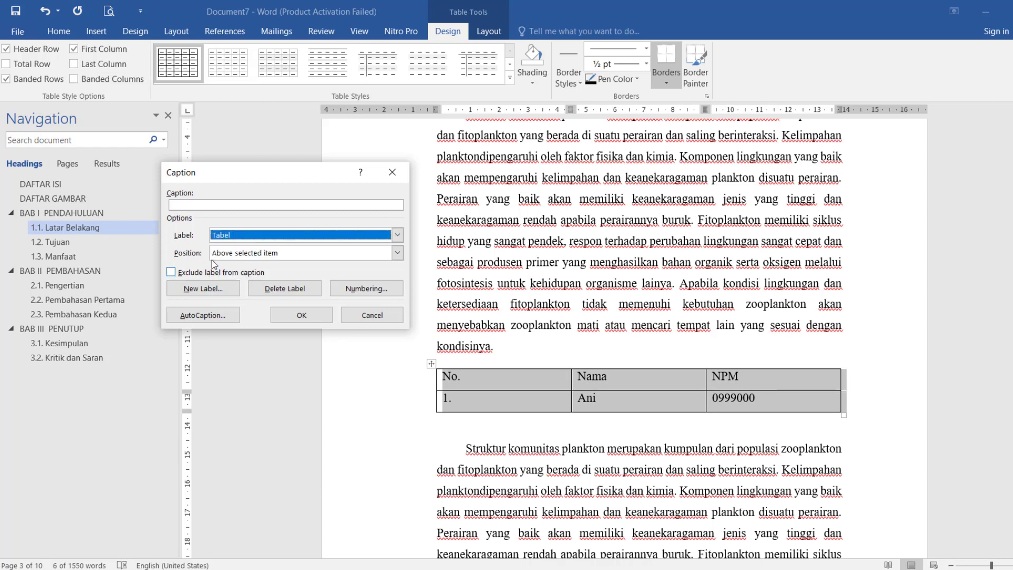
{"action": "left_click", "coordinate": [201, 289]}
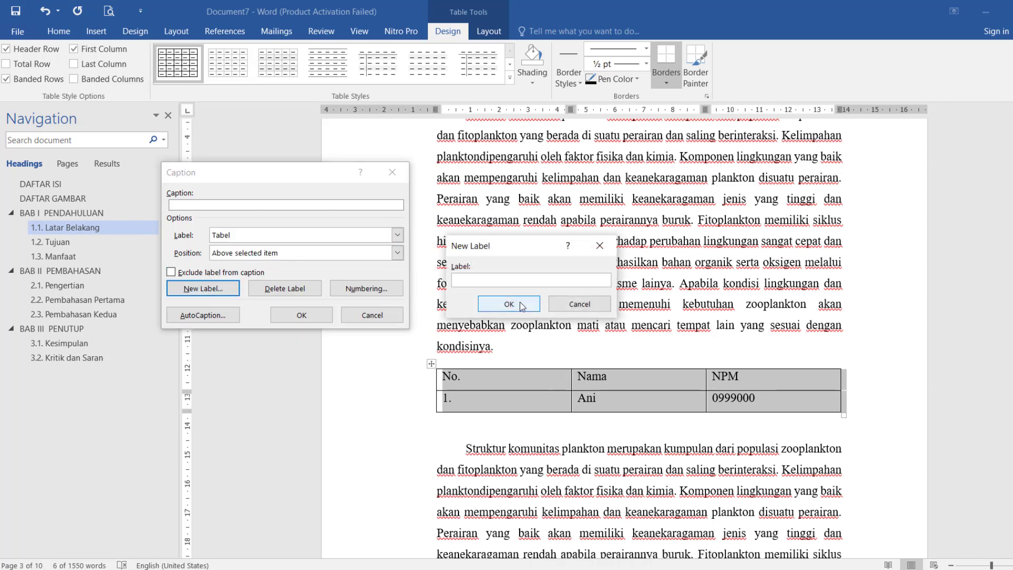
{"action": "left_click", "coordinate": [561, 306]}
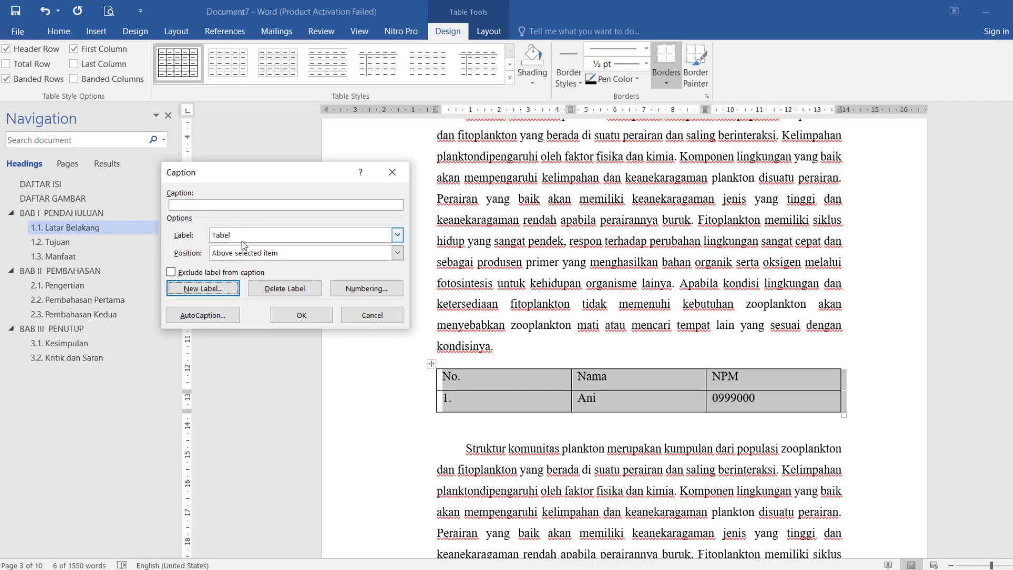
{"action": "left_click", "coordinate": [312, 313]}
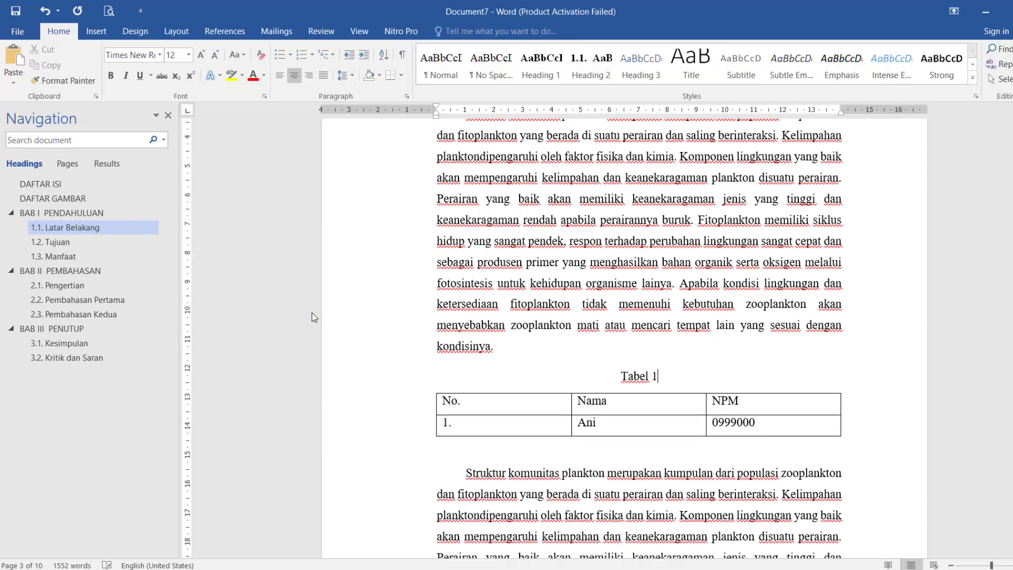
Complete the caption of the table in section 1.1 with the text ". Identitas Mahasiswa"
{"action": "type", "text": ". Identi"}
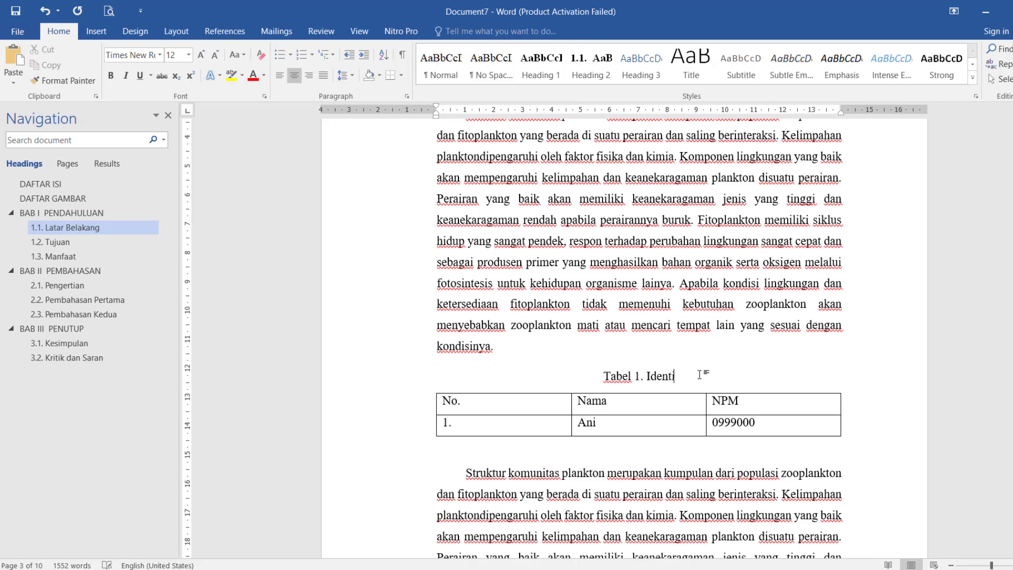
{"action": "type", "text": "tas Mahas"}
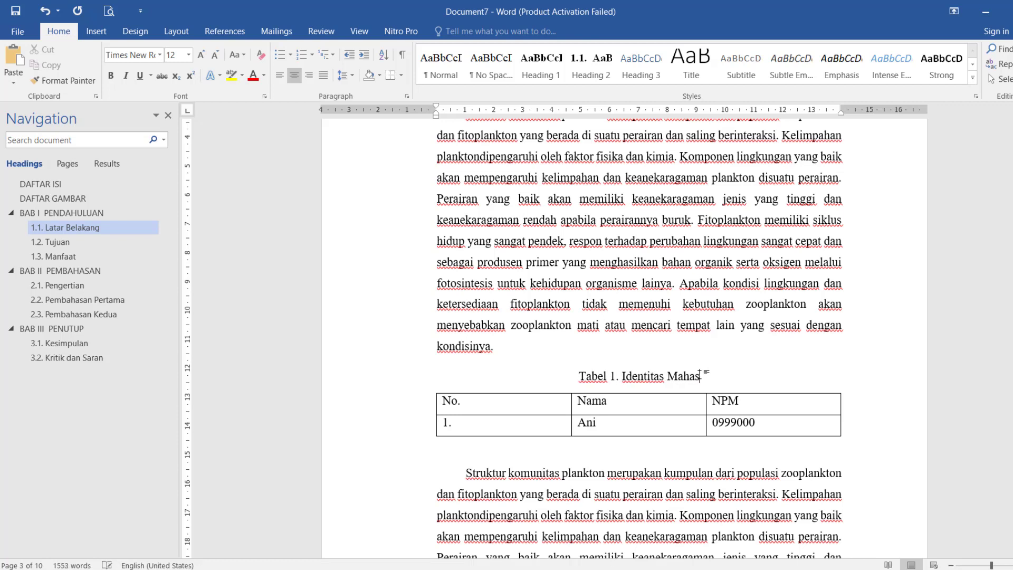
{"action": "type", "text": "iswa"}
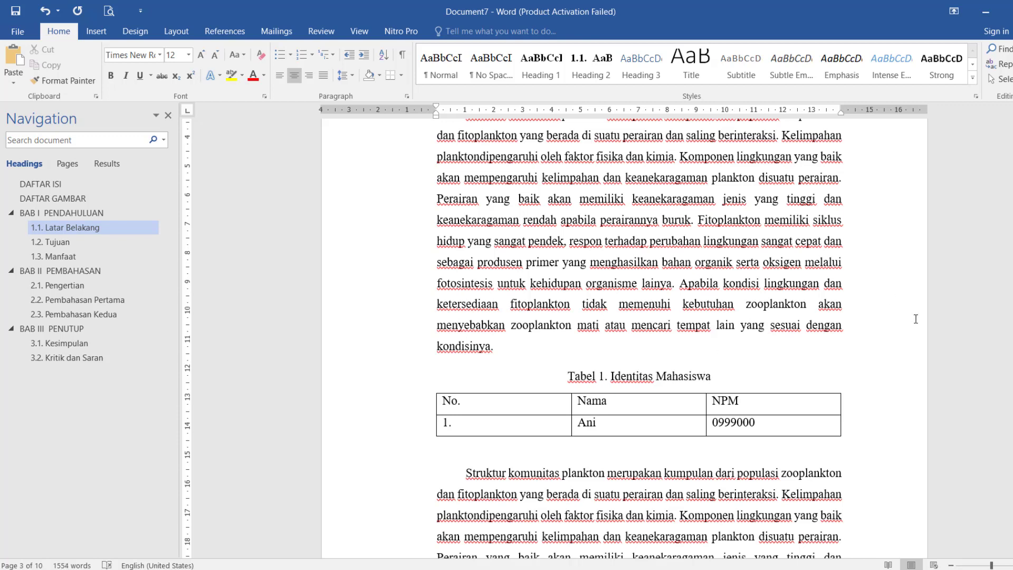
{"action": "left_click", "coordinate": [654, 376]}
Insert a table with three columns and two rows after the first paragraph of section 1.2. Tujuan
{"action": "scroll", "coordinate": [654, 411], "scroll_direction": "down", "scroll_amount": 12}
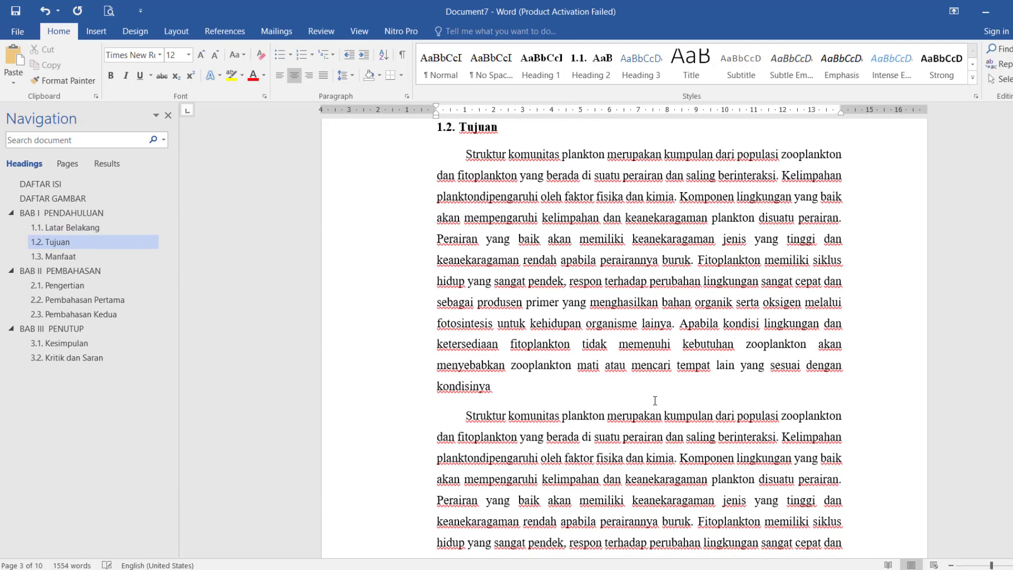
{"action": "left_click", "coordinate": [628, 391]}
{"action": "key", "text": "Return"}
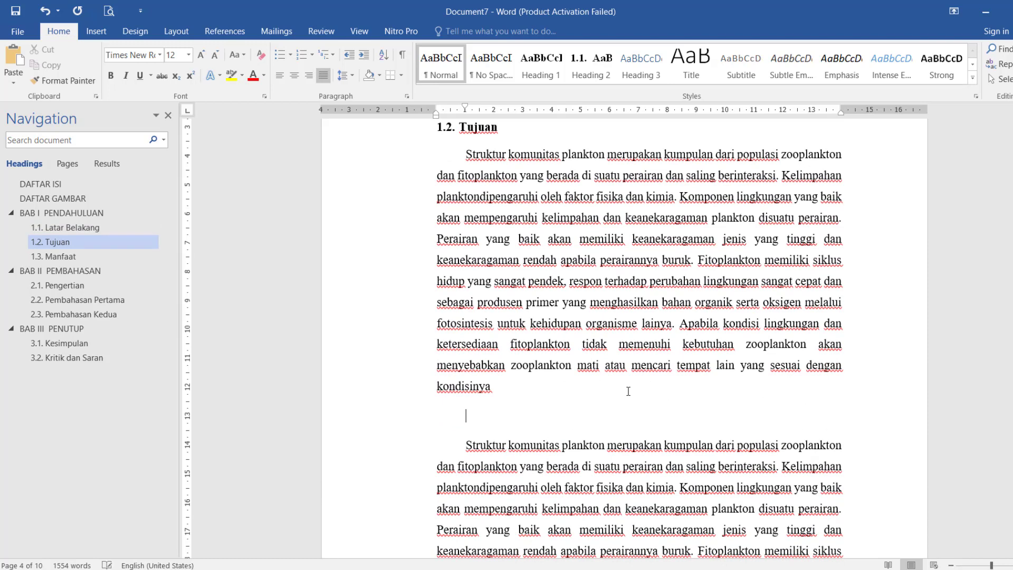
{"action": "left_click", "coordinate": [104, 31]}
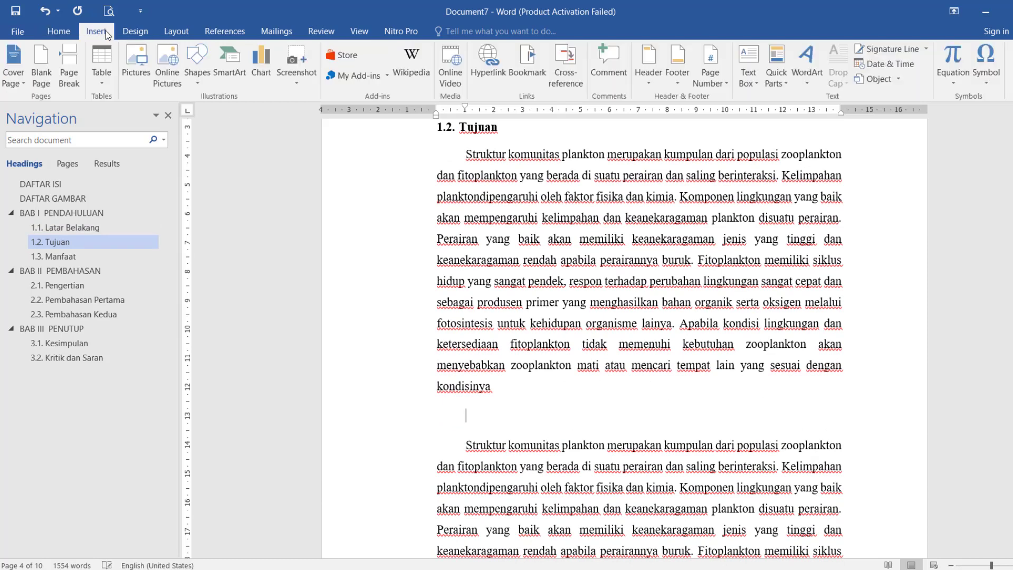
{"action": "left_click", "coordinate": [101, 65]}
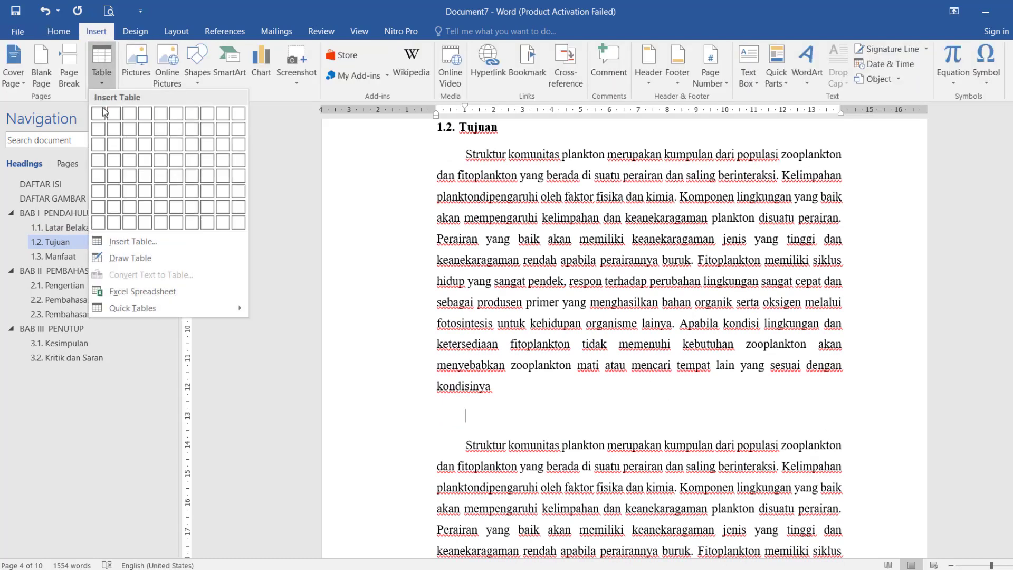
{"action": "left_click", "coordinate": [129, 129]}
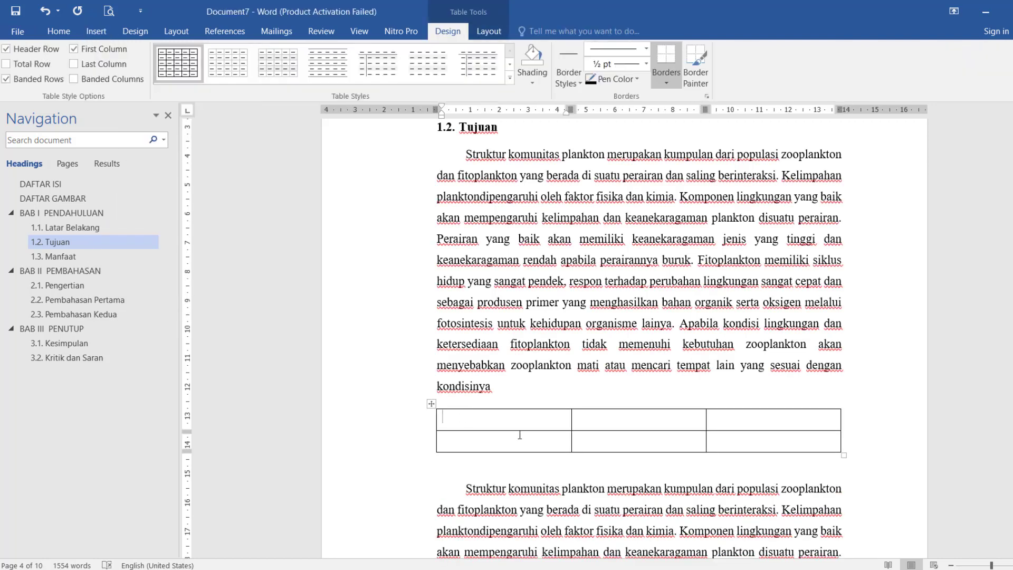
Fill the header row of the table in section 1.2 with "No.", "Nama" and "Alamat"
{"action": "type", "text": "NO"}
{"action": "key", "text": "BackSpace"}
{"action": "type", "text": "o."}
{"action": "key", "text": "Tab"}
{"action": "type", "text": "Nama"}
{"action": "key", "text": "Tab"}
{"action": "type", "text": "A"}
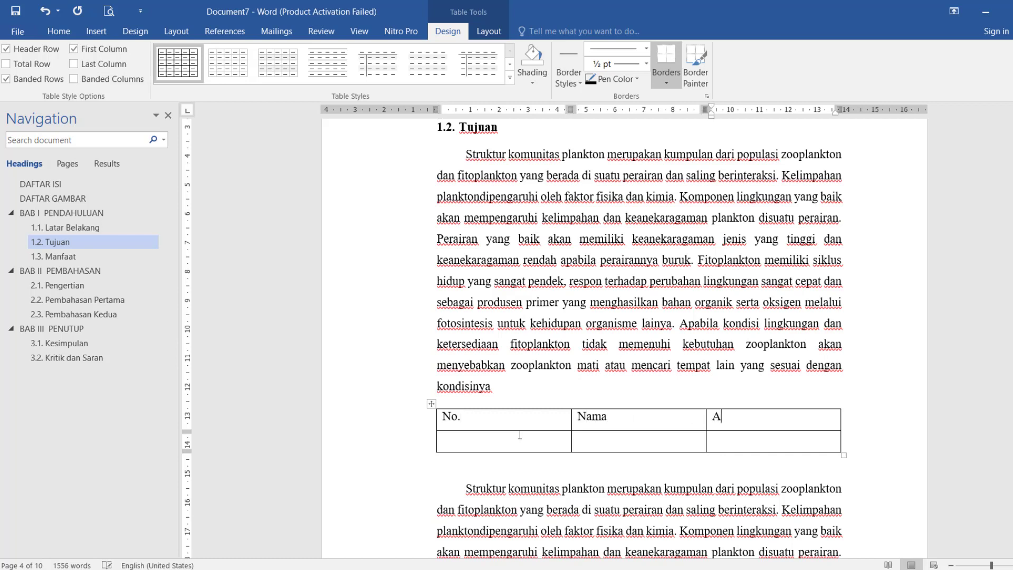
{"action": "type", "text": "lamat"}
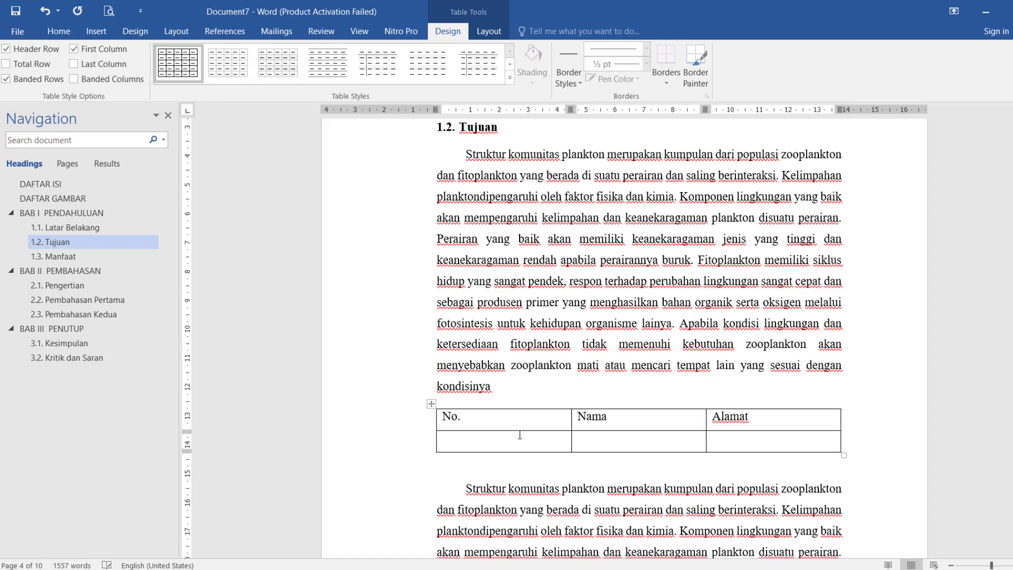
Fill the second row of the table in section 1.2 with "1.", the student's name and the student's address
{"action": "key", "text": "Down"}
{"action": "key", "text": "Left"}
{"action": "key", "text": "Left"}
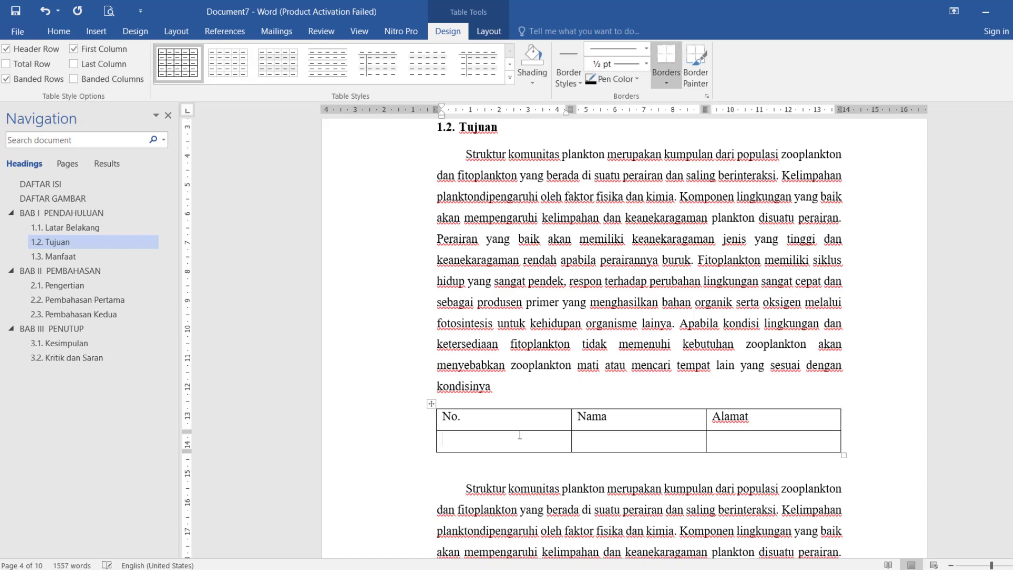
{"action": "type", "text": "1."}
{"action": "key", "text": "Tab"}
{"action": "type", "text": "Tono"}
{"action": "key", "text": "Tab"}
{"action": "type", "text": "Tarakan"}
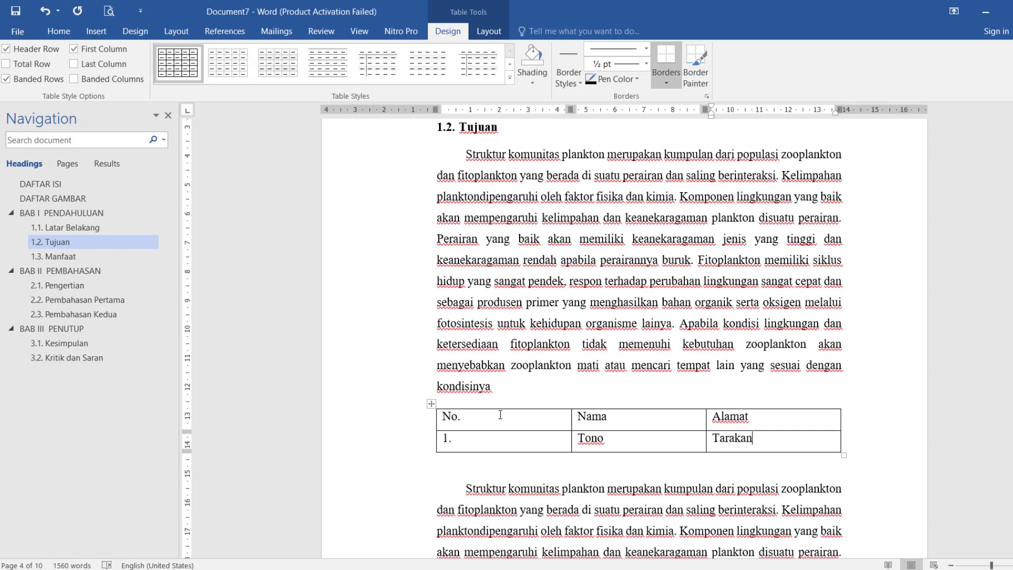
Insert a caption with the Tabel label above the table in section 1.2
{"action": "left_click", "coordinate": [432, 405]}
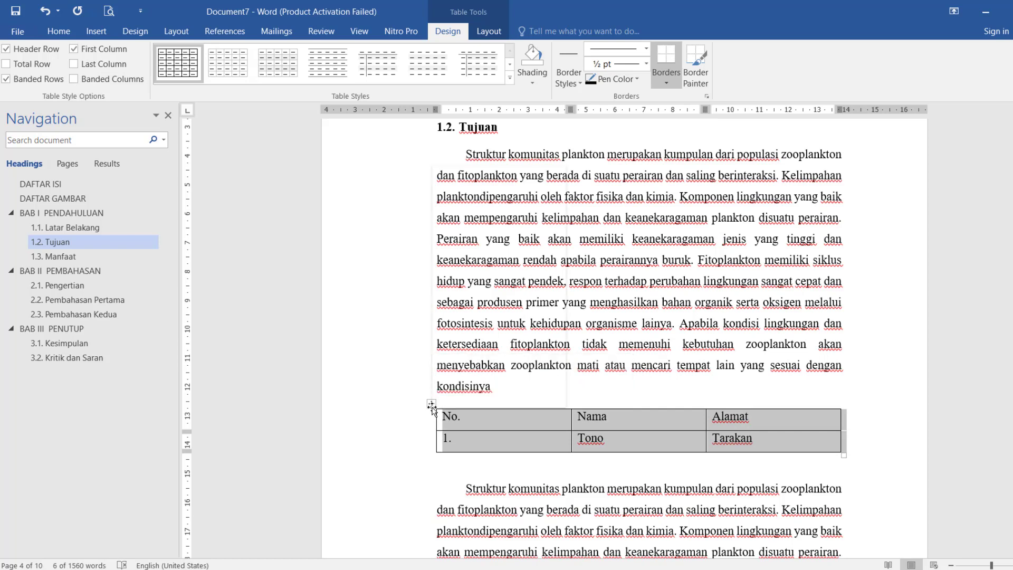
{"action": "right_click", "coordinate": [432, 408]}
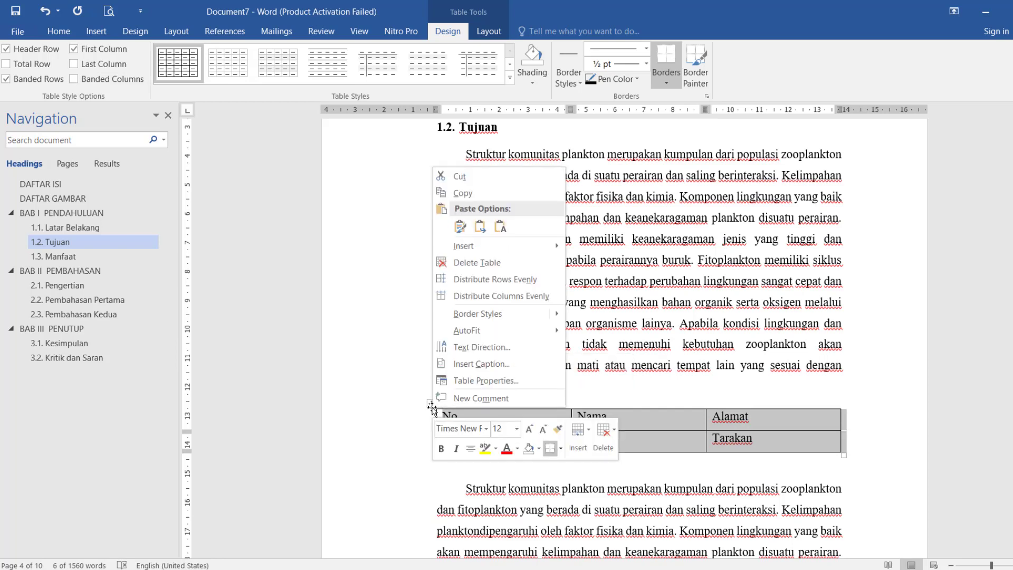
{"action": "left_click", "coordinate": [524, 366]}
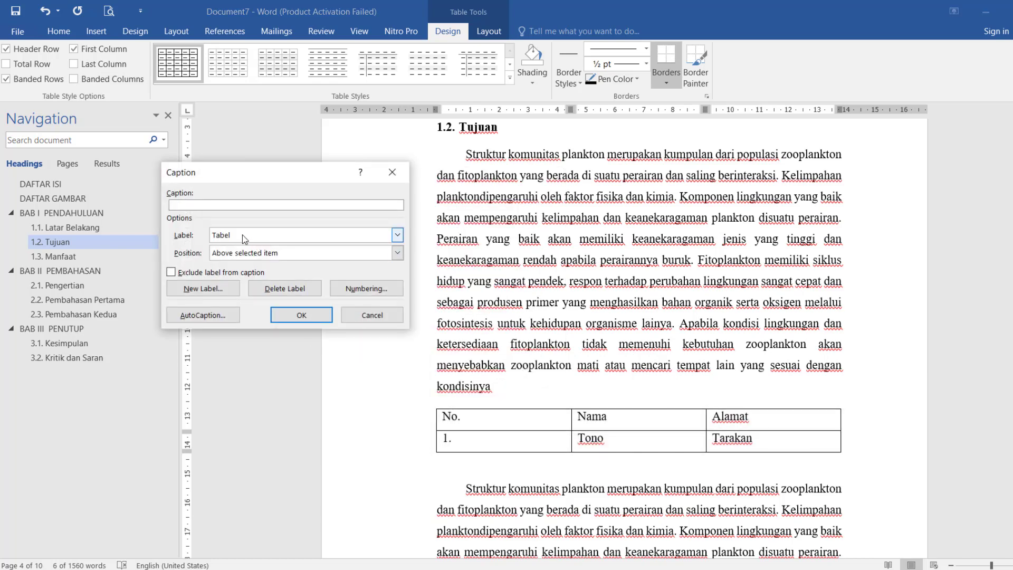
{"action": "left_click", "coordinate": [244, 239]}
{"action": "left_click", "coordinate": [244, 238]}
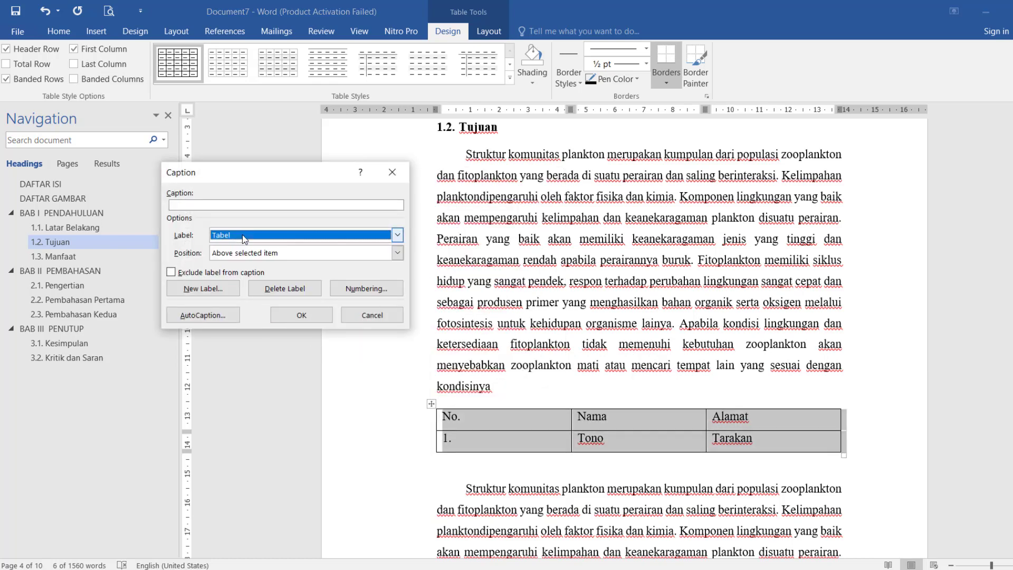
{"action": "left_click", "coordinate": [309, 316]}
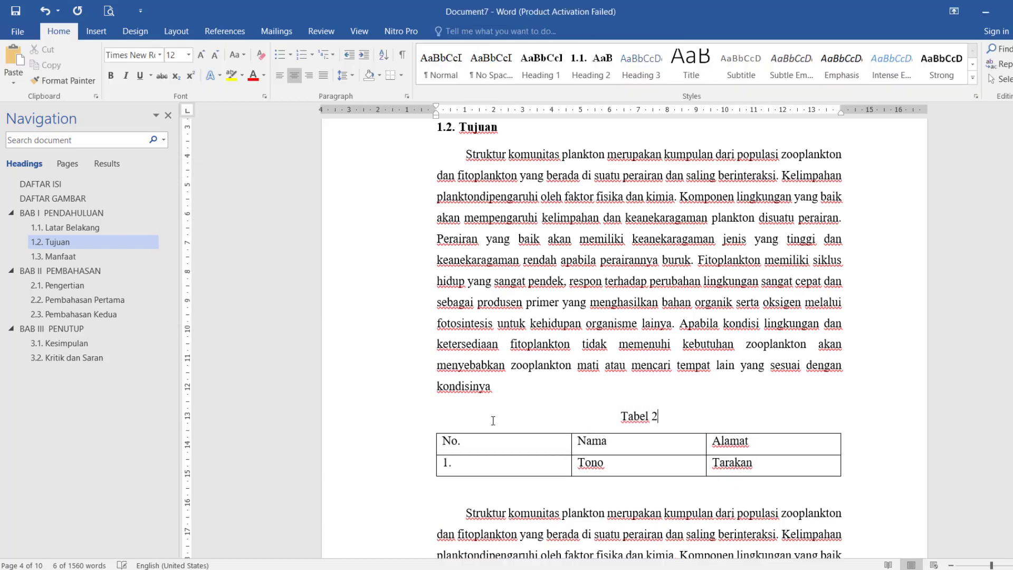
Complete the caption of the table in section 1.2 with the text ". Alamat Mahasiswa UBT"
{"action": "type", "text": ". "}
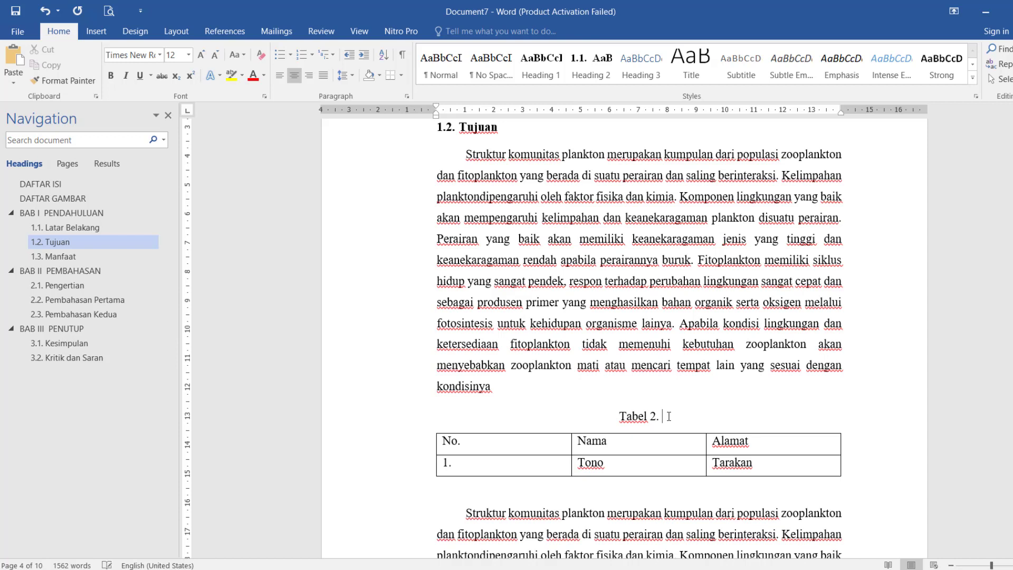
{"action": "type", "text": "Alamat Mahasis"}
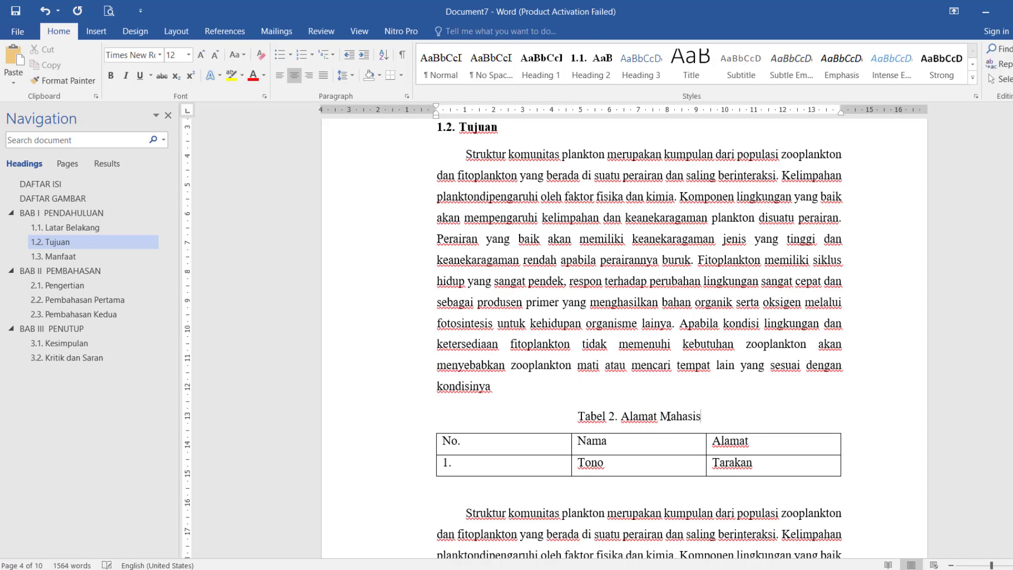
{"action": "type", "text": "wa UBT"}
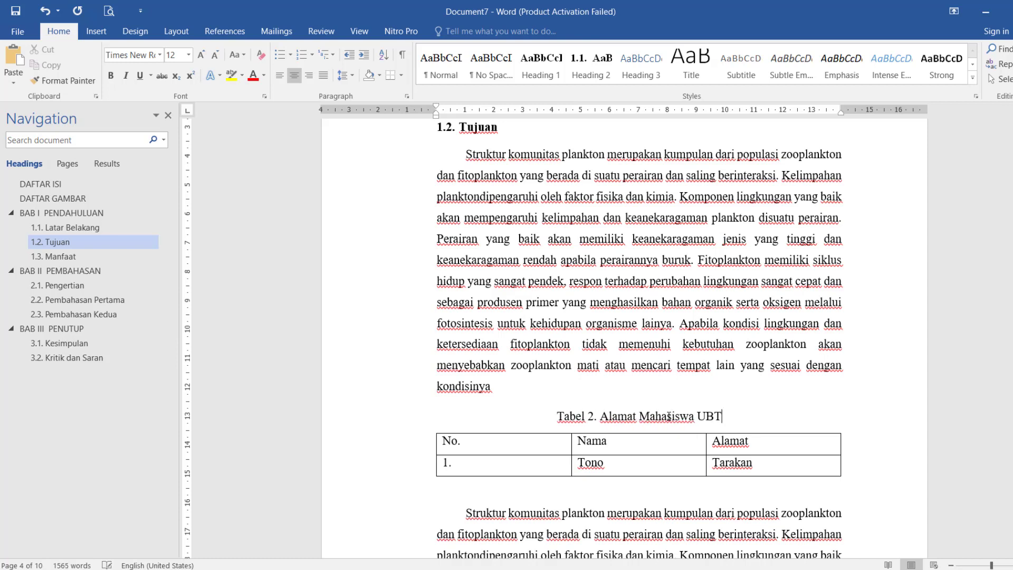
{"action": "left_click", "coordinate": [679, 323]}
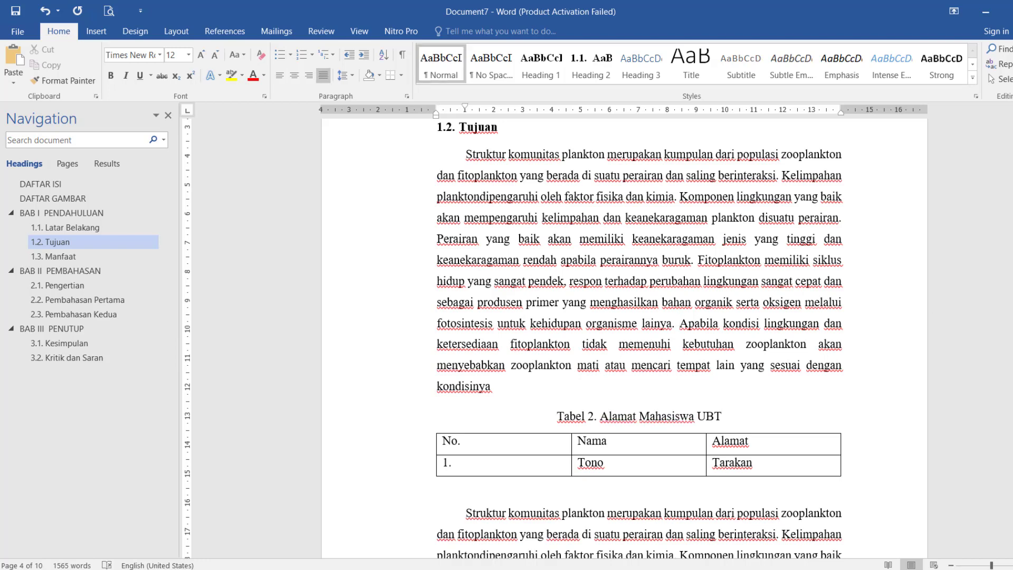
Insert a page break below the DAFTAR GAMBAR list to start a new front-matter page
{"action": "left_click_drag", "start_coordinate": [1012, 265], "coordinate": [1012, 176]}
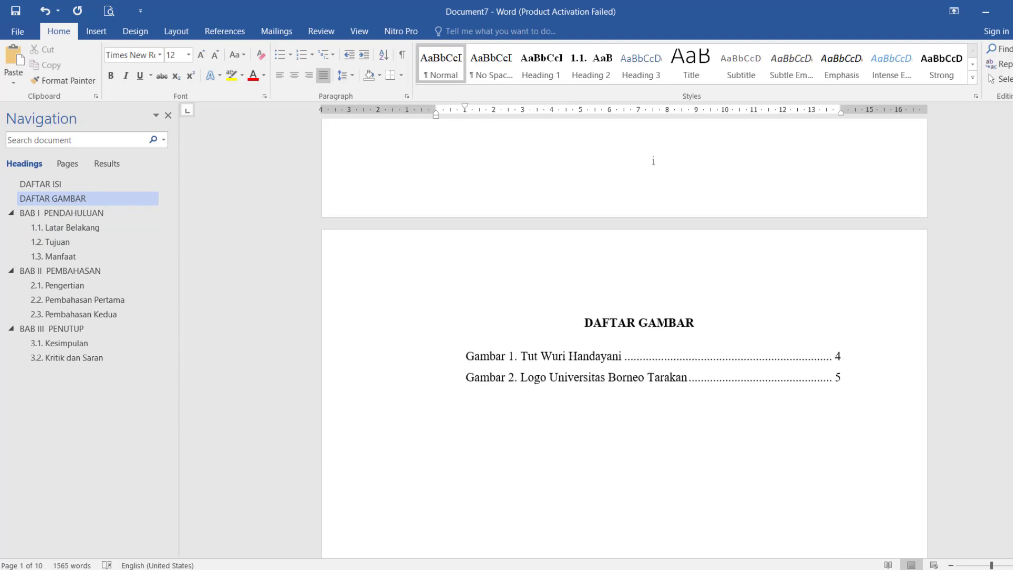
{"action": "mouse_move", "coordinate": [1012, 176]}
{"action": "left_mouse_down"}
{"action": "mouse_move", "coordinate": [1012, 206]}
{"action": "mouse_move", "coordinate": [1012, 177]}
{"action": "left_mouse_up"}
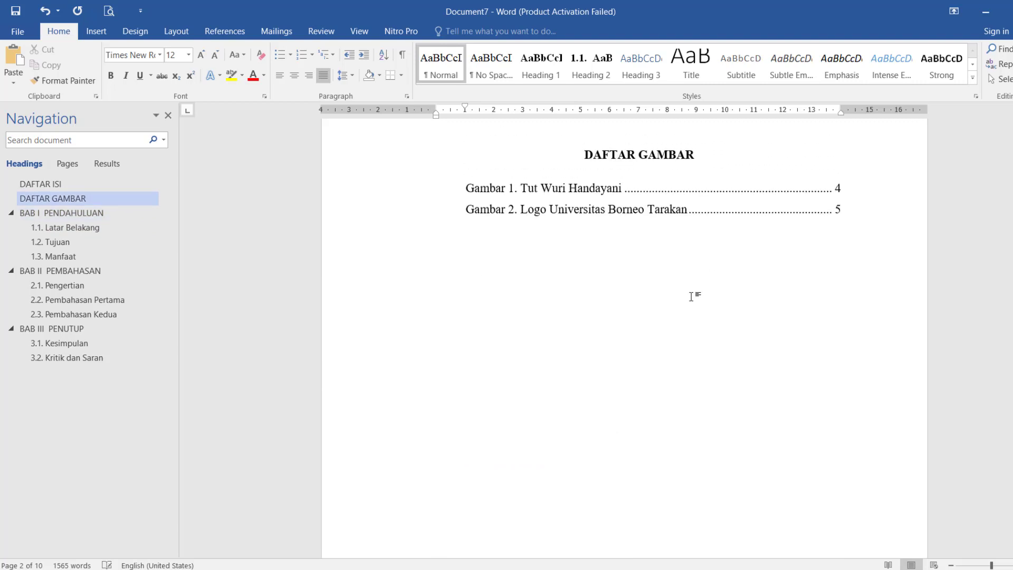
{"action": "left_click", "coordinate": [677, 272]}
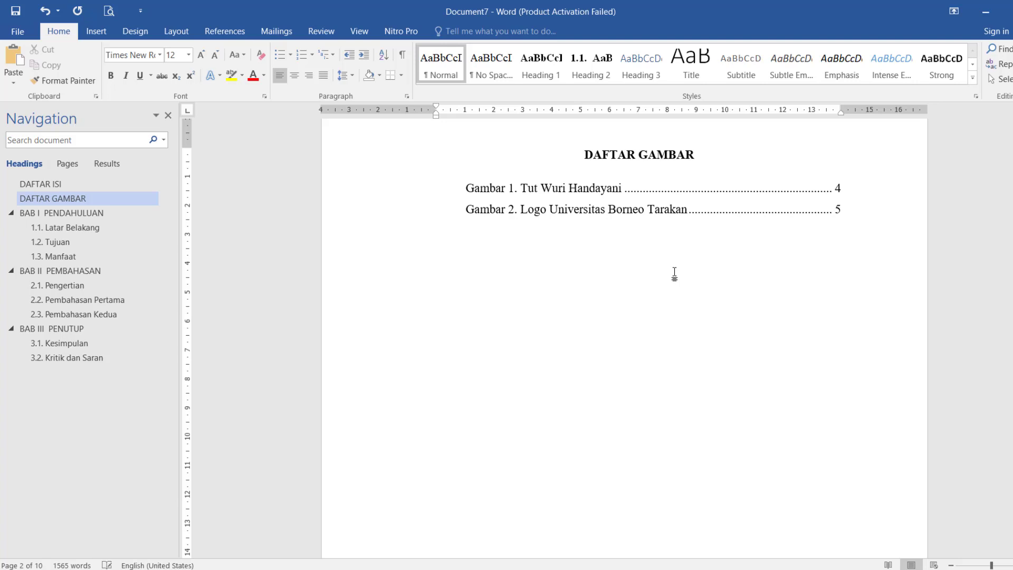
{"action": "key", "text": "ctrl+Return"}
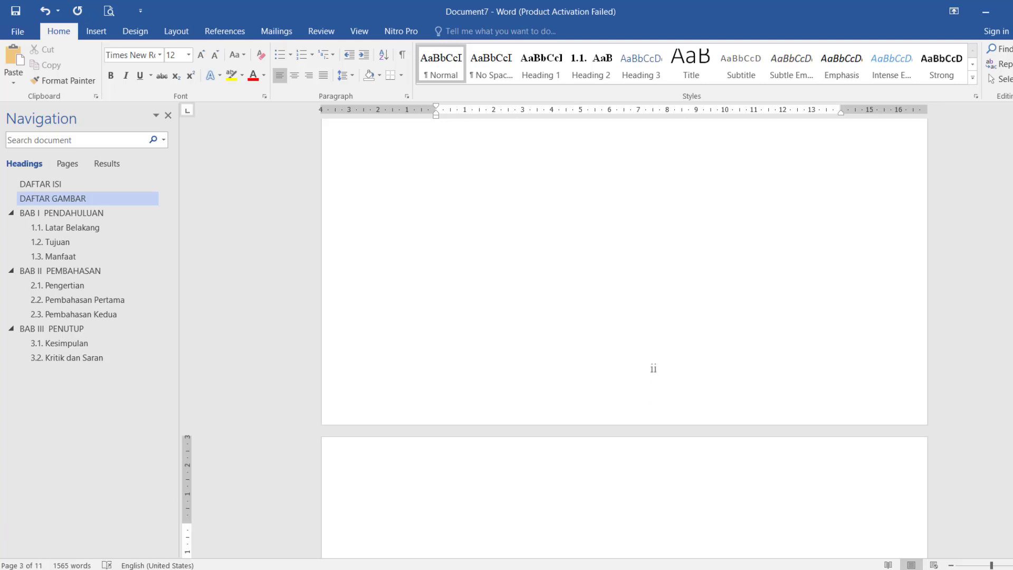
{"action": "left_click_drag", "start_coordinate": [1012, 187], "coordinate": [1012, 218]}
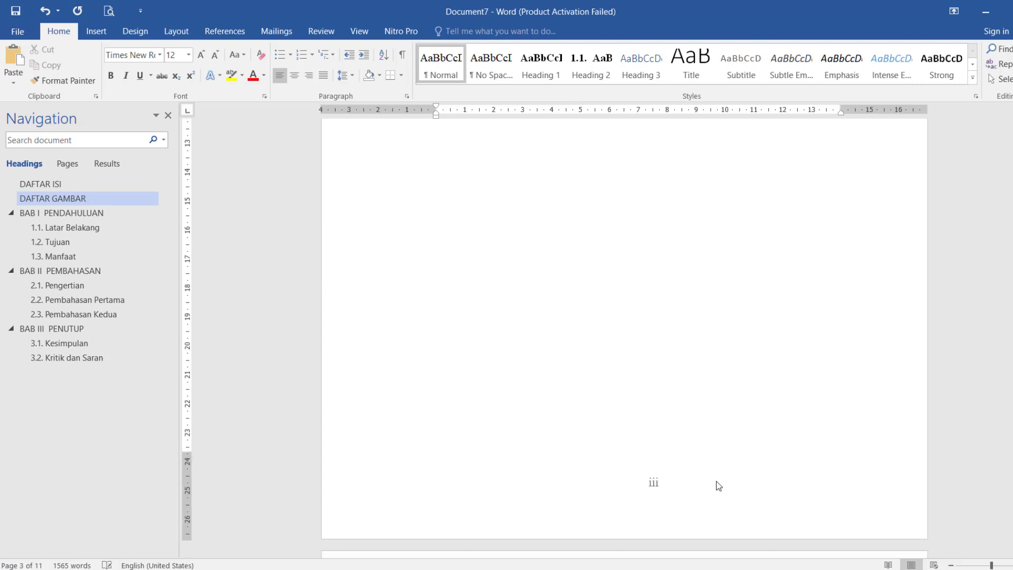
{"action": "left_click", "coordinate": [1012, 227]}
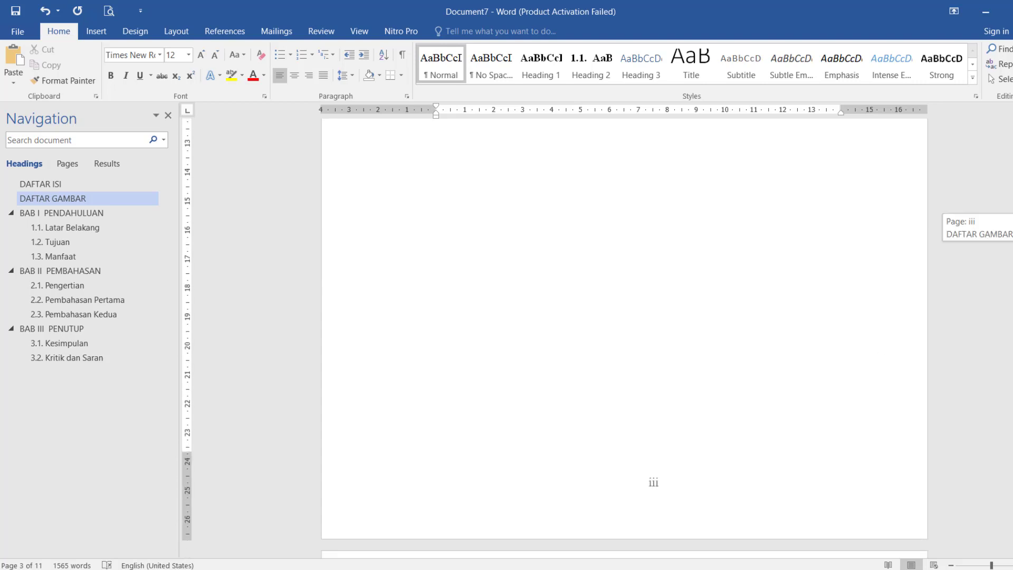
{"action": "scroll", "coordinate": [590, 195], "scroll_direction": "up", "scroll_amount": 10}
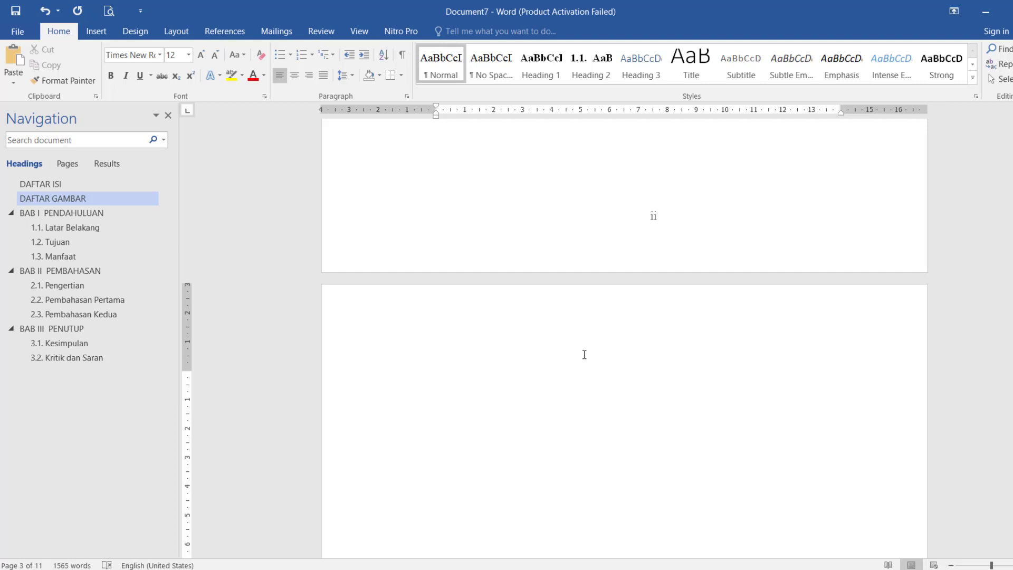
Add another page break and enter the title "DAFTAR TABEL" on the new page
{"action": "key", "text": "ctrl+Return"}
{"action": "type", "text": "DAFTA"}
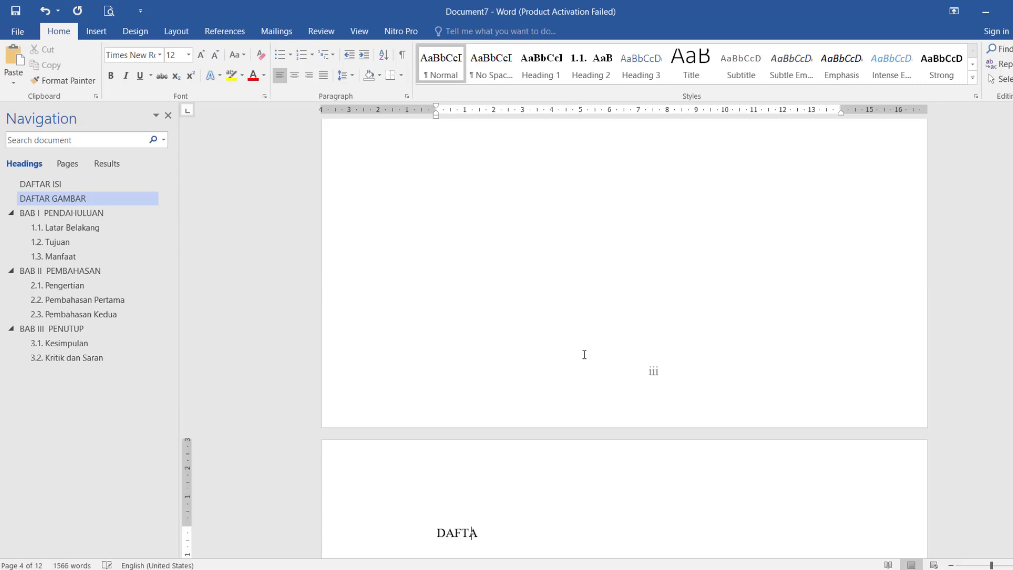
{"action": "type", "text": "R TABEL"}
Remove the extra blank page between the DAFTAR GAMBAR page and the DAFTAR TABEL title
{"action": "left_click_drag", "start_coordinate": [1012, 225], "coordinate": [1012, 203]}
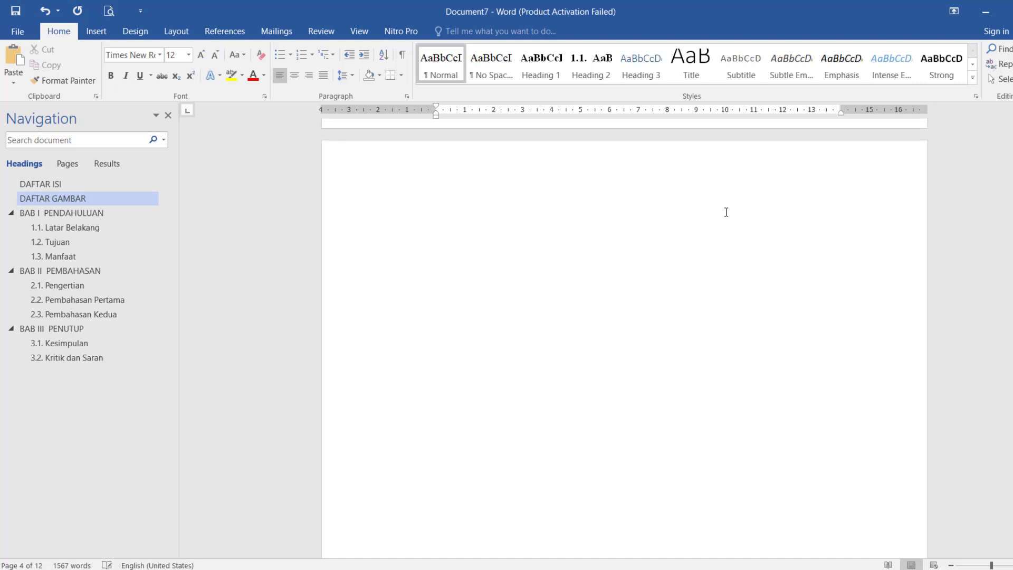
{"action": "left_click", "coordinate": [695, 222]}
{"action": "key", "text": "Delete"}
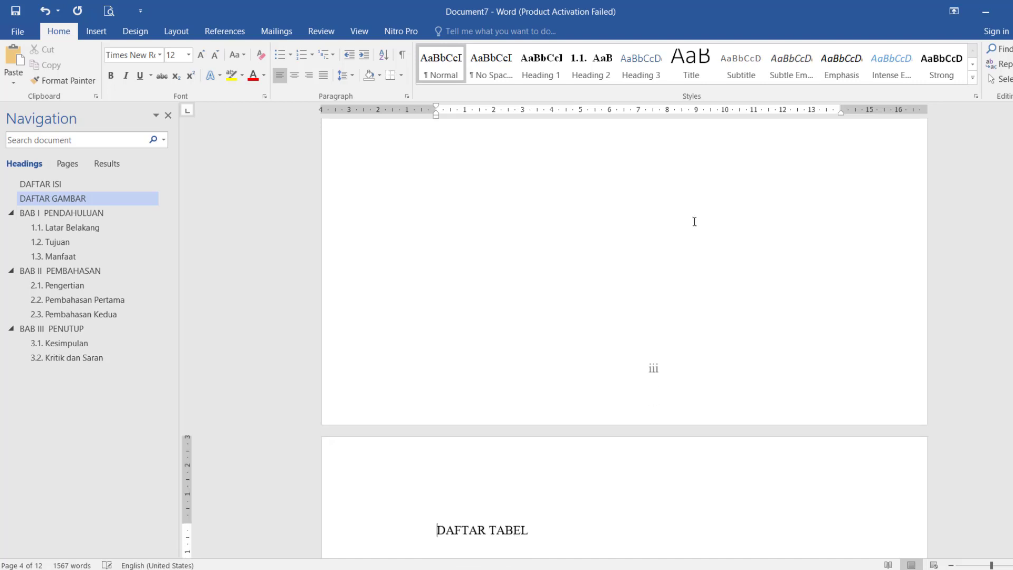
{"action": "key", "text": "BackSpace"}
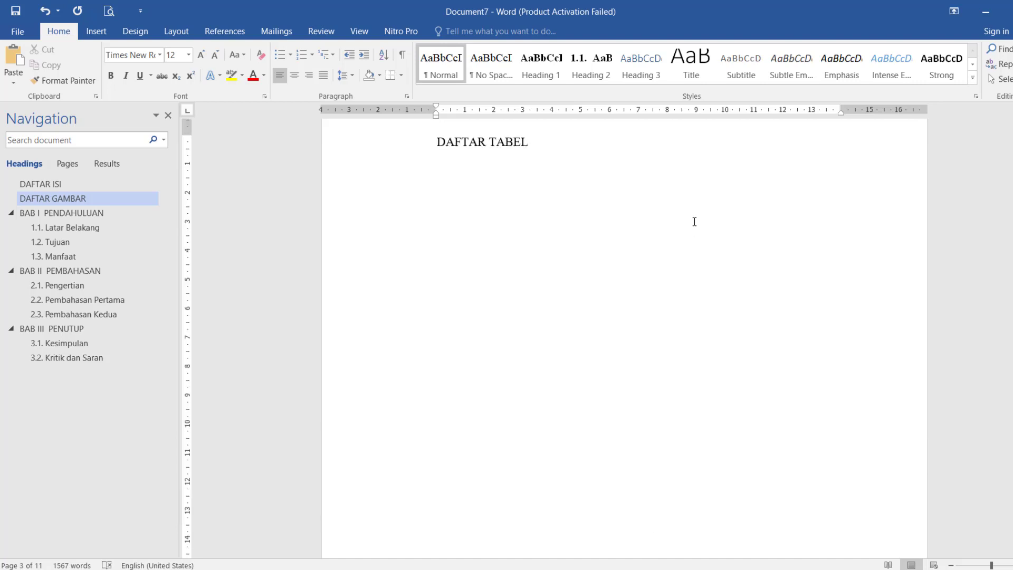
Insert a list of tables with the caption label Tabel below the DAFTAR TABEL title and remove the extra blank line above it
{"action": "scroll", "coordinate": [607, 290], "scroll_direction": "up", "scroll_amount": 3}
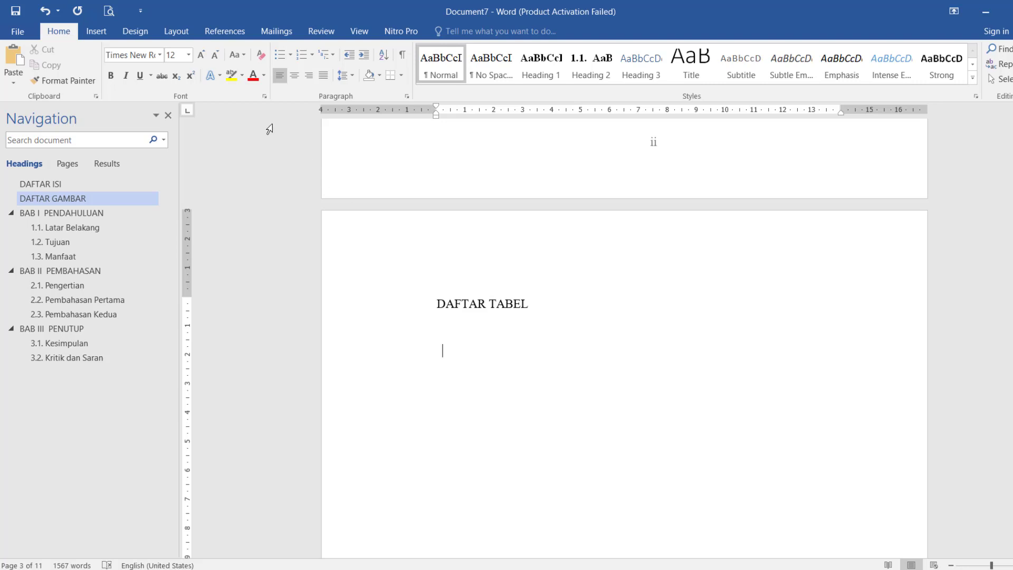
{"action": "left_click", "coordinate": [230, 27]}
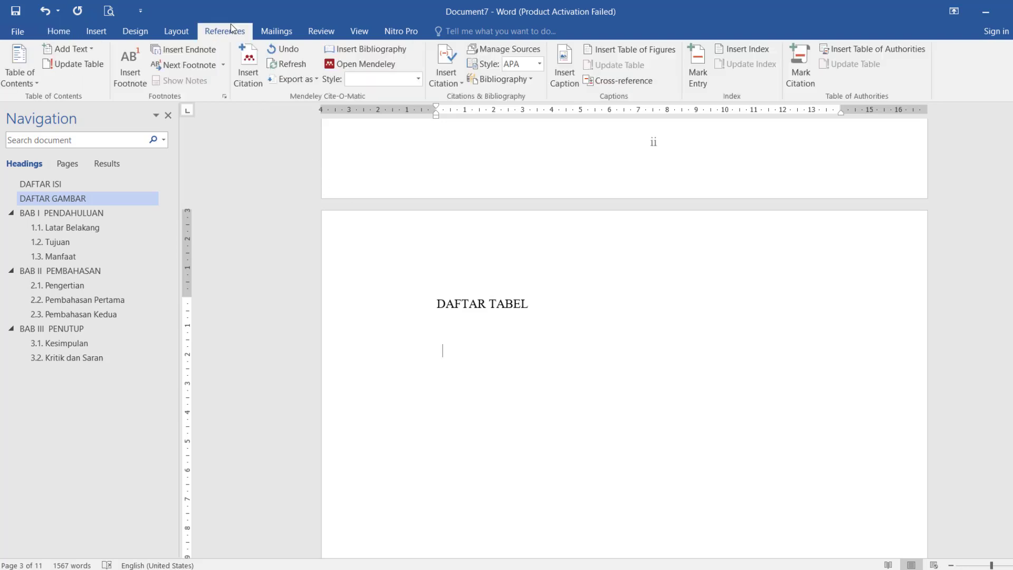
{"action": "left_click", "coordinate": [664, 48]}
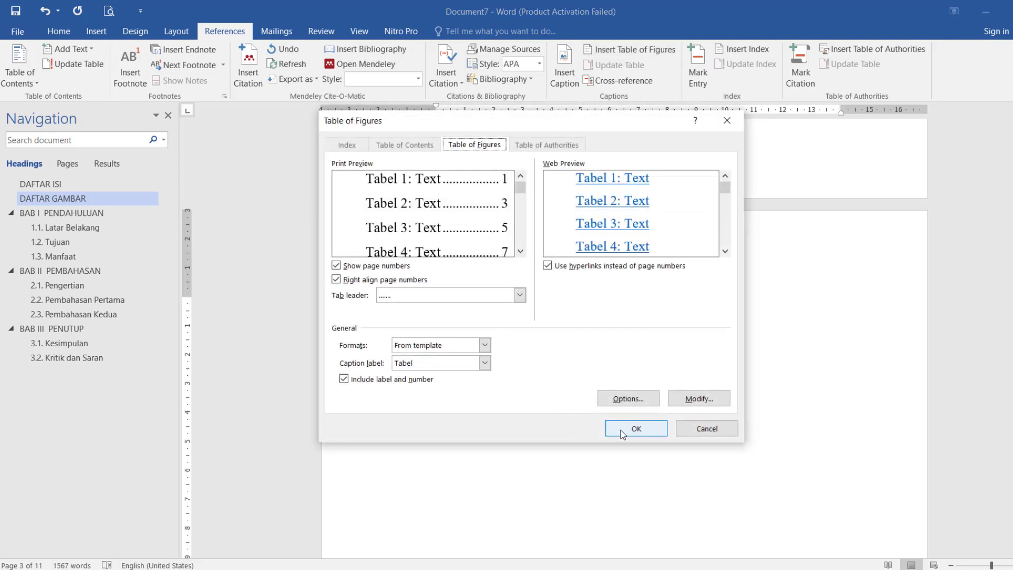
{"action": "left_click", "coordinate": [636, 429]}
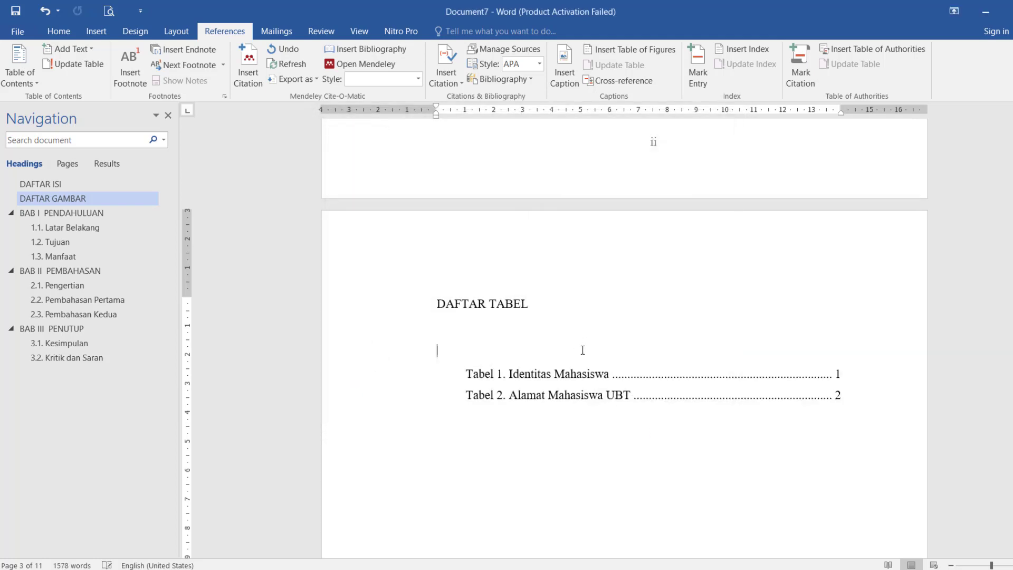
{"action": "key", "text": "BackSpace"}
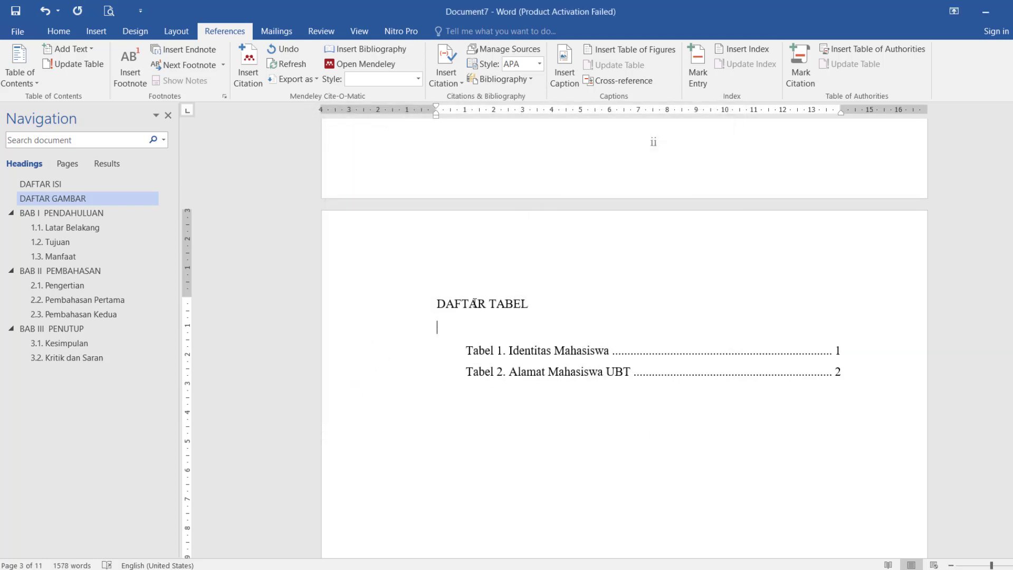
Apply the Heading 1 style to the DAFTAR TABEL title
{"action": "left_click_drag", "start_coordinate": [438, 304], "coordinate": [525, 306]}
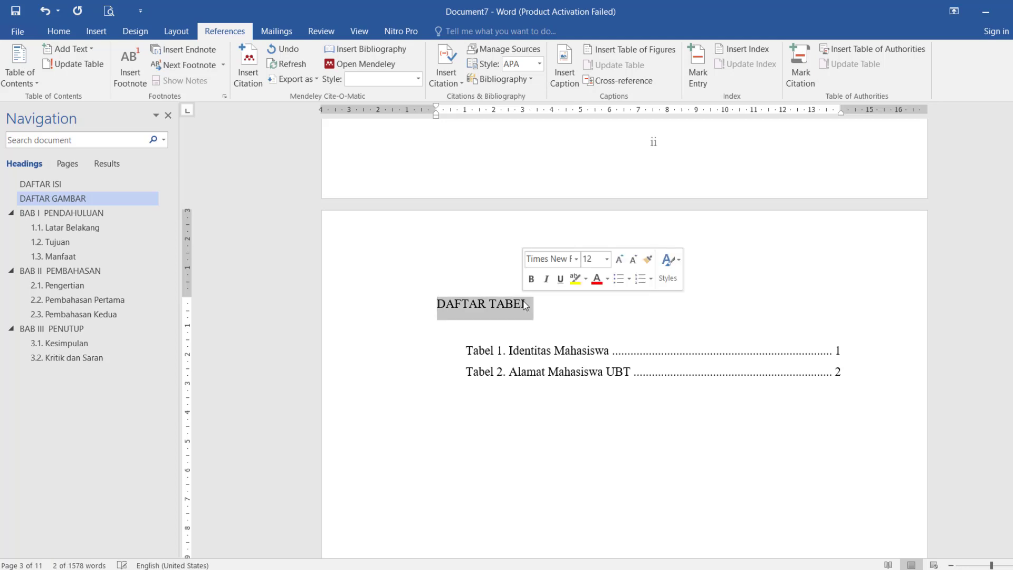
{"action": "left_click", "coordinate": [60, 33]}
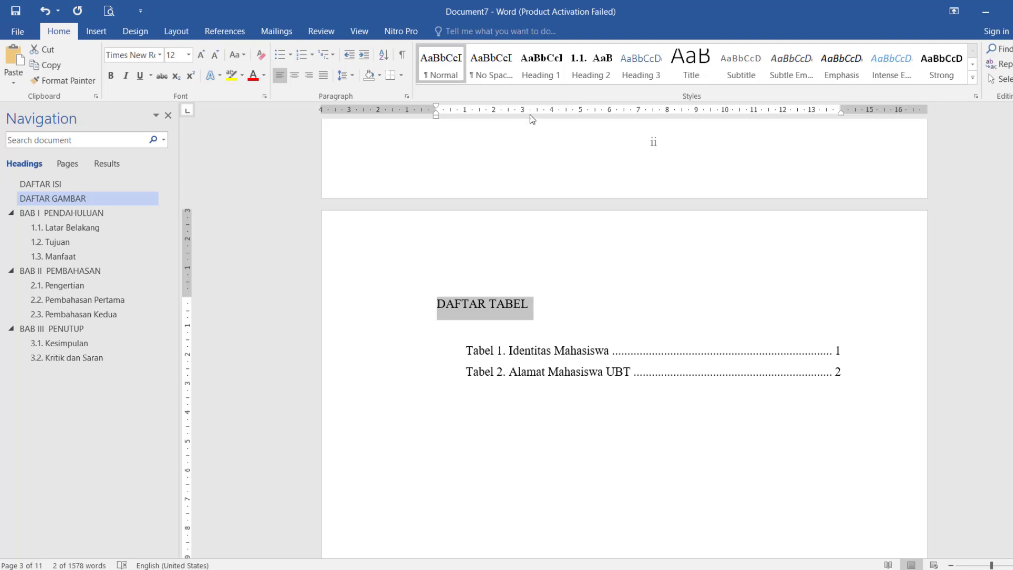
{"action": "left_click", "coordinate": [541, 66]}
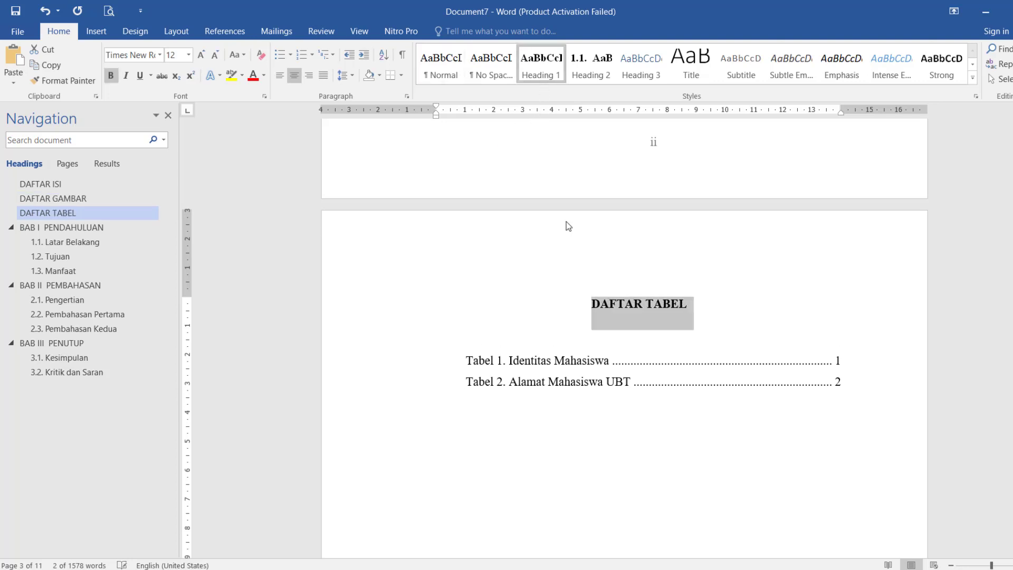
{"action": "left_click", "coordinate": [610, 329]}
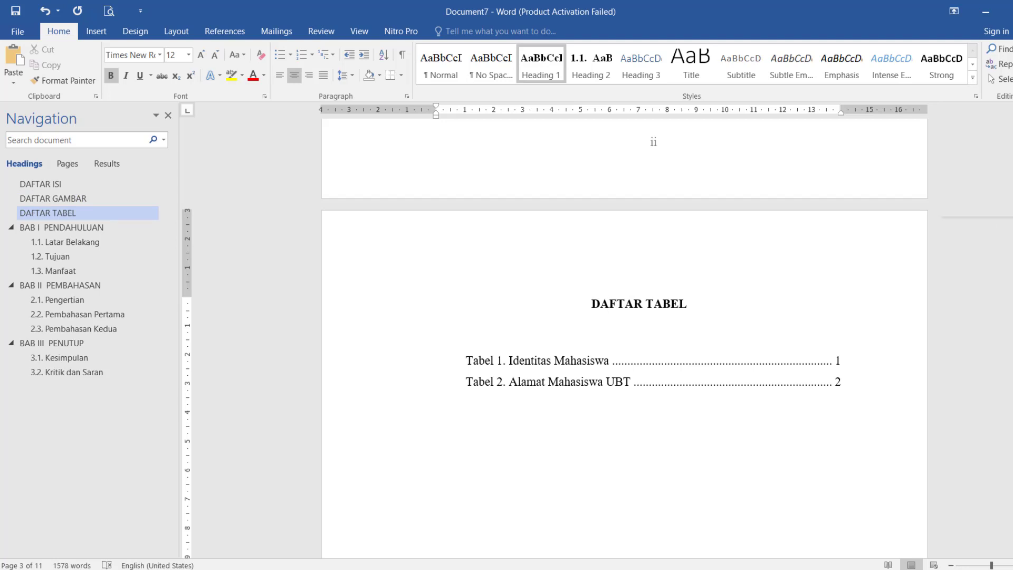
Update the entire table of contents under DAFTAR ISI, including its entries and page numbers
{"action": "scroll", "coordinate": [993, 225], "scroll_direction": "up", "scroll_amount": 2}
{"action": "scroll", "coordinate": [993, 225], "scroll_direction": "up", "scroll_amount": 1}
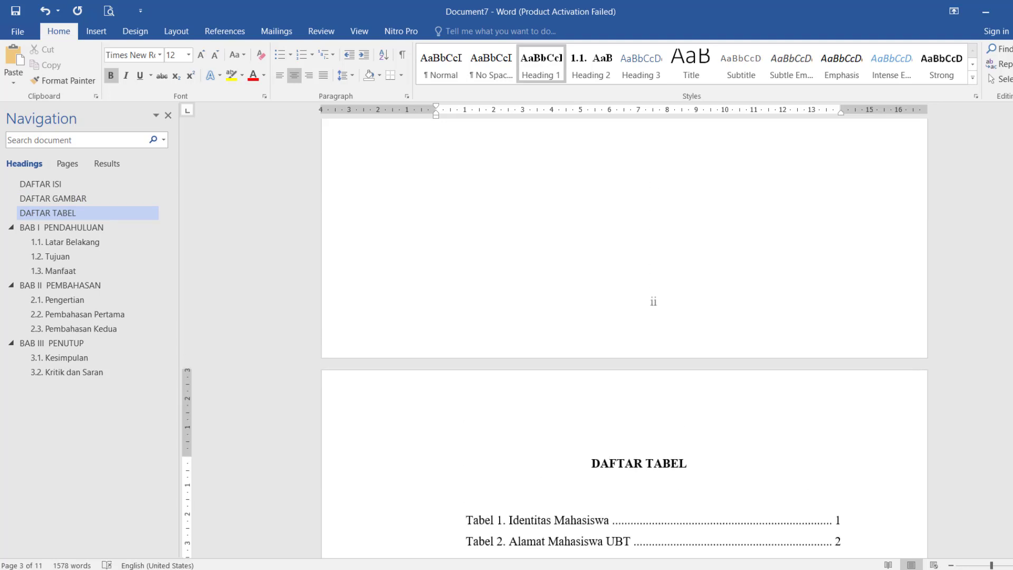
{"action": "scroll", "coordinate": [994, 225], "scroll_direction": "up", "scroll_amount": 10}
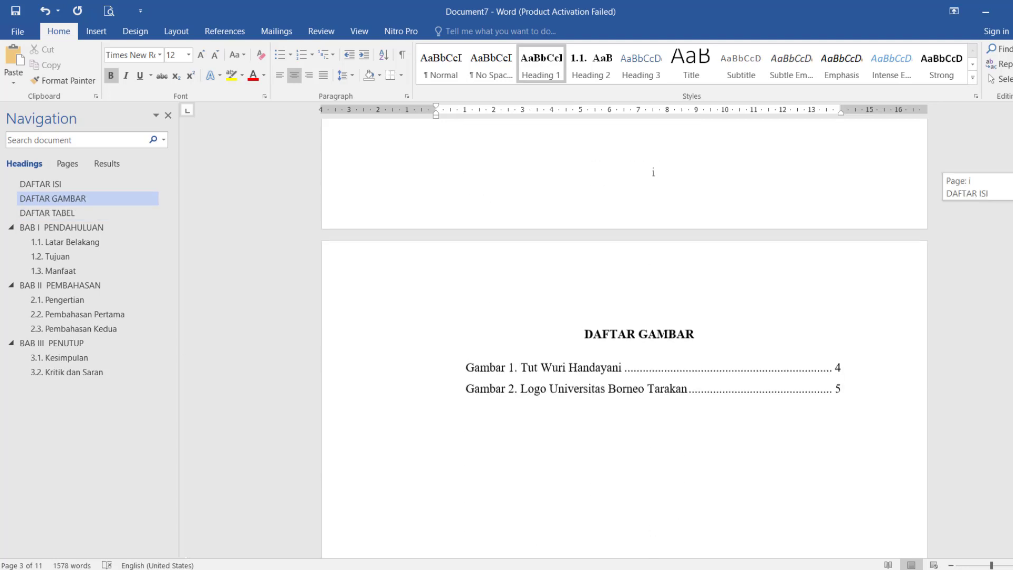
{"action": "scroll", "coordinate": [993, 226], "scroll_direction": "up", "scroll_amount": 7}
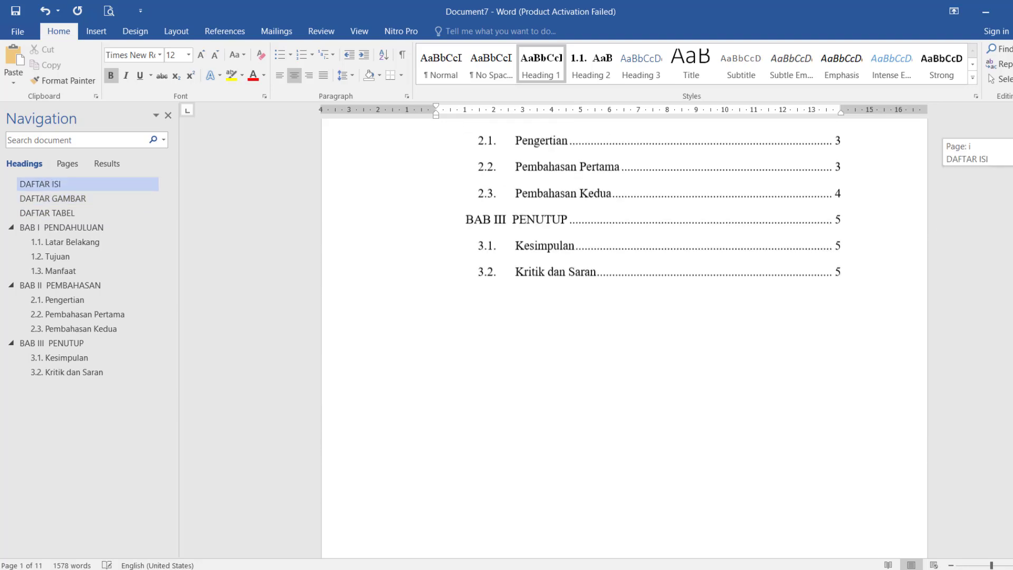
{"action": "scroll", "coordinate": [993, 225], "scroll_direction": "up", "scroll_amount": 4}
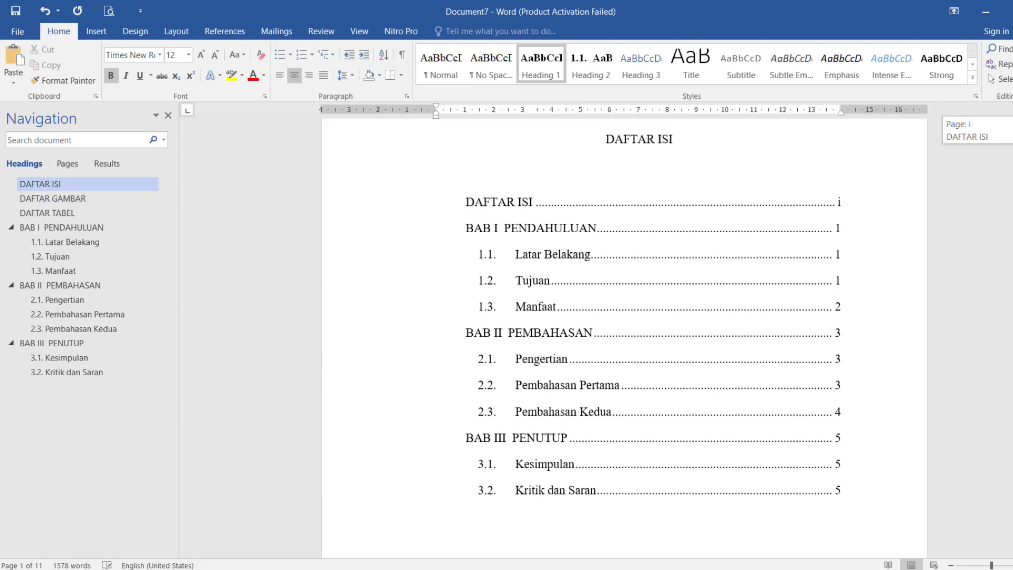
{"action": "left_click_drag", "start_coordinate": [1012, 130], "coordinate": [1012, 121]}
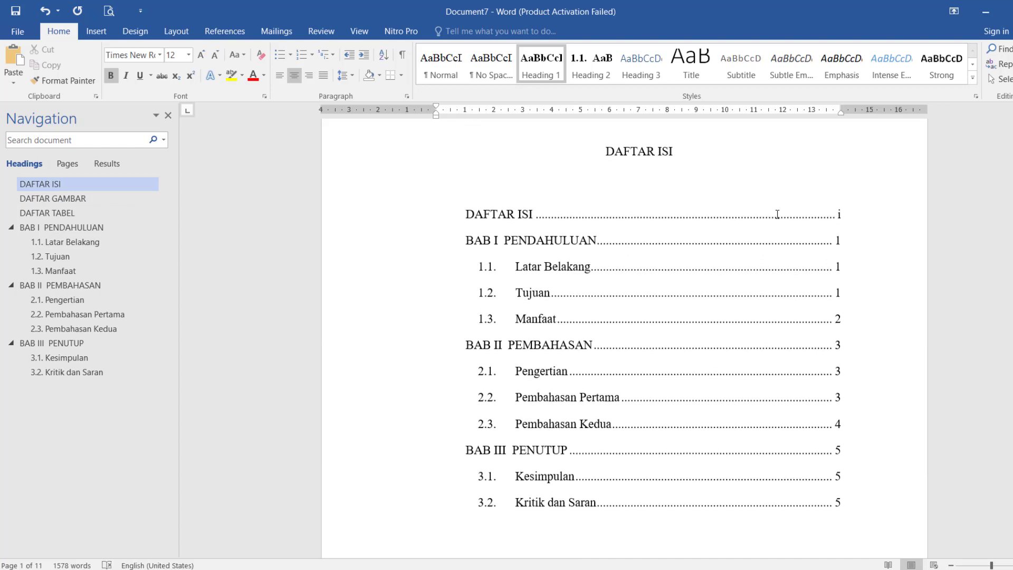
{"action": "left_click", "coordinate": [541, 266]}
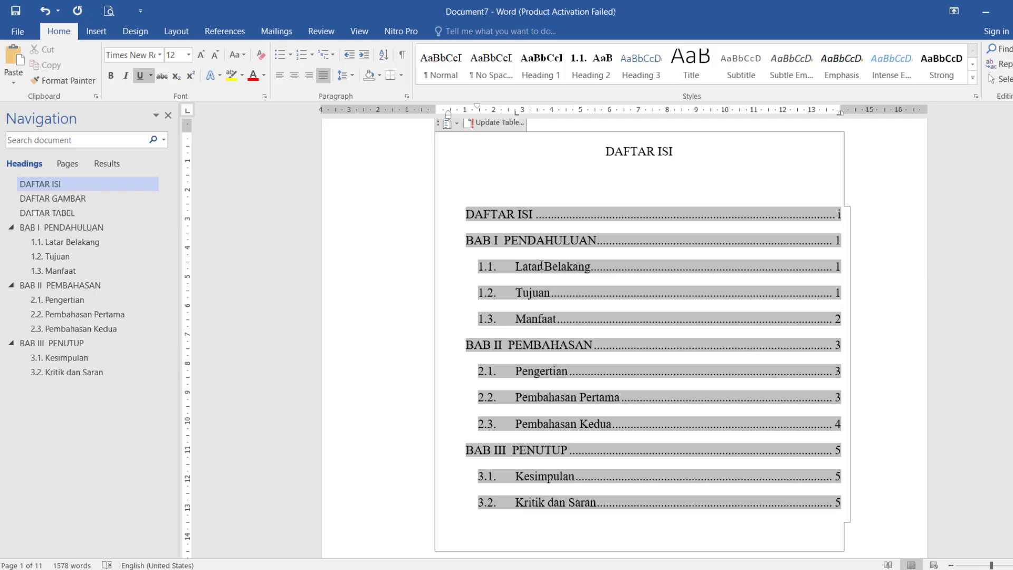
{"action": "right_click", "coordinate": [542, 265]}
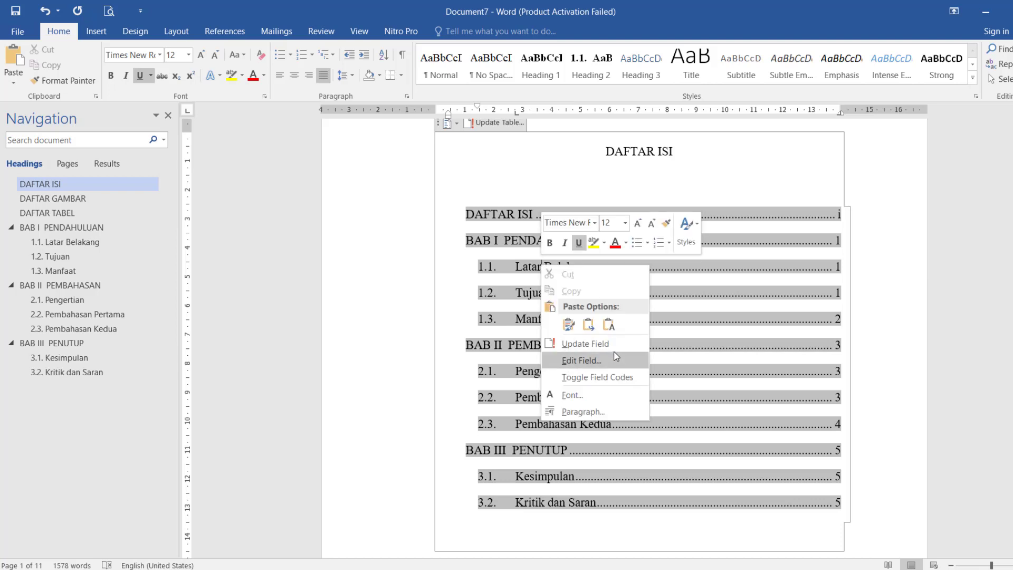
{"action": "left_click", "coordinate": [616, 351]}
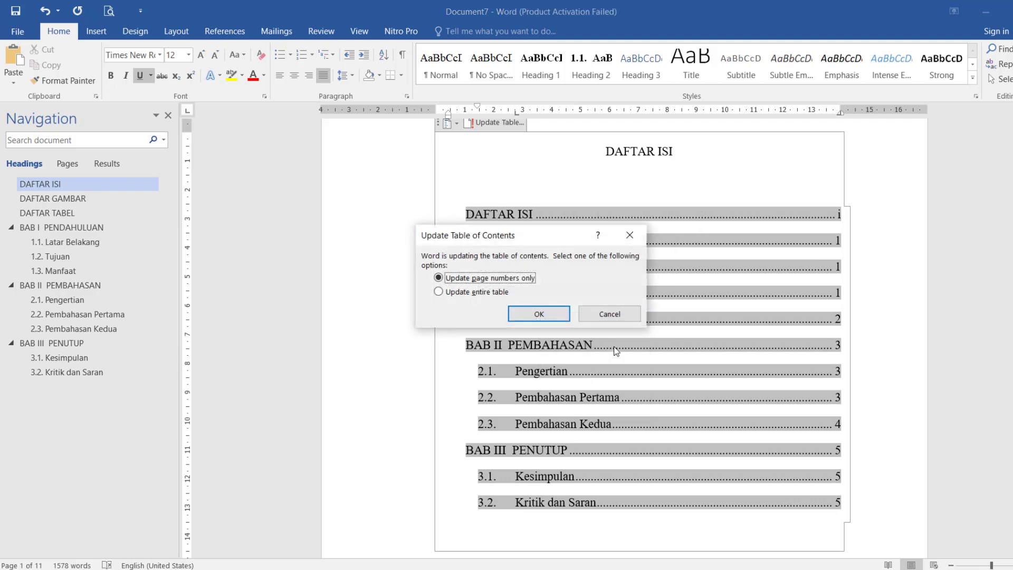
{"action": "left_click", "coordinate": [483, 294]}
{"action": "left_click", "coordinate": [532, 313]}
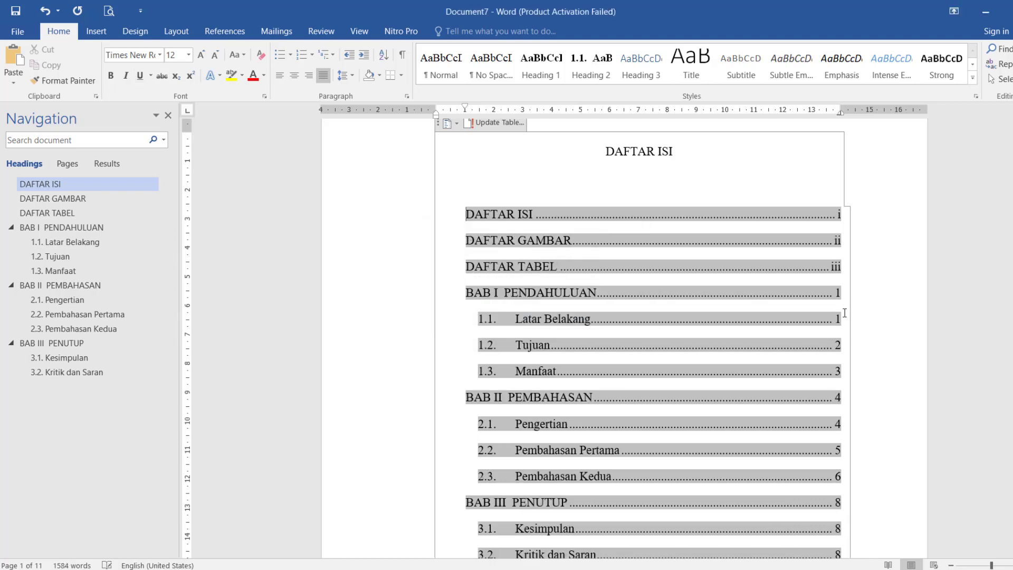
{"action": "left_click", "coordinate": [855, 315]}
{"action": "left_click", "coordinate": [760, 166]}
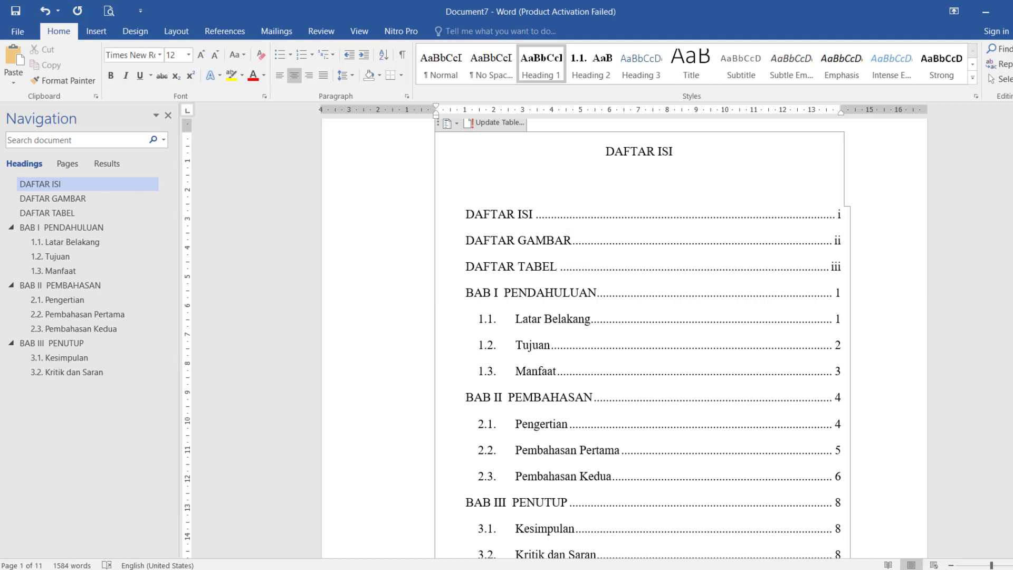
Insert a page break after the last paragraph of section 3.2 and enter the title "DAFTAR PUSTAKA" on the new page
{"action": "left_click_drag", "start_coordinate": [1012, 126], "coordinate": [1012, 127]}
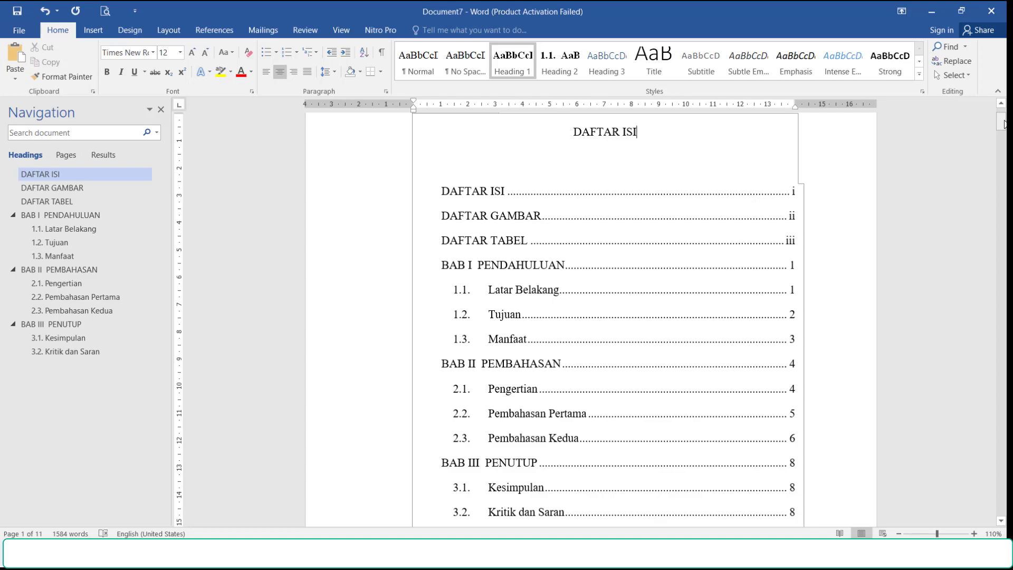
{"action": "left_click_drag", "start_coordinate": [1004, 123], "coordinate": [1003, 513]}
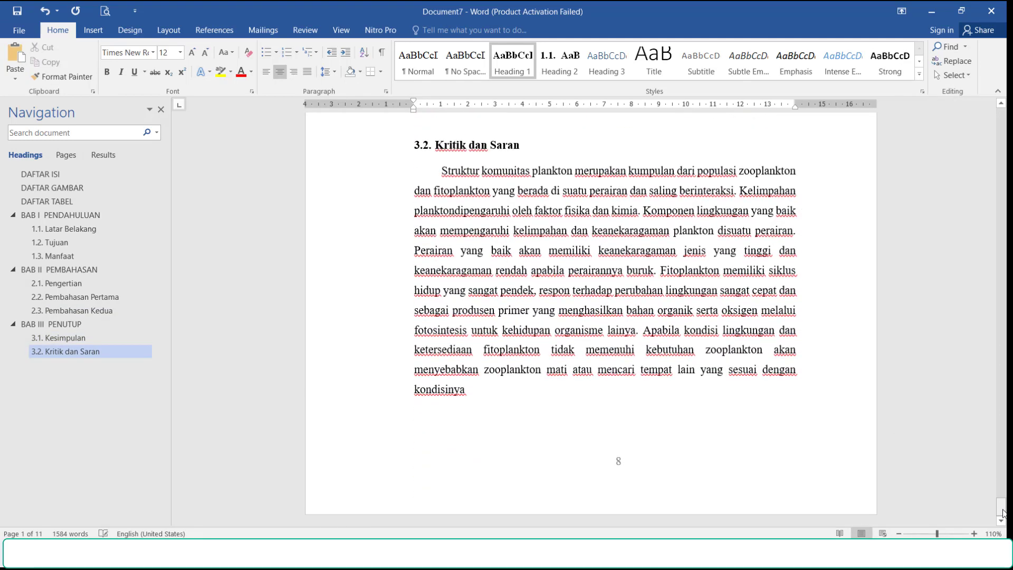
{"action": "left_click", "coordinate": [647, 413]}
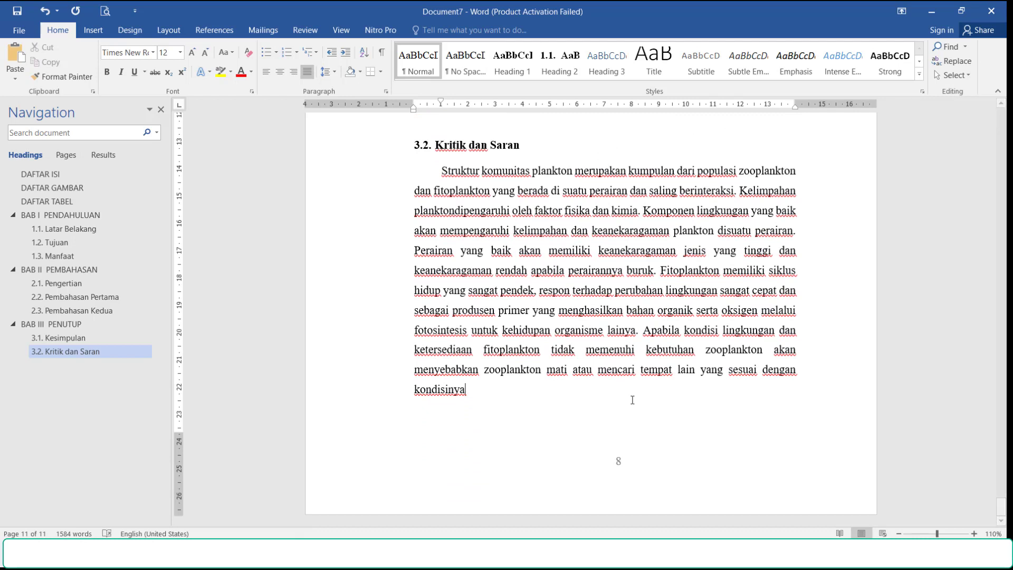
{"action": "key", "text": "ctrl+Return"}
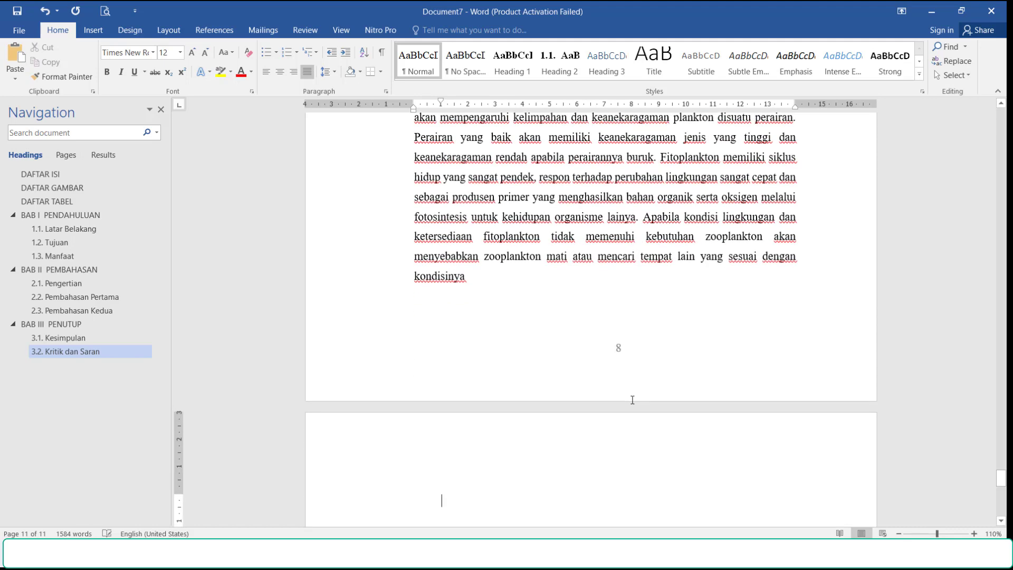
{"action": "left_click_drag", "start_coordinate": [1005, 483], "coordinate": [1005, 486]}
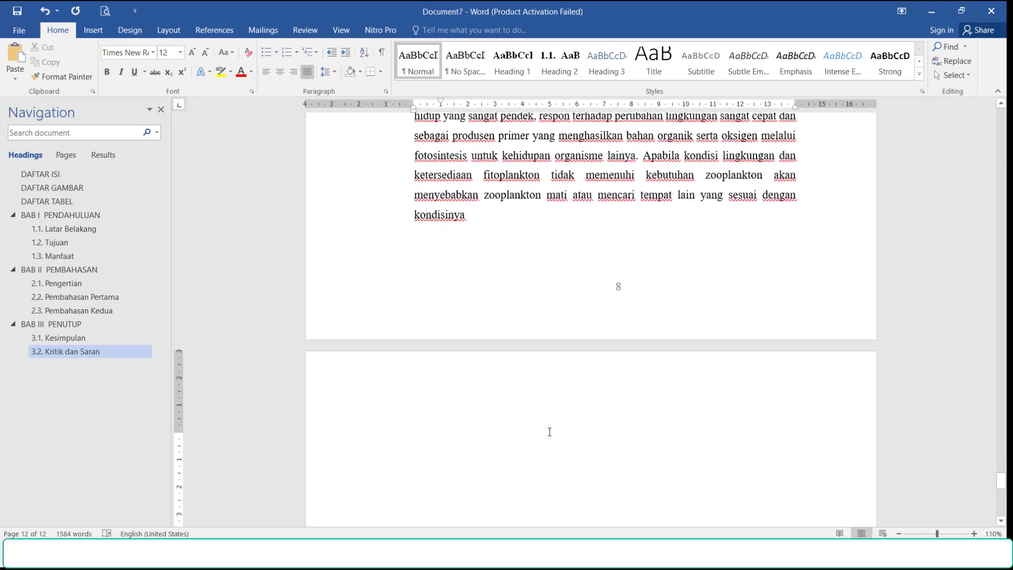
{"action": "type", "text": "DAFTAR PU"}
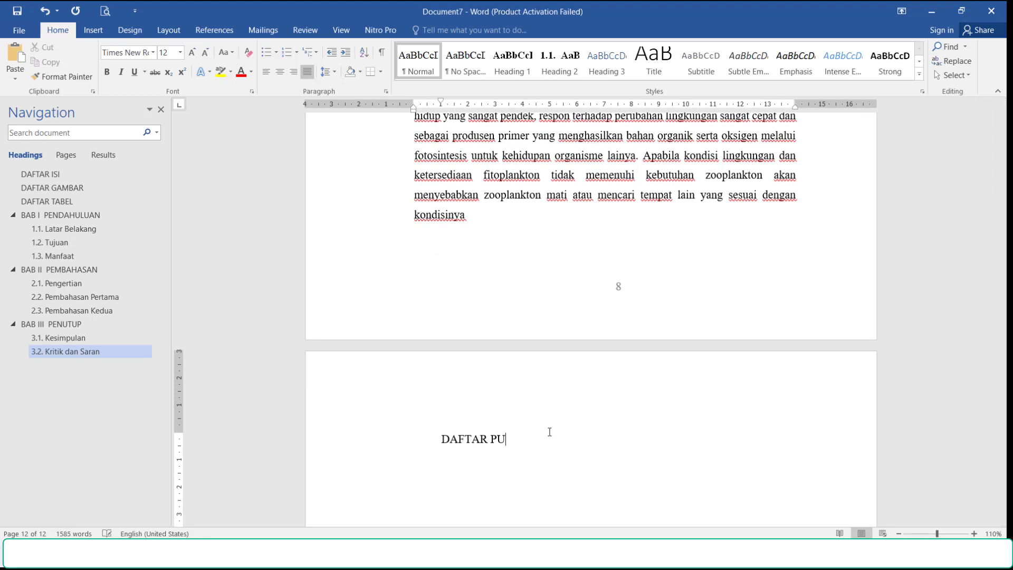
{"action": "type", "text": "STAKA"}
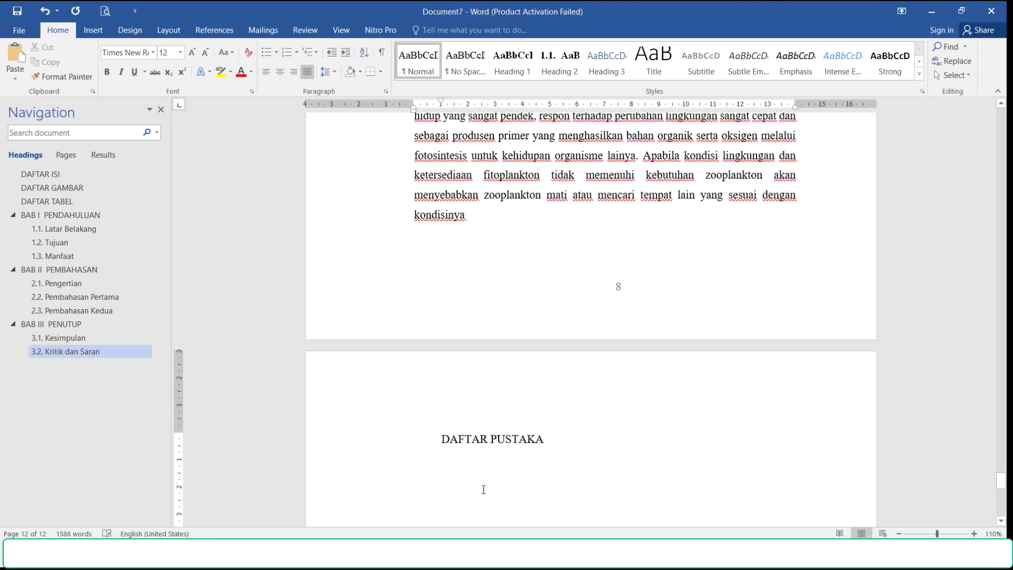
Apply the Heading 1 style to the DAFTAR PUSTAKA title
{"action": "left_click_drag", "start_coordinate": [439, 439], "coordinate": [562, 438]}
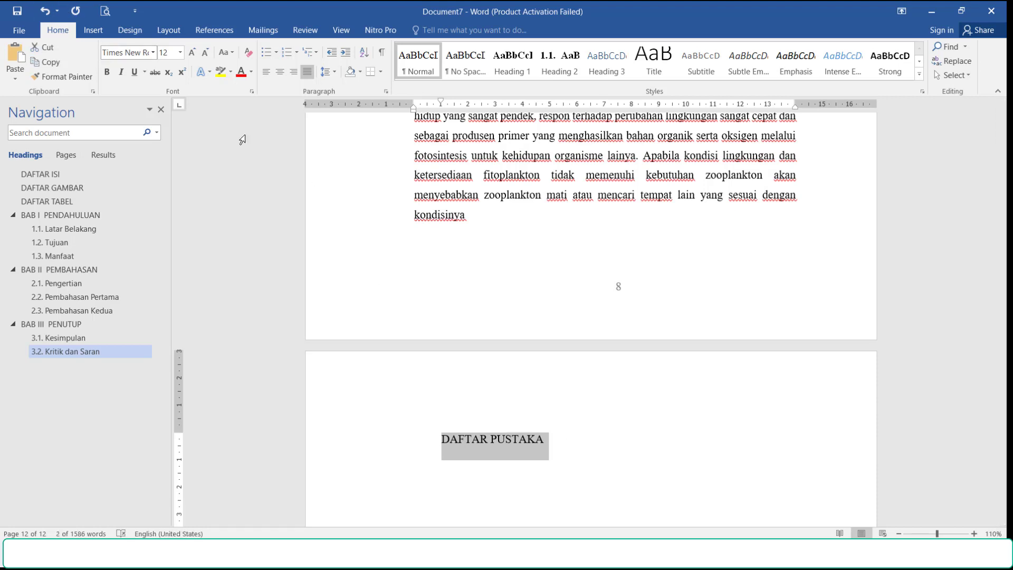
{"action": "left_click", "coordinate": [524, 61]}
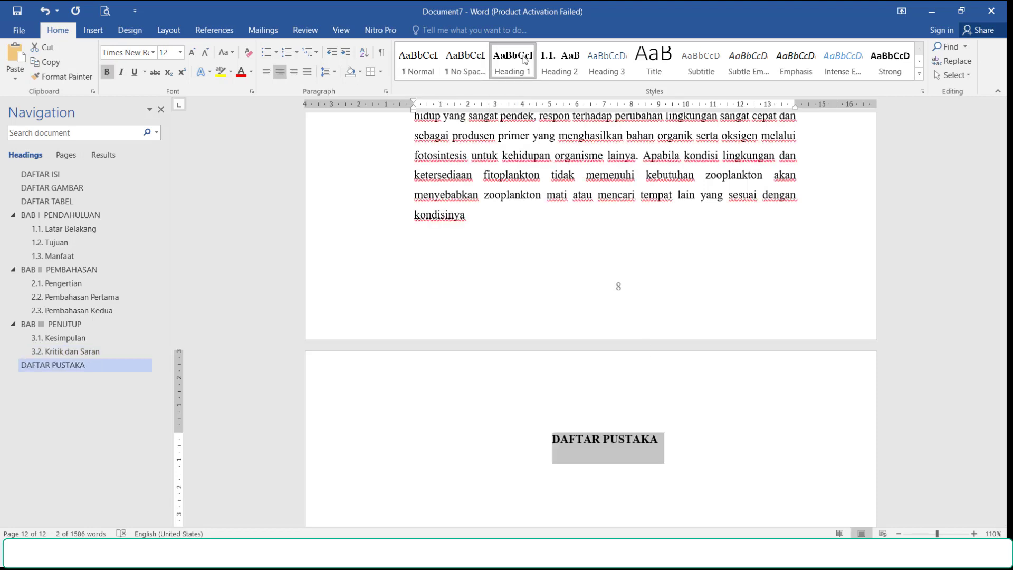
{"action": "left_click", "coordinate": [643, 464]}
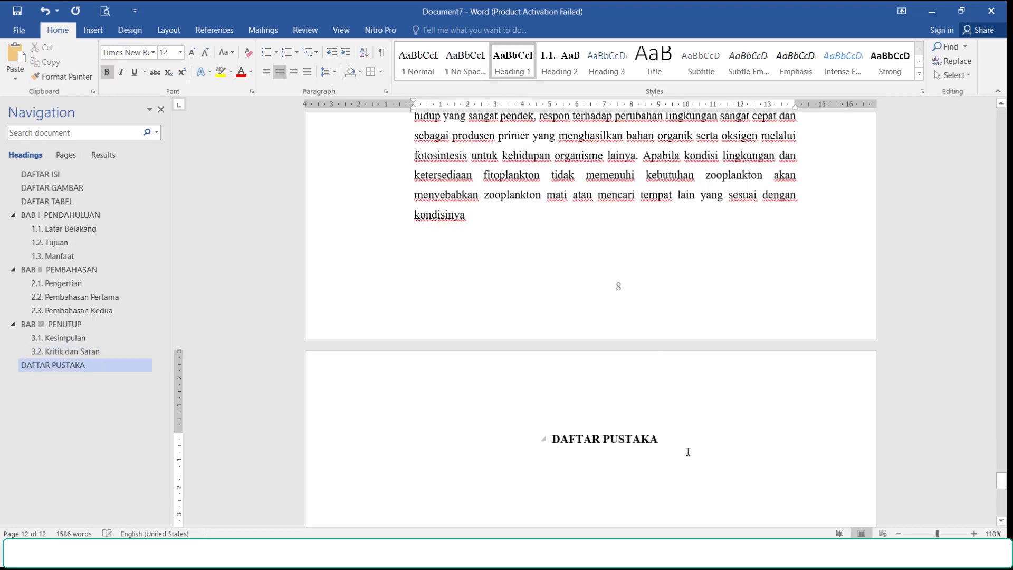
Start a new Journal Article citation source at the end of section 2.3's last paragraph, keeping the APA style
{"action": "left_click_drag", "start_coordinate": [1001, 481], "coordinate": [1004, 420]}
{"action": "left_click", "coordinate": [469, 409]}
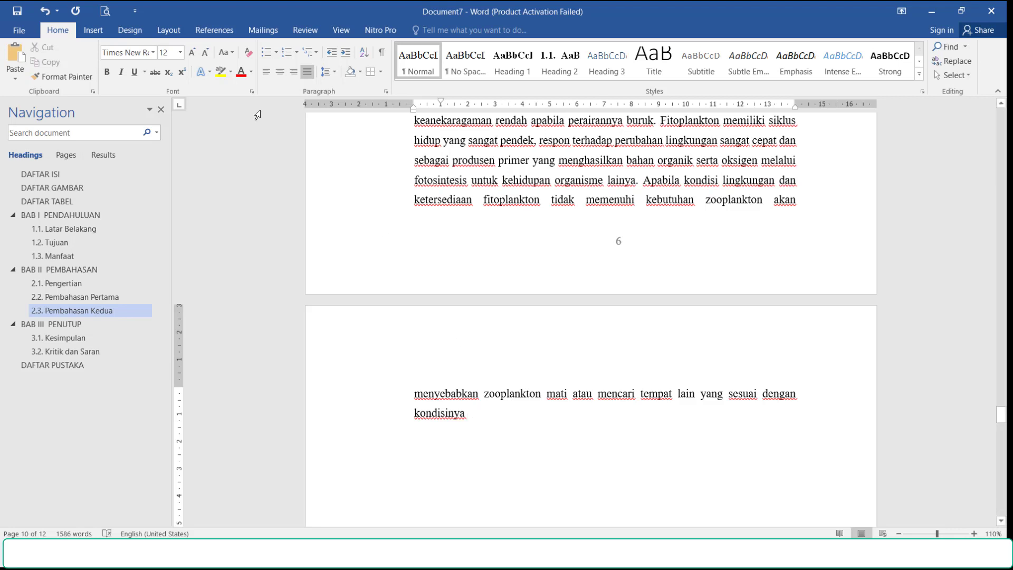
{"action": "left_click", "coordinate": [228, 31]}
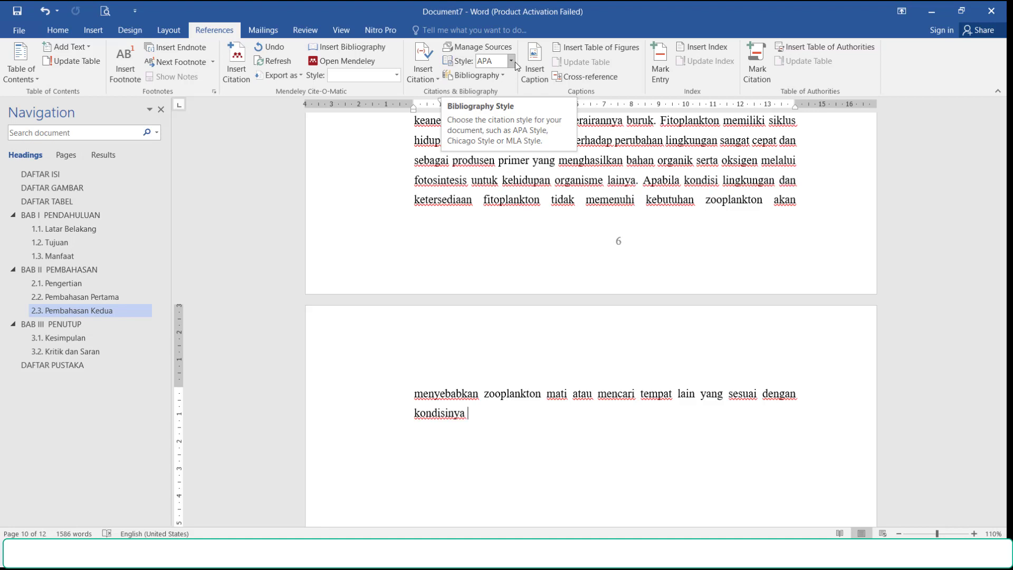
{"action": "left_click", "coordinate": [511, 62]}
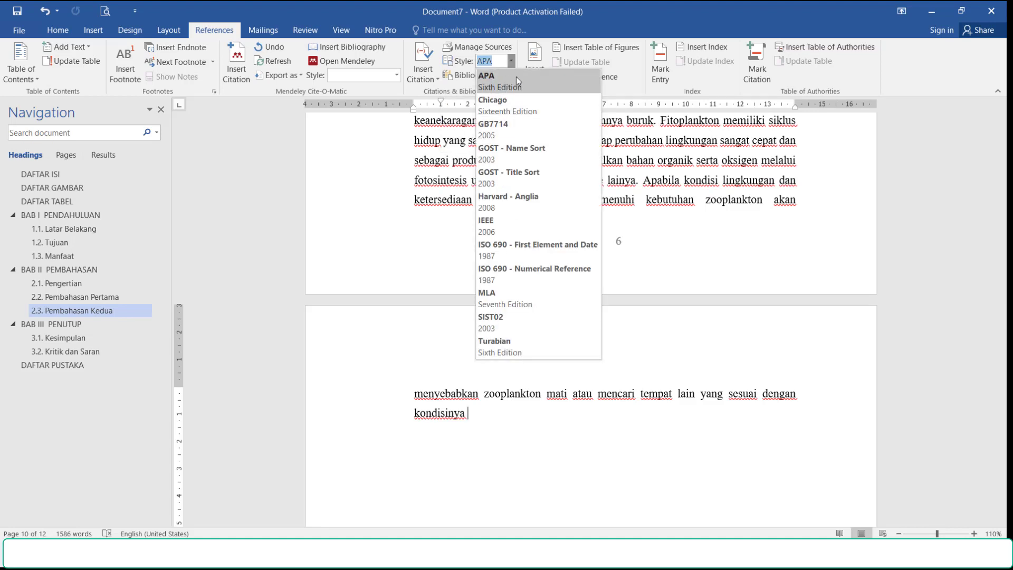
{"action": "left_click", "coordinate": [513, 62]}
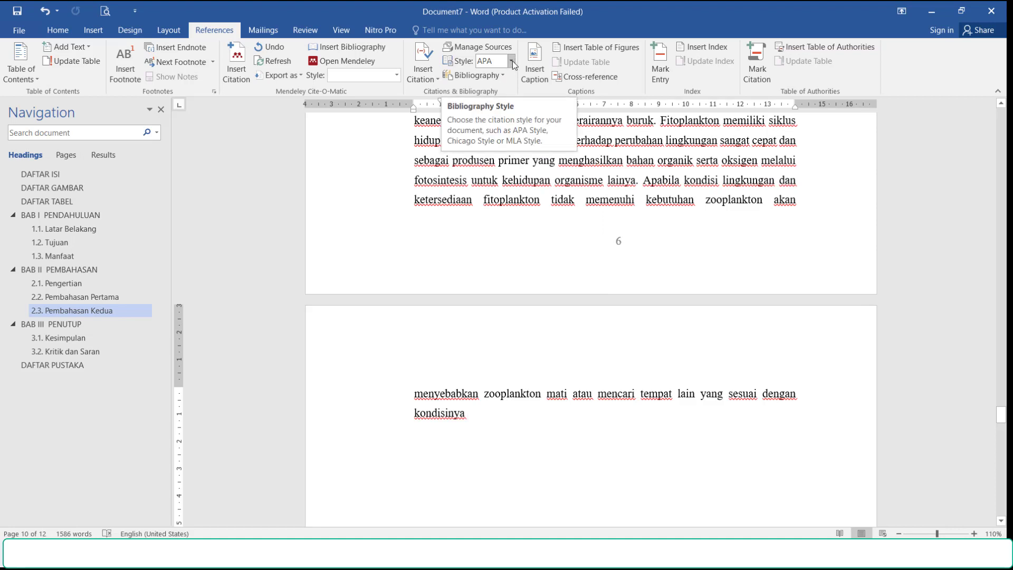
{"action": "left_click", "coordinate": [425, 57]}
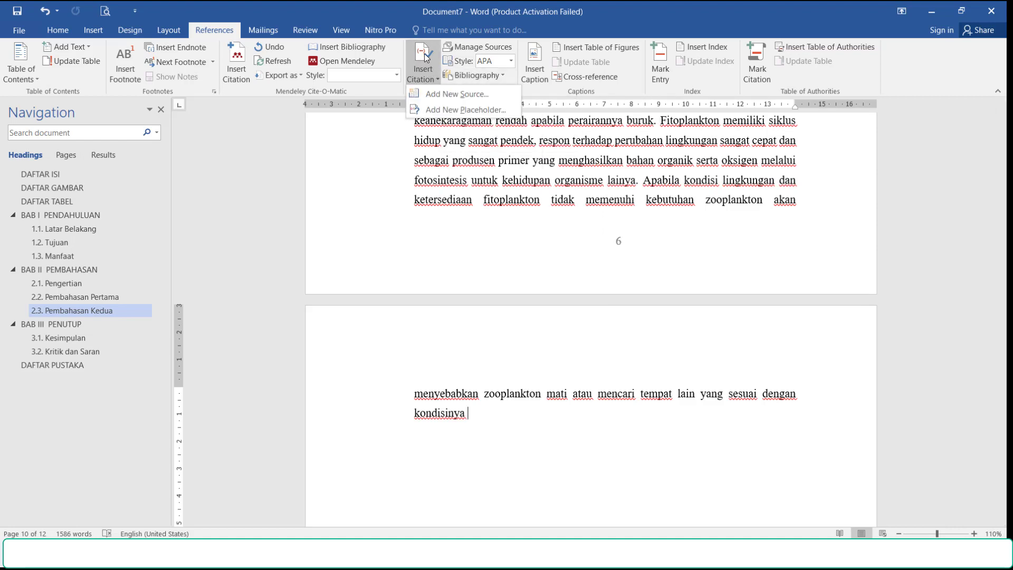
{"action": "left_click", "coordinate": [489, 96]}
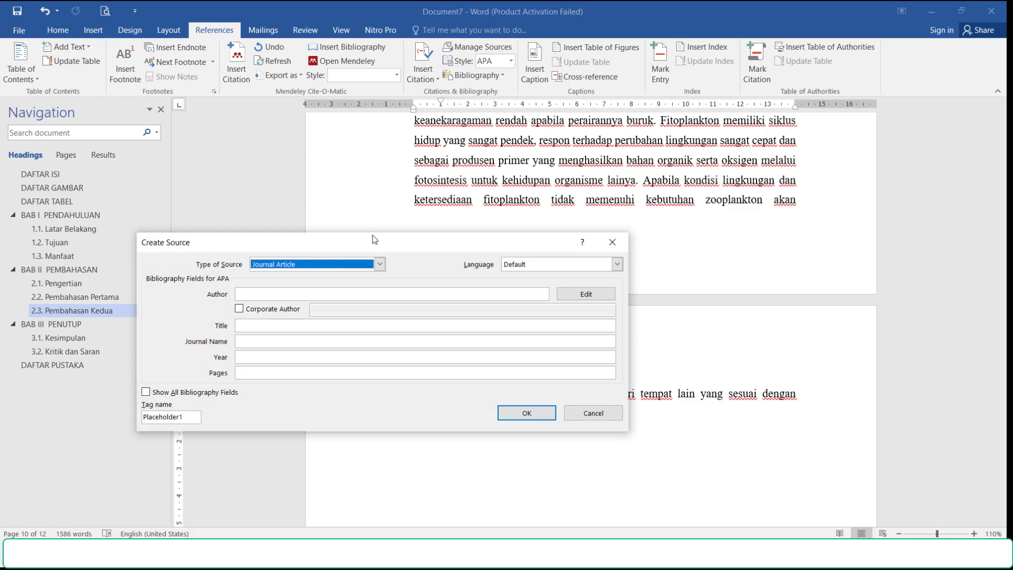
{"action": "left_click_drag", "start_coordinate": [373, 247], "coordinate": [491, 156]}
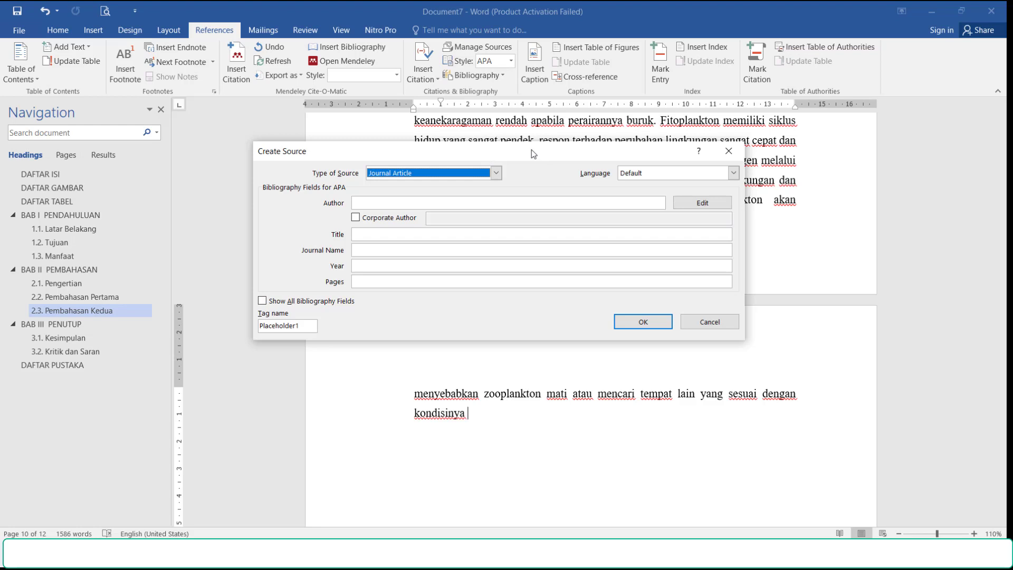
{"action": "left_click_drag", "start_coordinate": [531, 150], "coordinate": [573, 161]}
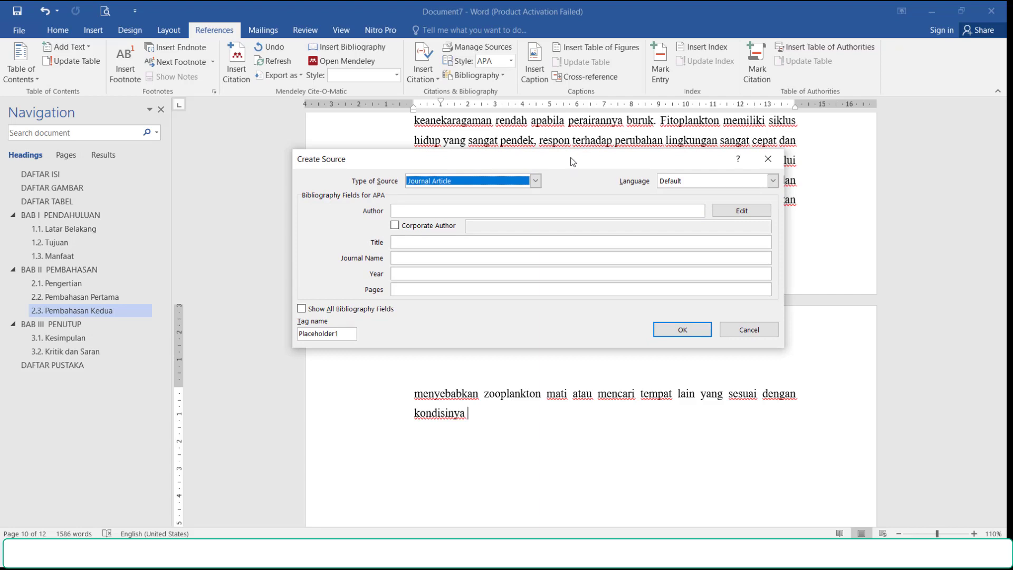
{"action": "left_click_drag", "start_coordinate": [573, 162], "coordinate": [577, 156]}
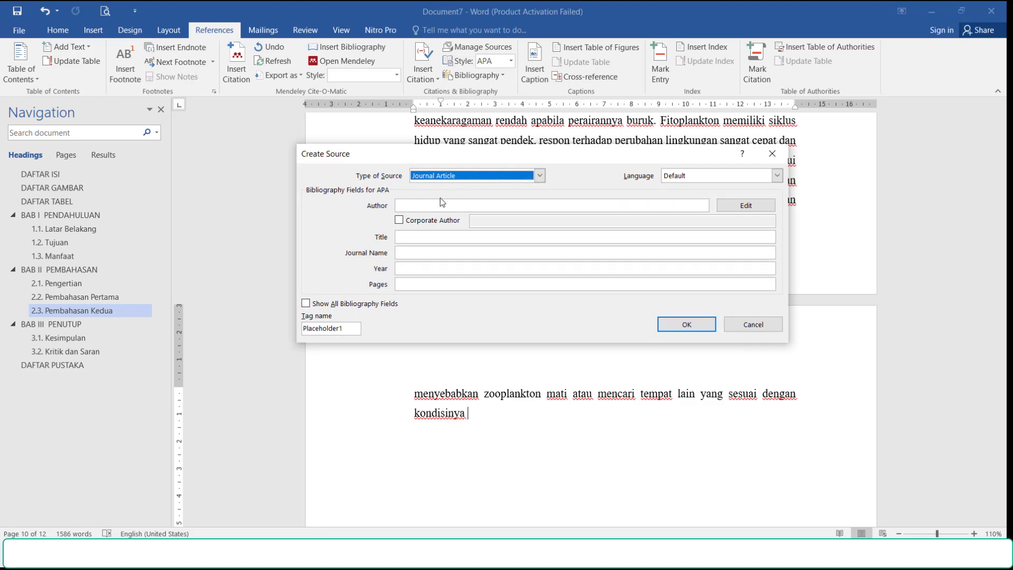
{"action": "left_click", "coordinate": [464, 181]}
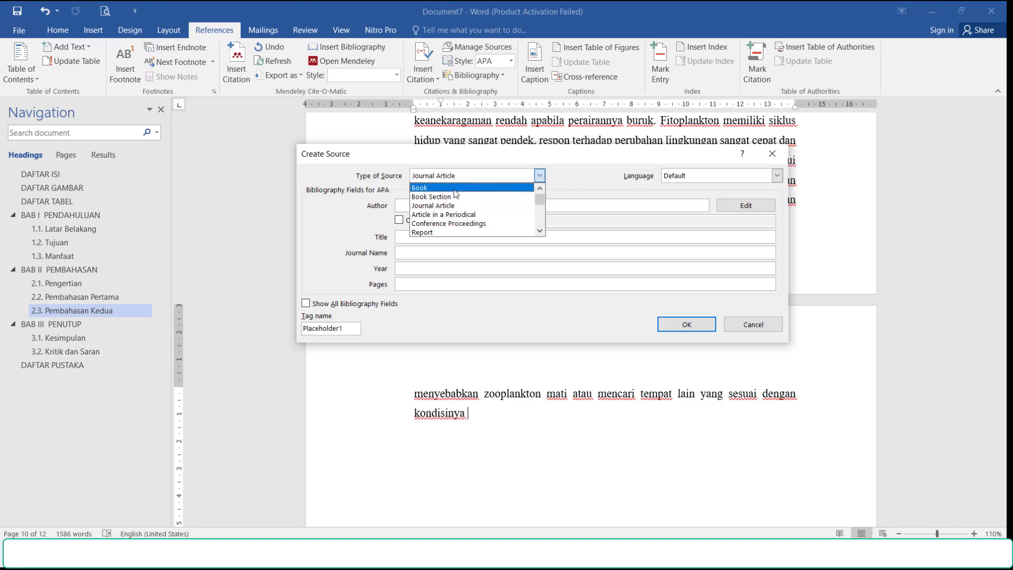
{"action": "left_click", "coordinate": [469, 207]}
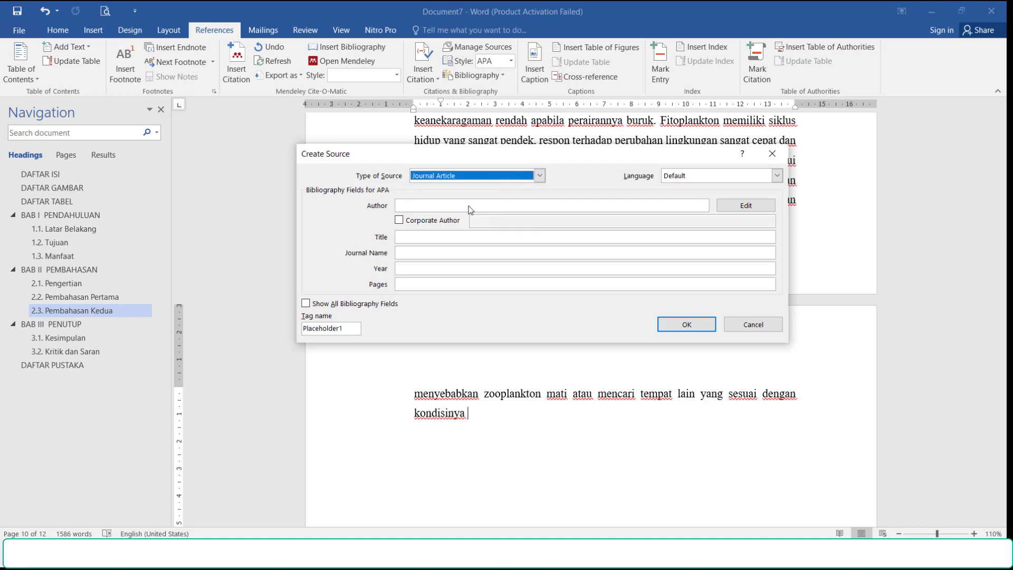
Open the name editor for the source's author and bring up the sea cucumber article PDF in Nitro Pro beside it
{"action": "left_click", "coordinate": [469, 205]}
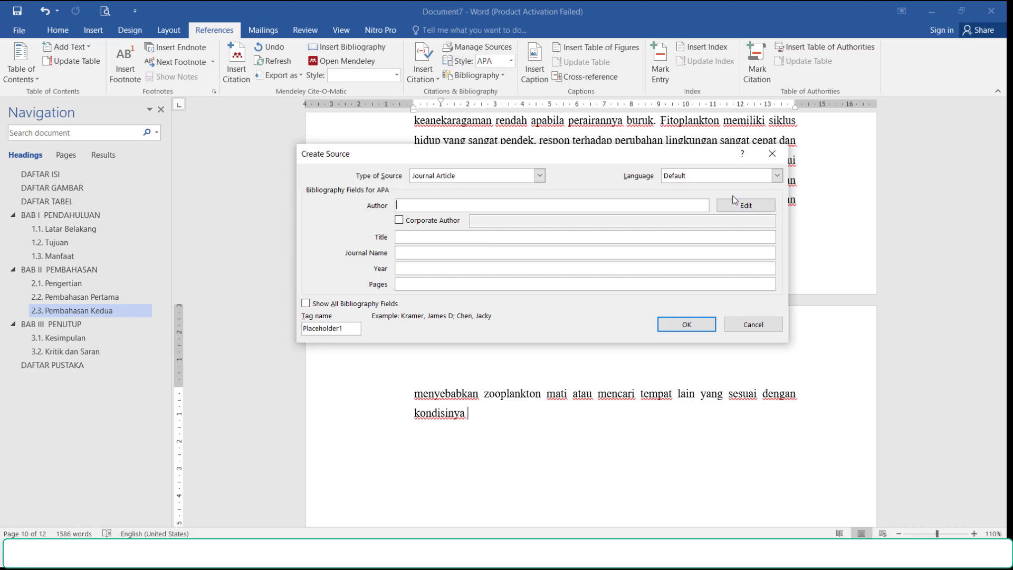
{"action": "left_click", "coordinate": [740, 207]}
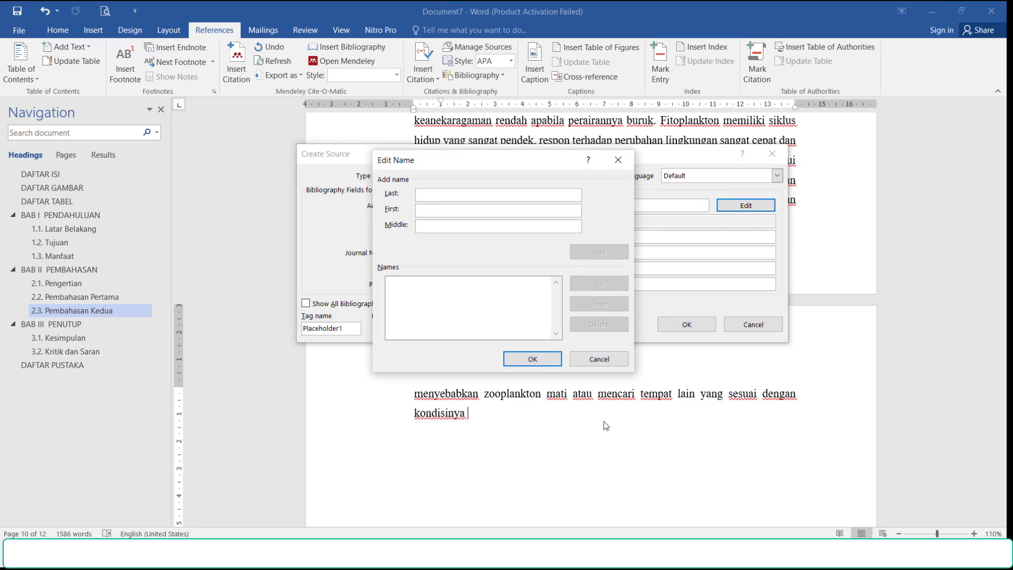
{"action": "left_click", "coordinate": [601, 553]}
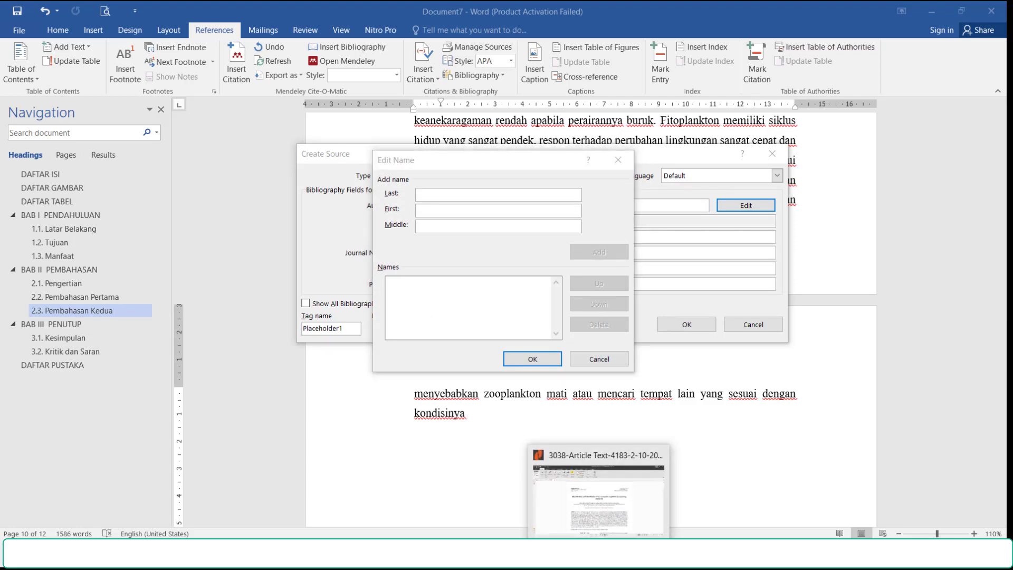
{"action": "left_click", "coordinate": [967, 10]}
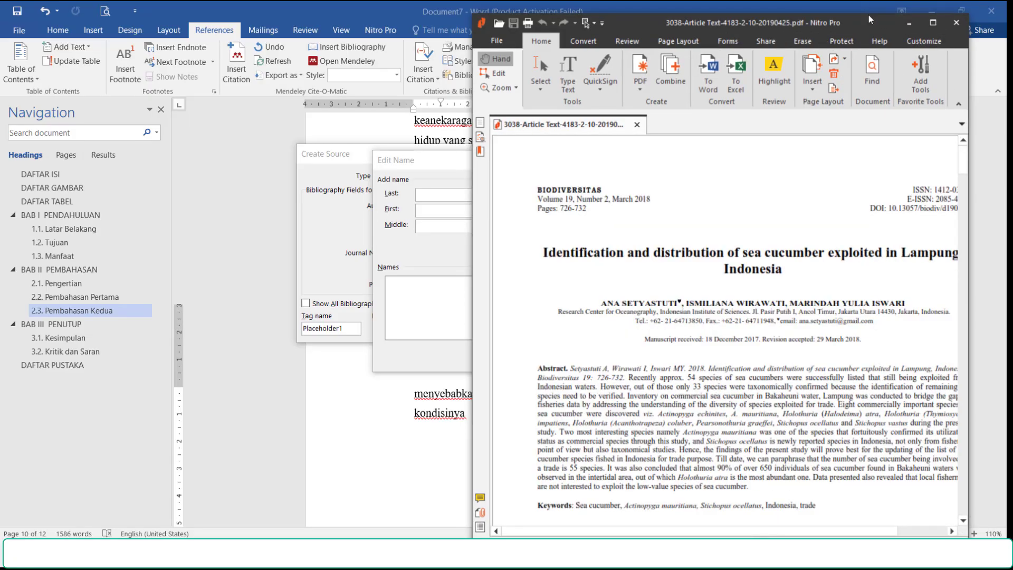
{"action": "left_click_drag", "start_coordinate": [859, 22], "coordinate": [827, 53]}
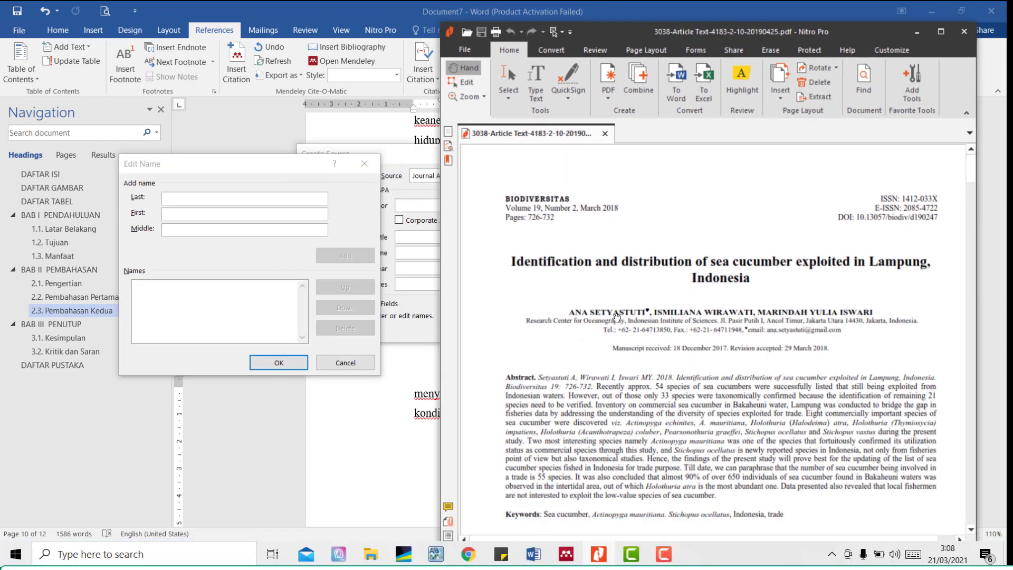
Add the article's first listed author to the names list, entering the last and first name as given in the PDF
{"action": "left_click", "coordinate": [256, 202]}
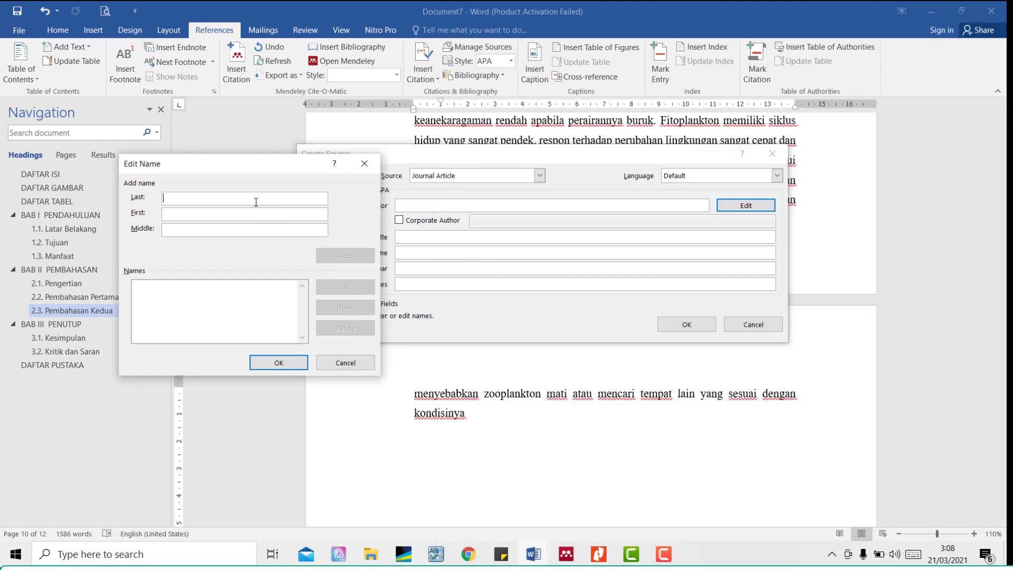
{"action": "type", "text": "Setyas"}
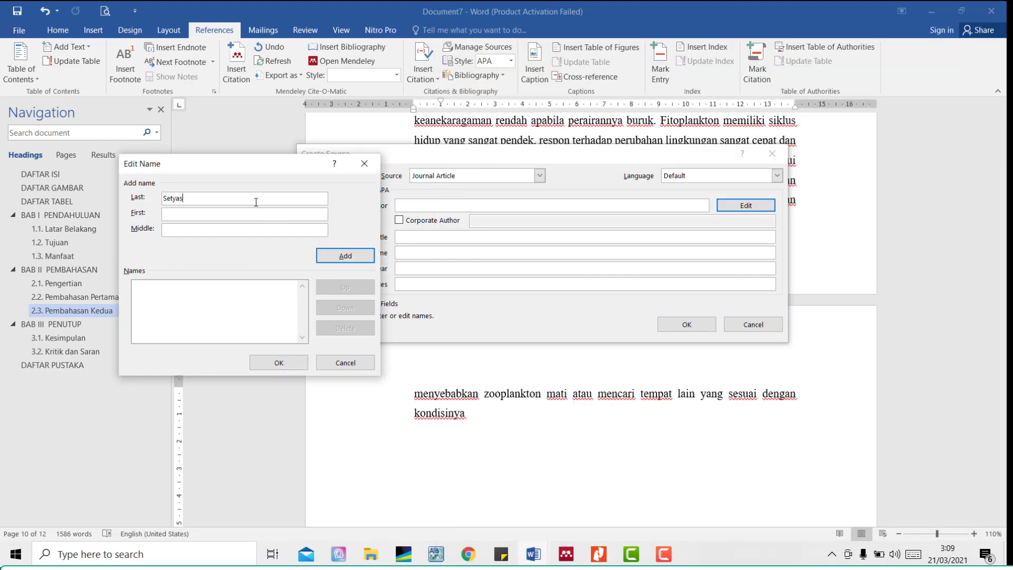
{"action": "type", "text": "tuti"}
{"action": "left_click", "coordinate": [236, 218]}
{"action": "left_click", "coordinate": [598, 555]}
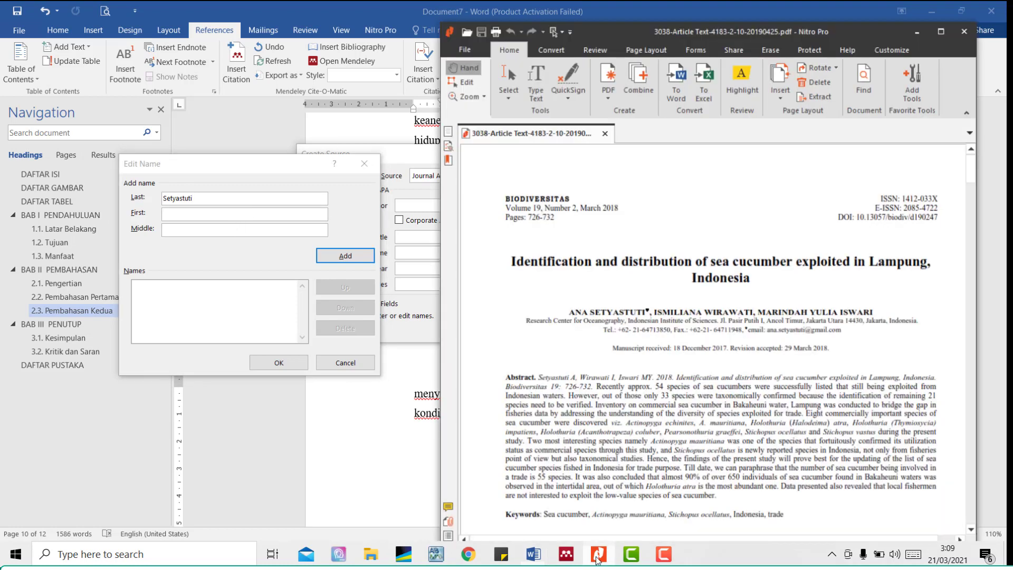
{"action": "left_click", "coordinate": [254, 225]}
{"action": "type", "text": "Ana"}
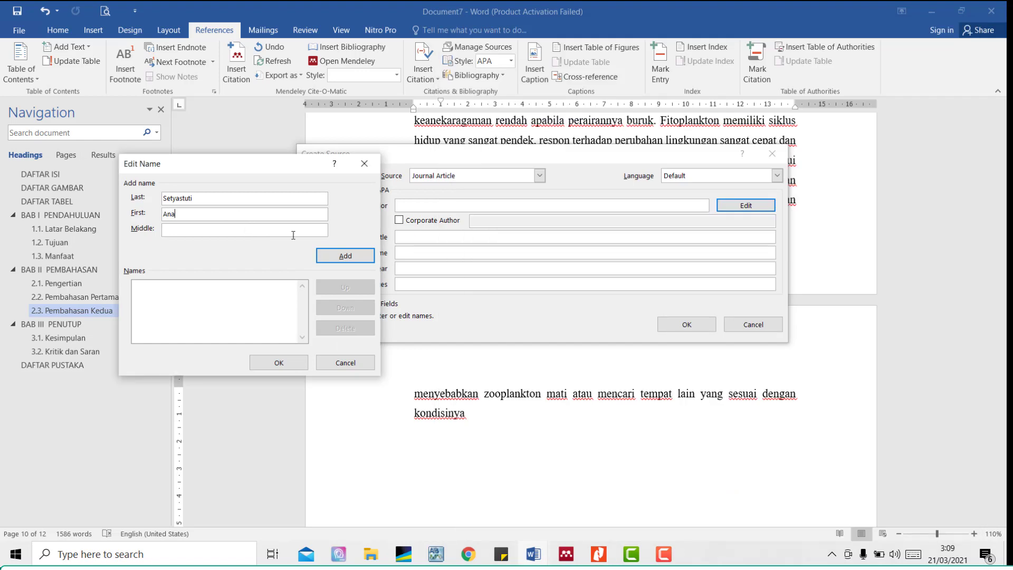
{"action": "left_click", "coordinate": [344, 256]}
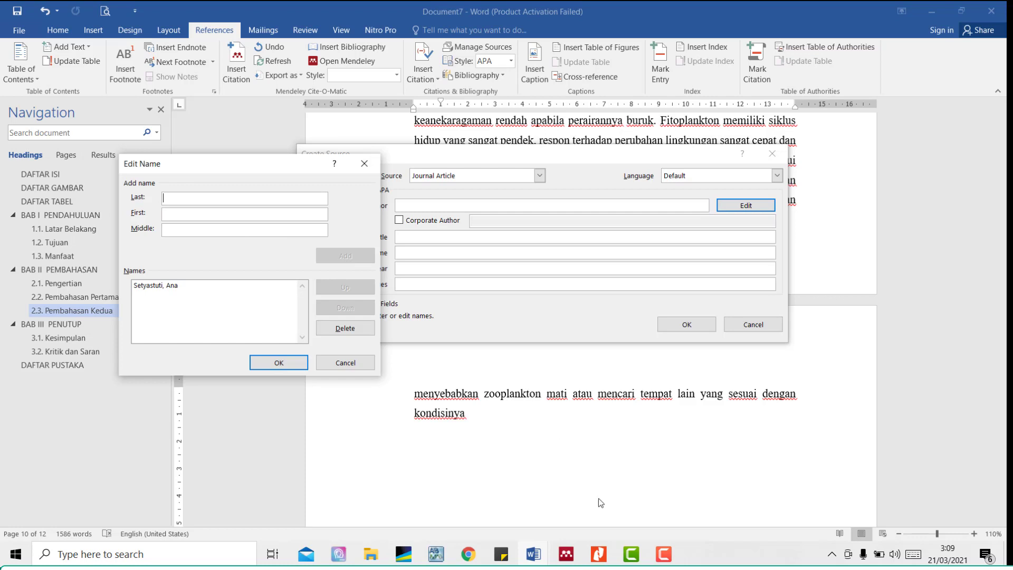
Add the article's second listed author by last and first name, and accept the author list for the source
{"action": "left_click", "coordinate": [599, 555]}
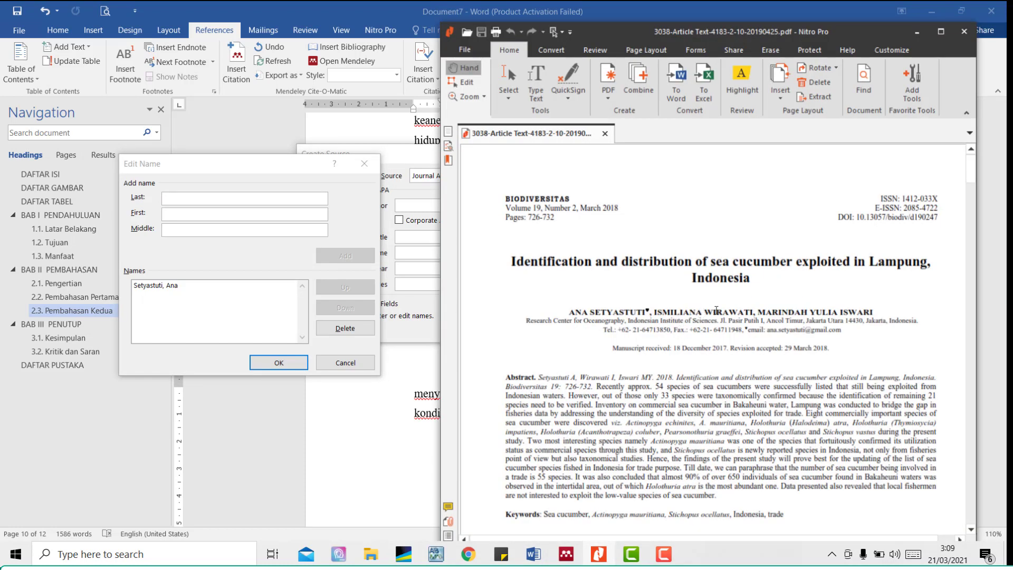
{"action": "left_click", "coordinate": [217, 200]}
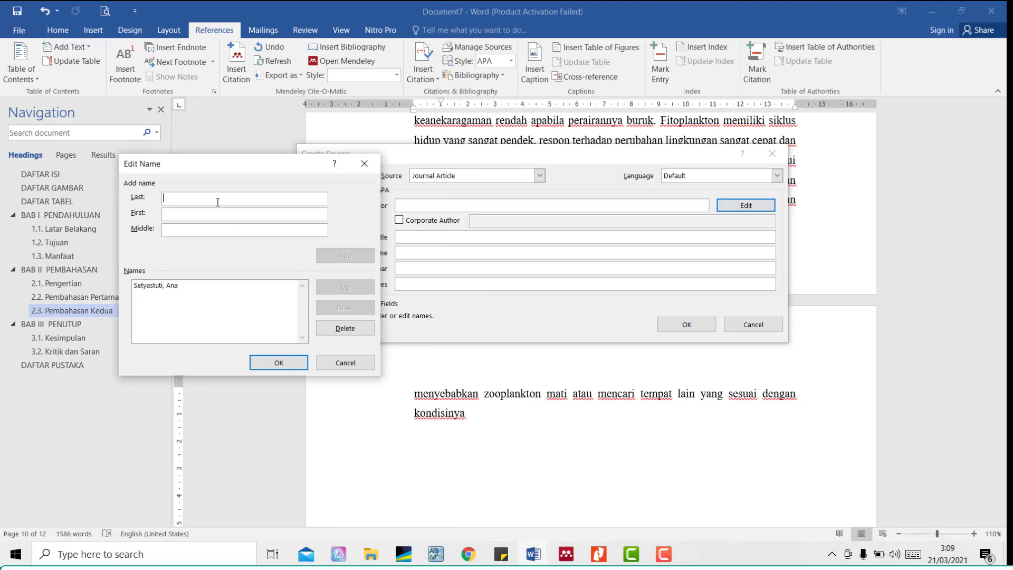
{"action": "type", "text": "Wirawaat"}
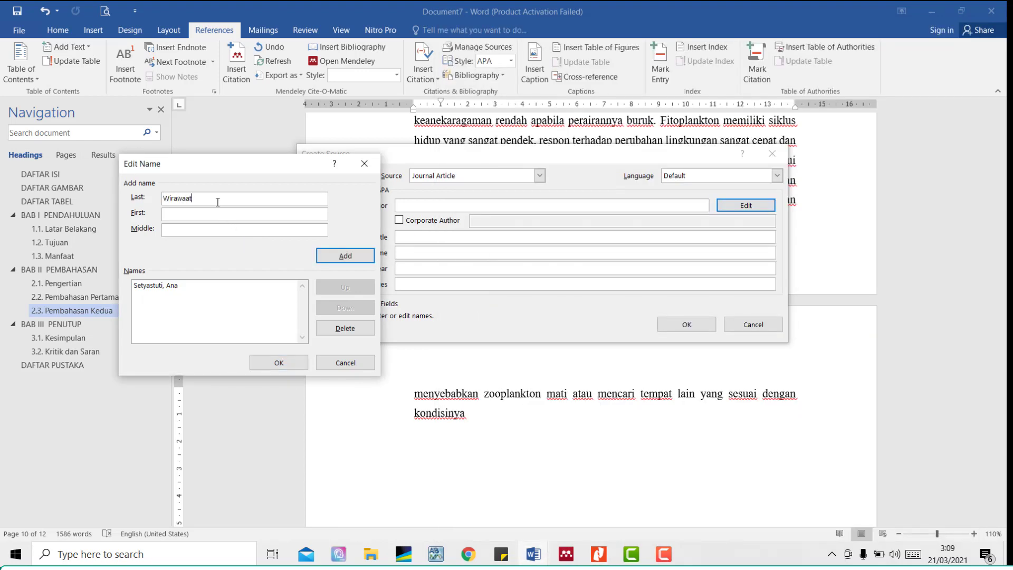
{"action": "key", "text": "BackSpace"}
{"action": "key", "text": "BackSpace"}
{"action": "type", "text": "t"}
{"action": "left_click", "coordinate": [172, 214]}
{"action": "type", "text": "Ismiliana"}
{"action": "left_click", "coordinate": [338, 254]}
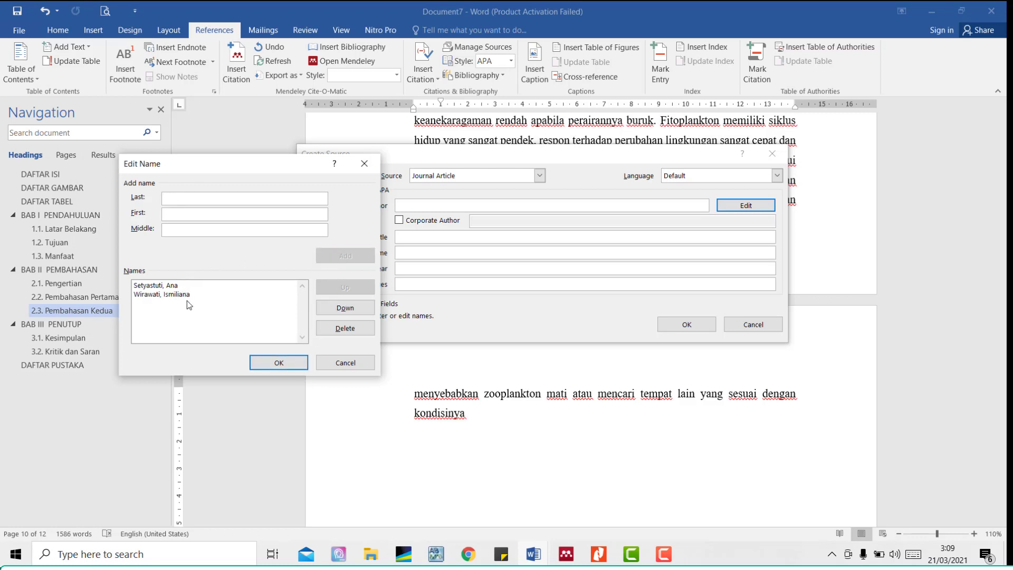
{"action": "left_click", "coordinate": [280, 362]}
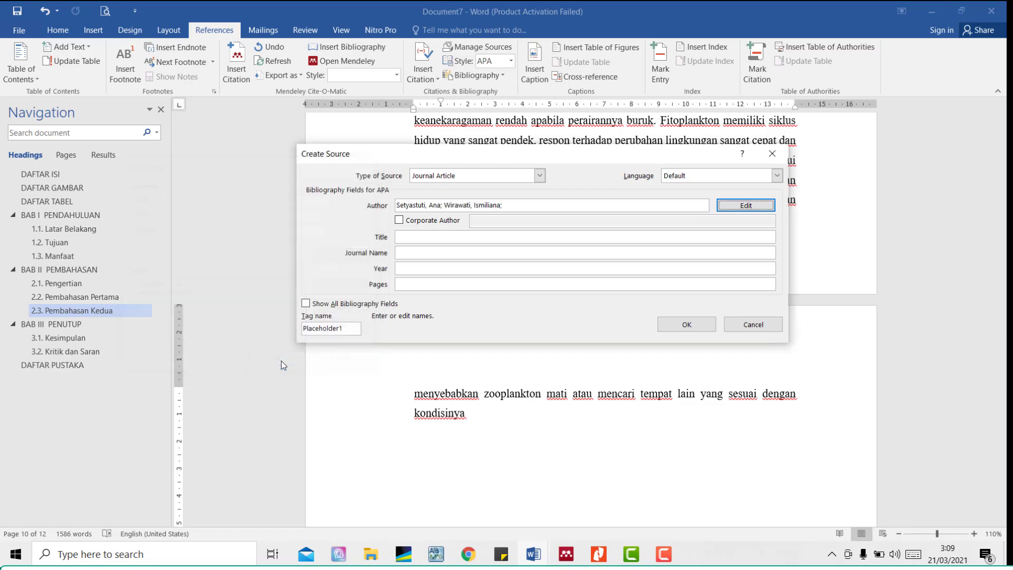
Copy the title "Identification and distribution of sea cucumber exploited in Lampung" from the PDF into the source's title
{"action": "left_click", "coordinate": [451, 236]}
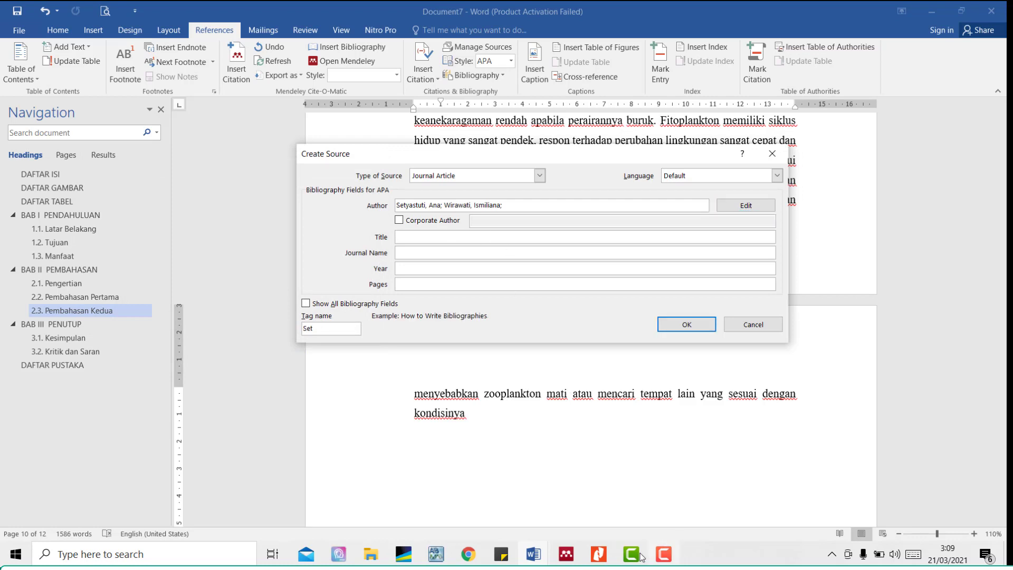
{"action": "left_click", "coordinate": [605, 557]}
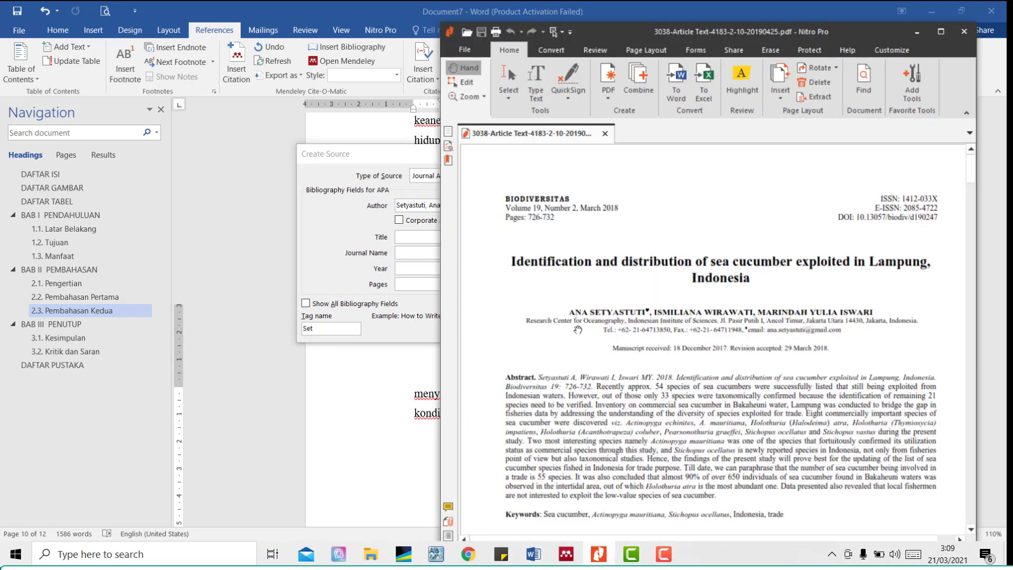
{"action": "left_click", "coordinate": [514, 63]}
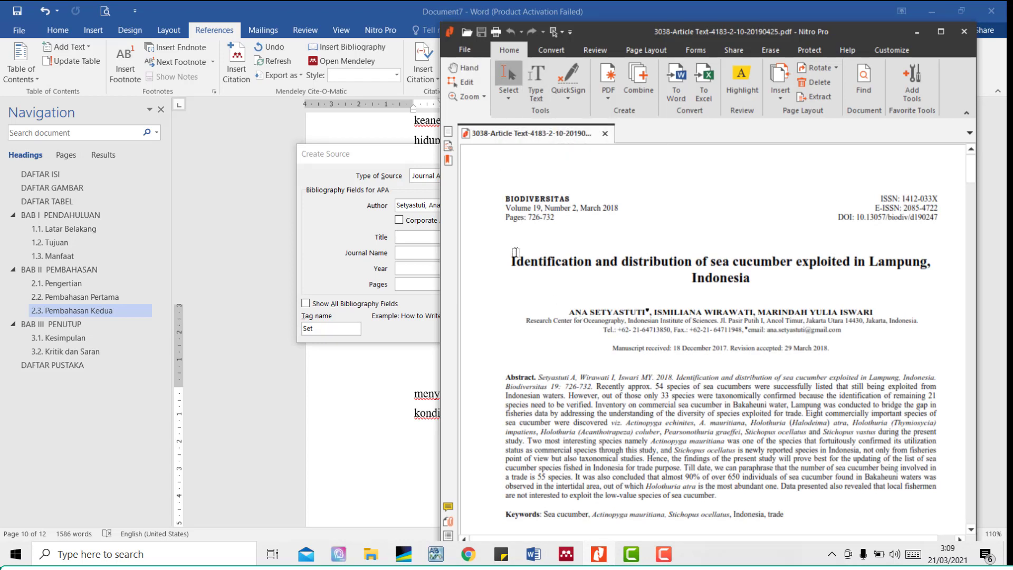
{"action": "left_click_drag", "start_coordinate": [507, 263], "coordinate": [935, 278]}
{"action": "key", "text": "ctrl+c"}
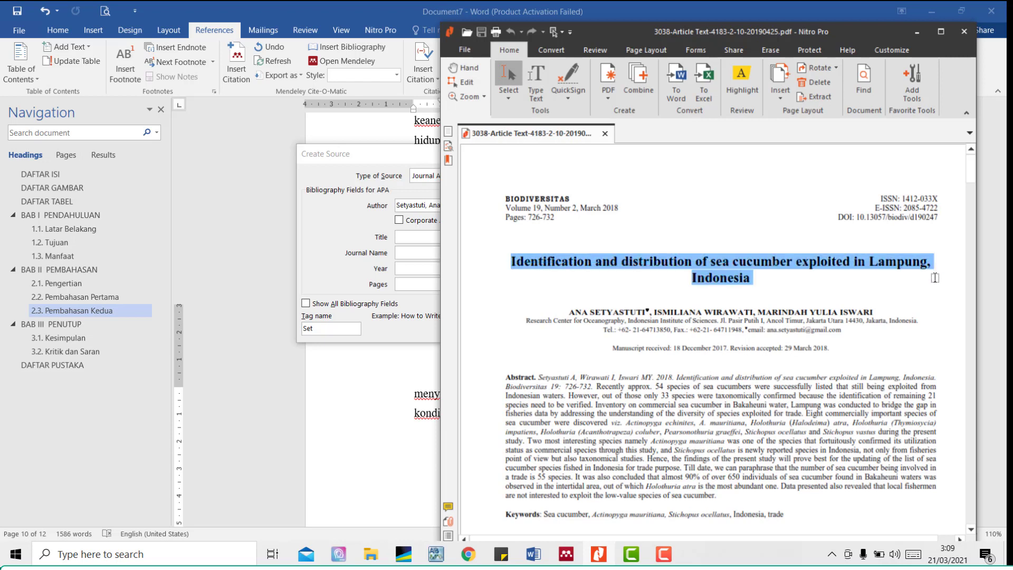
{"action": "left_click", "coordinate": [917, 34]}
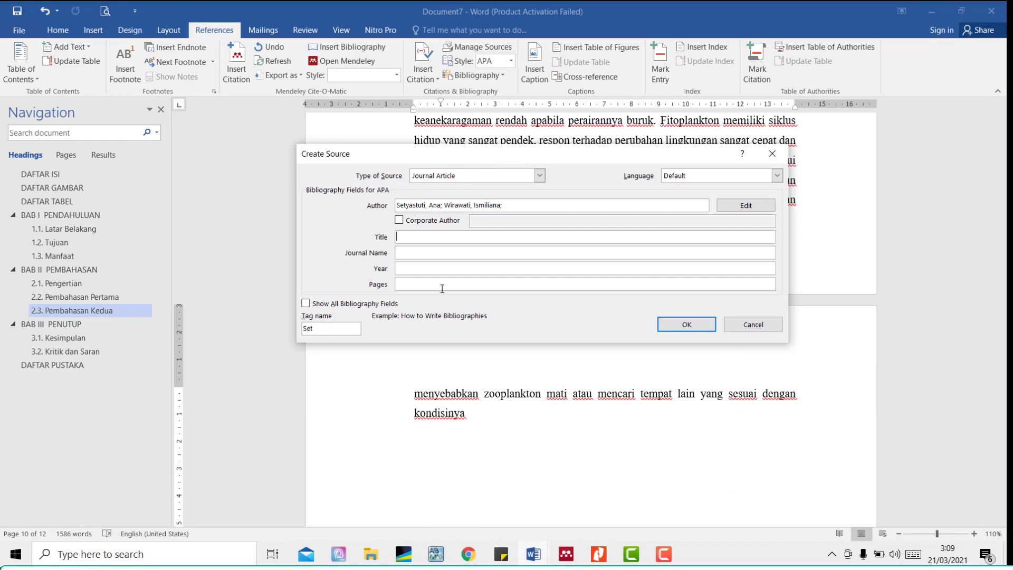
{"action": "left_click", "coordinate": [424, 236]}
{"action": "key", "text": "ctrl+v"}
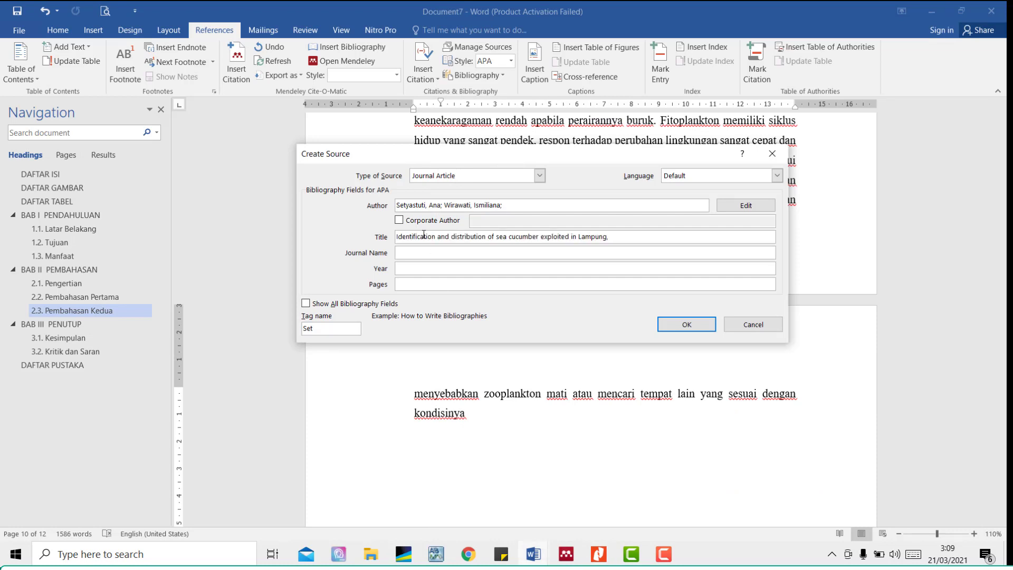
Check the journal's name in the article PDF and enter "Biodiversitas" as the source's journal name
{"action": "left_click", "coordinate": [417, 253]}
{"action": "left_click", "coordinate": [595, 552]}
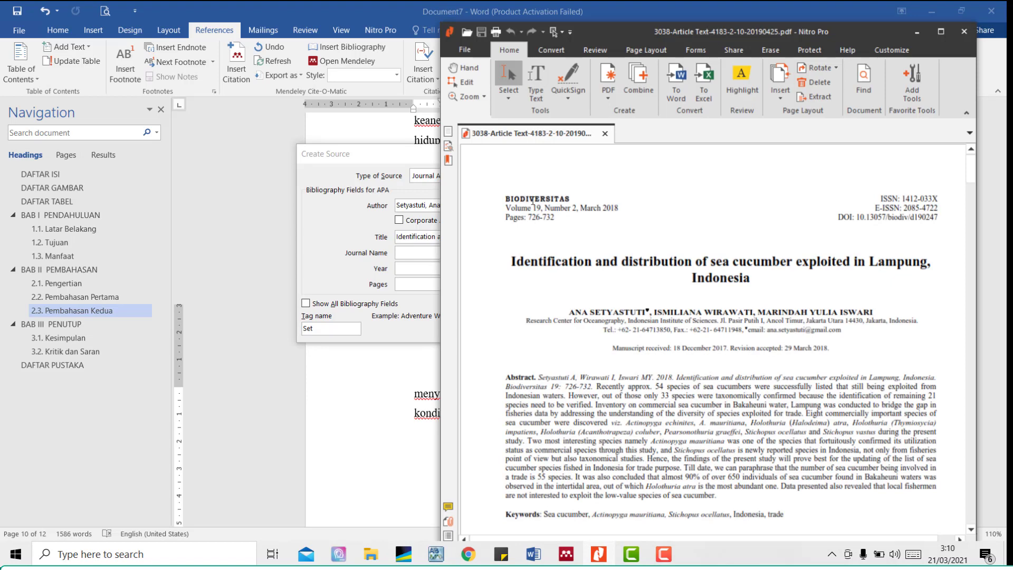
{"action": "left_click", "coordinate": [358, 256]}
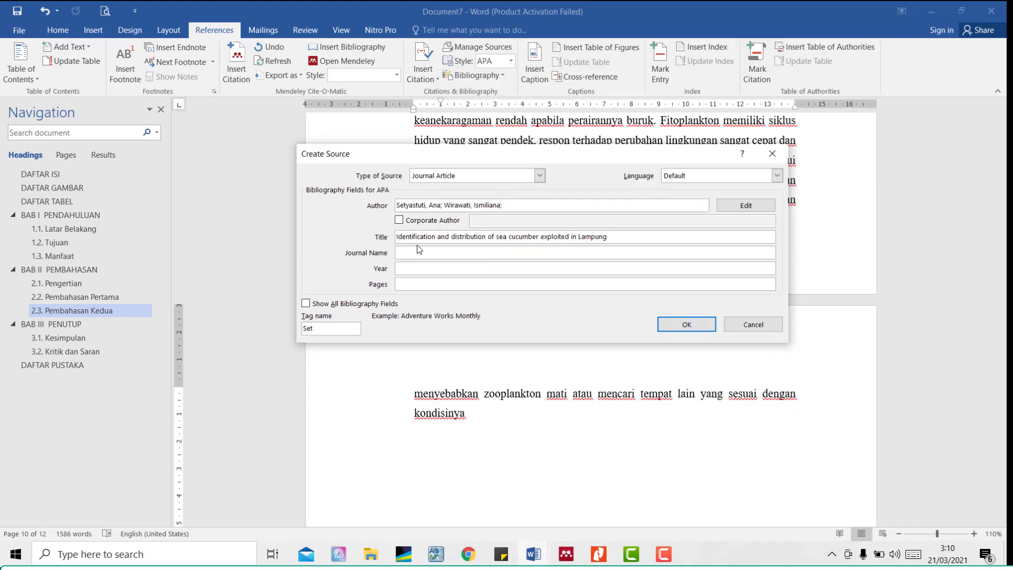
{"action": "type", "text": "Biodiversitas"}
{"action": "left_click", "coordinate": [436, 269]}
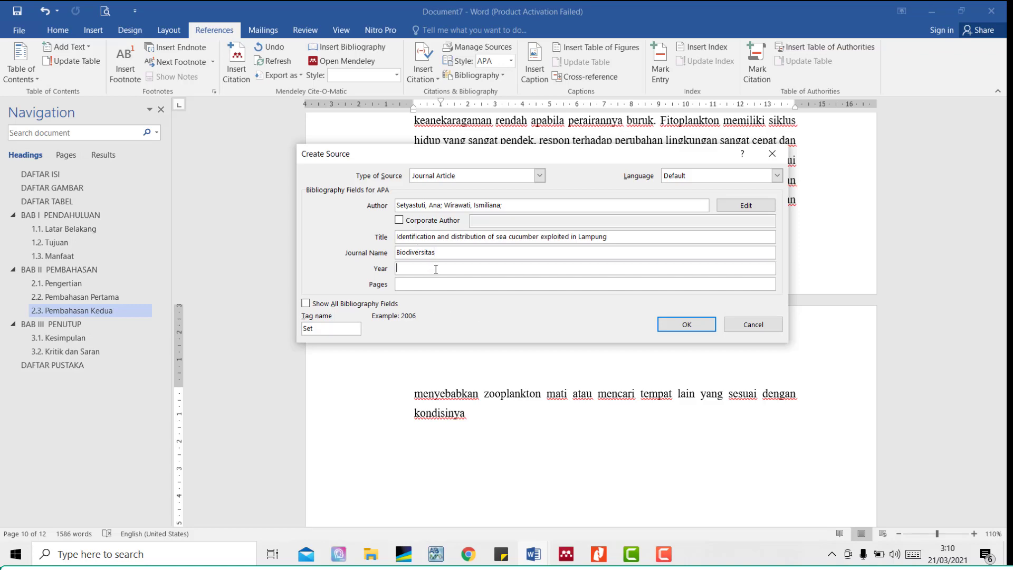
Check the article PDF and set the source's year to 2018 and its pages to 726-732
{"action": "left_click", "coordinate": [598, 554]}
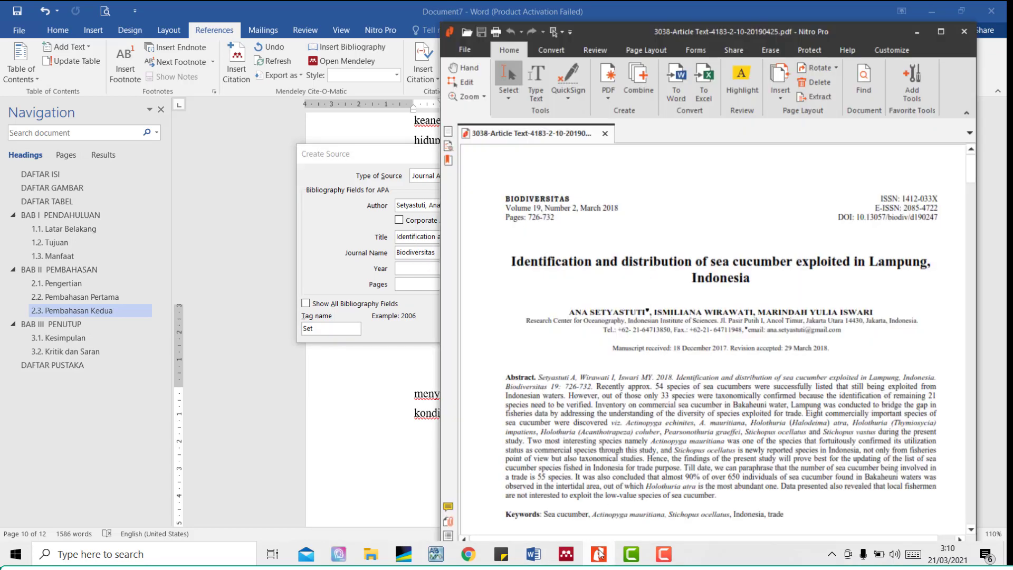
{"action": "left_click", "coordinate": [599, 556]}
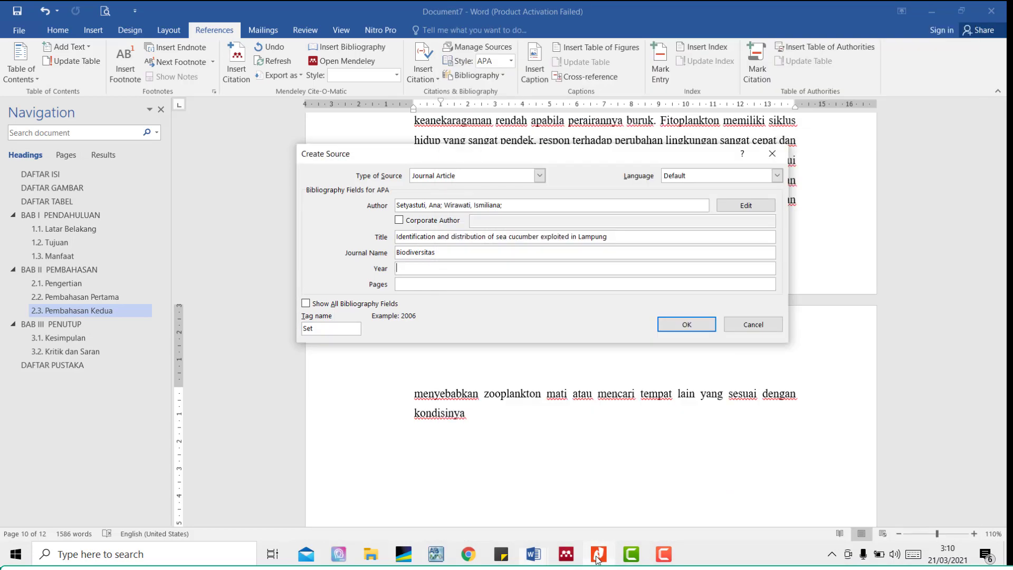
{"action": "type", "text": "2018"}
{"action": "left_click", "coordinate": [482, 284]}
{"action": "left_click", "coordinate": [599, 554]}
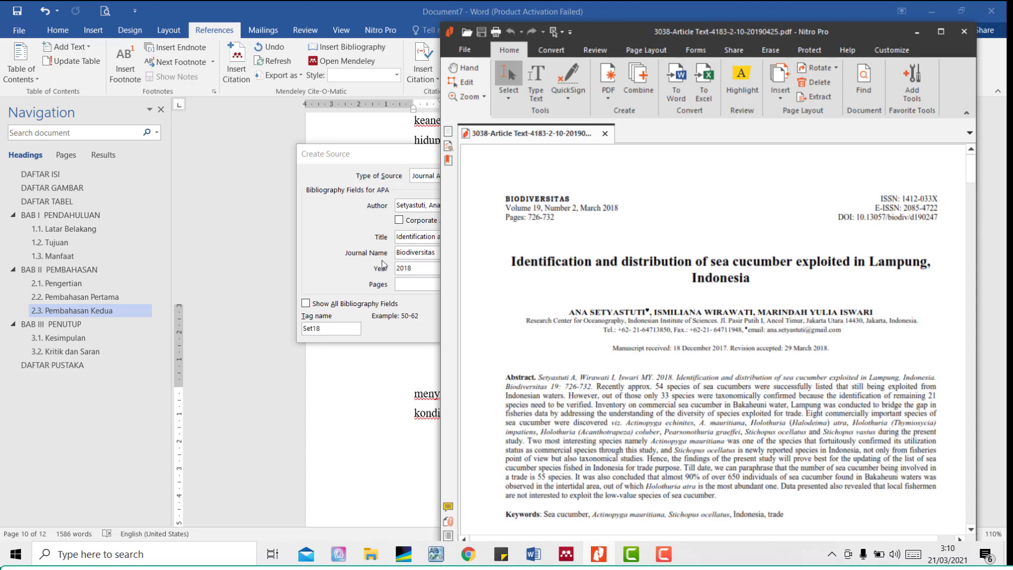
{"action": "left_click", "coordinate": [406, 283]}
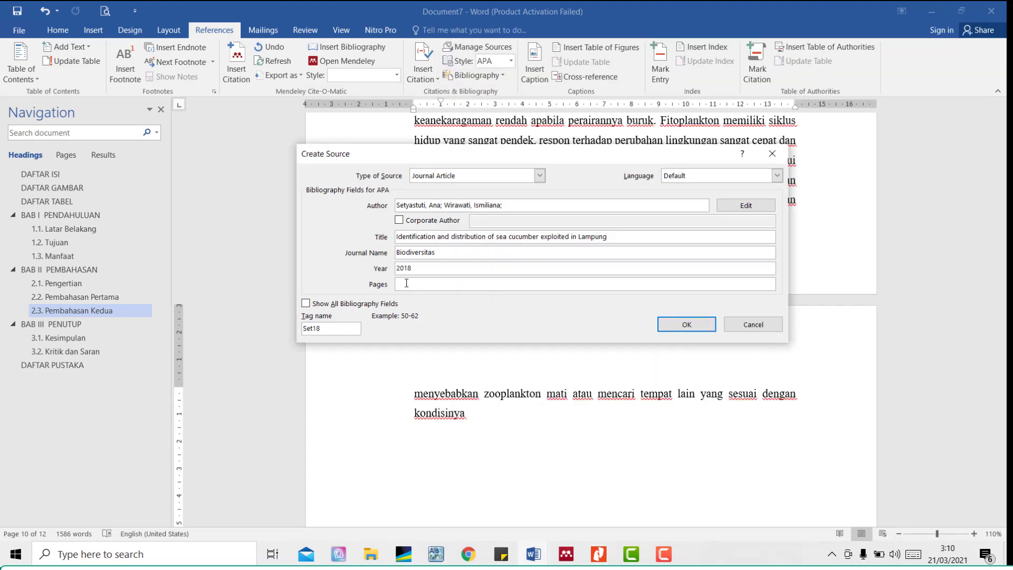
{"action": "type", "text": "726-732"}
Show all bibliography fields, set the volume to 19 and the issue to 2 as in the PDF, and accept the source
{"action": "left_click", "coordinate": [320, 304]}
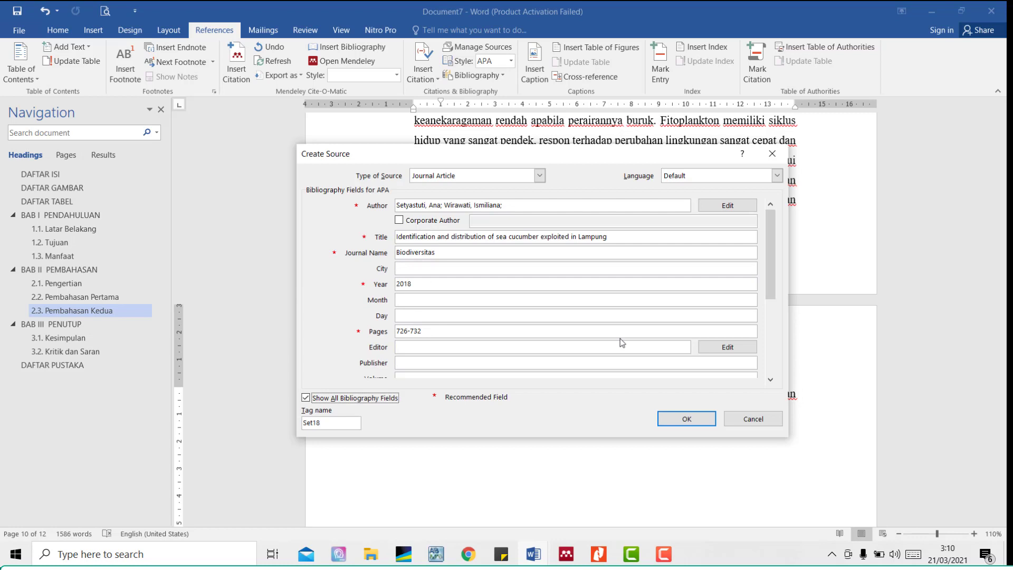
{"action": "left_click_drag", "start_coordinate": [772, 239], "coordinate": [769, 325]}
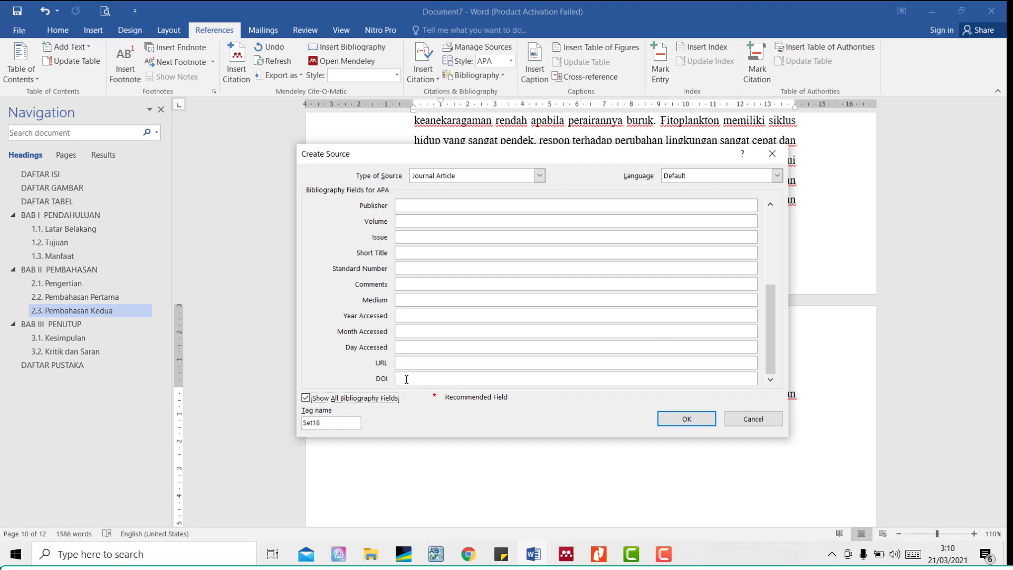
{"action": "left_click", "coordinate": [416, 220]}
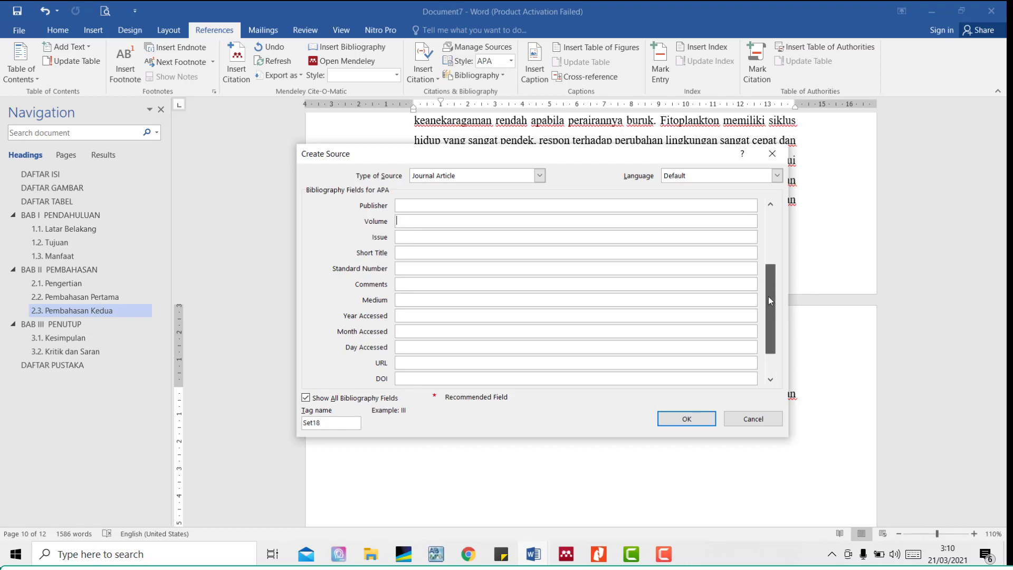
{"action": "key", "text": "shift+Tab"}
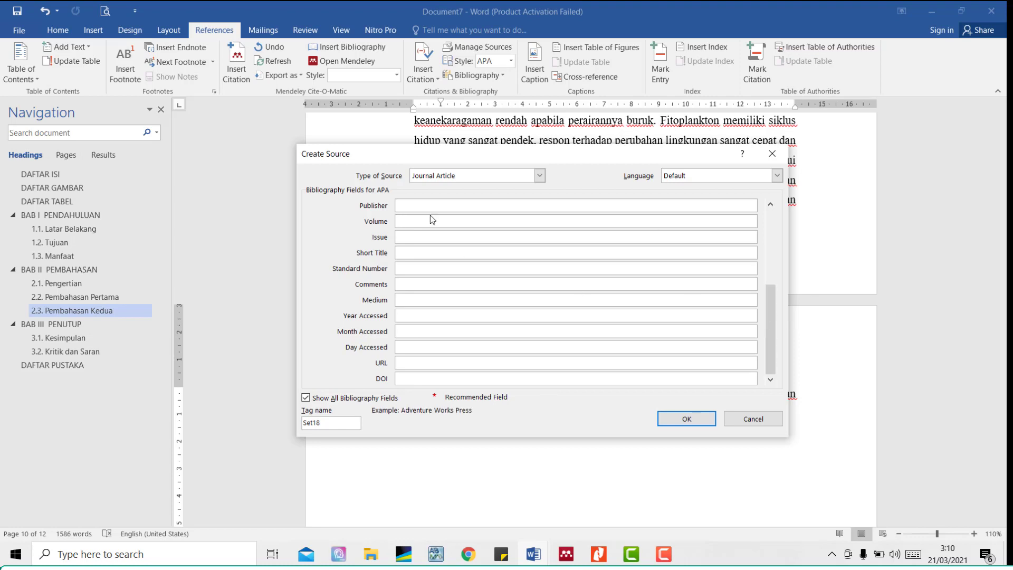
{"action": "key", "text": "Tab"}
{"action": "left_click", "coordinate": [599, 554]}
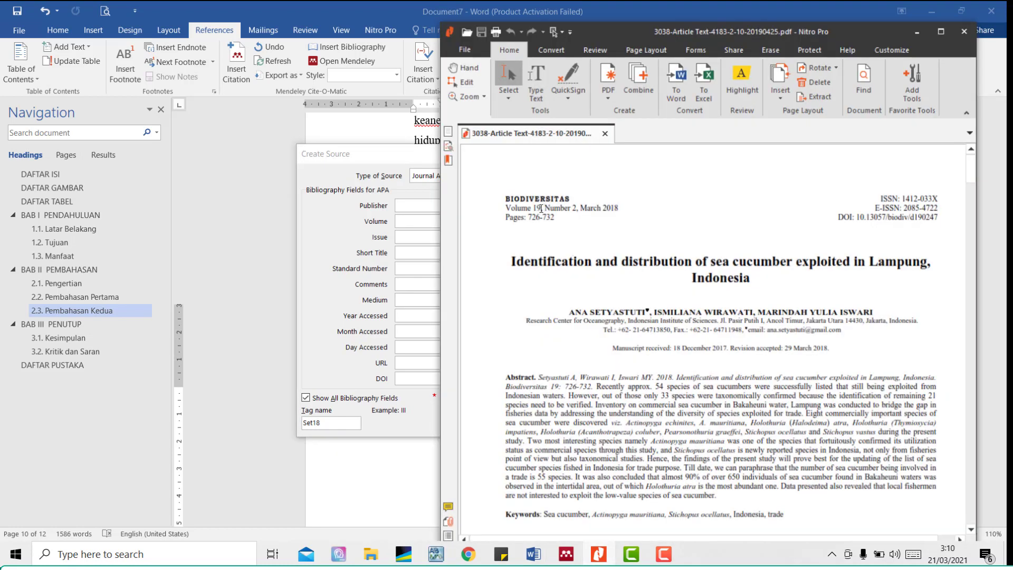
{"action": "left_click", "coordinate": [410, 233]}
{"action": "type", "text": "19"}
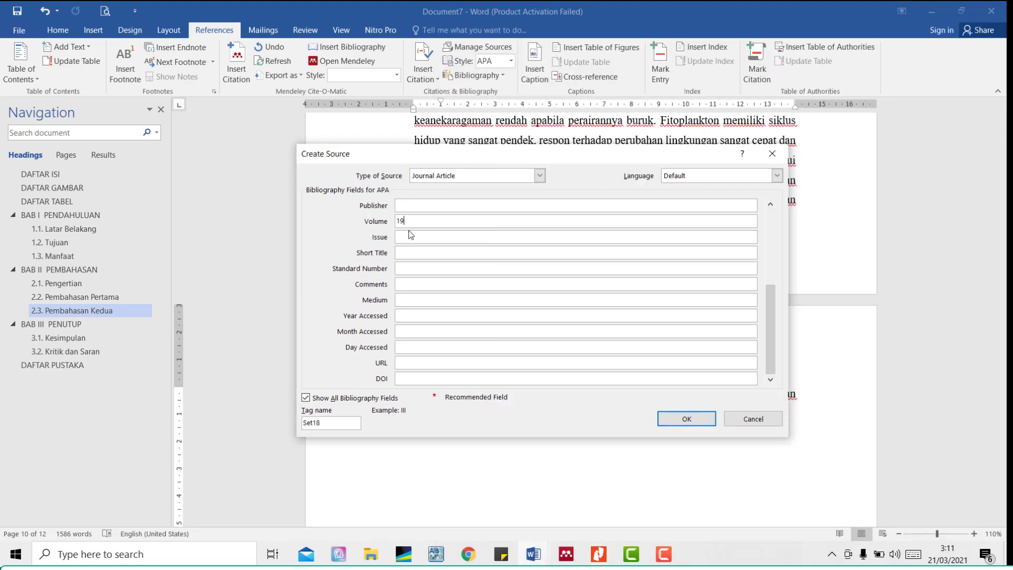
{"action": "left_click", "coordinate": [409, 237]}
{"action": "type", "text": "2"}
{"action": "left_click", "coordinate": [687, 419]}
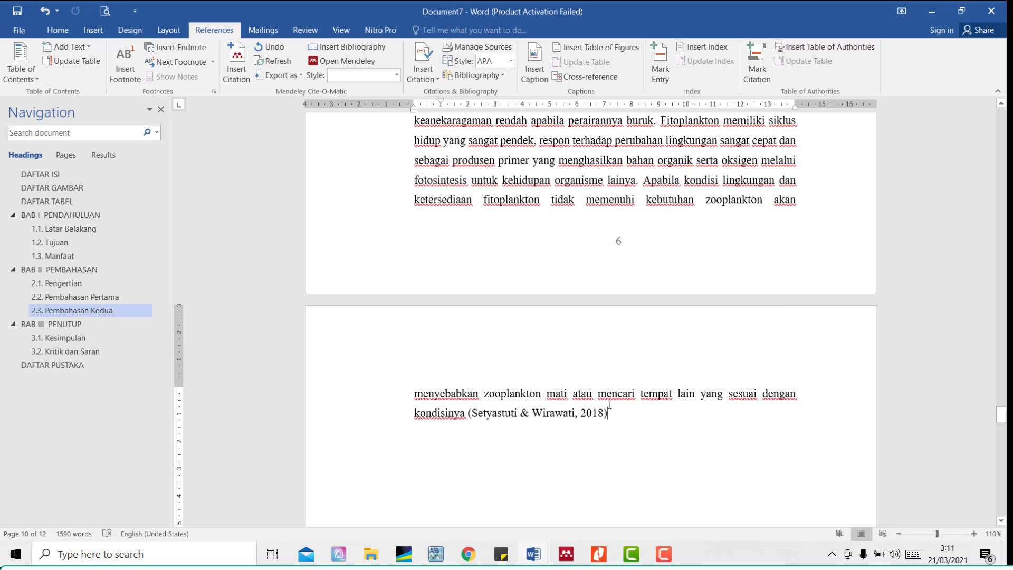
End the sentence in section 2.3 with a period after the inserted citation
{"action": "type", "text": "."}
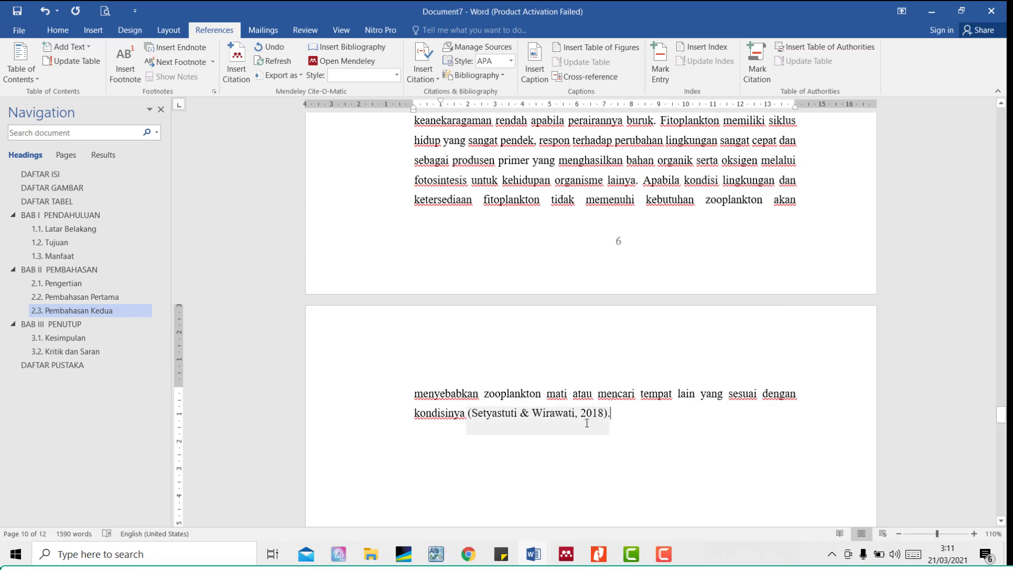
{"action": "left_click", "coordinate": [575, 417]}
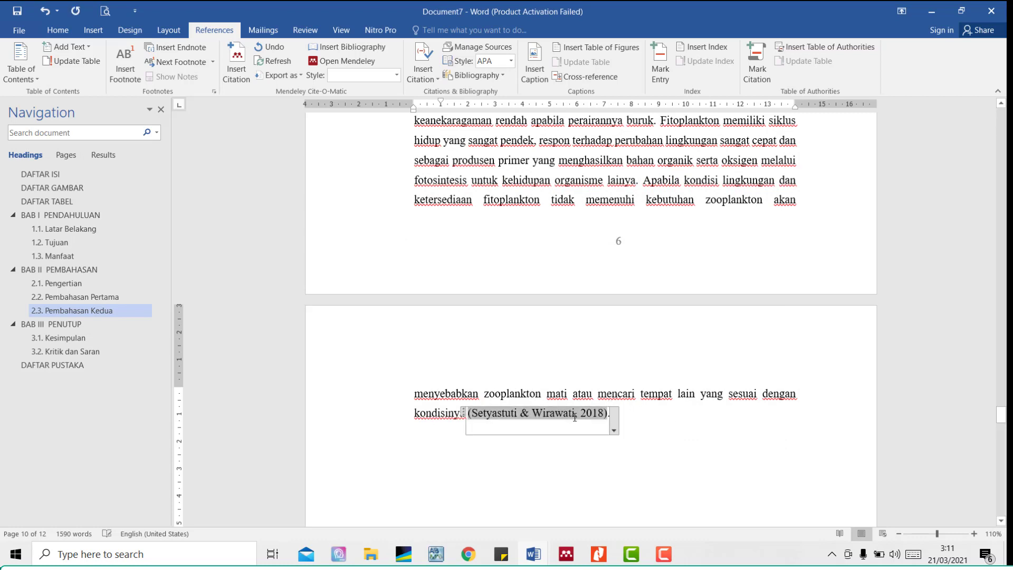
{"action": "left_click", "coordinate": [633, 419]}
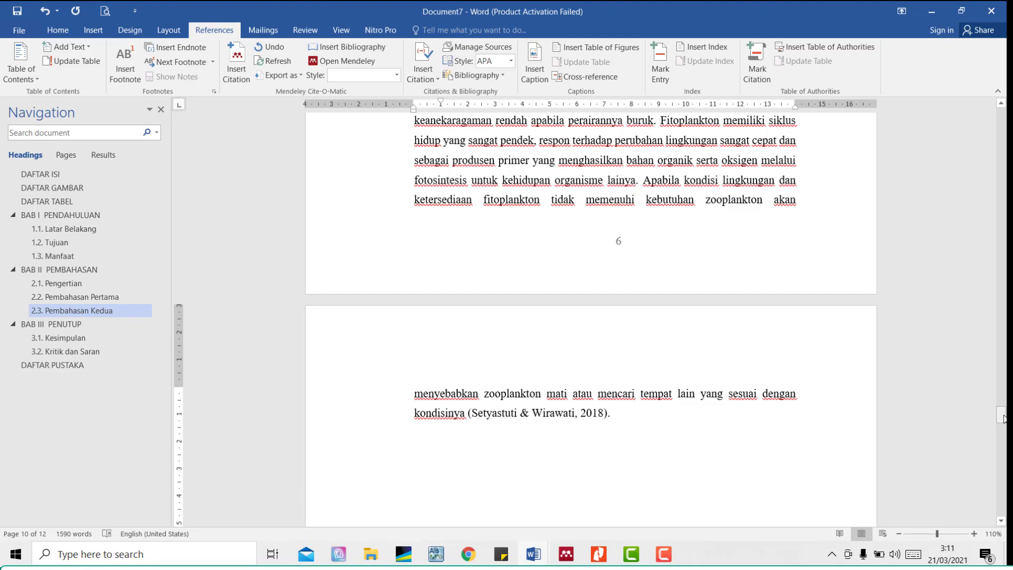
Insert the built-in Bibliography block on the line below the DAFTAR PUSTAKA heading
{"action": "left_click_drag", "start_coordinate": [1004, 418], "coordinate": [1004, 490]}
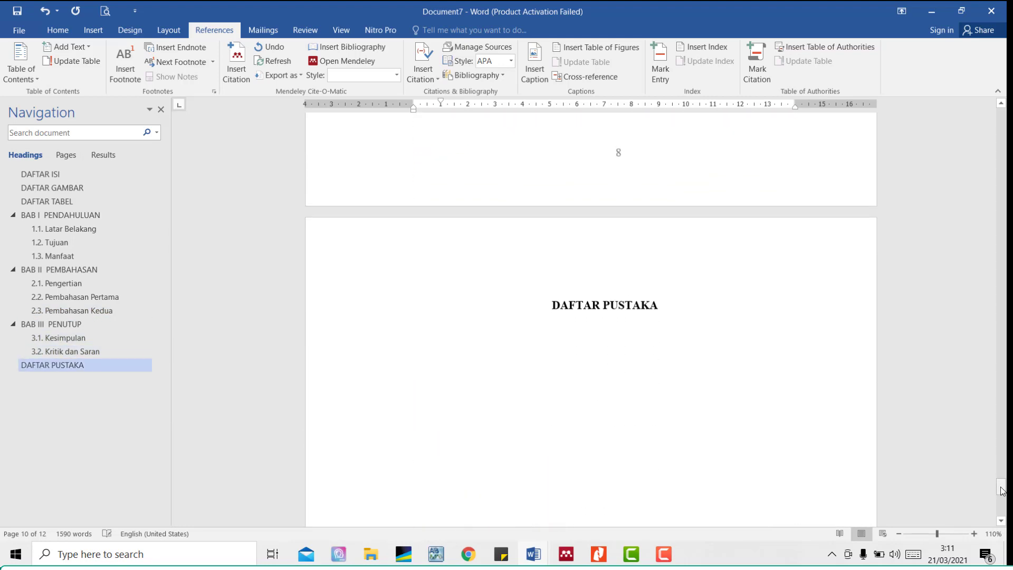
{"action": "left_click", "coordinate": [606, 345]}
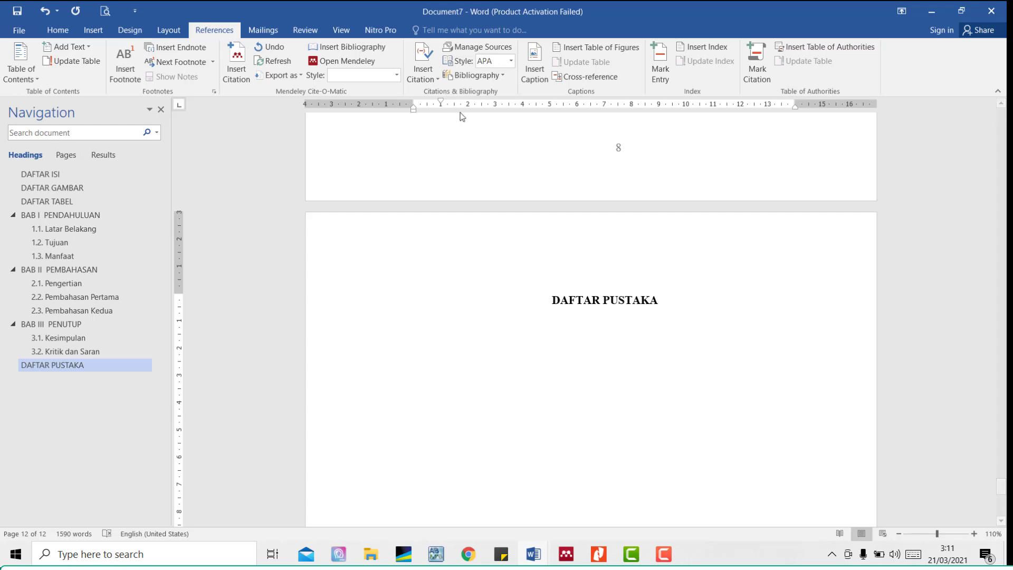
{"action": "left_click", "coordinate": [502, 77]}
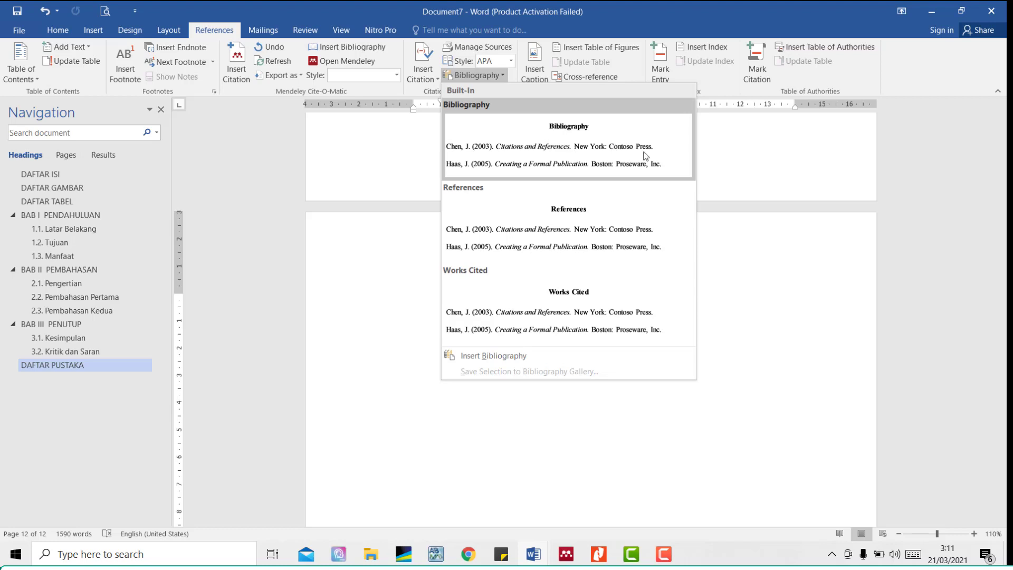
{"action": "left_click", "coordinate": [673, 152]}
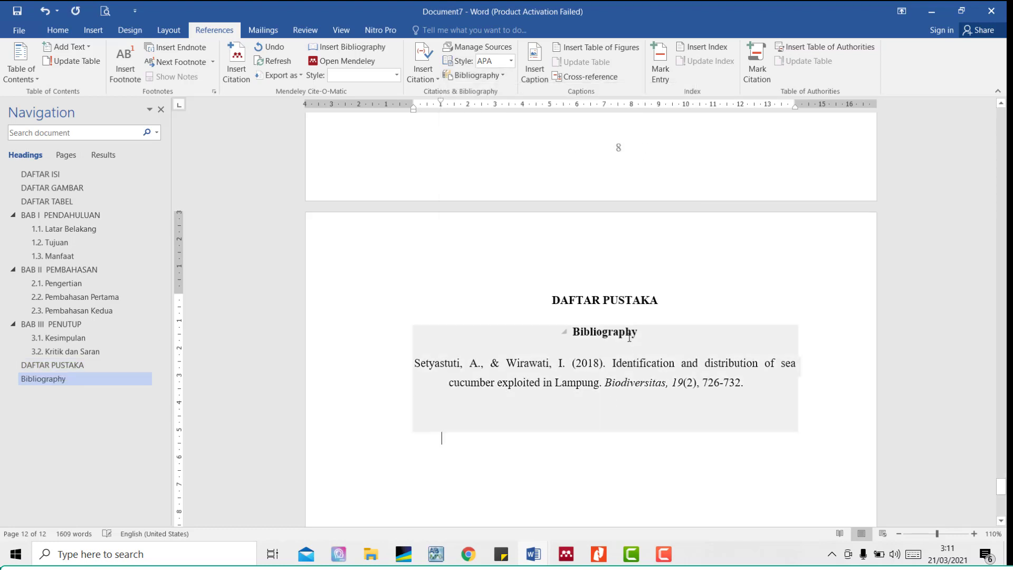
Delete the "Bibliography" title text from the inserted block under DAFTAR PUSTAKA
{"action": "left_click_drag", "start_coordinate": [641, 336], "coordinate": [568, 330]}
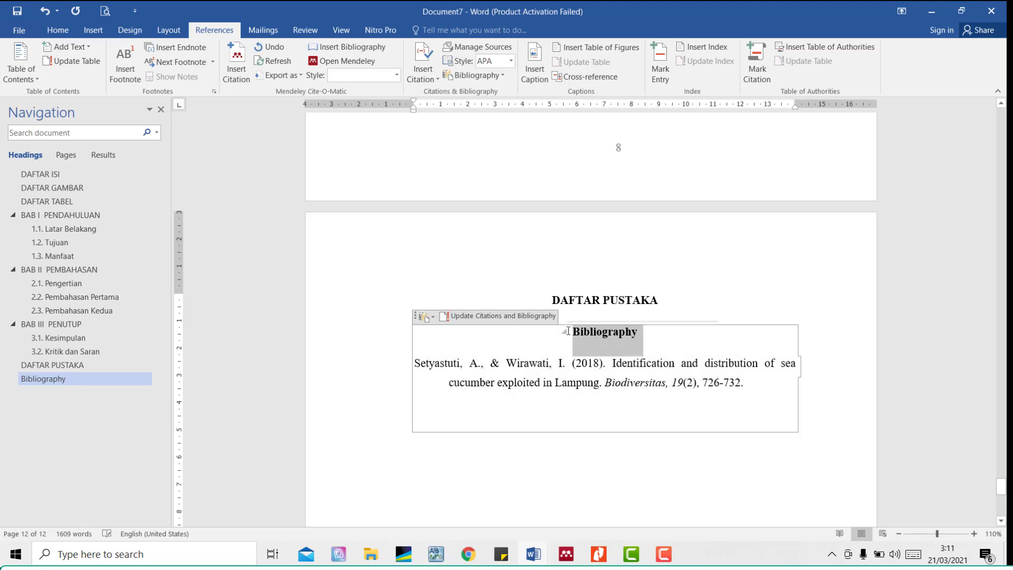
{"action": "key", "text": "BackSpace"}
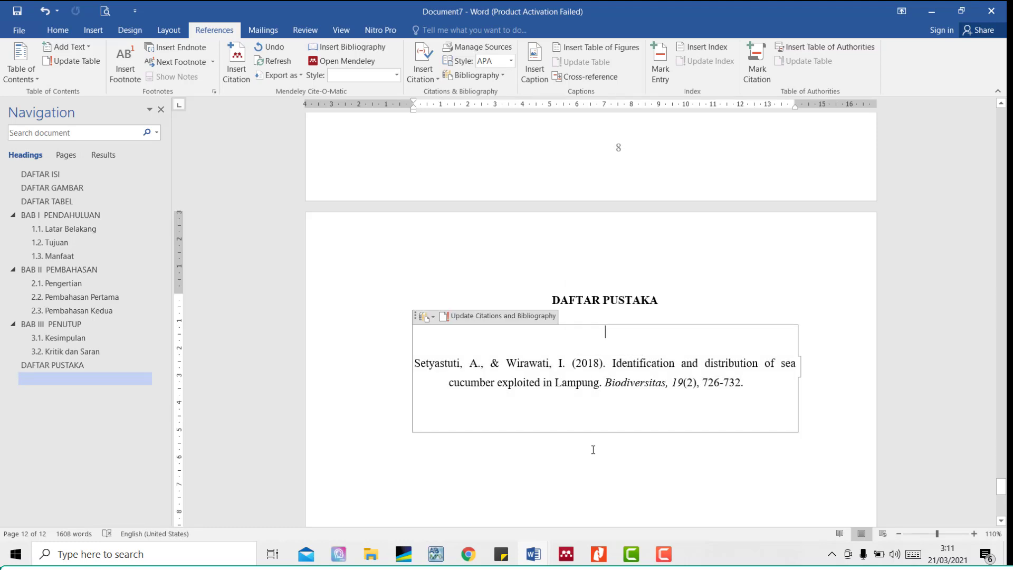
{"action": "left_click", "coordinate": [594, 454]}
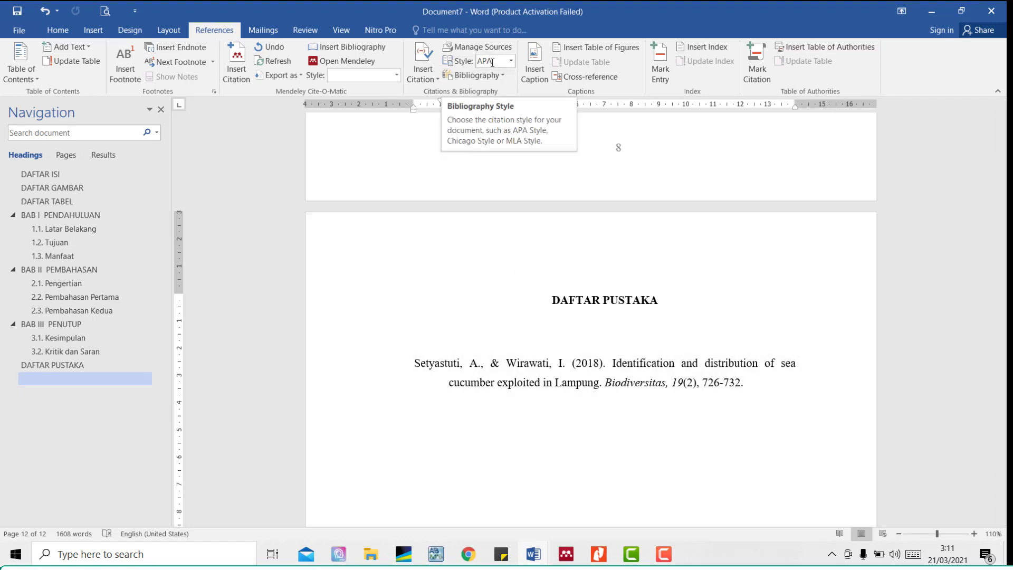
{"action": "left_click", "coordinate": [587, 407]}
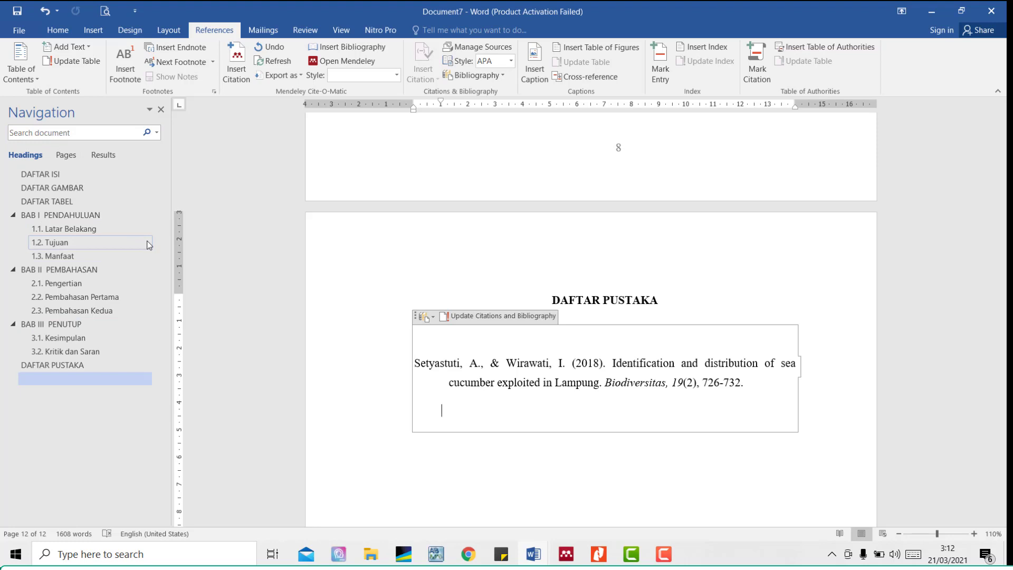
Update the entire table of contents on the DAFTAR ISI page
{"action": "left_click", "coordinate": [47, 177]}
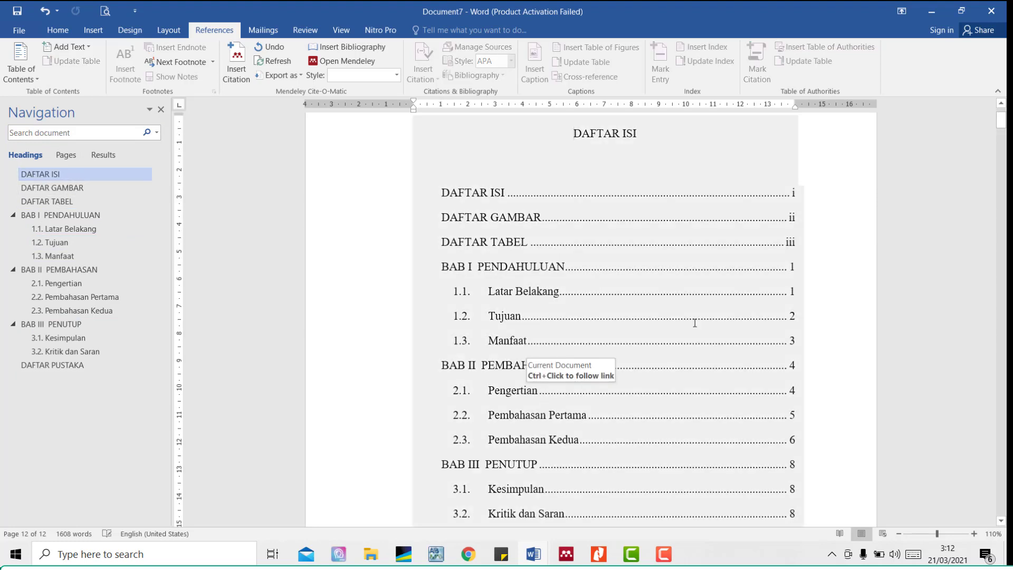
{"action": "left_click_drag", "start_coordinate": [1003, 122], "coordinate": [1002, 129]}
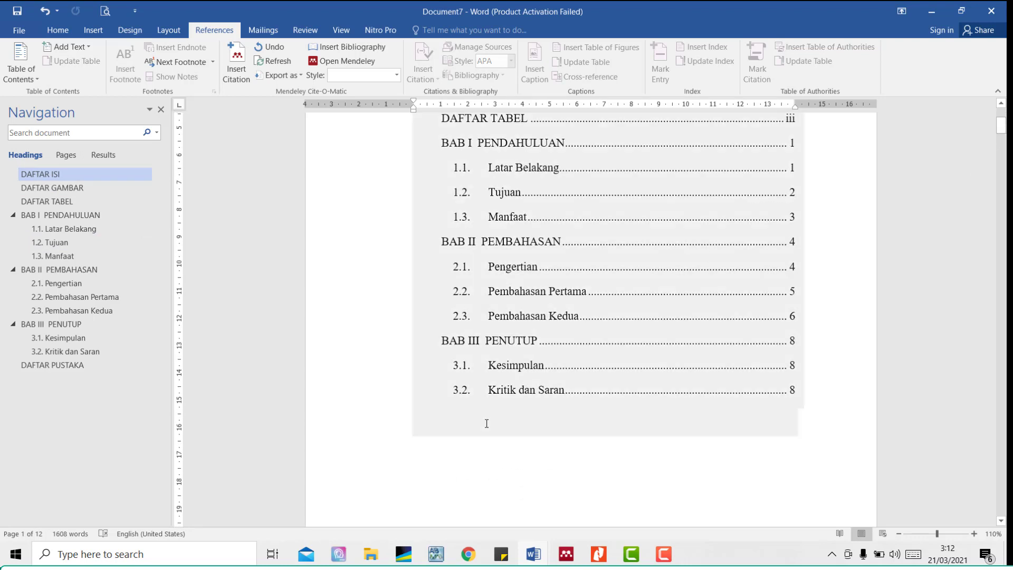
{"action": "left_click", "coordinate": [628, 300]}
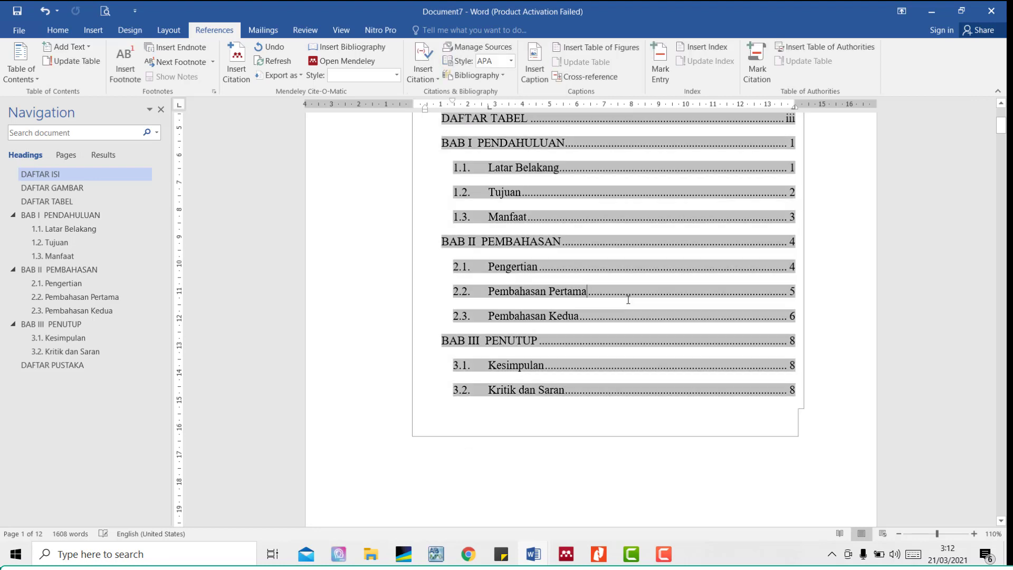
{"action": "right_click", "coordinate": [628, 300]}
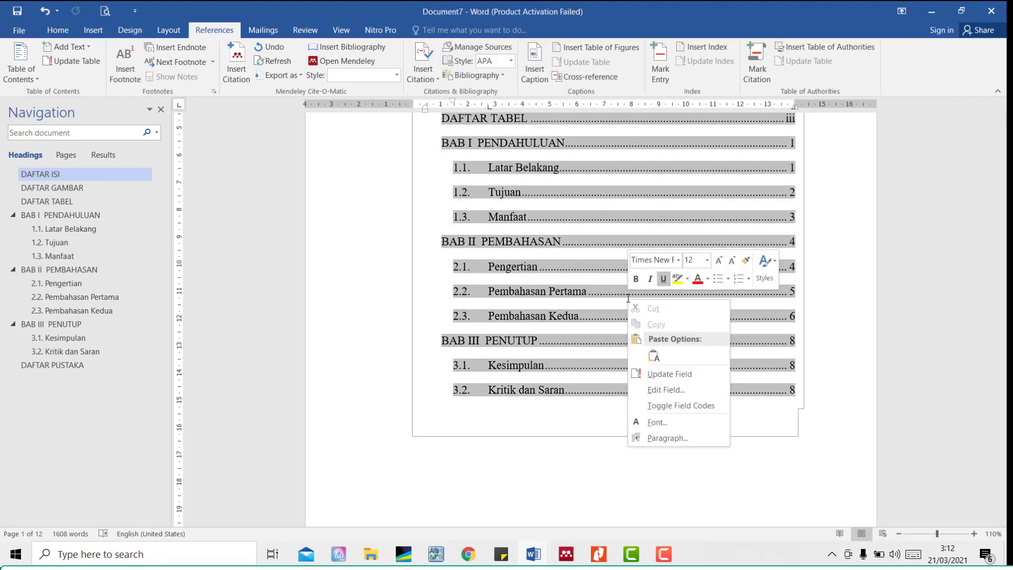
{"action": "left_click", "coordinate": [679, 375]}
{"action": "left_click", "coordinate": [470, 278]}
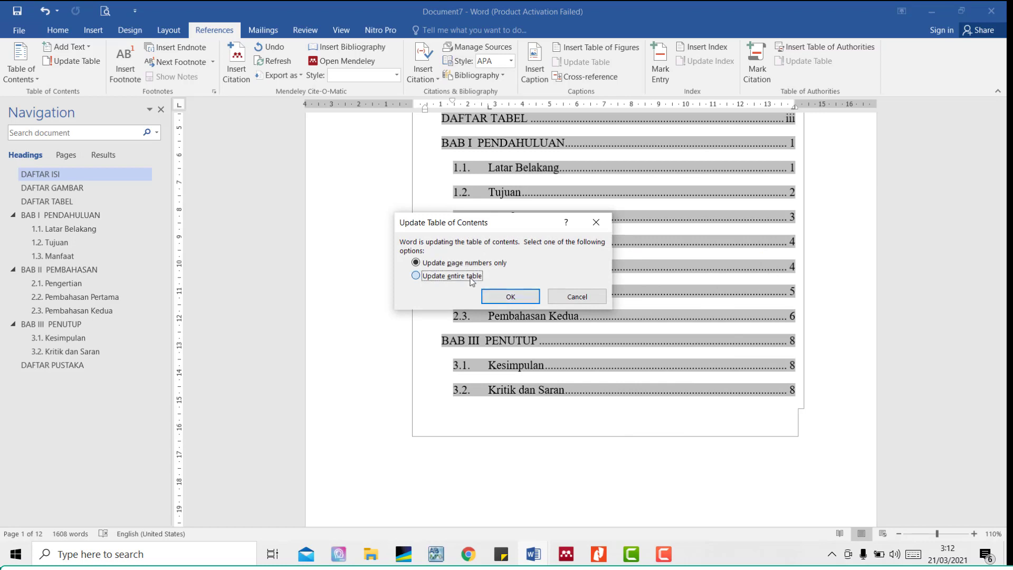
{"action": "left_click", "coordinate": [511, 297]}
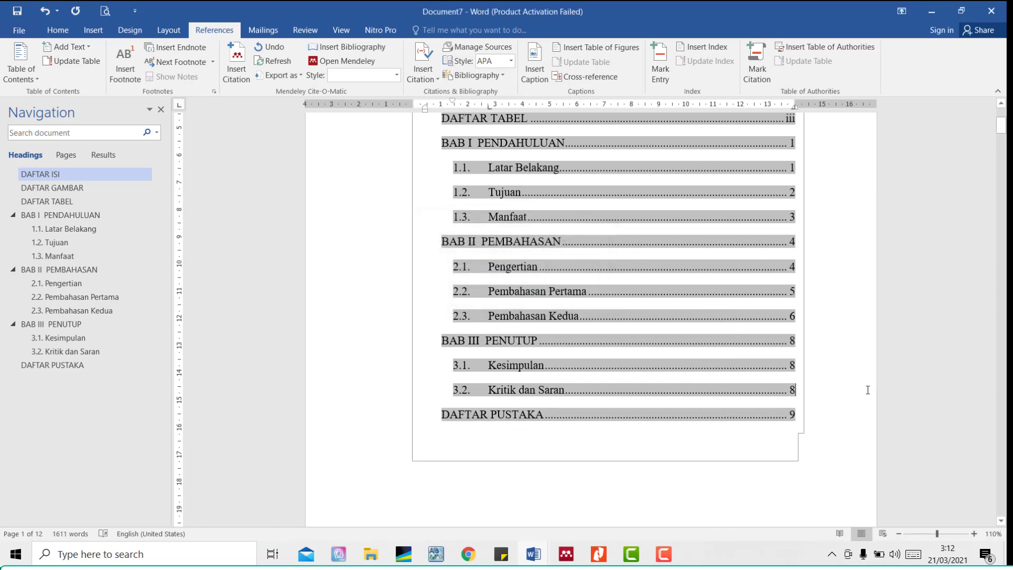
{"action": "key", "text": "Up"}
{"action": "key", "text": "Up"}
{"action": "key", "text": "Up"}
{"action": "key", "text": "Up"}
{"action": "key", "text": "Up"}
{"action": "key", "text": "Up"}
{"action": "left_click", "coordinate": [748, 494]}
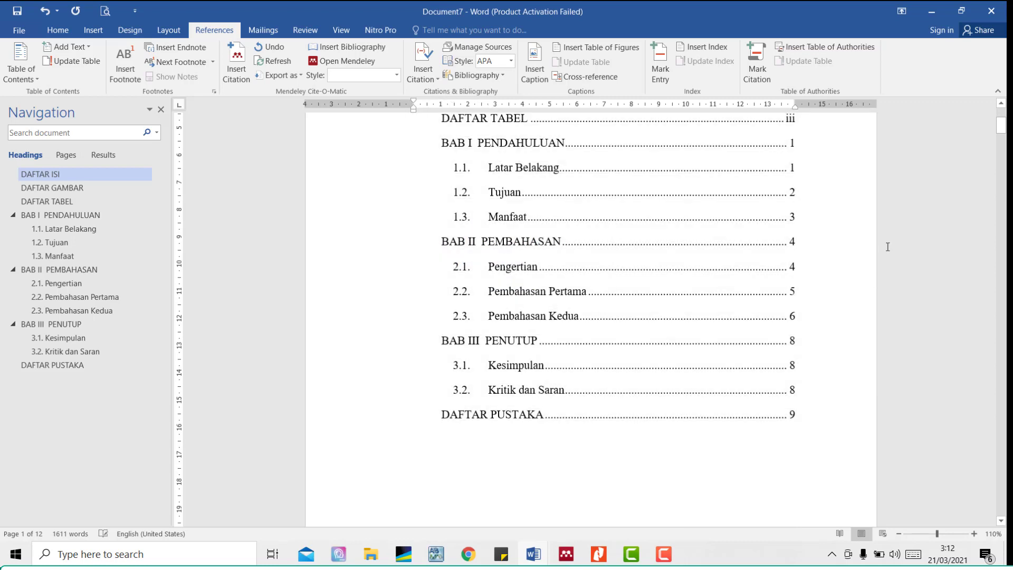
{"action": "left_click_drag", "start_coordinate": [1001, 129], "coordinate": [1004, 225]}
{"action": "left_click", "coordinate": [1005, 155]}
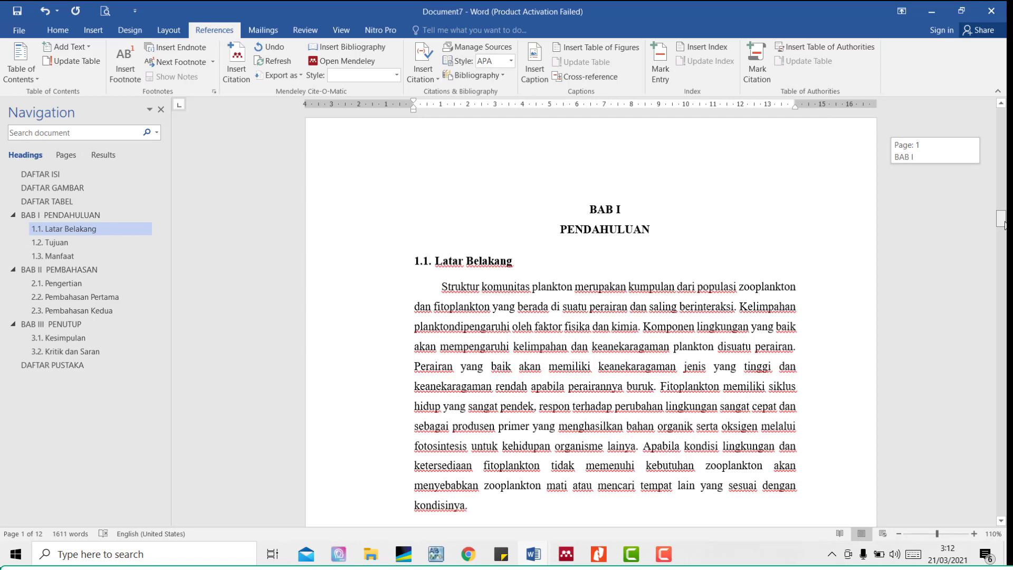
{"action": "left_click", "coordinate": [1005, 222]}
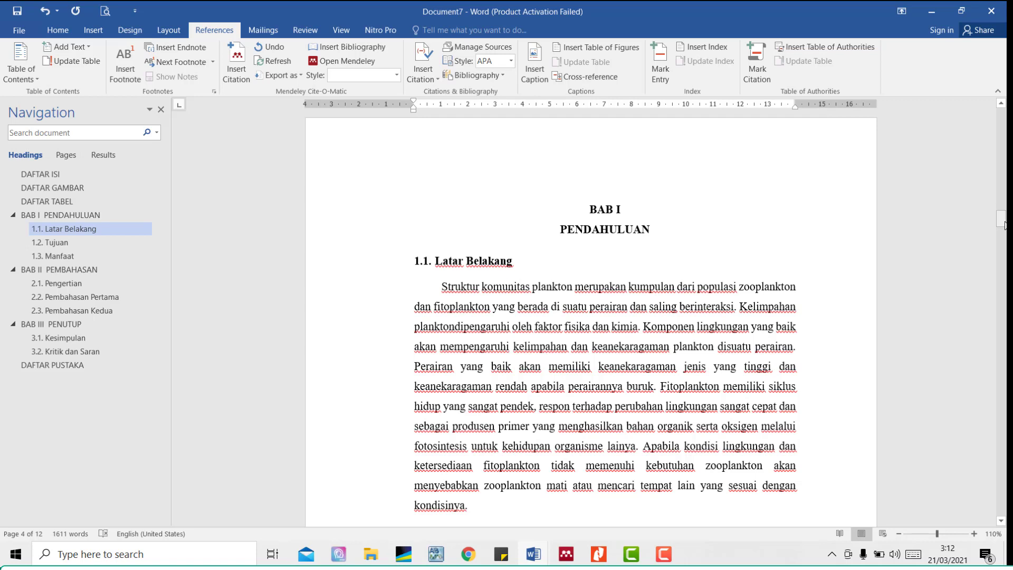